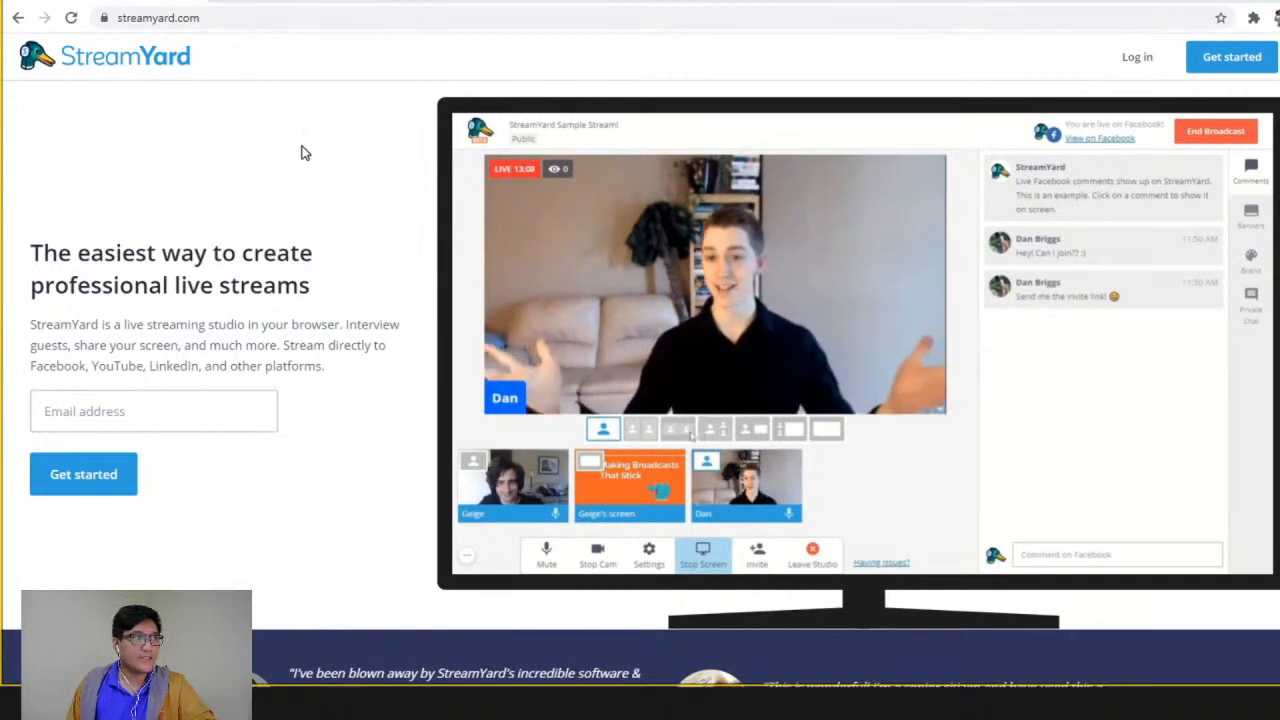
# Go to the StreamYard login page and request a login code for the account's e-mail address.
pyautogui.click(240, 20)
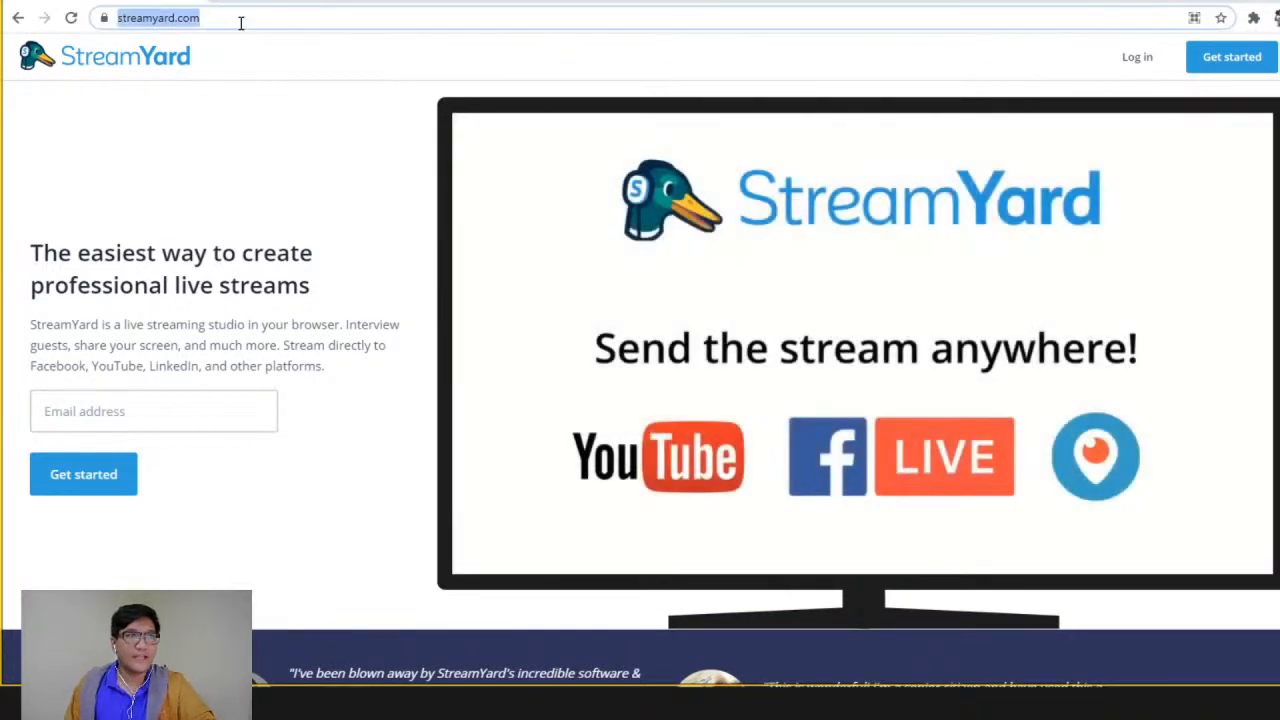
pyautogui.click(274, 67)
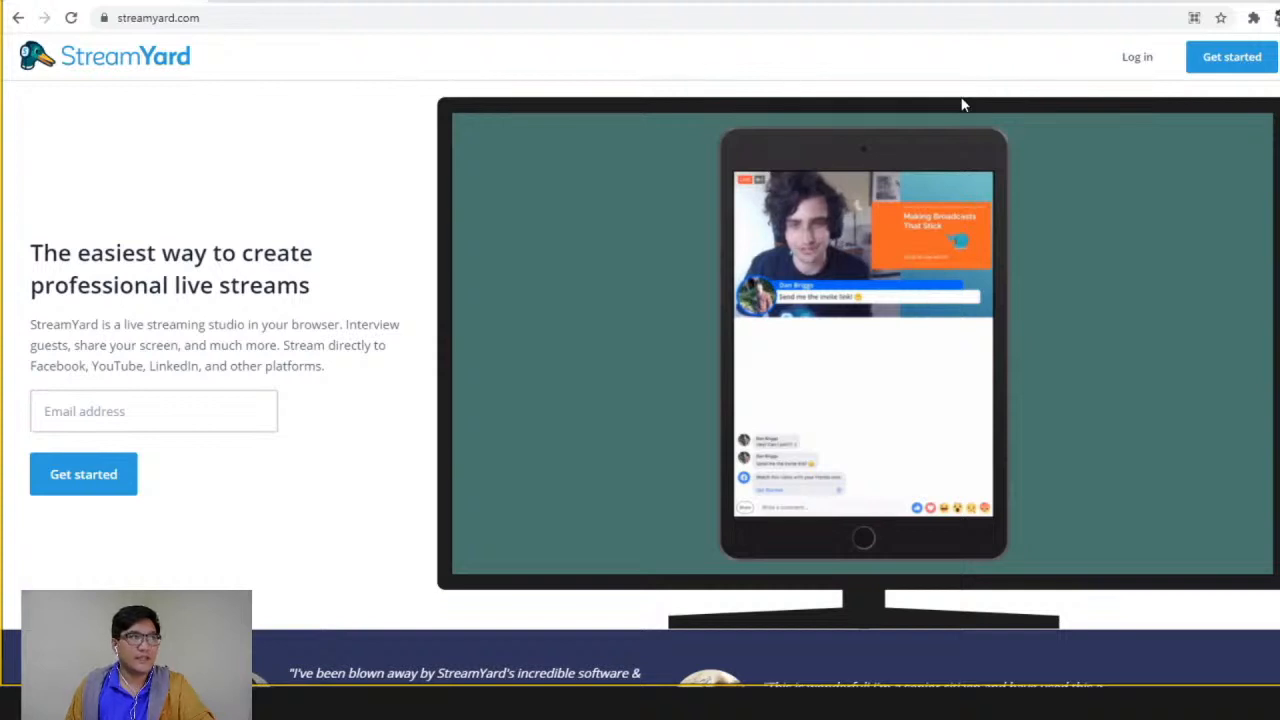
pyautogui.click(1146, 72)
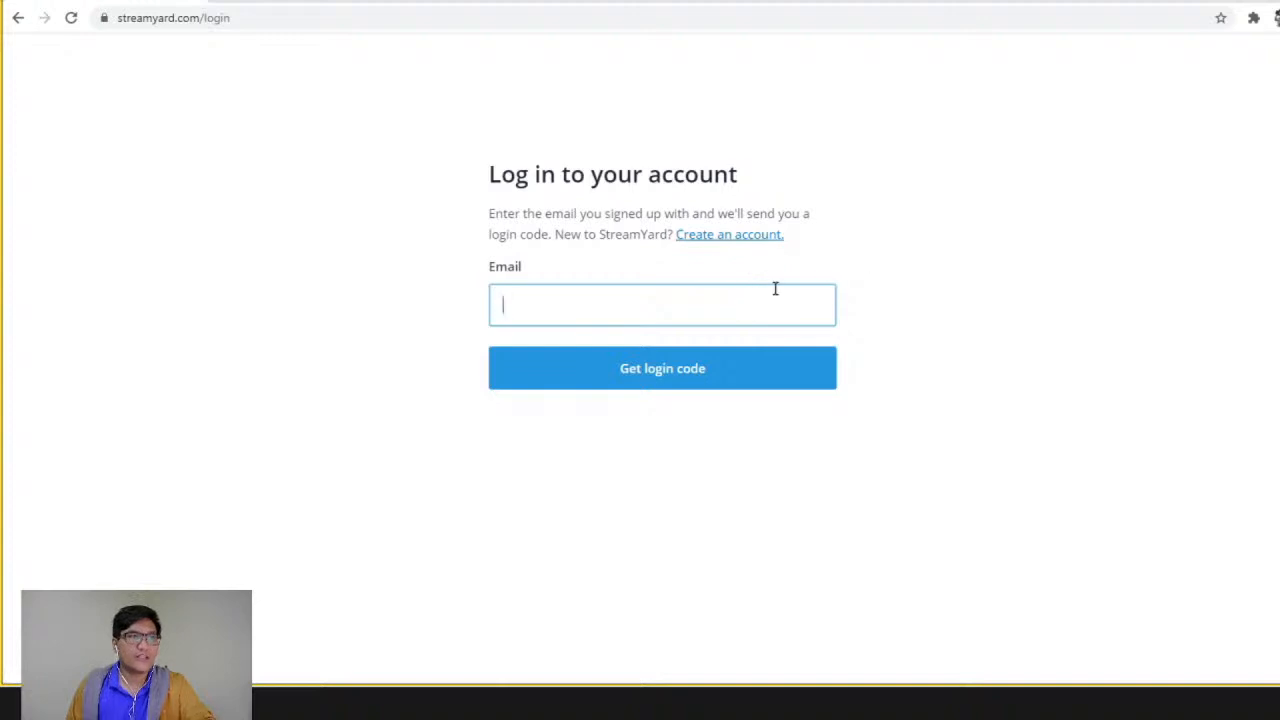
pyautogui.click(733, 309)
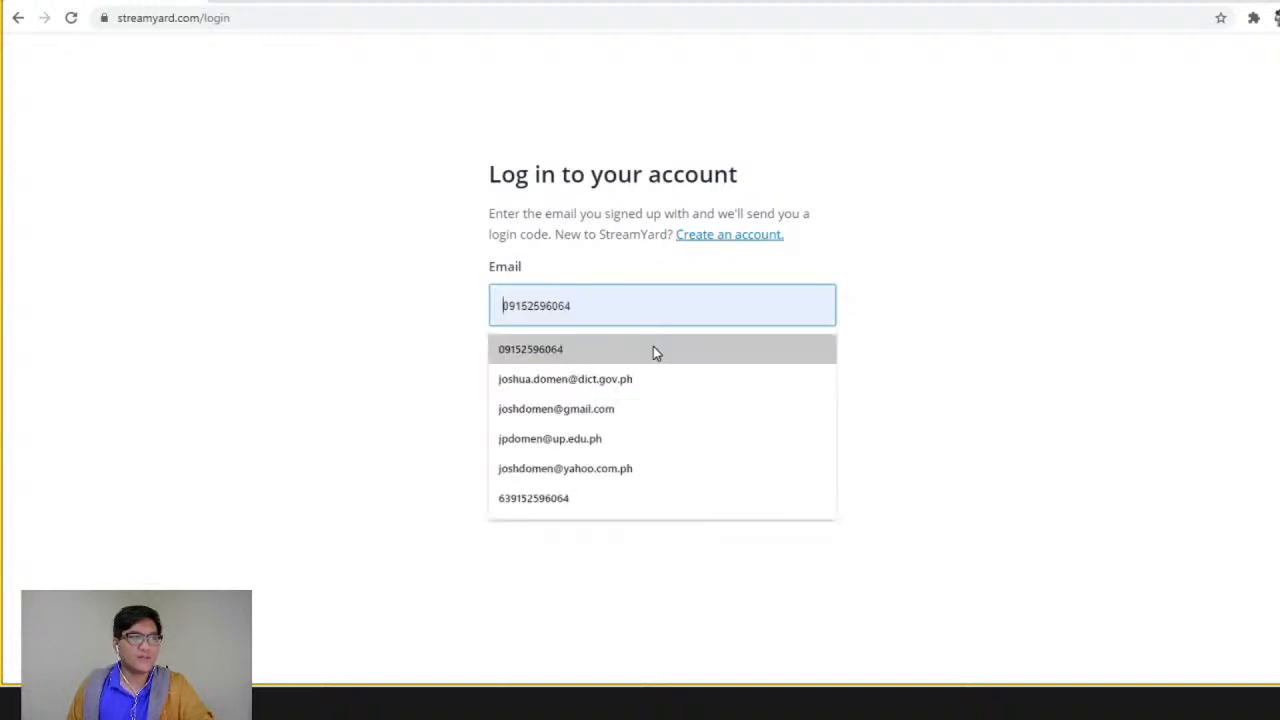
pyautogui.click(637, 380)
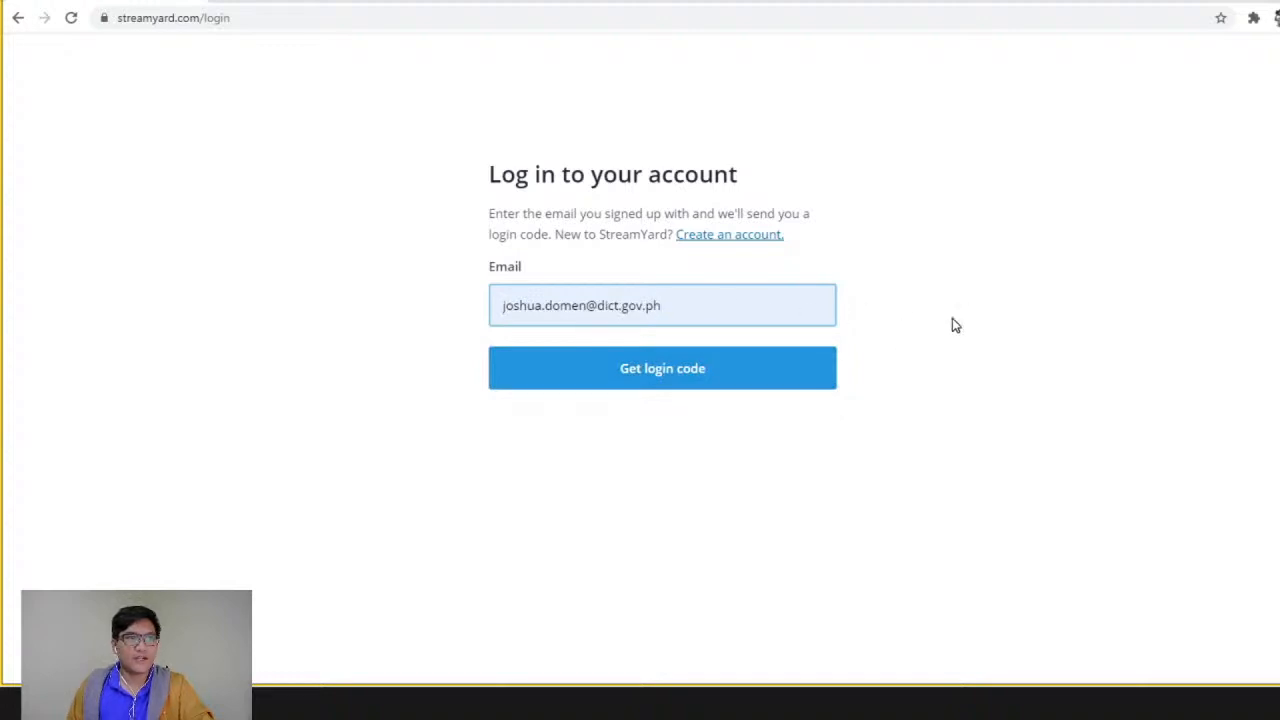
pyautogui.click(717, 375)
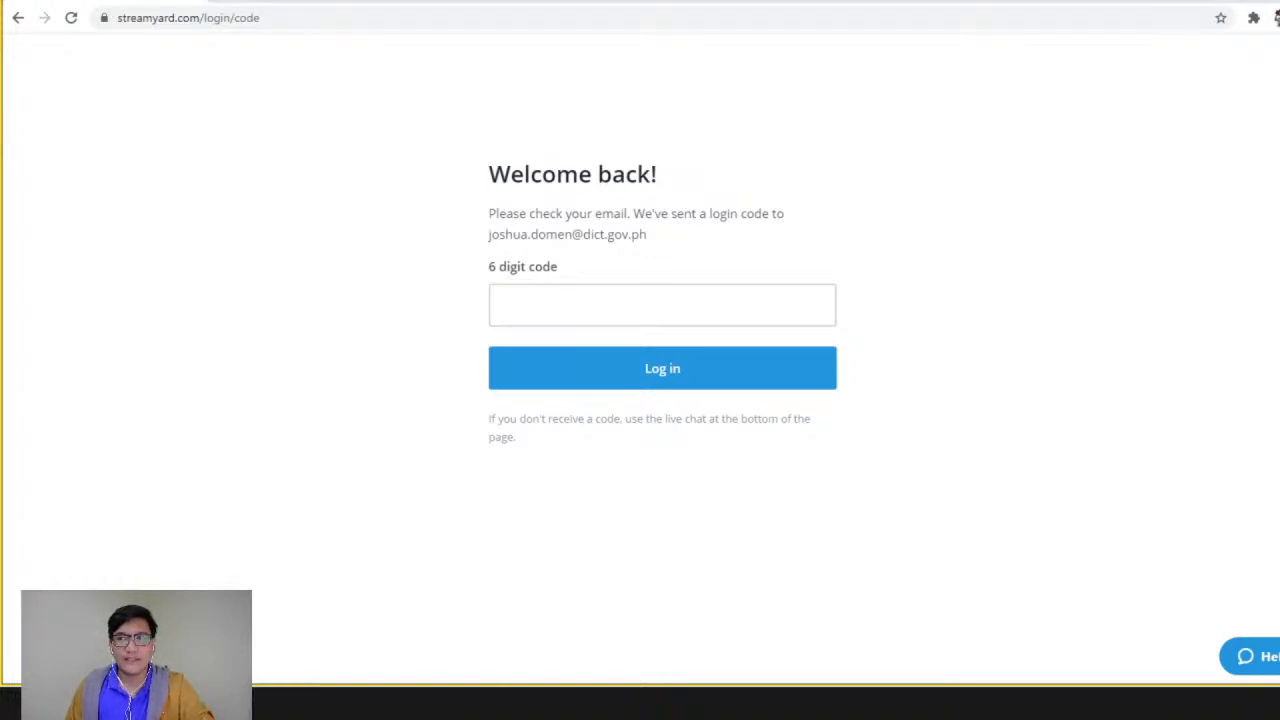
# Enter the 6-digit login code received by e-mail and log in to the account.
pyautogui.click(594, 309)
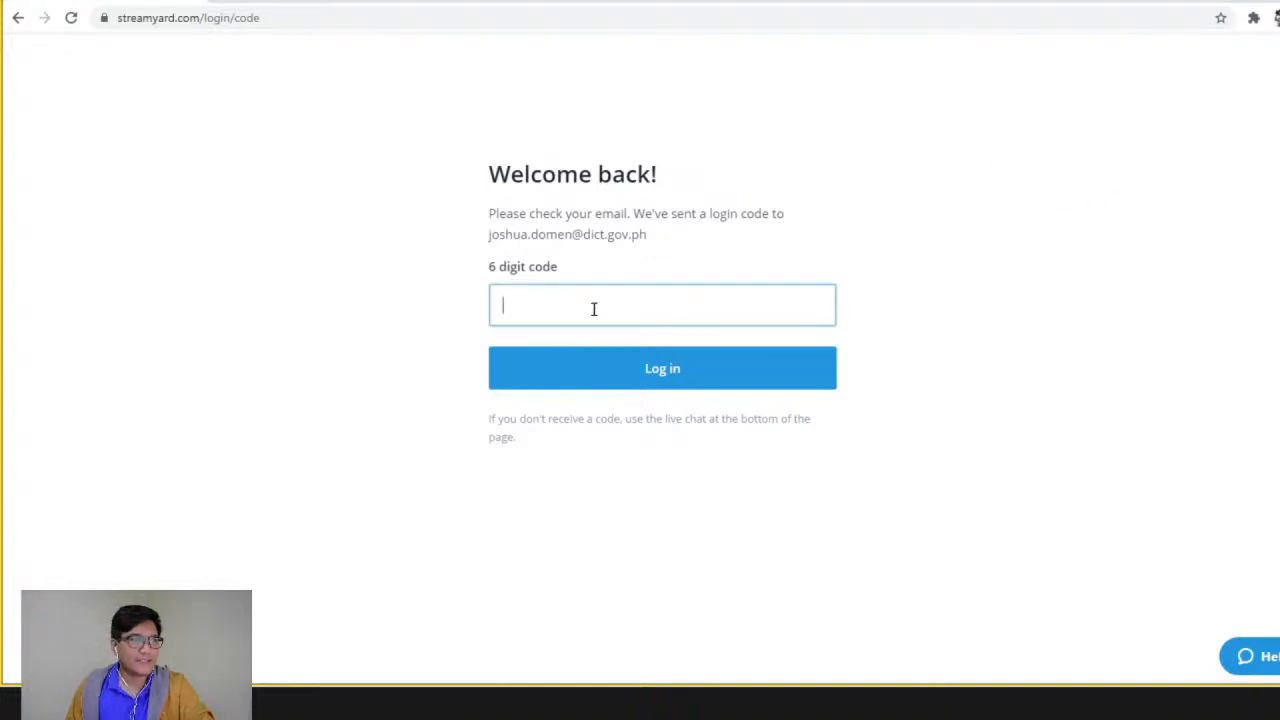
pyautogui.click(616, 370)
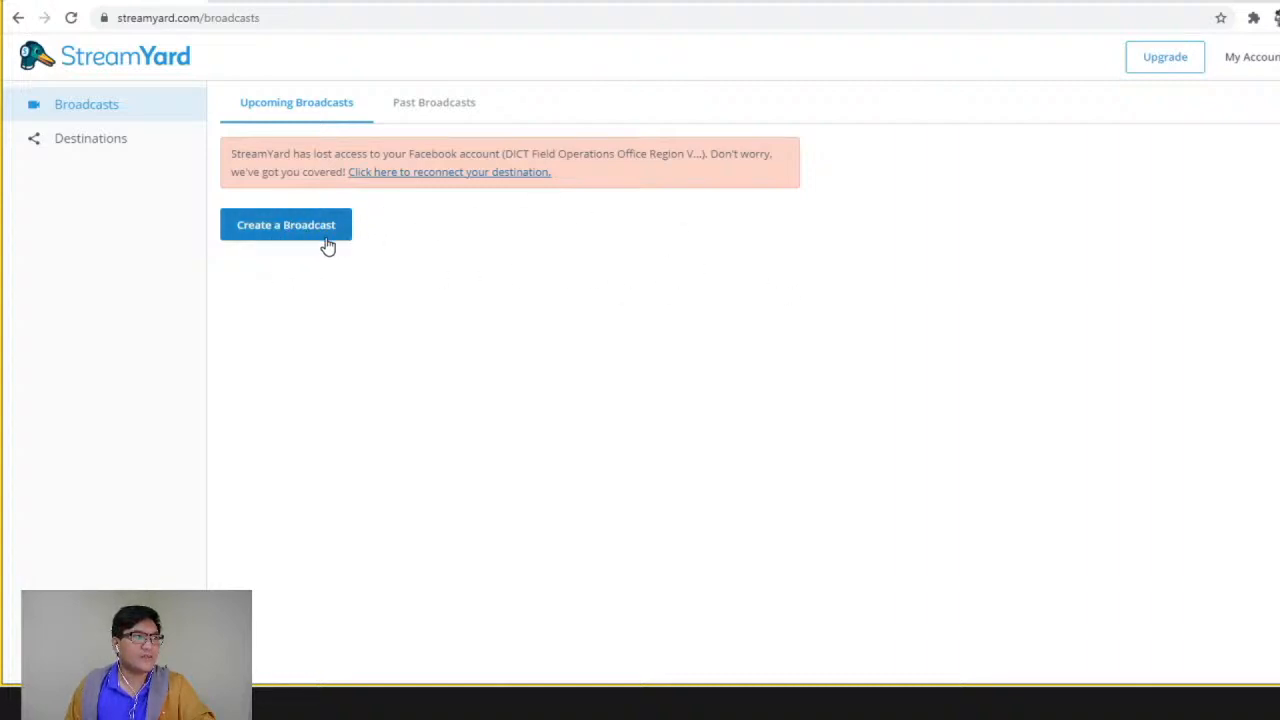
# Look through the connected destinations and the past broadcasts, and return to the upcoming broadcasts.
pyautogui.click(98, 148)
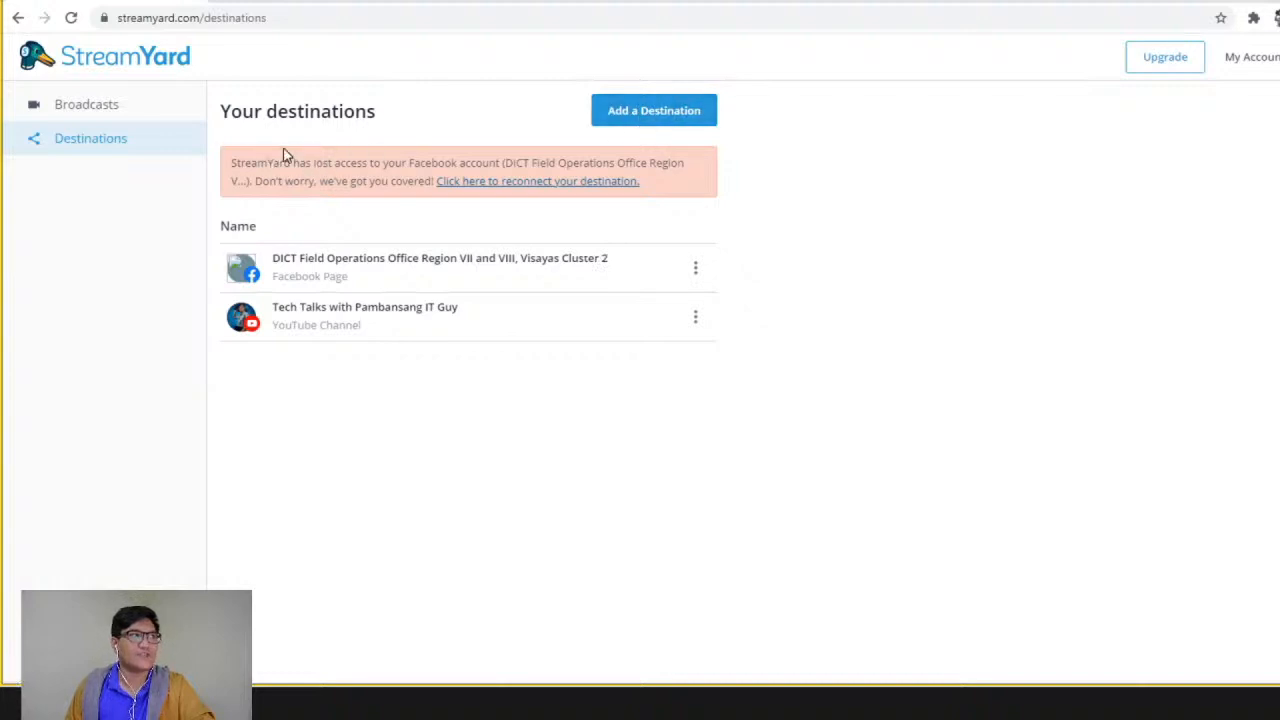
pyautogui.click(132, 116)
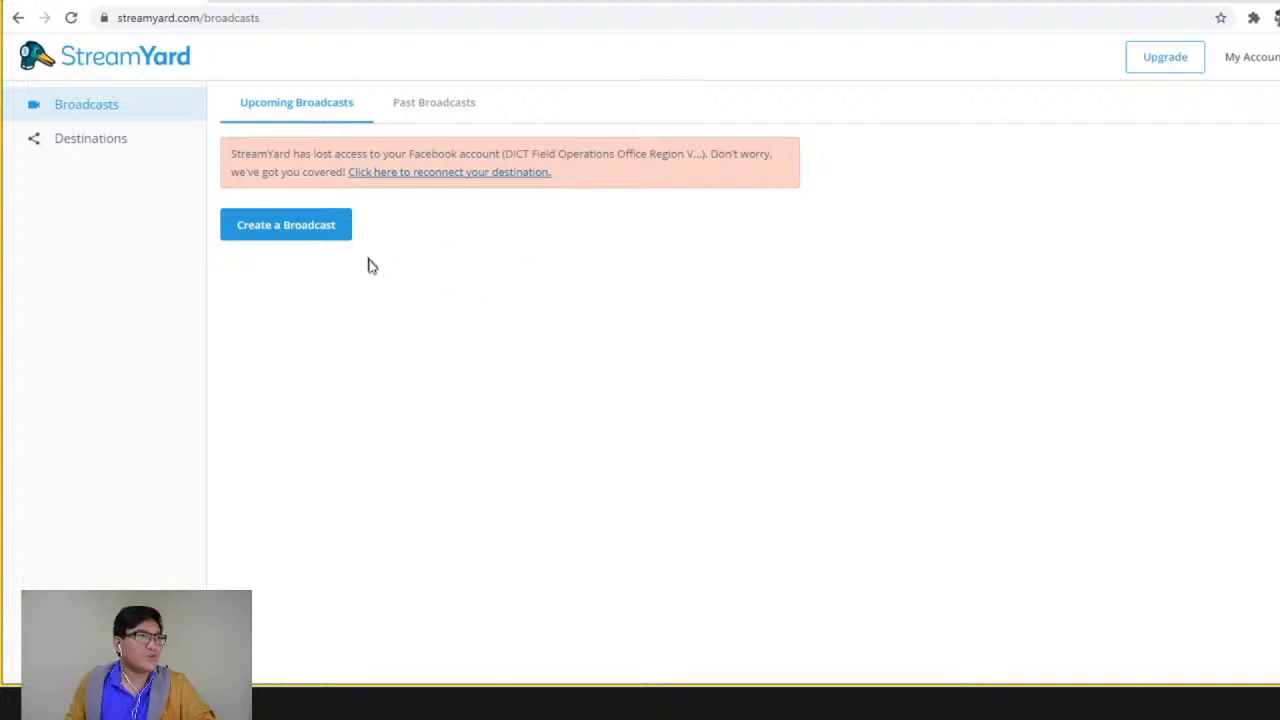
pyautogui.click(469, 106)
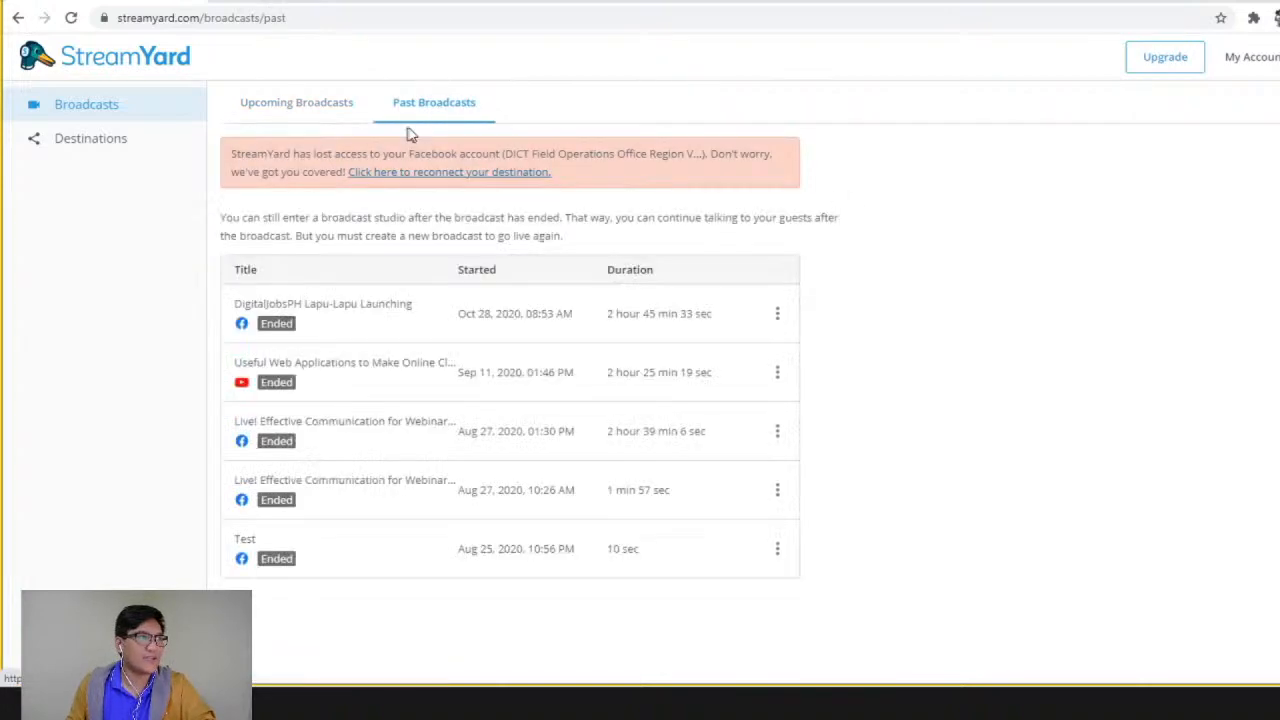
pyautogui.click(308, 106)
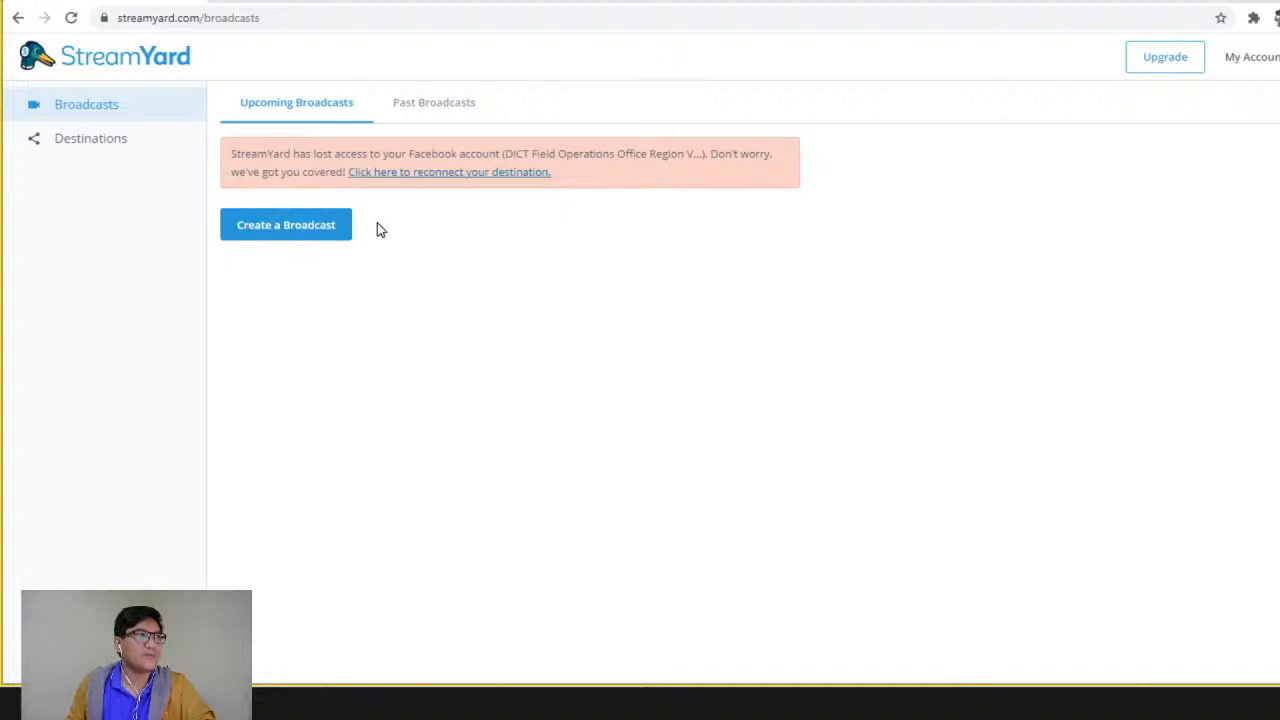
# Start a new broadcast to the Tech Talks with Pambansang IT Guy YouTube channel, with "Test only" as both title and description.
pyautogui.click(324, 234)
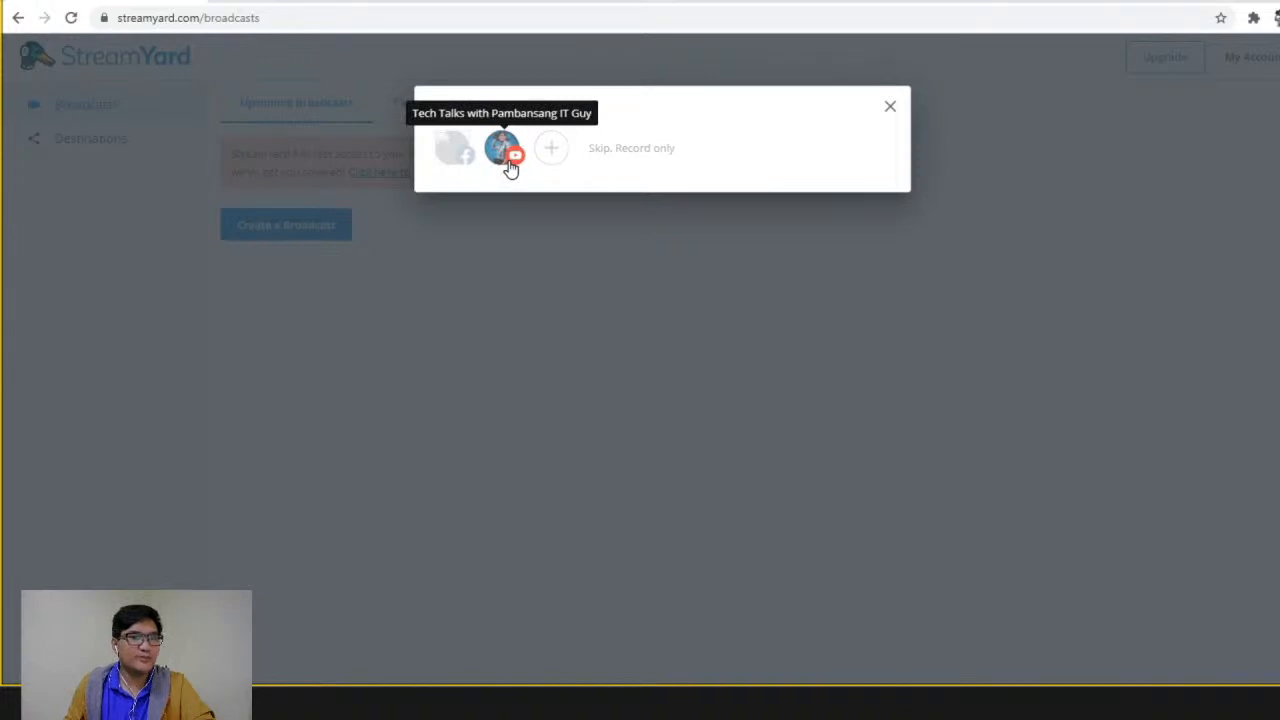
pyautogui.click(508, 165)
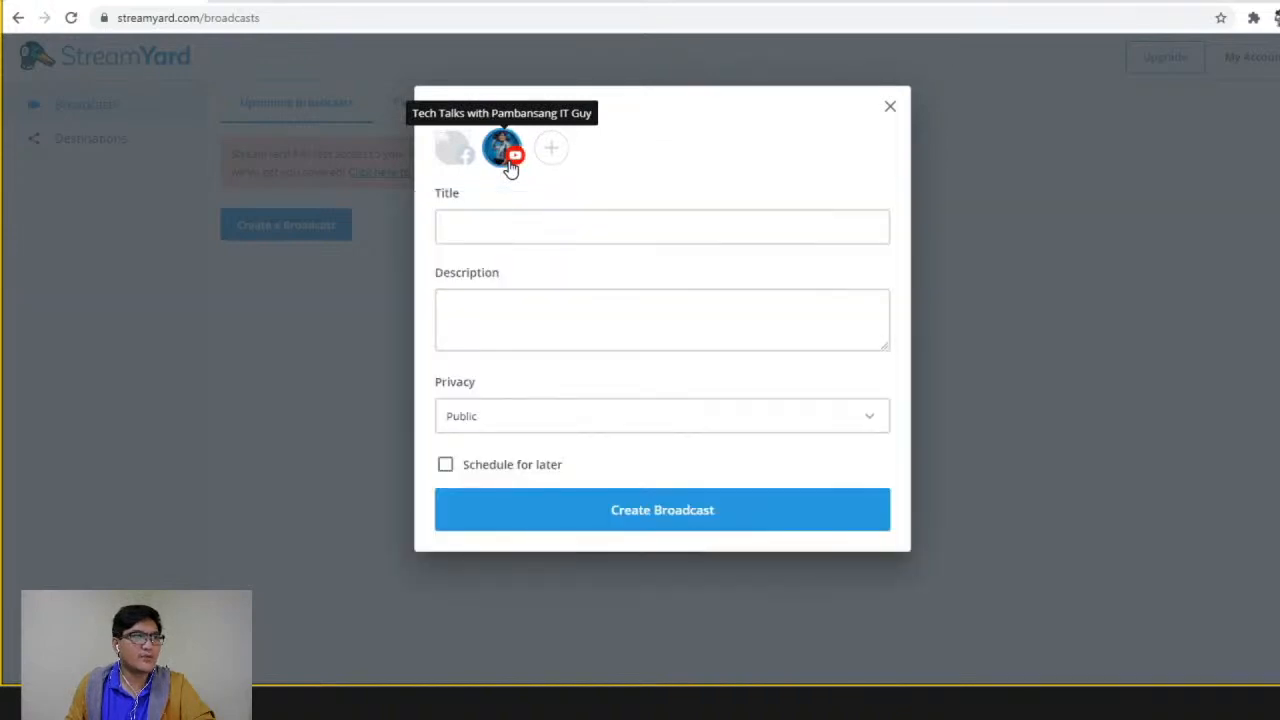
pyautogui.click(502, 222)
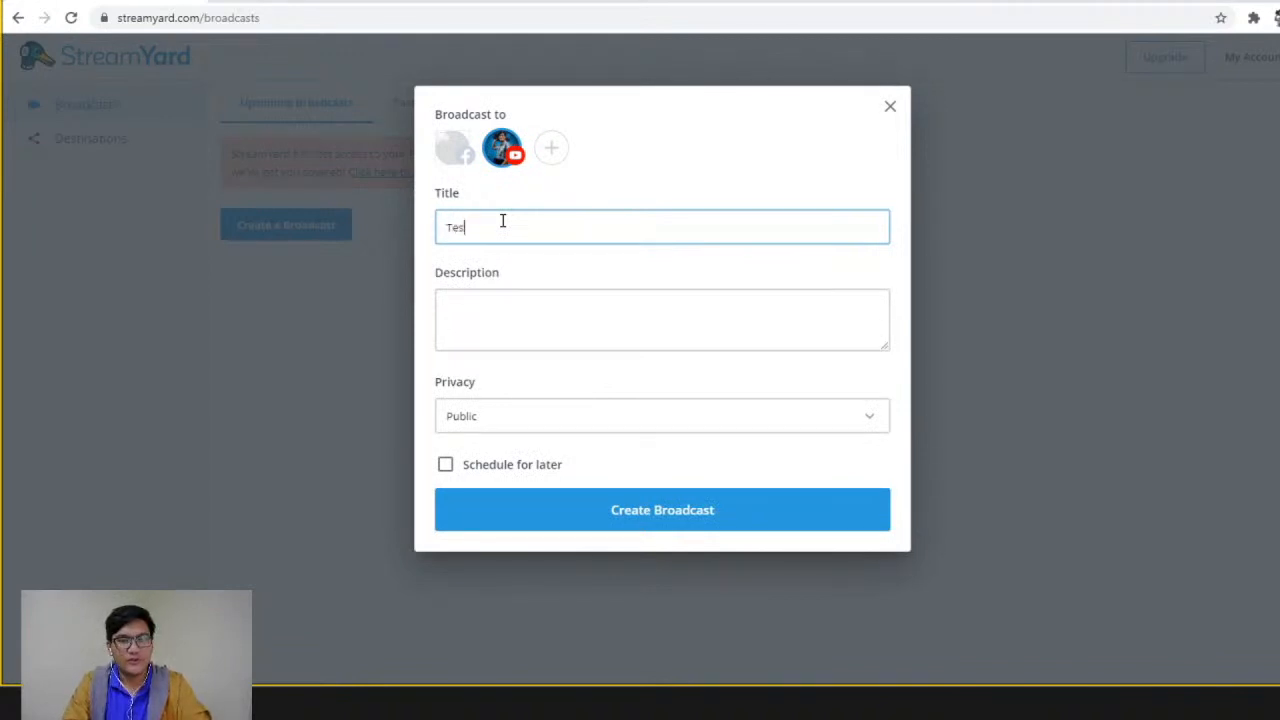
pyautogui.write('Test only')
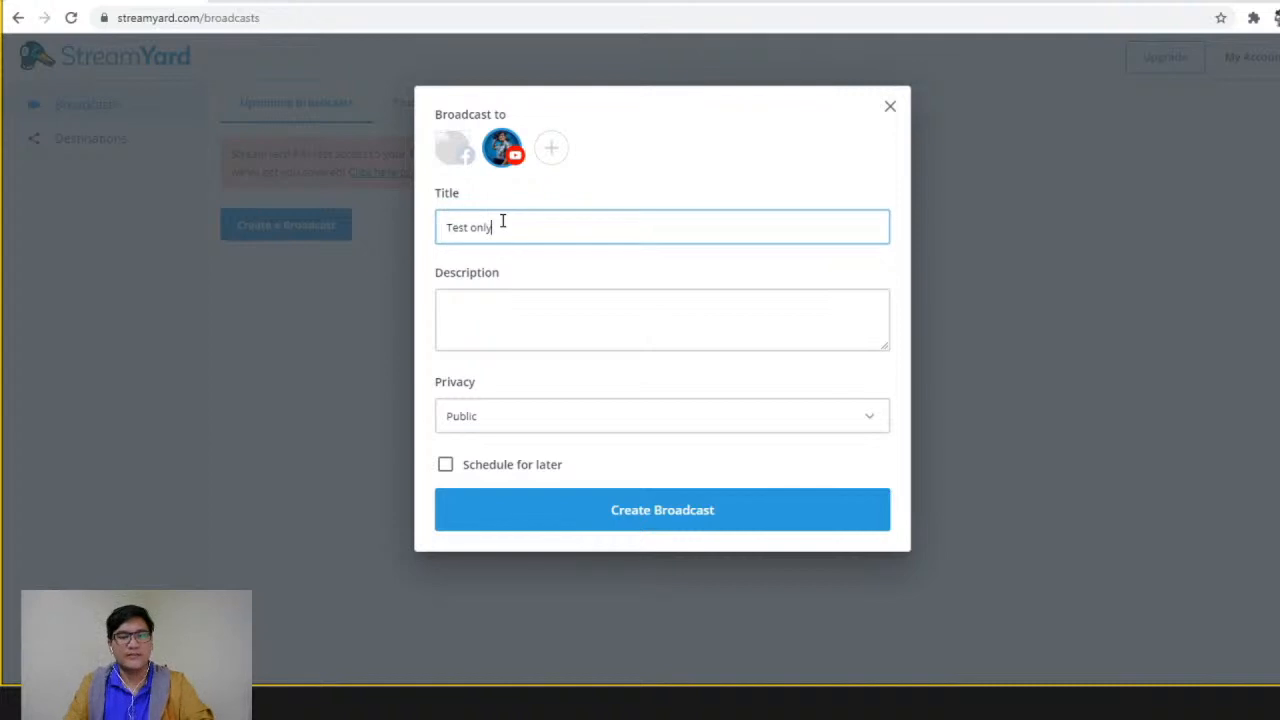
pyautogui.hotkey('ctrl', 'a')
pyautogui.hotkey('ctrl', 'c')
pyautogui.click(444, 312)
pyautogui.hotkey('ctrl', 'v')
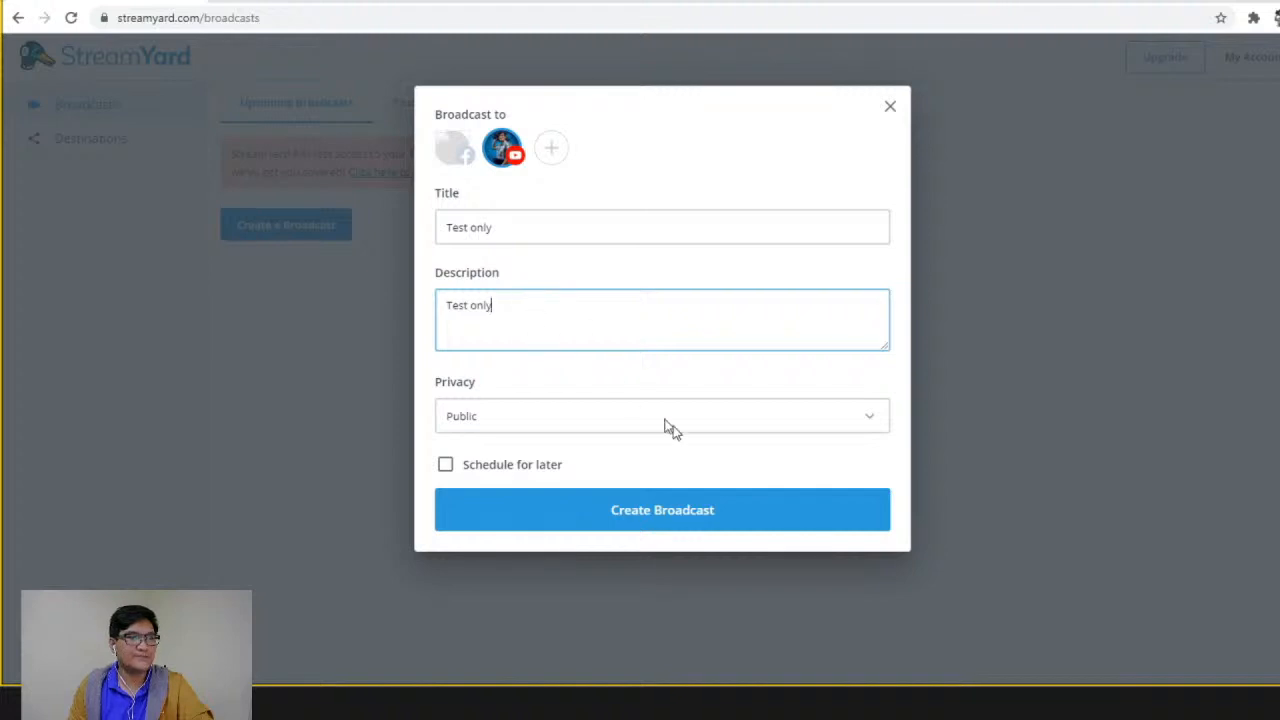
# Check the privacy options, keep the broadcast Public and unscheduled, and create it.
pyautogui.click(757, 428)
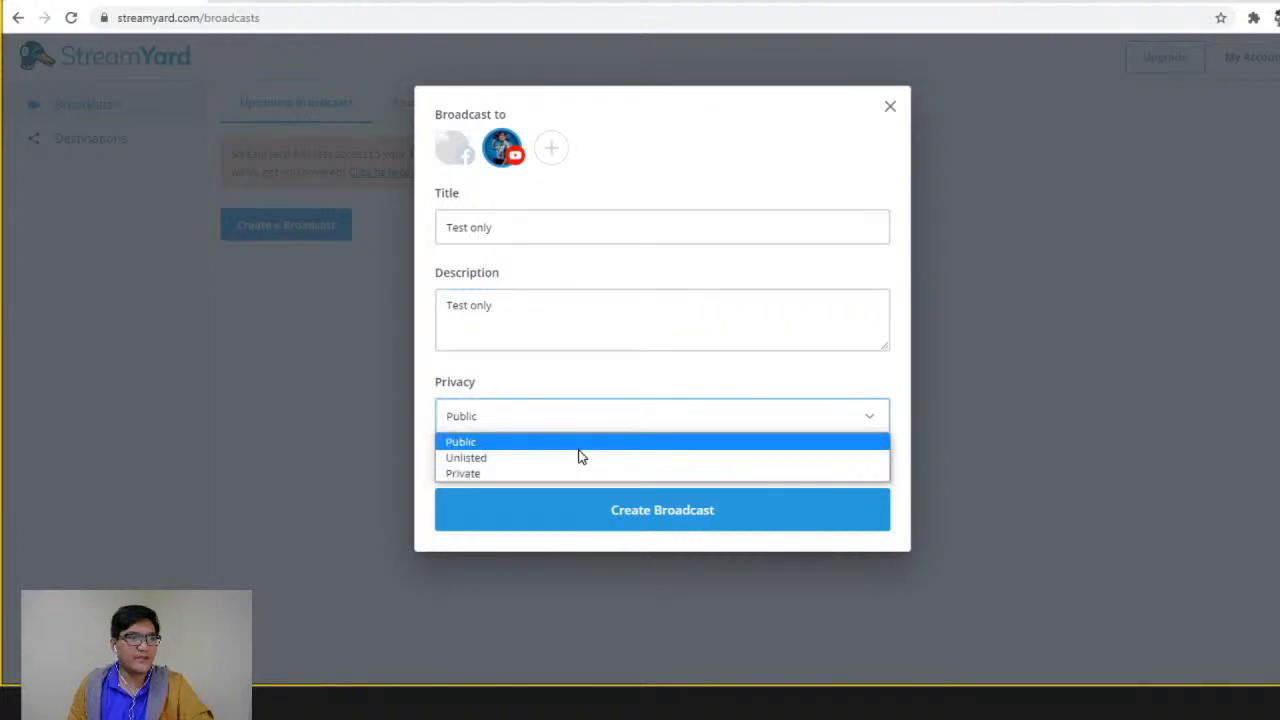
pyautogui.click(571, 386)
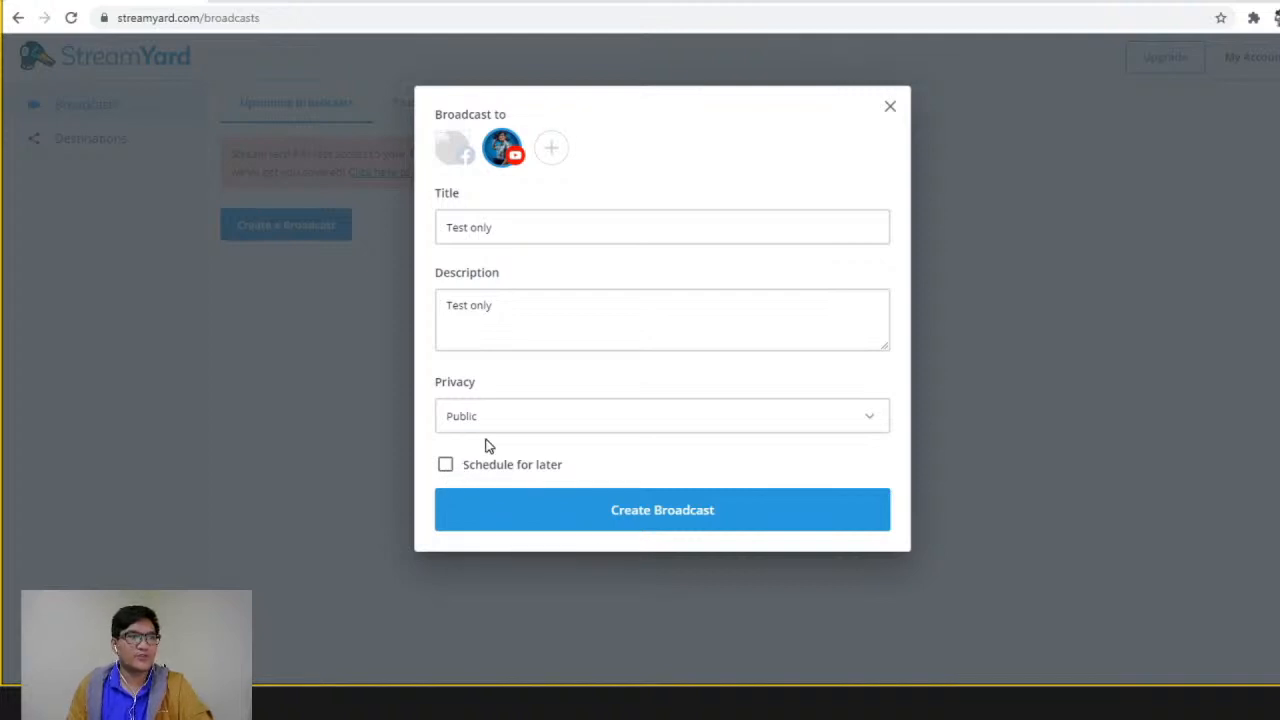
pyautogui.click(656, 514)
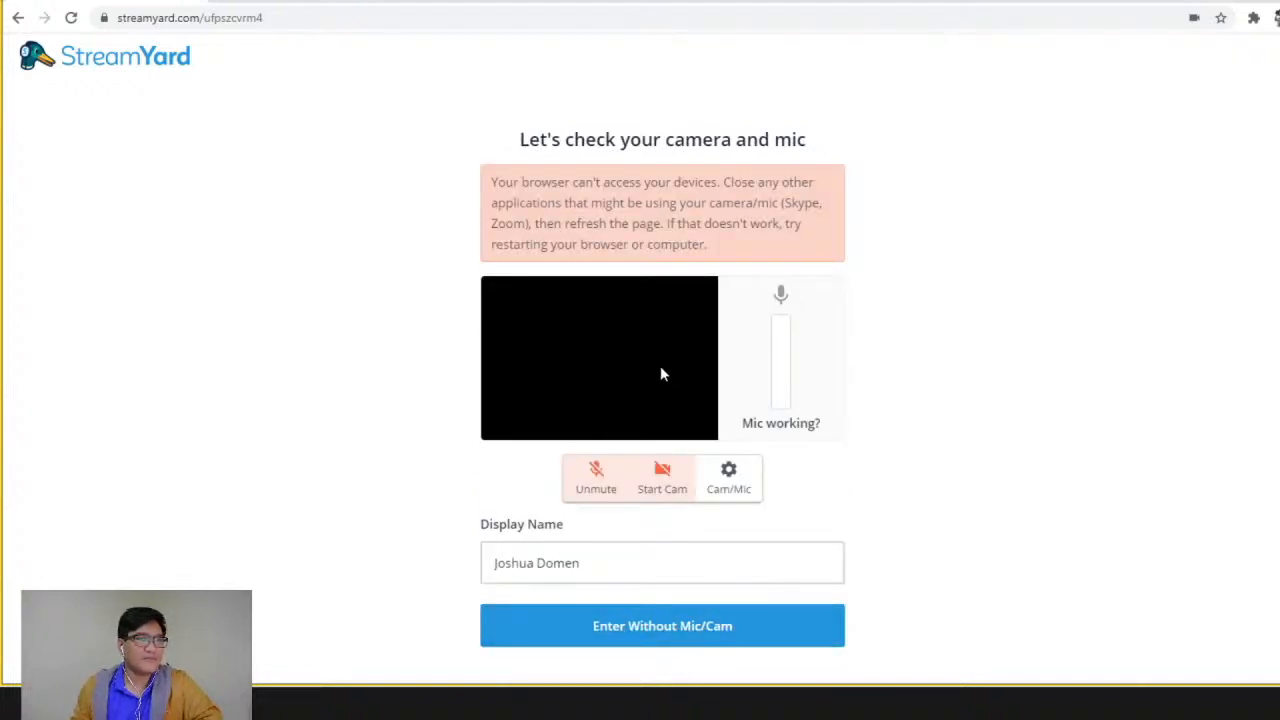
# Check the display name and set the camera to HD WebCam (0408:a030) in the camera and mic settings.
pyautogui.click(584, 563)
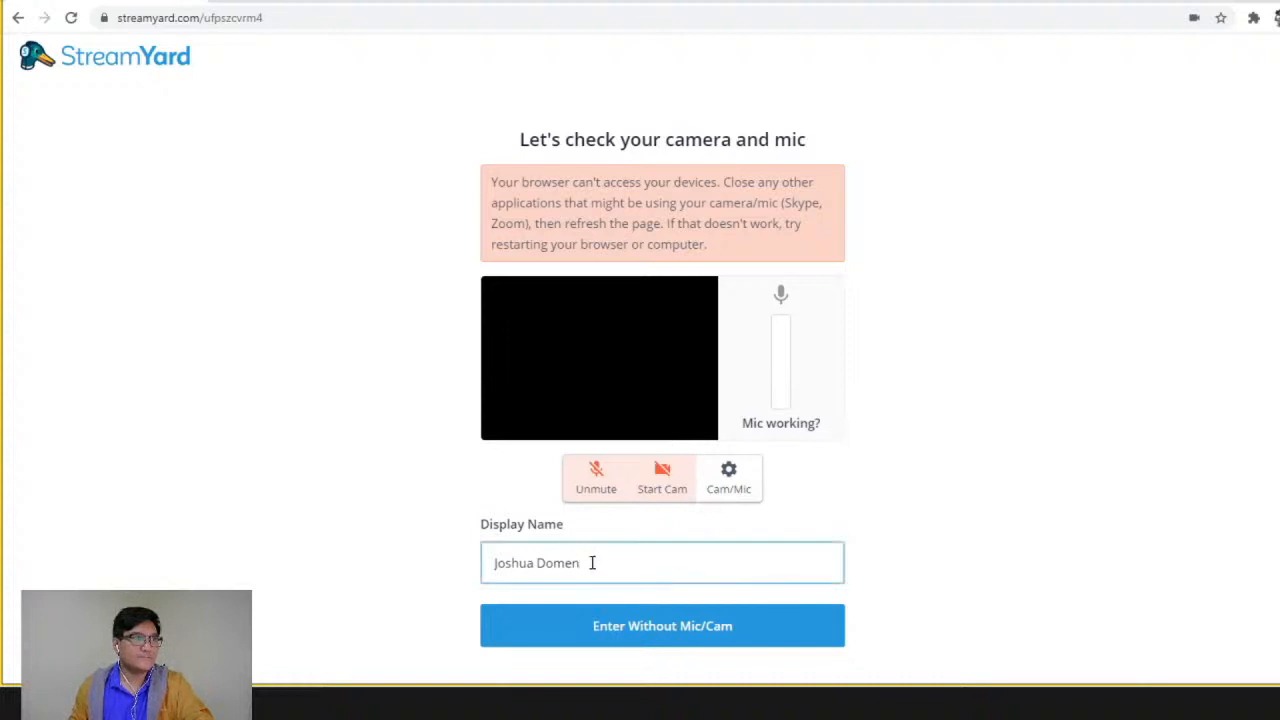
pyautogui.moveTo(592, 563); pyautogui.dragTo(486, 562)
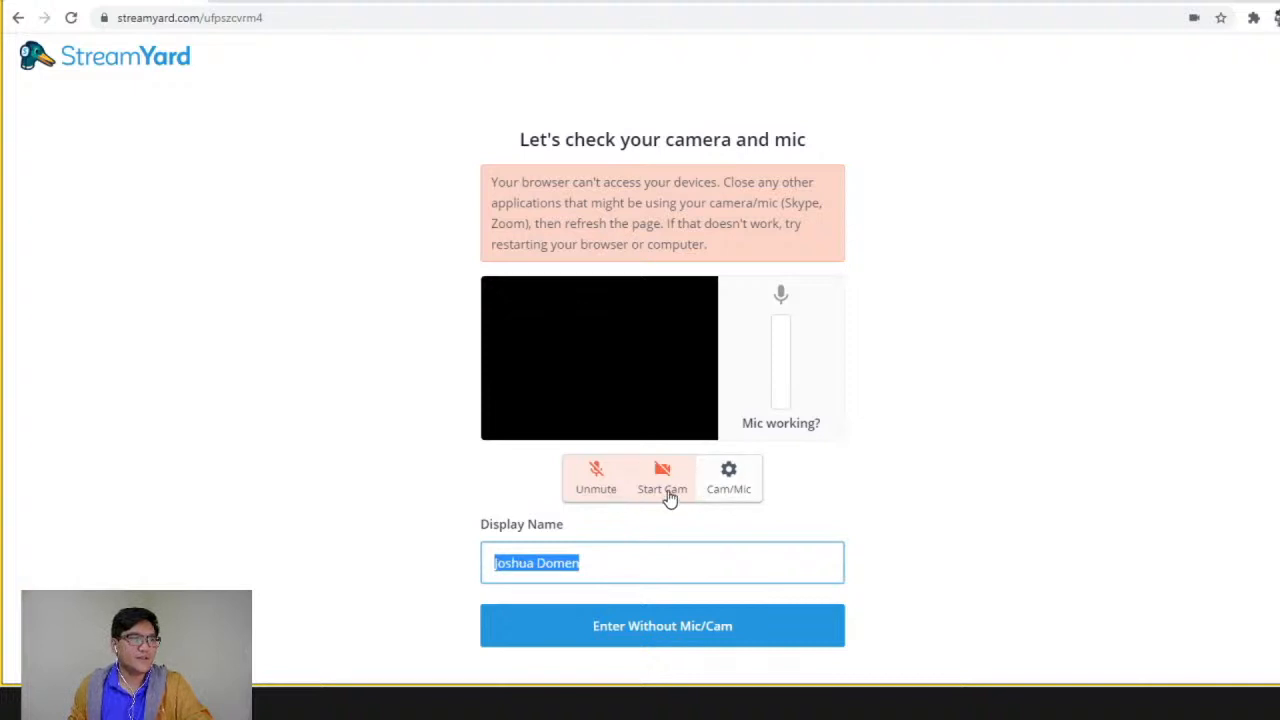
pyautogui.click(740, 489)
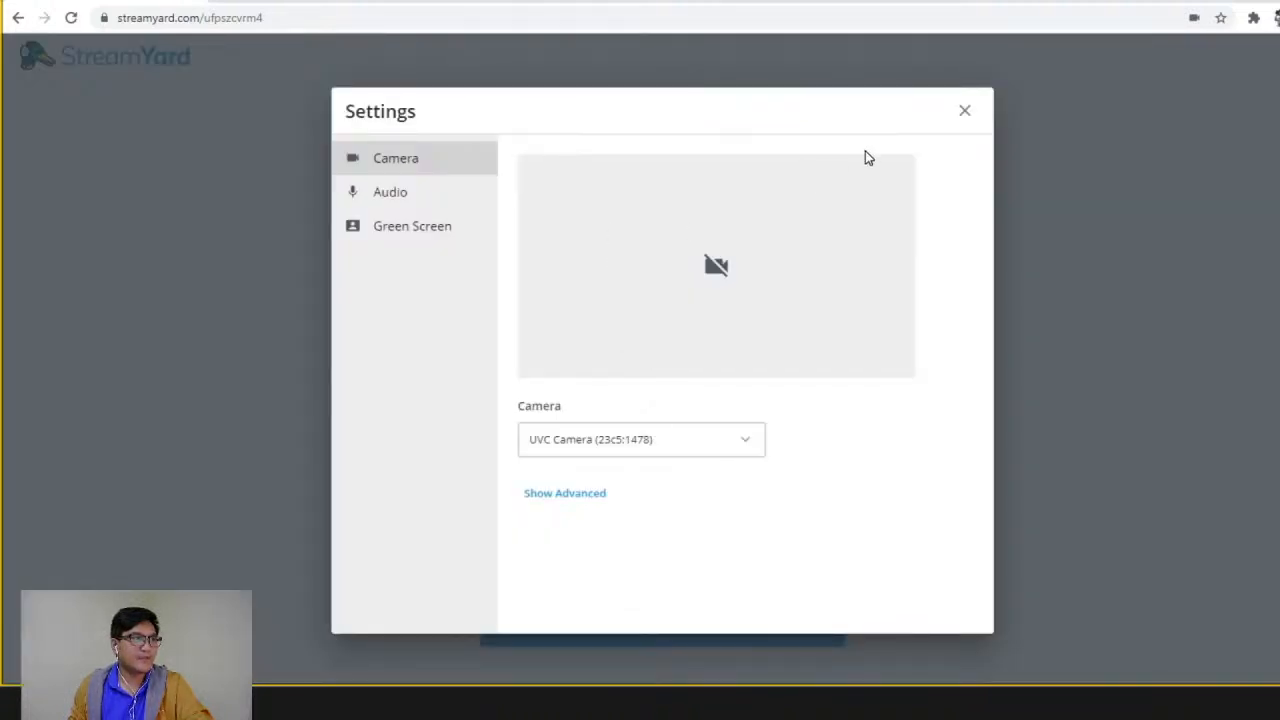
pyautogui.click(698, 452)
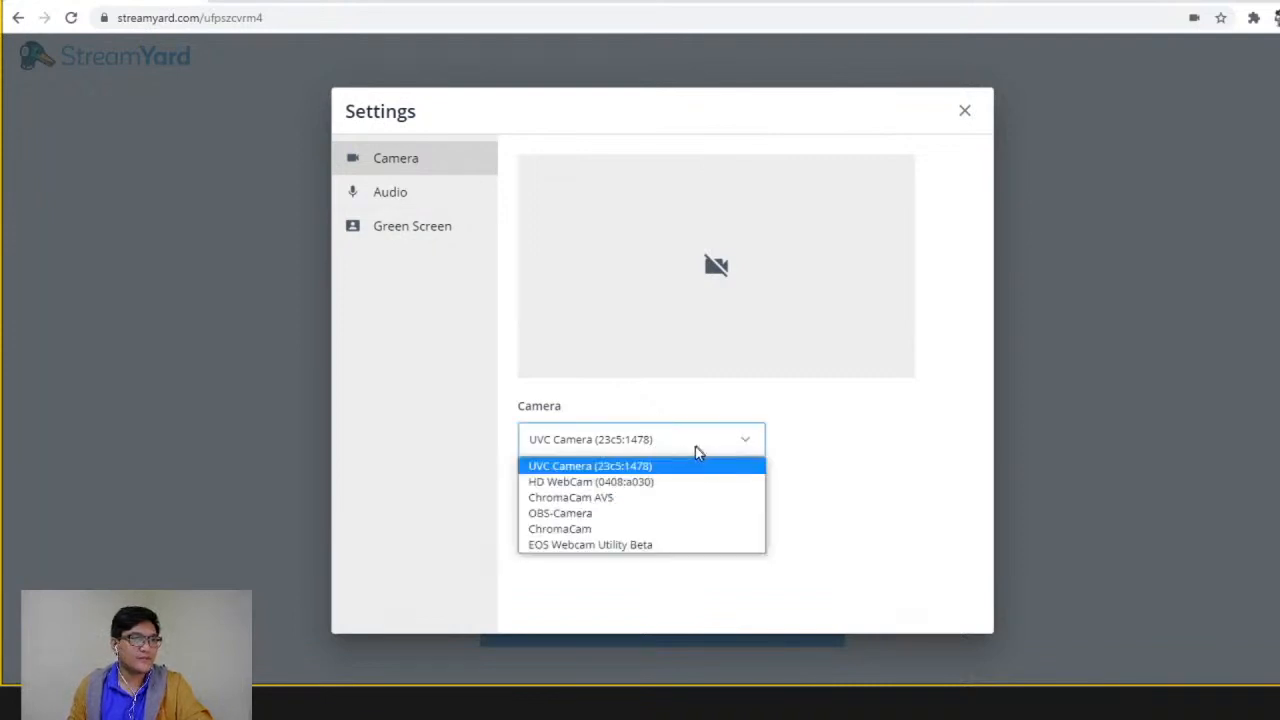
pyautogui.click(638, 484)
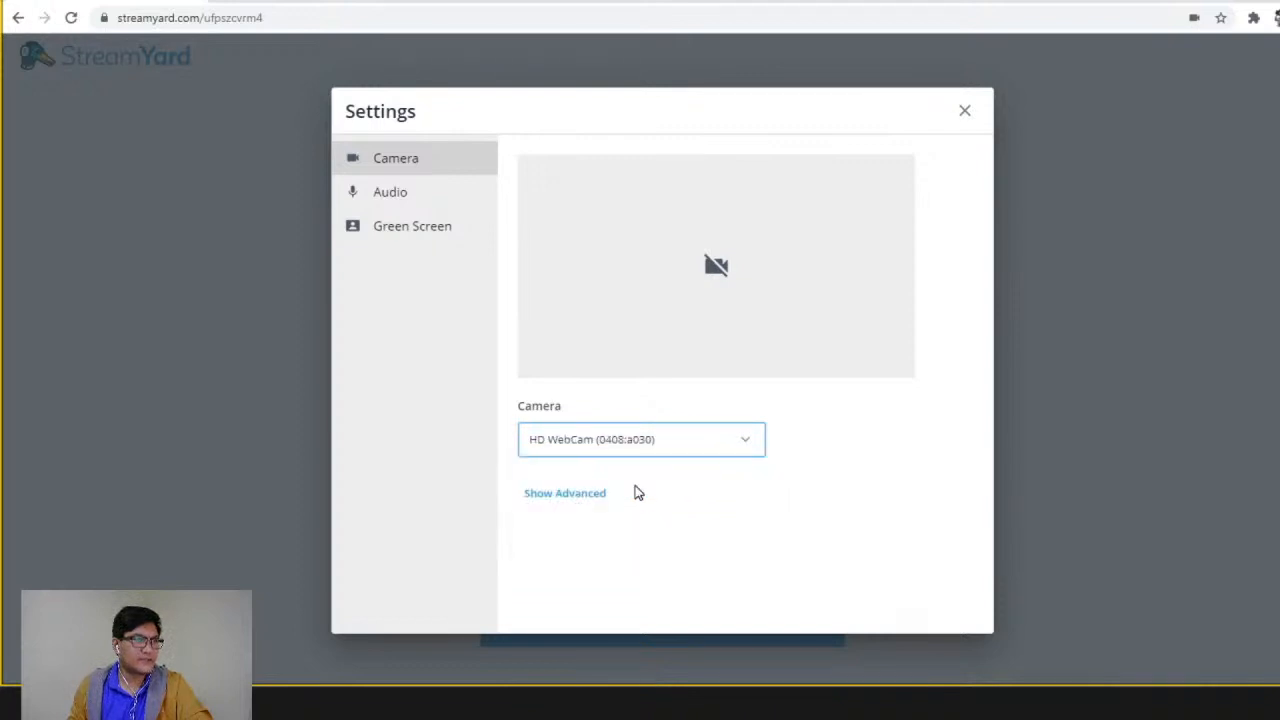
# Review the audio device settings, close them, and enter the broadcast studio without mic or camera.
pyautogui.click(429, 194)
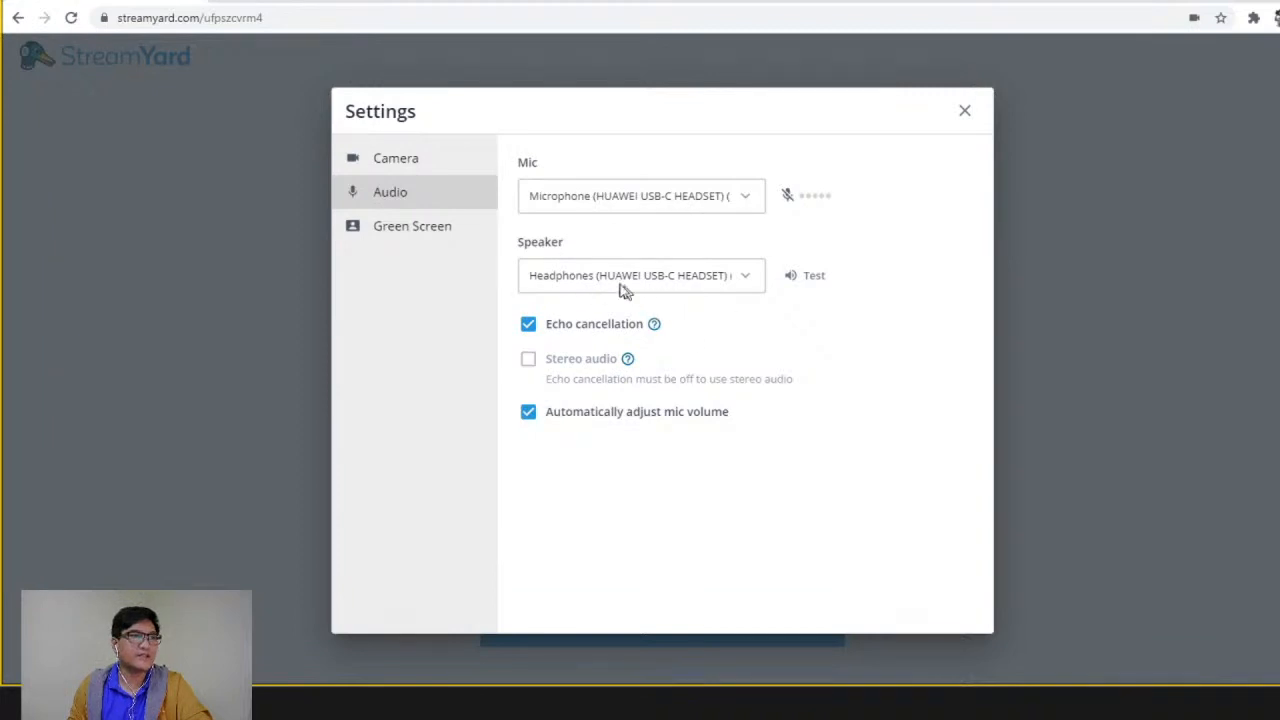
pyautogui.click(965, 113)
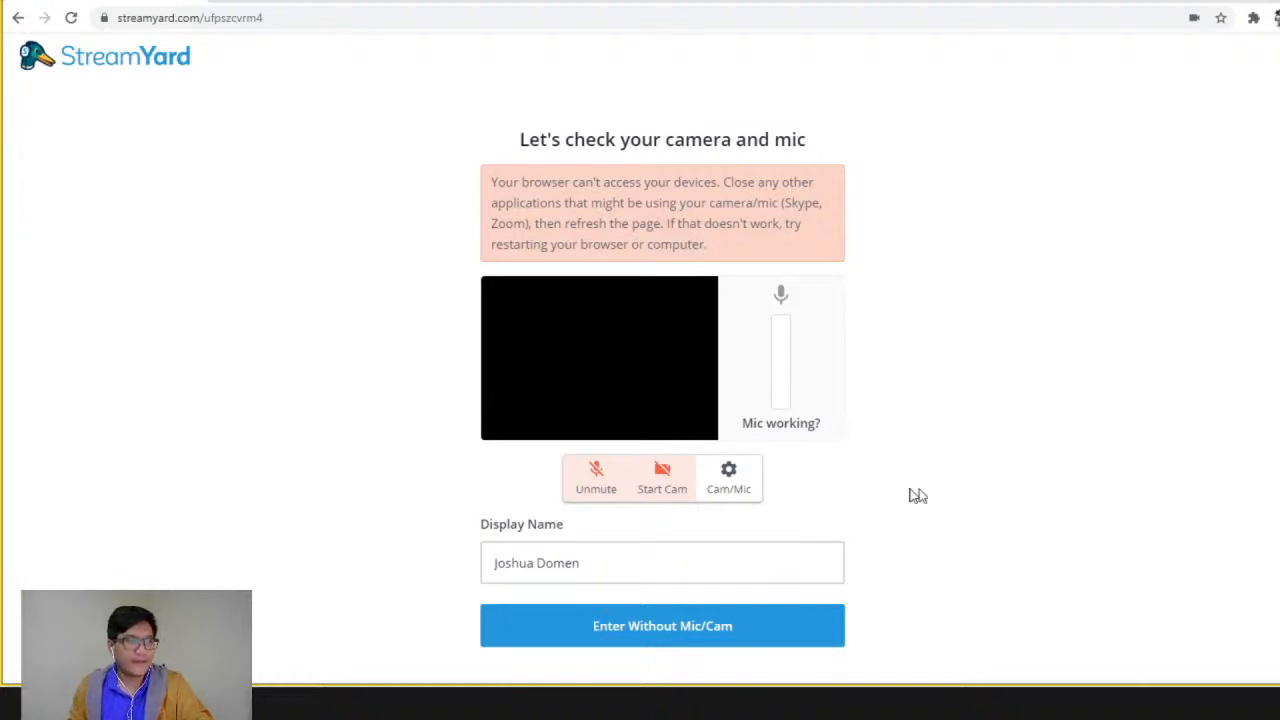
pyautogui.click(645, 633)
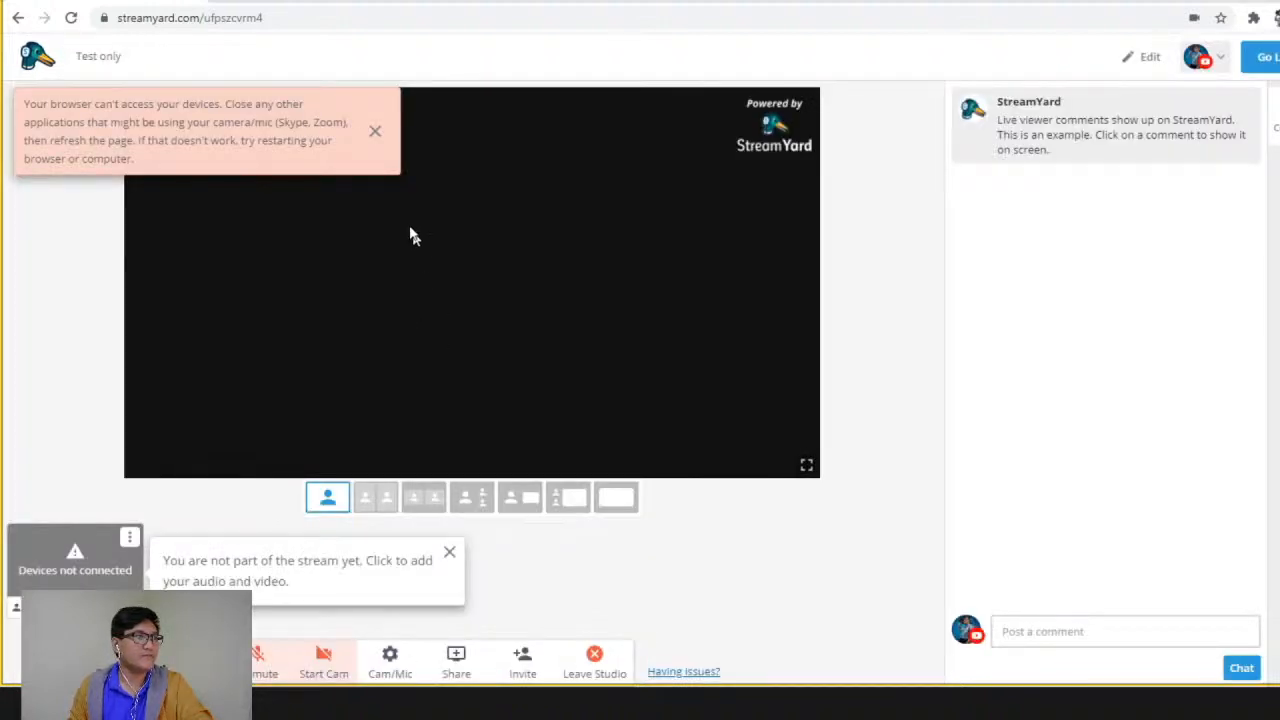
# Dismiss the device access warning and examine the YouTube destination's details and options in the studio.
pyautogui.click(378, 133)
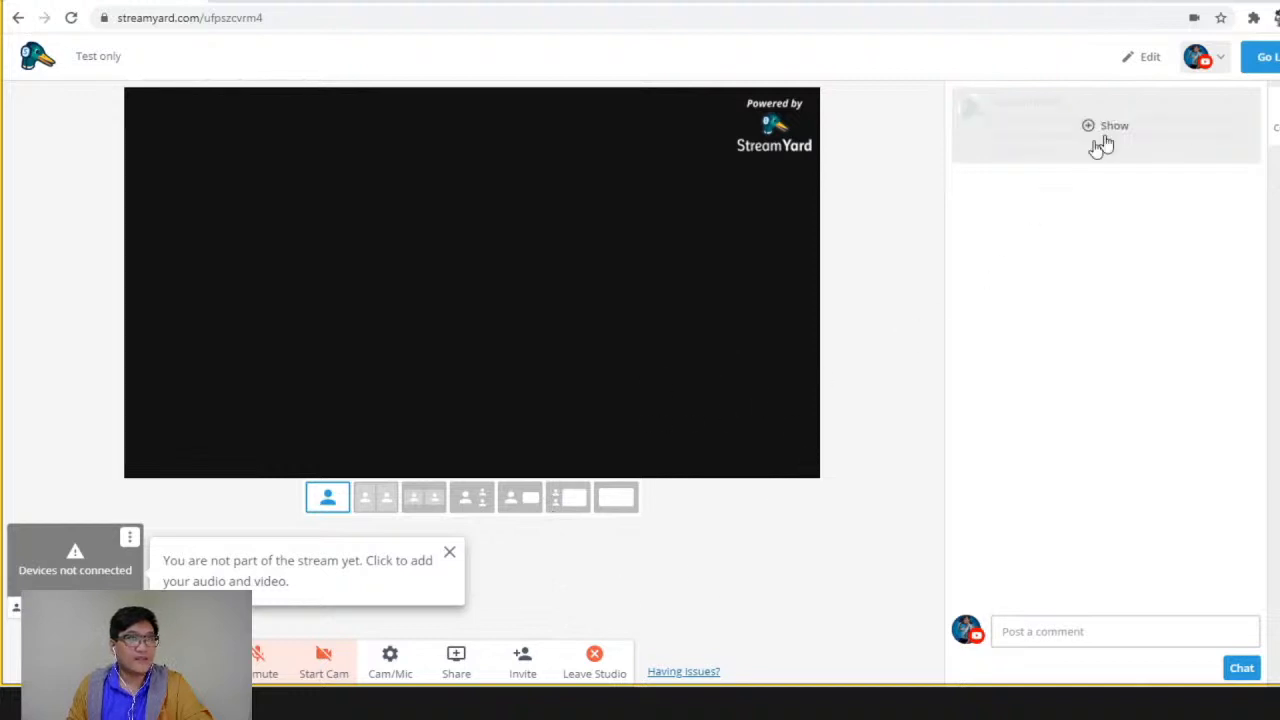
pyautogui.click(1223, 60)
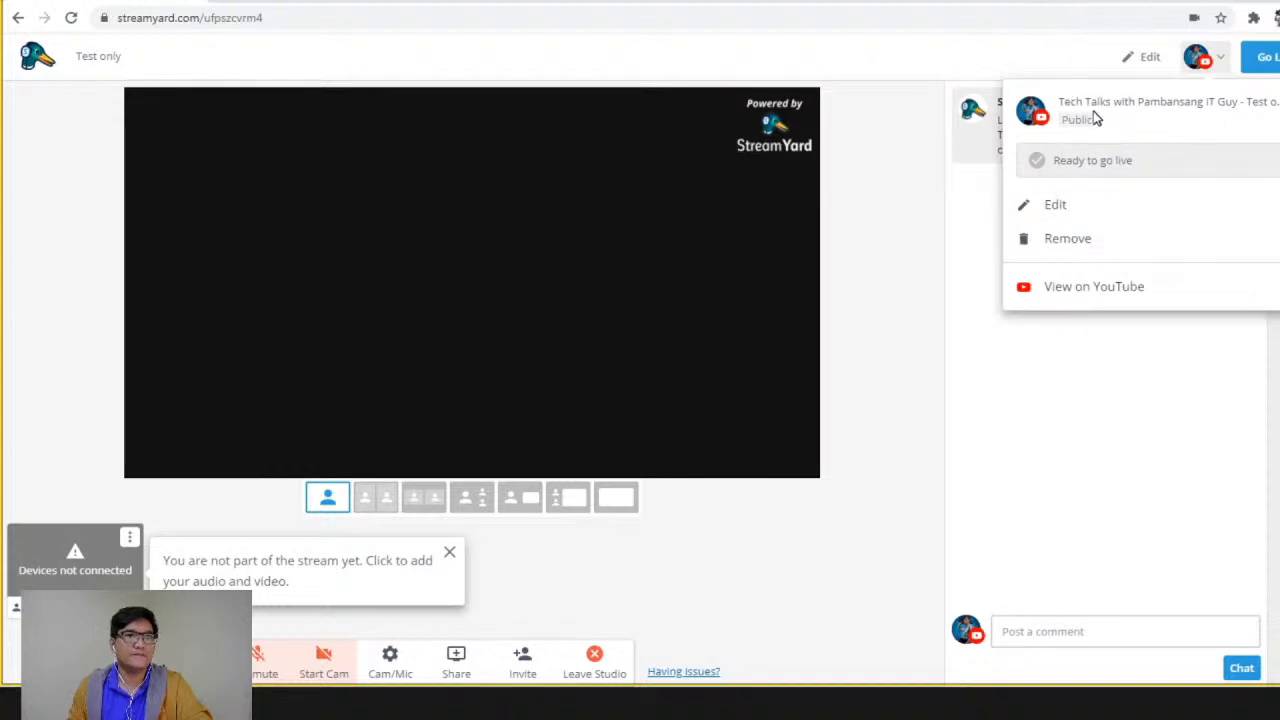
pyautogui.click(1058, 45)
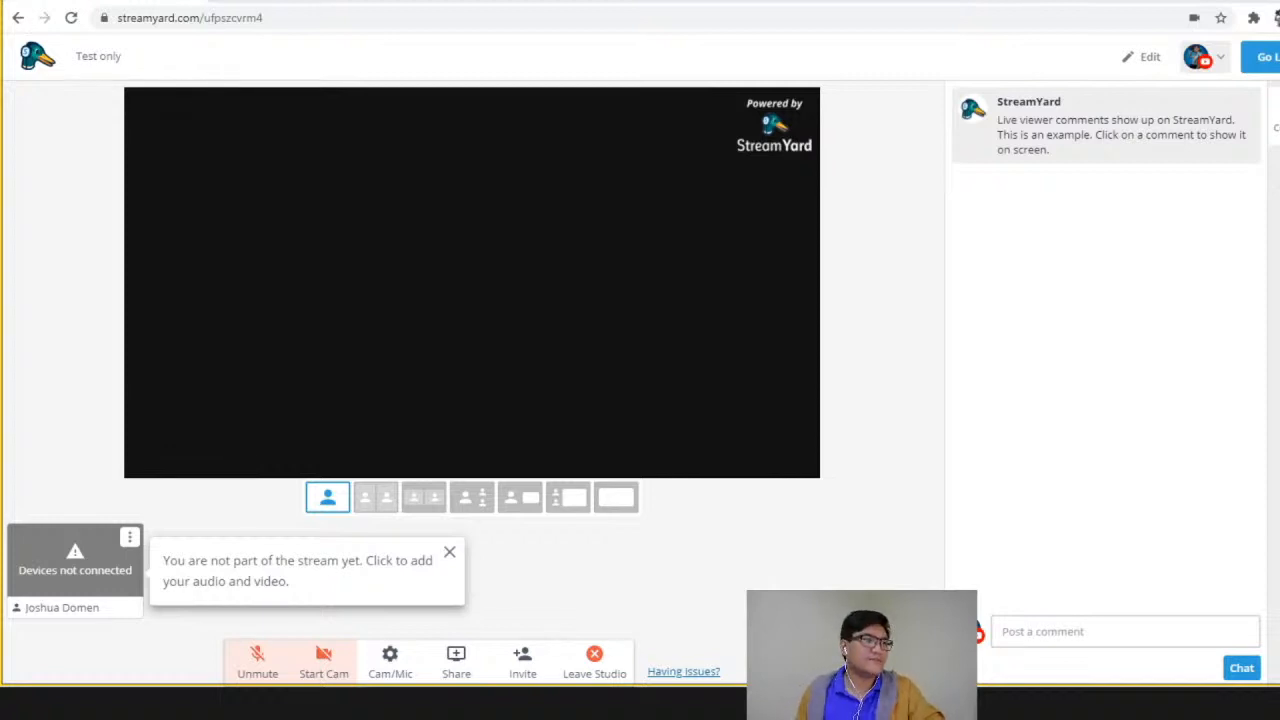
pyautogui.moveTo(1049, 133)
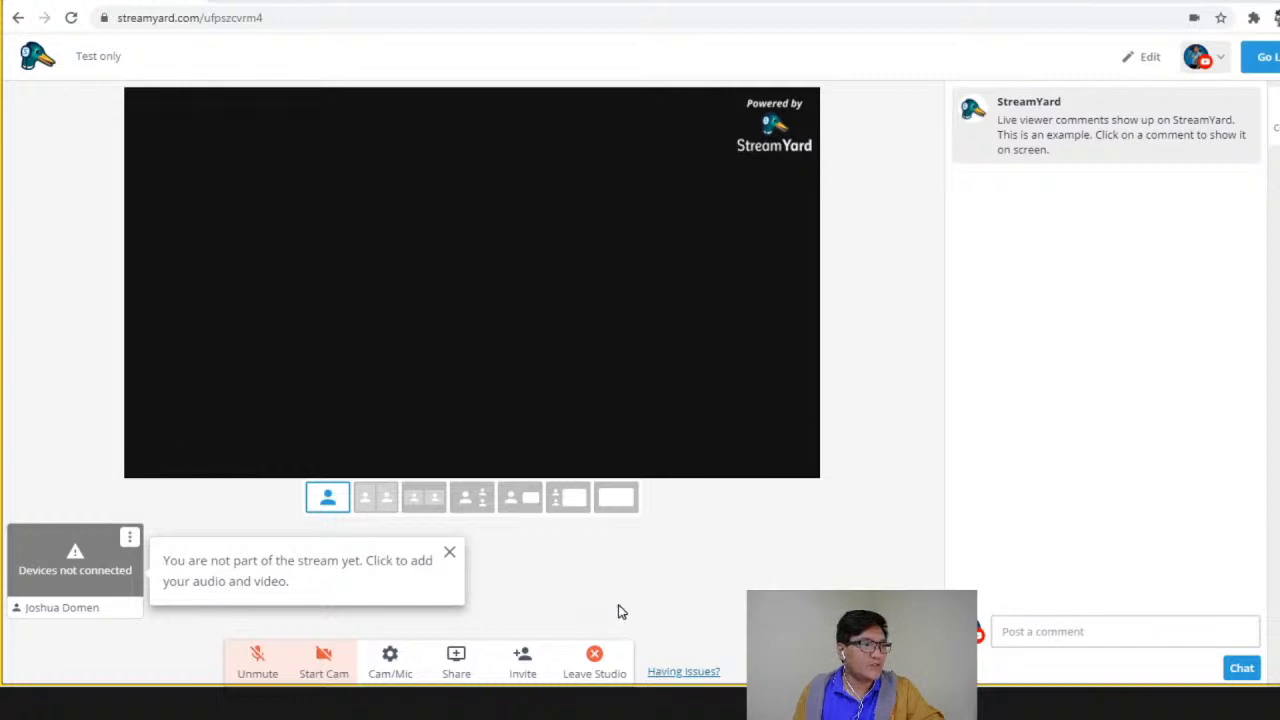
# Dismiss the hint about joining the stream, try the two-person, group and shared-screen layouts, and return to the single-person layout.
pyautogui.click(449, 556)
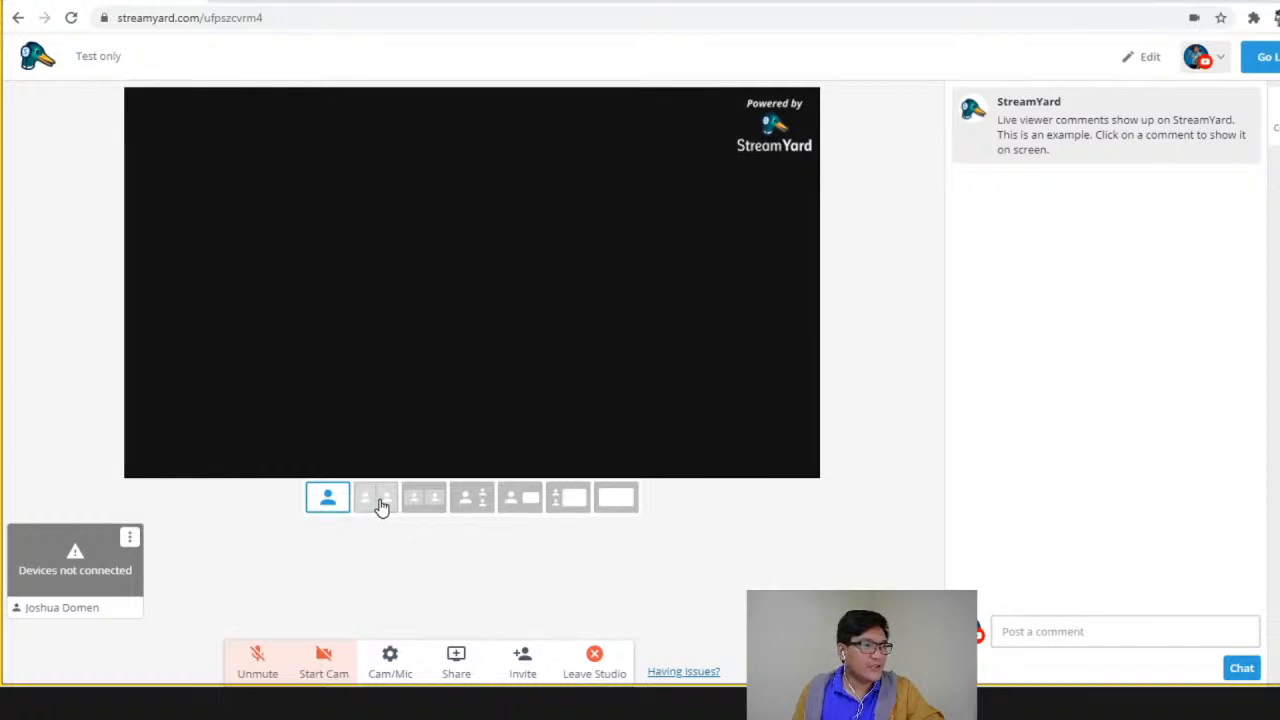
pyautogui.click(379, 506)
pyautogui.click(428, 508)
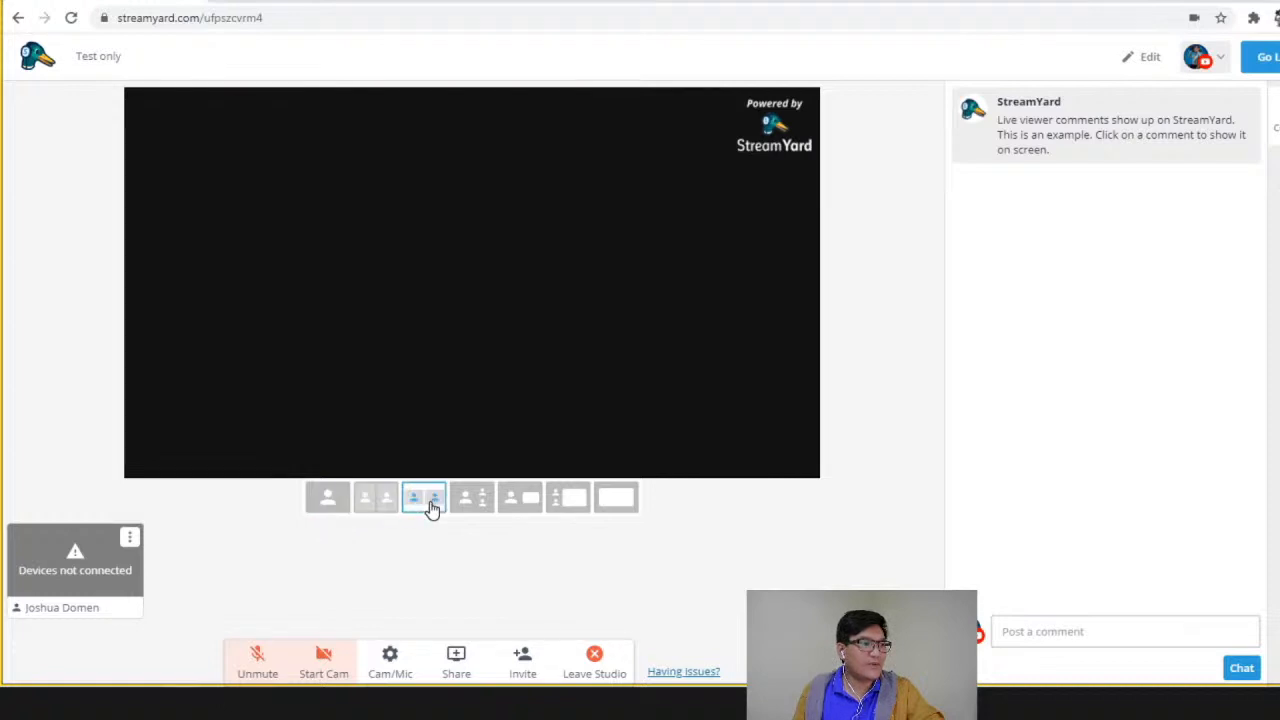
pyautogui.click(468, 508)
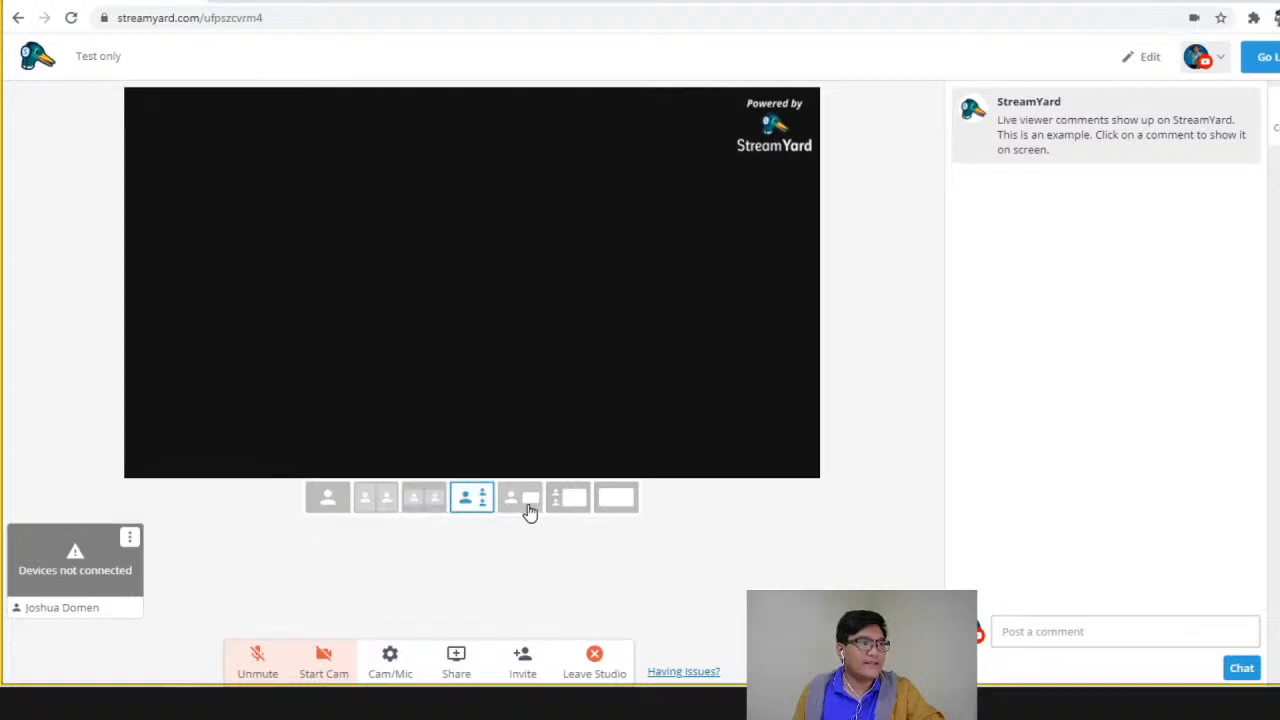
pyautogui.click(530, 510)
pyautogui.click(556, 513)
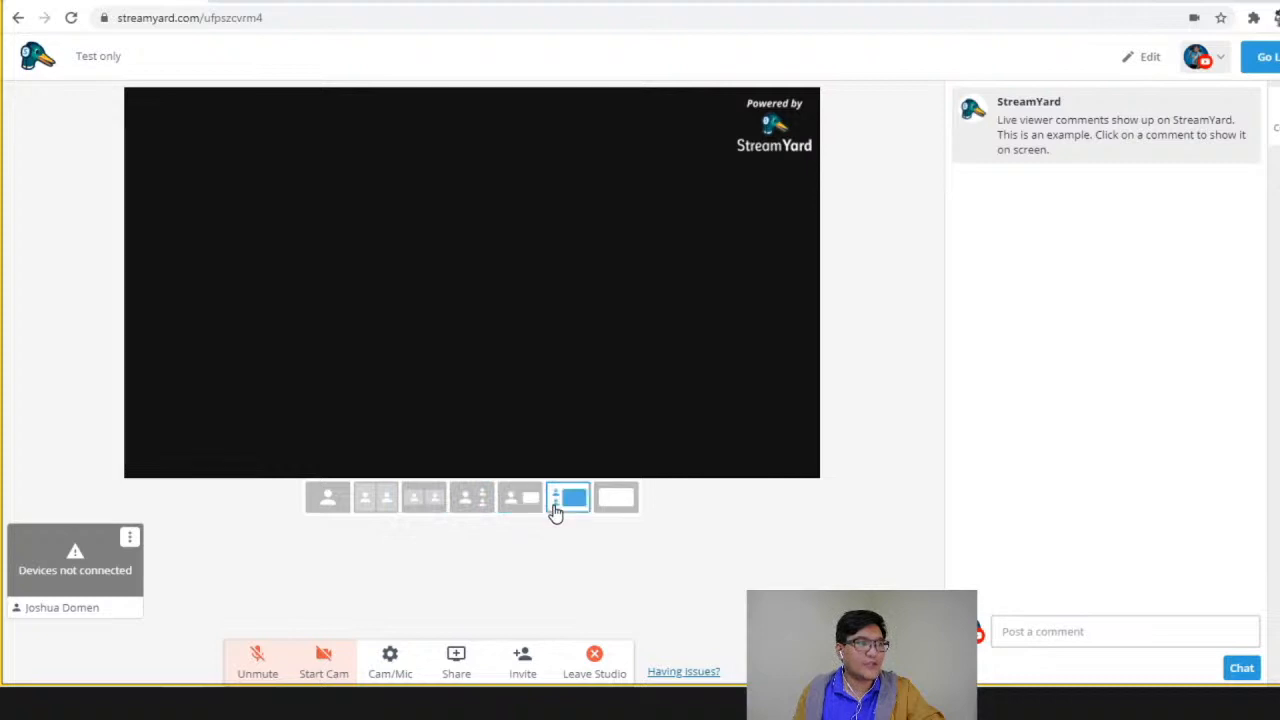
pyautogui.click(341, 512)
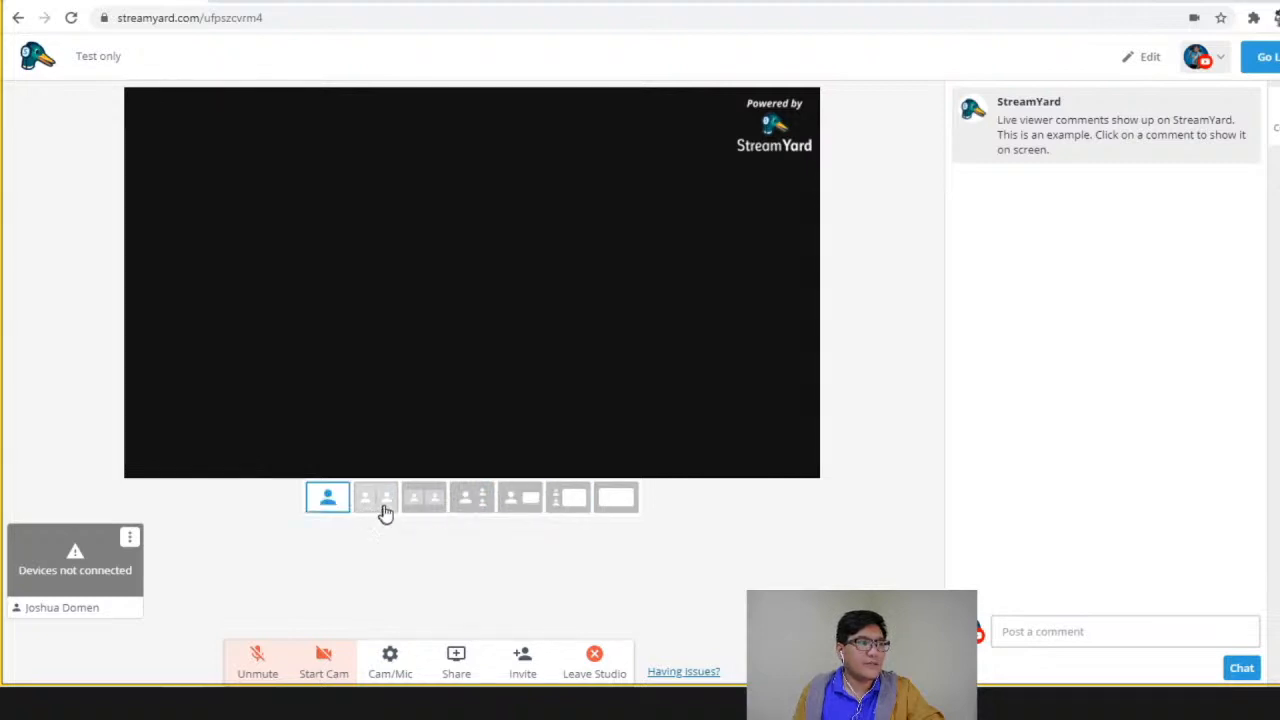
# Compare the two side-by-side two-person layouts and switch back to the single-person layout.
pyautogui.click(385, 512)
pyautogui.click(437, 512)
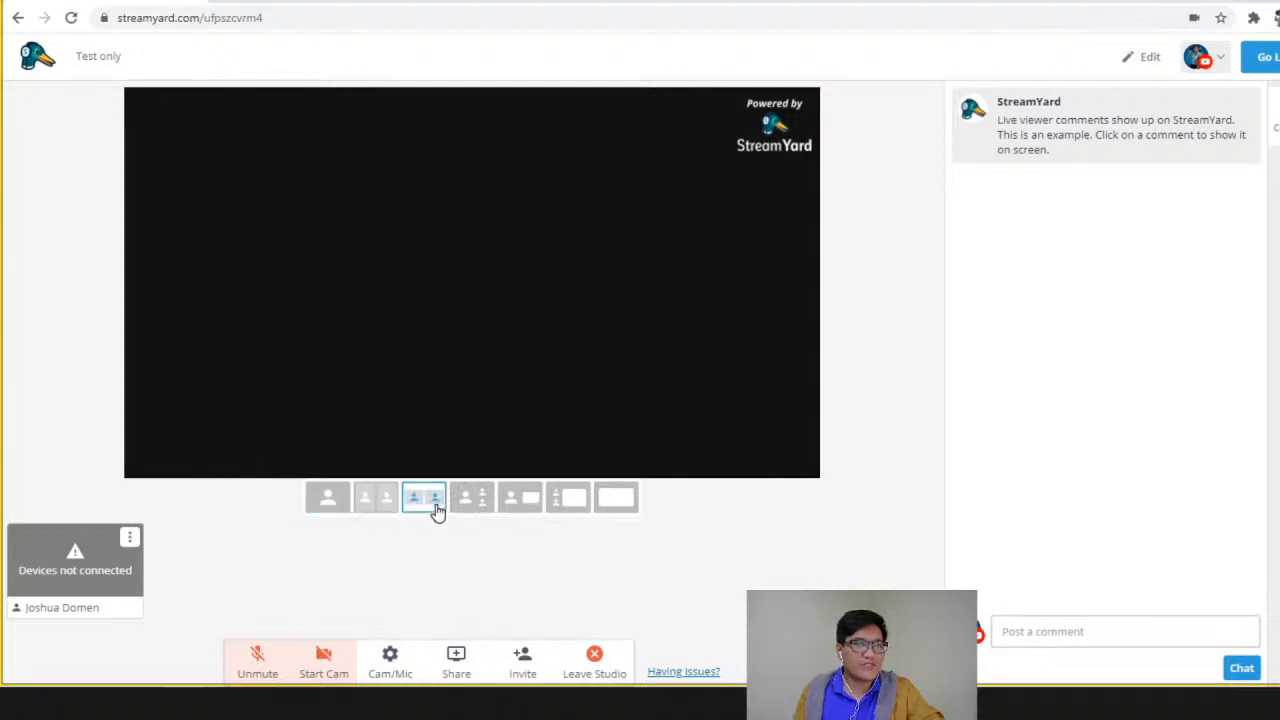
pyautogui.click(377, 513)
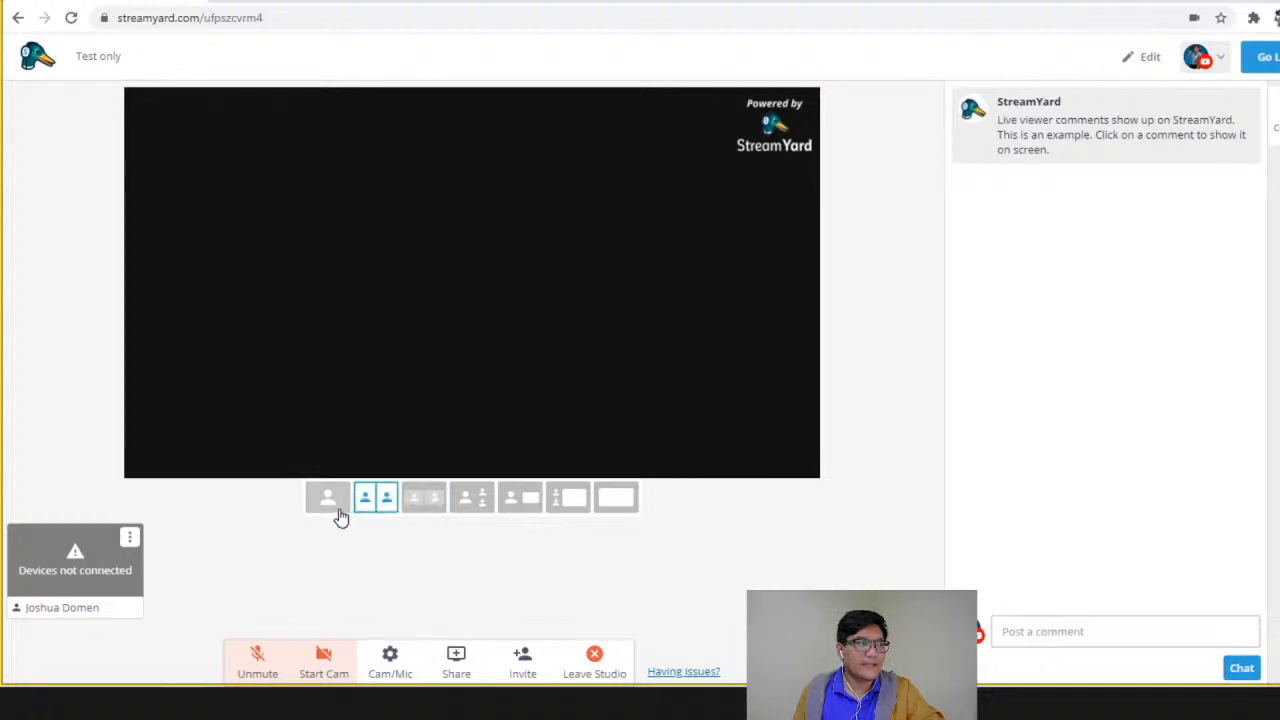
pyautogui.click(338, 515)
# Step through the remaining stream layouts and set the full-screen content layout.
pyautogui.click(381, 514)
pyautogui.click(414, 514)
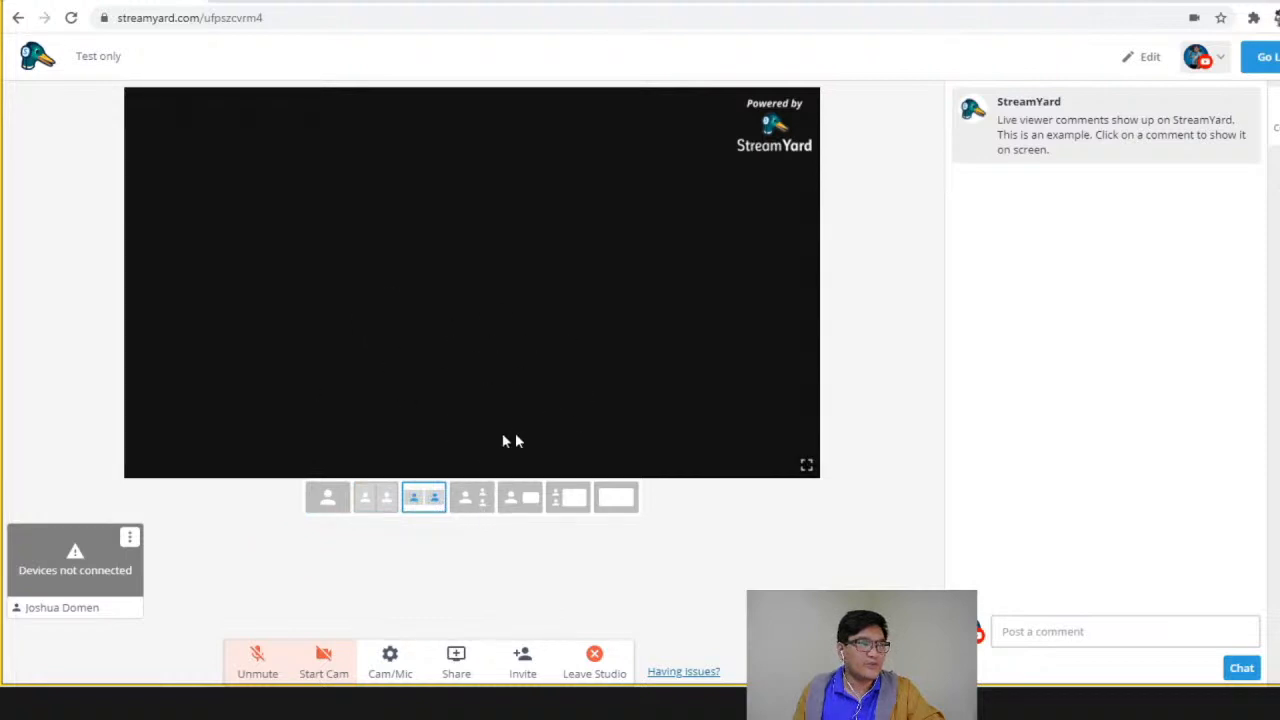
pyautogui.click(474, 505)
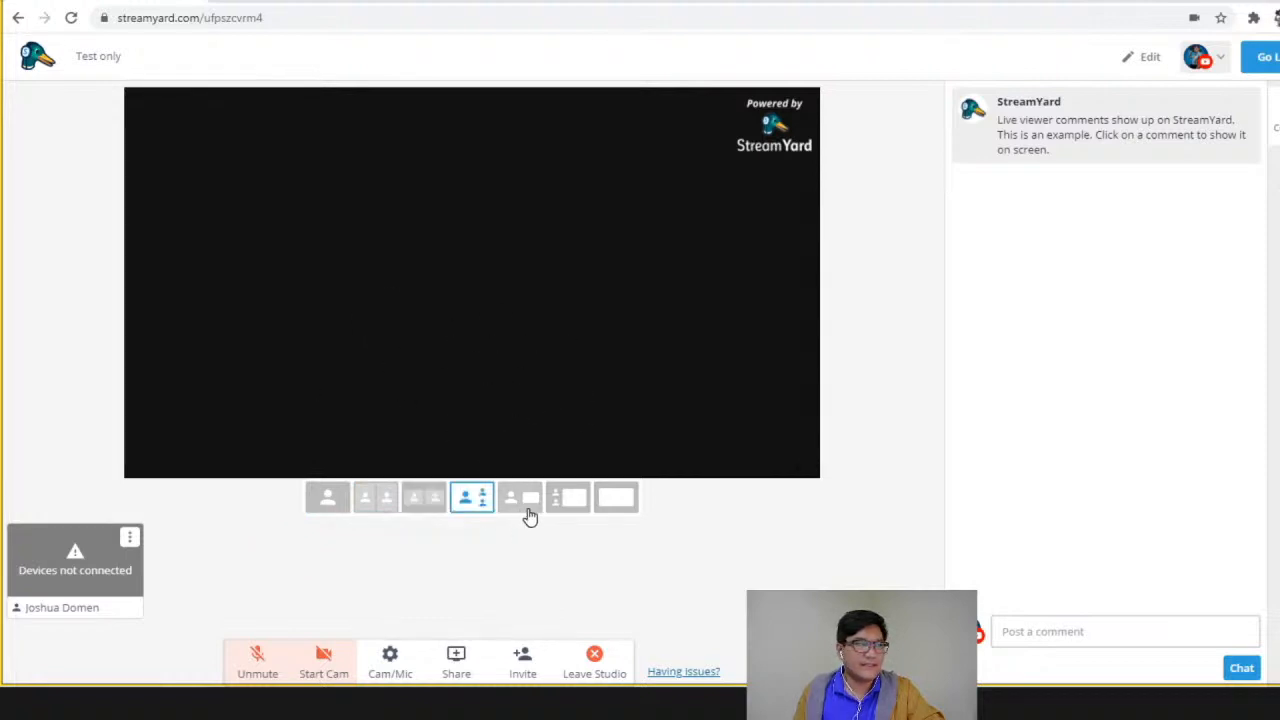
pyautogui.click(528, 508)
pyautogui.click(574, 508)
pyautogui.click(603, 510)
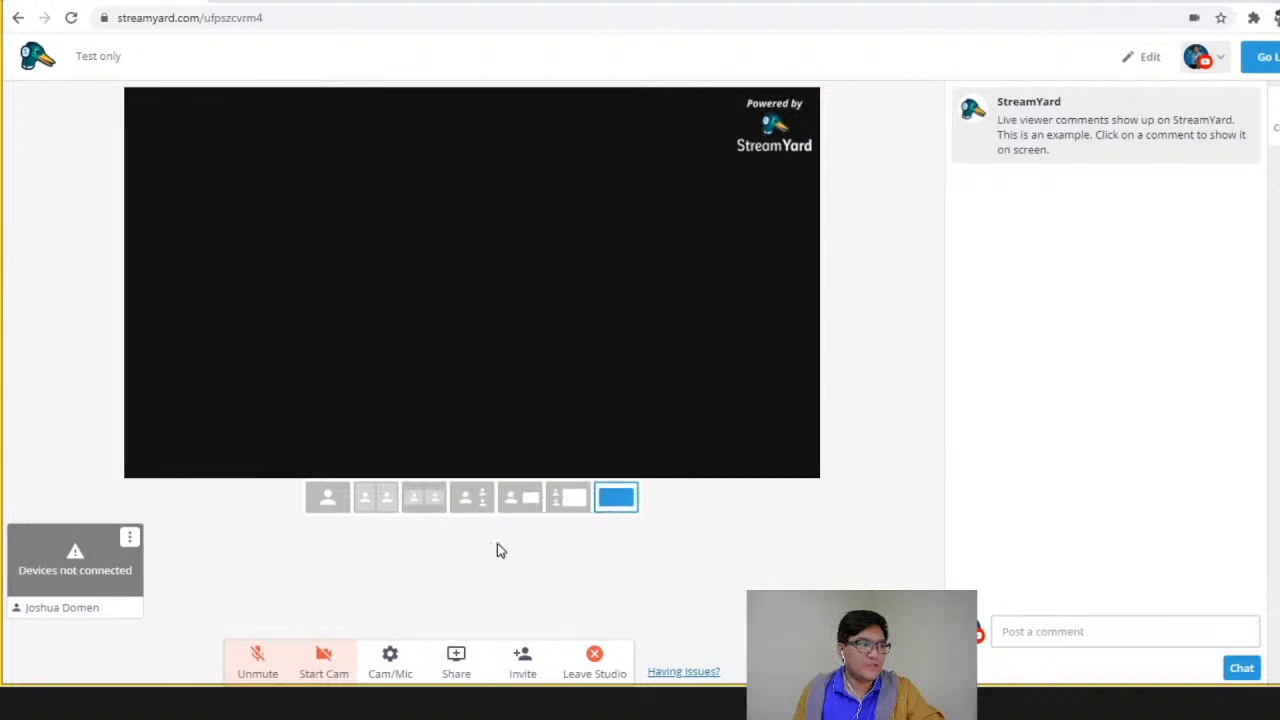
pyautogui.click(458, 672)
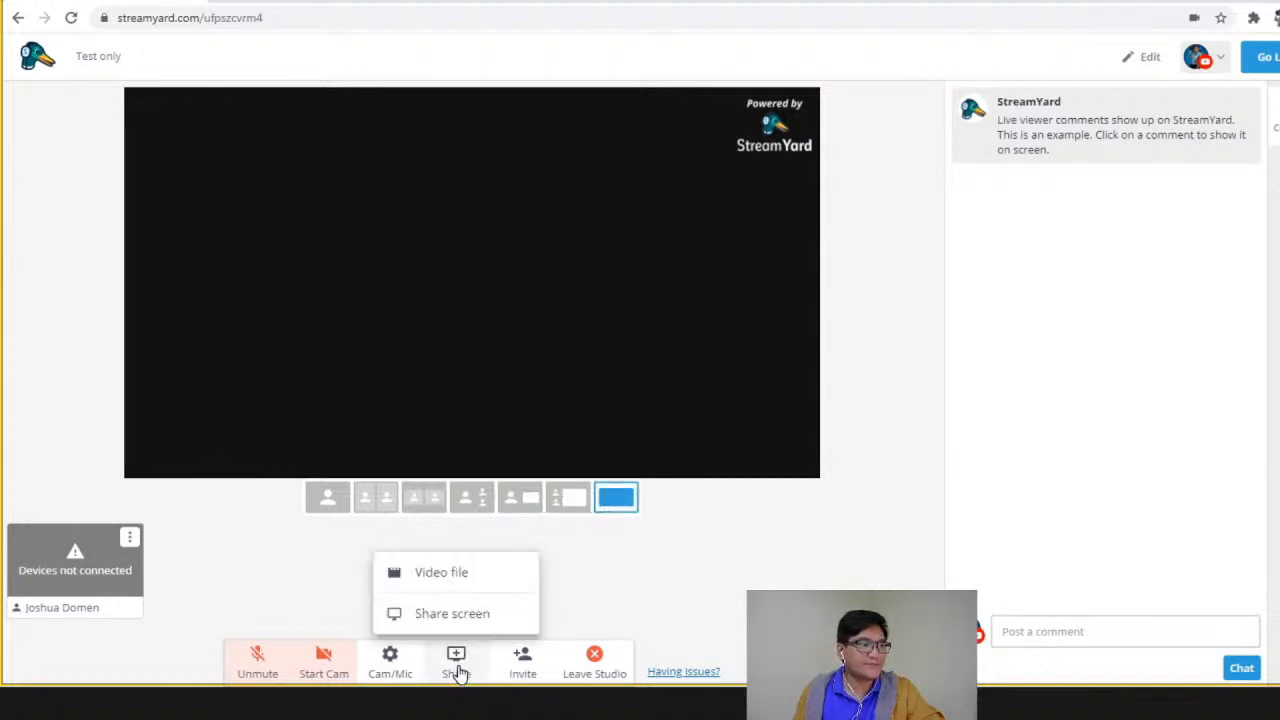
pyautogui.click(466, 580)
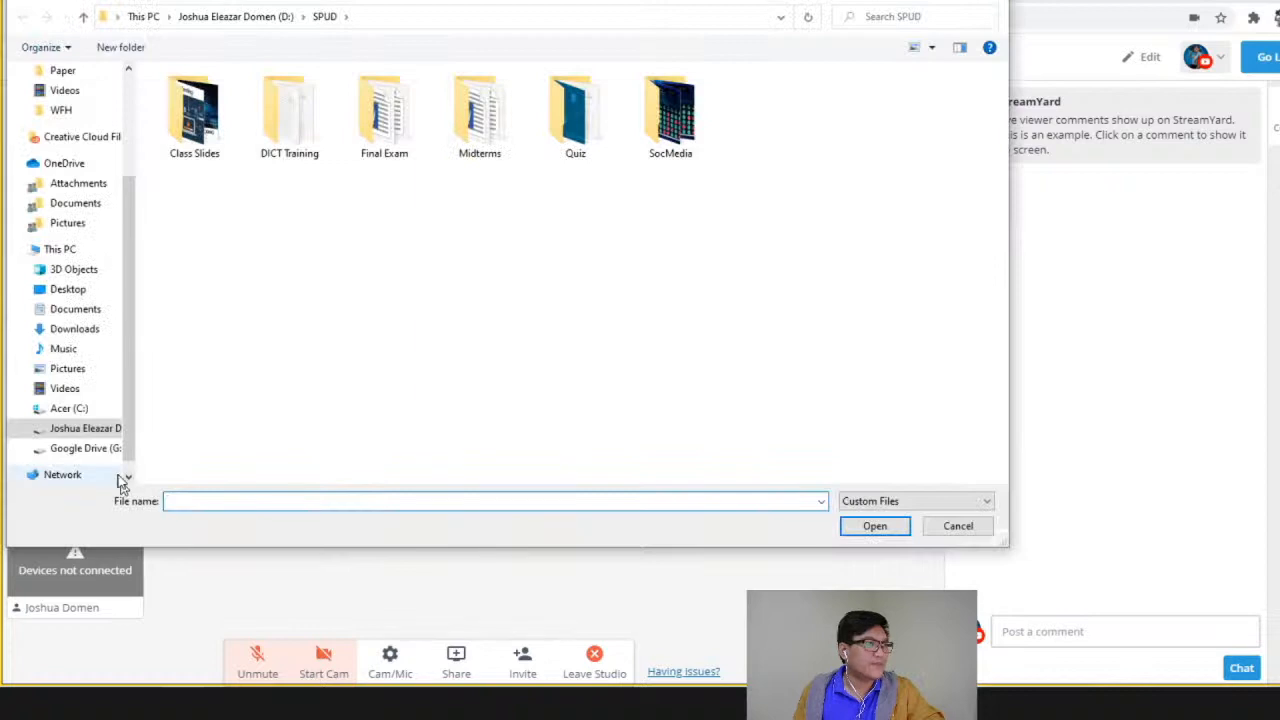
pyautogui.click(95, 429)
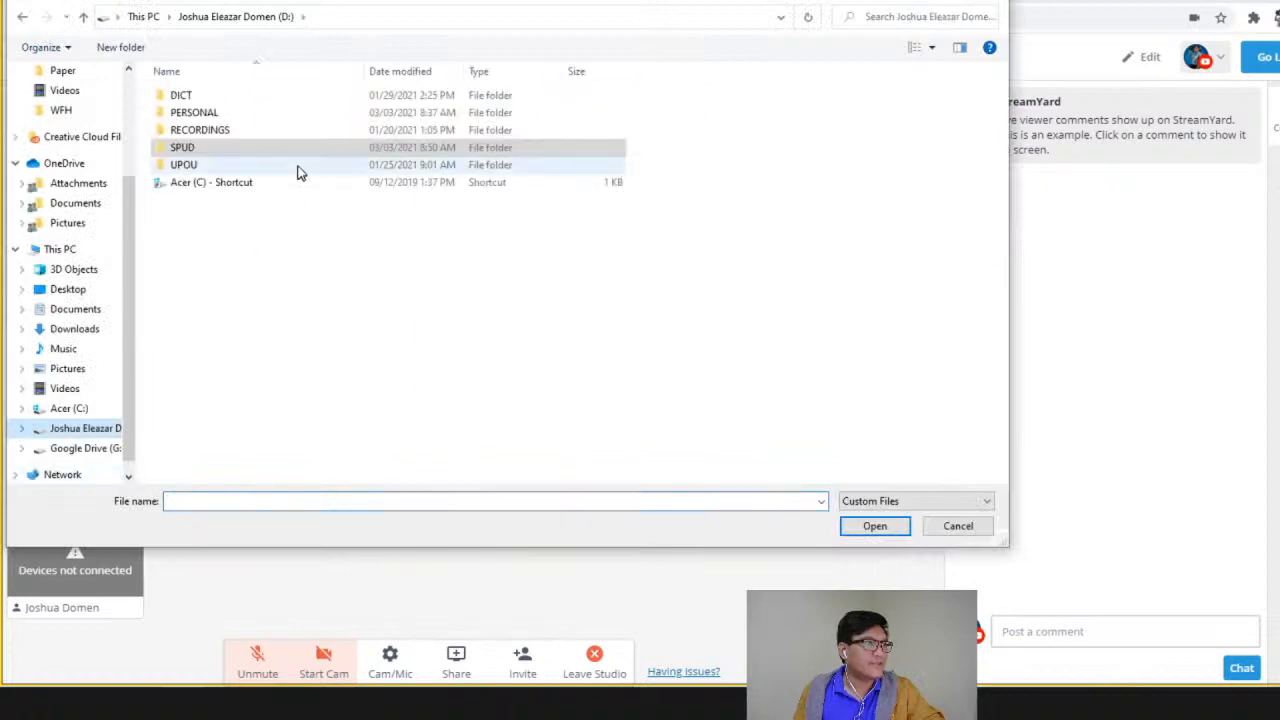
pyautogui.doubleClick(226, 117)
pyautogui.press('y')
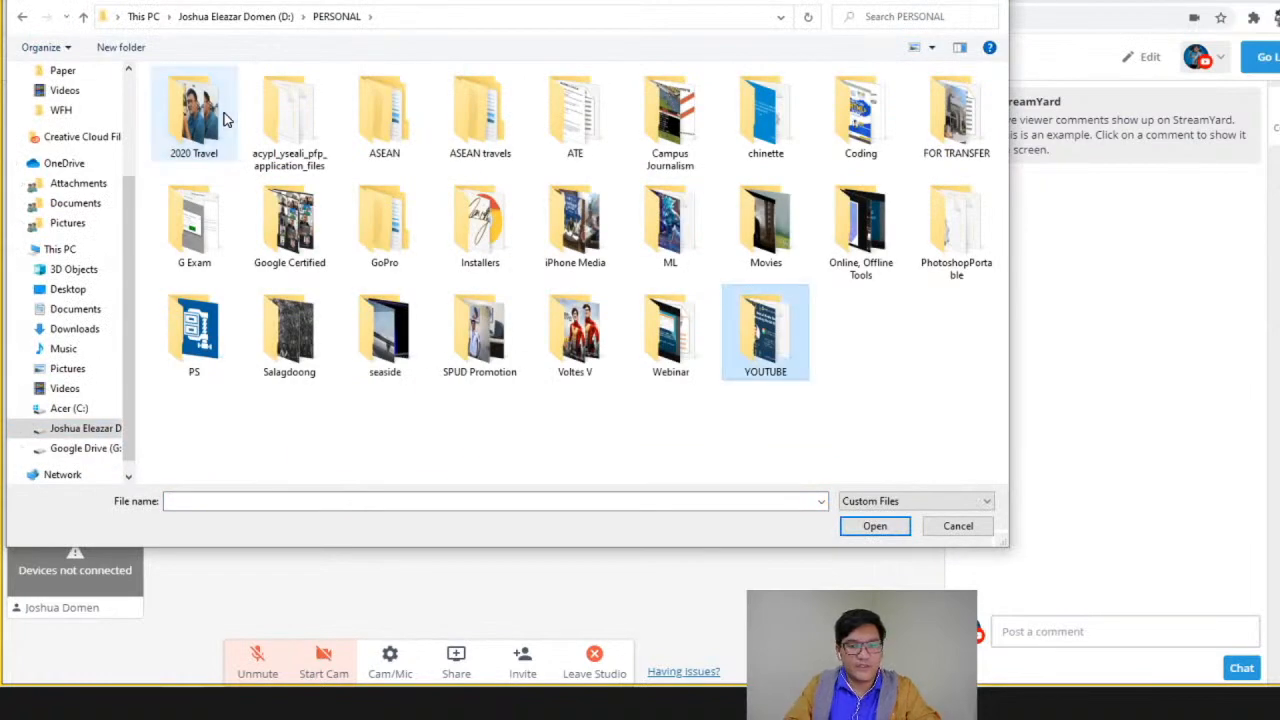
pyautogui.press('Return')
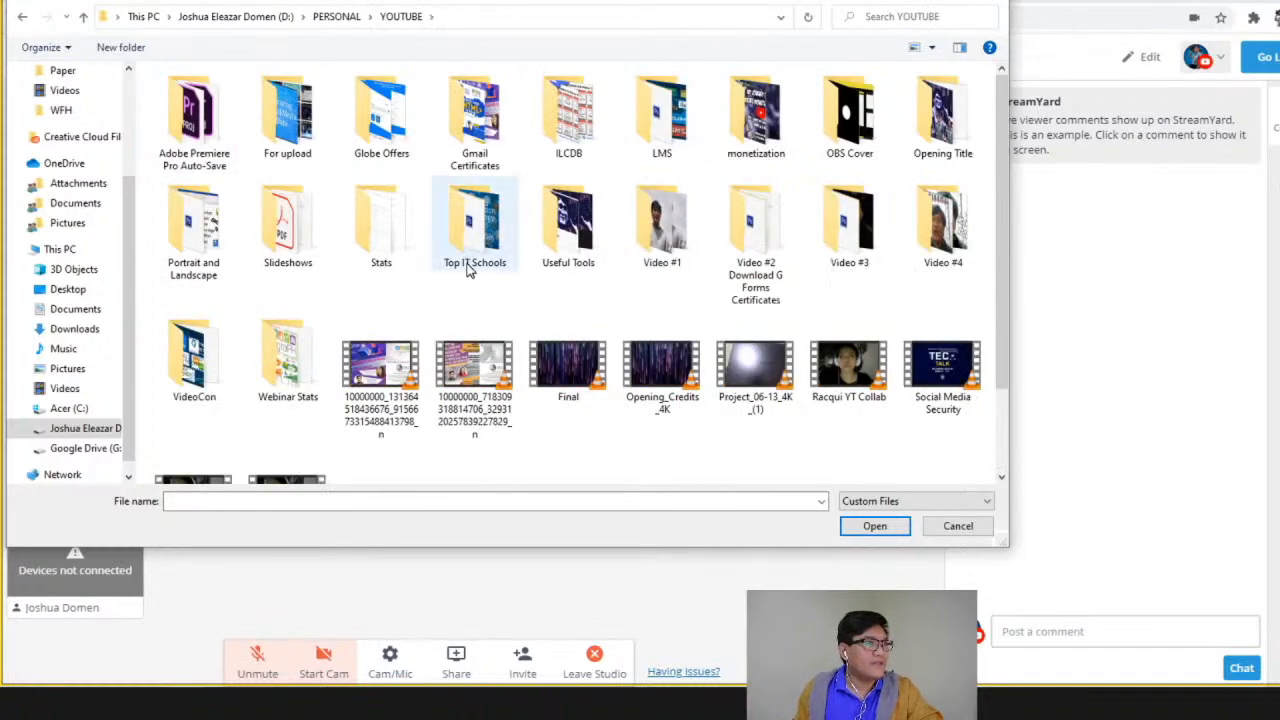
pyautogui.doubleClick(849, 115)
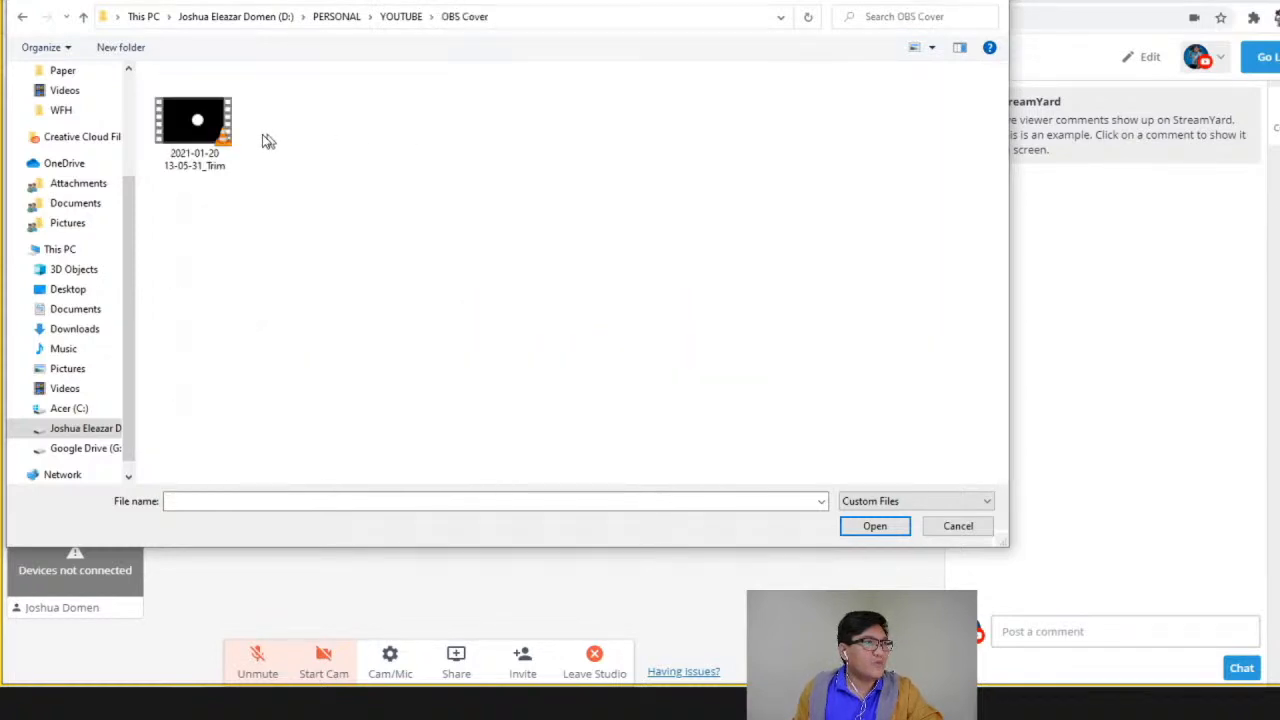
pyautogui.click(196, 122)
pyautogui.click(874, 527)
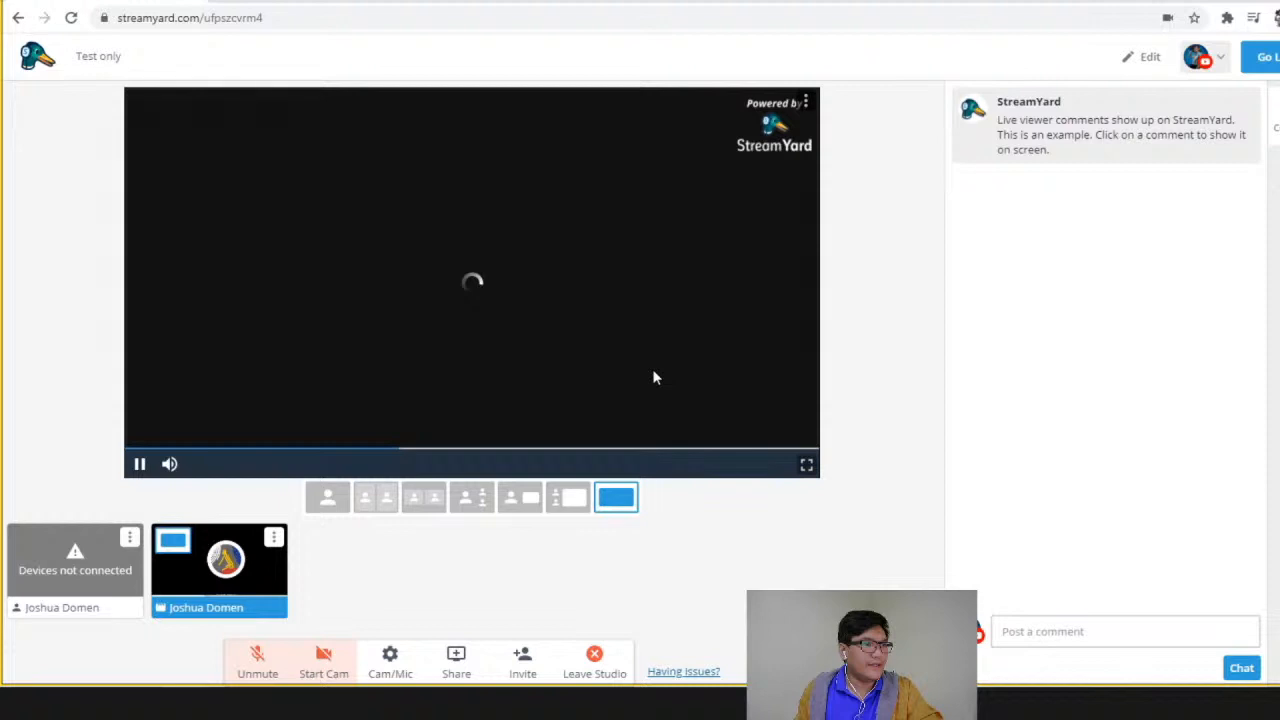
pyautogui.click(222, 576)
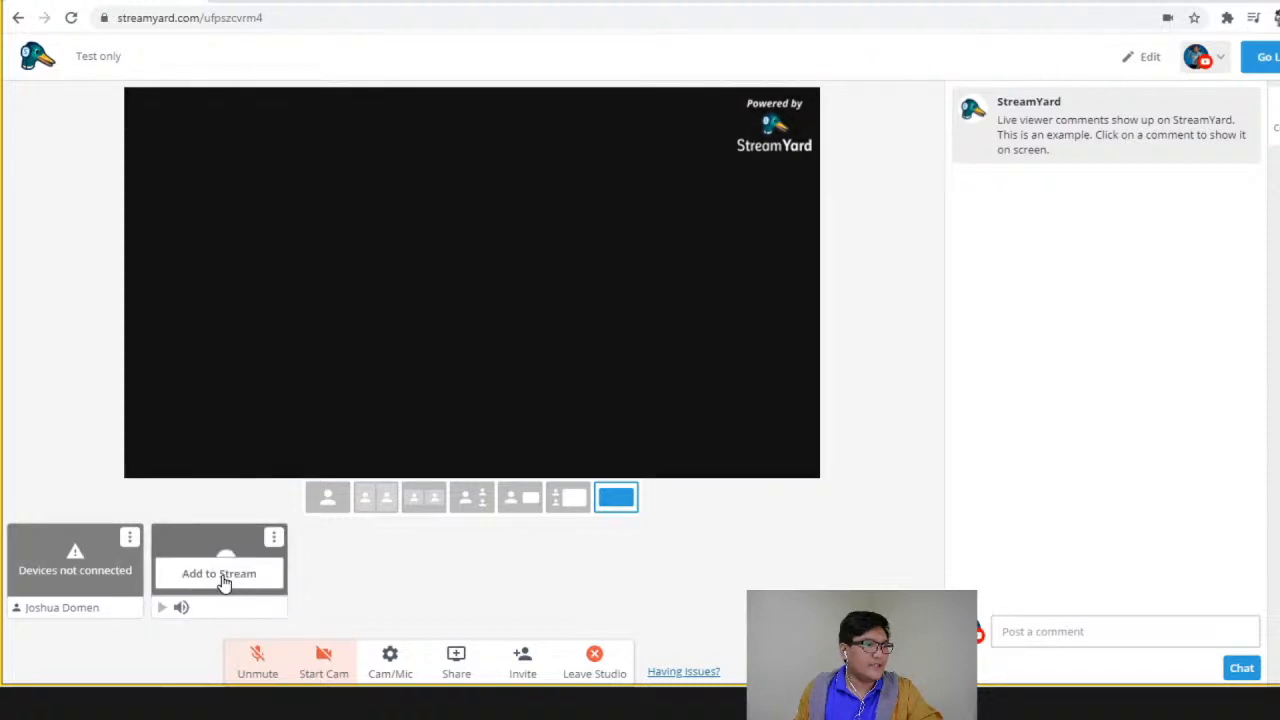
# Review the screen-sharing tips and the entire screen, application window and Chrome tab sources, and cancel sharing.
pyautogui.click(460, 655)
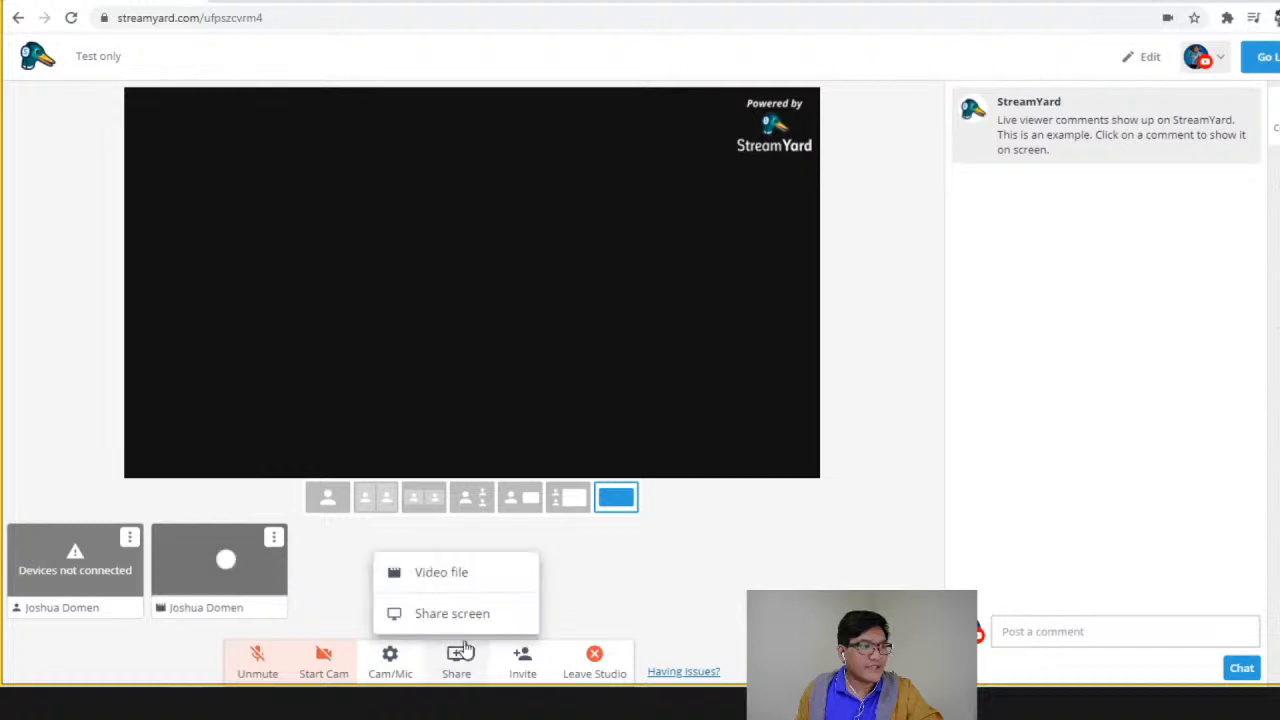
pyautogui.click(452, 614)
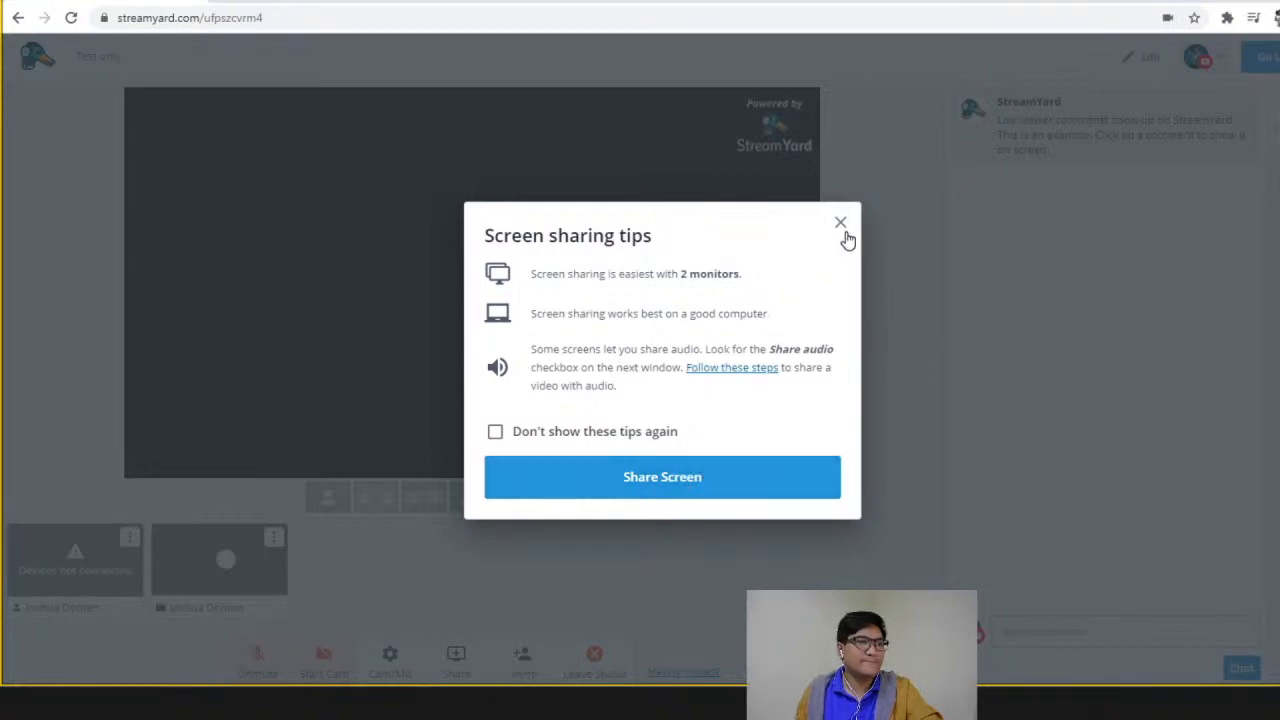
pyautogui.click(652, 486)
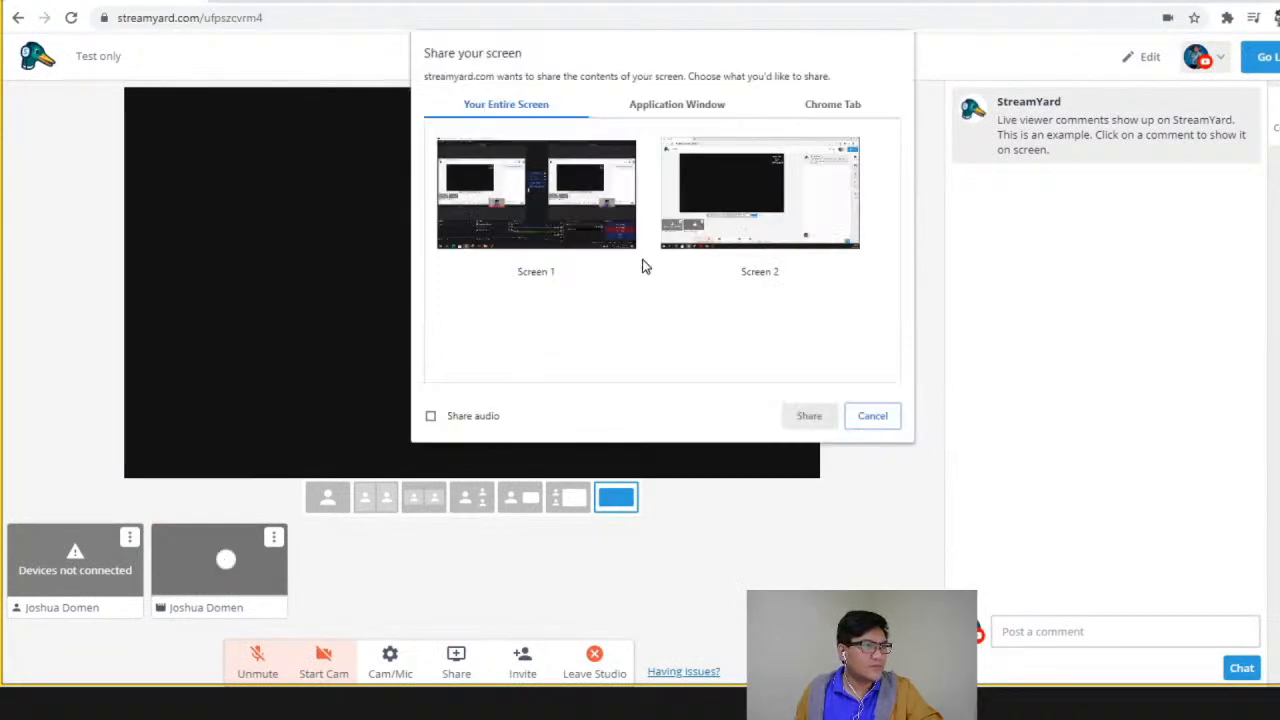
pyautogui.click(772, 212)
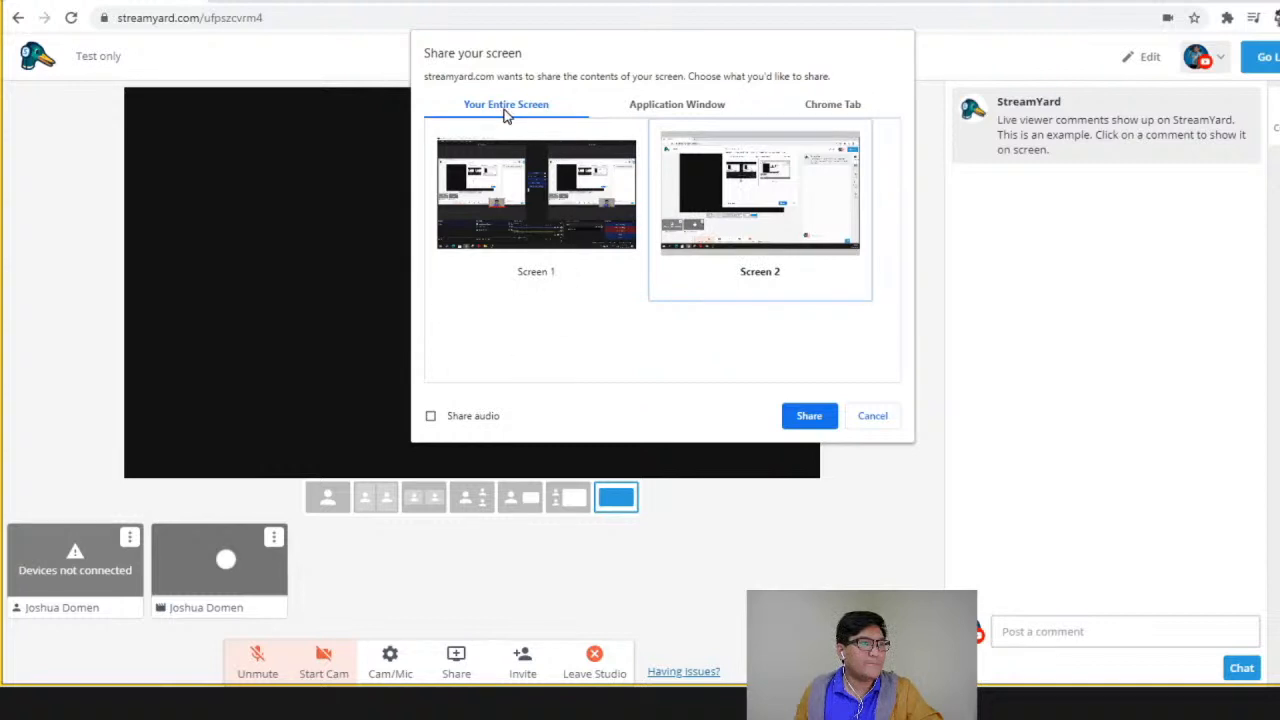
pyautogui.click(700, 108)
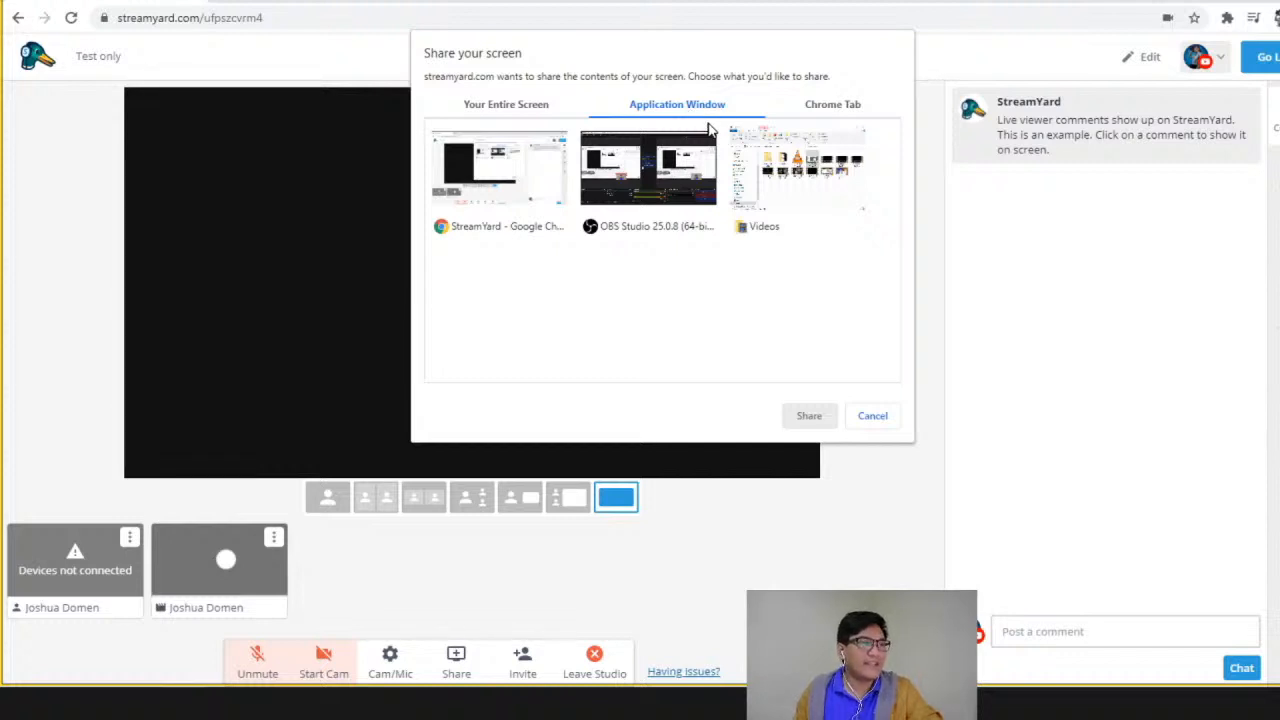
pyautogui.click(836, 104)
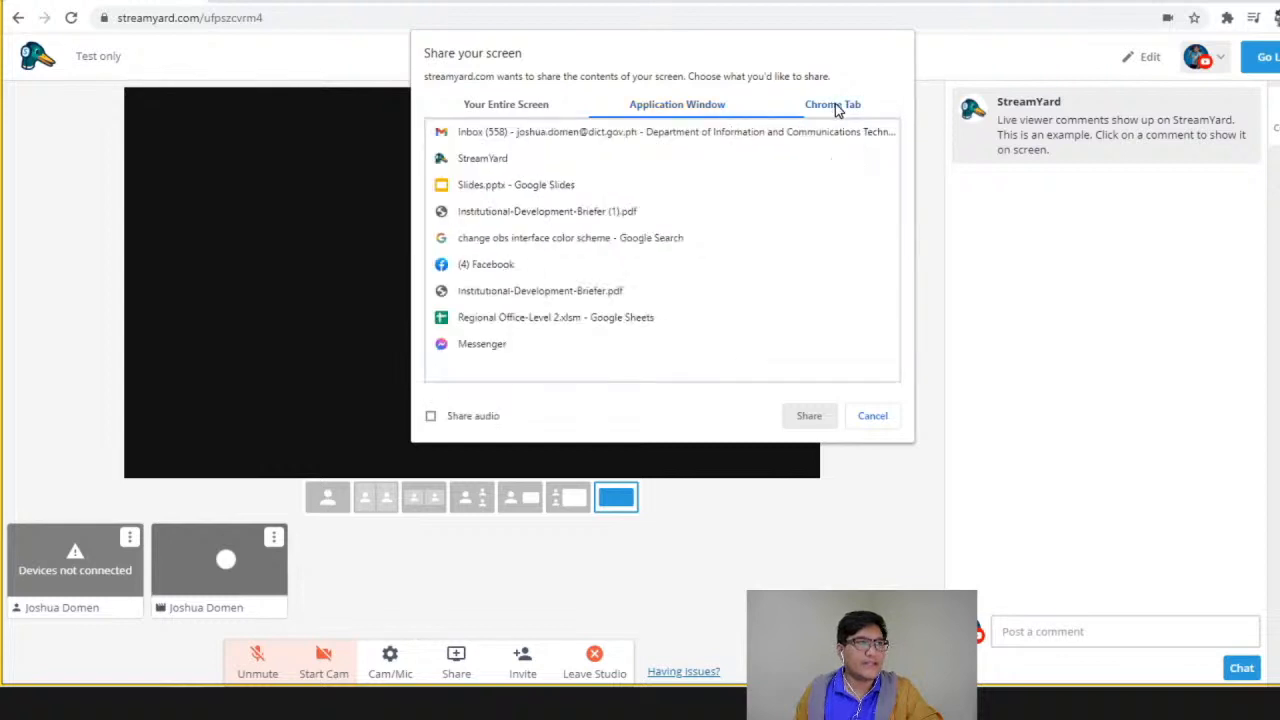
pyautogui.click(514, 106)
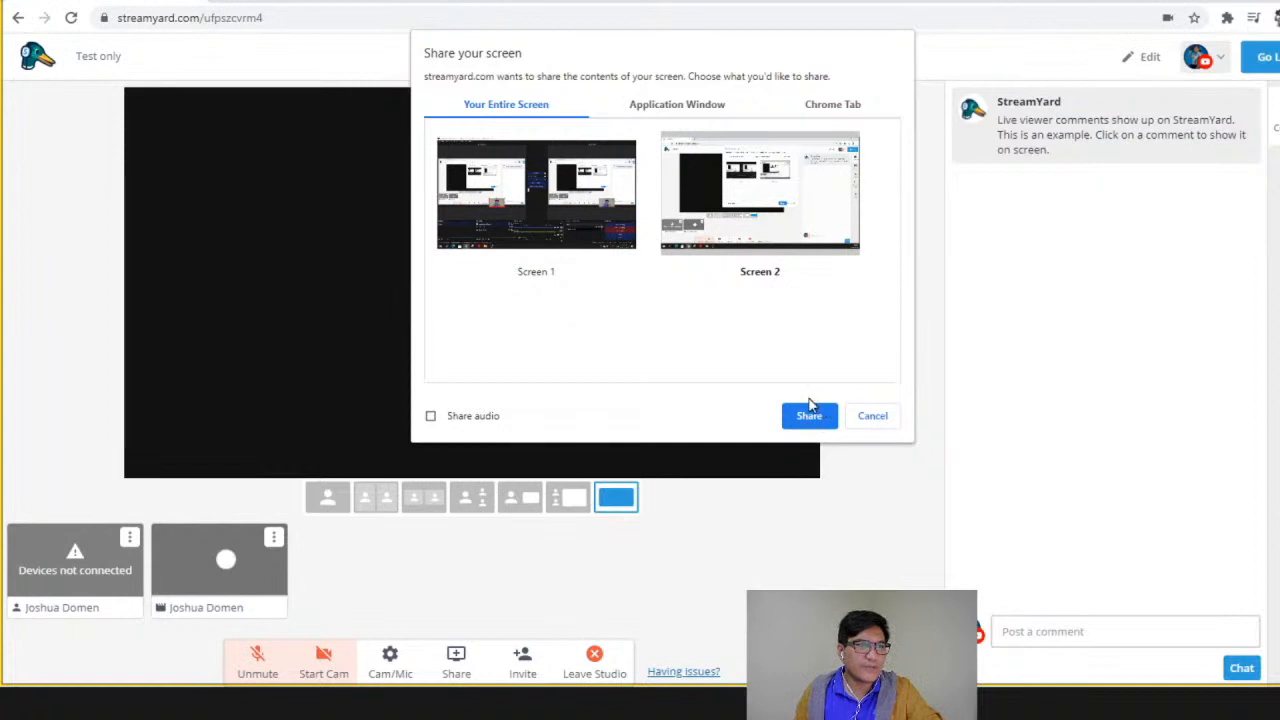
pyautogui.click(870, 420)
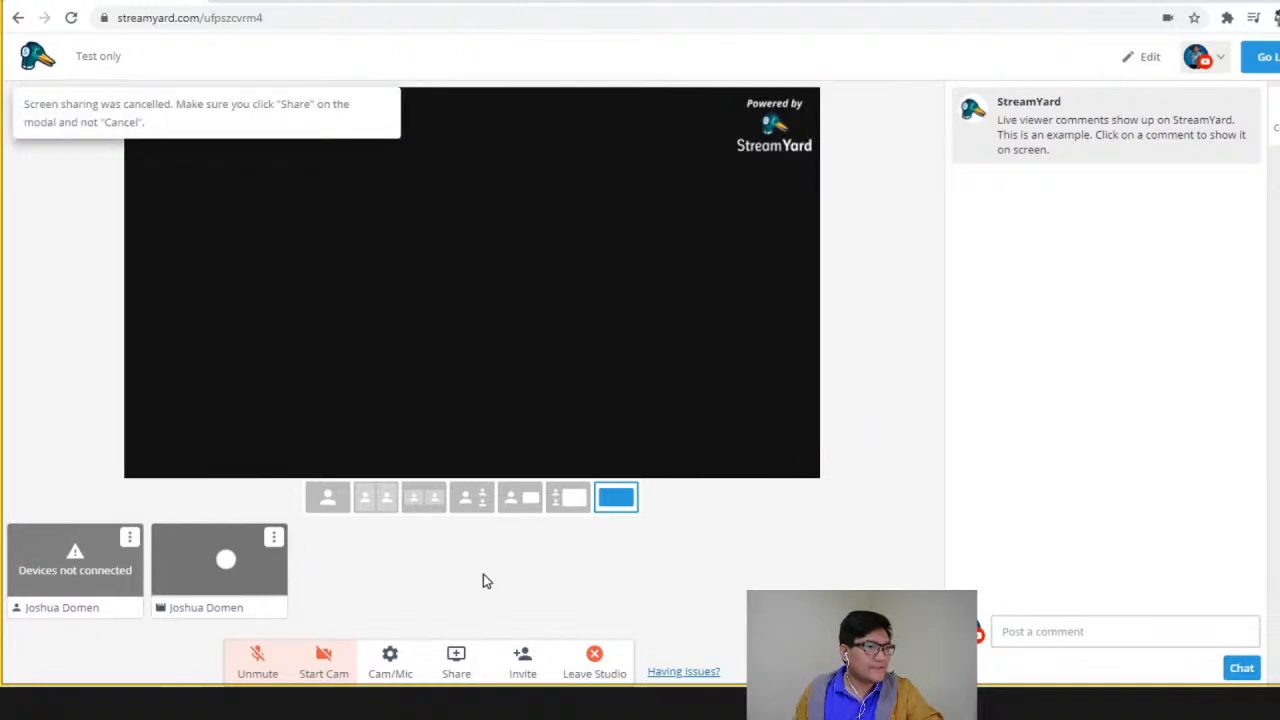
# Examine the guest invitation options for the broadcast studio and close them.
pyautogui.click(522, 657)
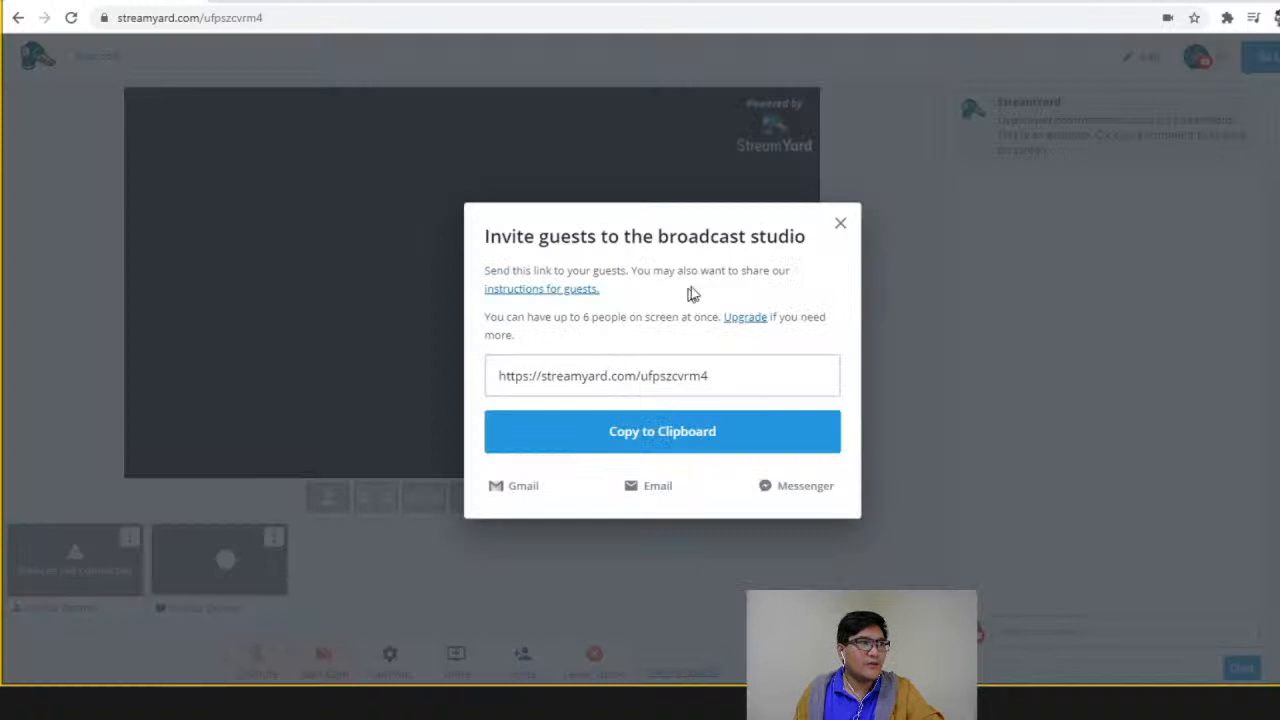
pyautogui.moveTo(712, 234); pyautogui.dragTo(748, 234)
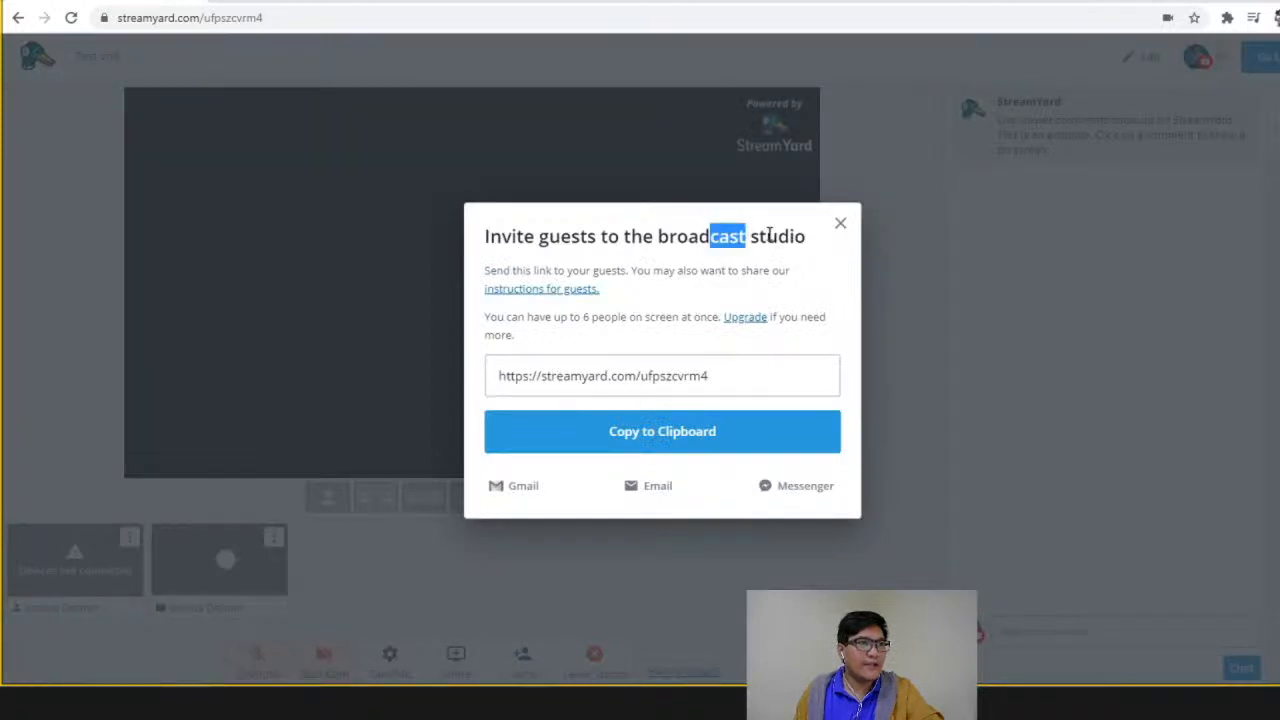
pyautogui.click(769, 232)
pyautogui.click(841, 223)
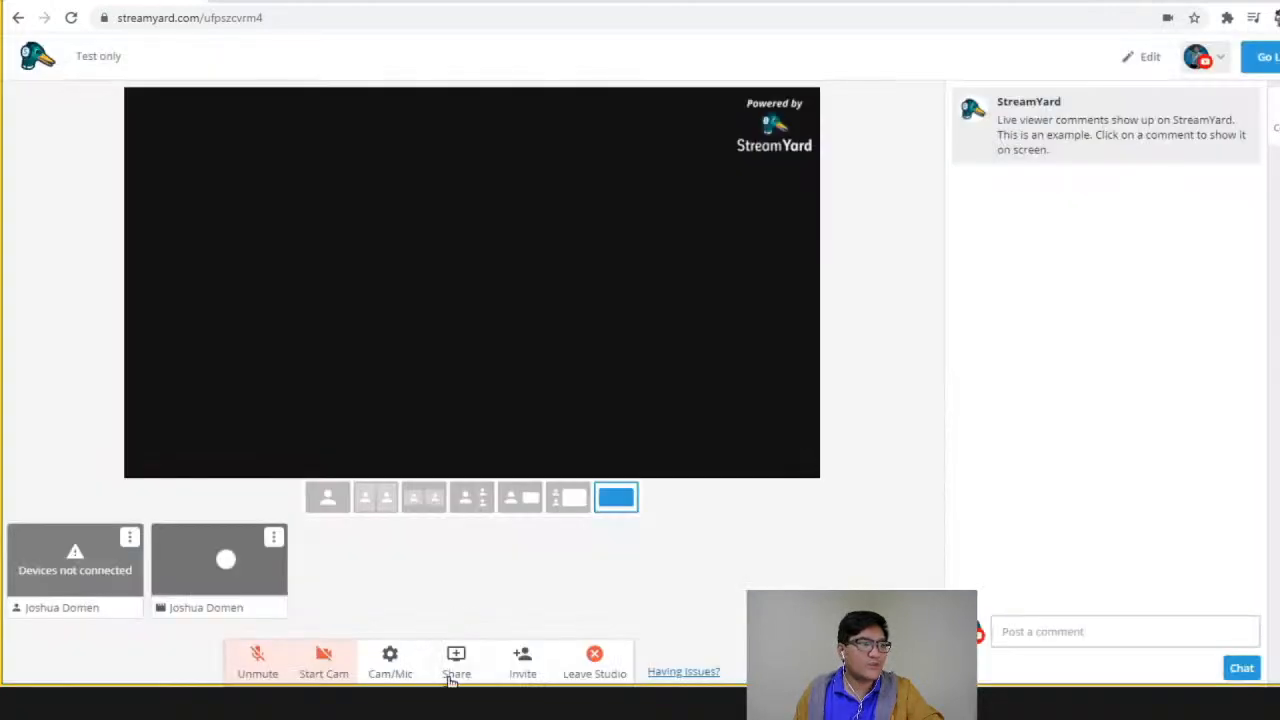
# Copy the studio's guest invitation link to the clipboard and close the invitation dialog.
pyautogui.click(518, 664)
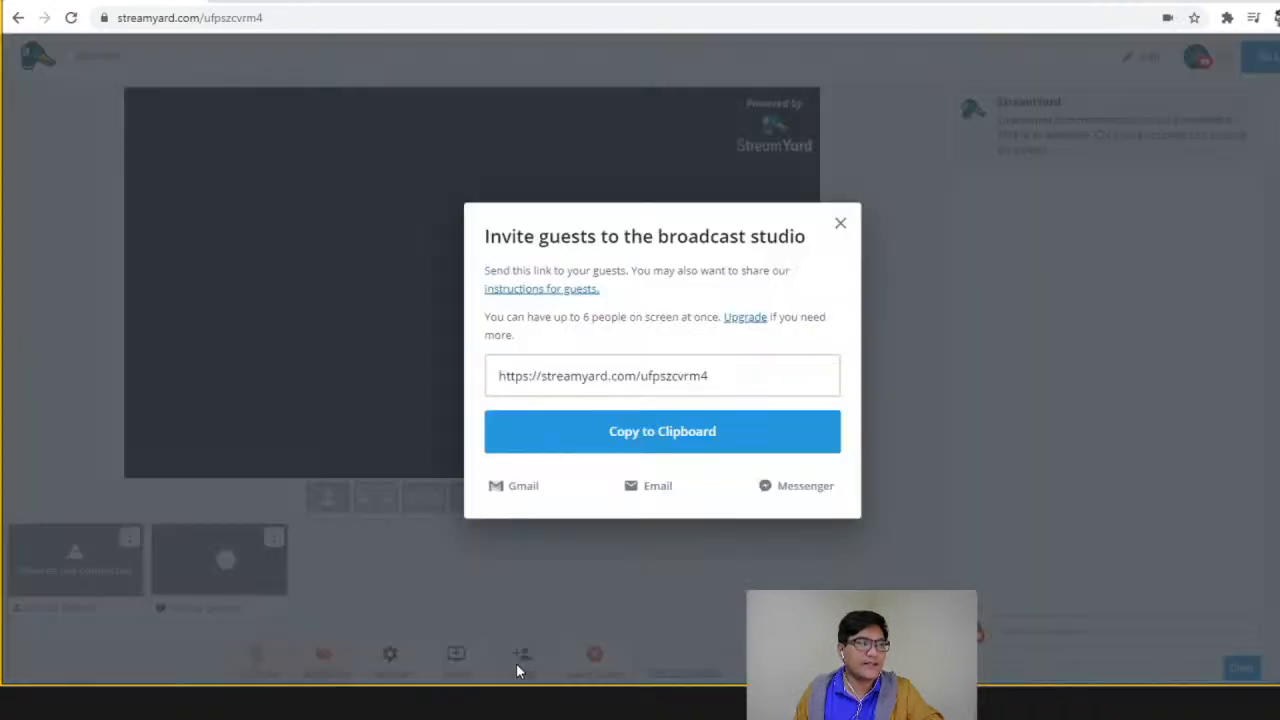
pyautogui.moveTo(716, 377); pyautogui.dragTo(492, 377)
pyautogui.click(647, 431)
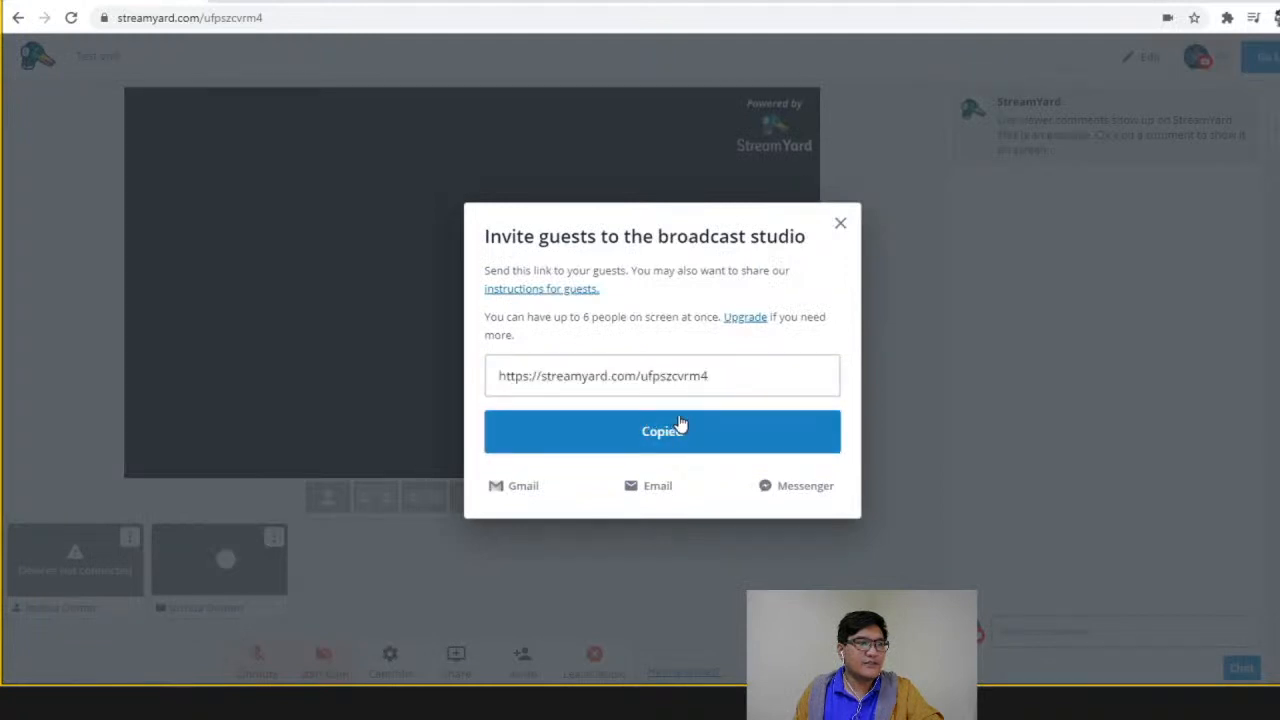
pyautogui.click(840, 226)
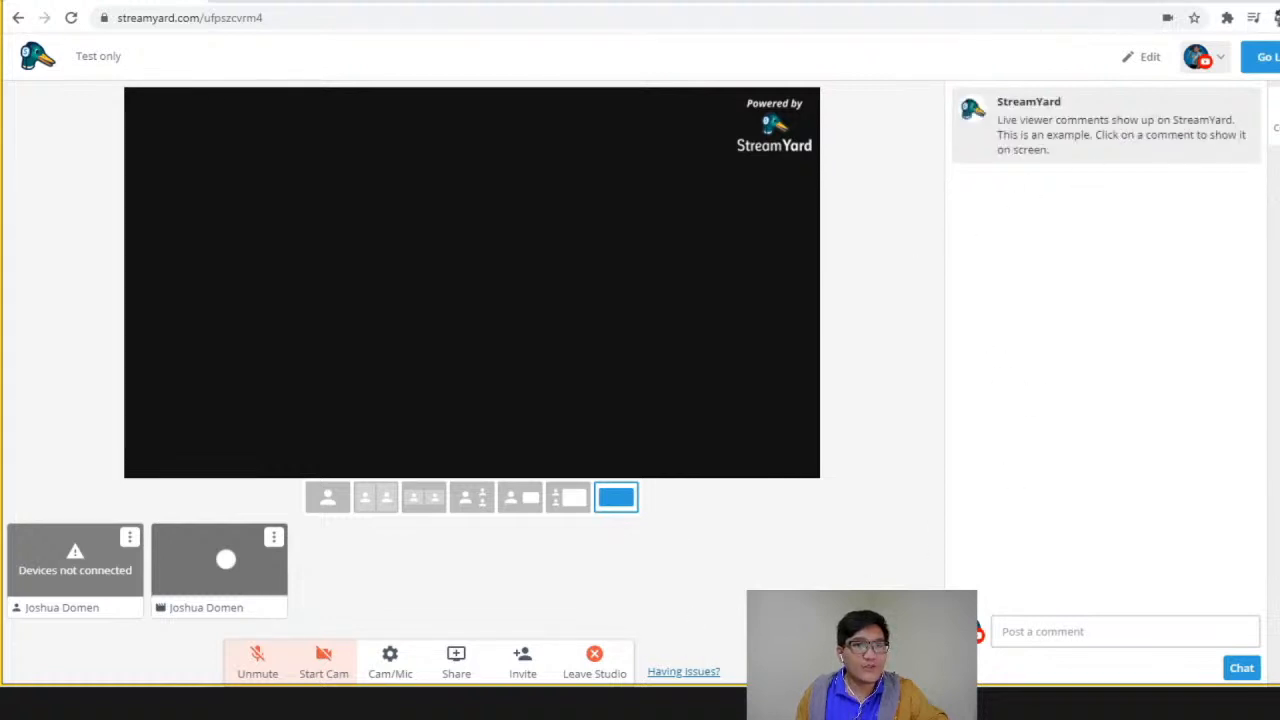
# Review the studio's example banners, the new brand form without creating a brand, and the private guest chat.
pyautogui.click(1275, 186)
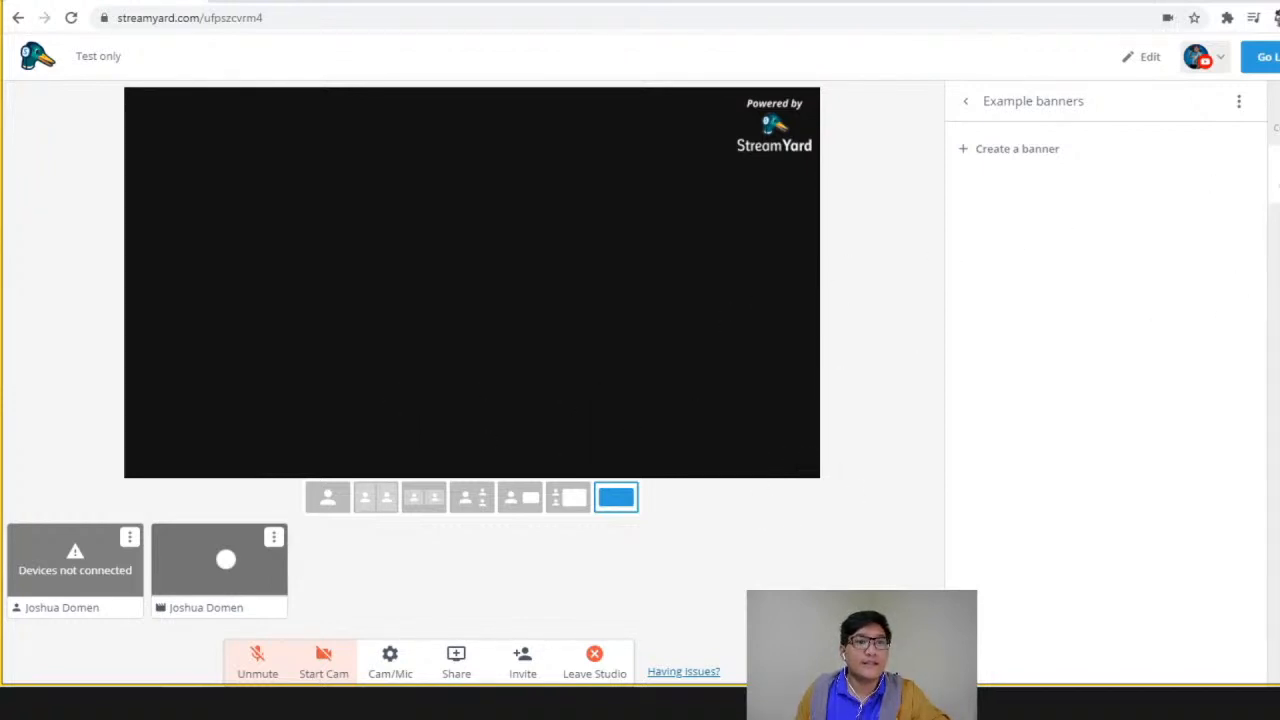
pyautogui.click(1275, 250)
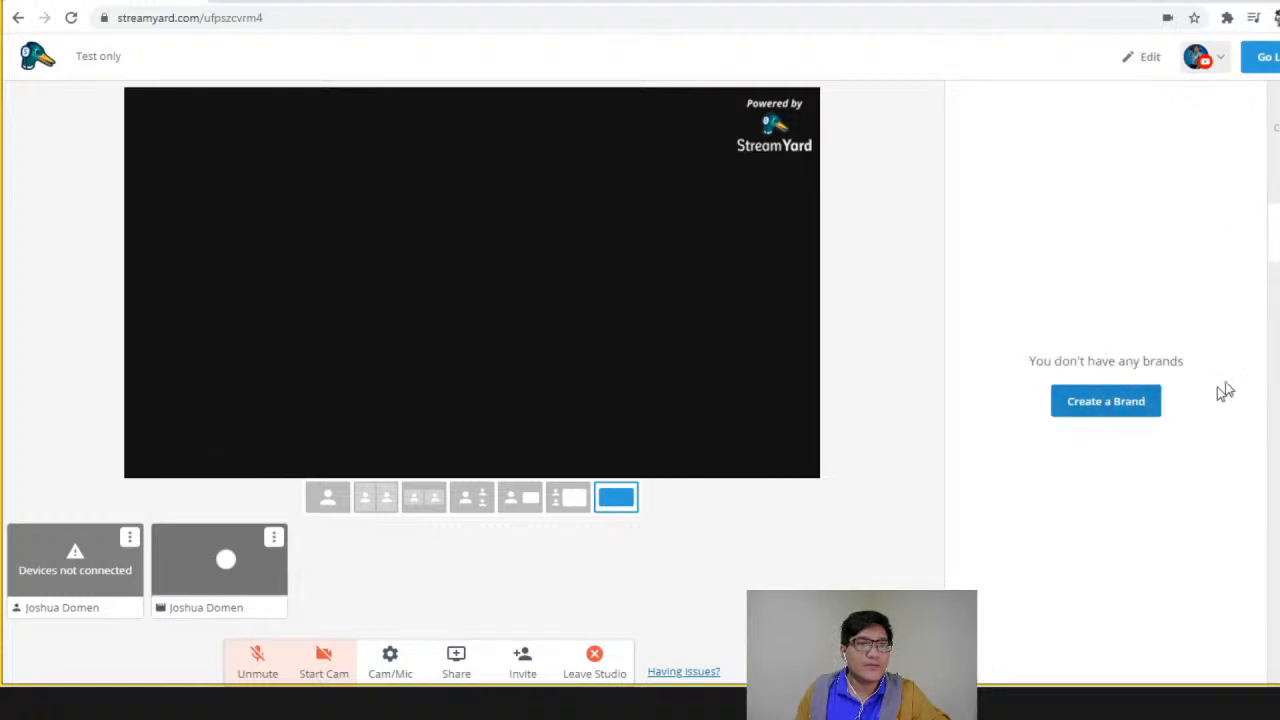
pyautogui.click(1128, 411)
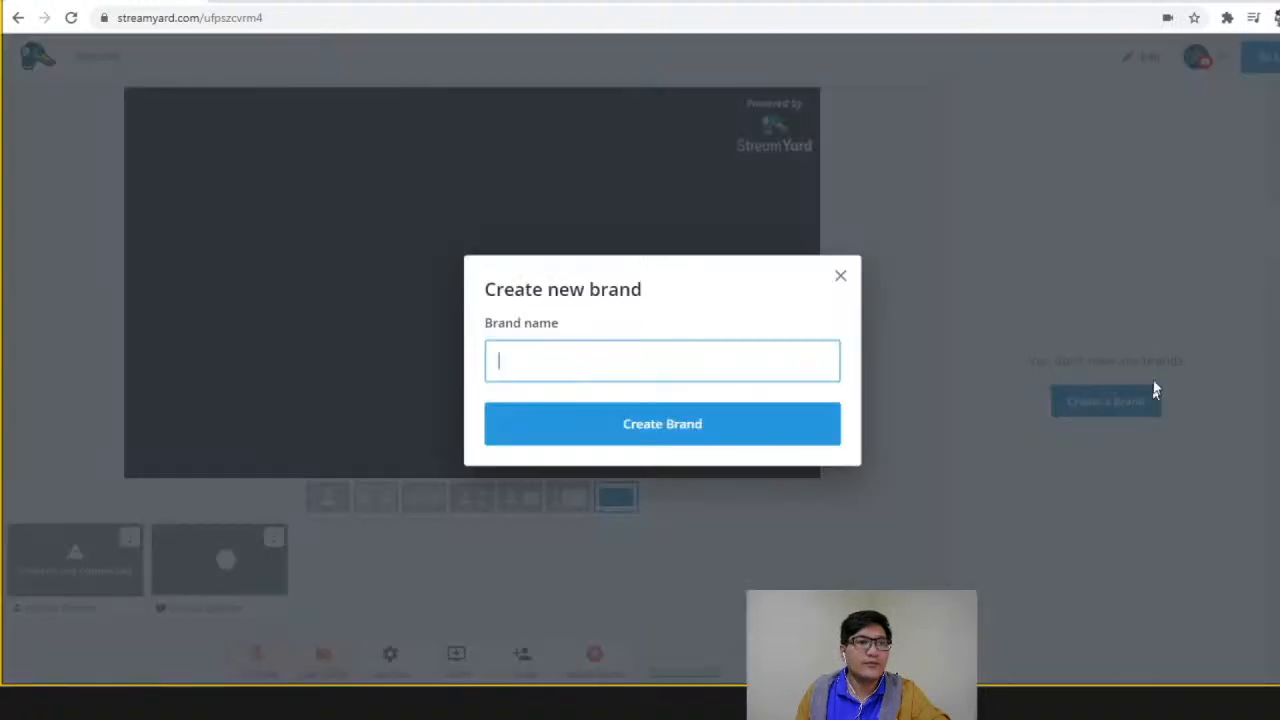
pyautogui.click(840, 277)
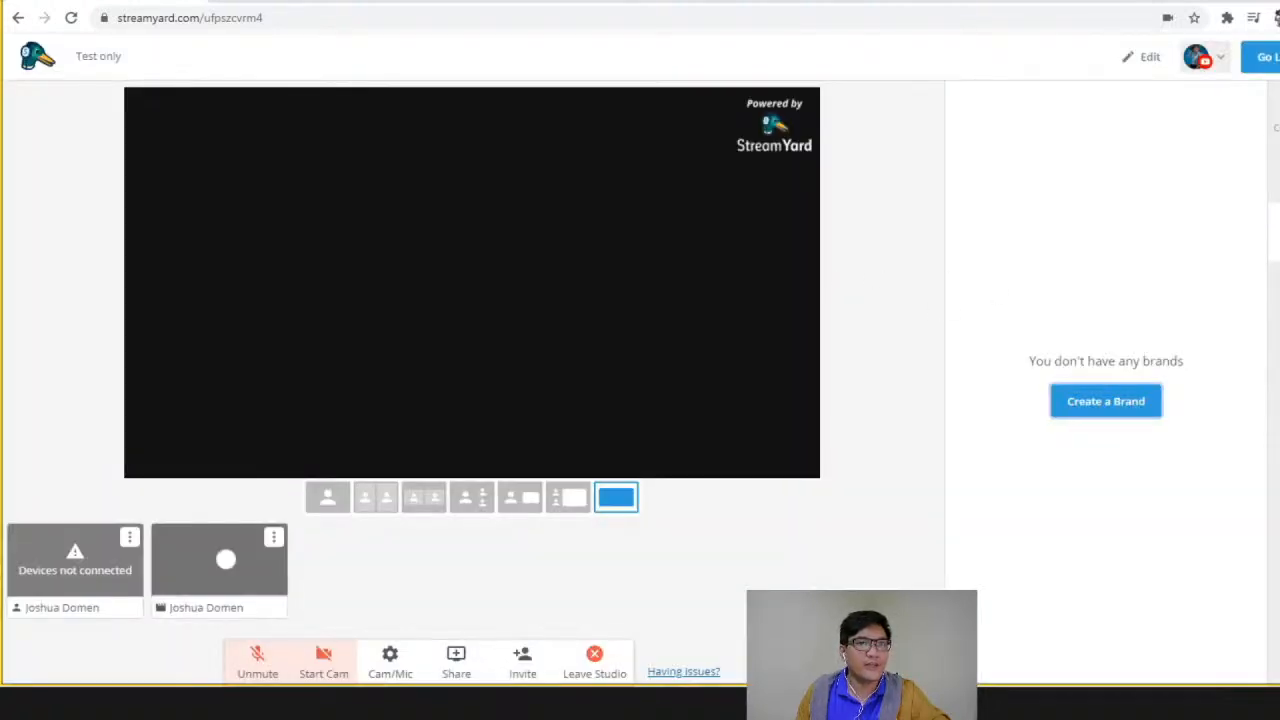
pyautogui.click(1275, 291)
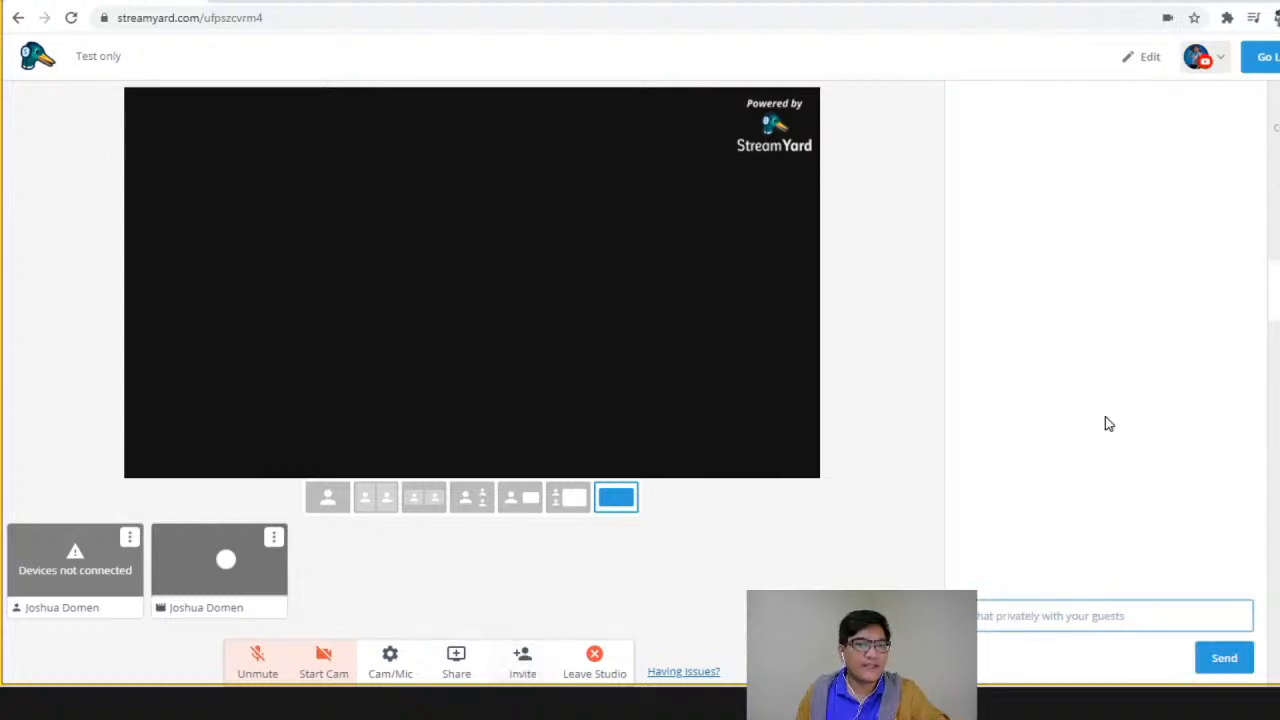
# Review the studio's General, Camera, Audio, Green Screen and Guests settings and close them.
pyautogui.click(1275, 351)
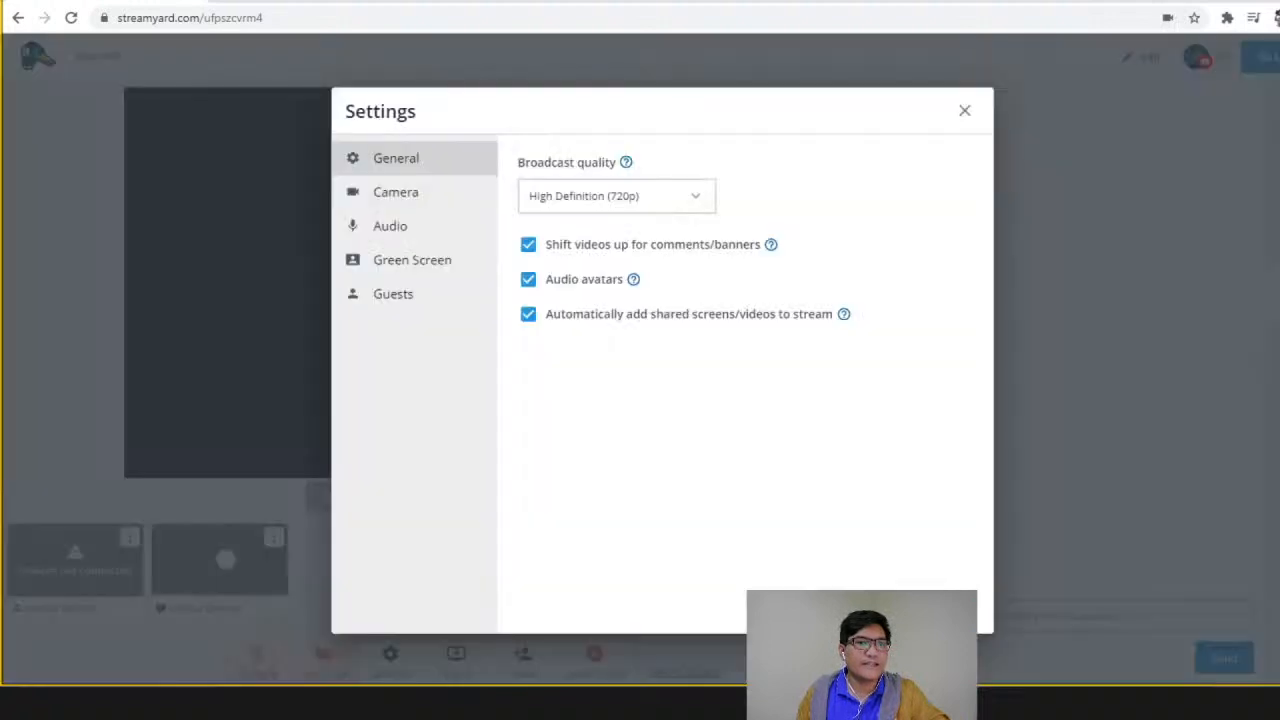
pyautogui.click(429, 194)
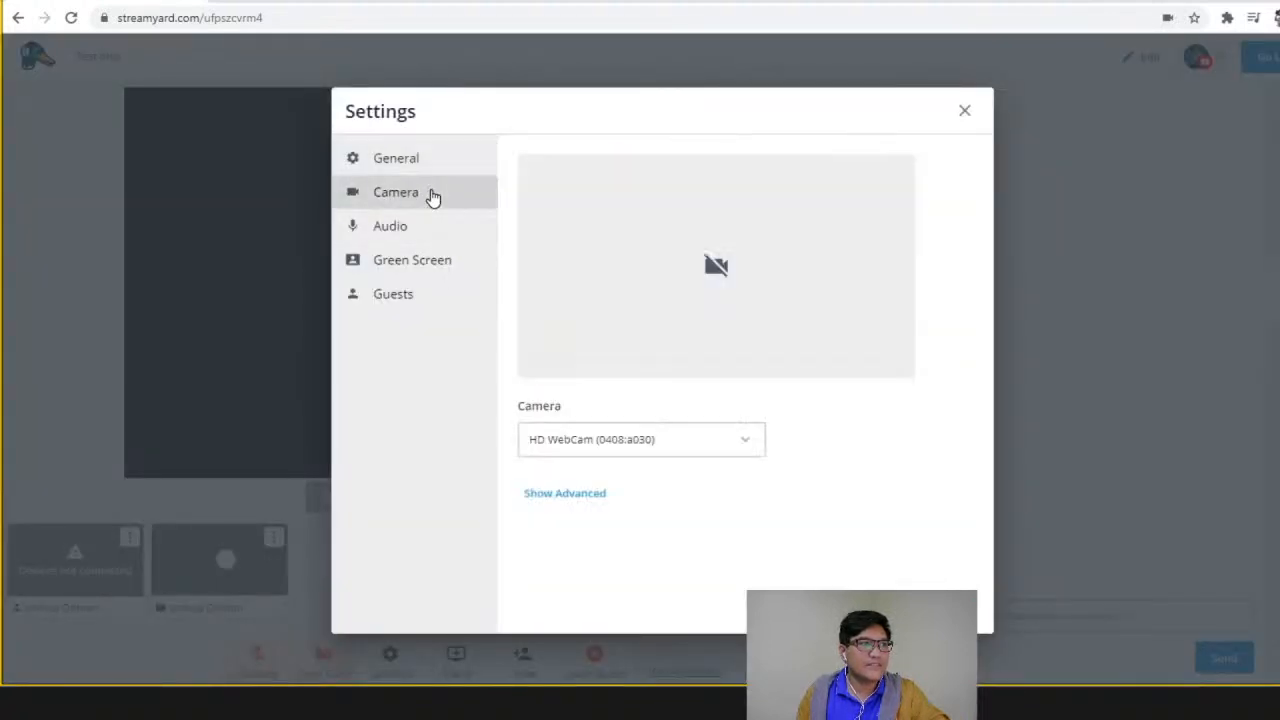
pyautogui.click(418, 170)
pyautogui.click(405, 222)
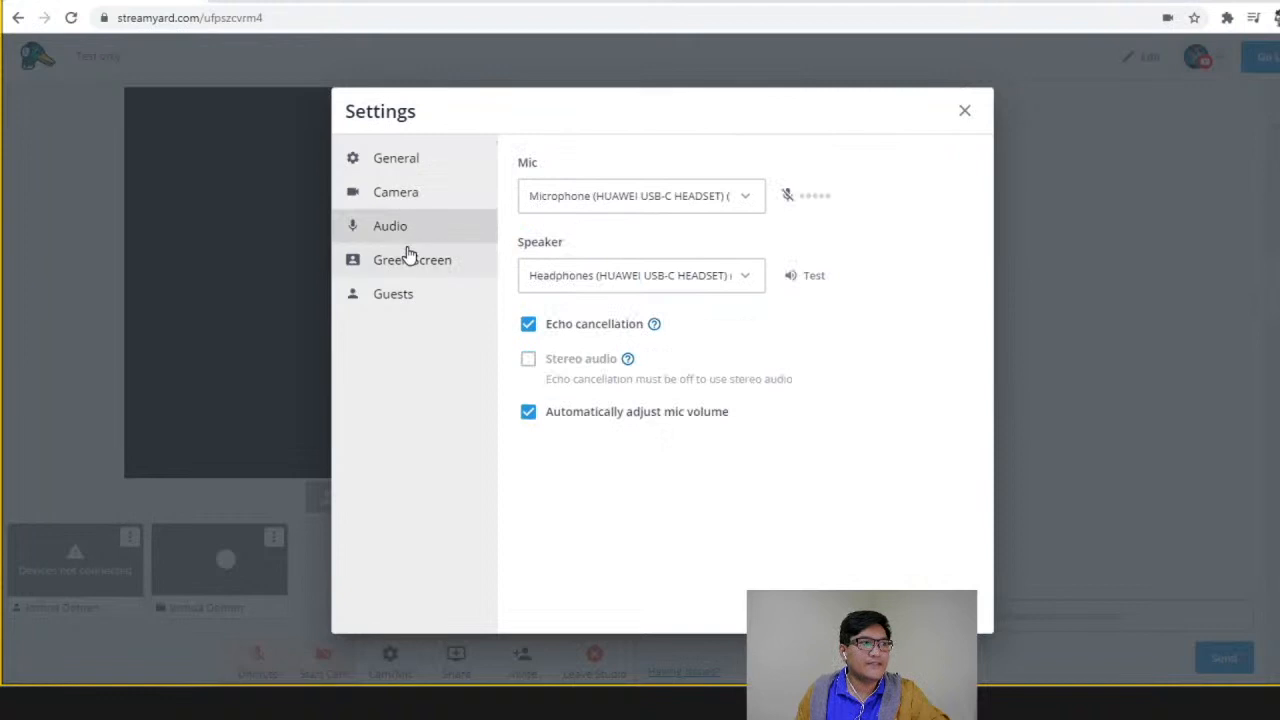
pyautogui.click(410, 258)
pyautogui.click(425, 290)
pyautogui.click(966, 113)
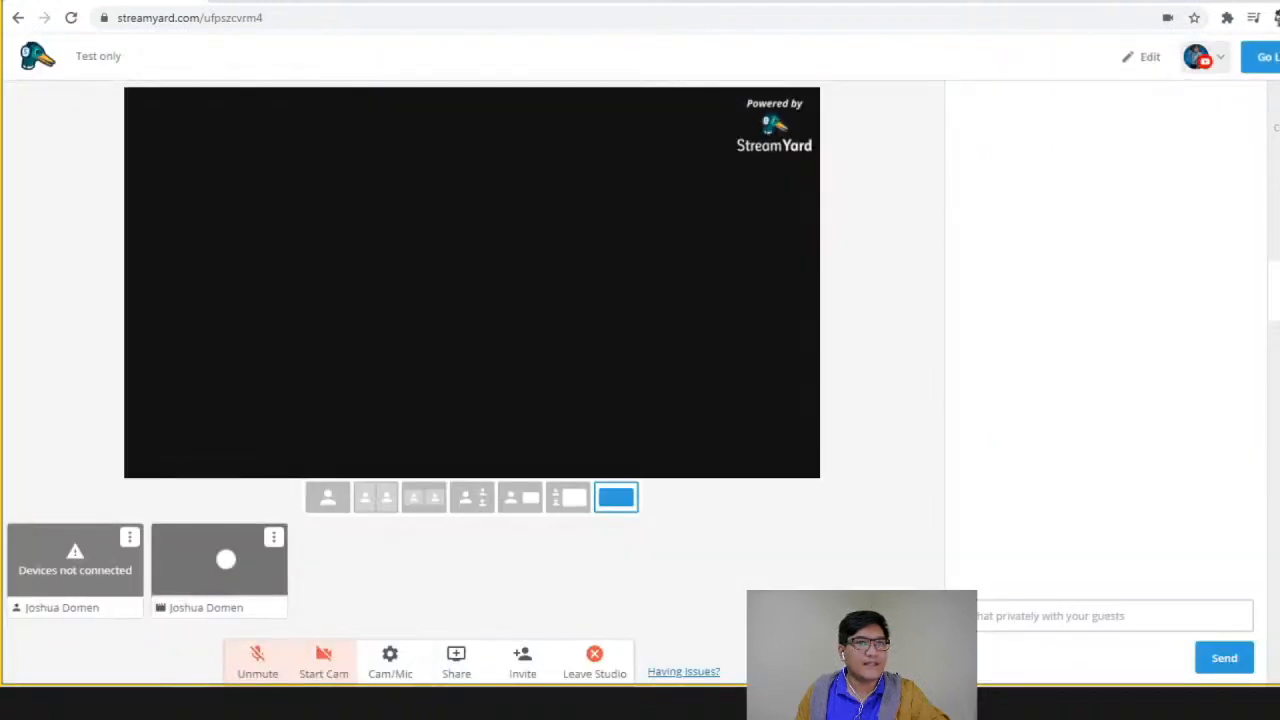
# Return to the viewer comments, examine the studio's camera and microphone settings, and close them.
pyautogui.click(1266, 232)
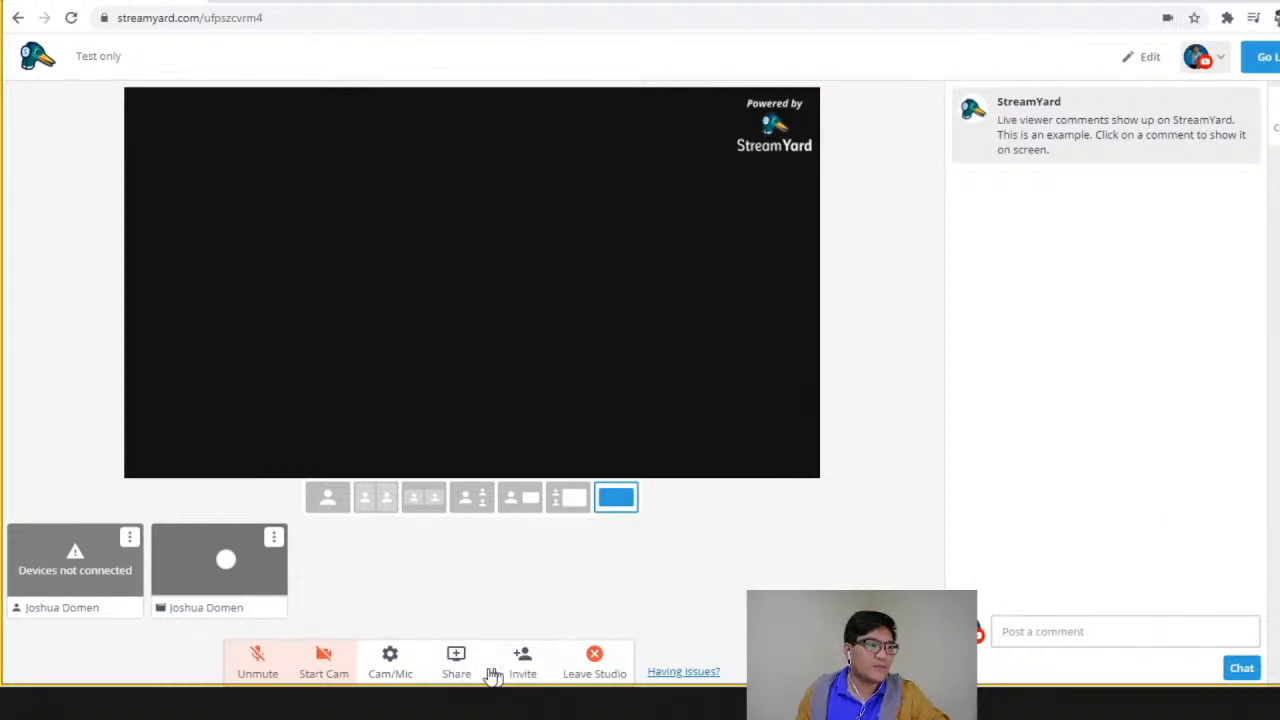
pyautogui.click(390, 660)
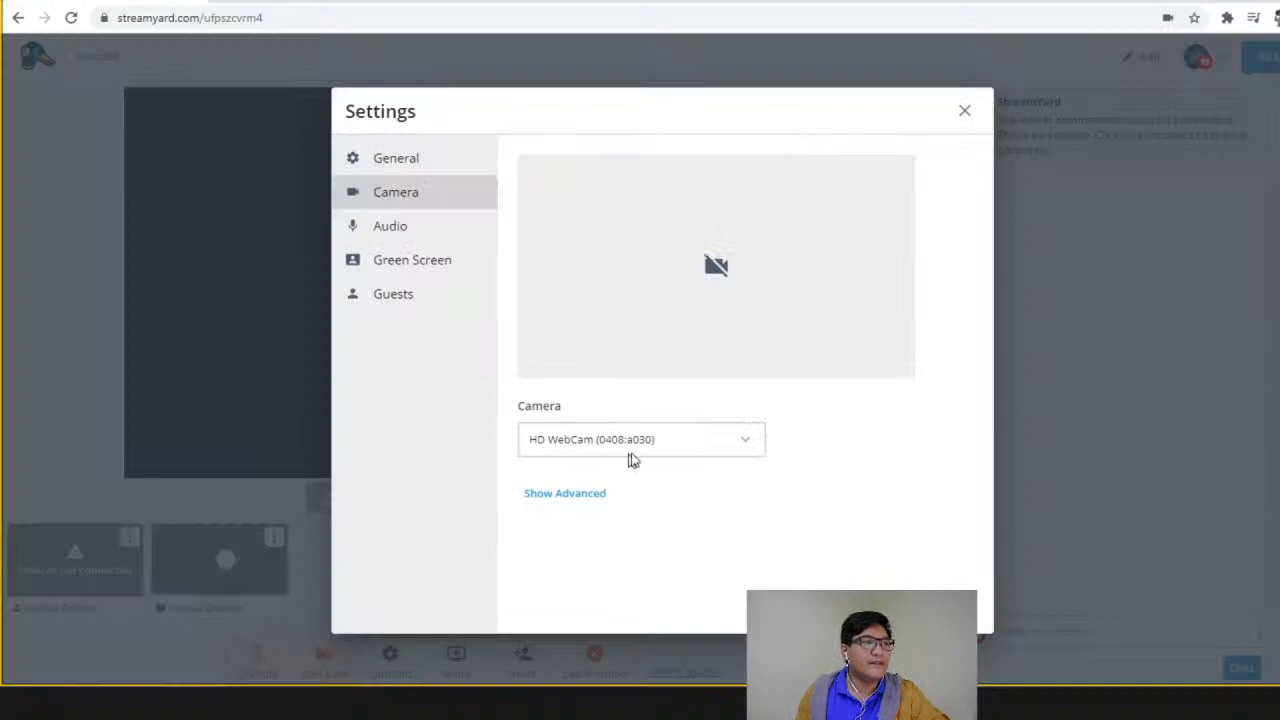
pyautogui.click(964, 112)
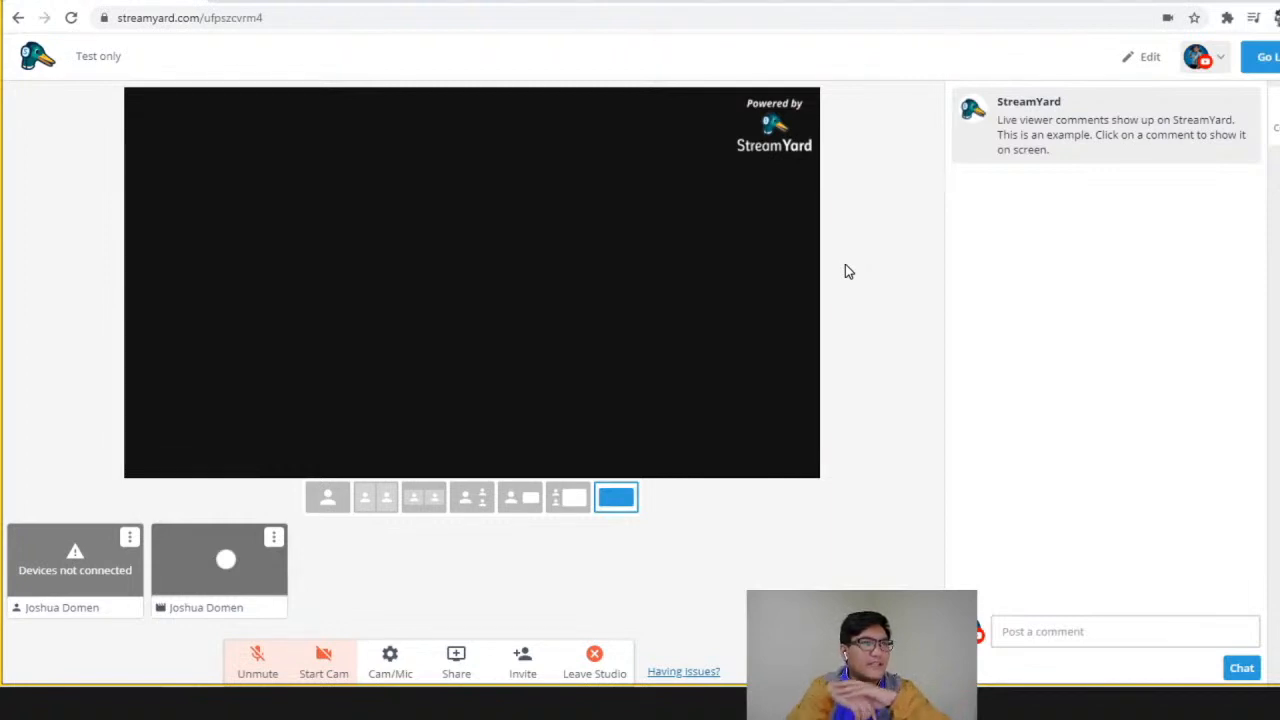
# Examine the YouTube destination's go-live status and its edit, remove and view options.
pyautogui.click(1210, 66)
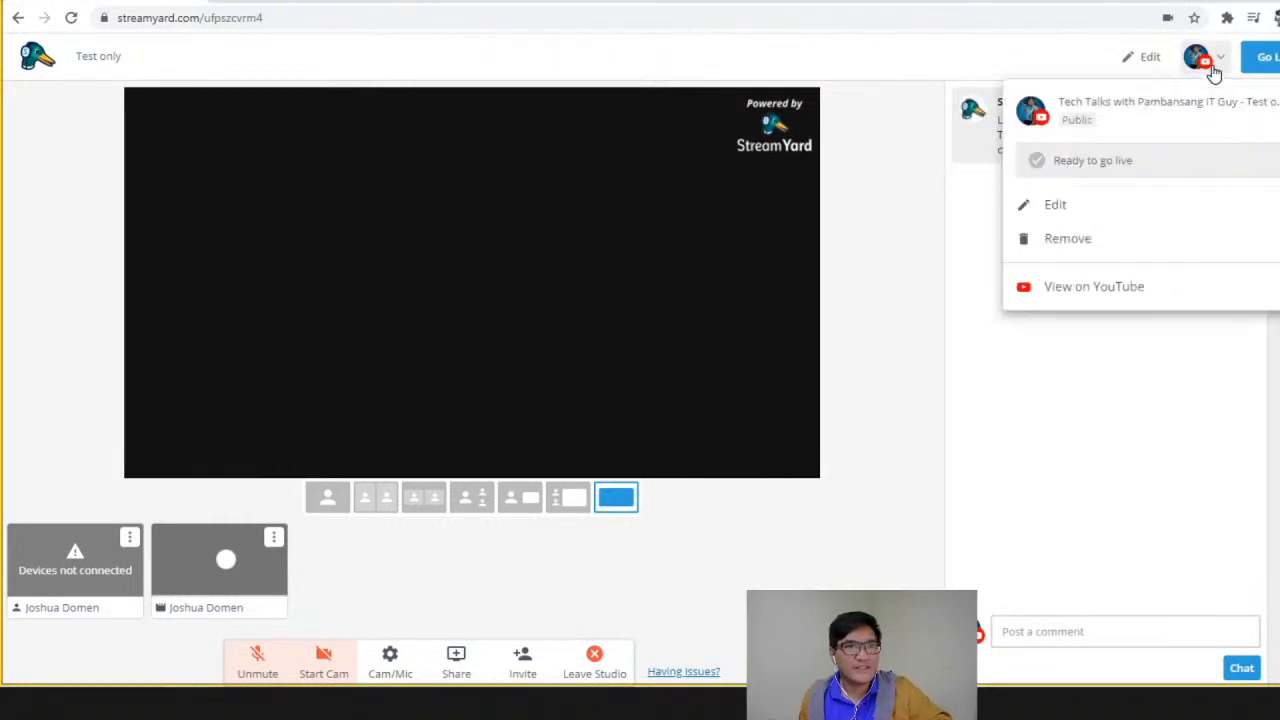
pyautogui.click(893, 197)
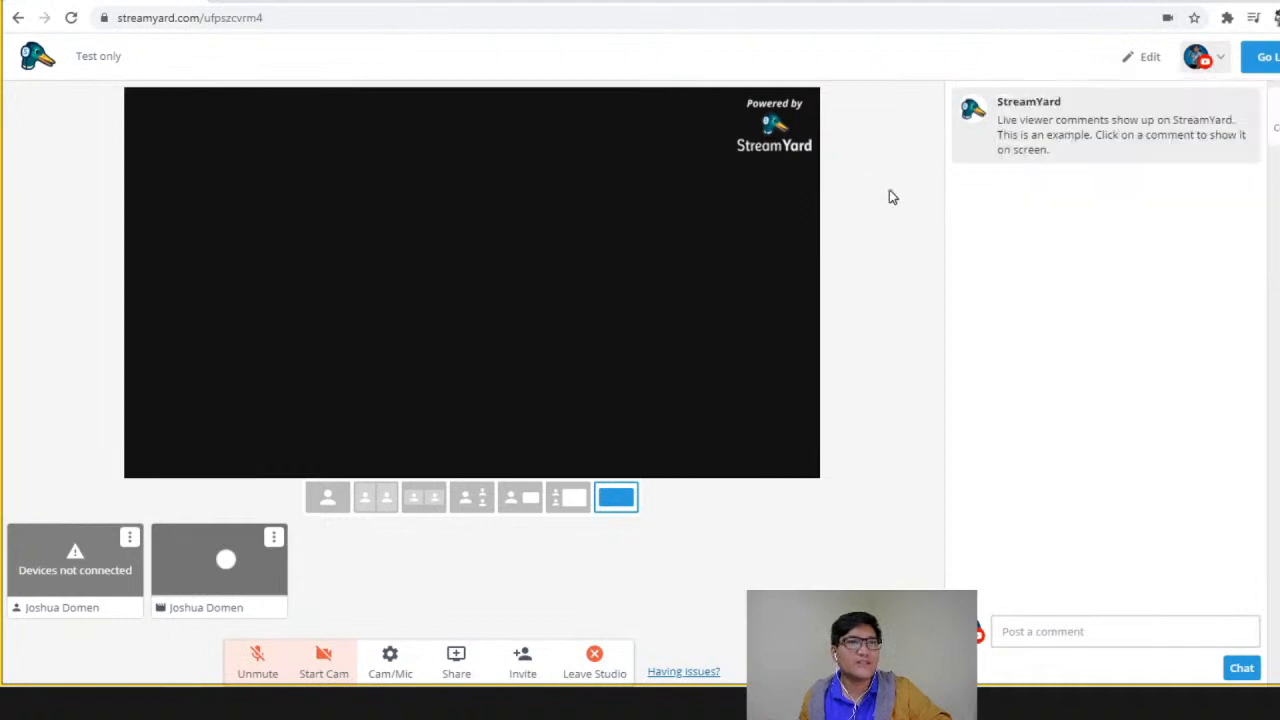
pyautogui.click(1220, 66)
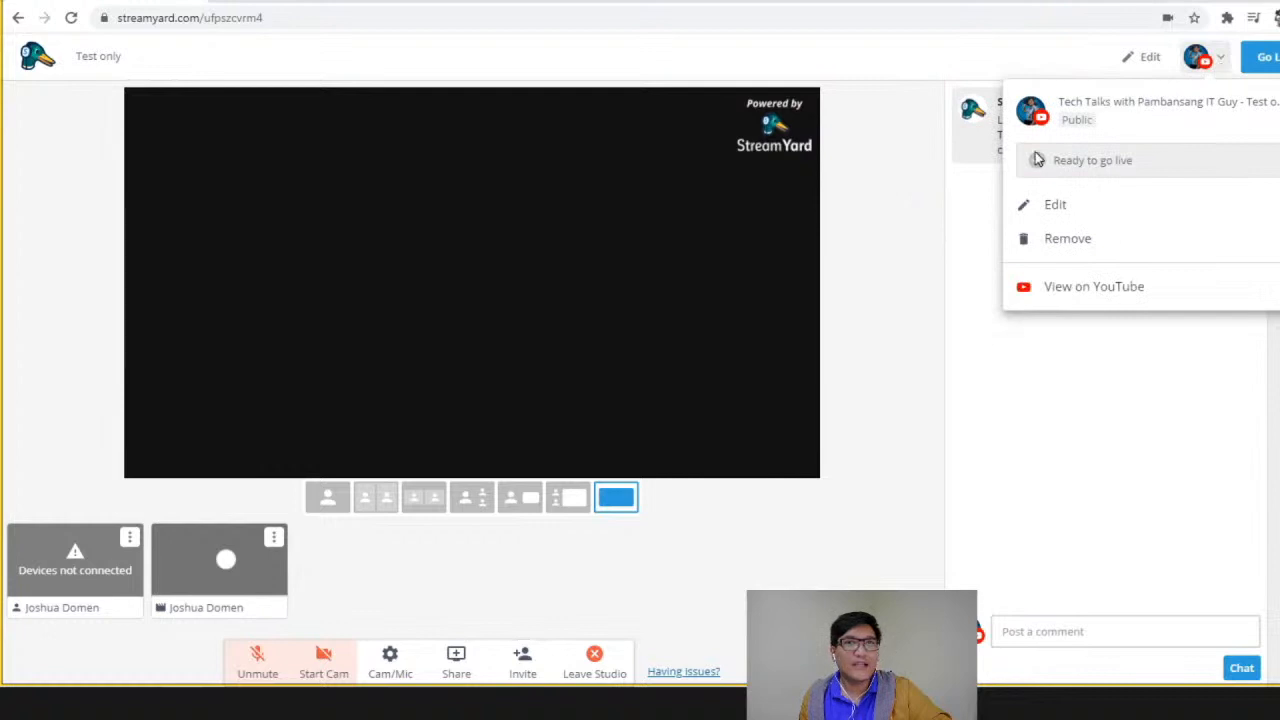
pyautogui.click(896, 135)
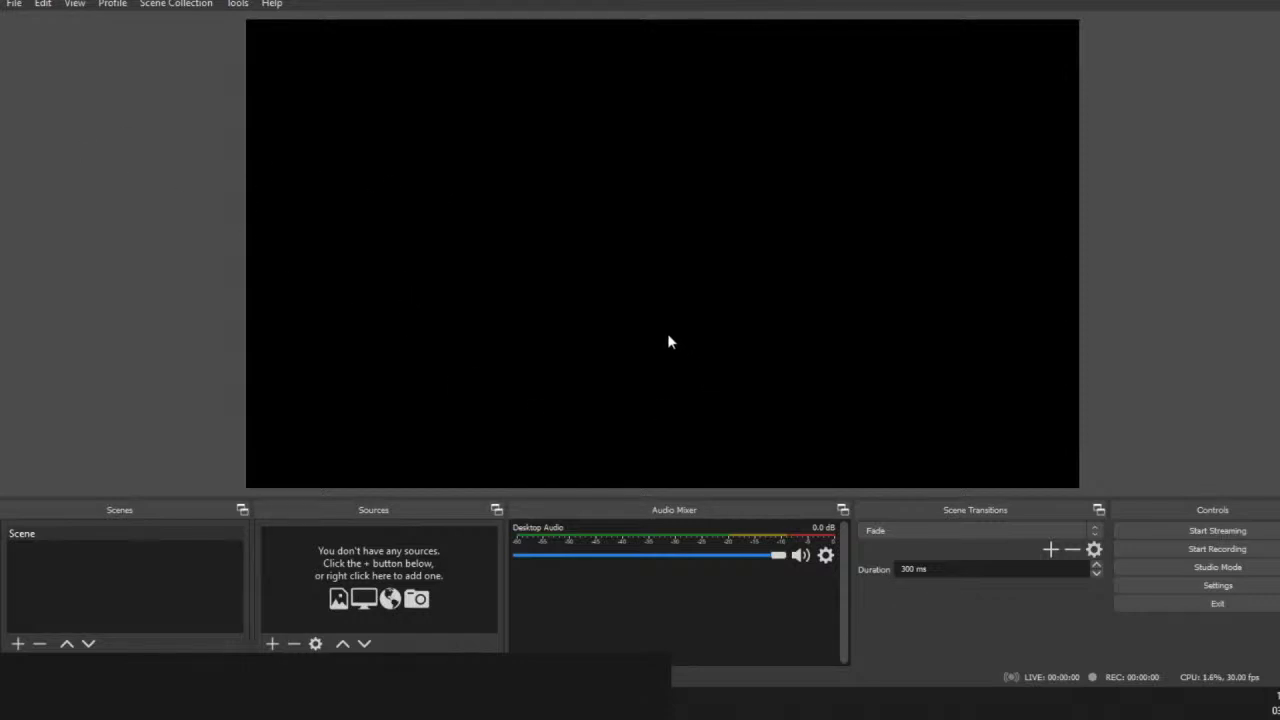
# Switch to OBS Studio and choose the Acri theme in the general settings.
pyautogui.click(13, 6)
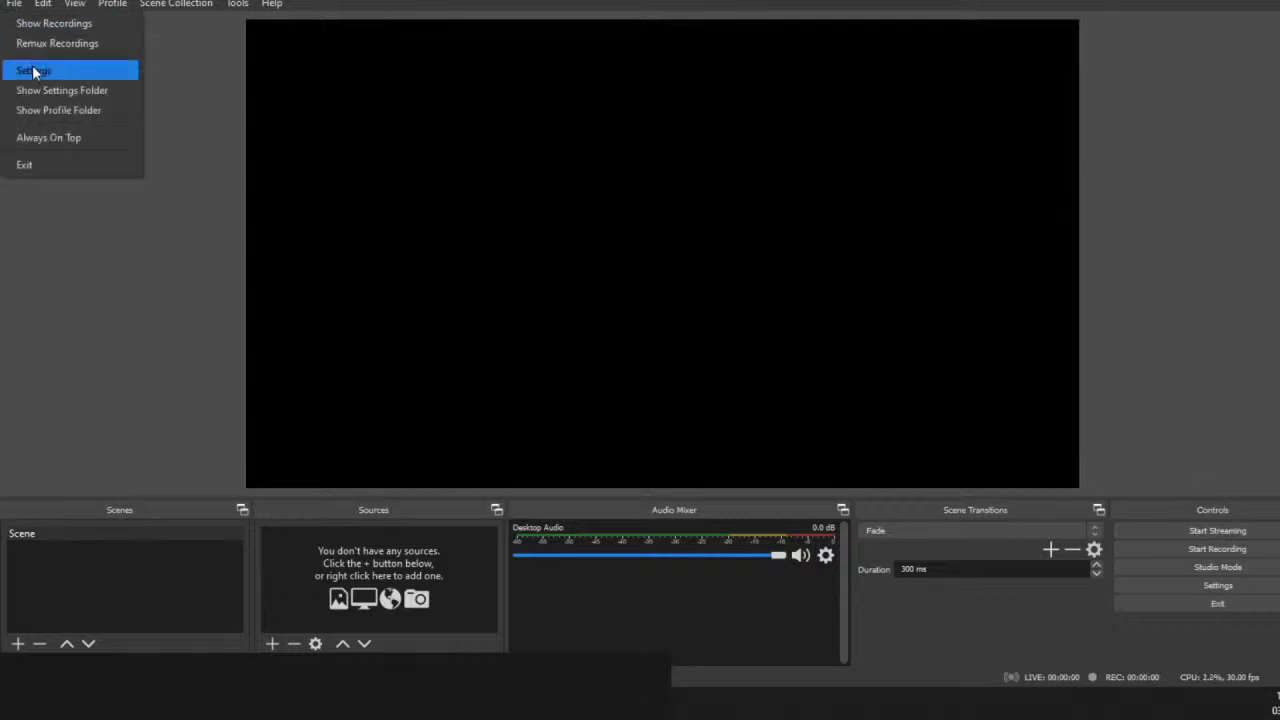
pyautogui.click(1173, 360)
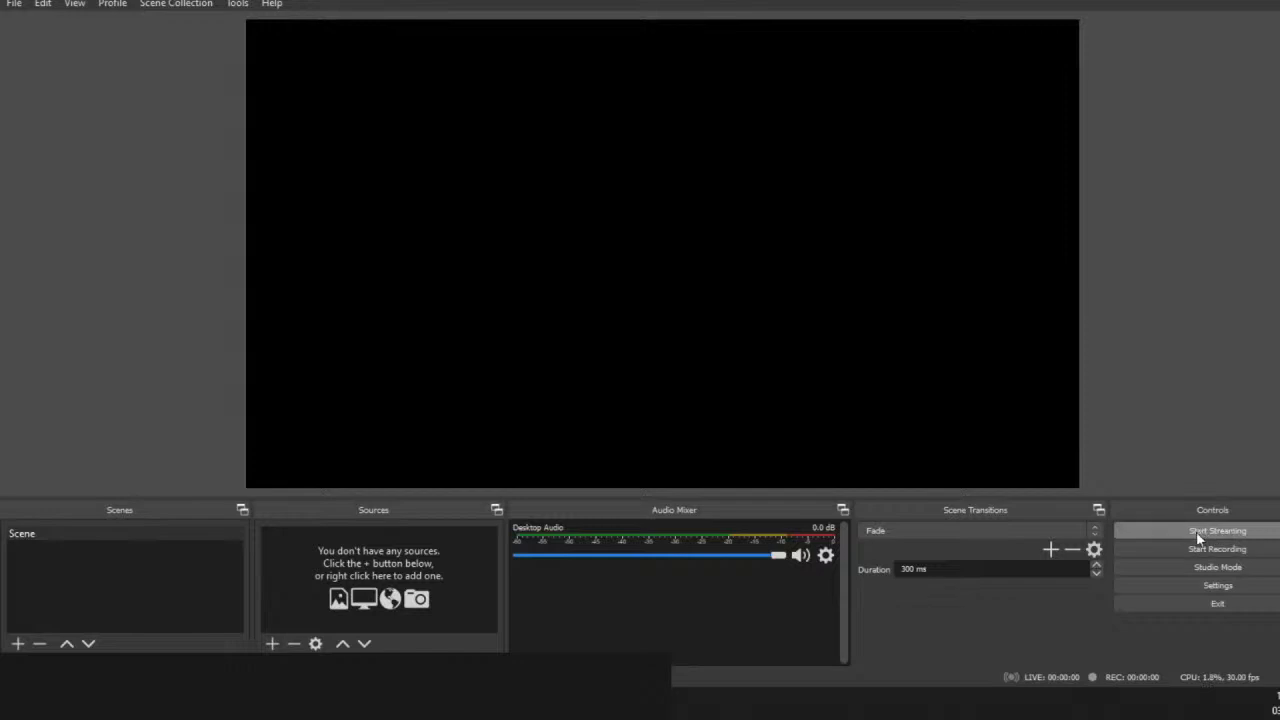
pyautogui.click(1231, 588)
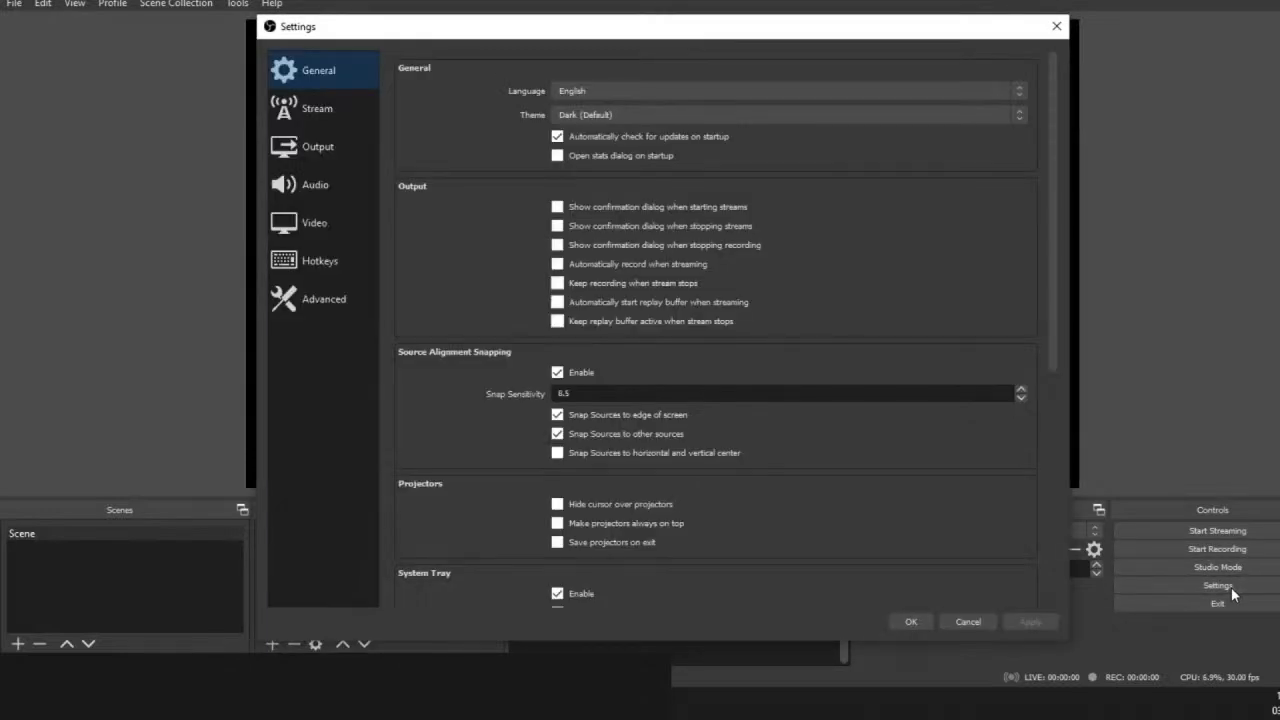
pyautogui.click(611, 115)
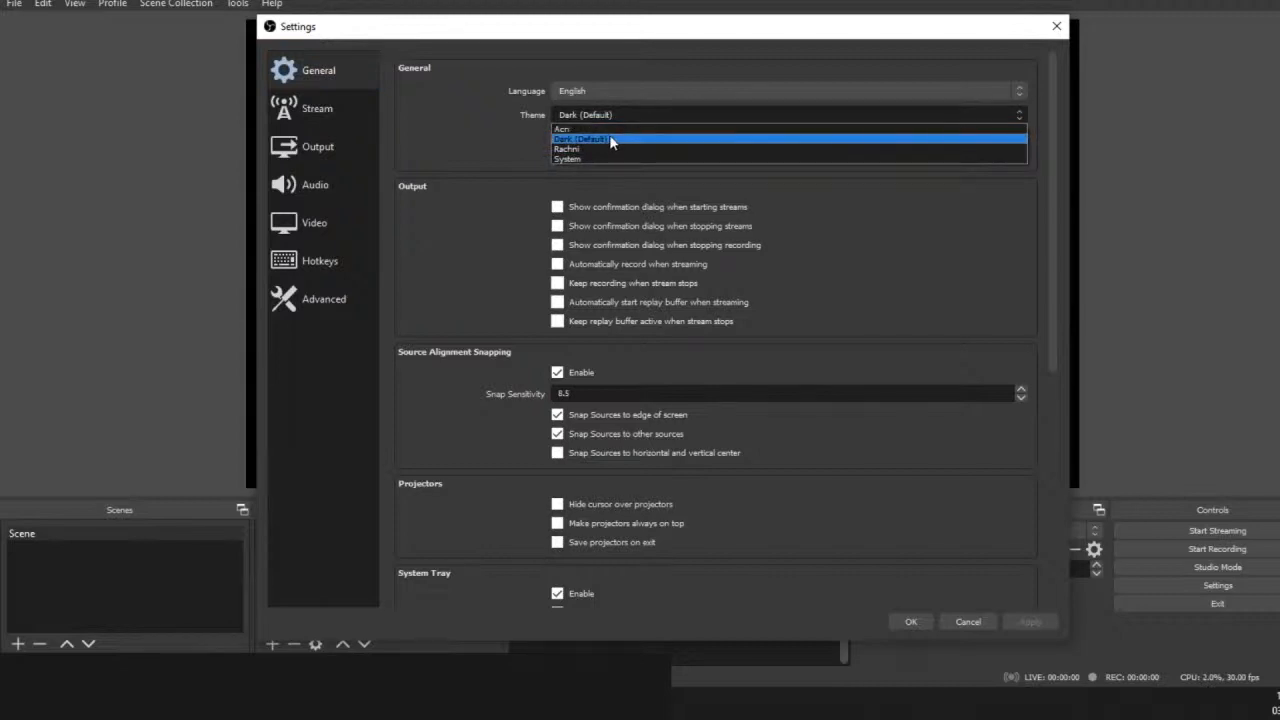
pyautogui.click(605, 130)
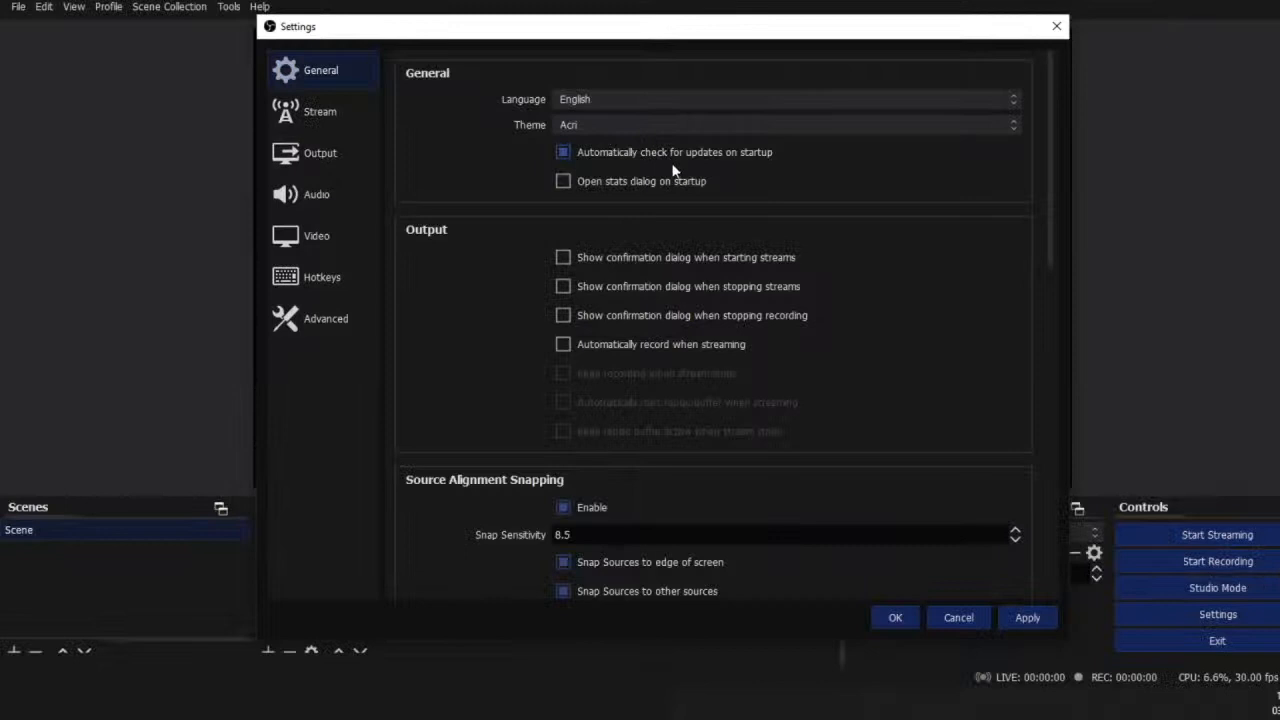
# Try the Rachni and System interface themes in the general settings.
pyautogui.click(672, 128)
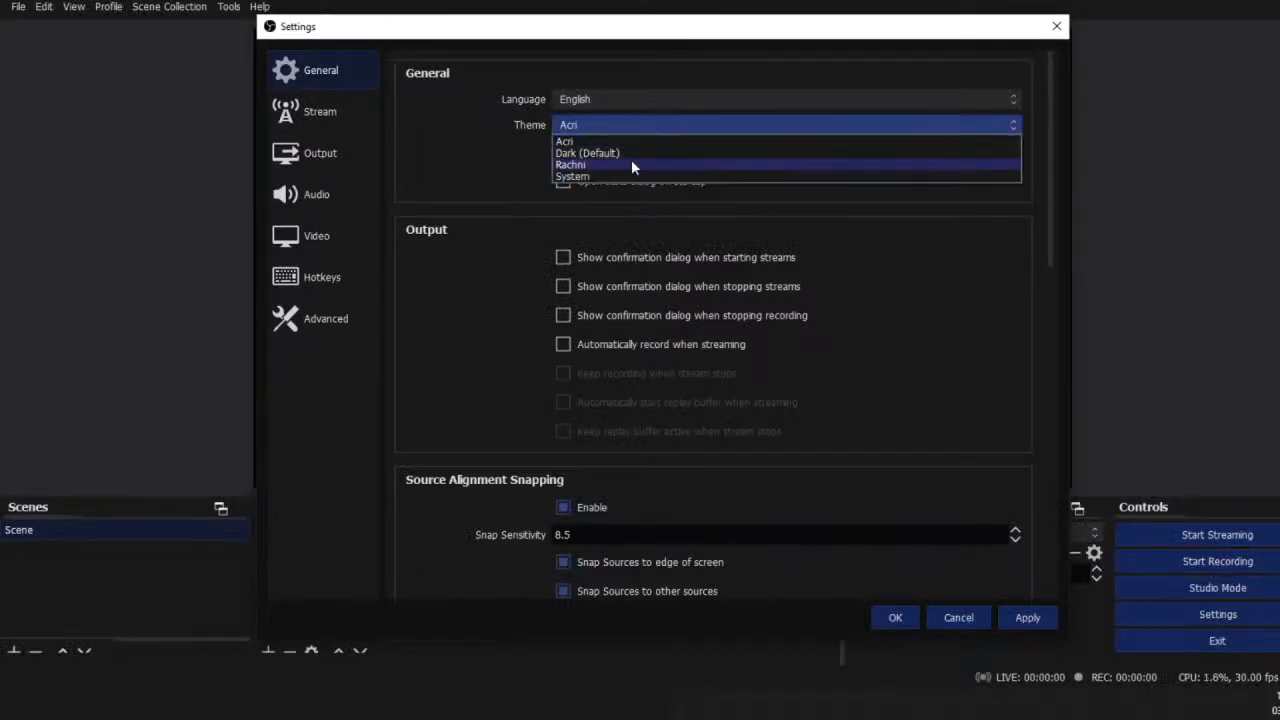
pyautogui.press('Escape')
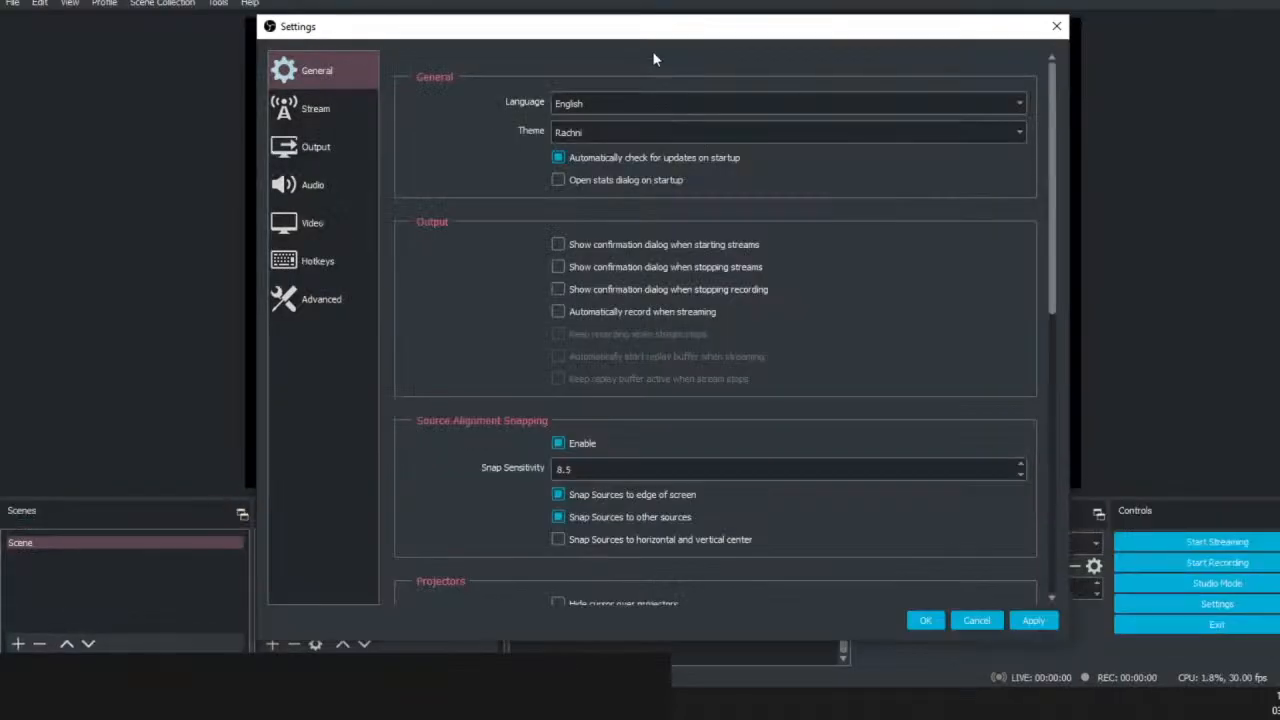
pyautogui.click(589, 133)
pyautogui.click(586, 183)
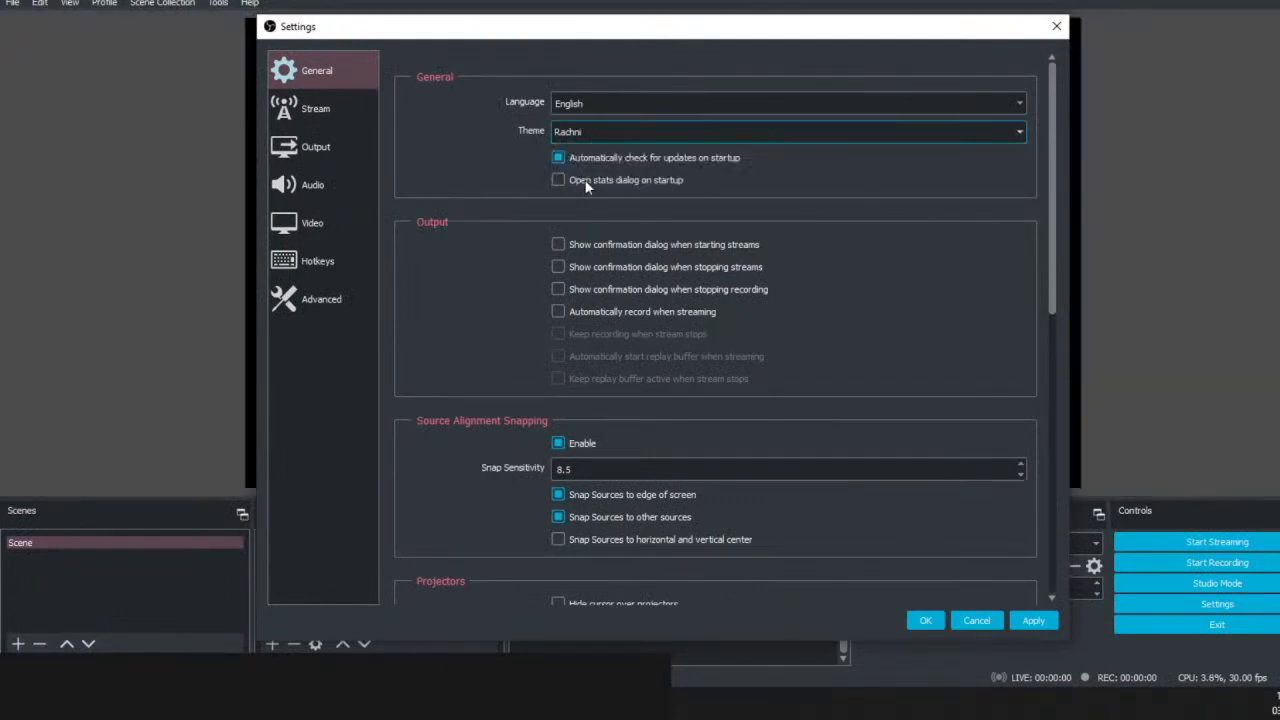
pyautogui.moveTo(629, 35); pyautogui.dragTo(565, 39)
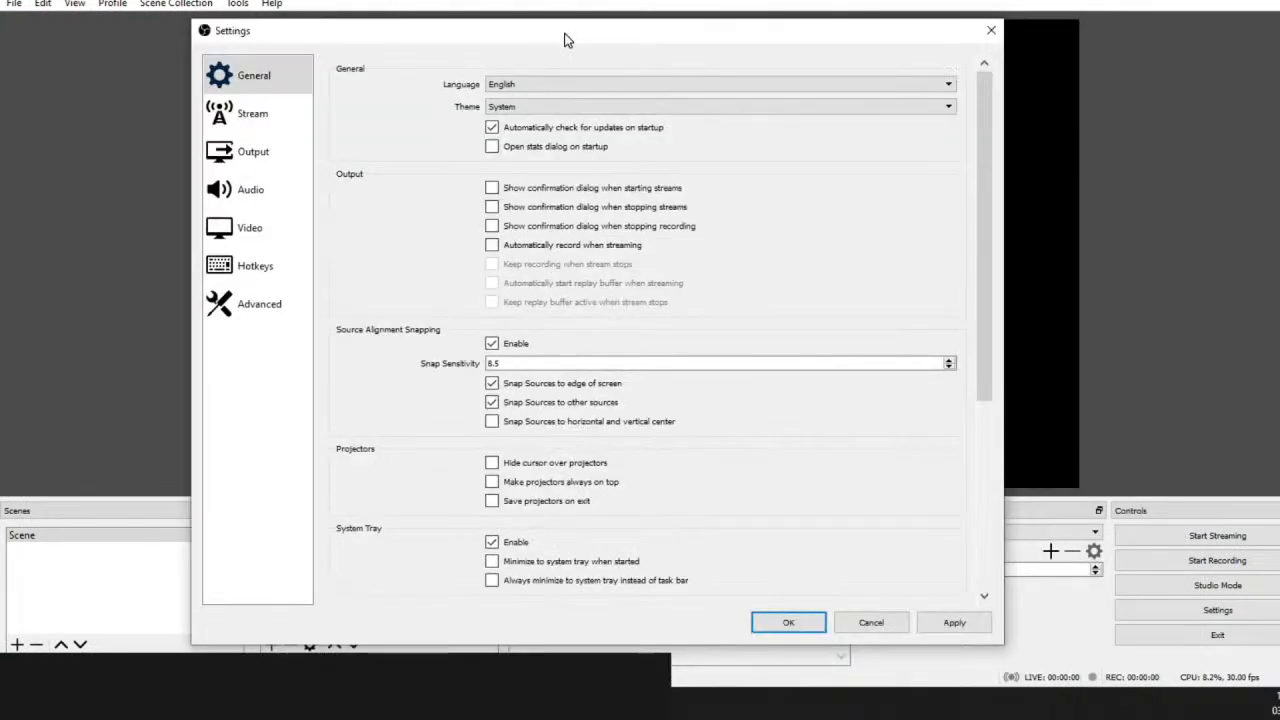
# Choose the Acri theme again, apply it and close the settings.
pyautogui.click(594, 106)
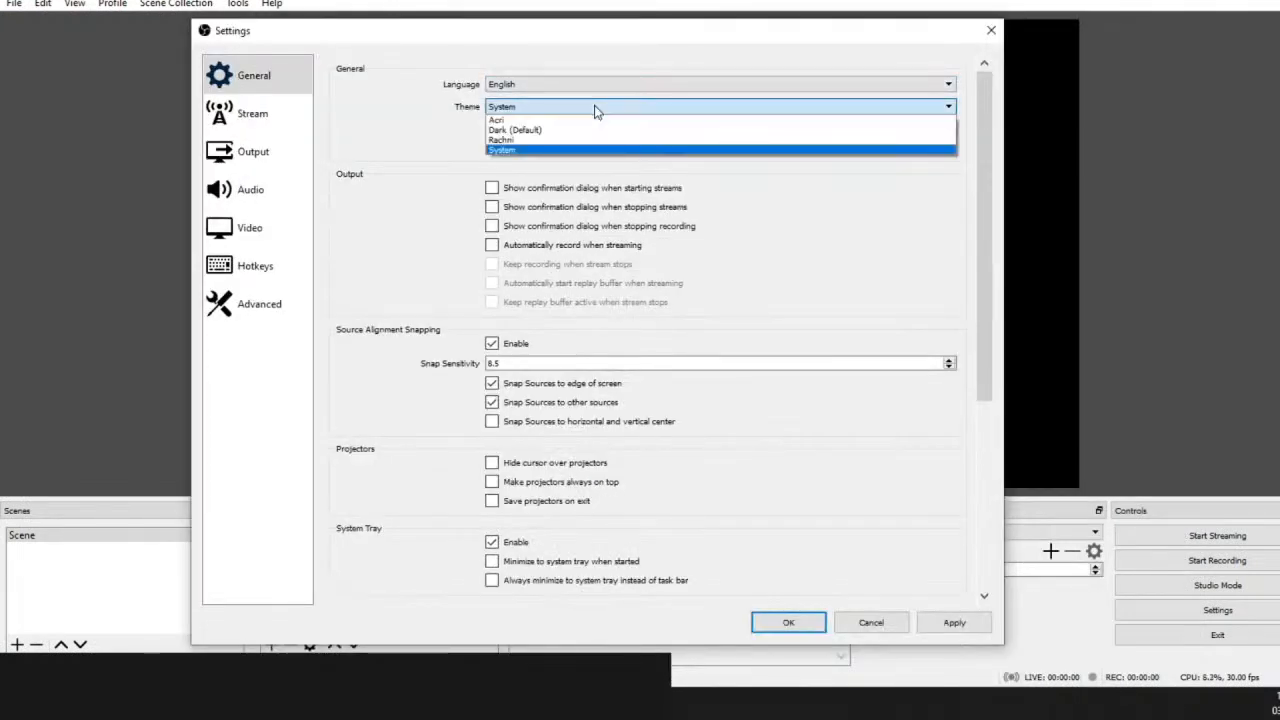
pyautogui.click(534, 120)
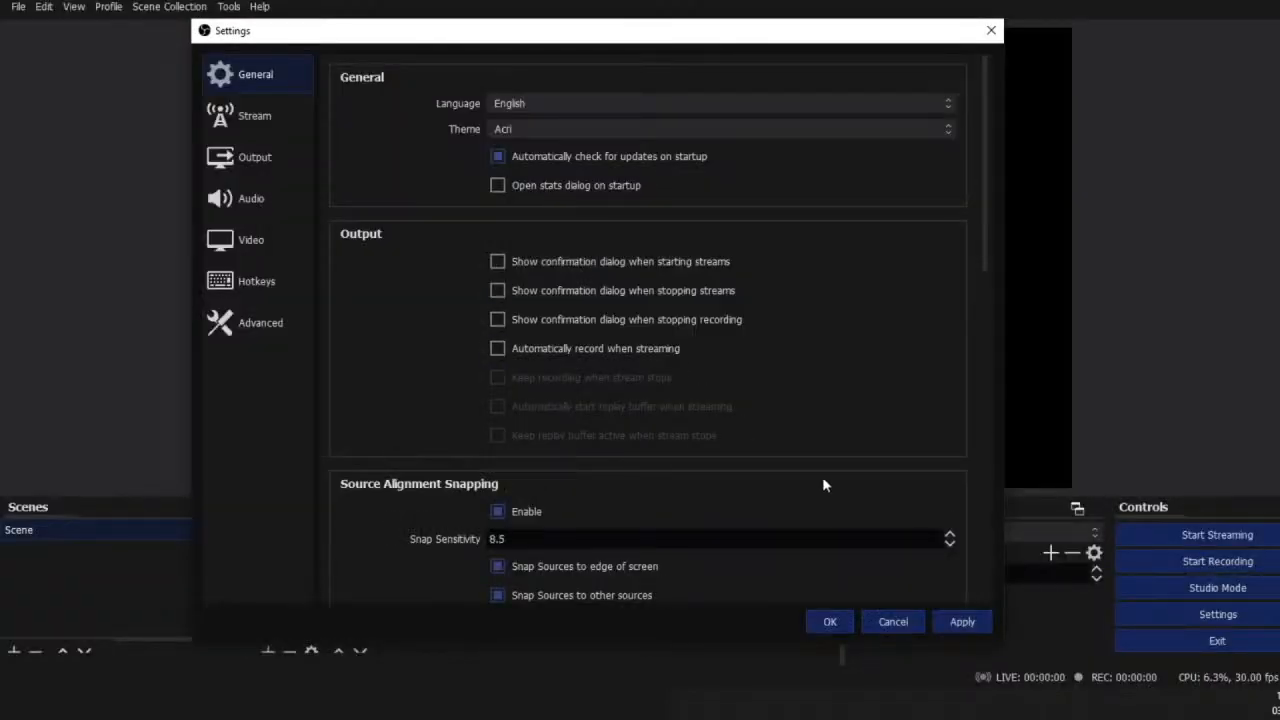
pyautogui.click(967, 625)
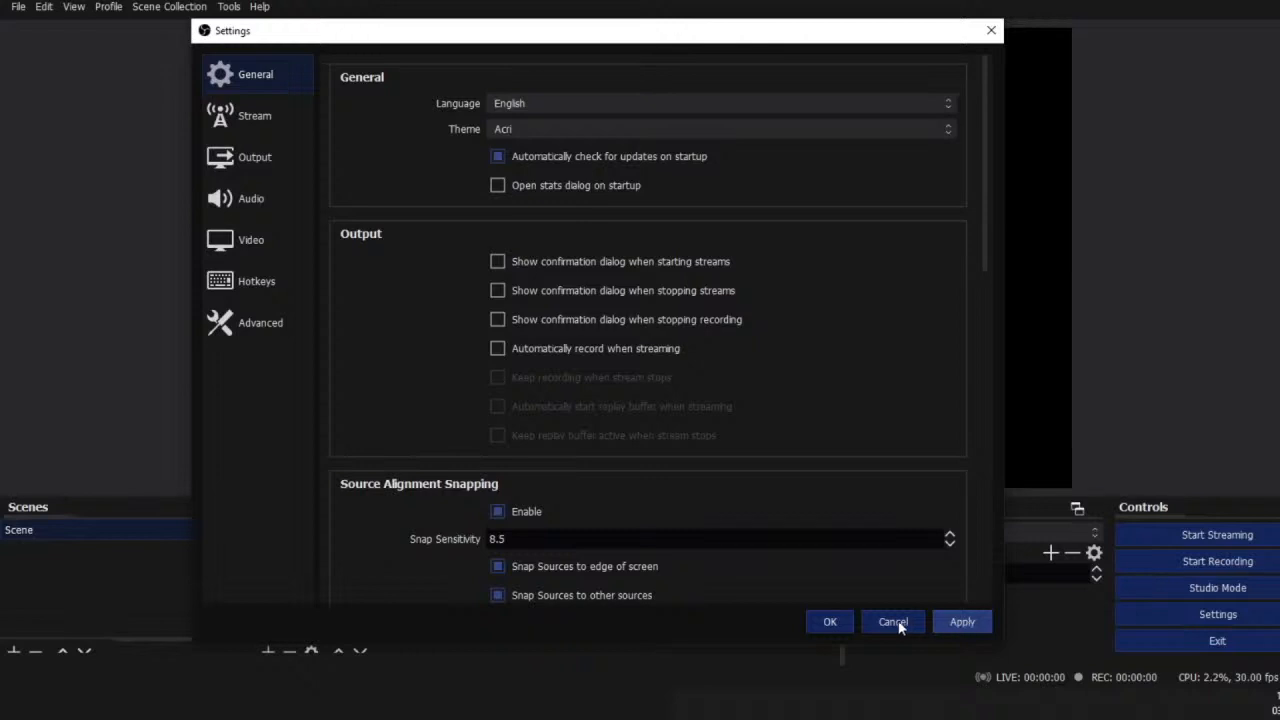
pyautogui.click(826, 622)
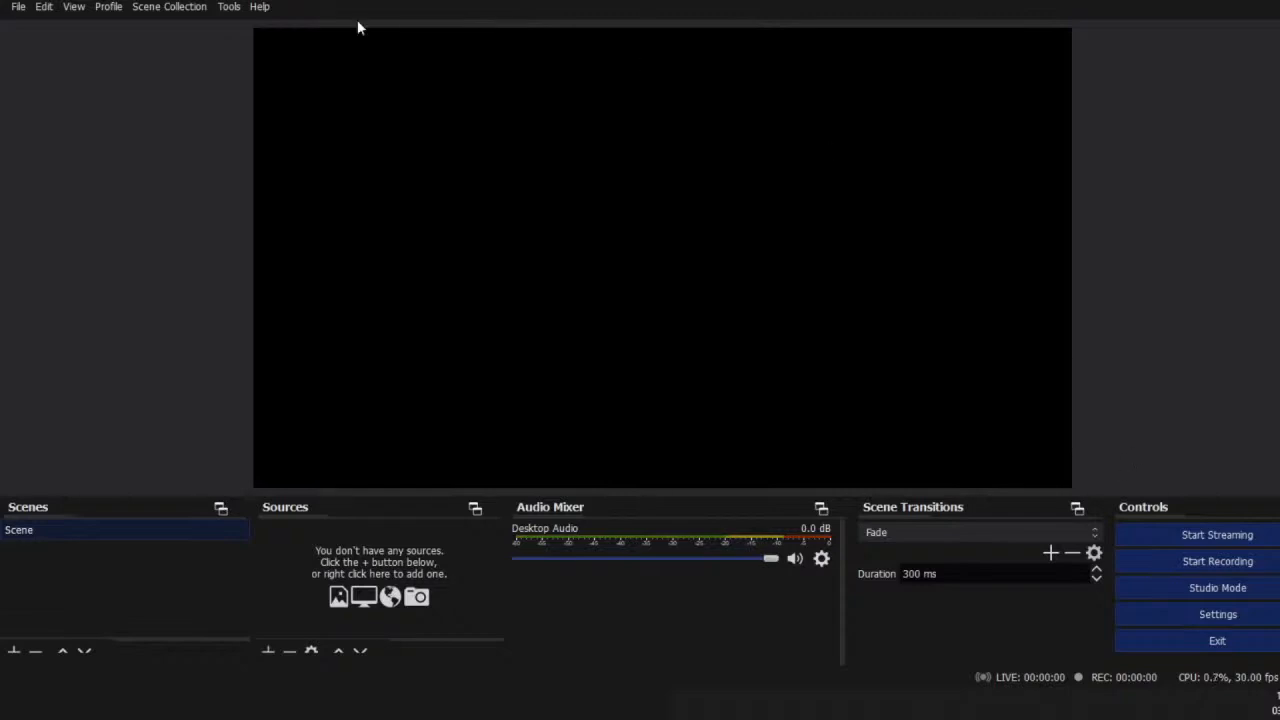
# Review the available file, editing, view, profile, scene collection, tools and help commands without running any.
pyautogui.click(19, 8)
pyautogui.moveTo(40, 12)
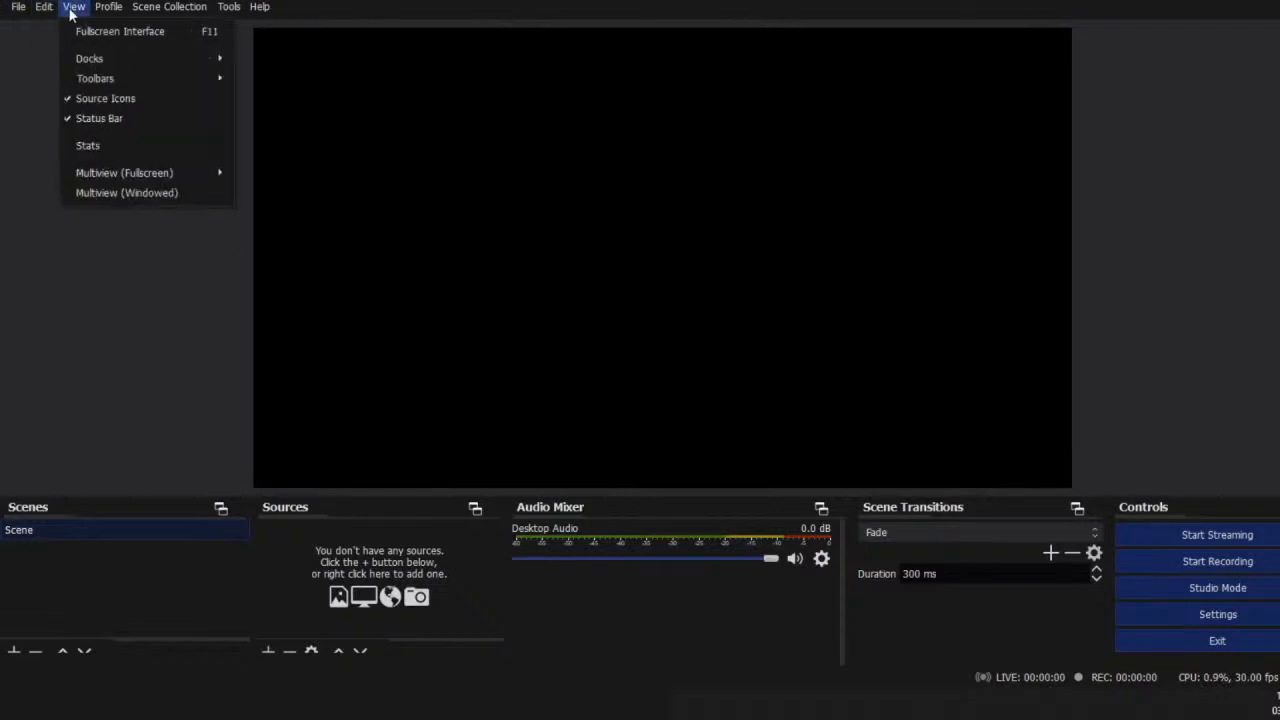
pyautogui.moveTo(98, 14)
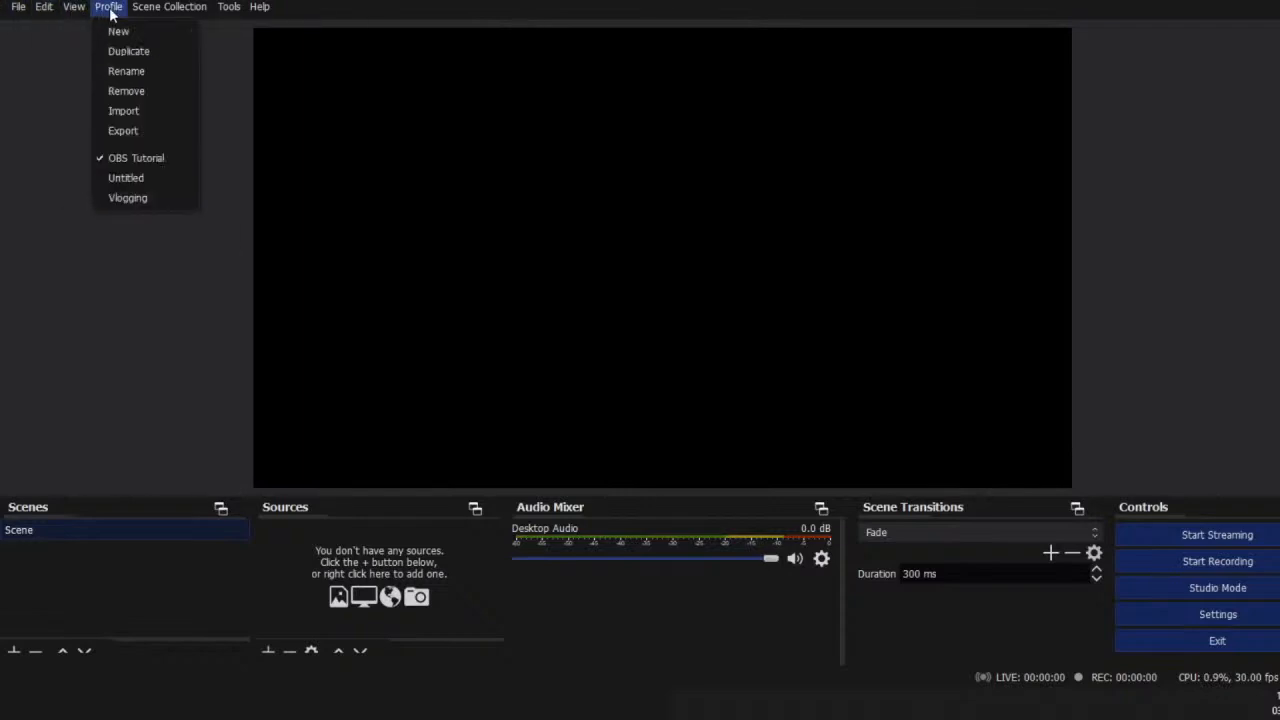
pyautogui.moveTo(157, 12)
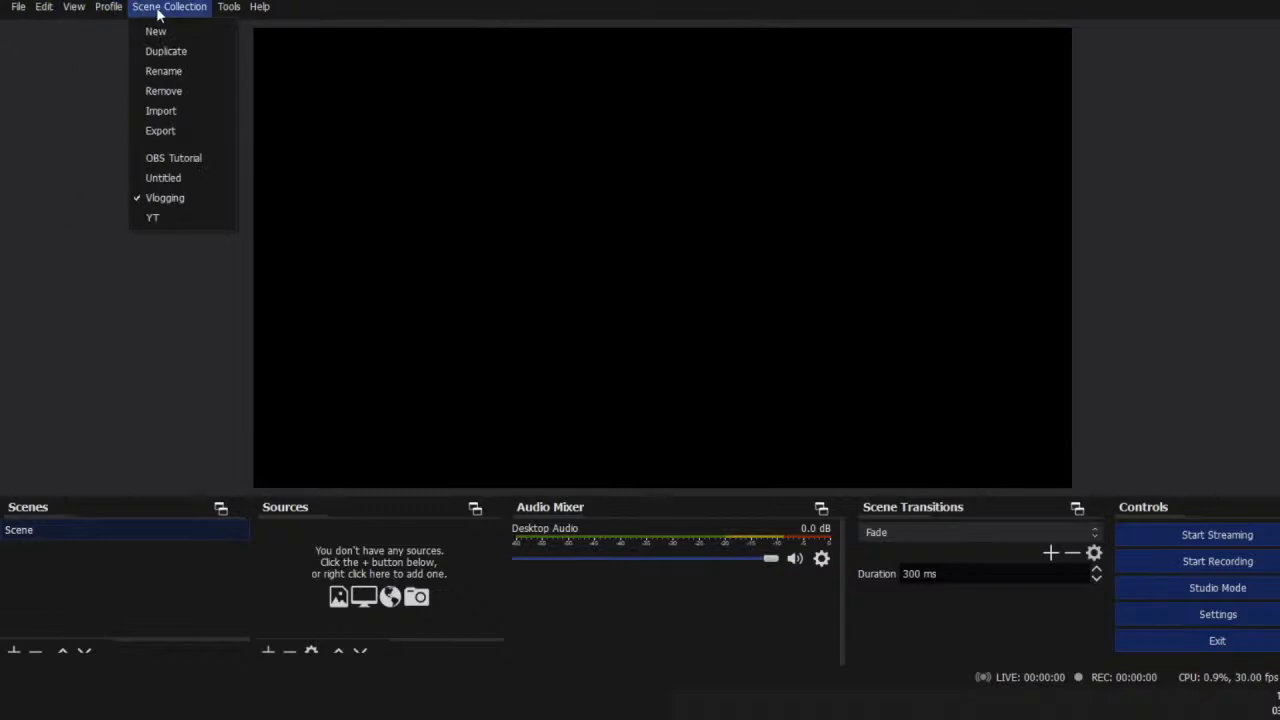
pyautogui.moveTo(232, 12)
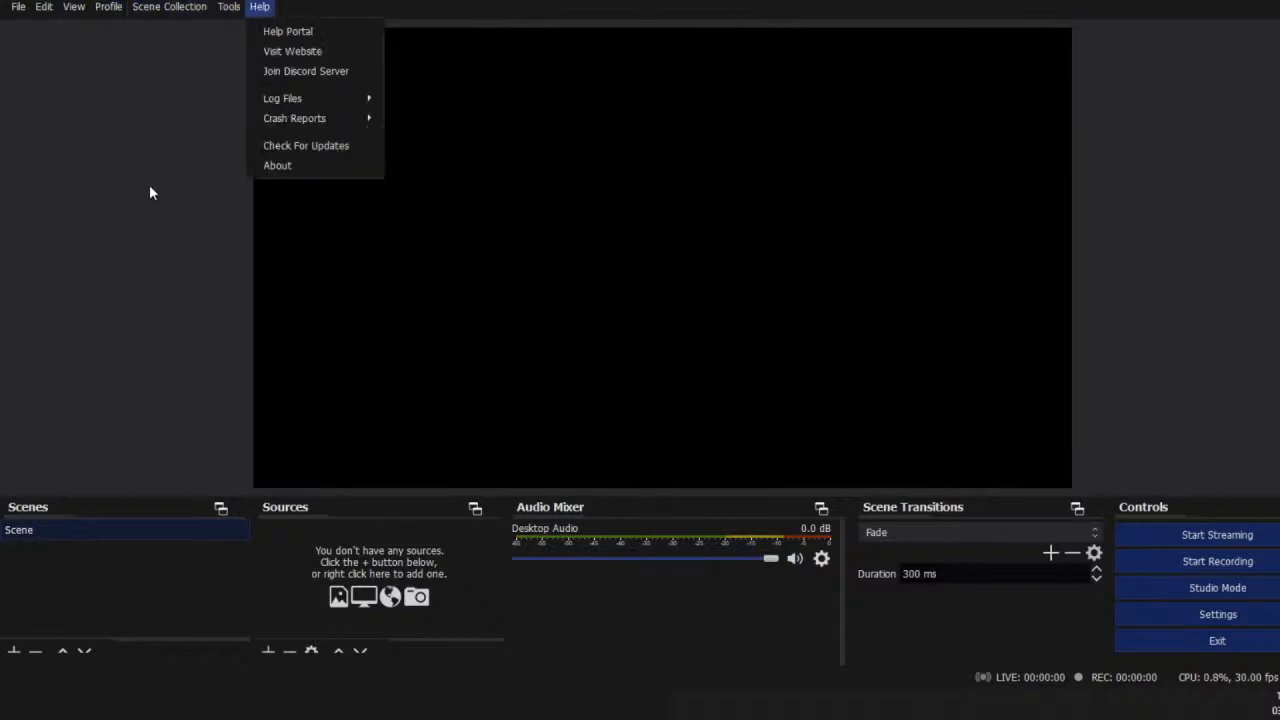
pyautogui.click(148, 209)
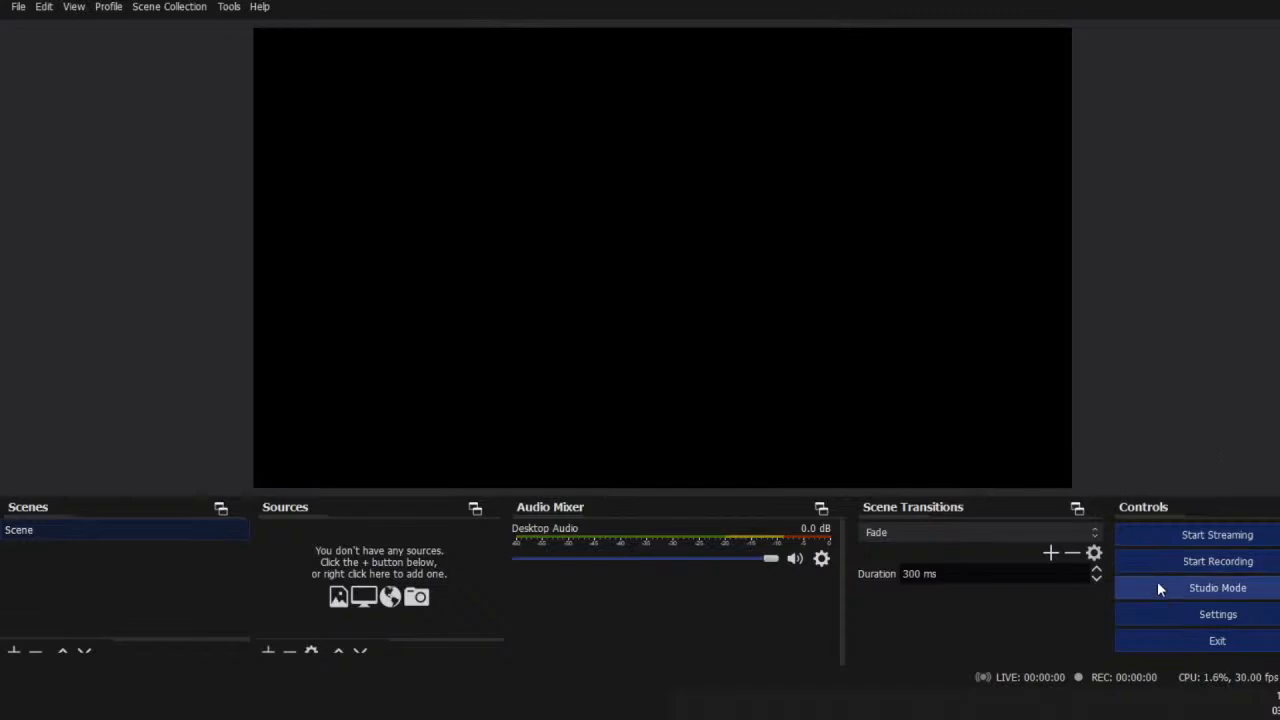
# Turn on Studio Mode to show separate Preview and Program views.
pyautogui.click(1210, 592)
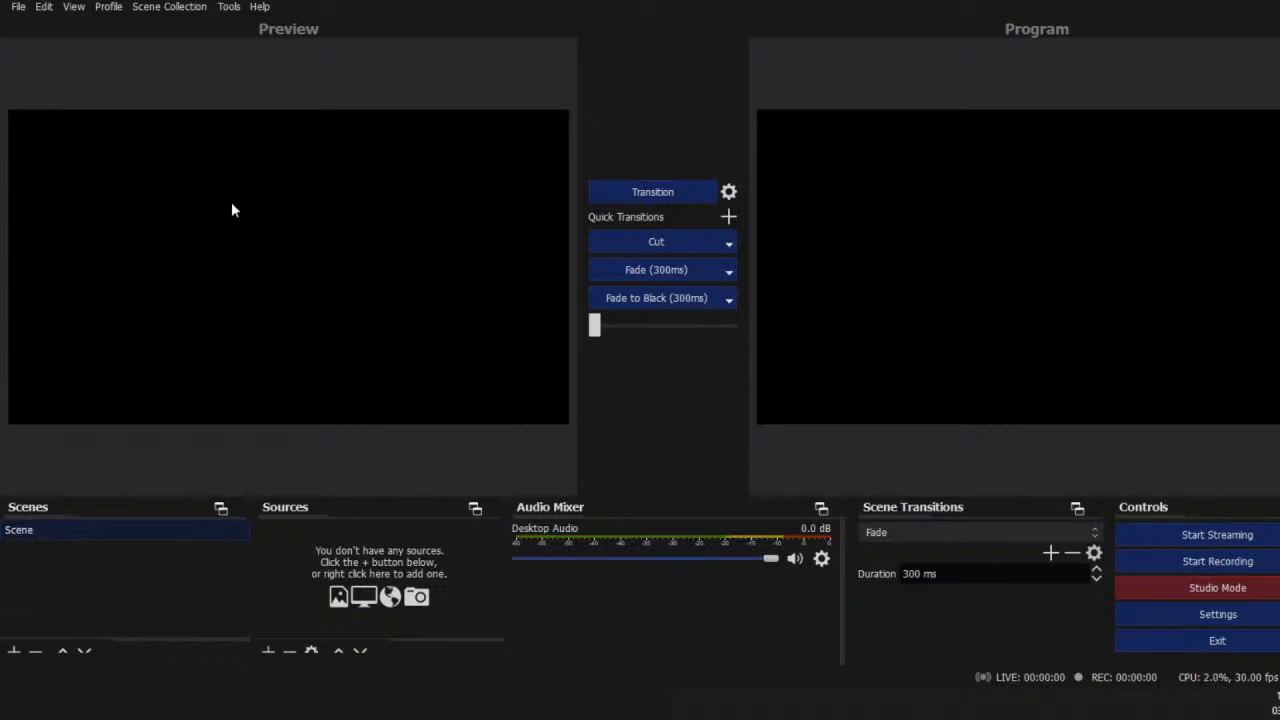
# Transition the Preview scene to Program, and open the stream settings in OBS Studio.
pyautogui.click(640, 197)
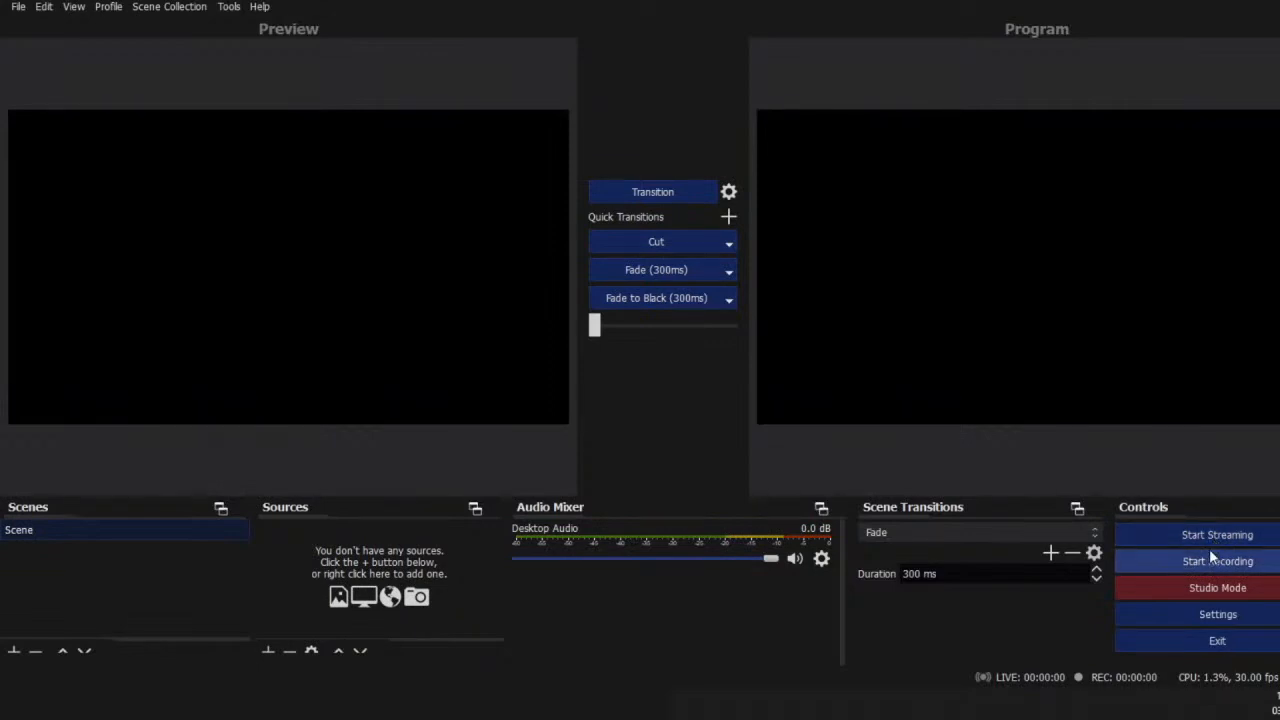
pyautogui.click(1213, 618)
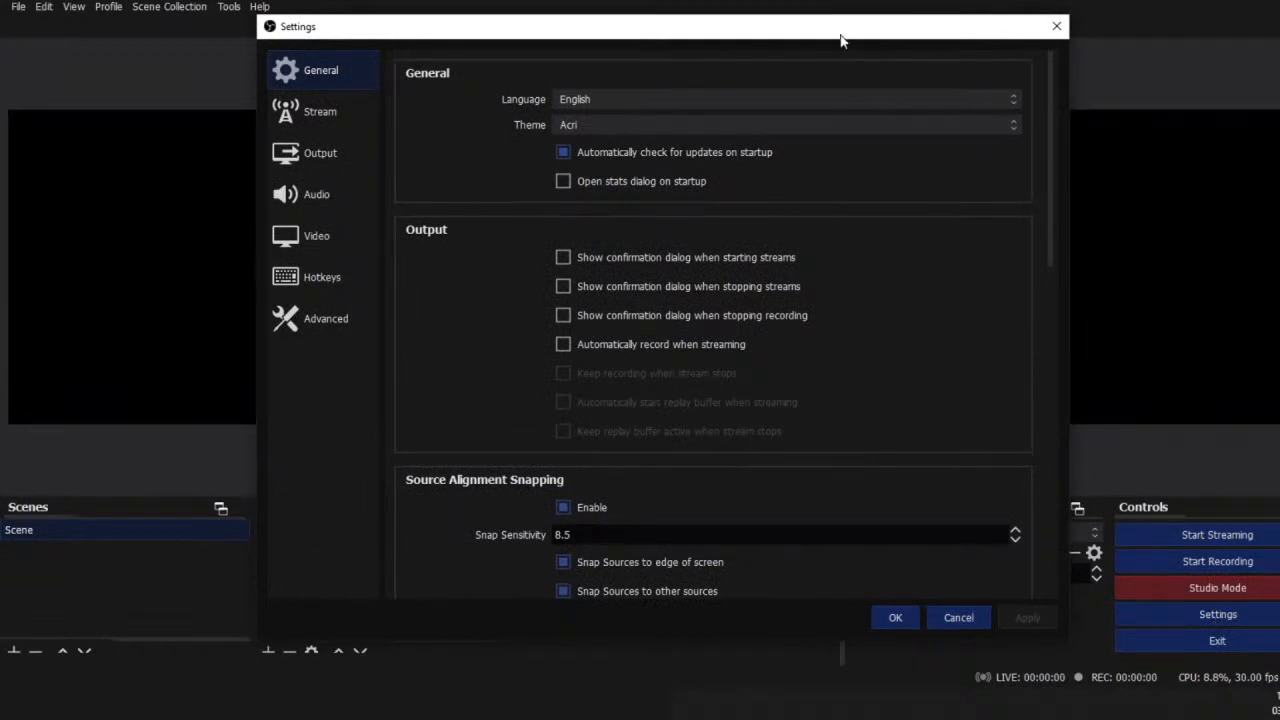
pyautogui.moveTo(840, 40); pyautogui.dragTo(871, 31)
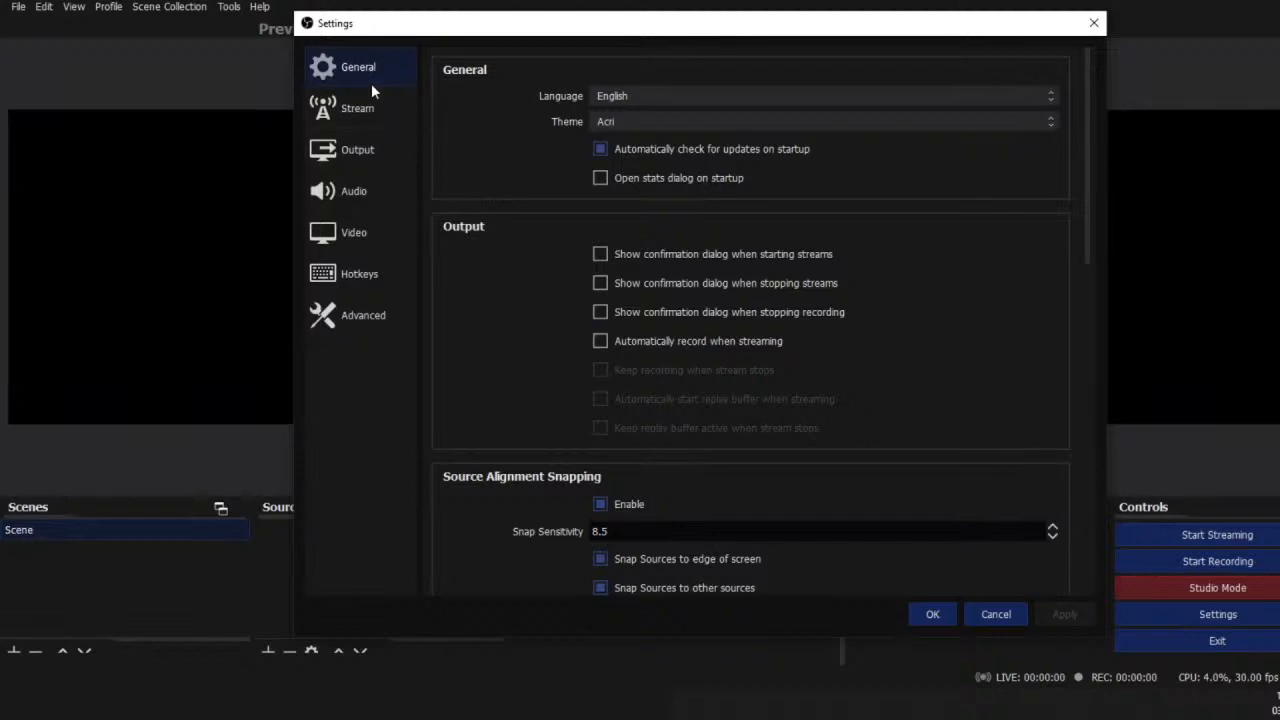
pyautogui.click(360, 110)
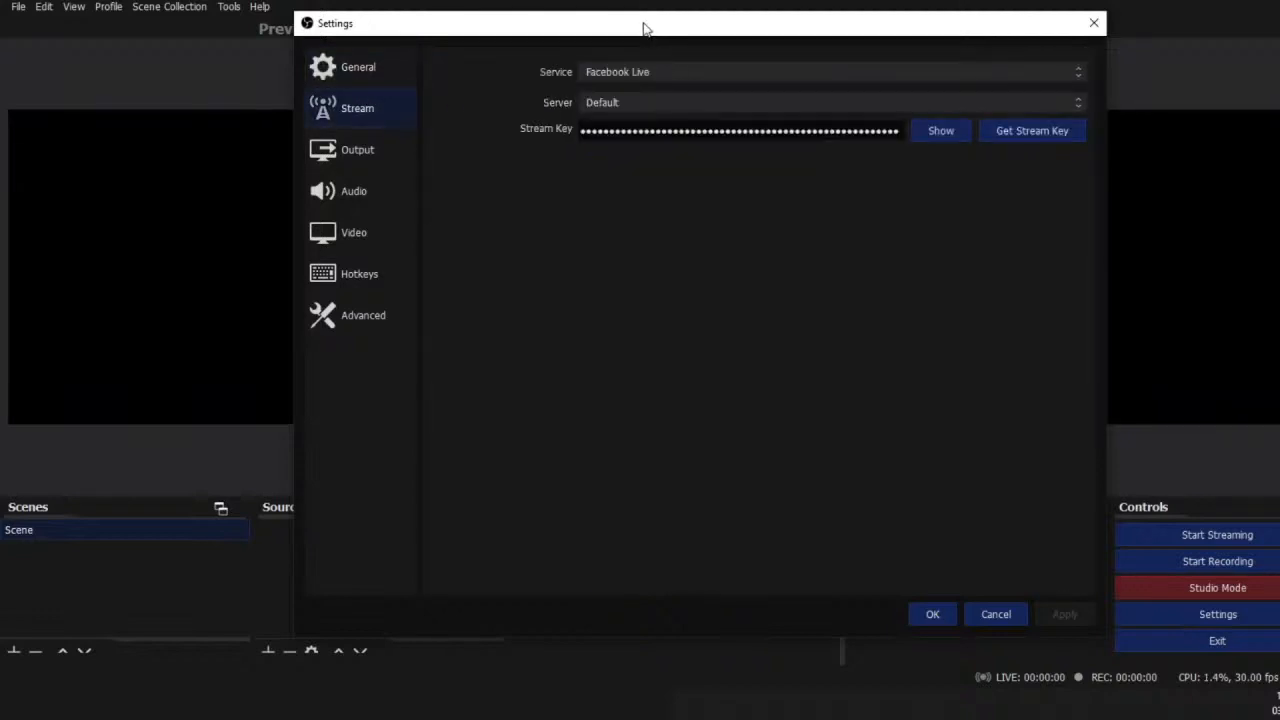
pyautogui.moveTo(645, 28); pyautogui.dragTo(597, 44)
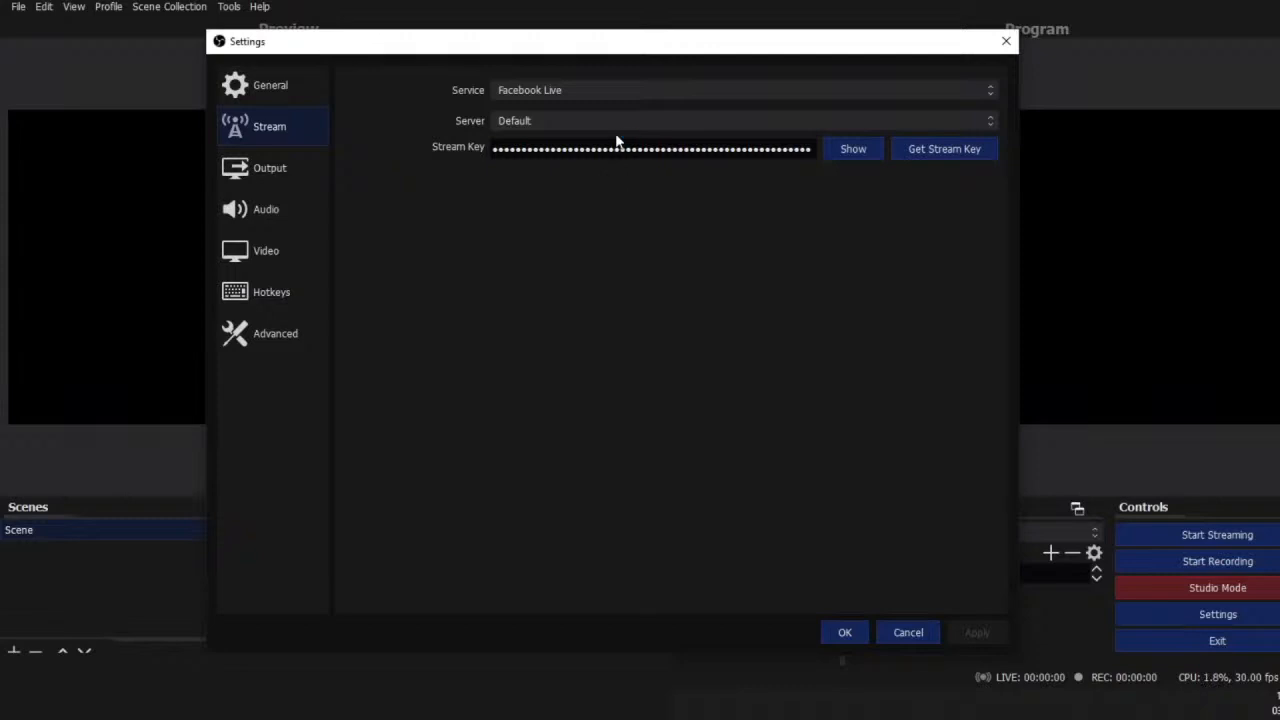
# Review the streaming services available for the broadcast, keeping Facebook Live selected.
pyautogui.click(644, 92)
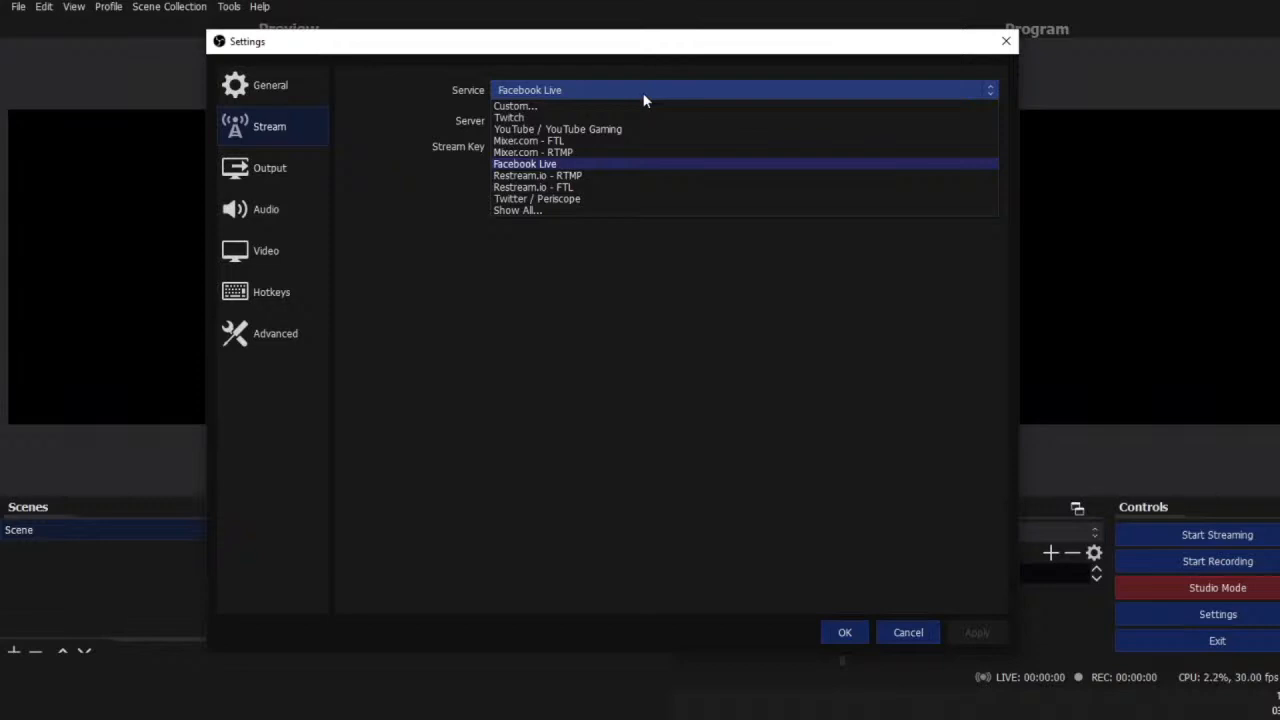
pyautogui.click(653, 71)
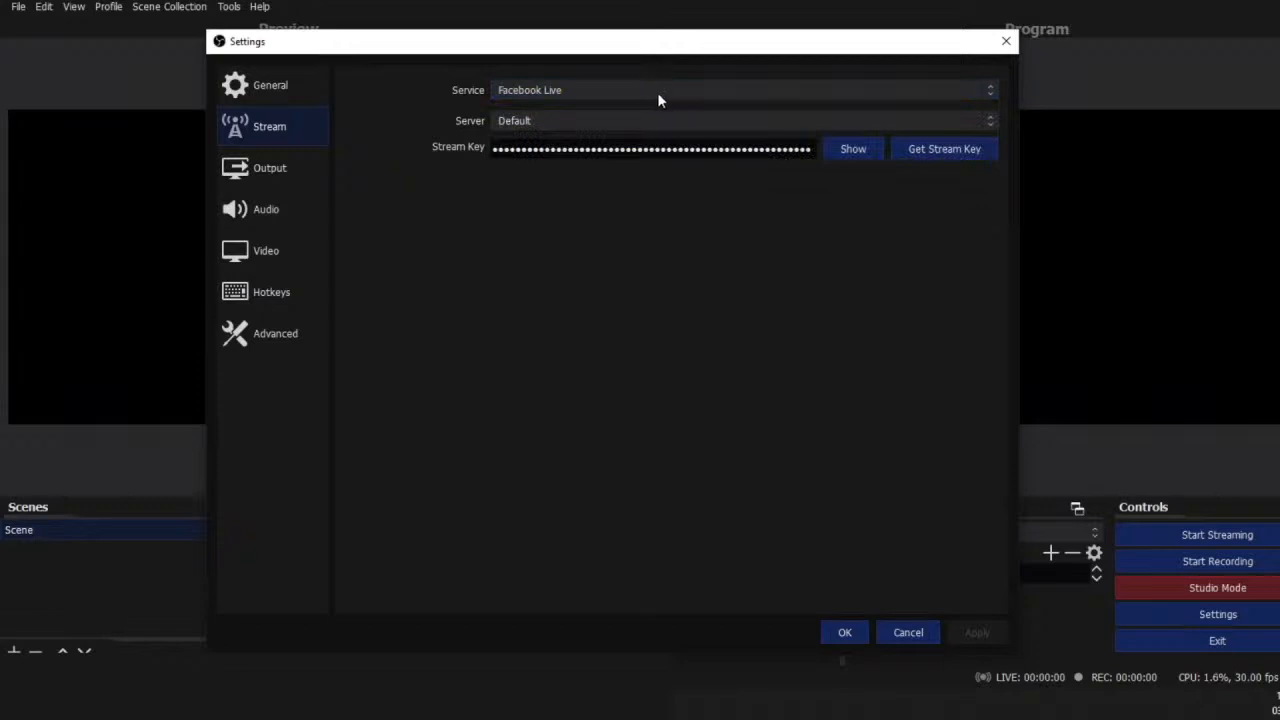
pyautogui.click(657, 92)
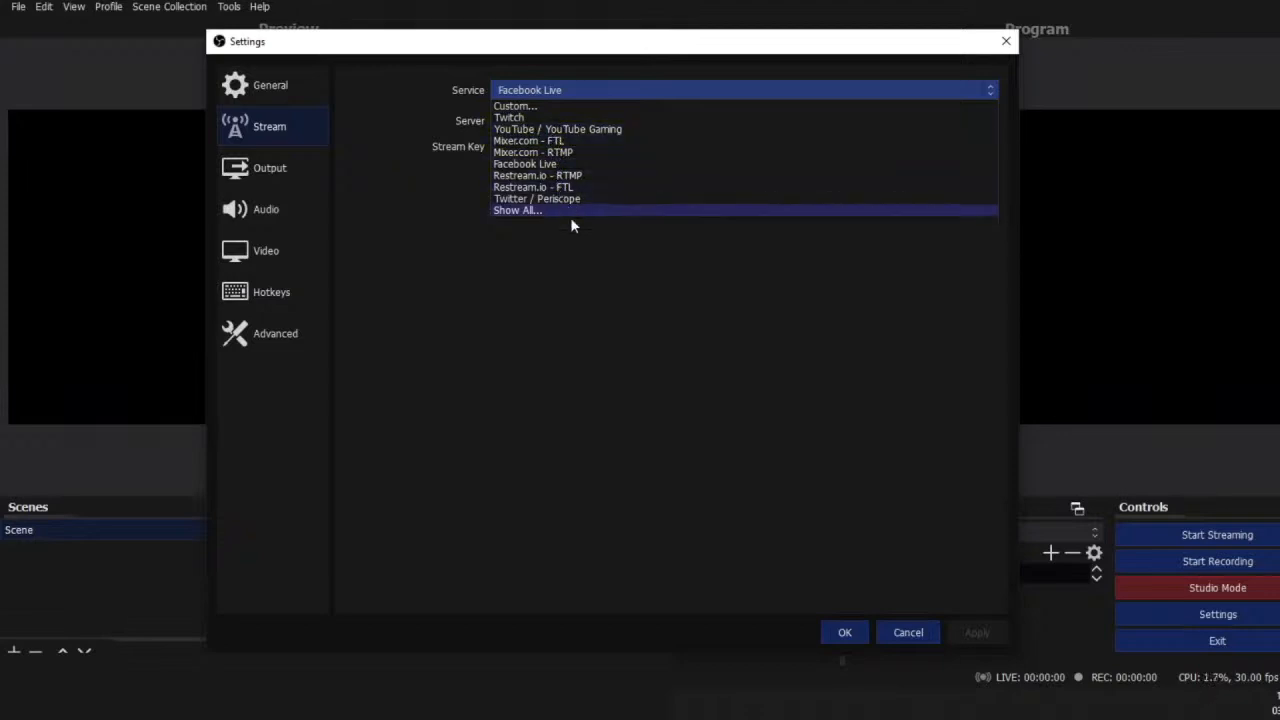
pyautogui.click(519, 50)
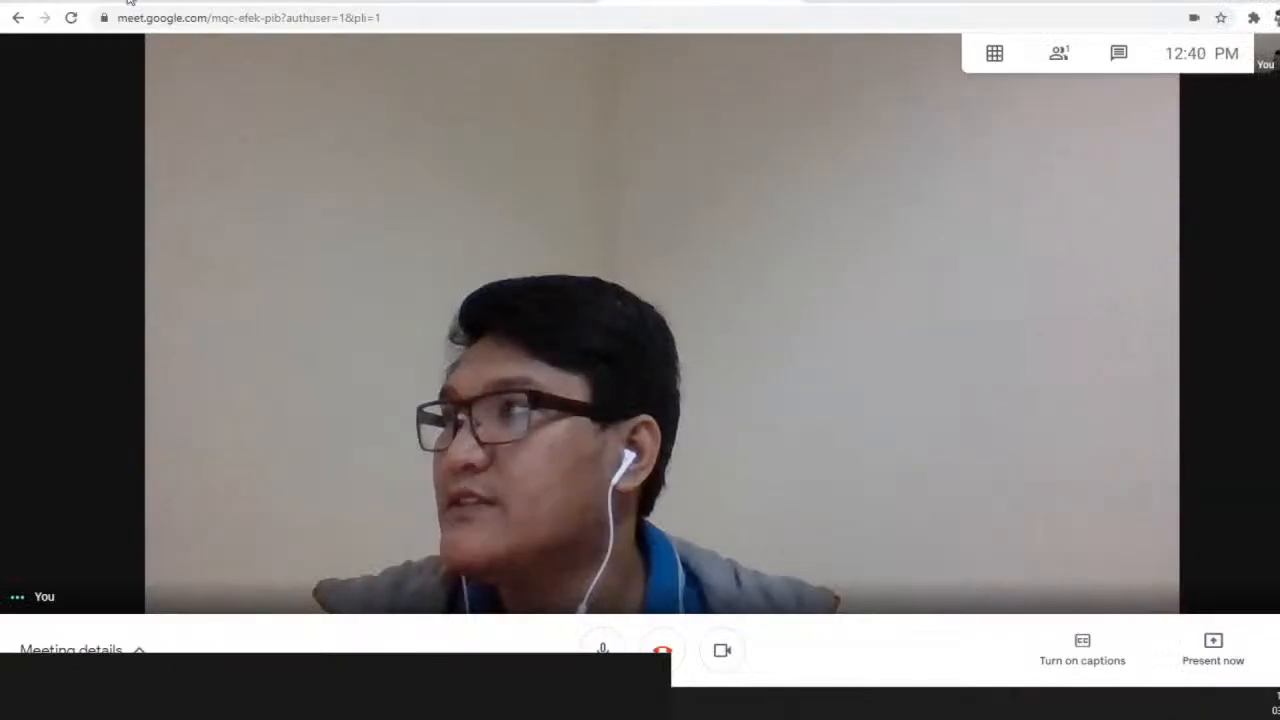
# Start creating a live video from the Facebook Page, and paste the stream key into OBS Studio's stream settings and confirm.
pyautogui.click(256, 1)
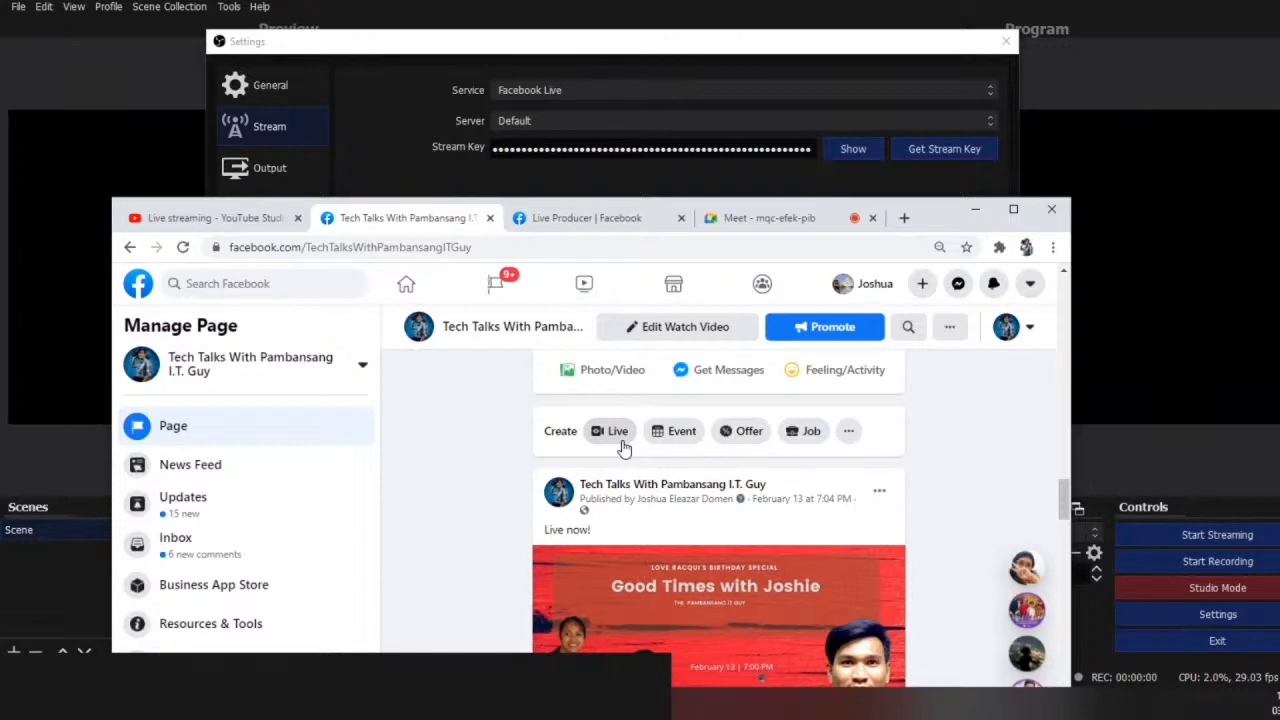
pyautogui.click(621, 442)
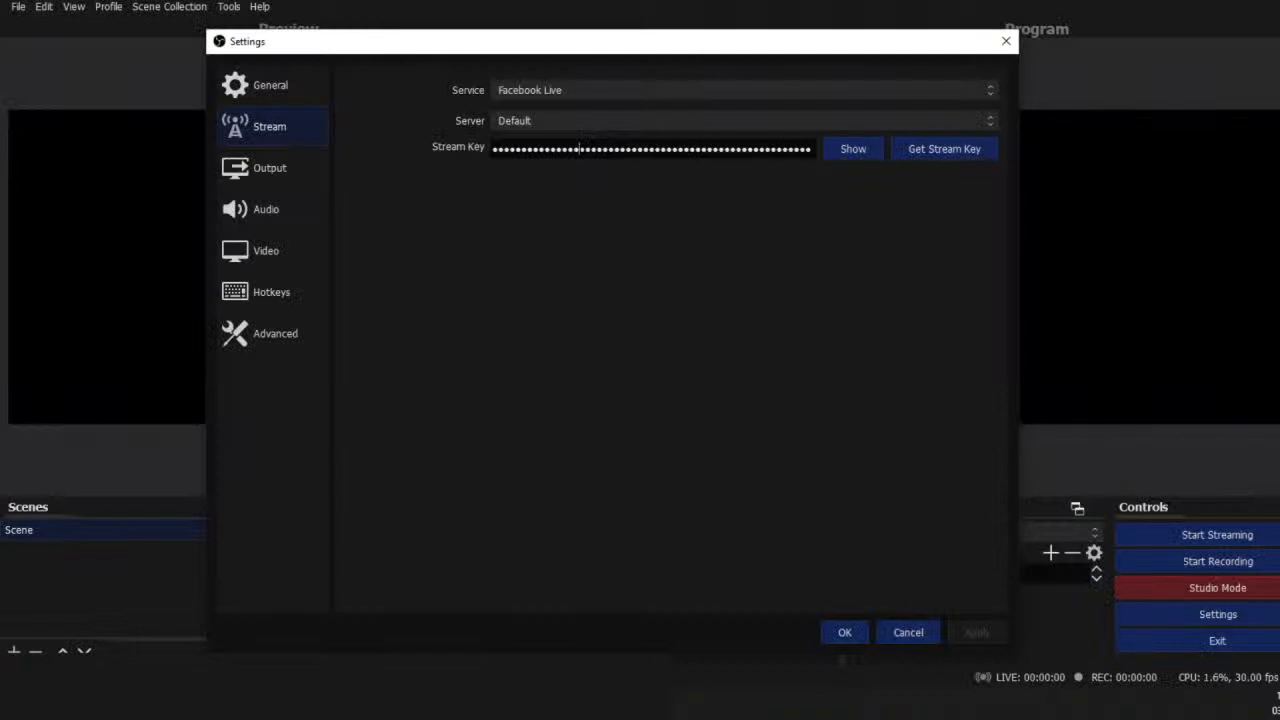
pyautogui.hotkey('ctrl', 'v')
pyautogui.click(833, 640)
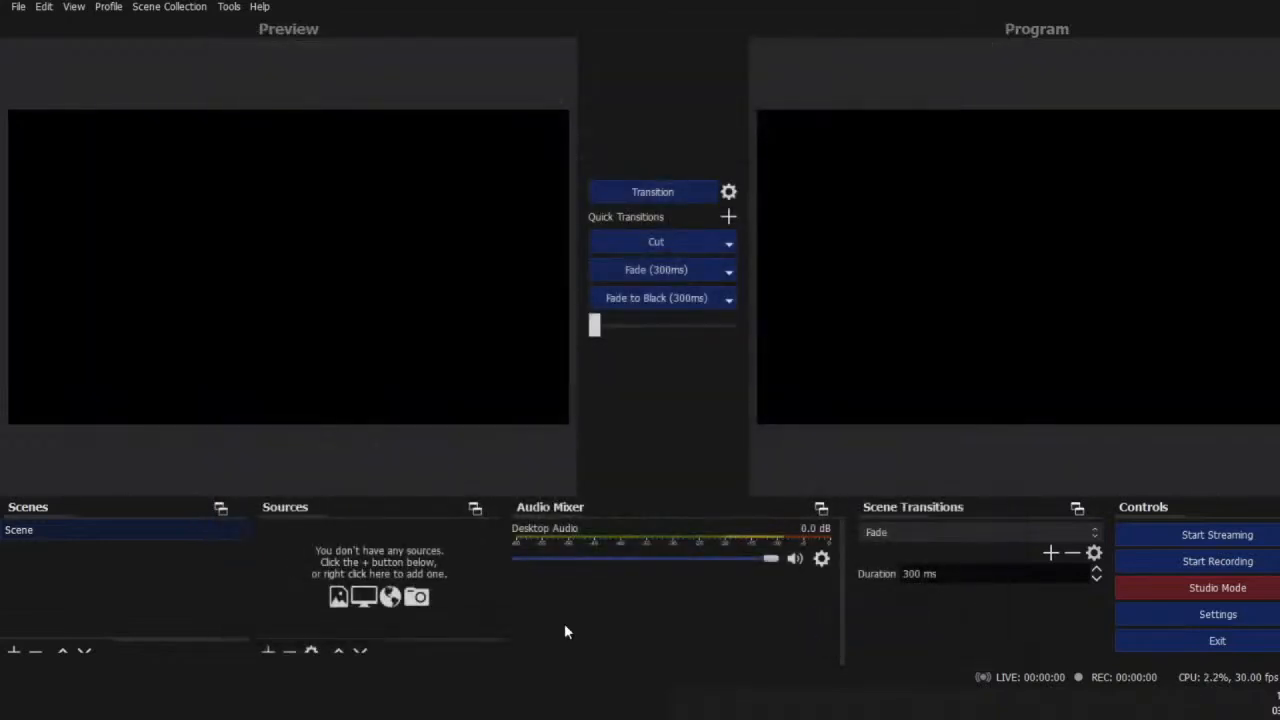
# Switch to Facebook Live Producer in the browser and turn off the persistent stream key option.
pyautogui.moveTo(346, 704)
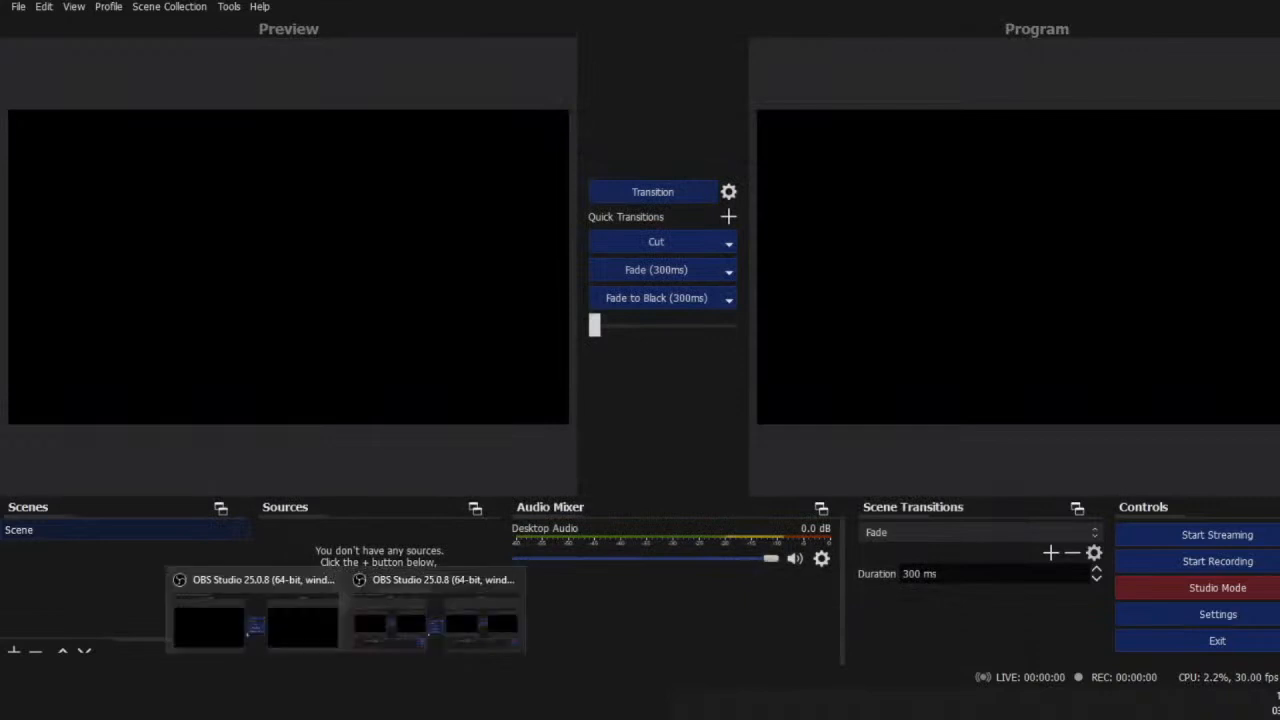
pyautogui.moveTo(182, 704)
pyautogui.click(272, 615)
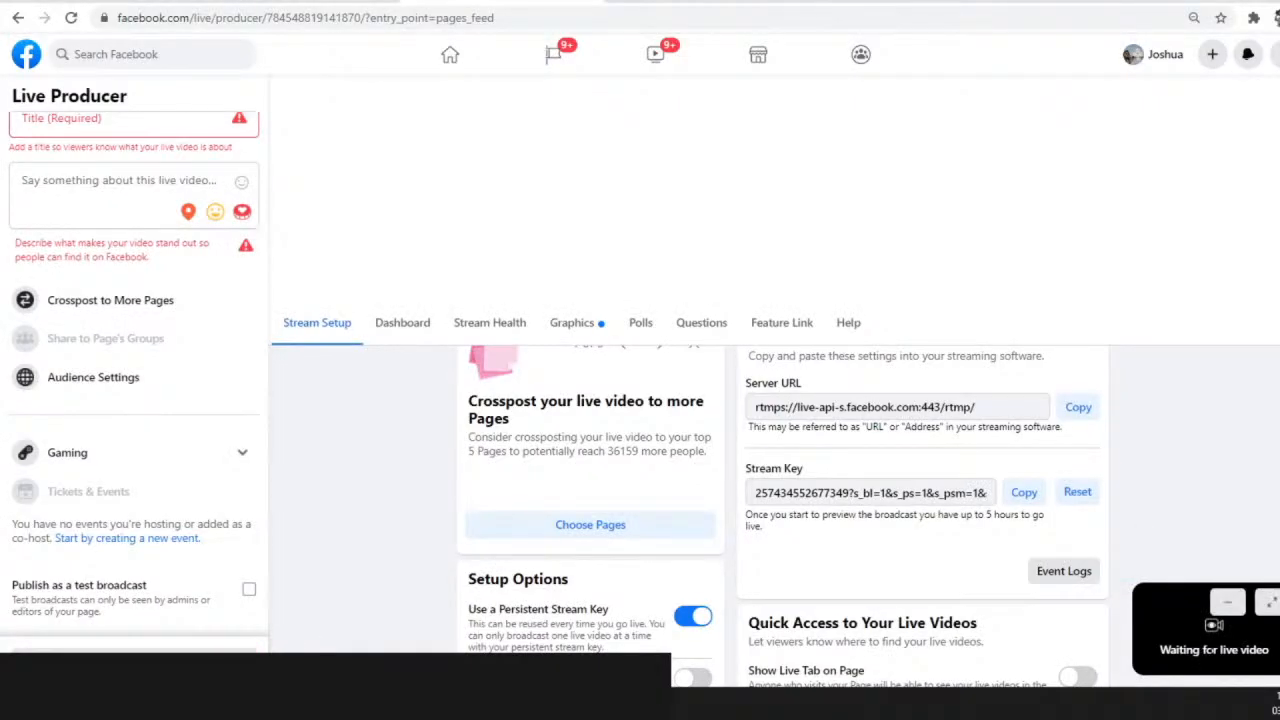
pyautogui.scroll(-1, 1162, 582)
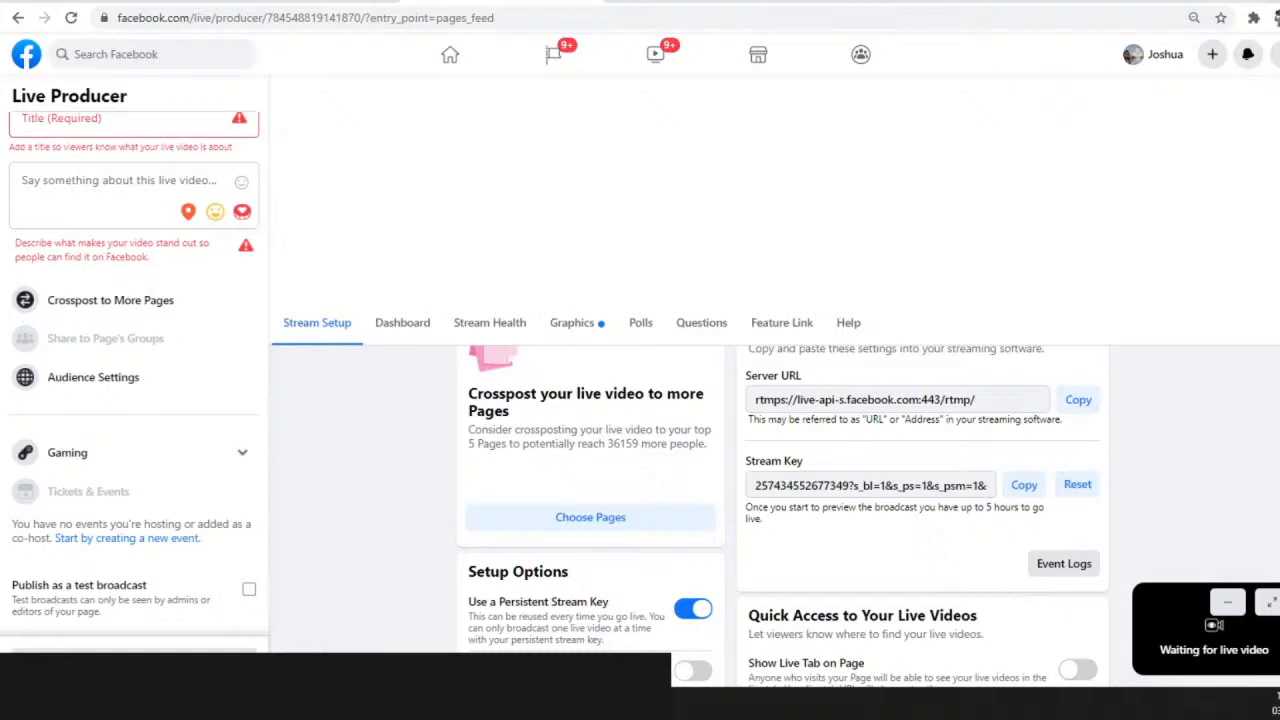
pyautogui.click(693, 608)
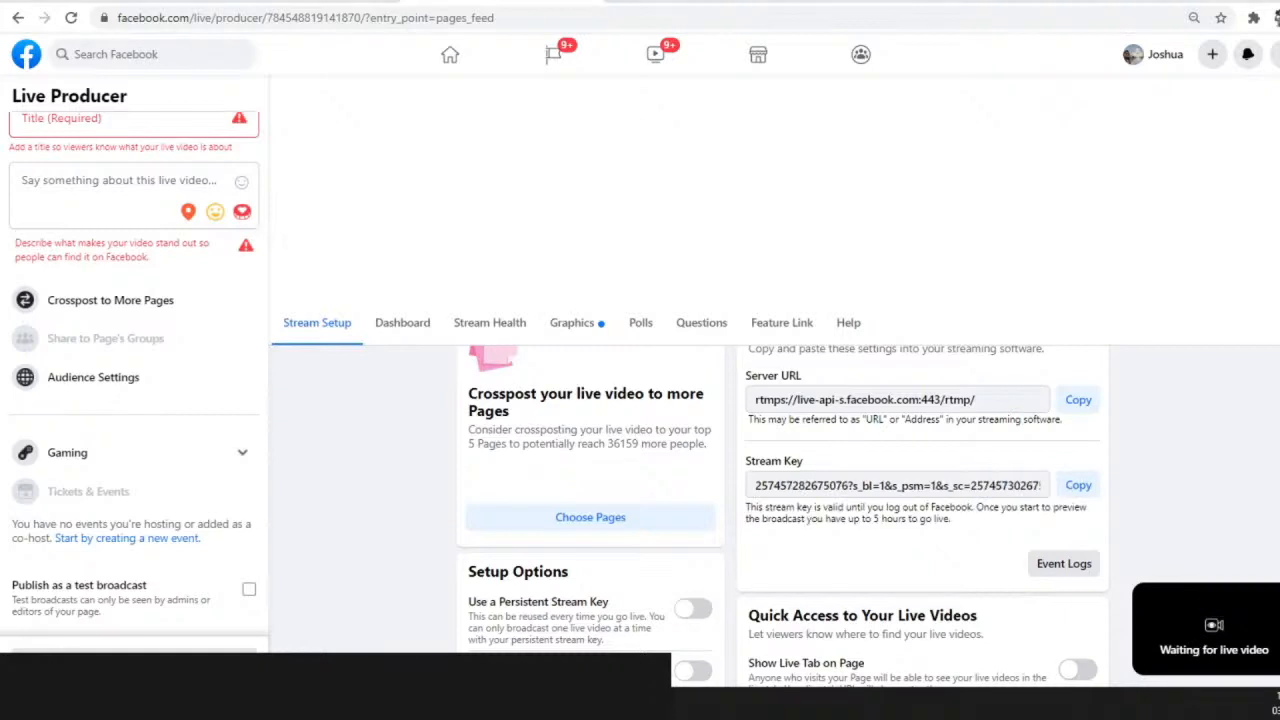
# Return to Facebook Live Producer and reduce its browser window so OBS Studio's controls remain visible behind it.
pyautogui.moveTo(346, 704)
pyautogui.click(257, 618)
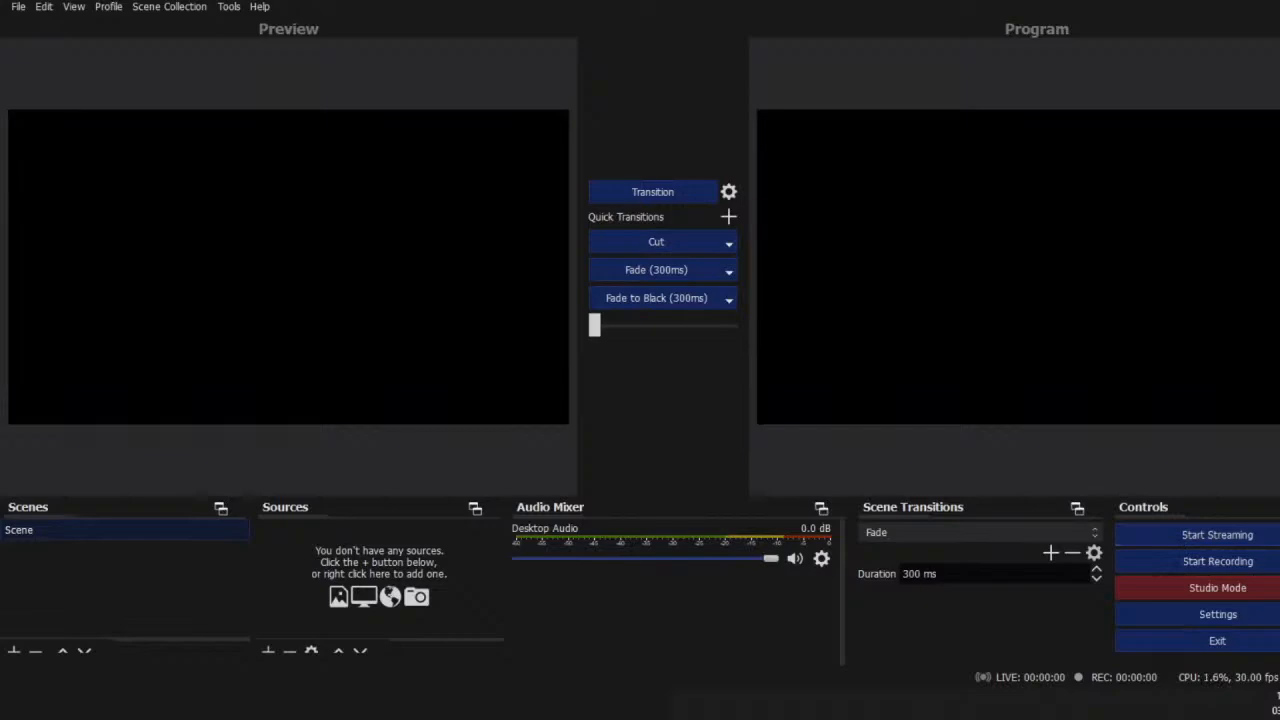
pyautogui.moveTo(183, 716)
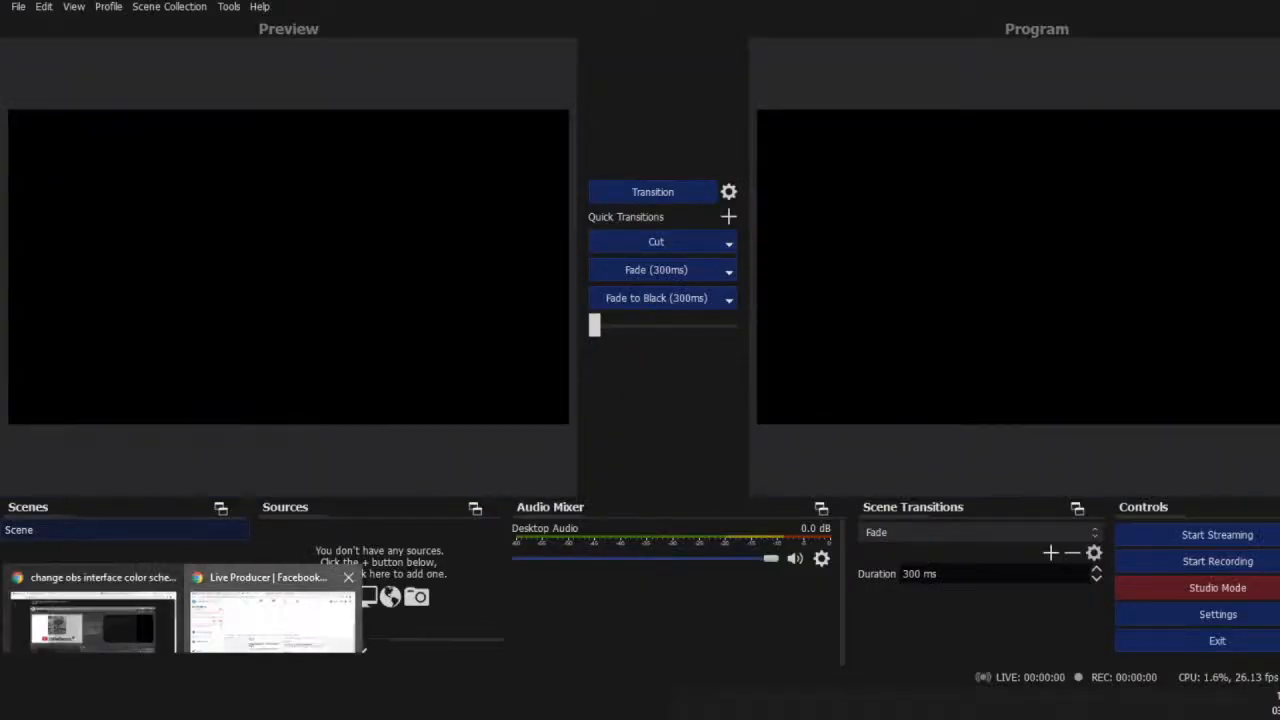
pyautogui.click(270, 606)
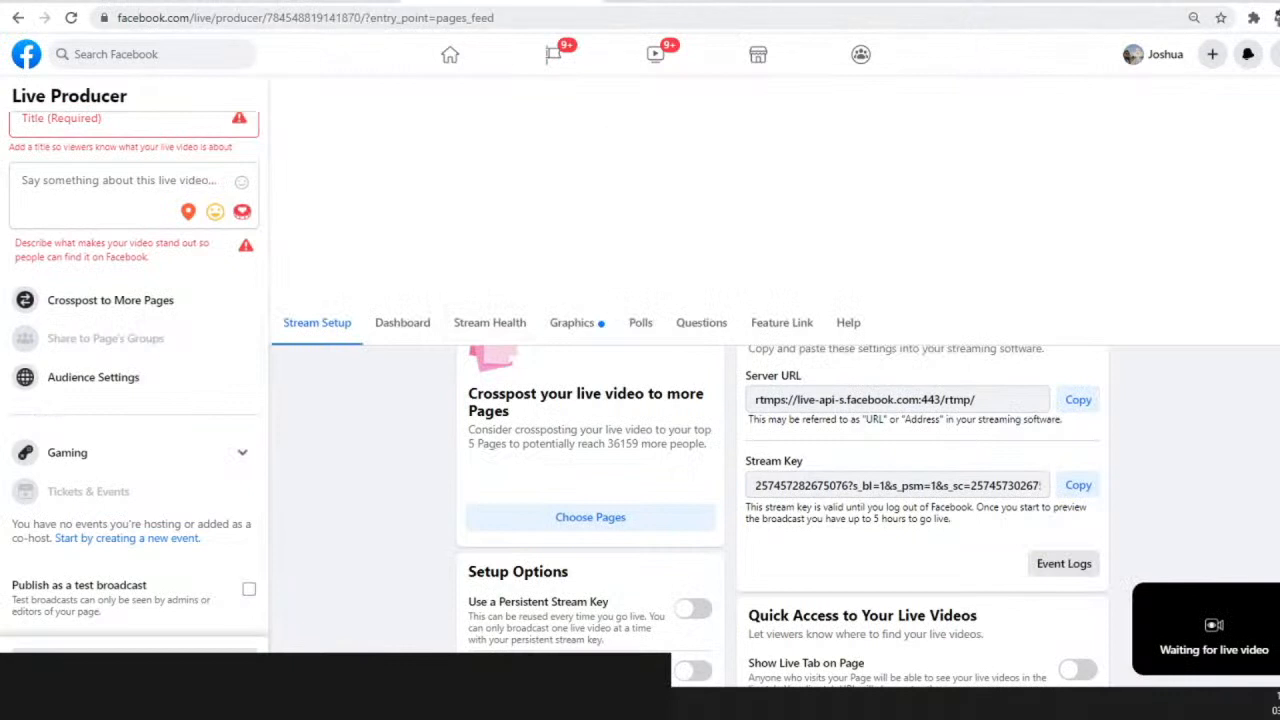
pyautogui.click(1279, 2)
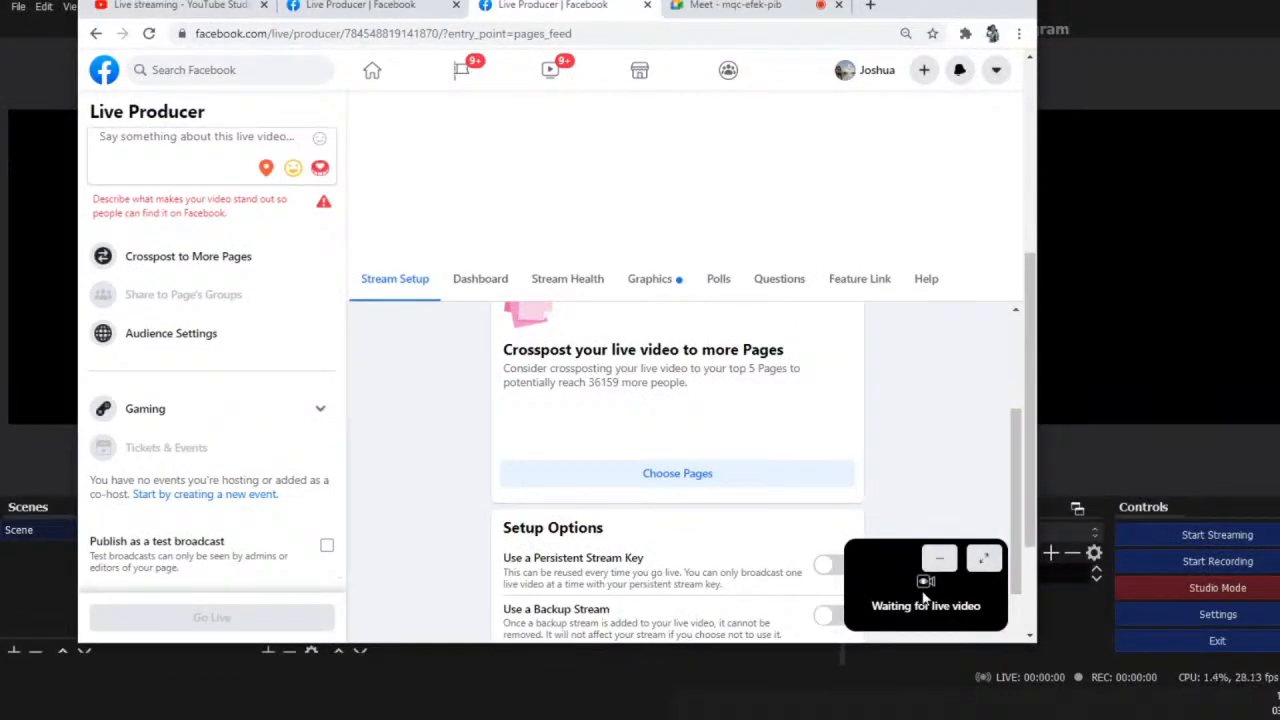
pyautogui.moveTo(897, 6); pyautogui.dragTo(734, 11)
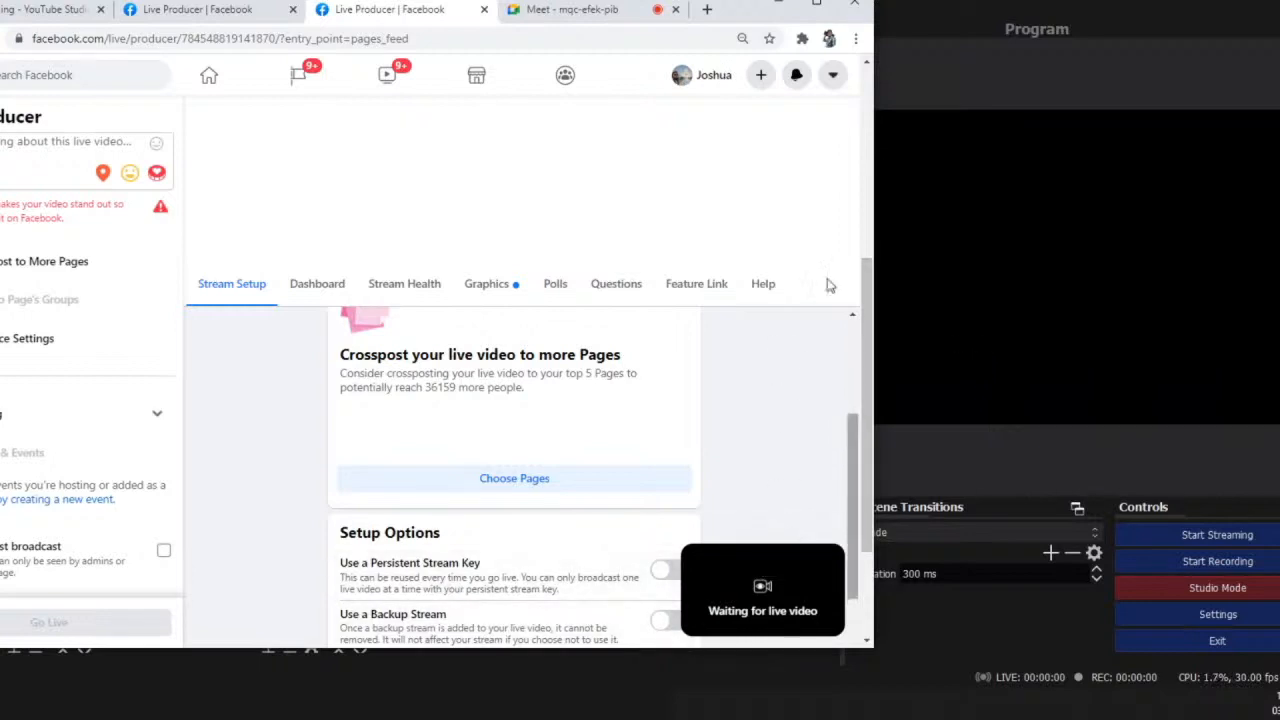
pyautogui.moveTo(739, 15); pyautogui.dragTo(950, 36)
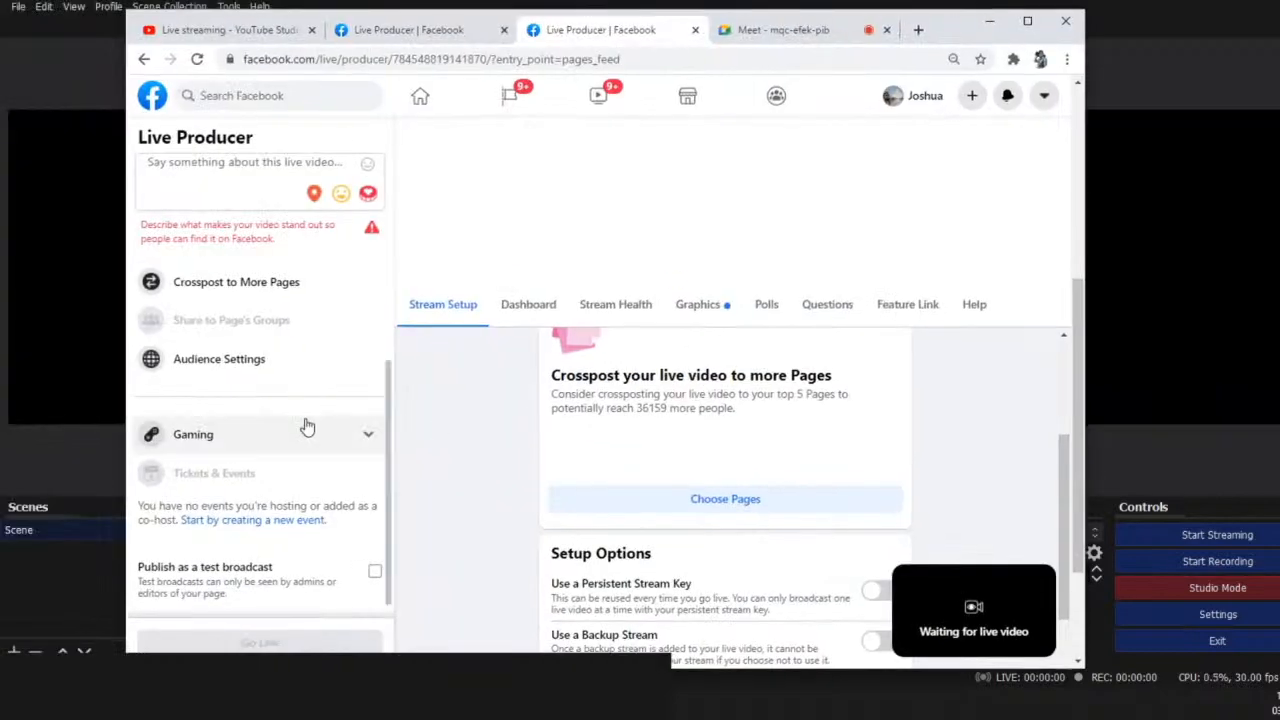
# Examine the live video's post fields, test broadcast option and live stream setup with its server URL and stream key.
pyautogui.scroll(3, 300, 410)
pyautogui.click(236, 349)
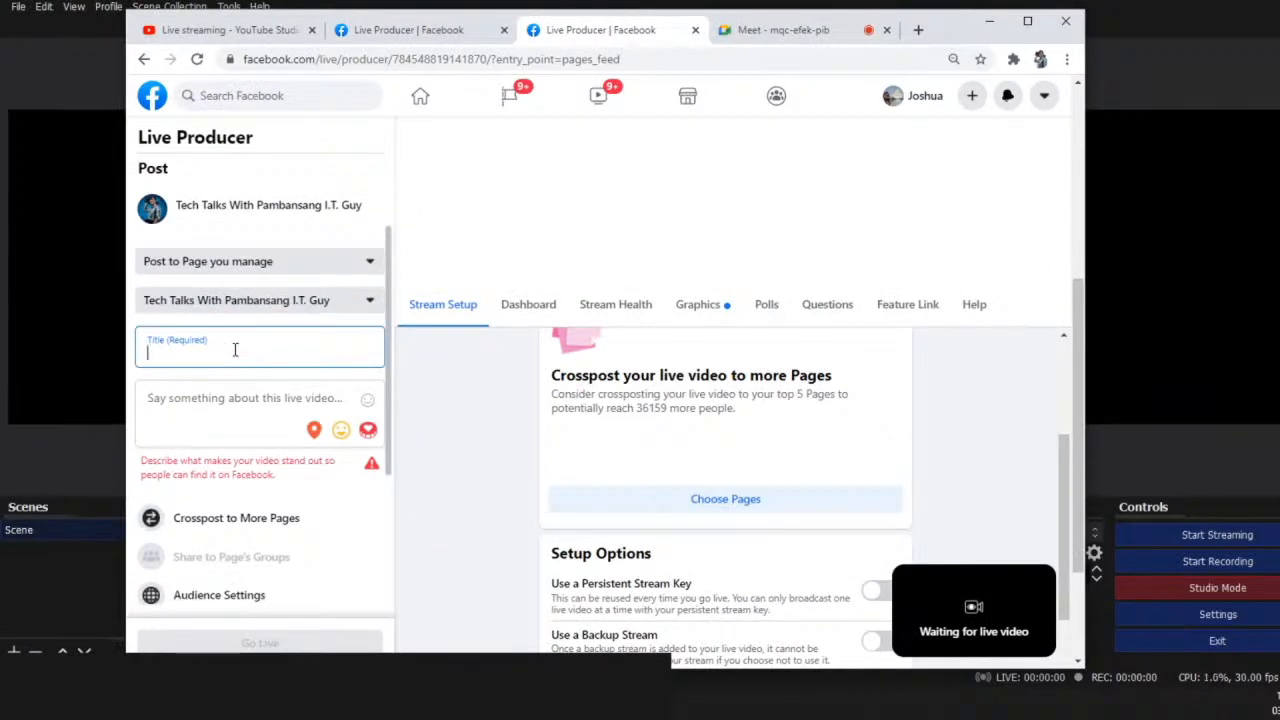
pyautogui.click(222, 397)
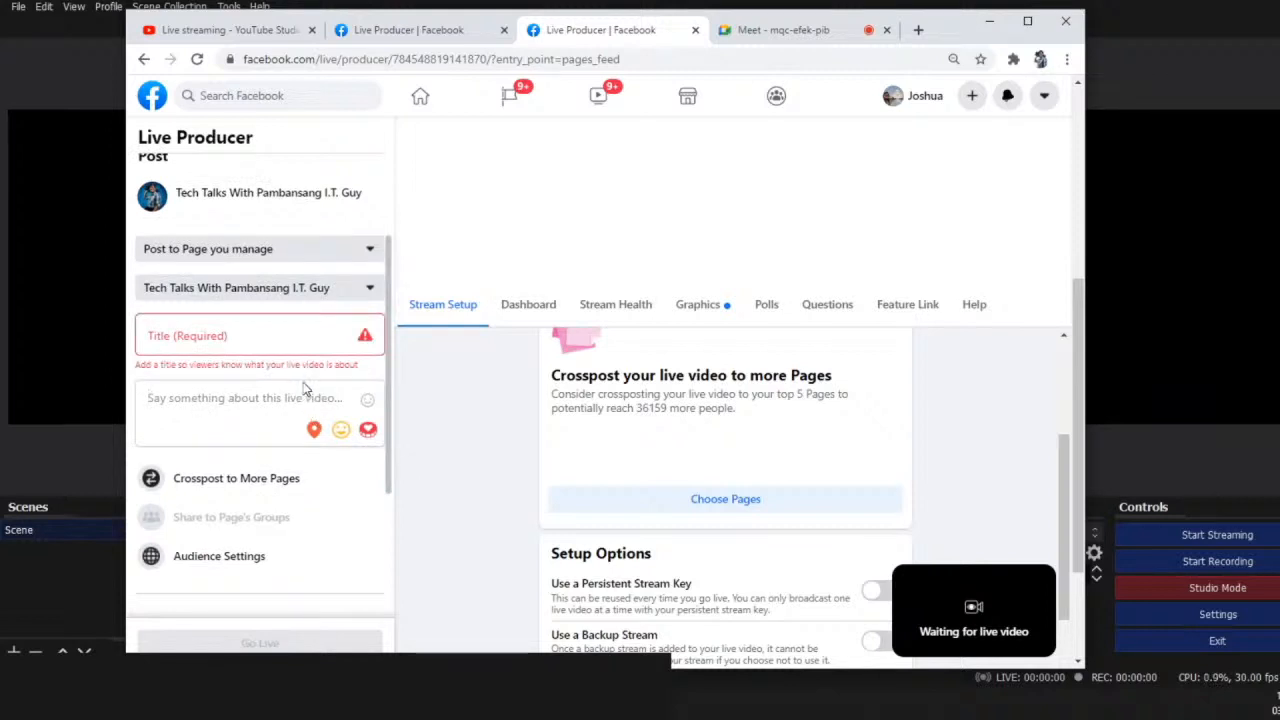
pyautogui.scroll(-3, 303, 390)
pyautogui.scroll(-1, 307, 388)
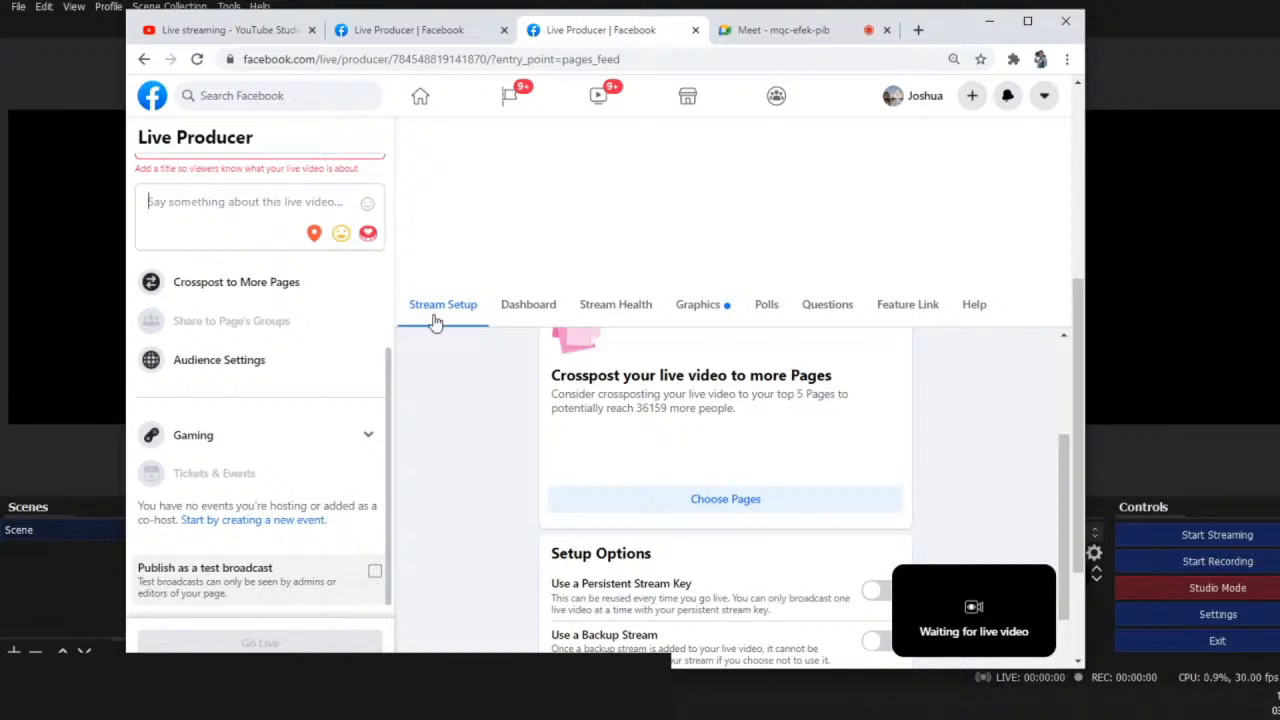
pyautogui.moveTo(941, 38); pyautogui.dragTo(989, 66)
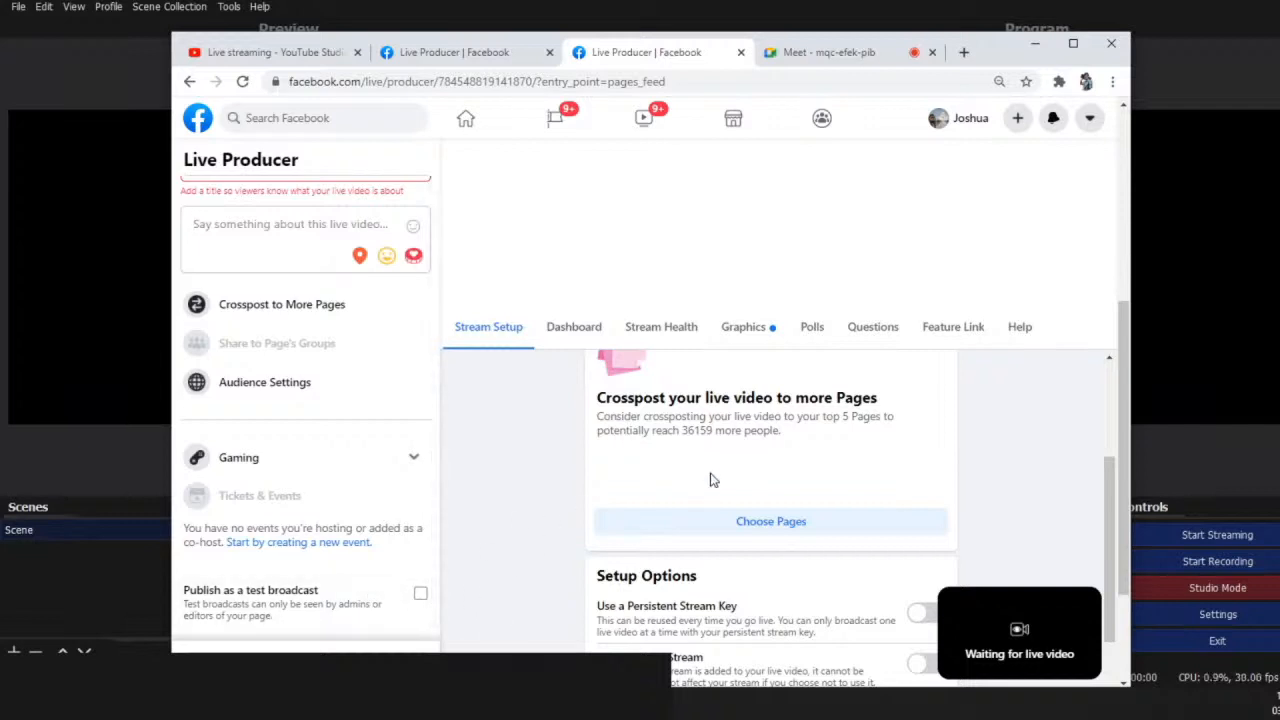
pyautogui.scroll(-1, 1034, 466)
pyautogui.scroll(-3, 923, 488)
pyautogui.scroll(-3, 923, 488)
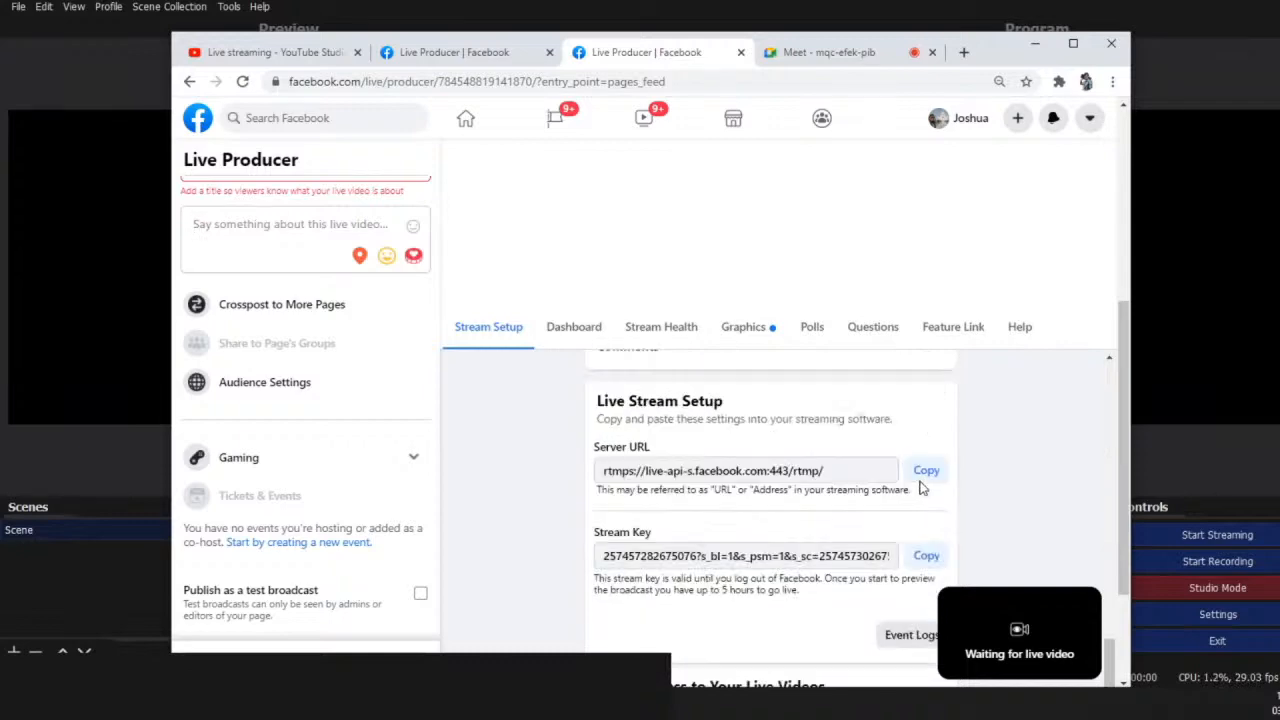
pyautogui.scroll(-1, 560, 484)
pyautogui.scroll(-2, 560, 484)
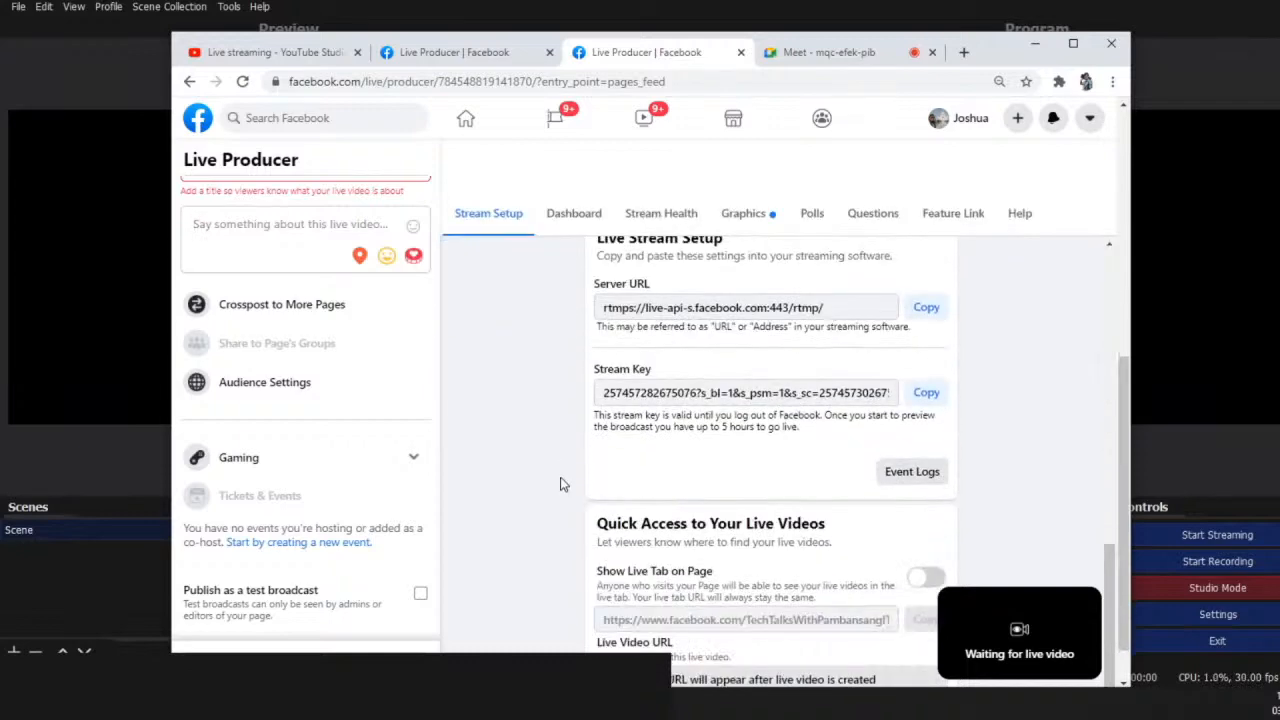
pyautogui.scroll(5, 563, 483)
pyautogui.scroll(1, 560, 484)
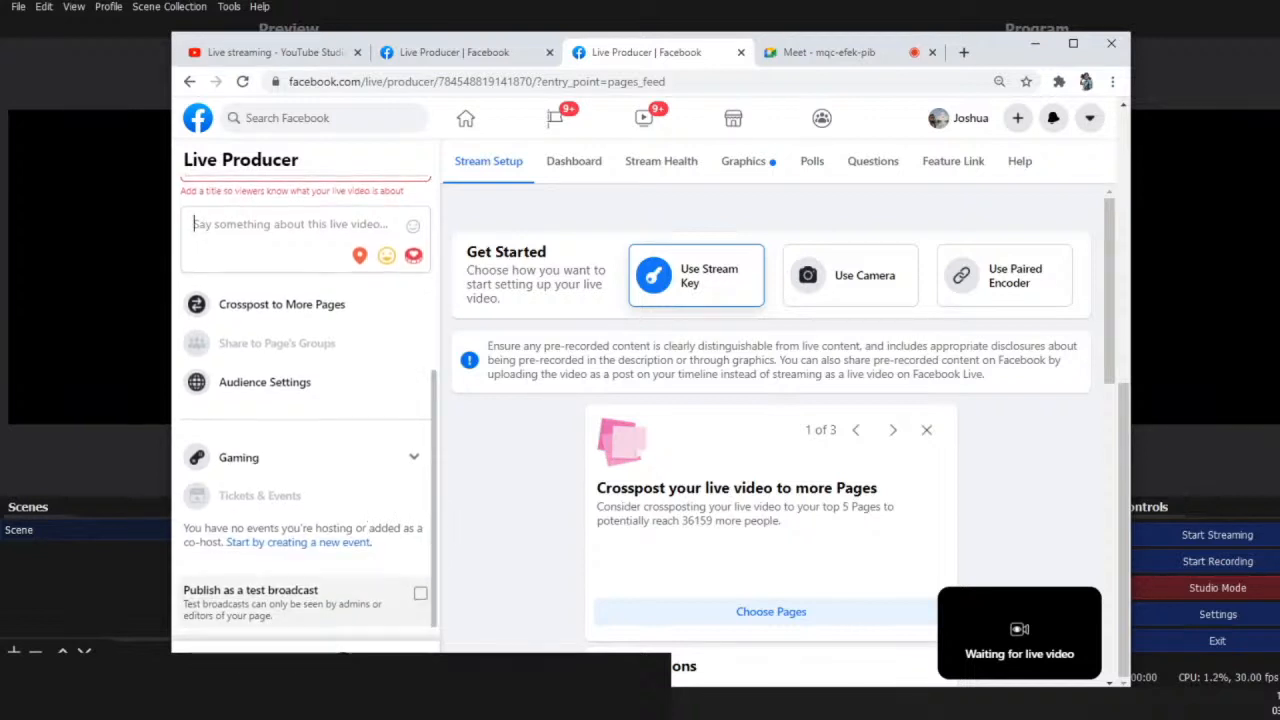
# Enter "Test" as both the title and the description of the live video post.
pyautogui.scroll(3, 330, 441)
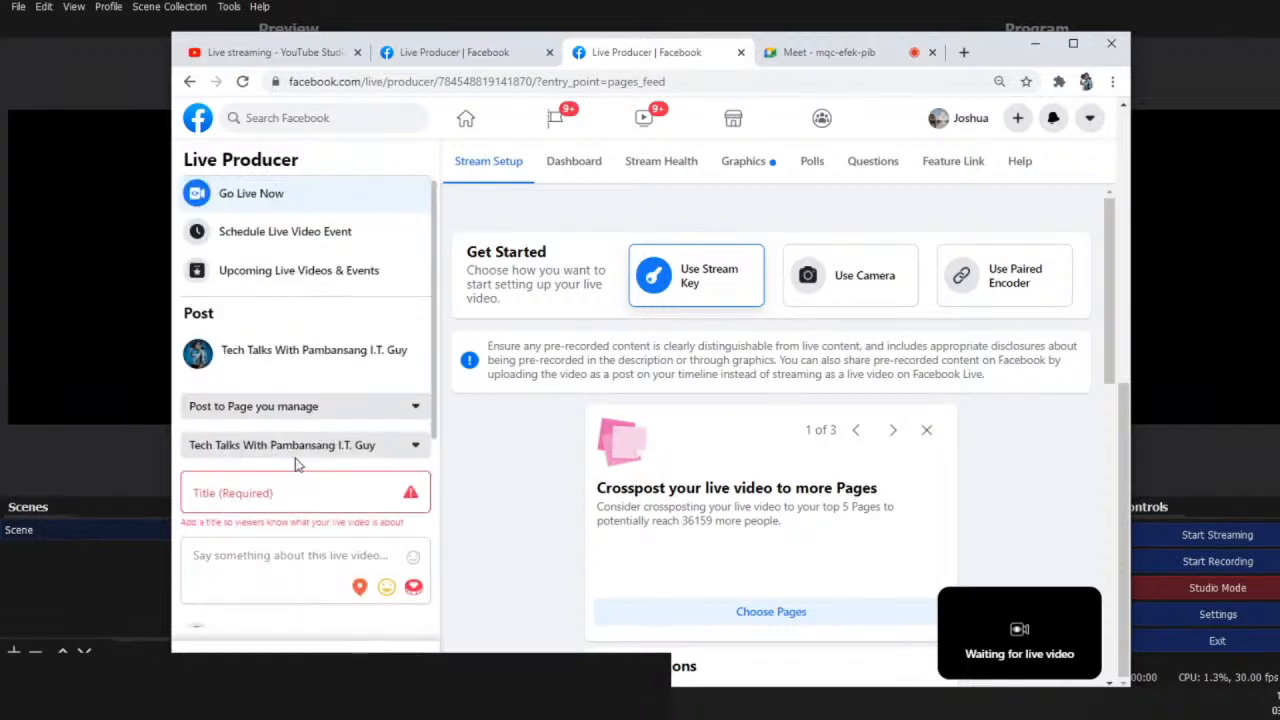
pyautogui.scroll(-2, 296, 464)
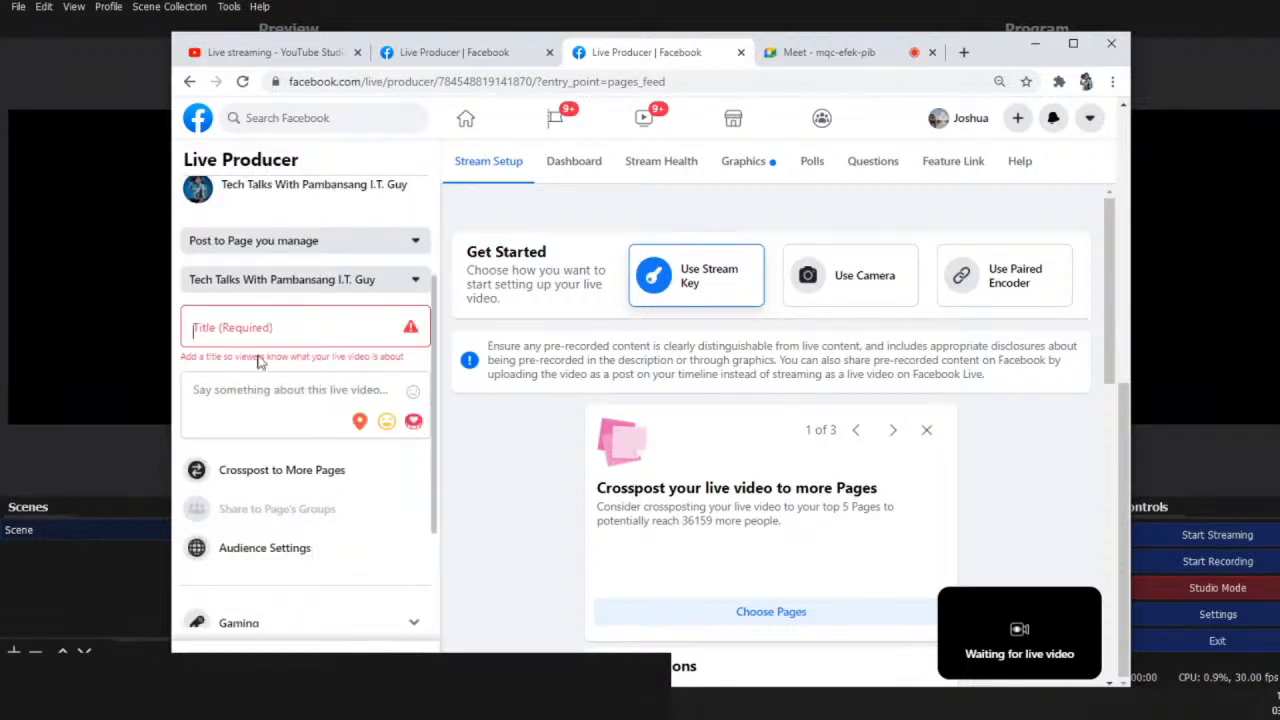
pyautogui.click(251, 336)
pyautogui.write('Test')
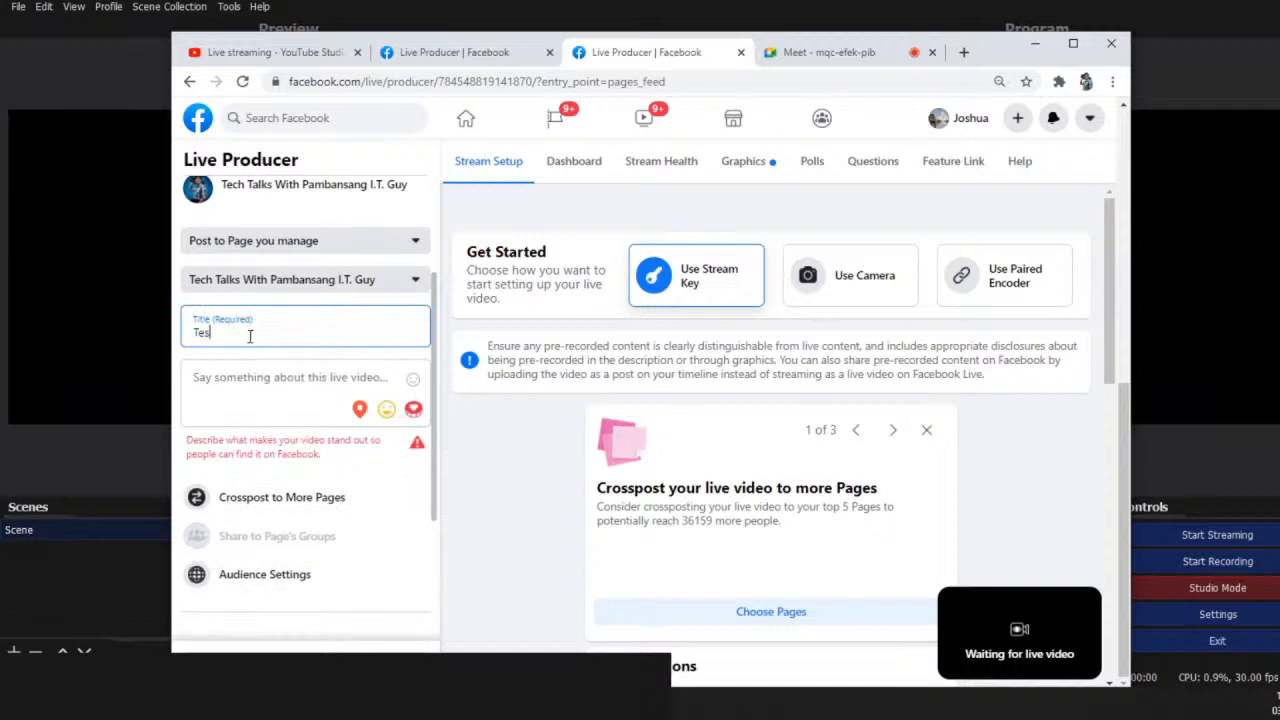
pyautogui.press('Tab')
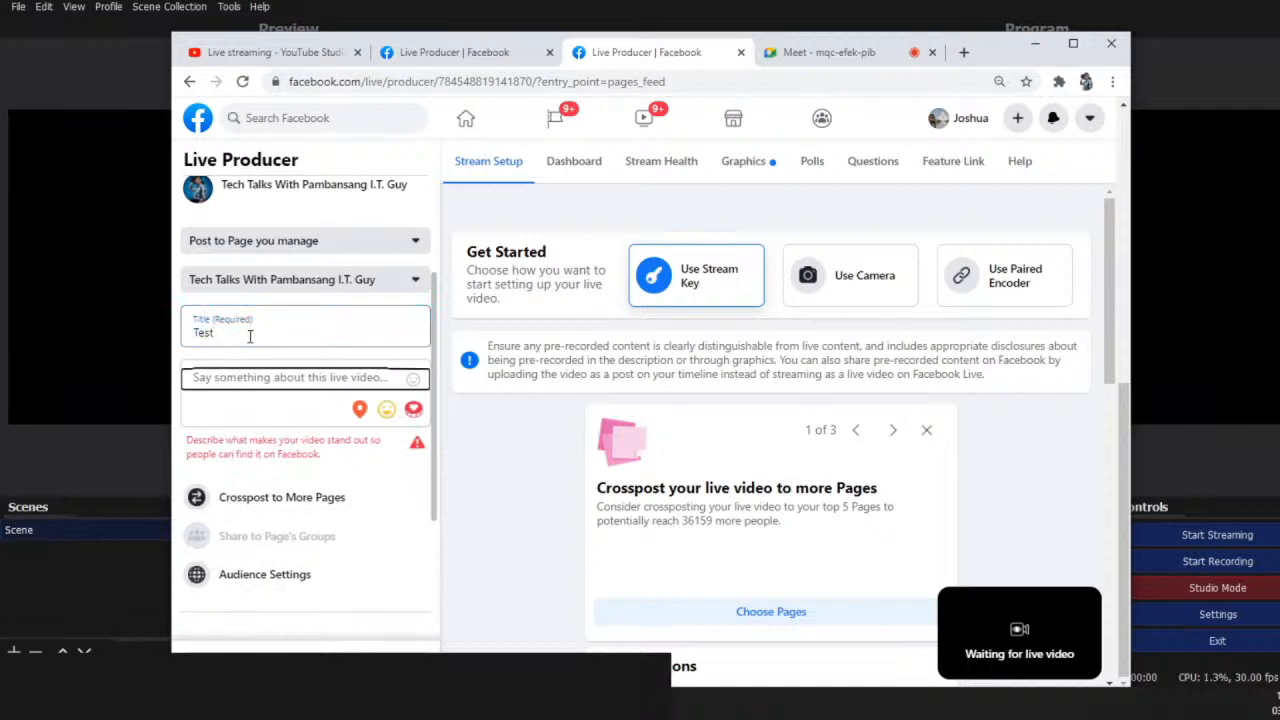
pyautogui.scroll(-2, 251, 354)
pyautogui.click(239, 217)
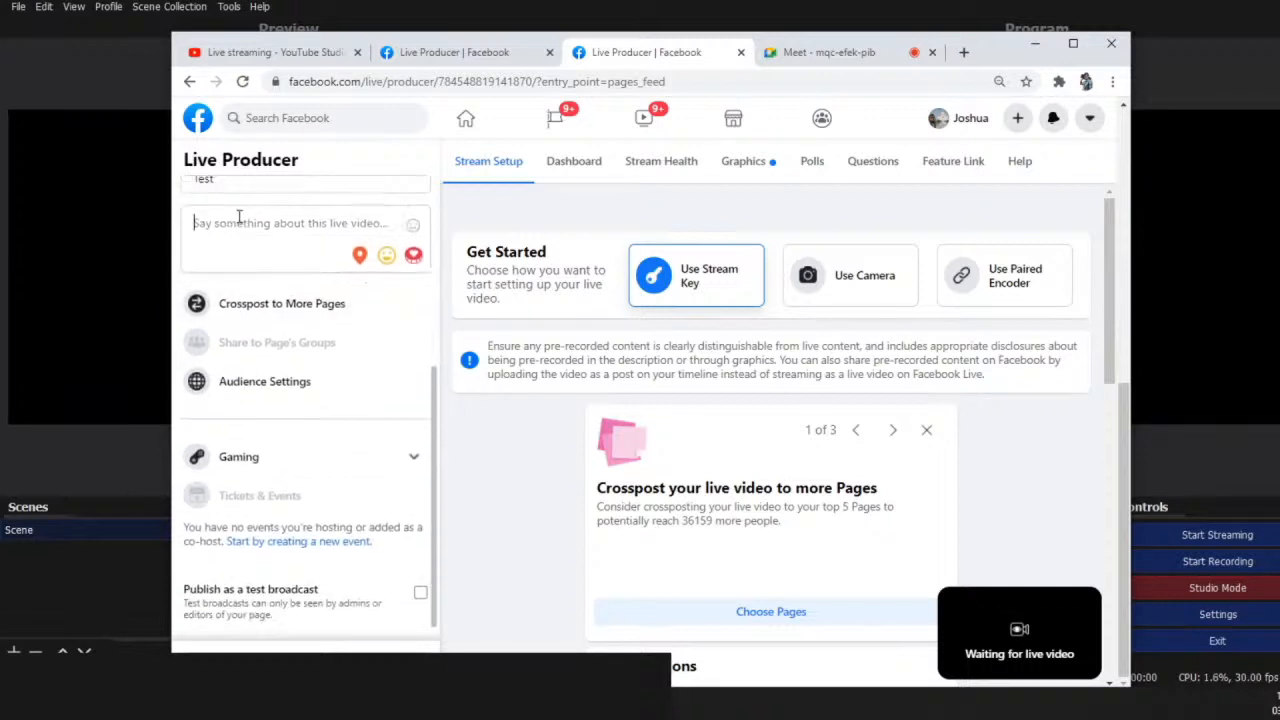
pyautogui.write('Test')
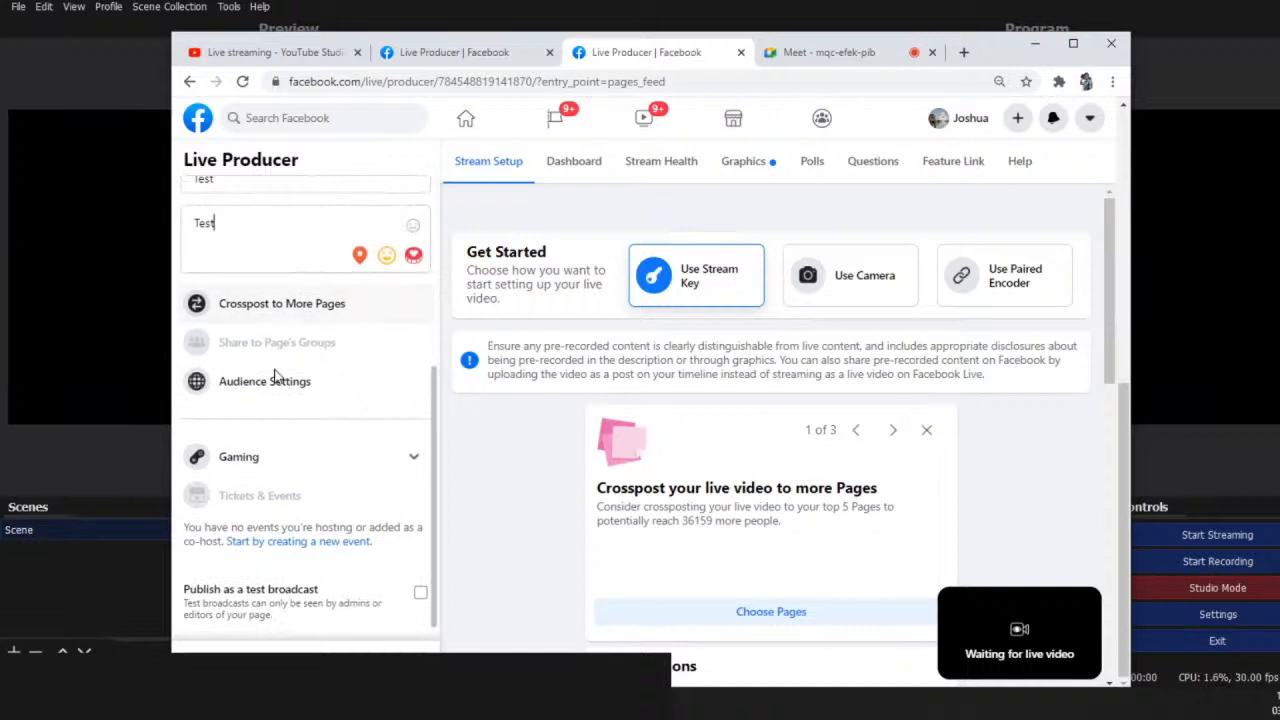
pyautogui.moveTo(1020, 646)
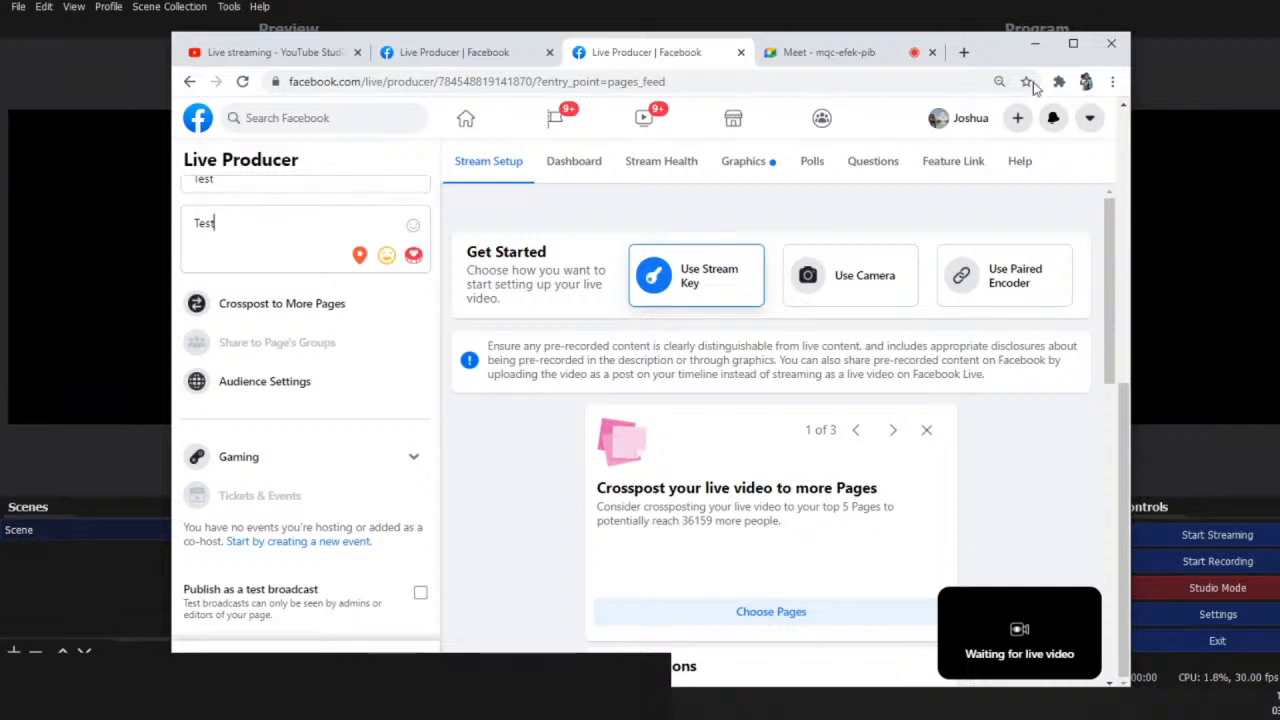
pyautogui.moveTo(1004, 54); pyautogui.dragTo(837, 61)
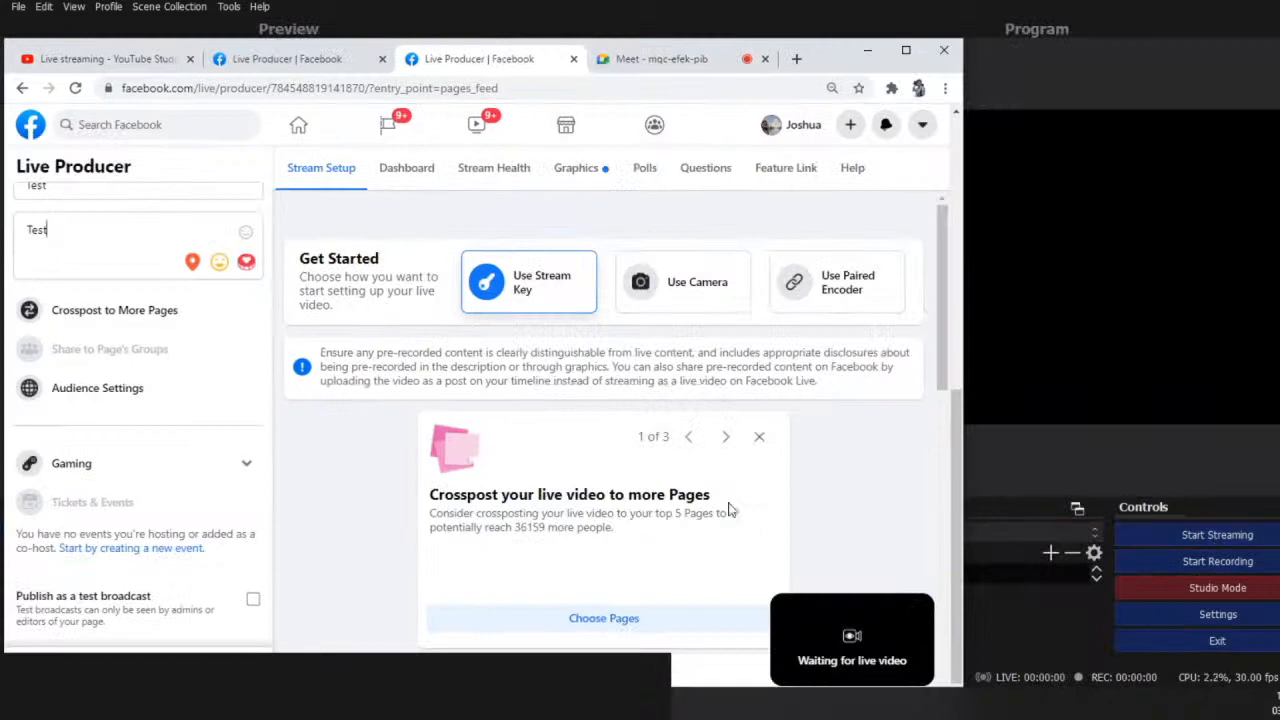
pyautogui.moveTo(837, 62); pyautogui.dragTo(916, 44)
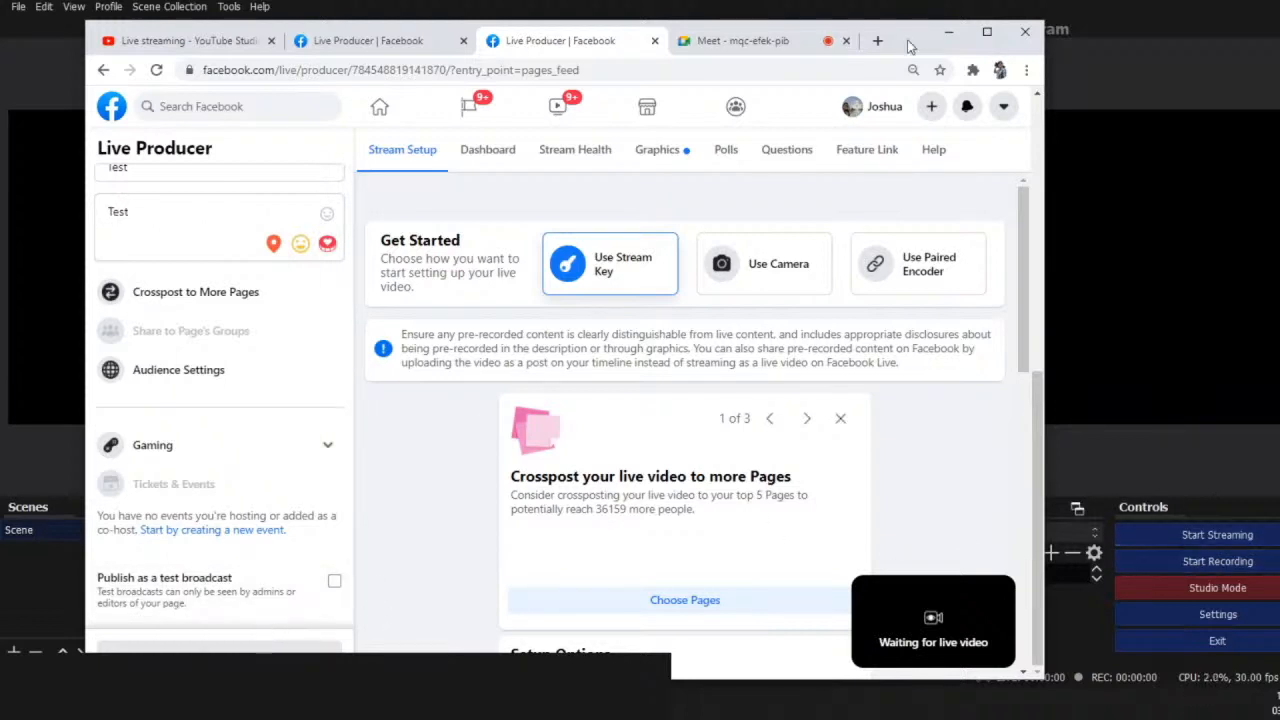
pyautogui.moveTo(908, 46); pyautogui.dragTo(970, 64)
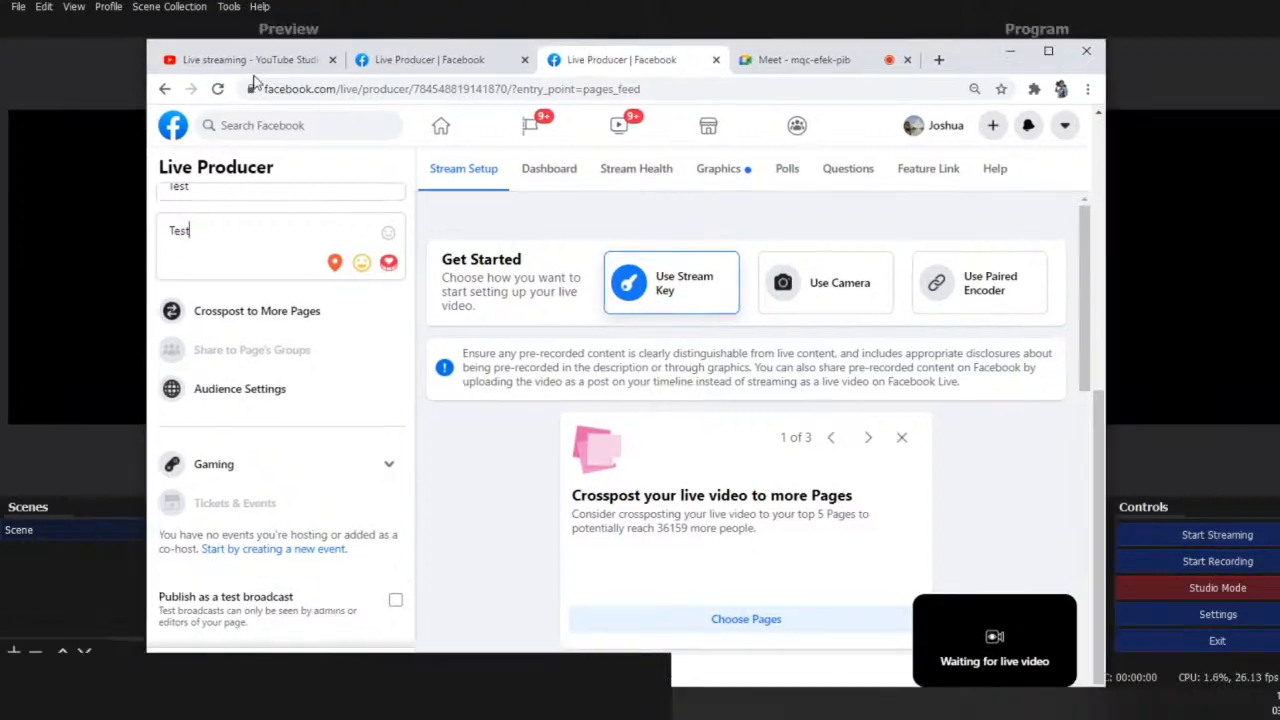
# Switch to YouTube Studio, open live streaming from the channel dashboard in a maximized window, and go to the Stream page.
pyautogui.click(250, 62)
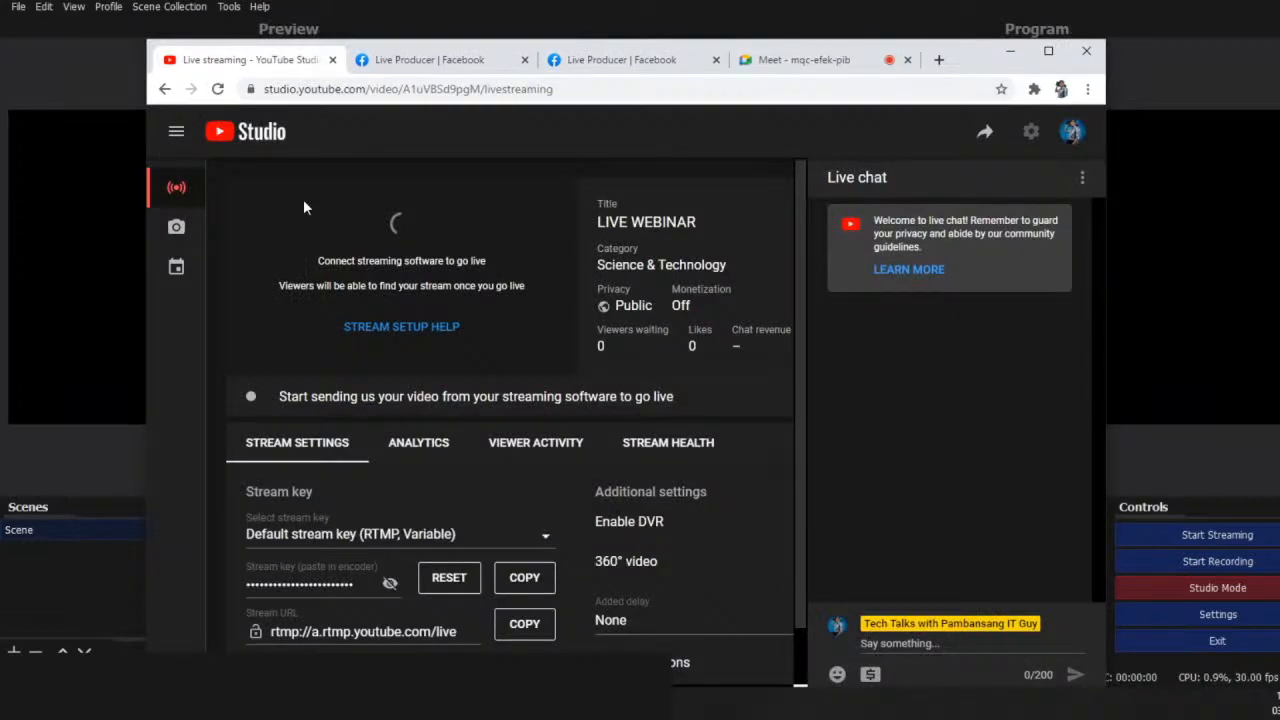
pyautogui.moveTo(975, 62); pyautogui.dragTo(985, 200)
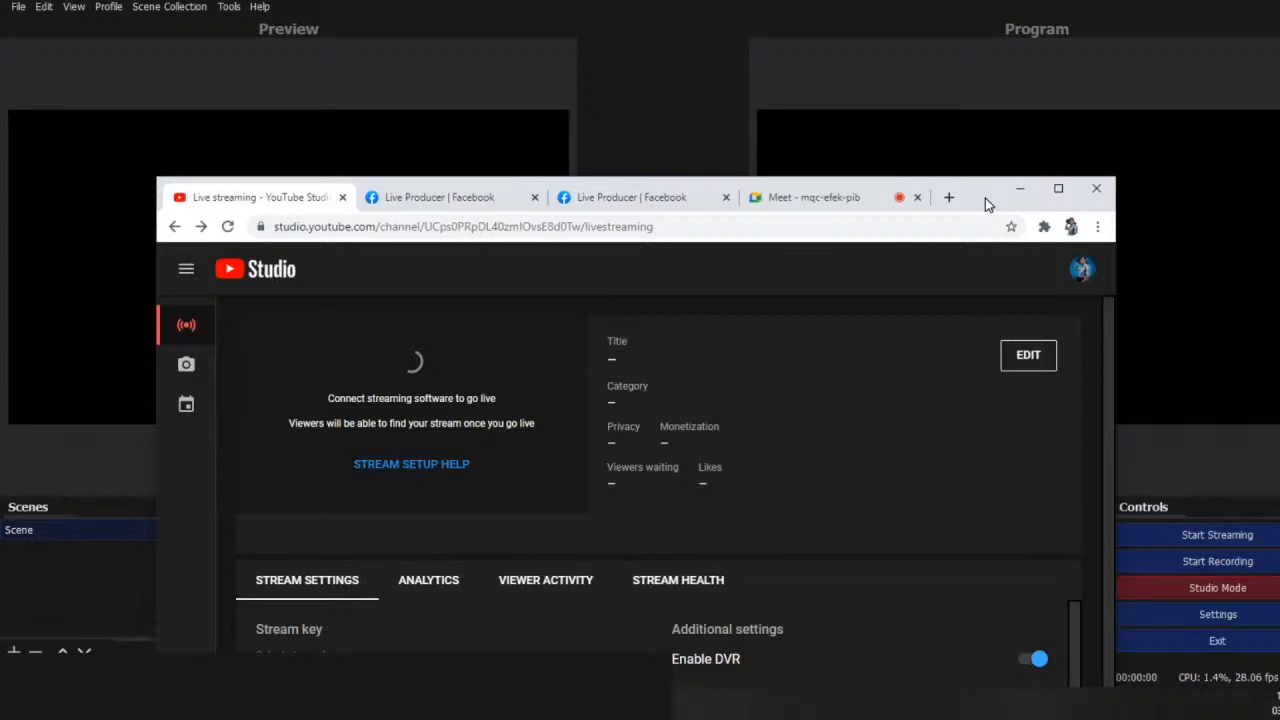
pyautogui.moveTo(985, 204); pyautogui.dragTo(1018, 182)
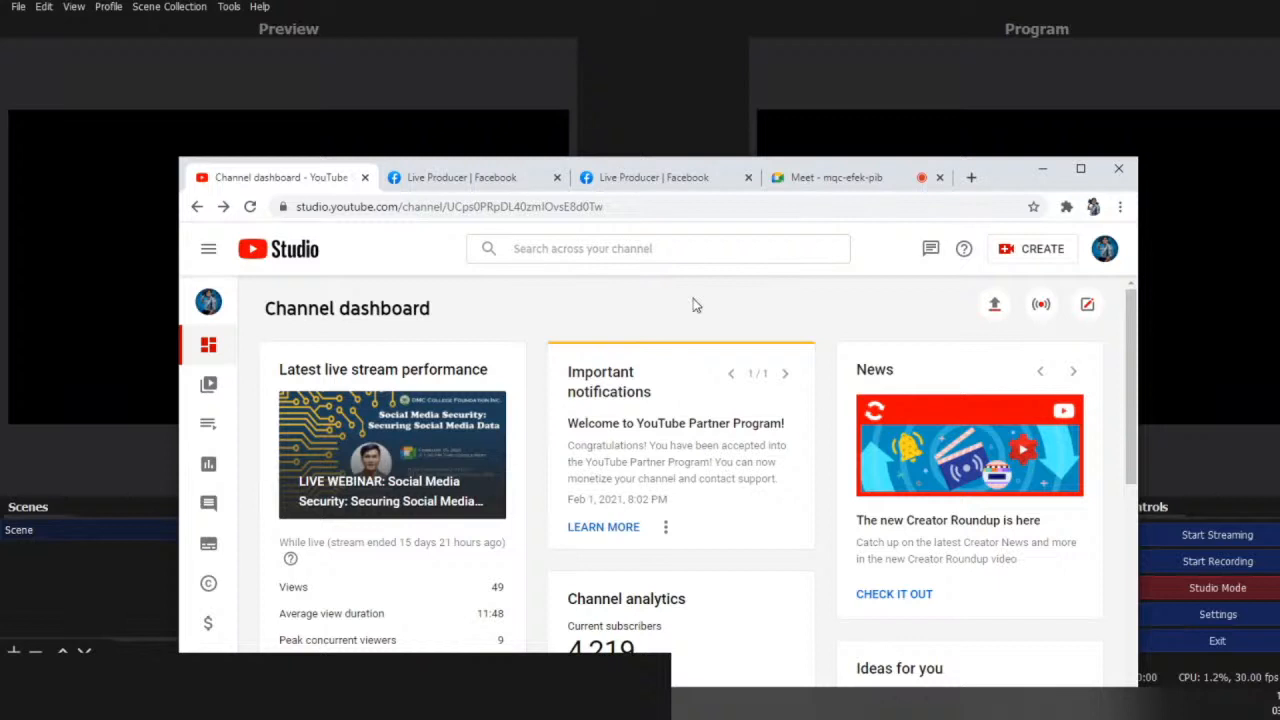
pyautogui.click(1041, 308)
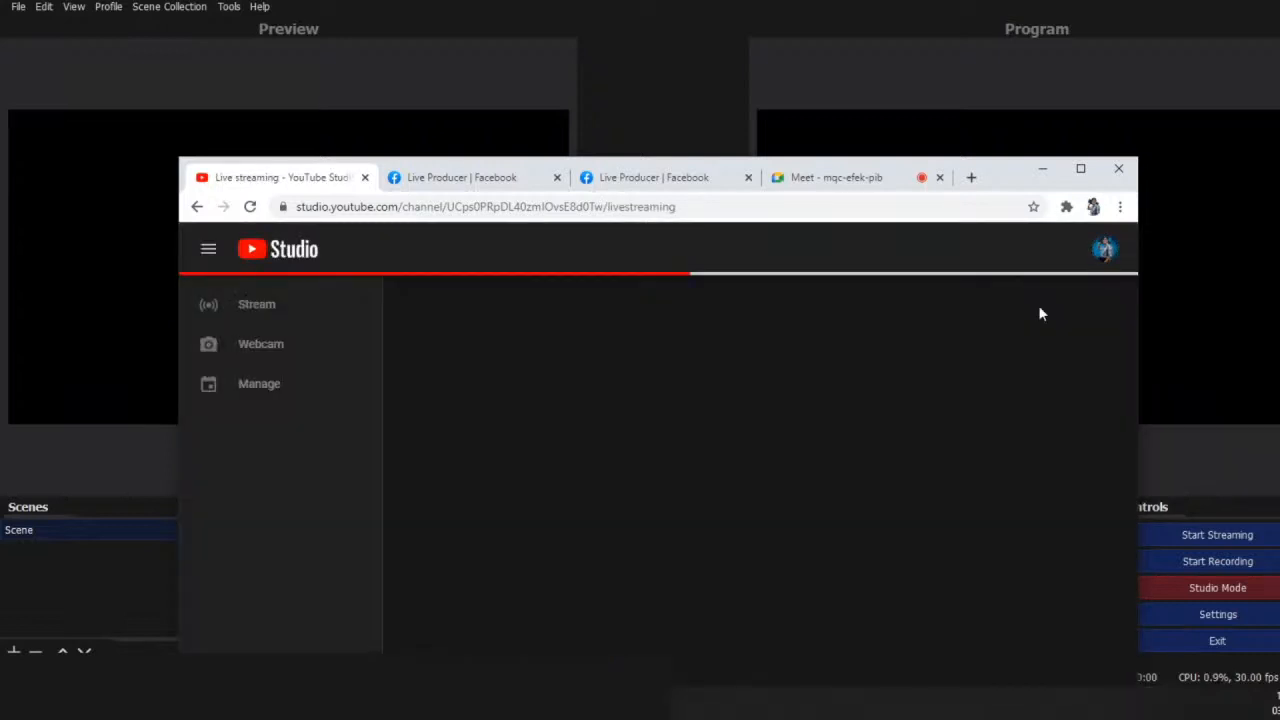
pyautogui.click(1081, 170)
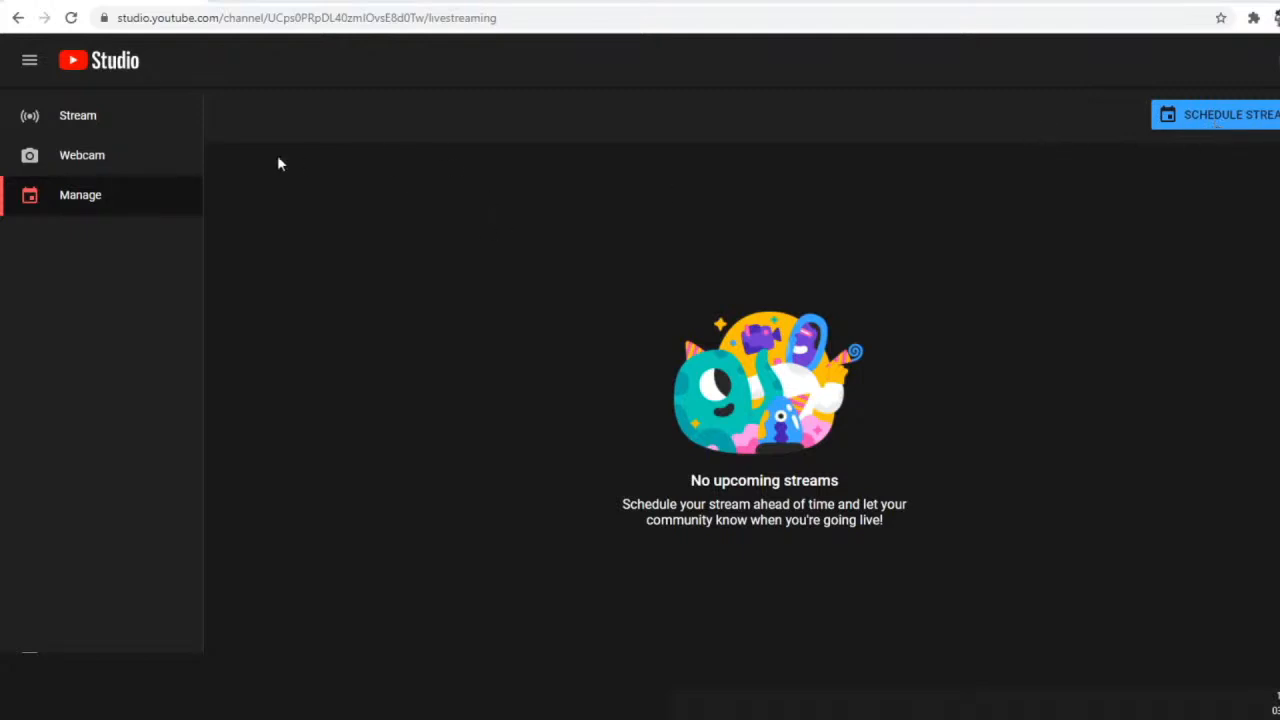
pyautogui.click(117, 116)
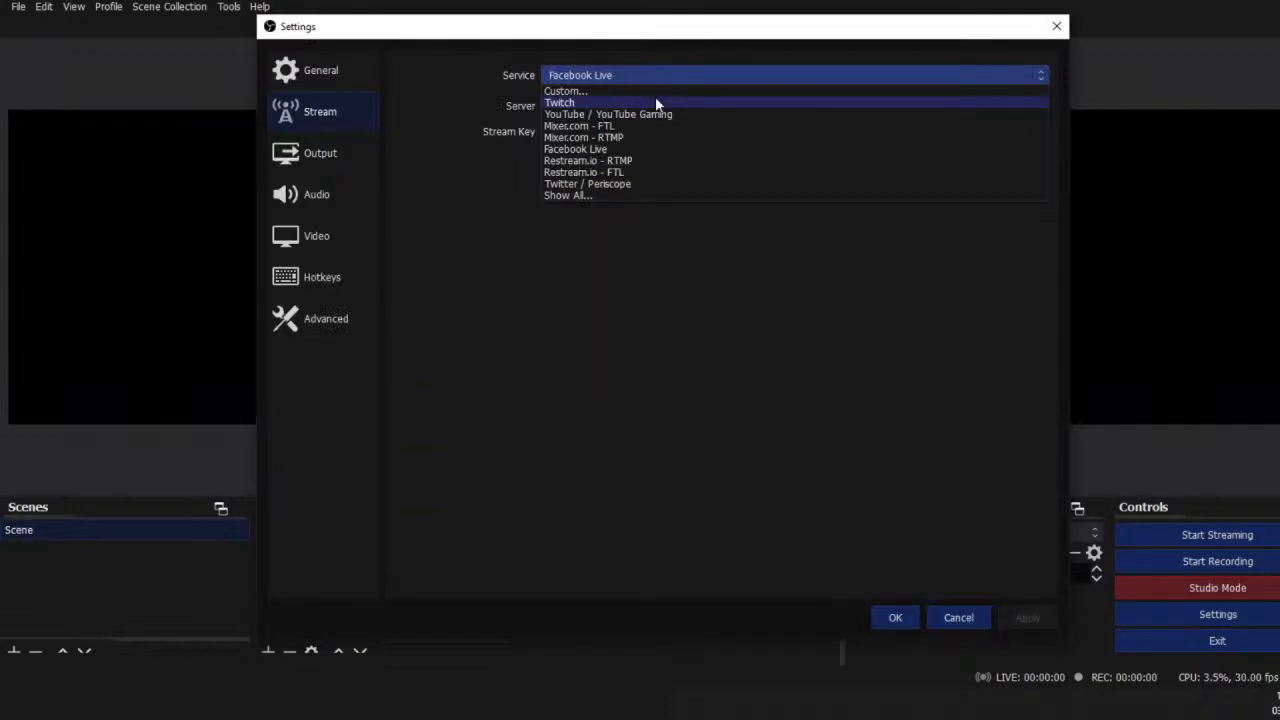
# Set the OBS Studio streaming service to YouTube / YouTube Gaming, enter the YouTube stream key, and save the settings.
pyautogui.click(660, 114)
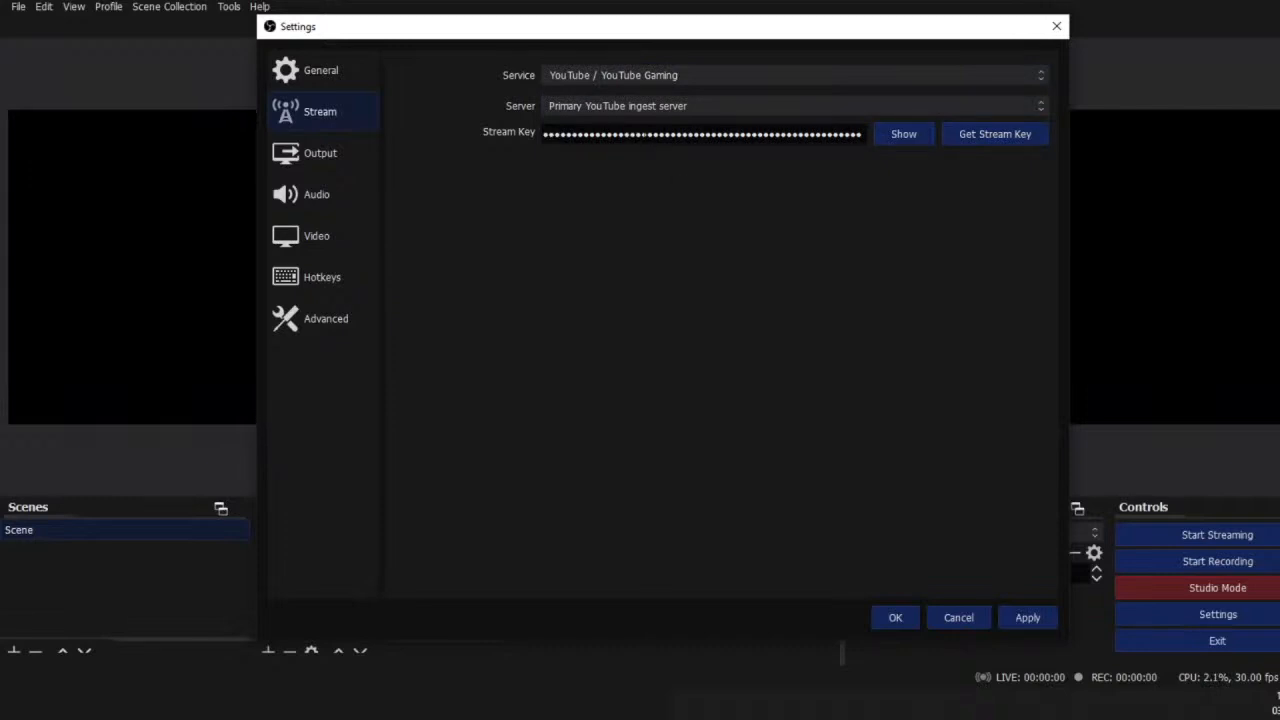
pyautogui.hotkey('ctrl', 'z')
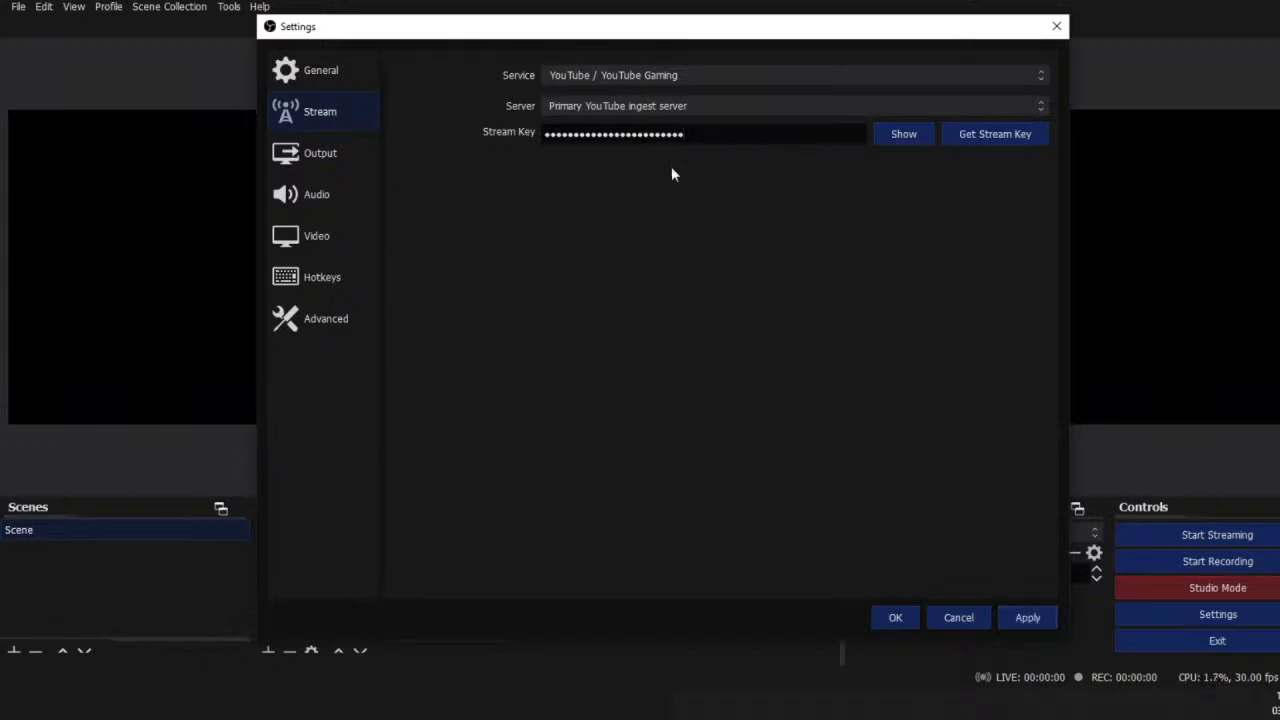
pyautogui.click(677, 76)
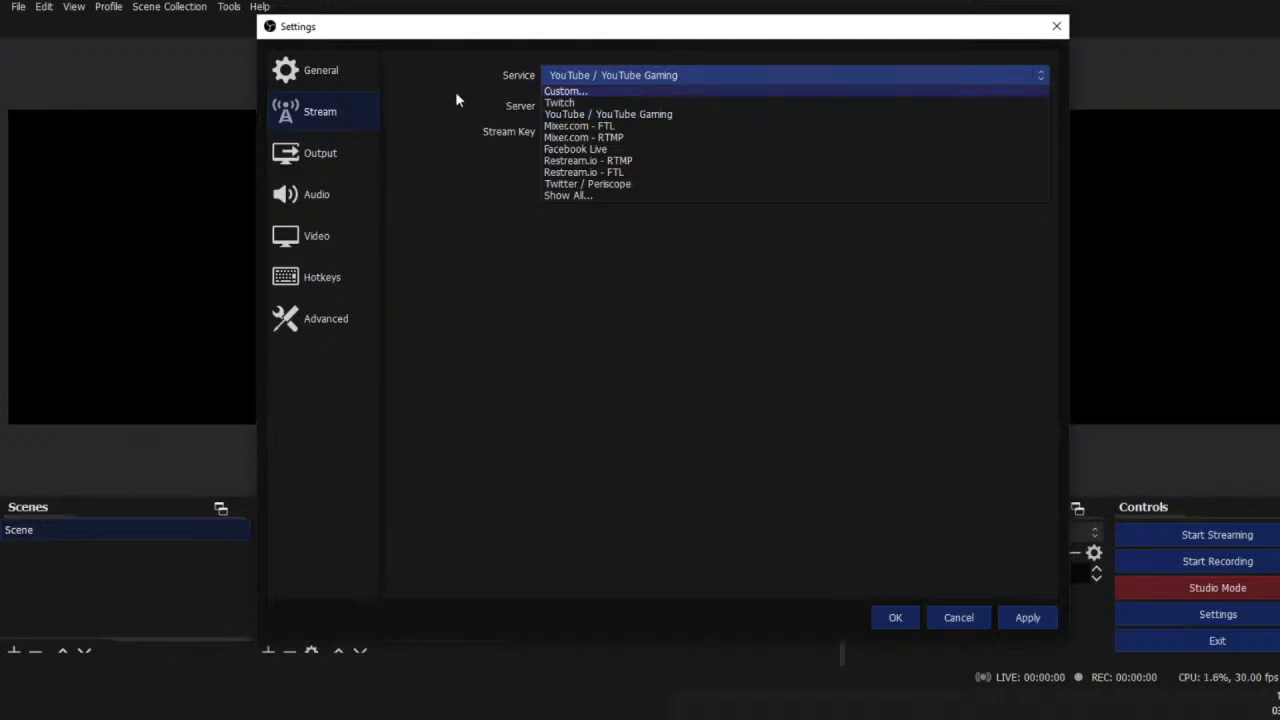
pyautogui.click(611, 114)
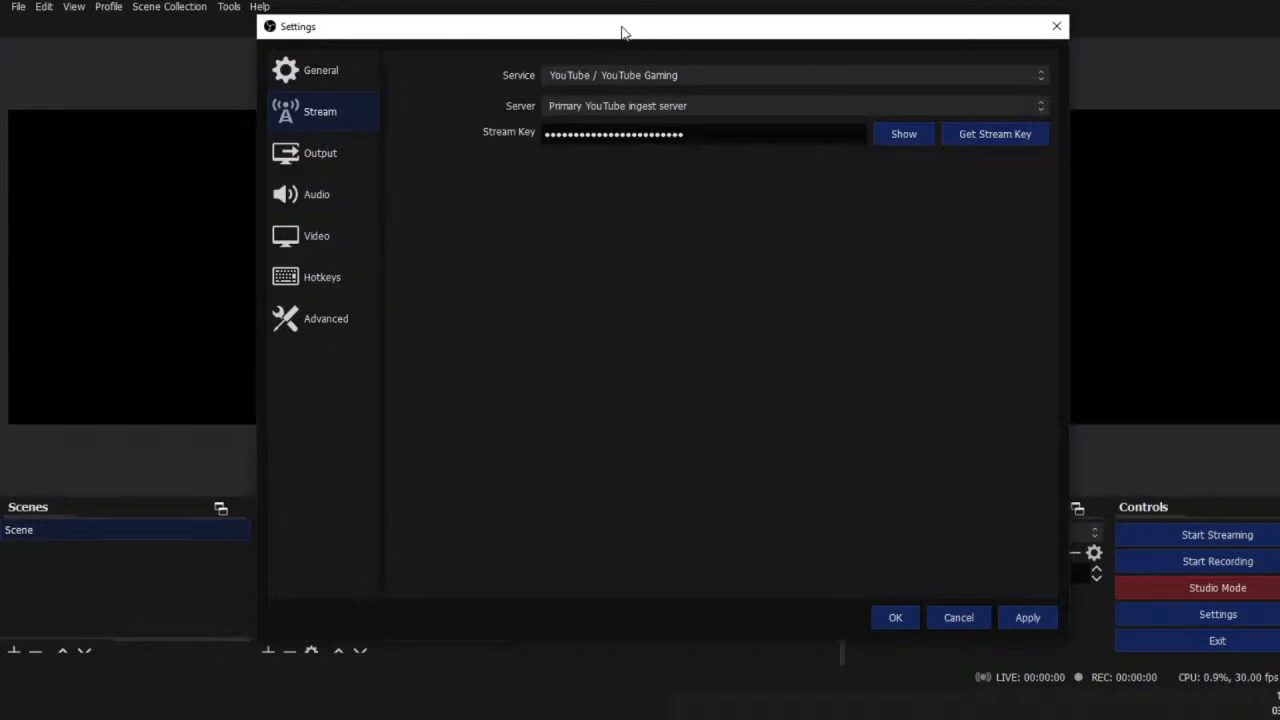
pyautogui.moveTo(623, 29); pyautogui.dragTo(612, 55)
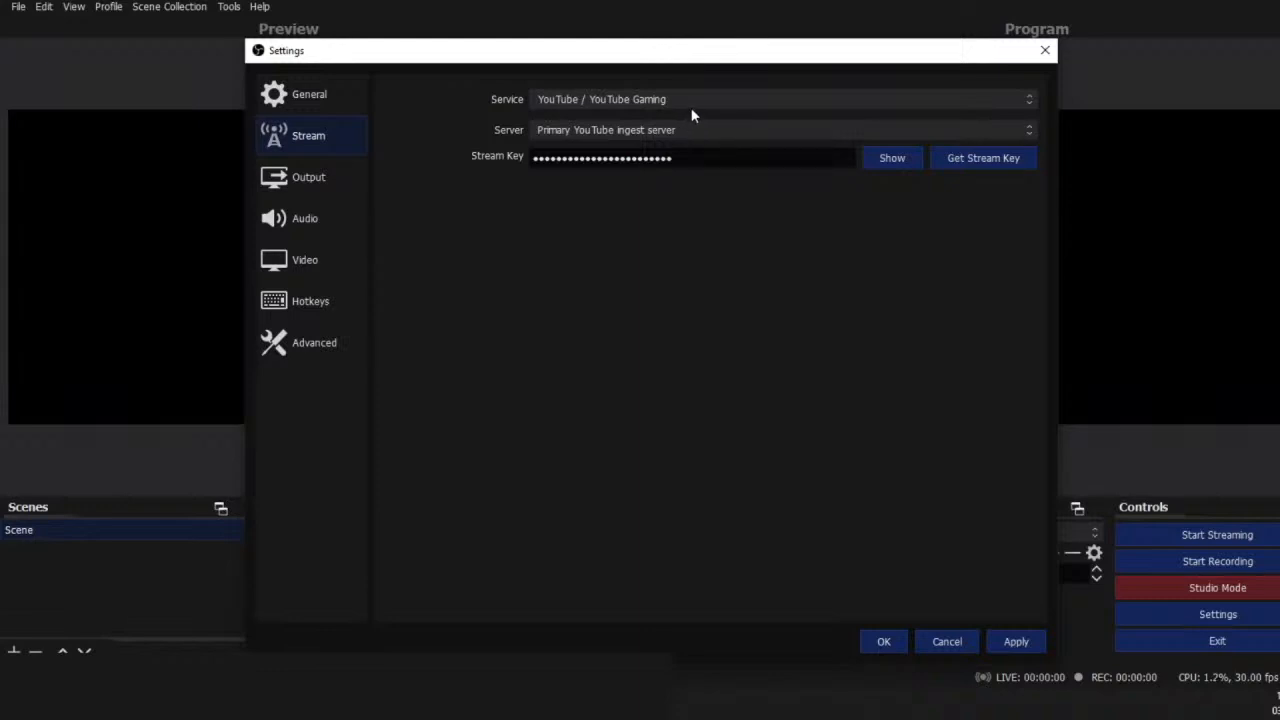
pyautogui.moveTo(698, 54); pyautogui.dragTo(617, 52)
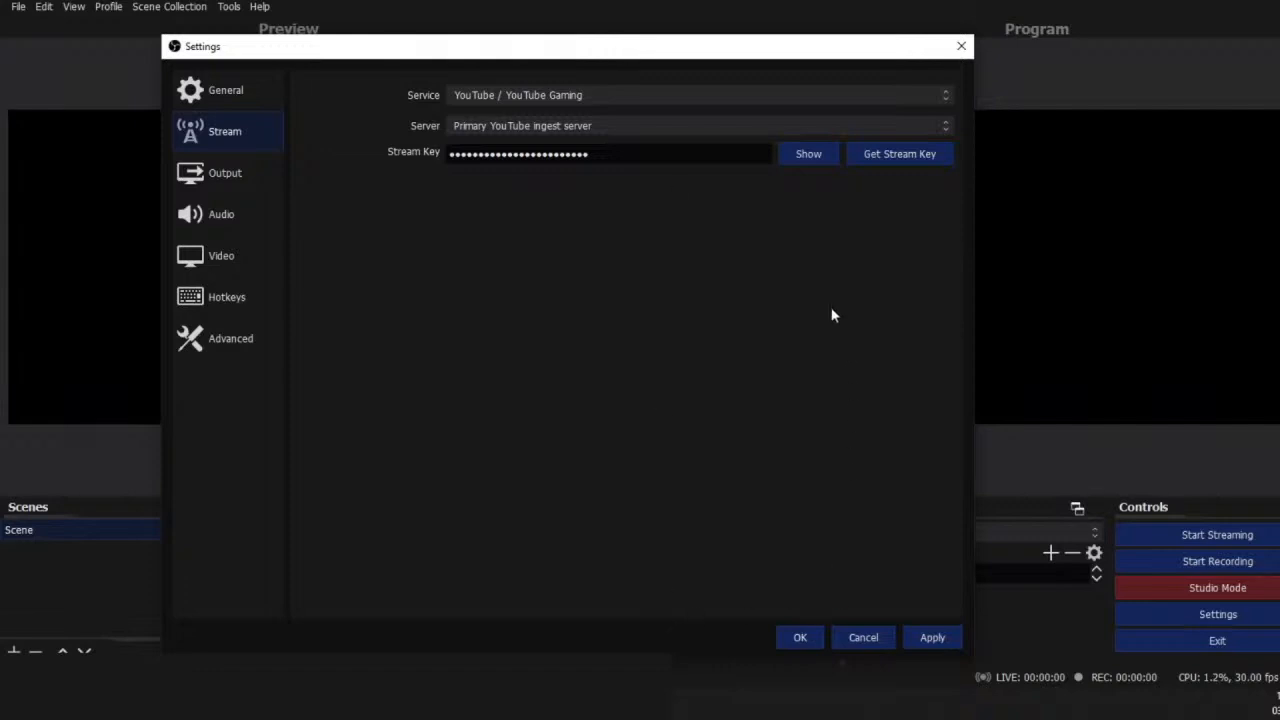
pyautogui.click(939, 637)
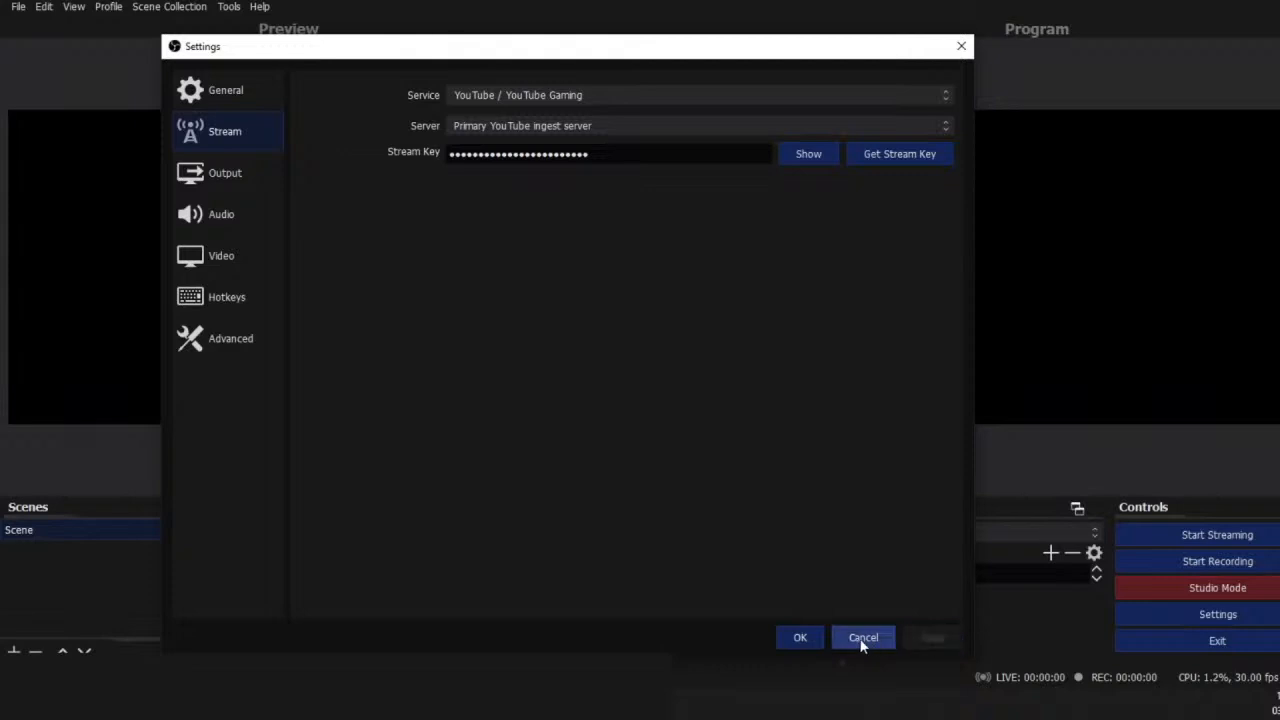
pyautogui.click(808, 637)
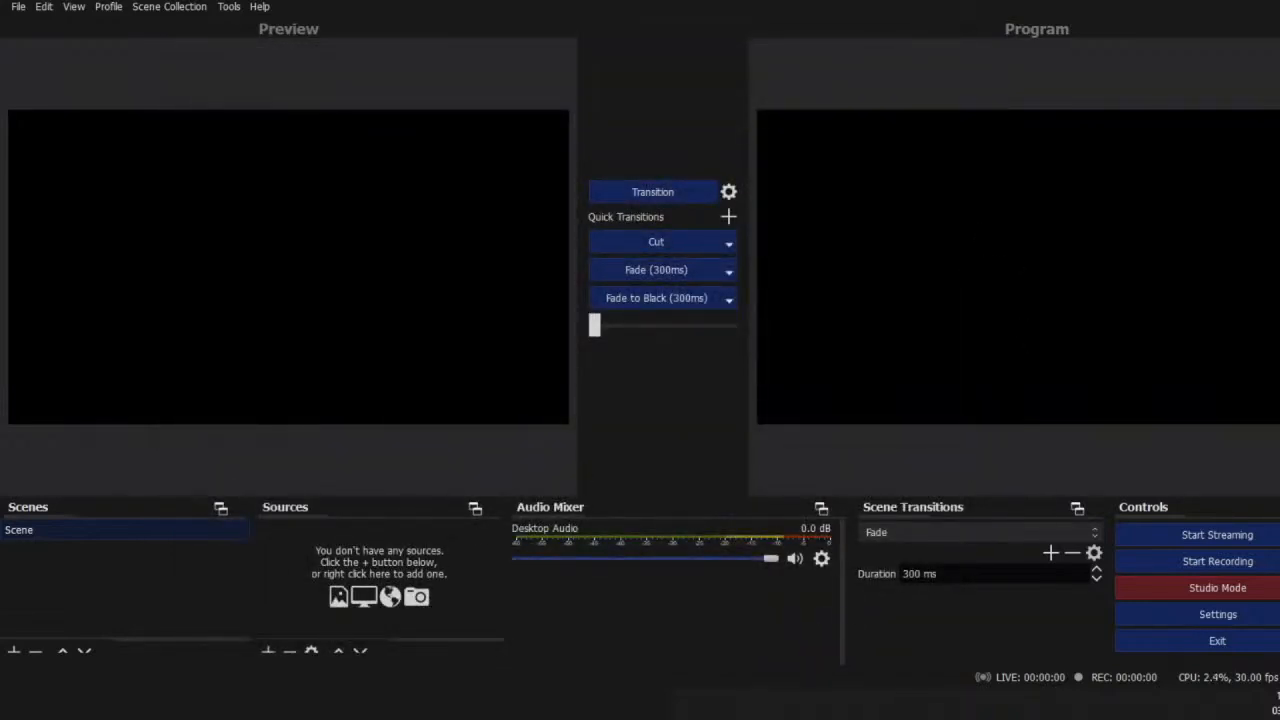
# Return to the YouTube Studio live stream page and examine its stream settings and the status line about sending video.
pyautogui.moveTo(182, 703)
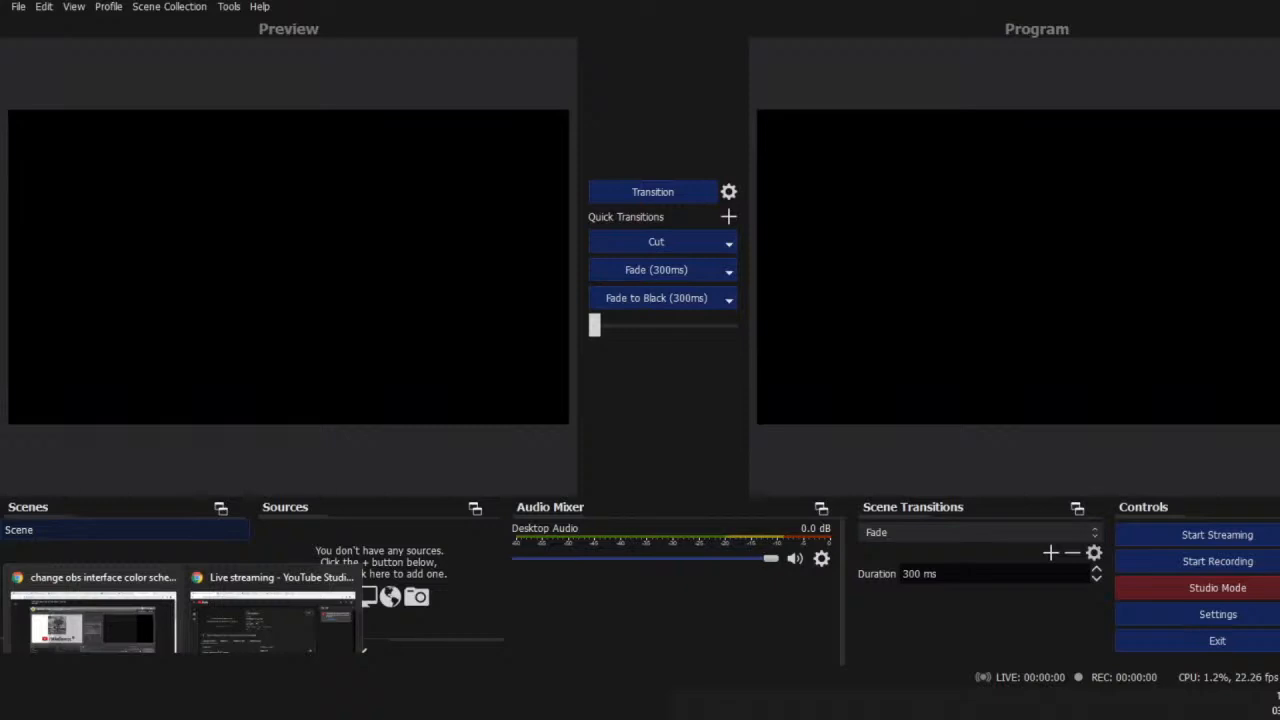
pyautogui.click(340, 620)
pyautogui.scroll(-1, 278, 427)
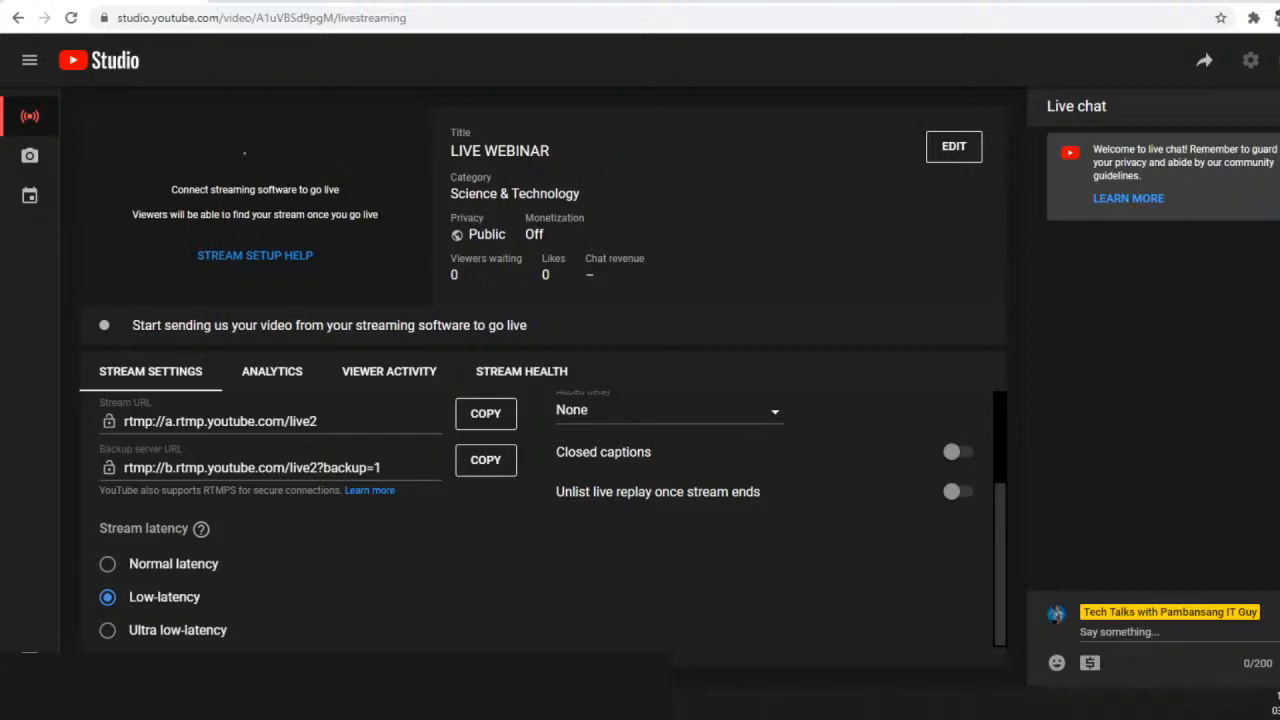
pyautogui.moveTo(130, 325); pyautogui.dragTo(539, 338)
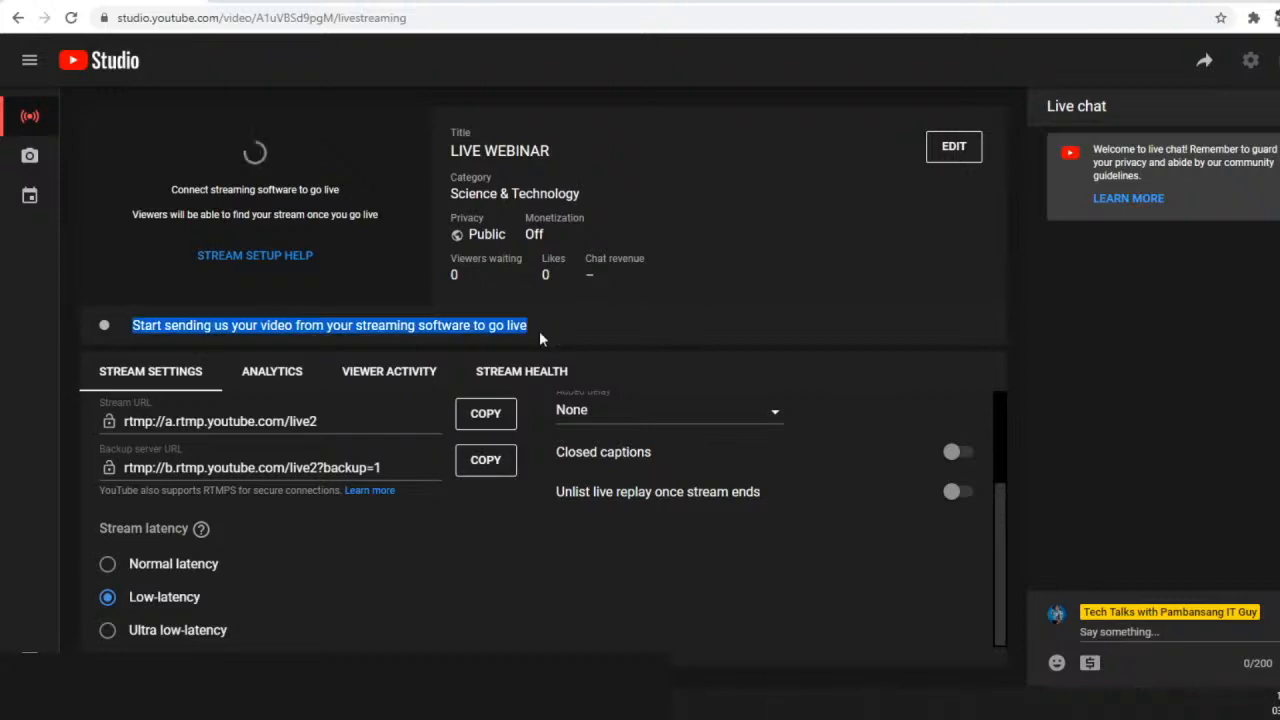
pyautogui.click(539, 336)
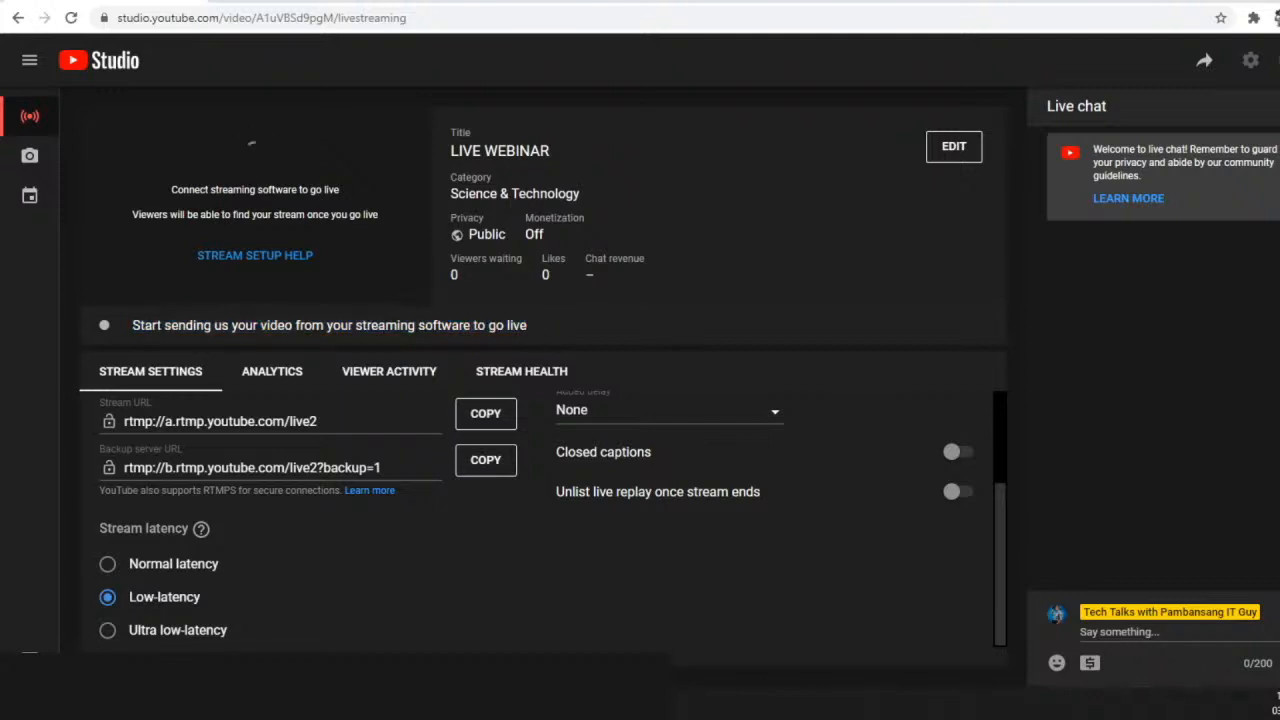
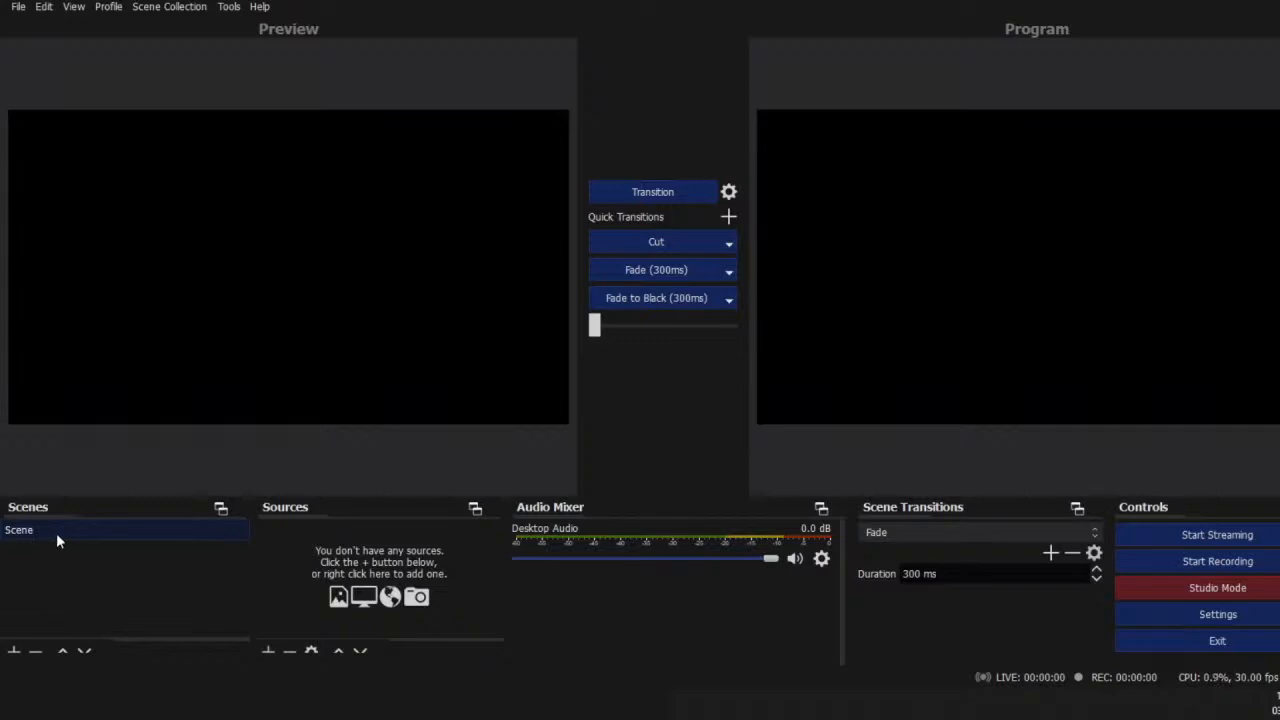
# Rename the existing scene to "Stand by" in OBS Studio.
pyautogui.rightClick(56, 533)
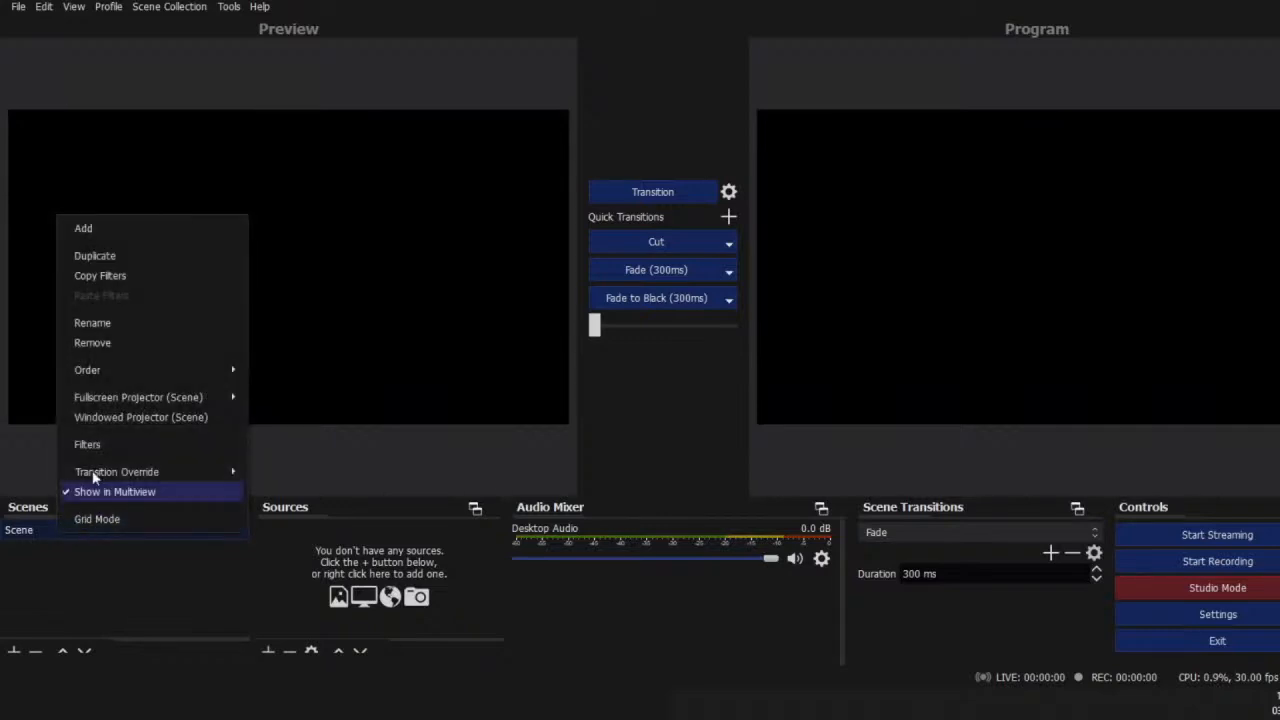
pyautogui.click(37, 573)
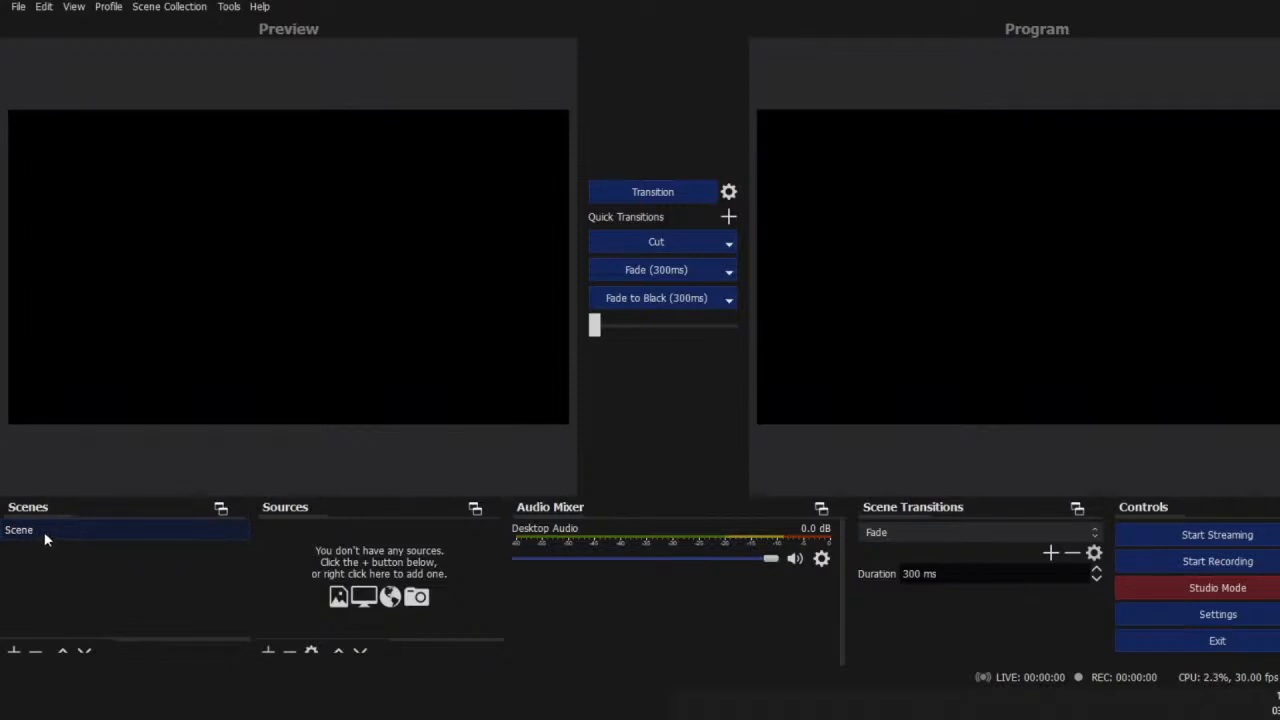
pyautogui.rightClick(44, 539)
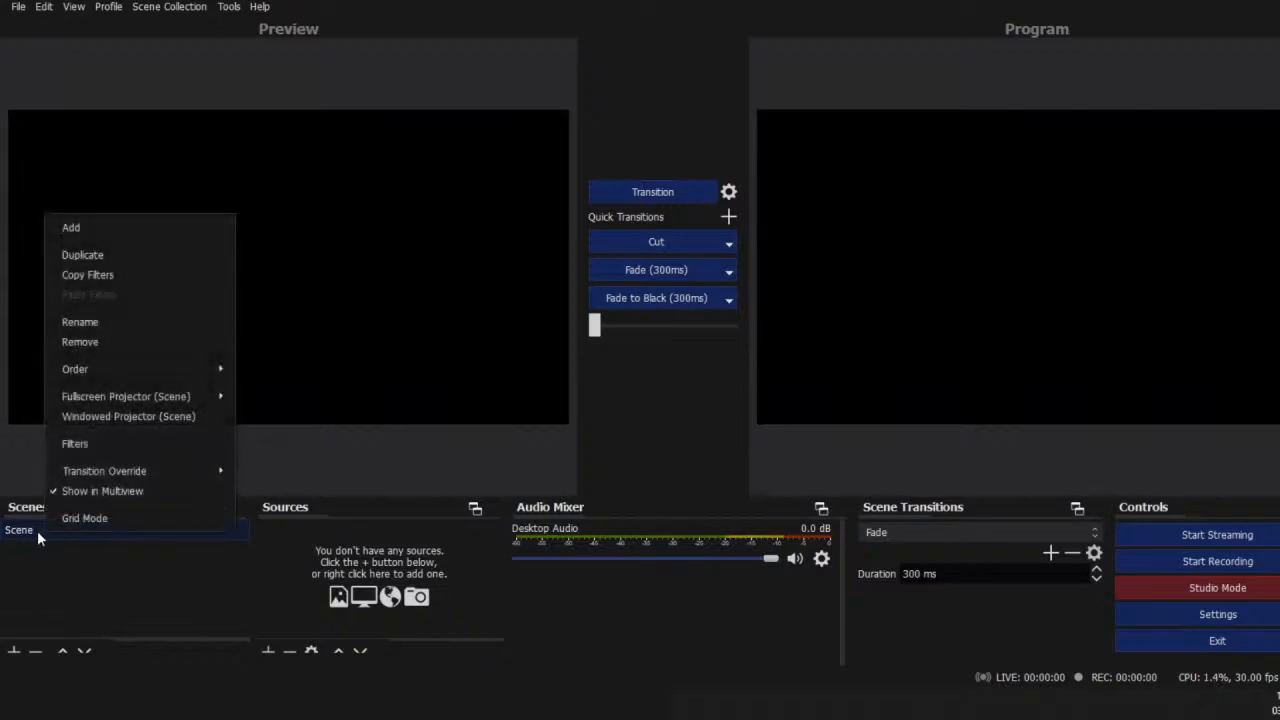
pyautogui.click(80, 322)
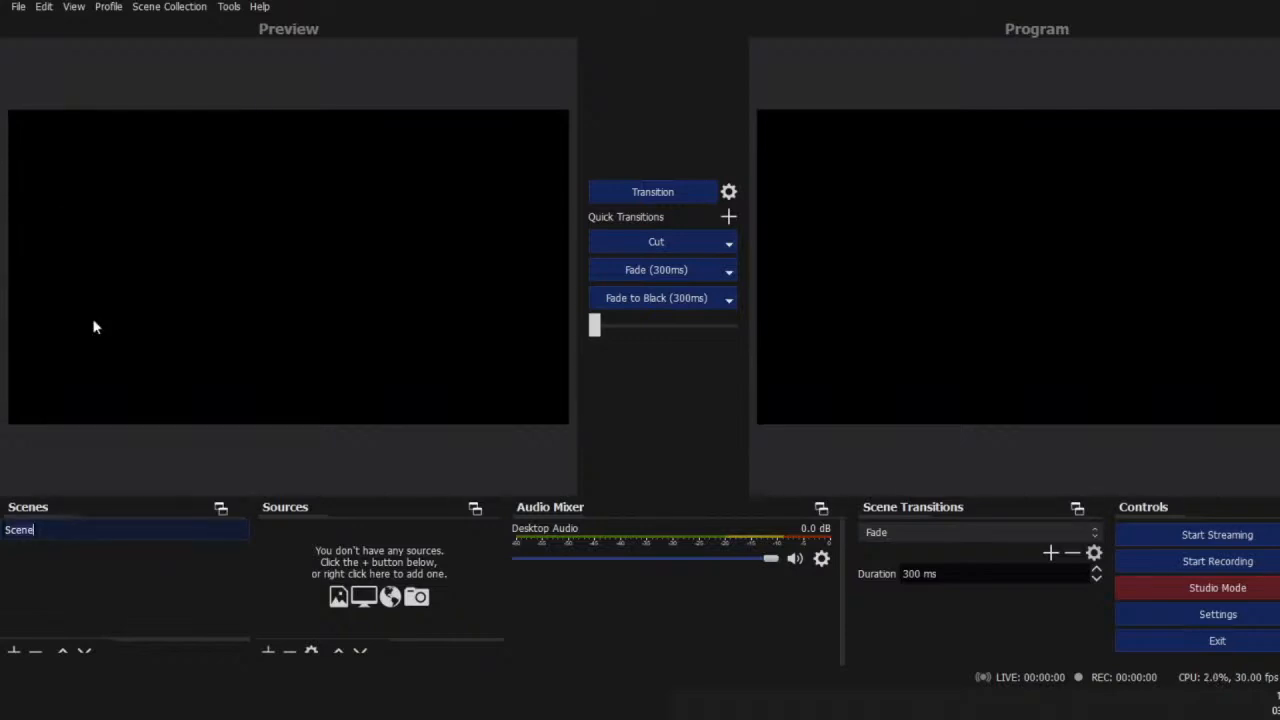
pyautogui.press('Return')
pyautogui.write('Stand by')
pyautogui.press('Return')
pyautogui.rightClick(74, 532)
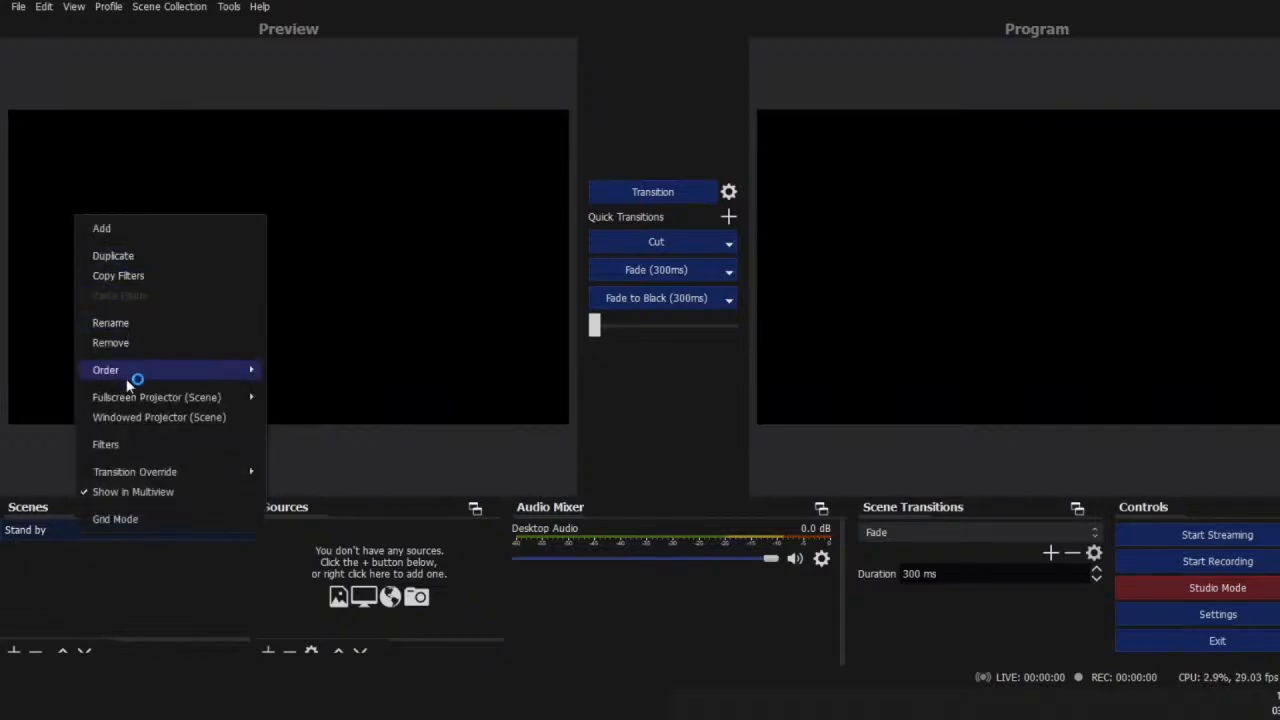
pyautogui.click(56, 536)
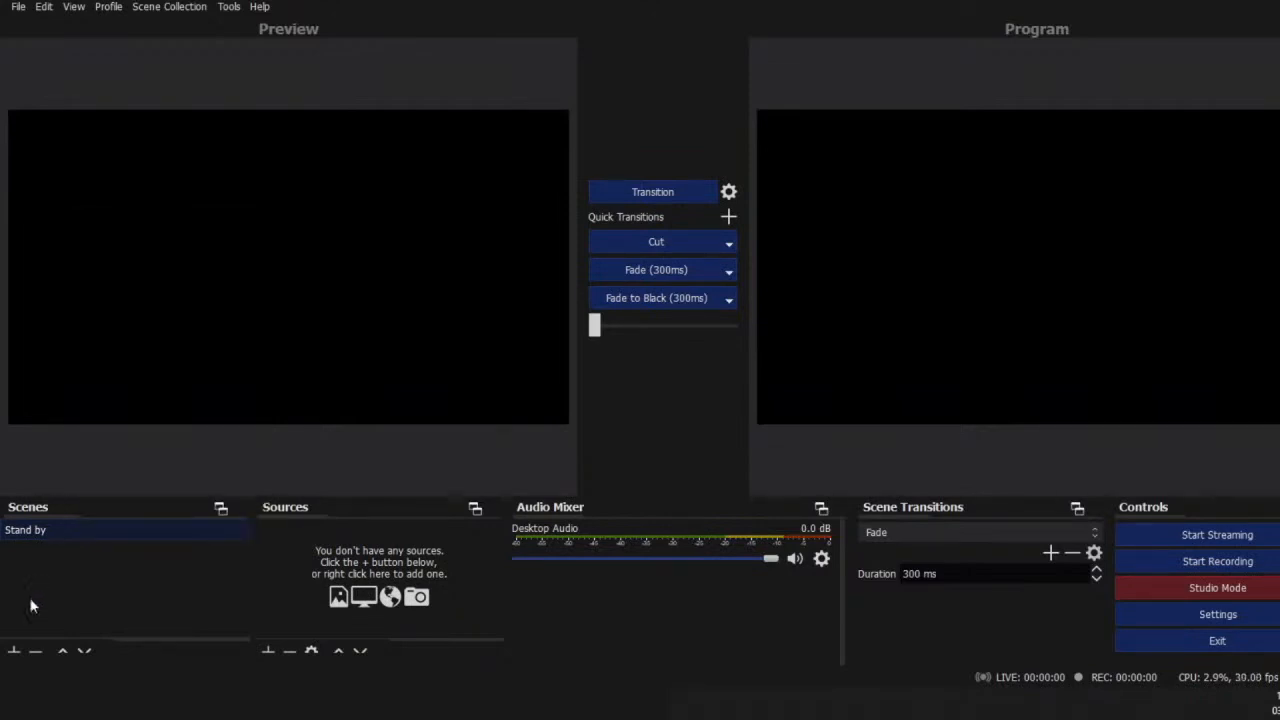
# Add a second scene named "Main" and move it above the "Stand by" scene.
pyautogui.click(14, 650)
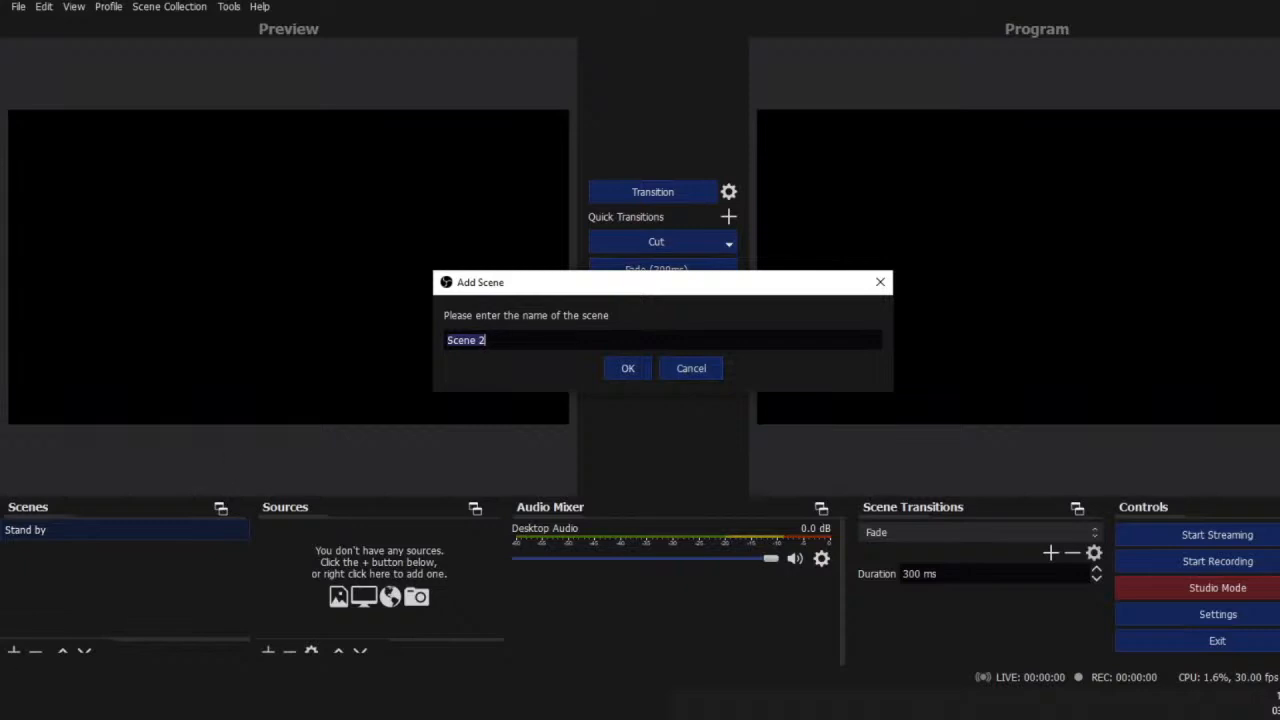
pyautogui.click(691, 368)
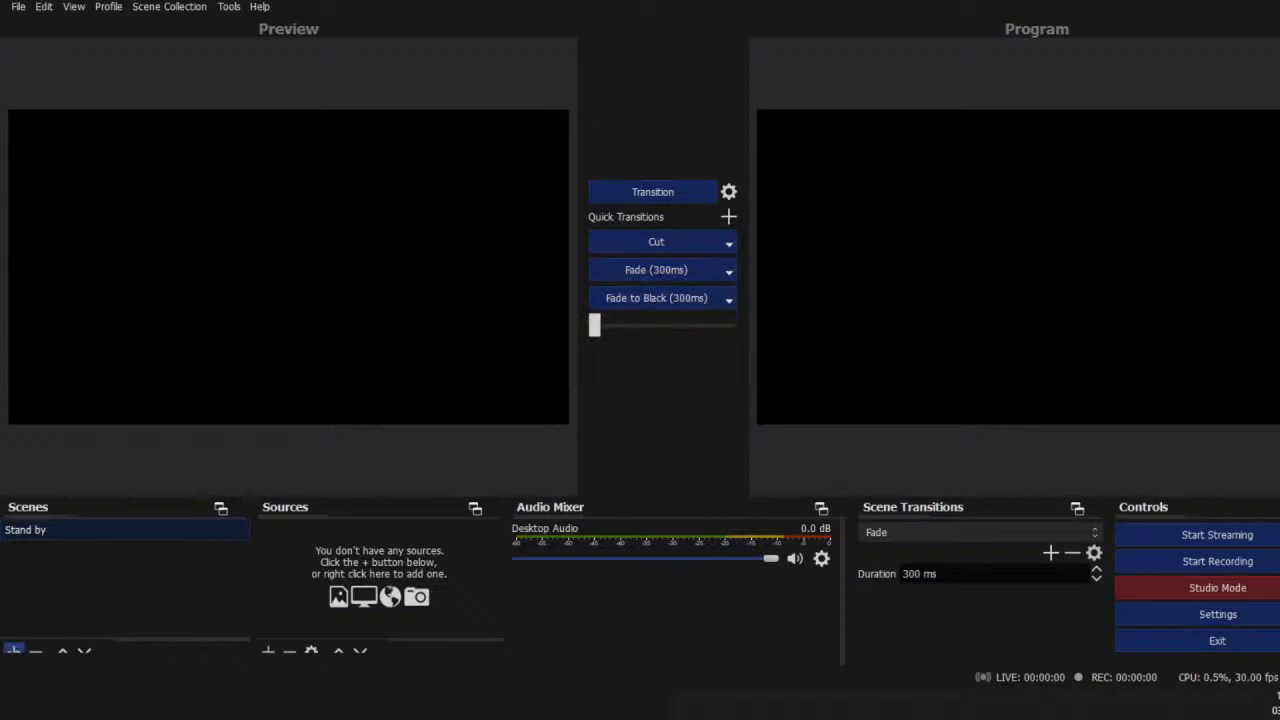
pyautogui.click(14, 651)
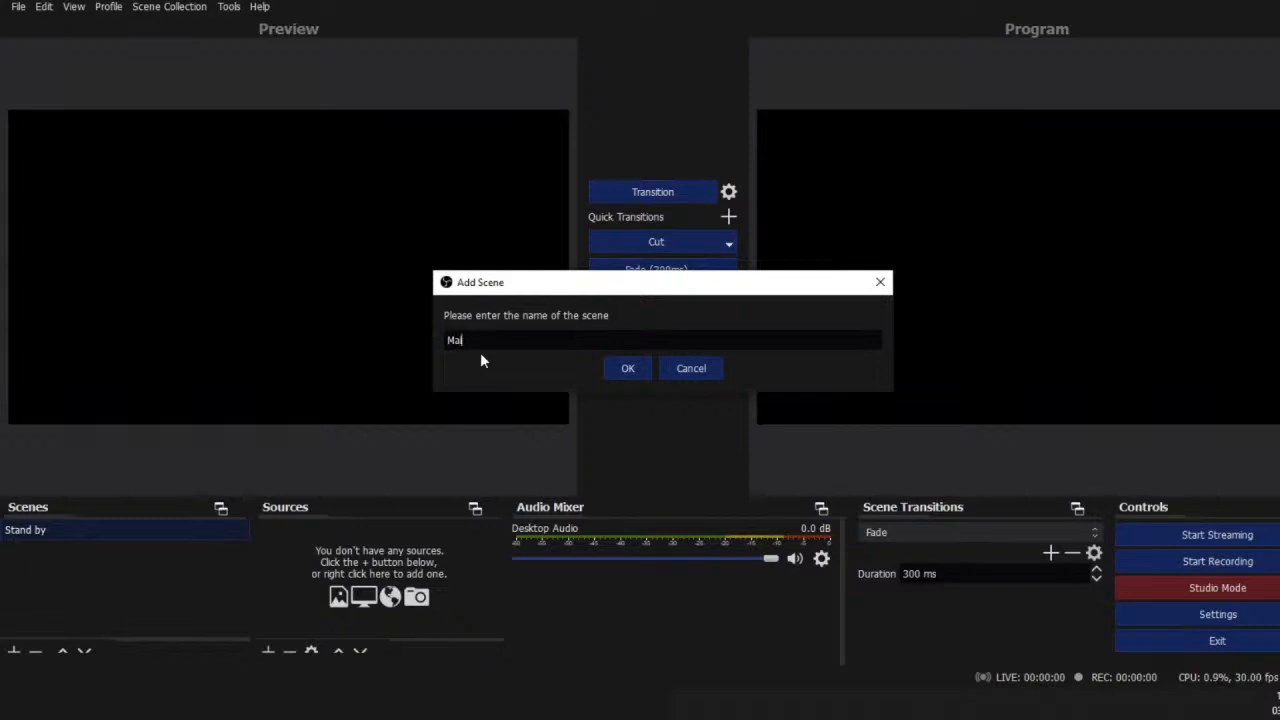
pyautogui.click(629, 369)
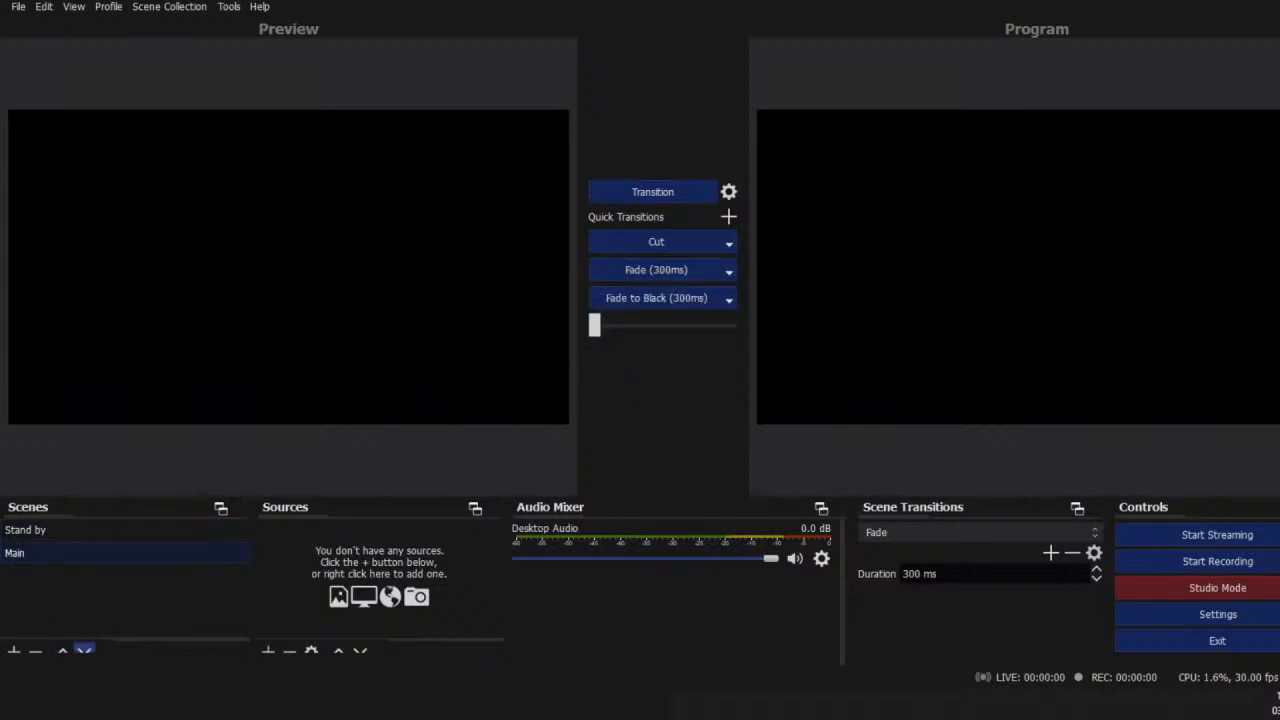
pyautogui.click(62, 650)
pyautogui.click(85, 650)
pyautogui.click(62, 650)
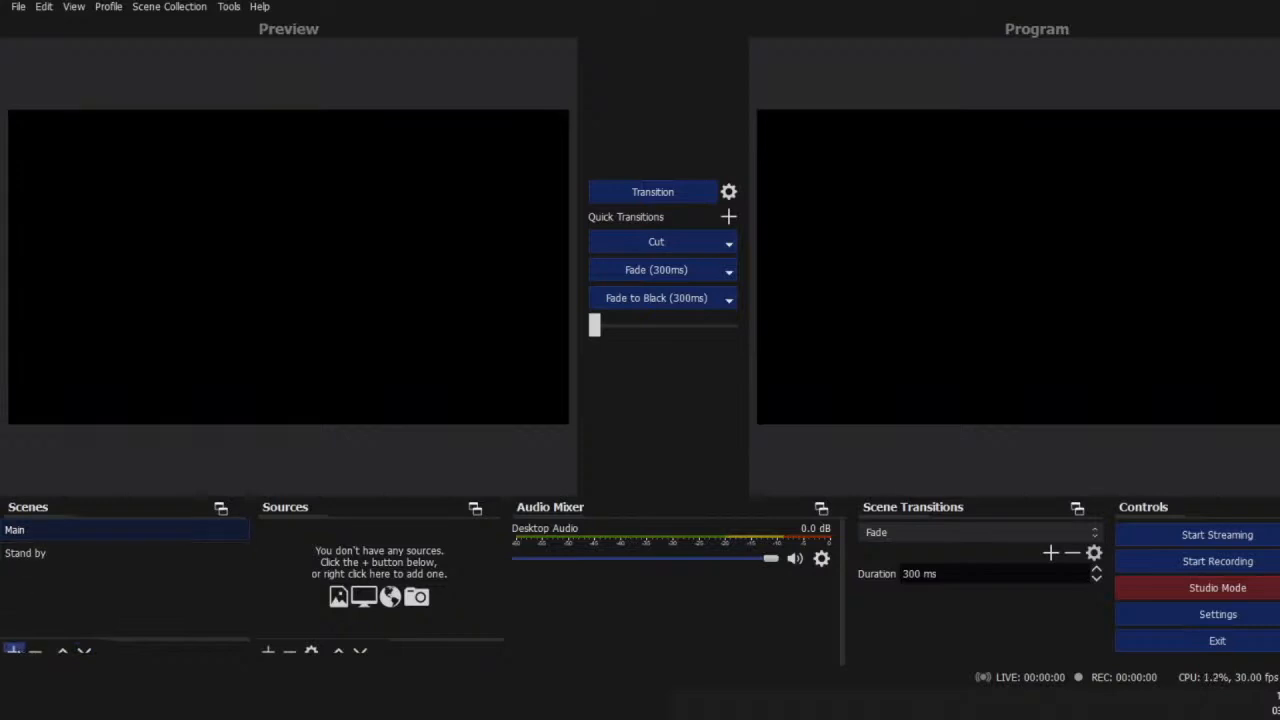
# Add a scene named "End credits" and remove it from the scene list again.
pyautogui.click(14, 651)
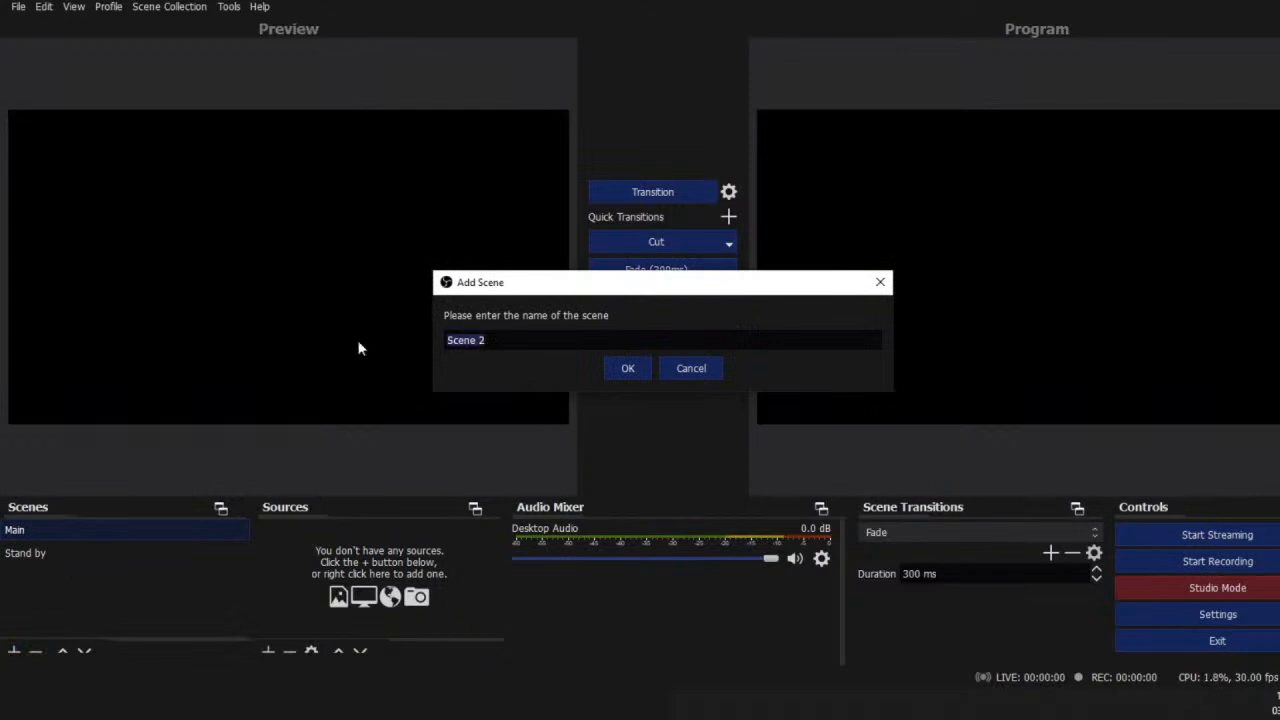
pyautogui.write('End credits')
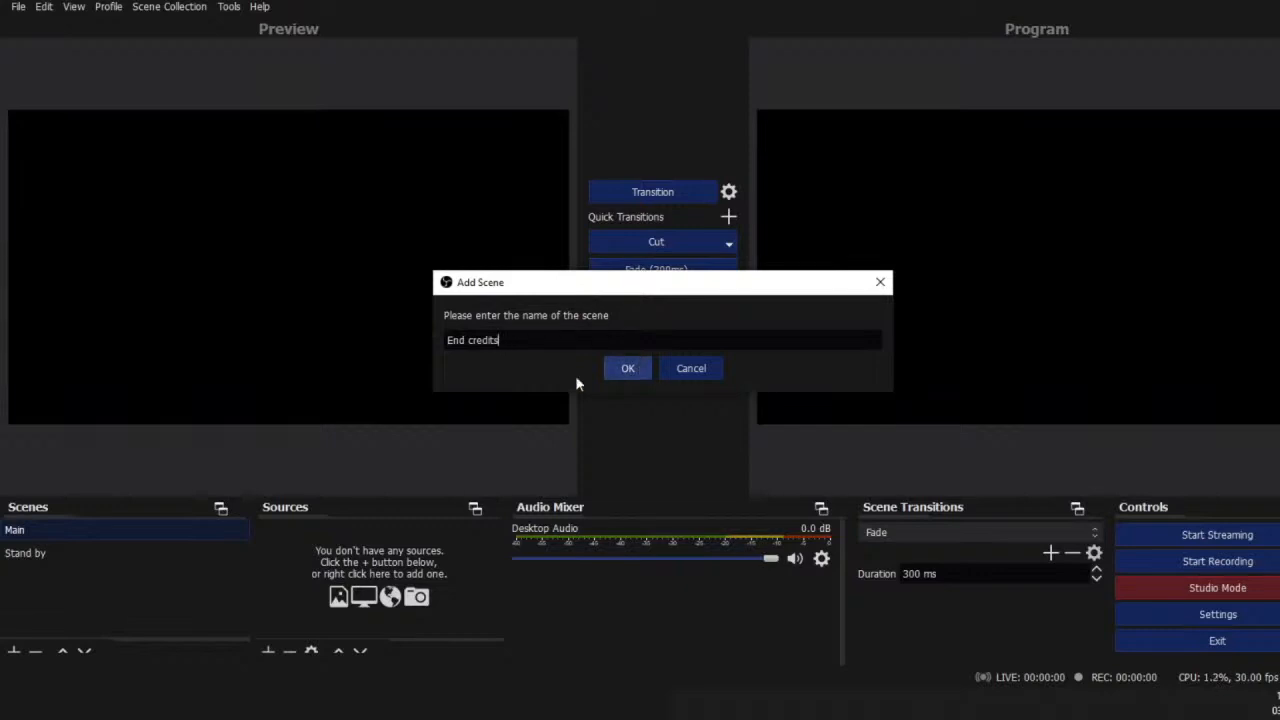
pyautogui.click(630, 370)
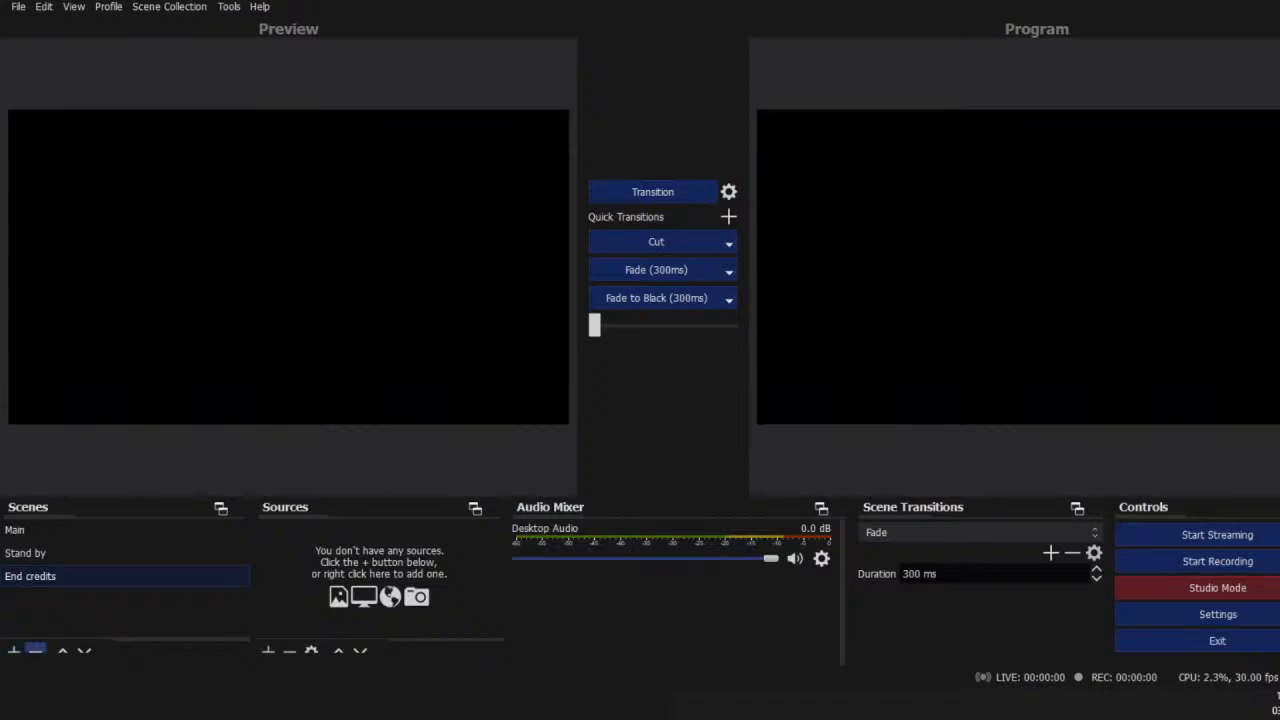
pyautogui.click(35, 651)
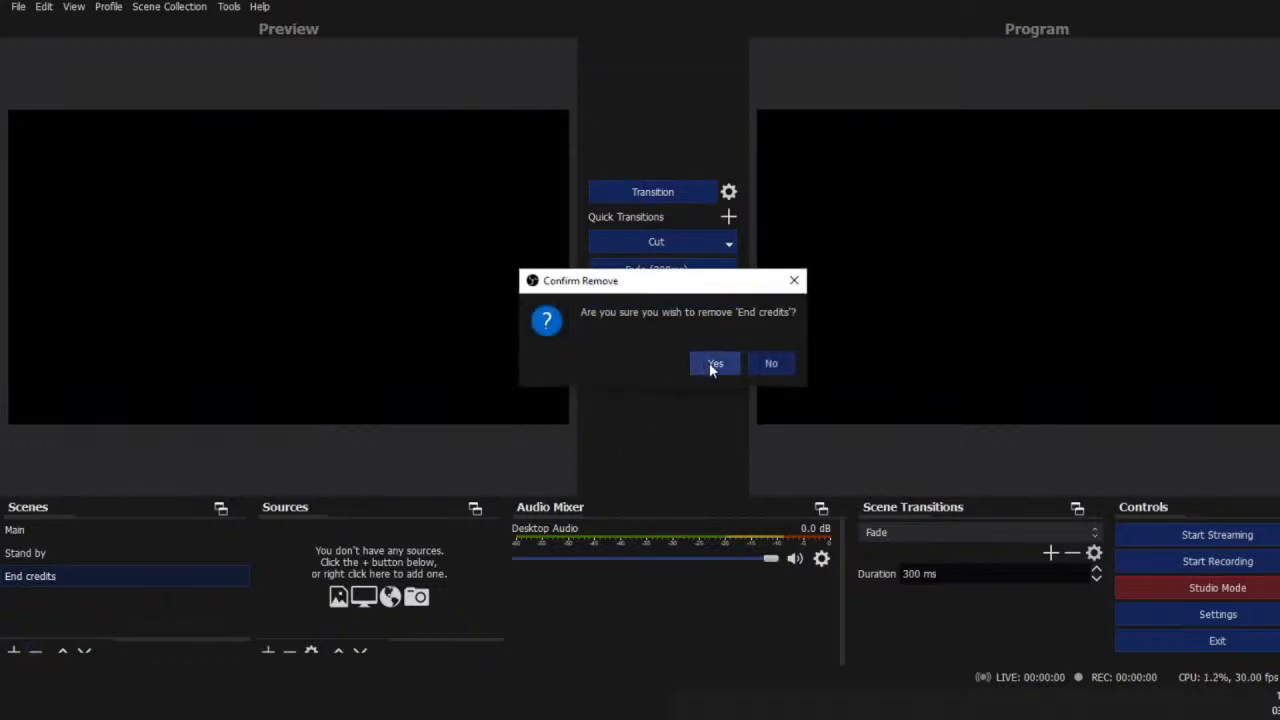
pyautogui.click(711, 366)
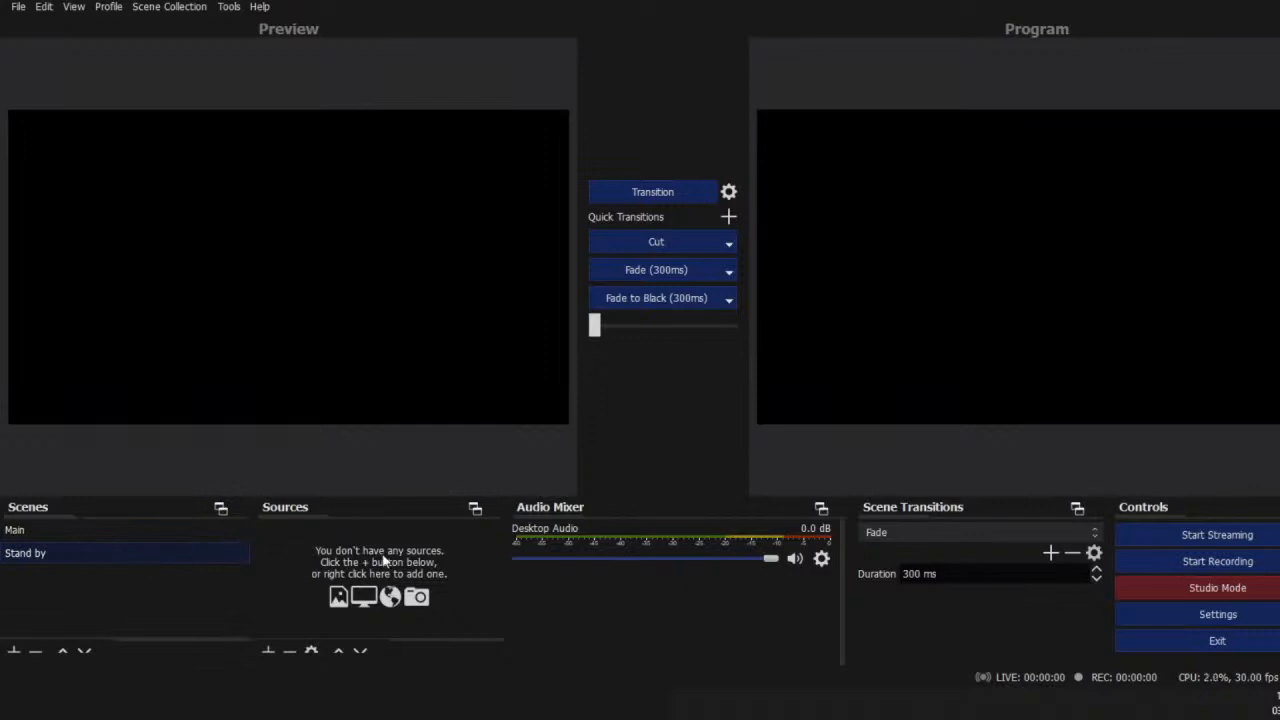
# Add an Audio Input Capture source to the Main scene, choose Microphone (HUAWEI USB-C HEADSET) as its device, and leave its properties.
pyautogui.click(222, 533)
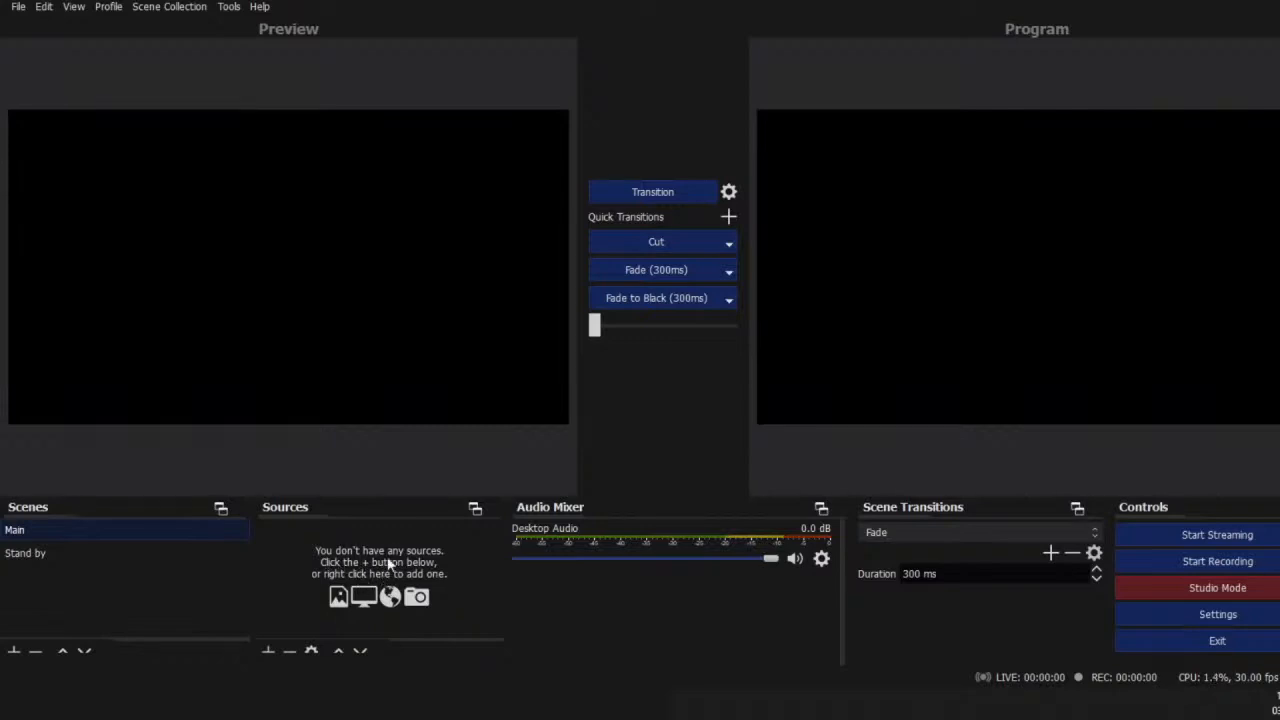
pyautogui.click(267, 651)
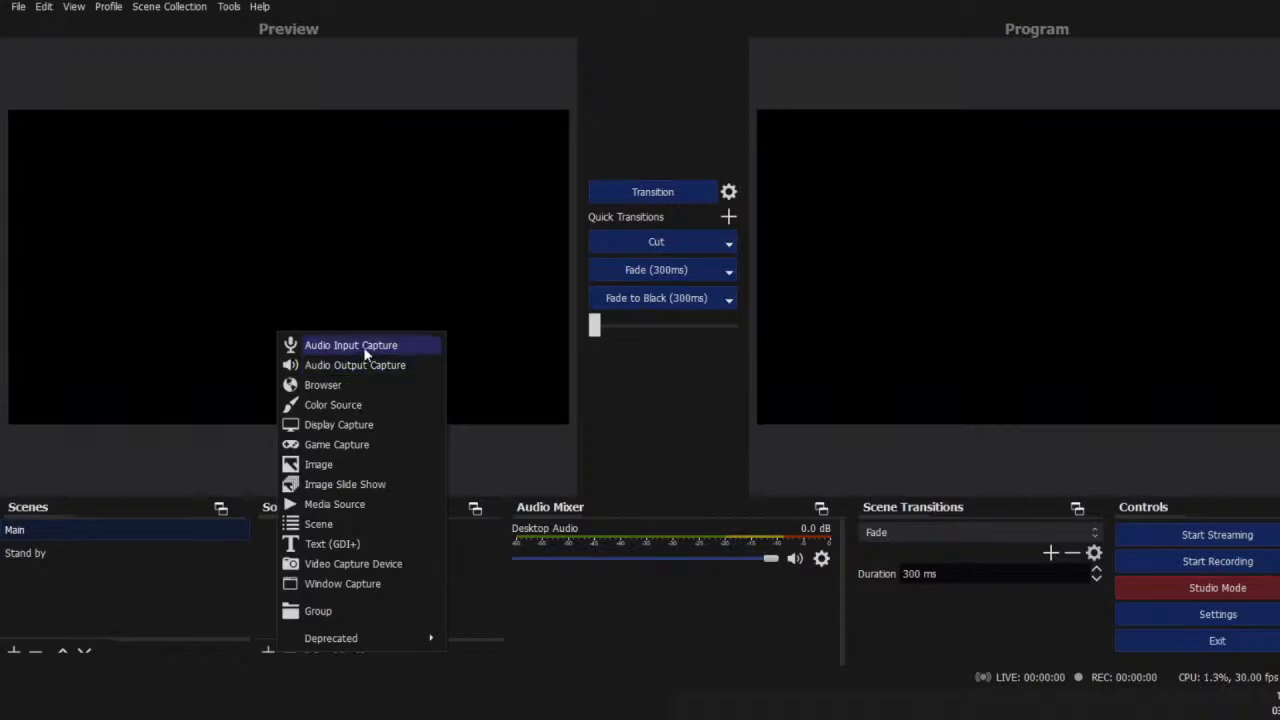
pyautogui.click(364, 346)
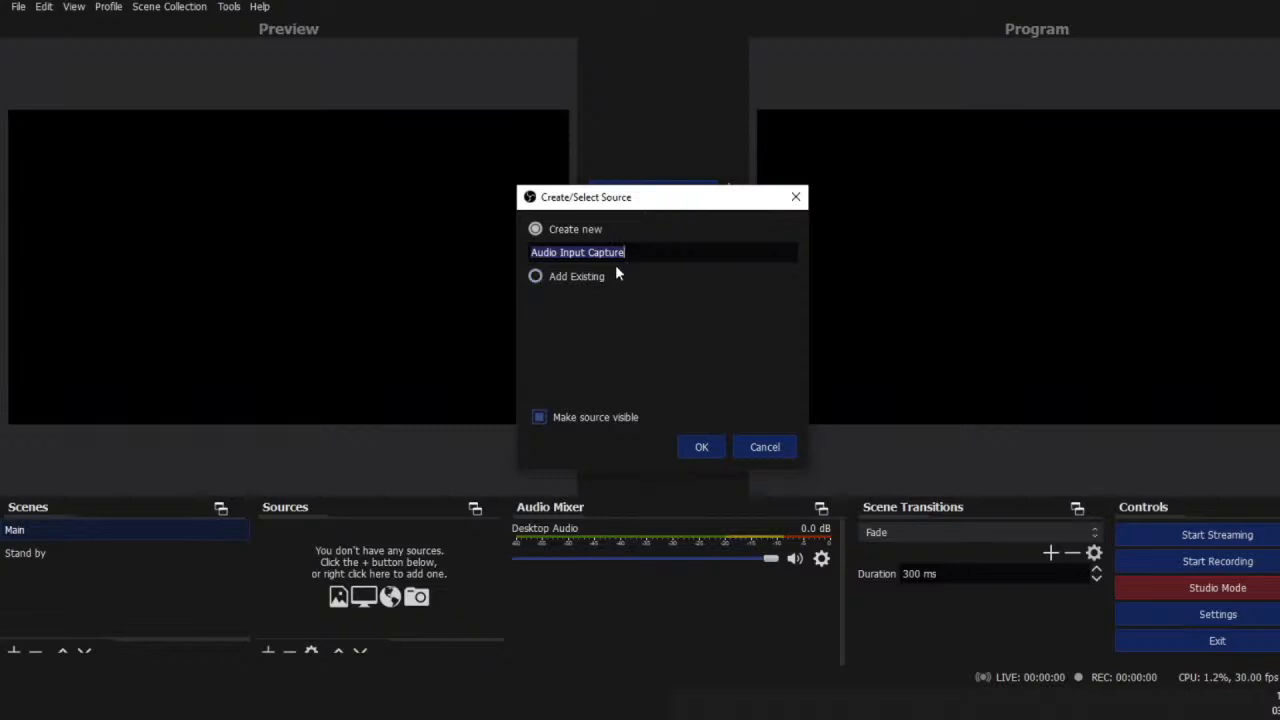
pyautogui.click(690, 450)
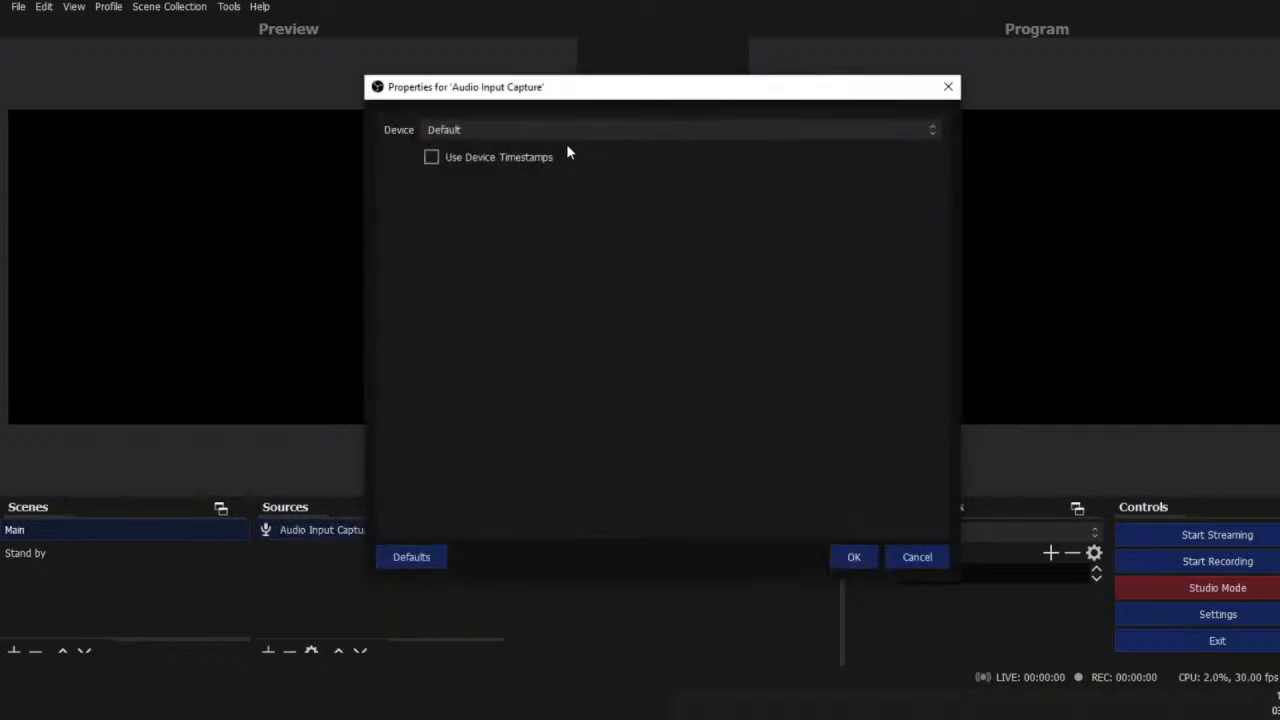
pyautogui.click(867, 137)
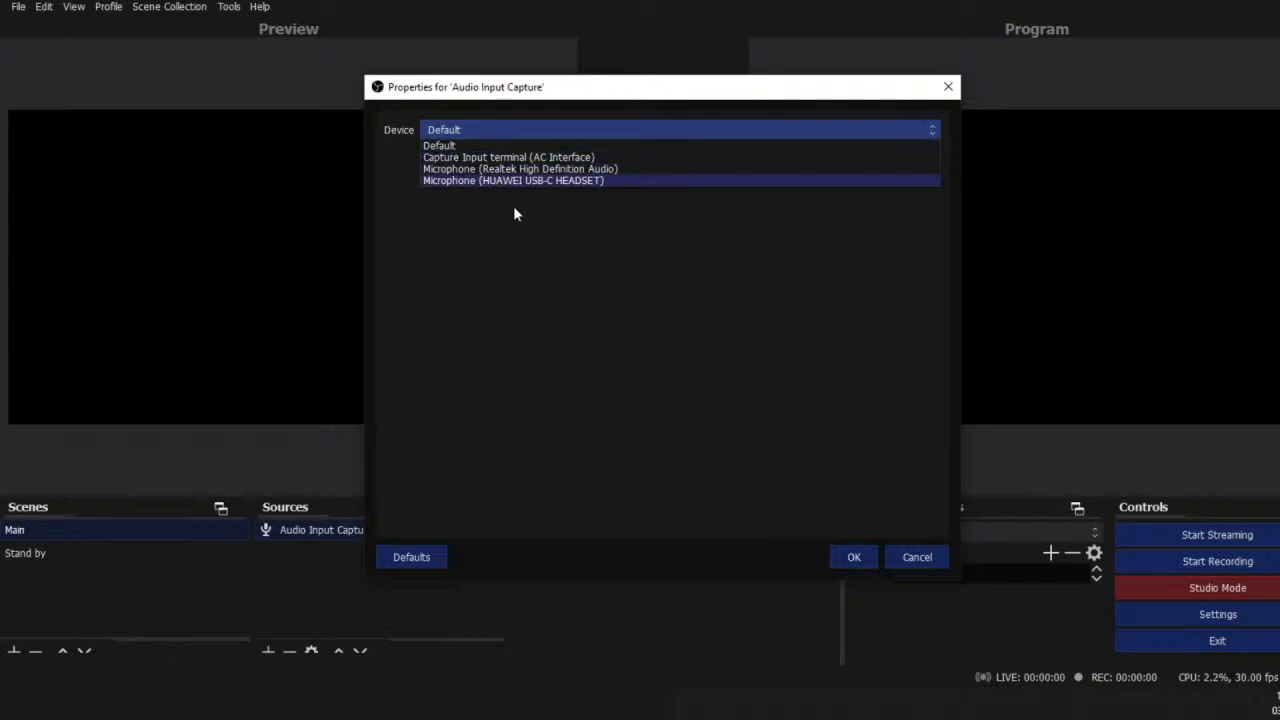
pyautogui.click(566, 182)
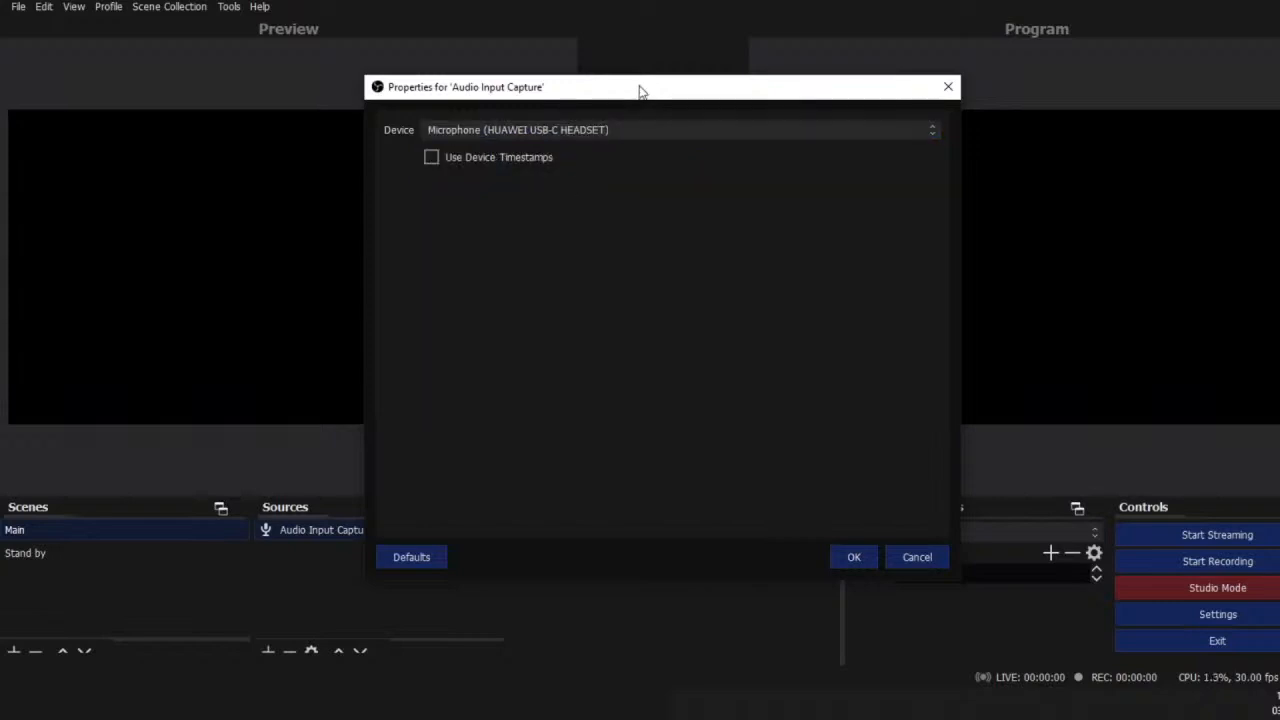
pyautogui.moveTo(640, 90); pyautogui.dragTo(624, 83)
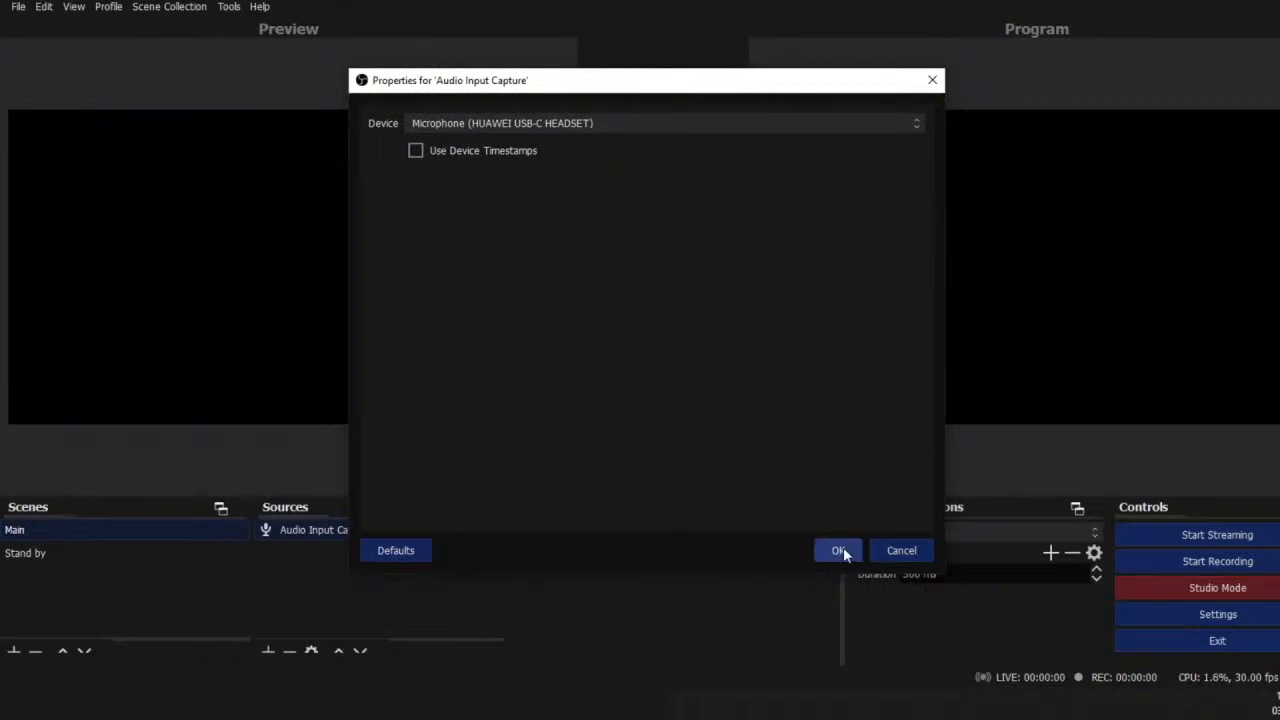
pyautogui.click(896, 558)
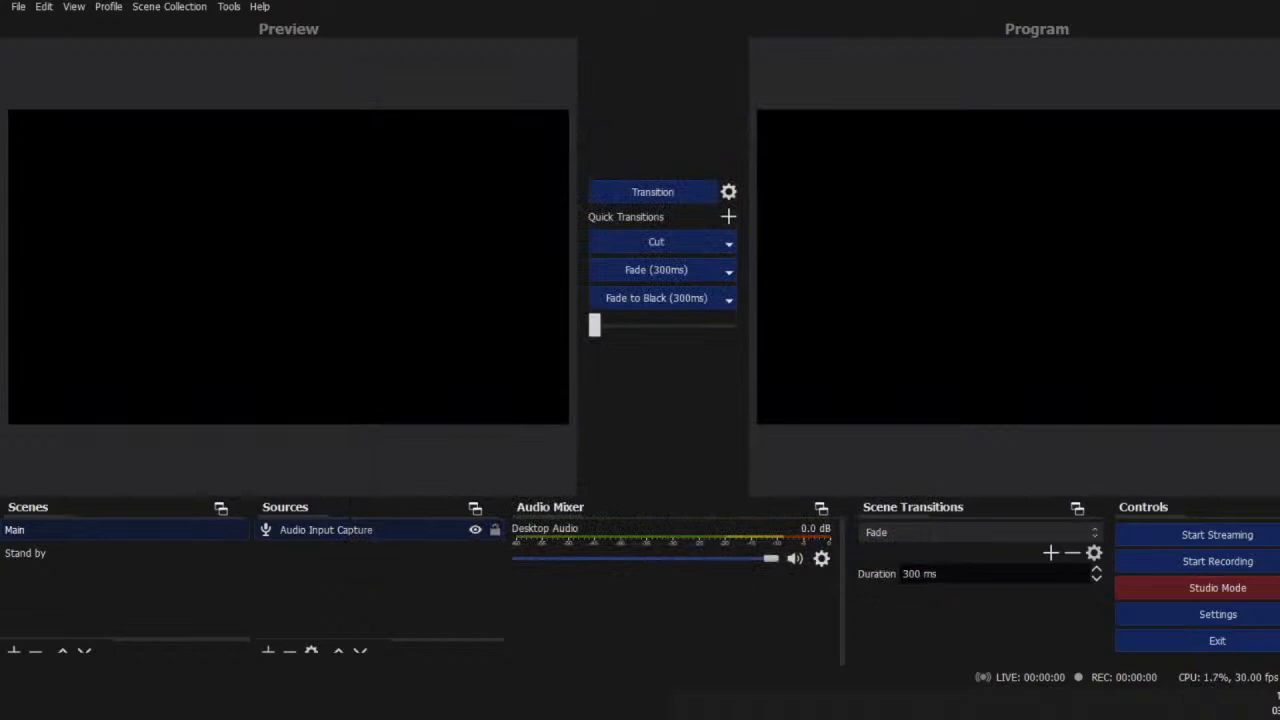
# Remove the Audio Input Capture source from the Main scene.
pyautogui.click(289, 651)
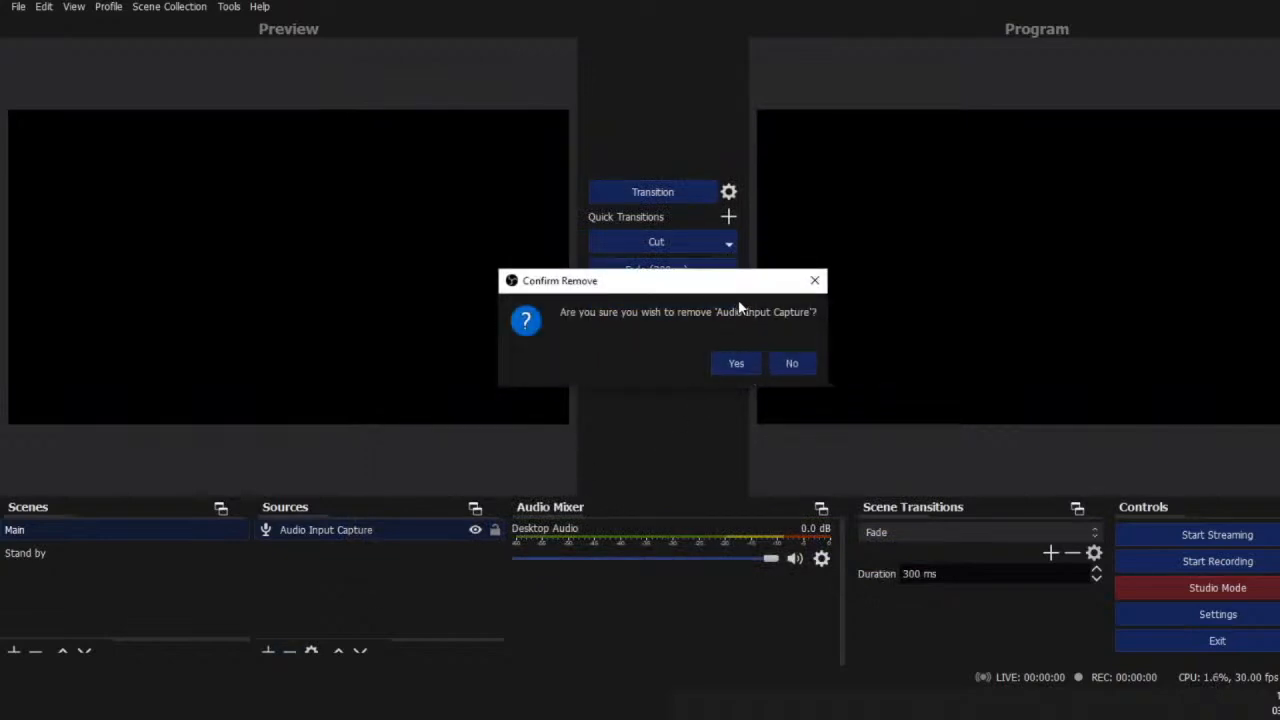
pyautogui.moveTo(740, 282); pyautogui.dragTo(662, 344)
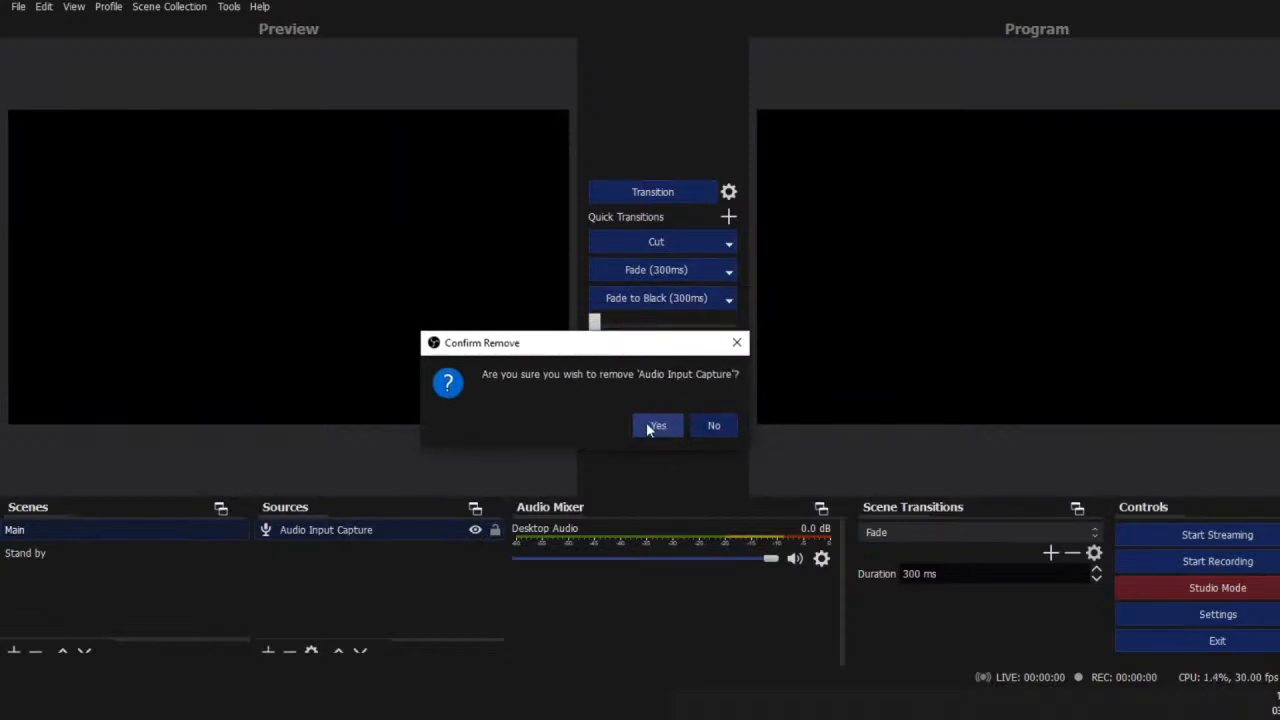
pyautogui.click(650, 426)
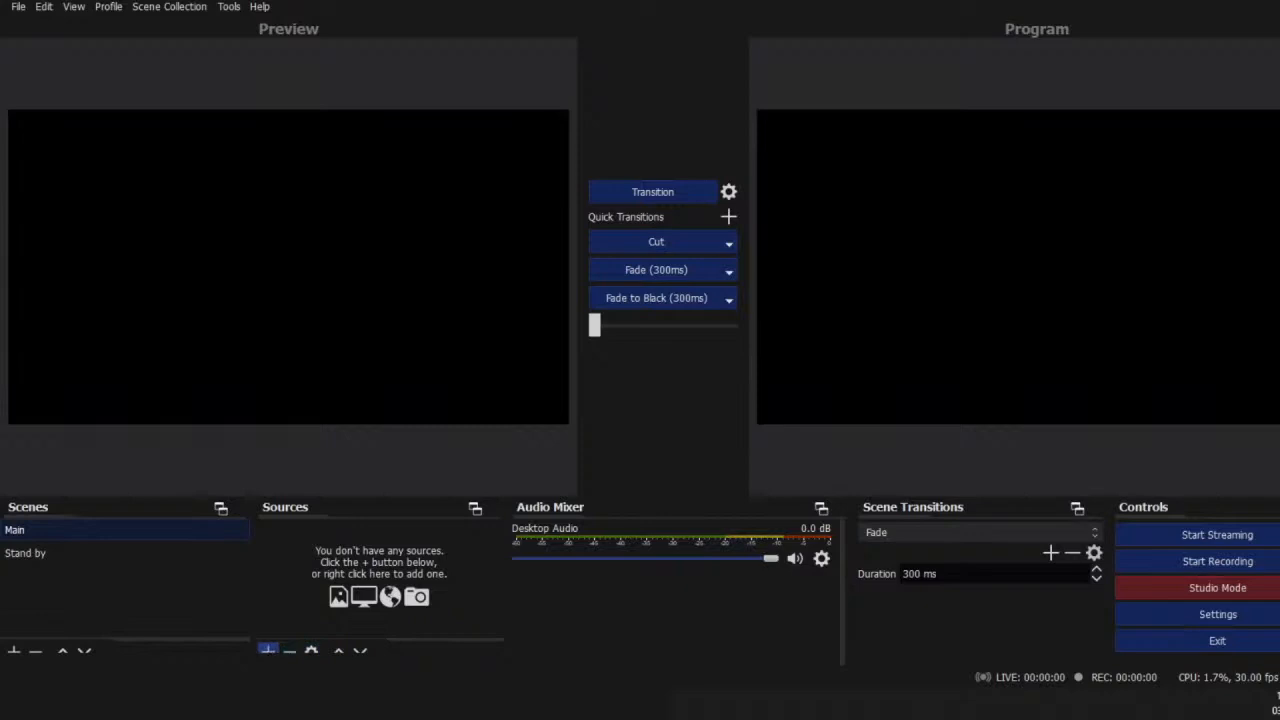
pyautogui.click(268, 651)
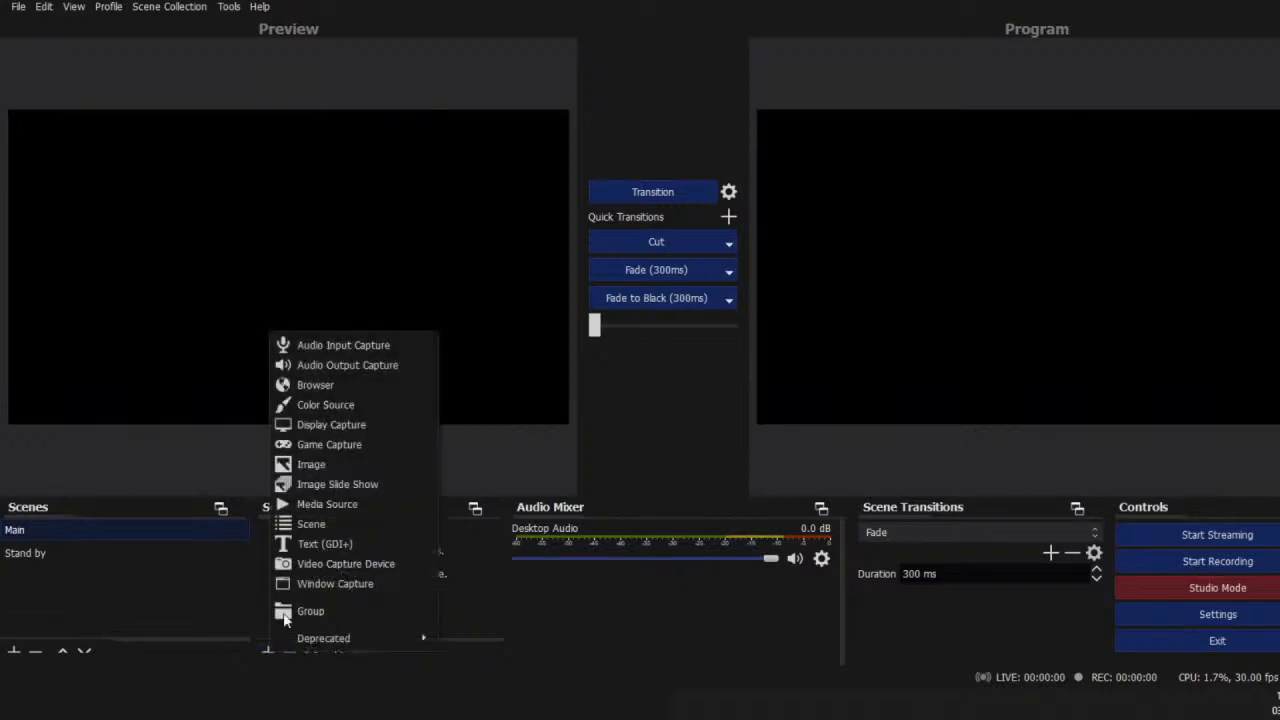
pyautogui.click(341, 384)
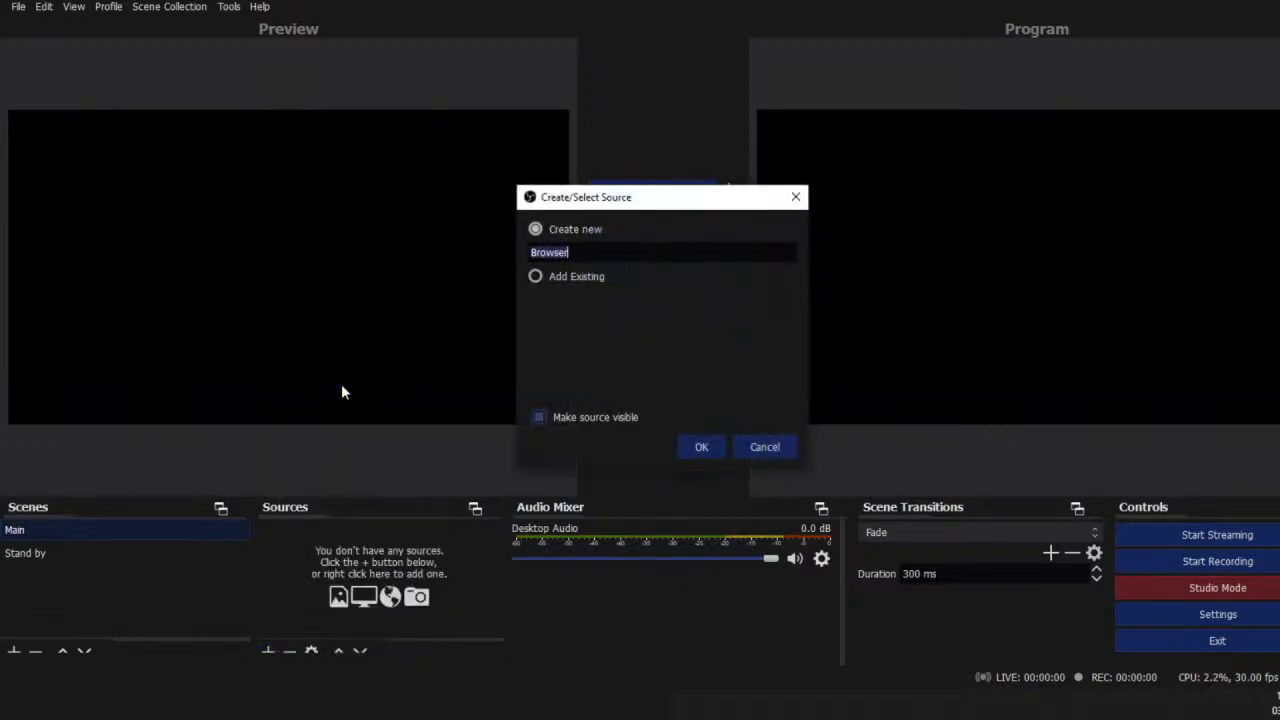
pyautogui.click(693, 452)
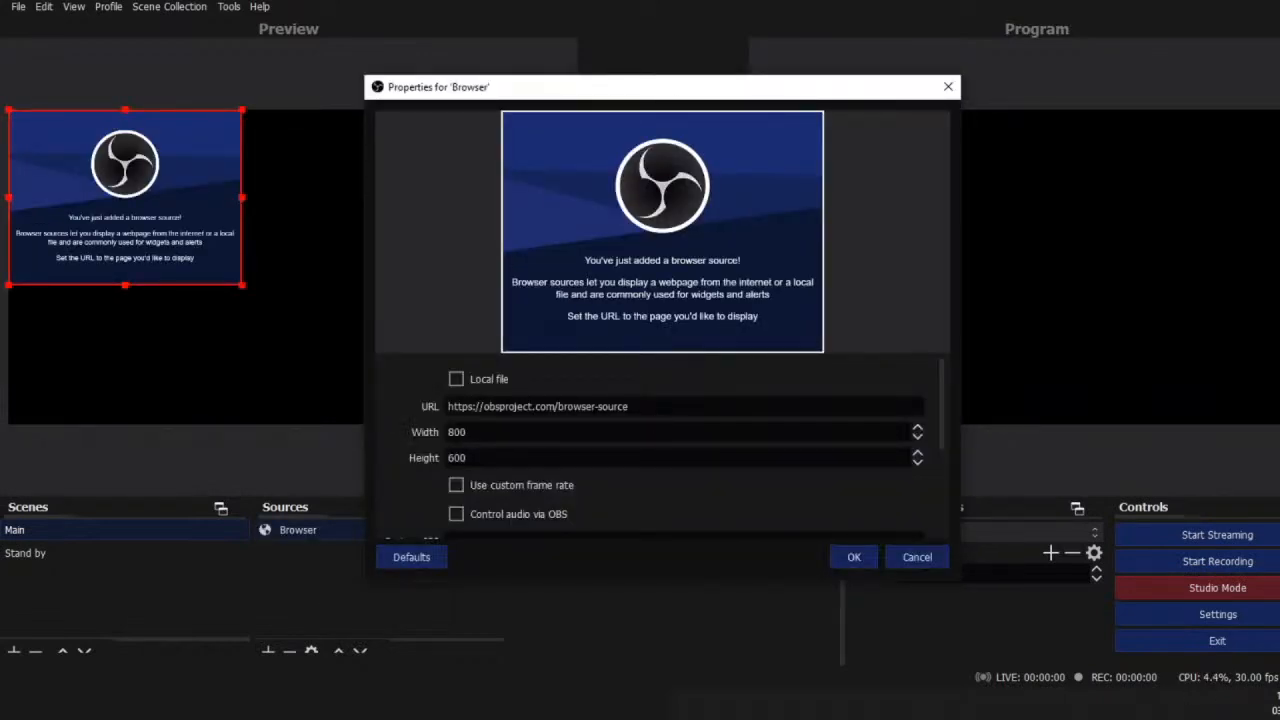
pyautogui.moveTo(632, 407); pyautogui.dragTo(426, 414)
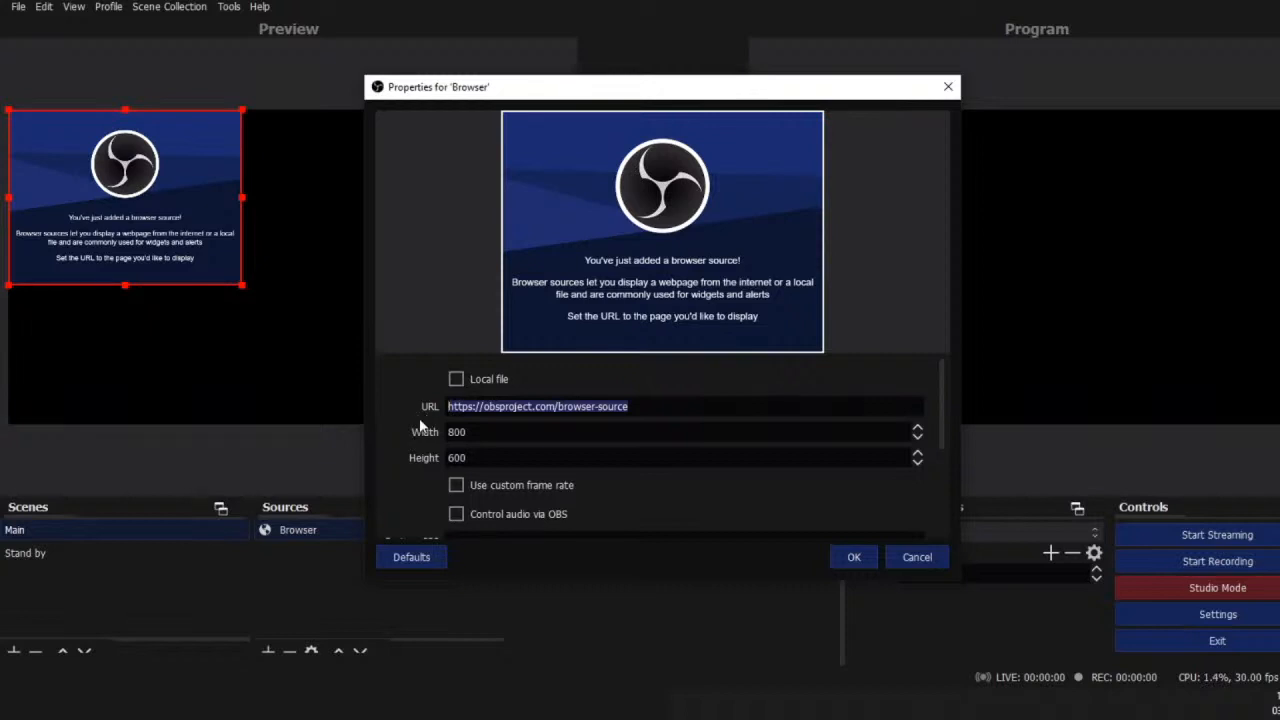
pyautogui.write('ww')
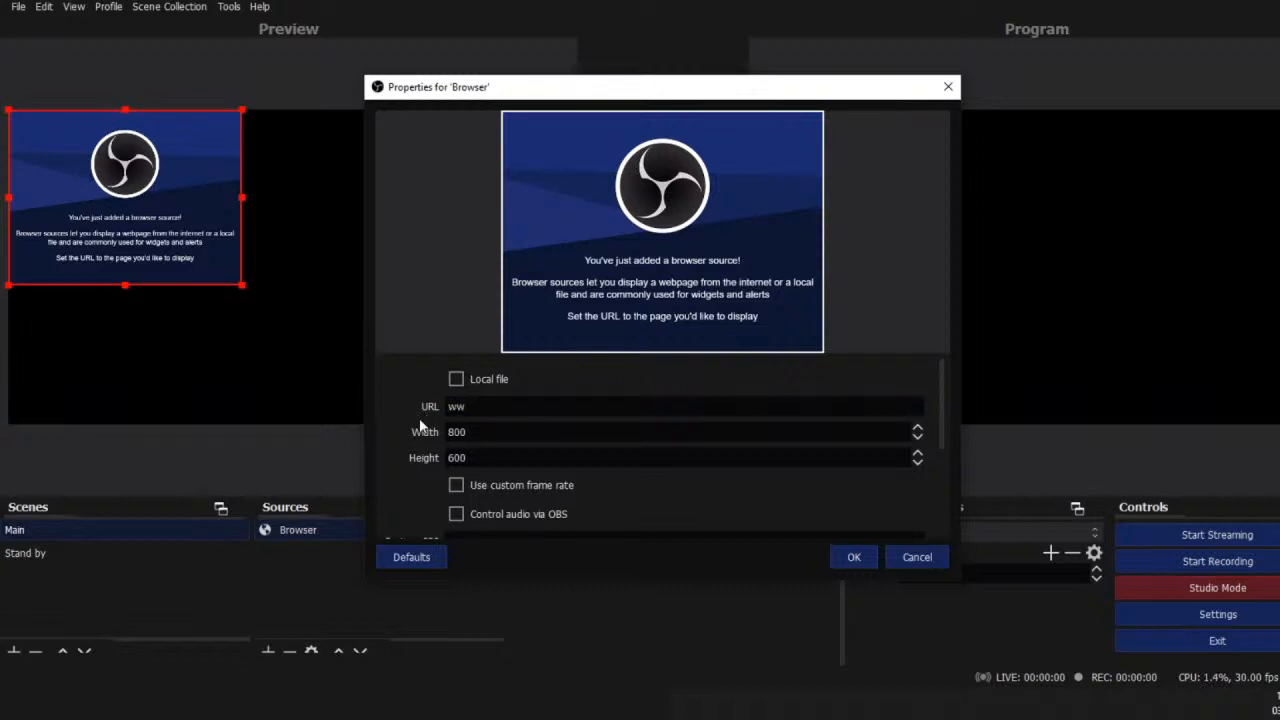
pyautogui.write('w.youtube.com')
pyautogui.scroll(-1, 660, 445)
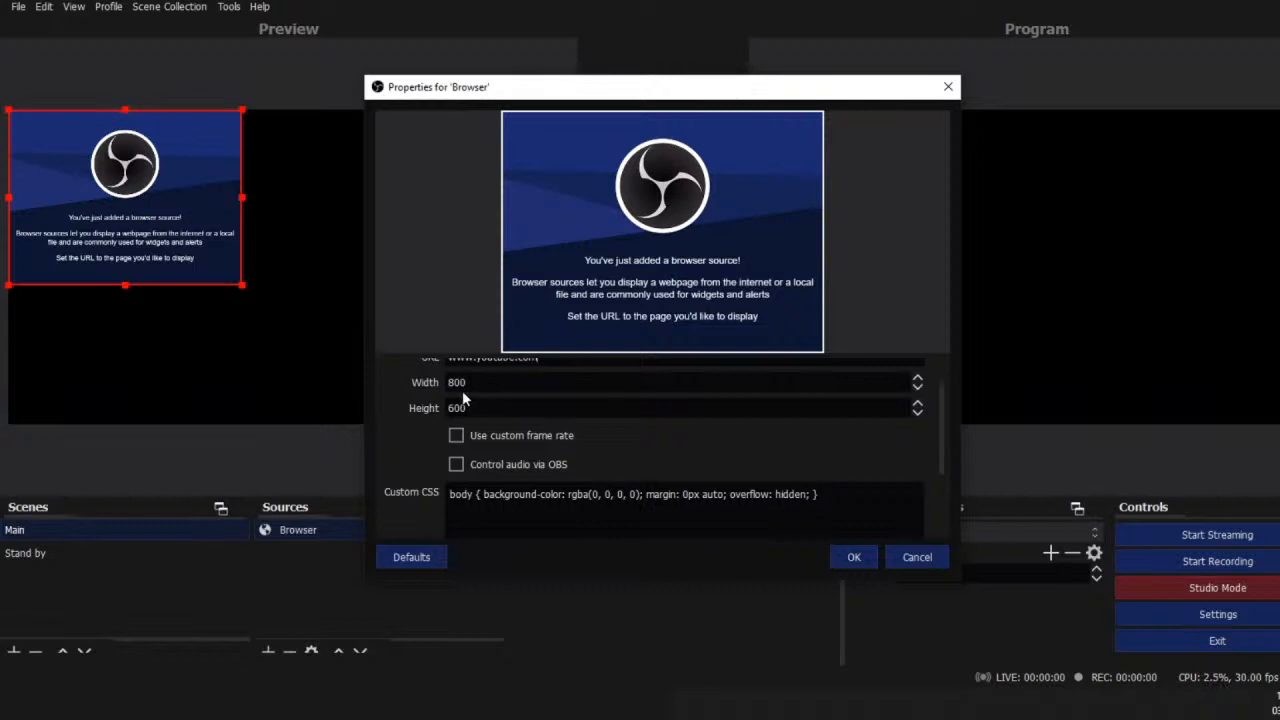
pyautogui.scroll(-3, 558, 434)
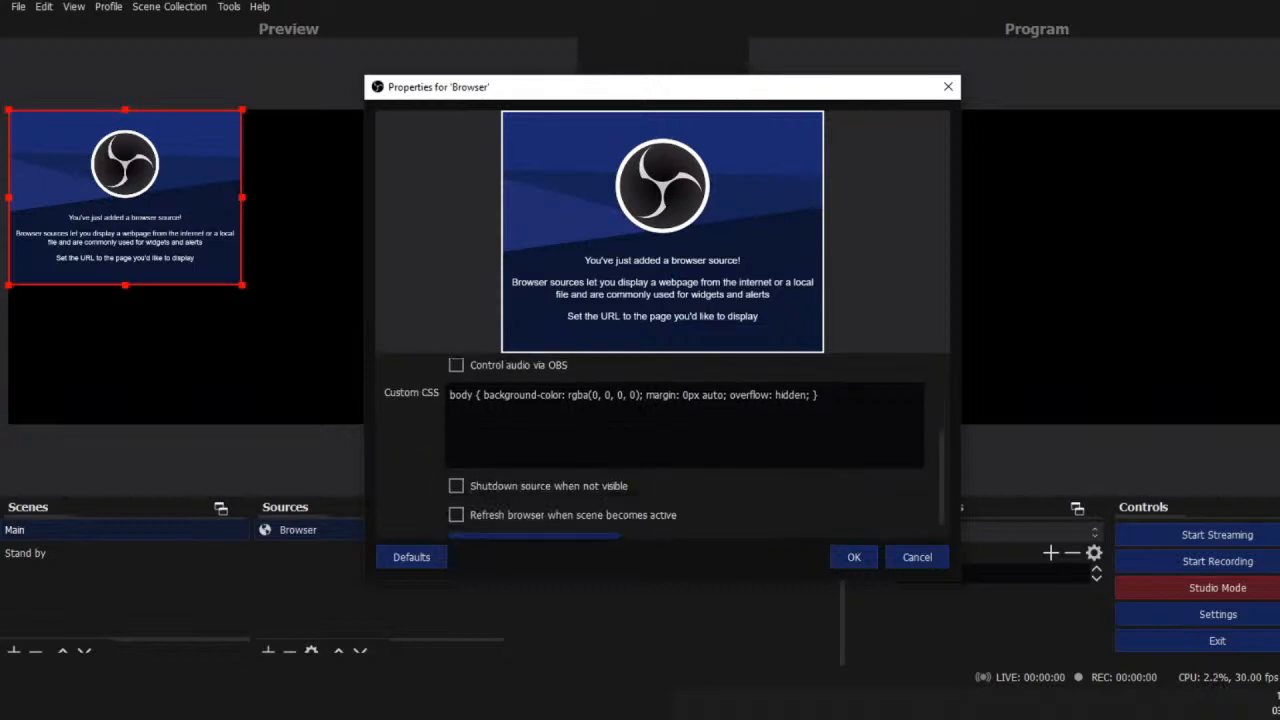
pyautogui.click(852, 560)
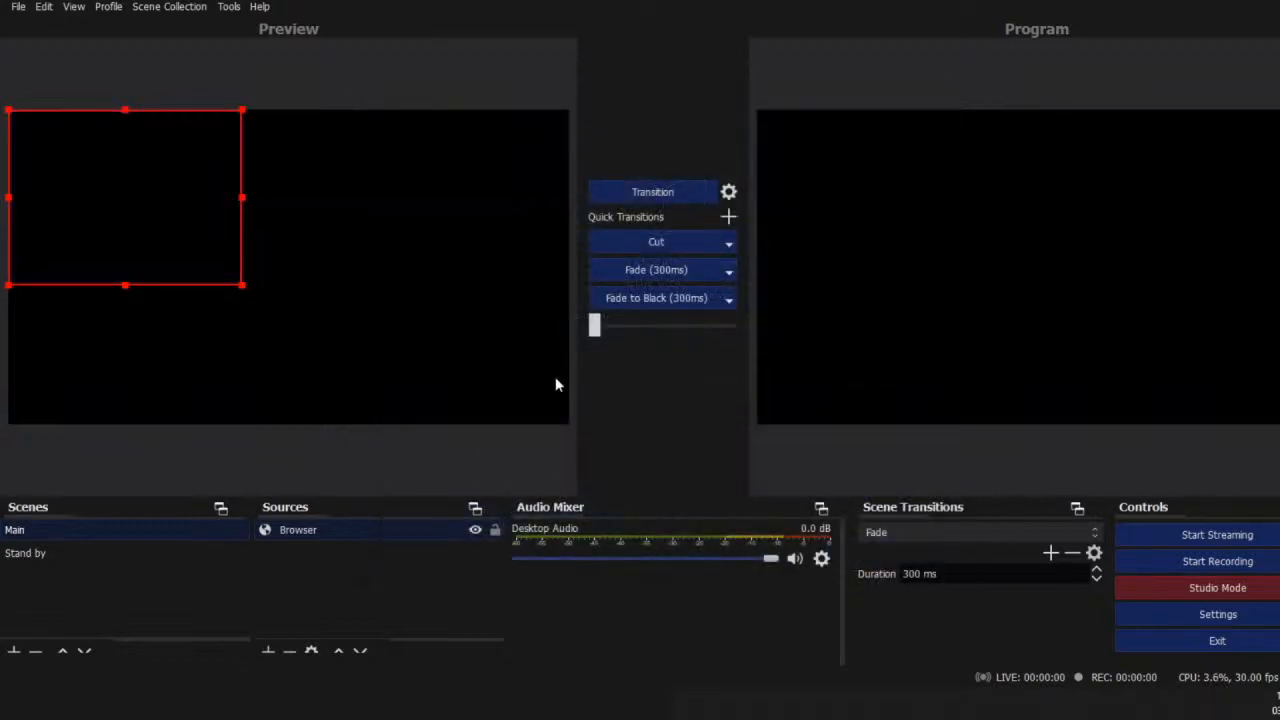
pyautogui.moveTo(126, 179); pyautogui.dragTo(253, 257)
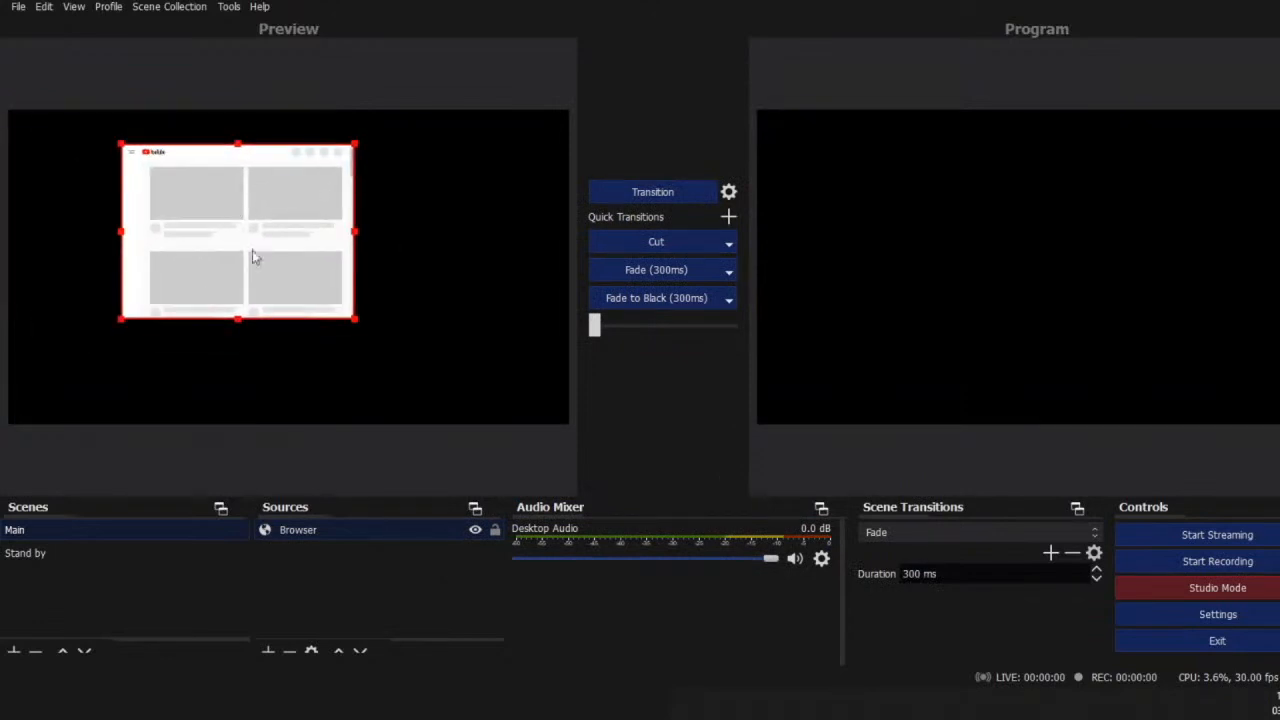
# Enlarge the YouTube Browser source in the preview canvas and reposition it slightly left of the canvas center.
pyautogui.moveTo(356, 320); pyautogui.dragTo(430, 376)
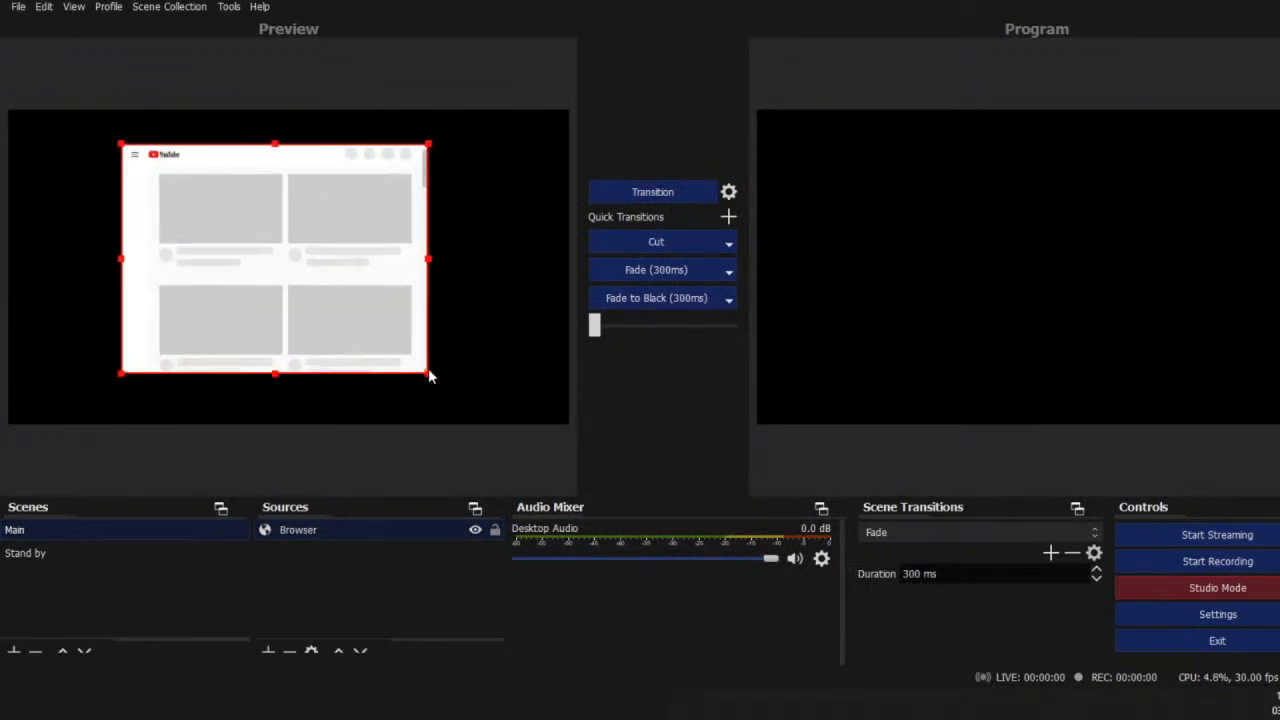
pyautogui.moveTo(337, 237); pyautogui.dragTo(286, 229)
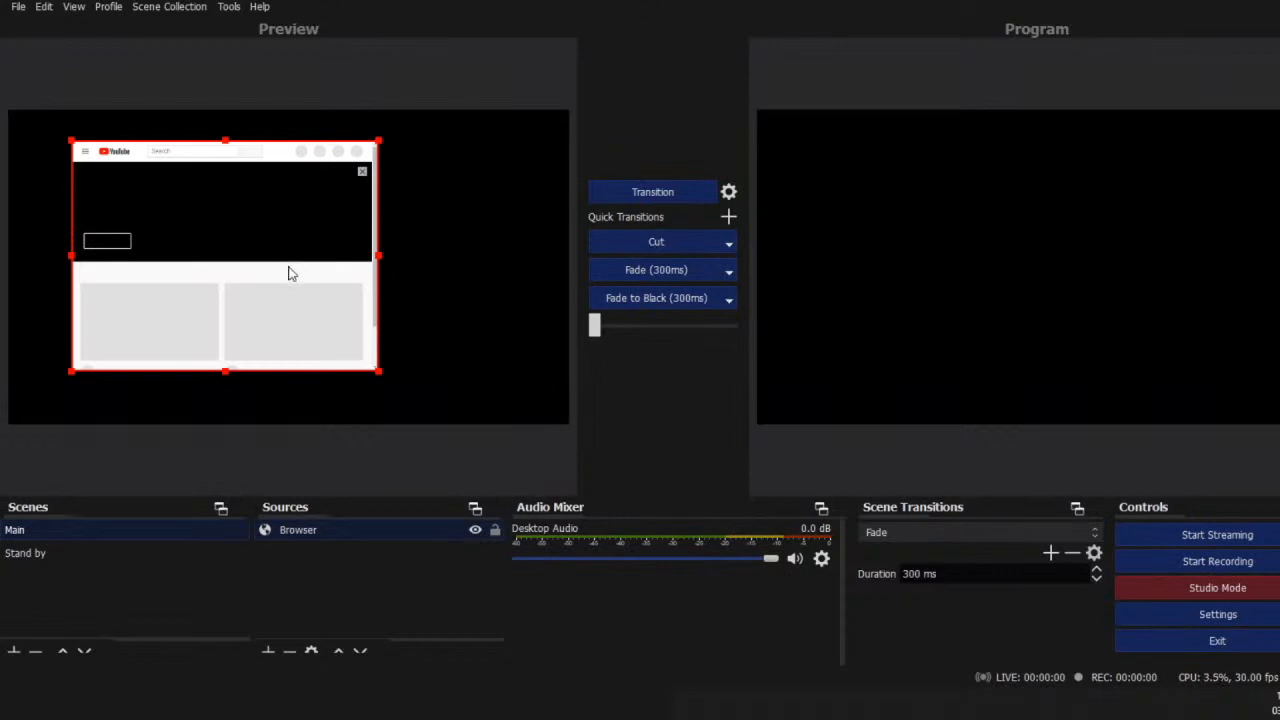
pyautogui.moveTo(260, 157); pyautogui.dragTo(309, 163)
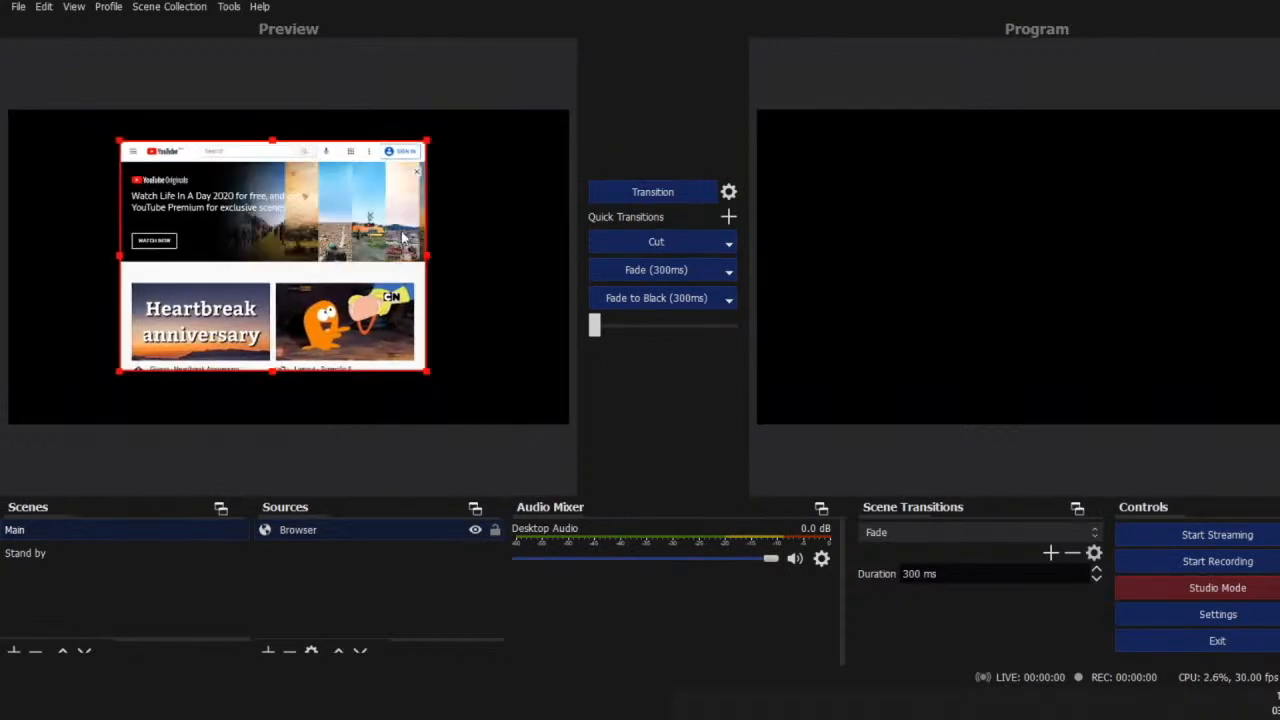
pyautogui.moveTo(293, 156); pyautogui.dragTo(290, 153)
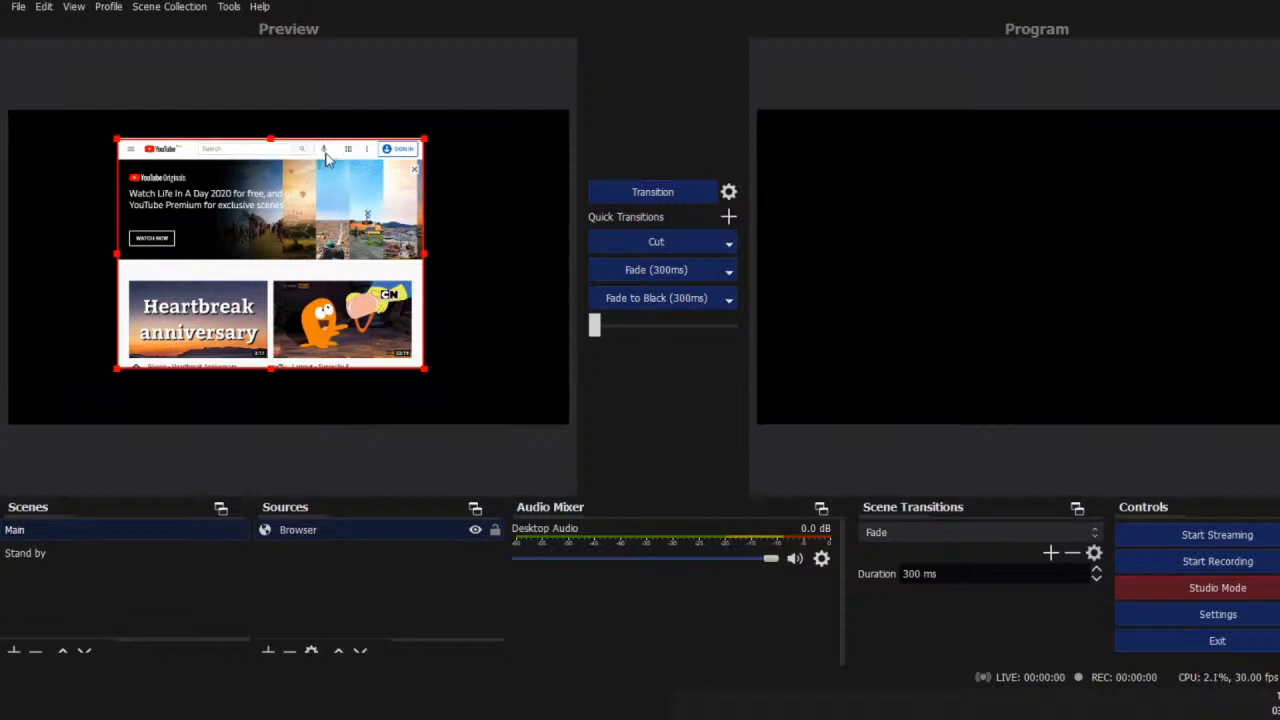
pyautogui.moveTo(325, 155); pyautogui.dragTo(329, 166)
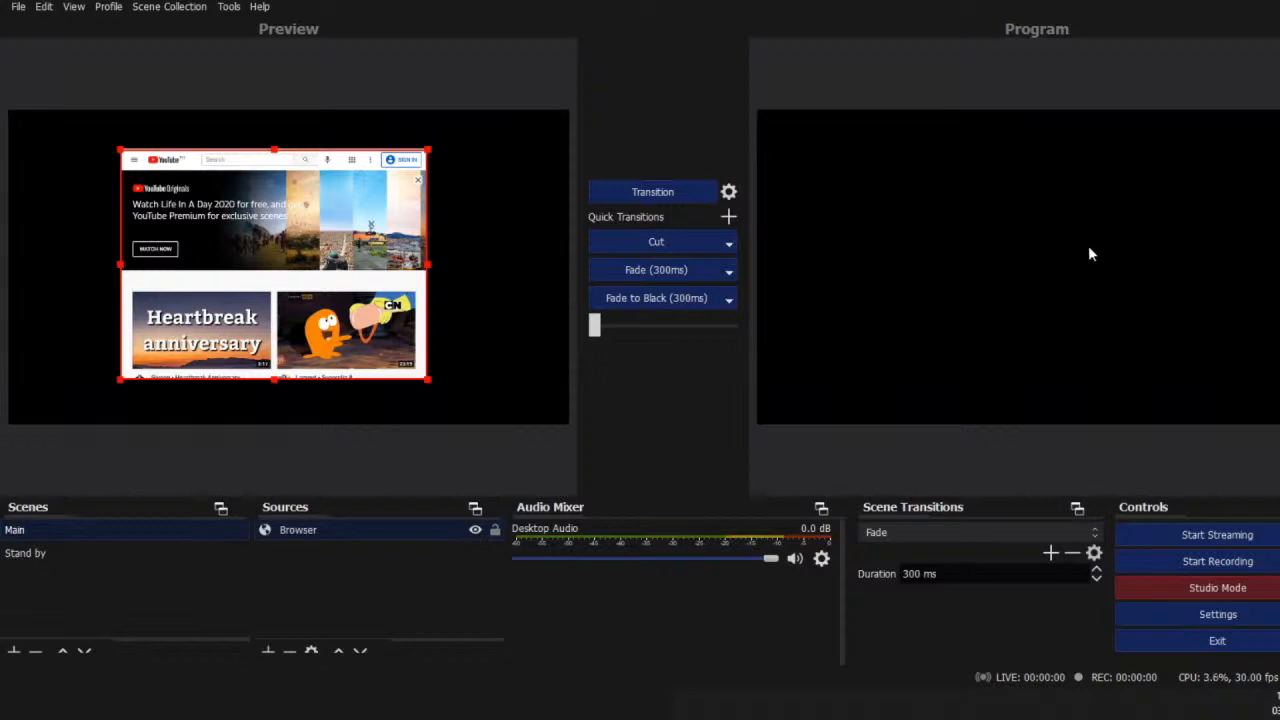
# Transition the Main scene to the program output and shift the Browser source slightly up and right in the preview.
pyautogui.click(652, 192)
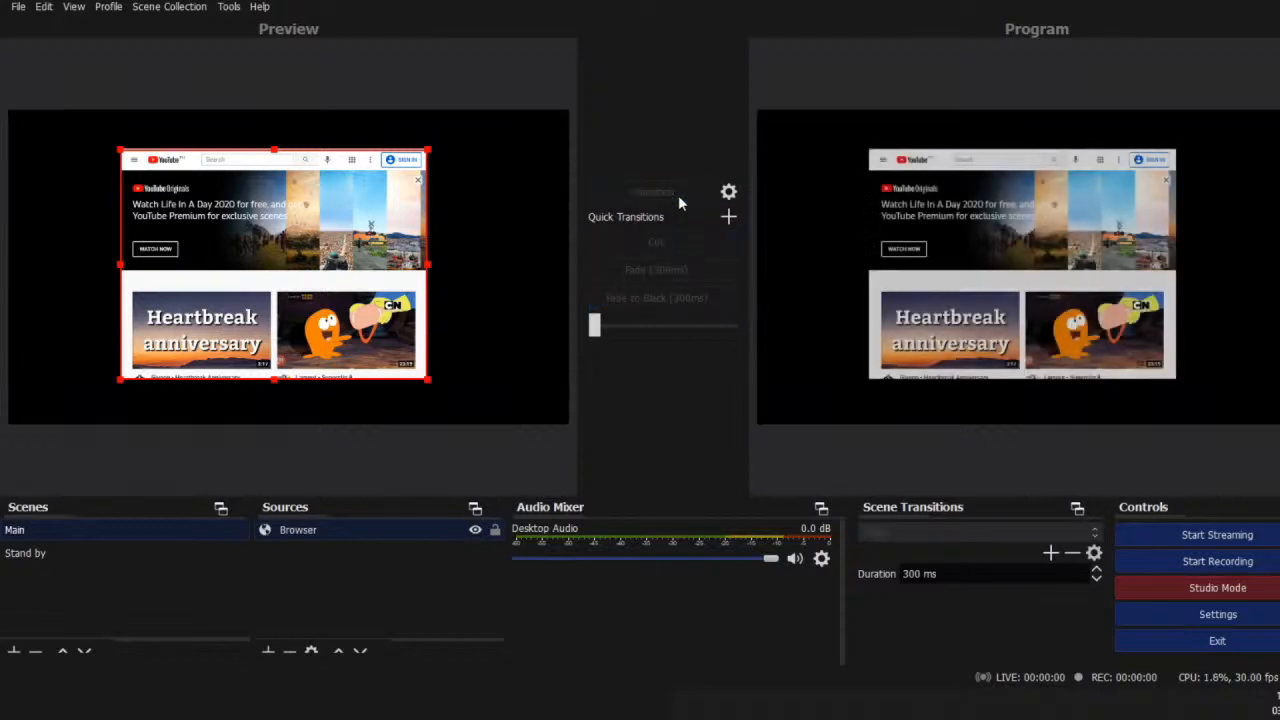
pyautogui.click(94, 531)
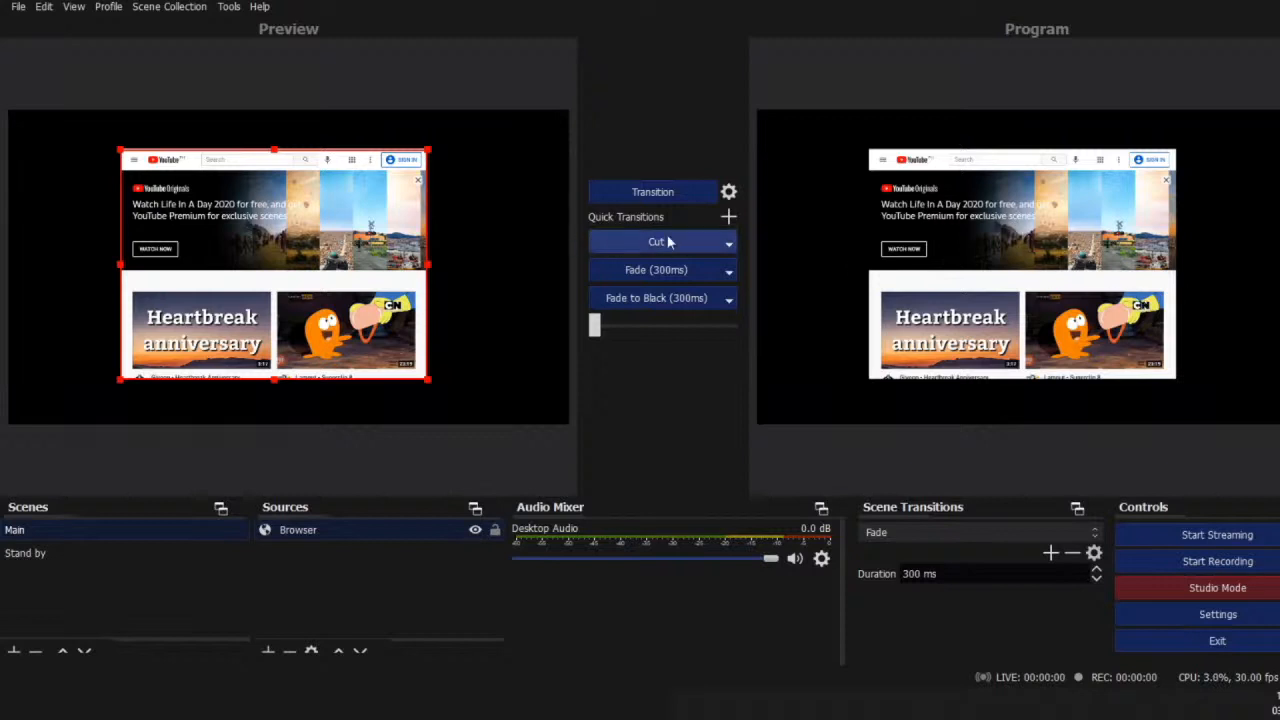
pyautogui.click(730, 248)
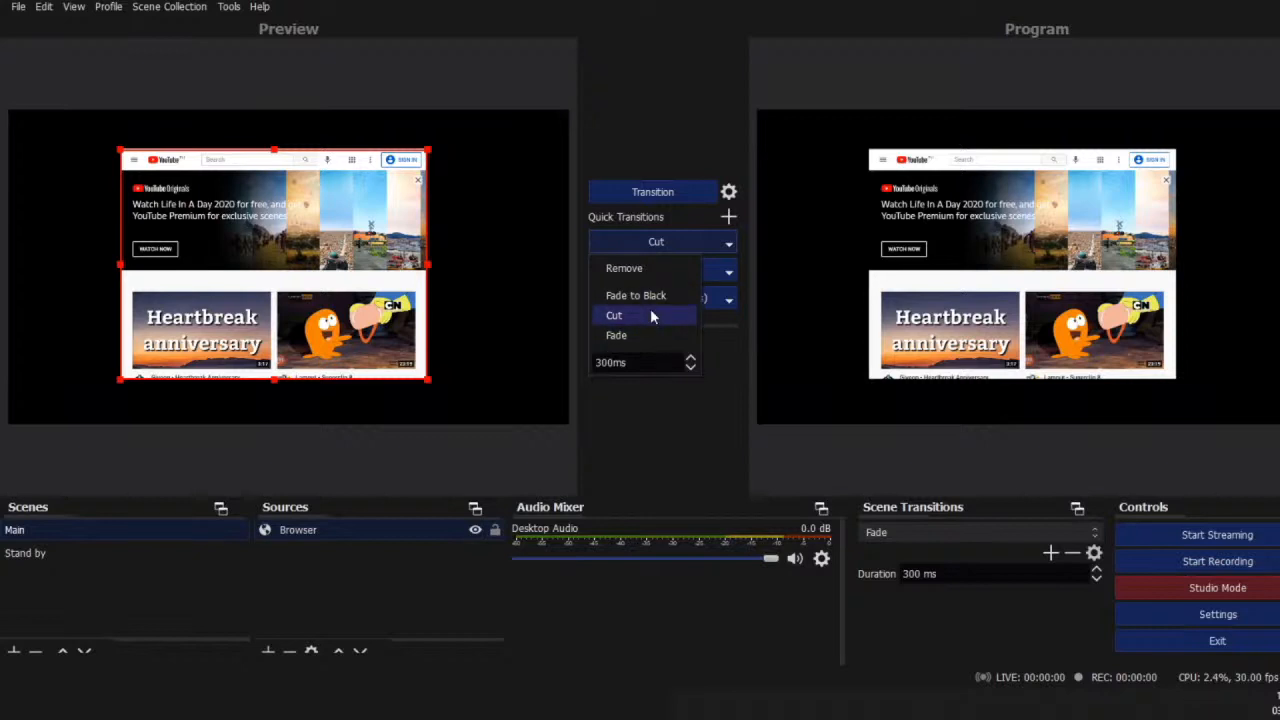
pyautogui.click(723, 352)
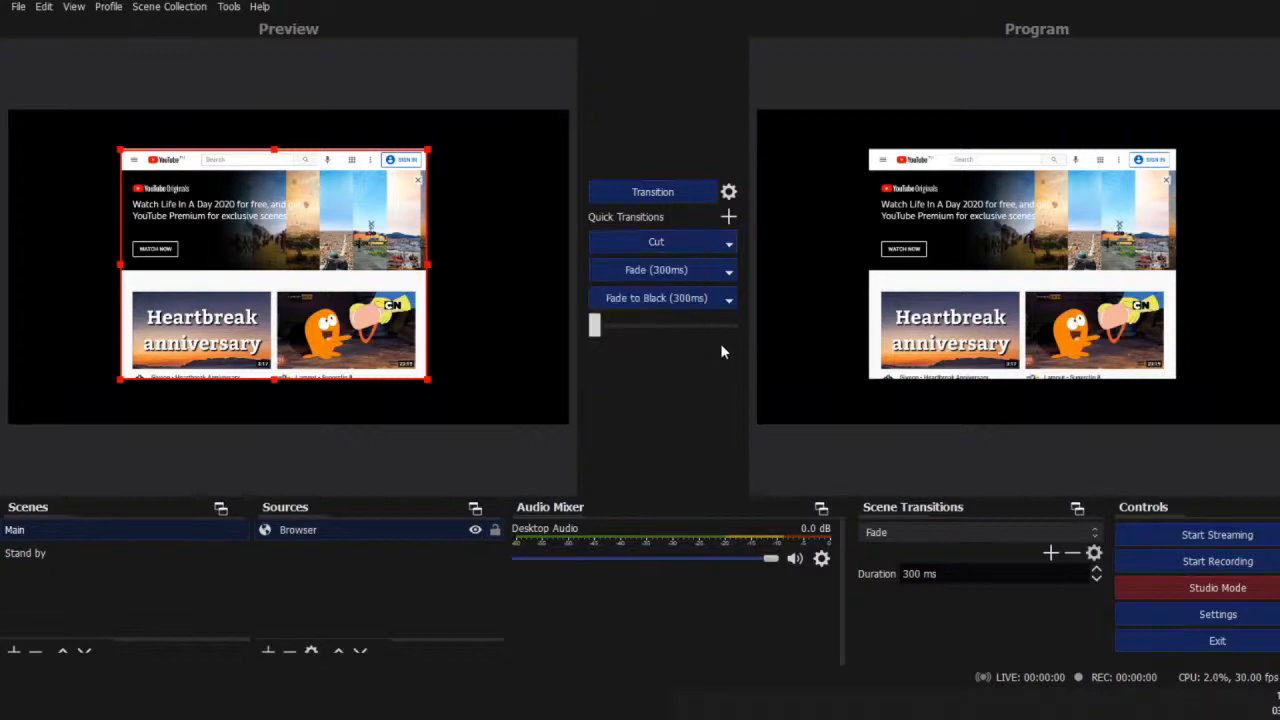
pyautogui.moveTo(308, 277); pyautogui.dragTo(316, 267)
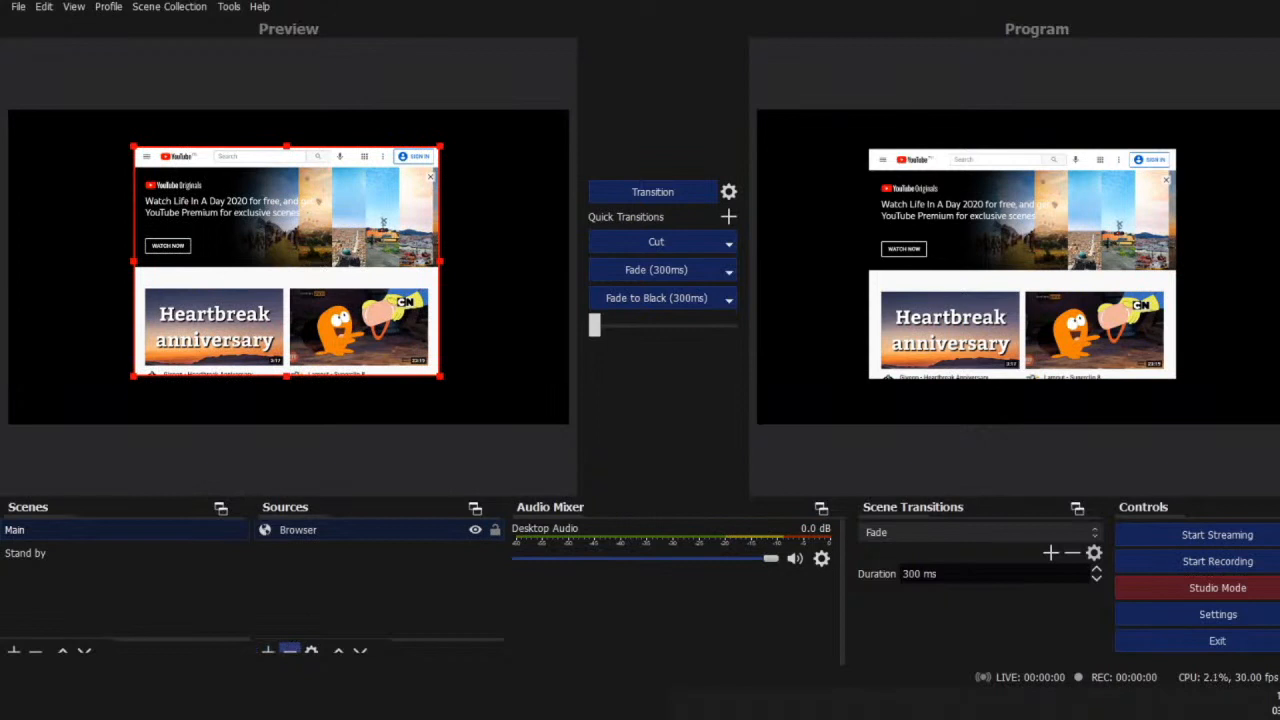
# Add a Color Source with its default name to the Main scene and open the color selection from its properties.
pyautogui.click(267, 651)
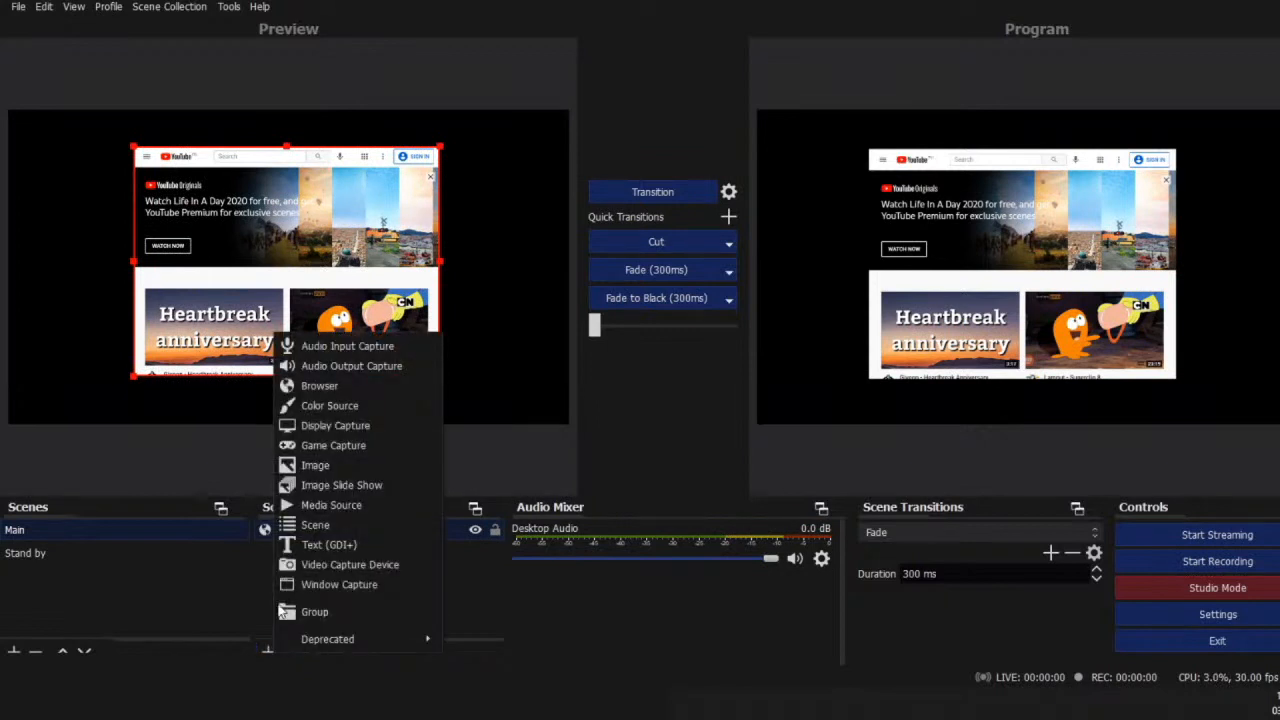
pyautogui.click(331, 404)
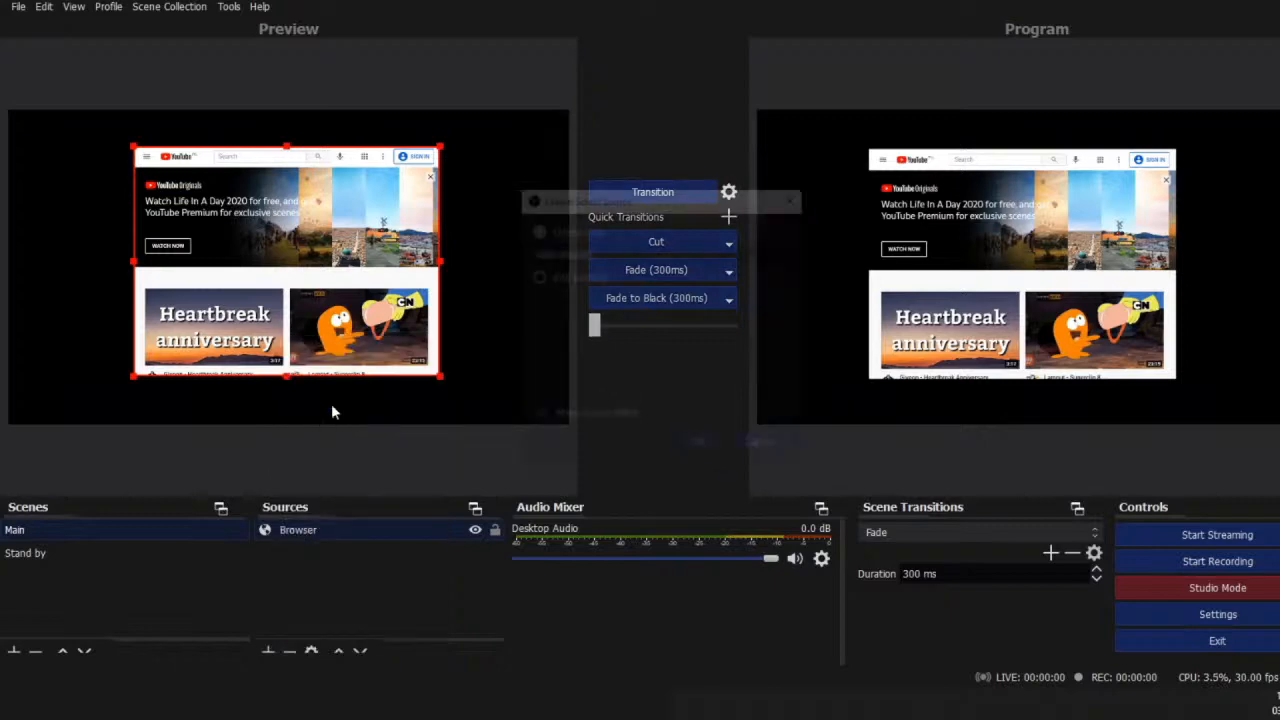
pyautogui.click(702, 447)
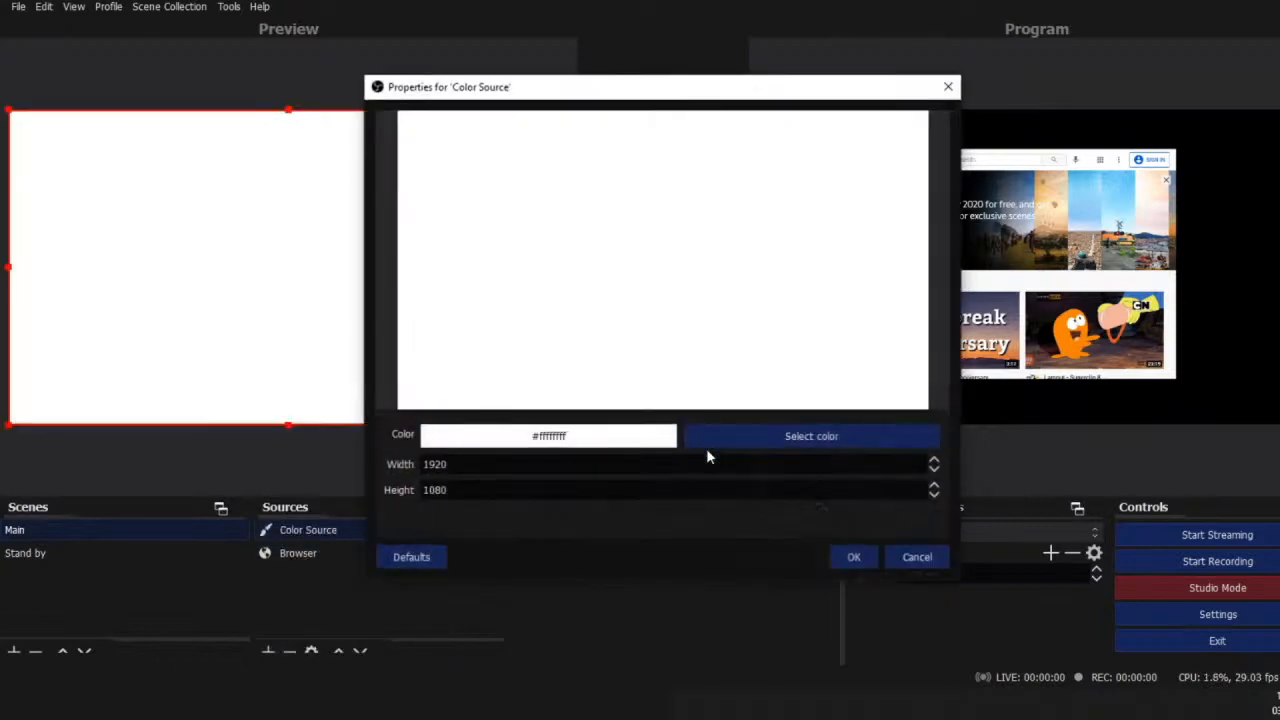
pyautogui.moveTo(570, 99); pyautogui.dragTo(585, 107)
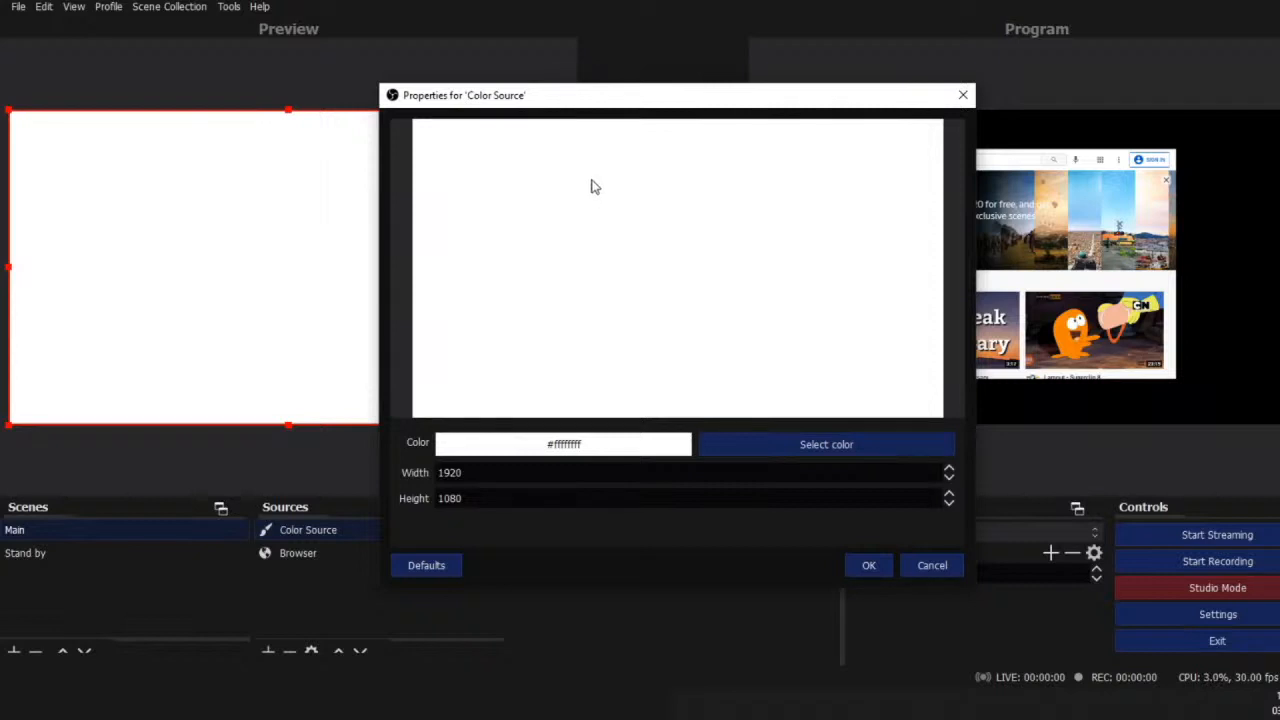
pyautogui.moveTo(590, 103); pyautogui.dragTo(641, 116)
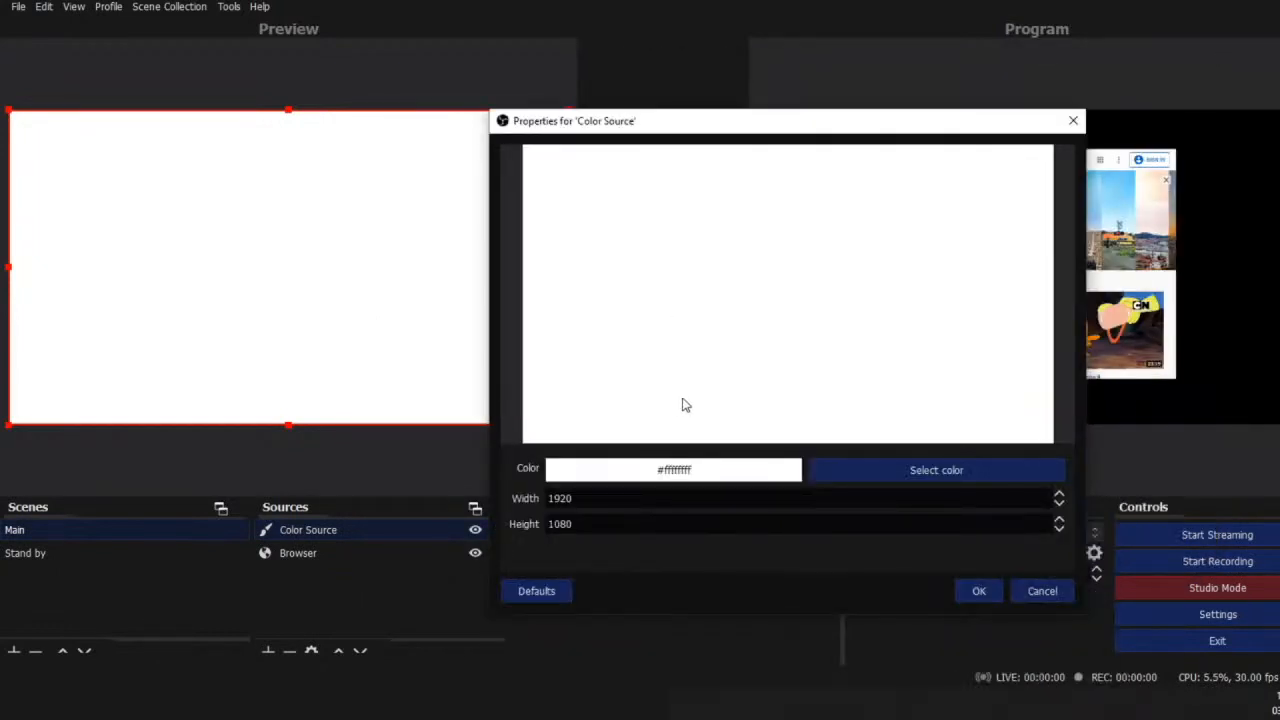
pyautogui.click(851, 469)
pyautogui.moveTo(790, 186); pyautogui.dragTo(378, 81)
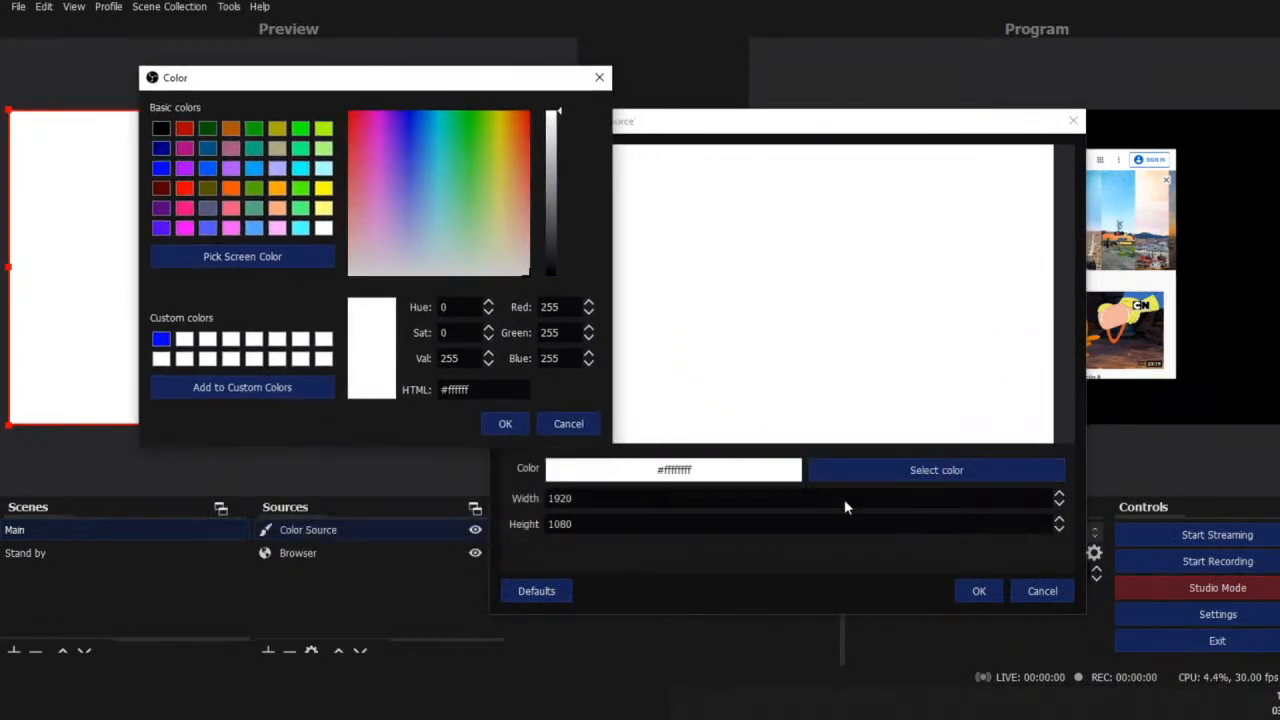
# Try out a screen-picked color and several spectrum colors for the Color Source, lowering the color's Val to 188.
pyautogui.click(265, 258)
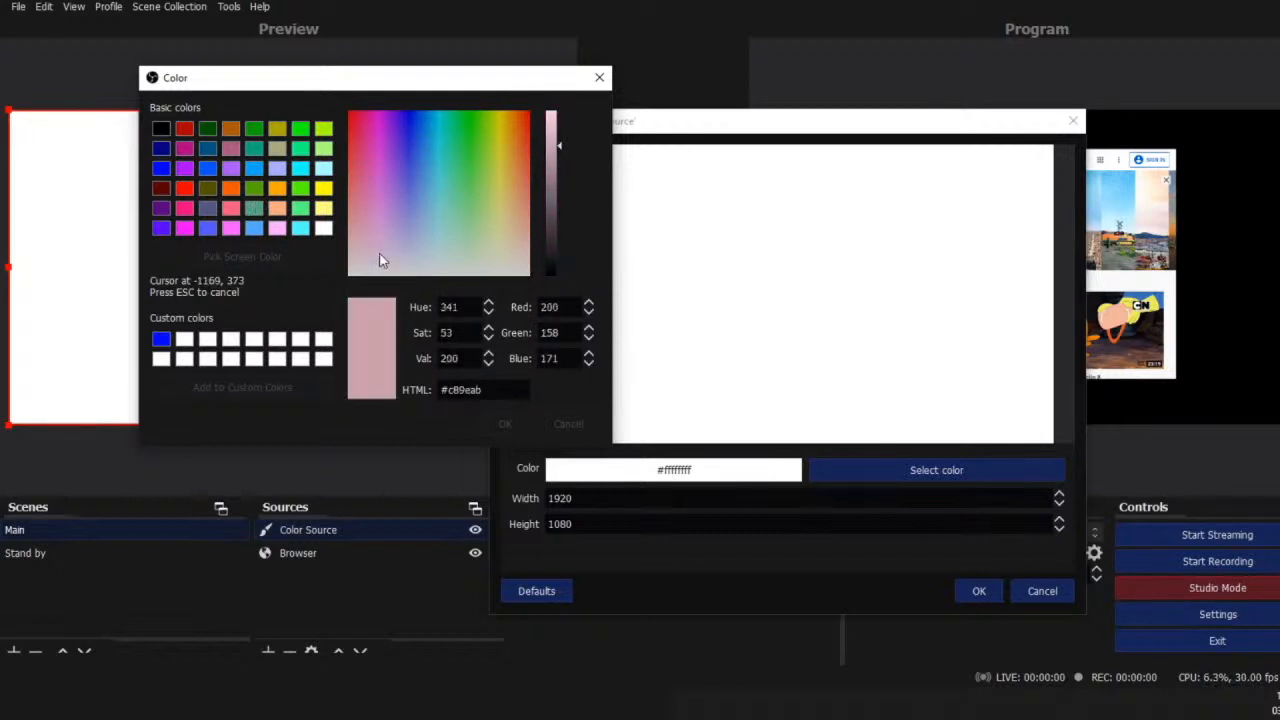
pyautogui.click(457, 152)
pyautogui.click(425, 137)
pyautogui.click(381, 155)
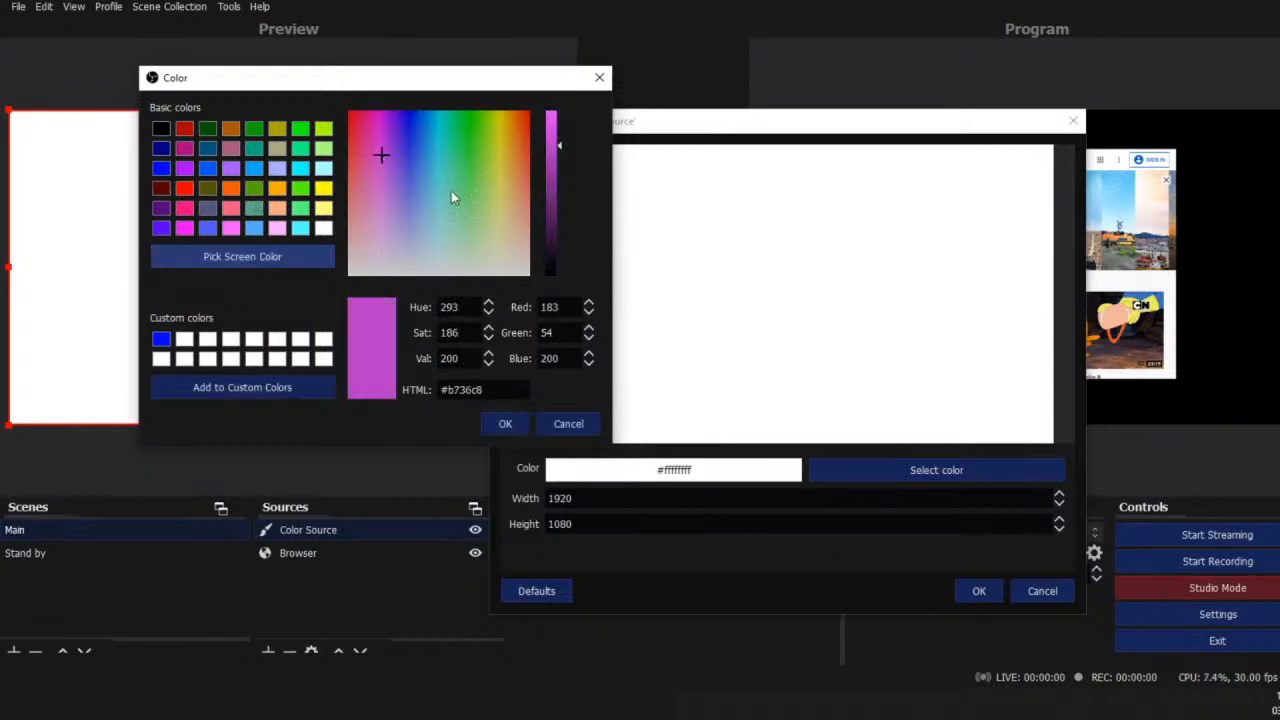
pyautogui.click(451, 190)
pyautogui.moveTo(557, 146); pyautogui.dragTo(557, 153)
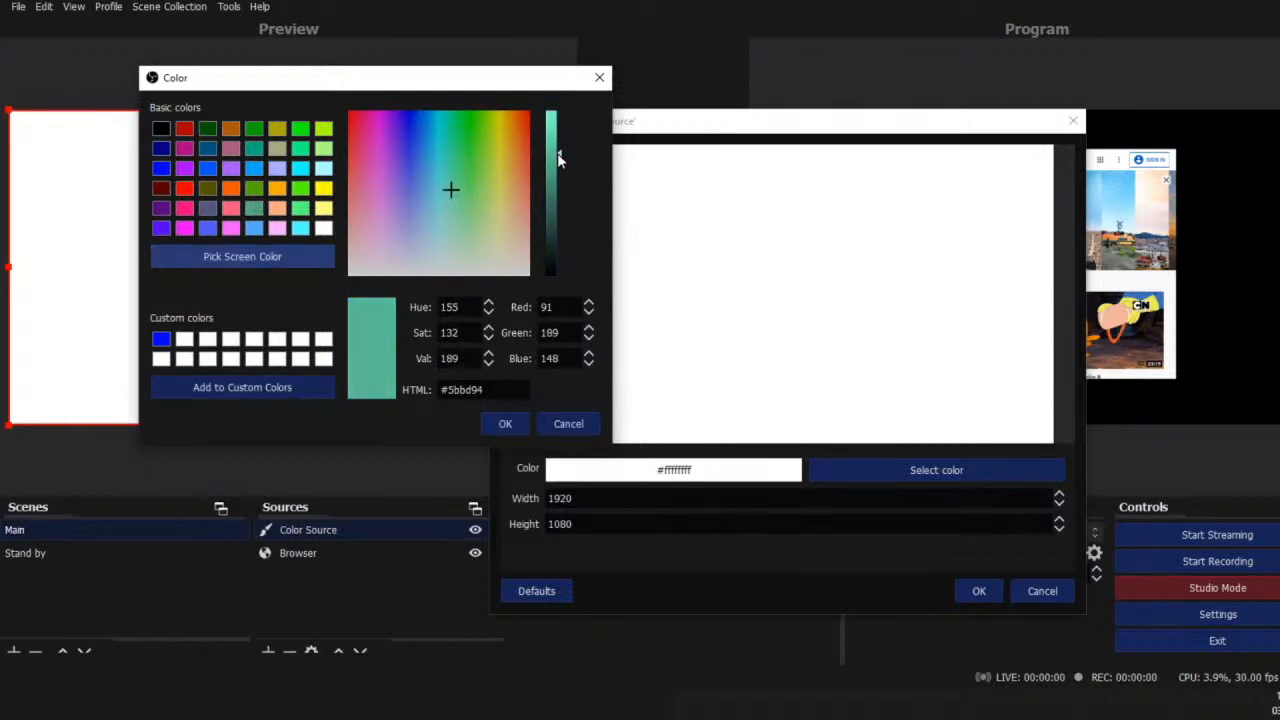
pyautogui.click(500, 134)
pyautogui.click(474, 136)
pyautogui.click(422, 146)
pyautogui.click(391, 157)
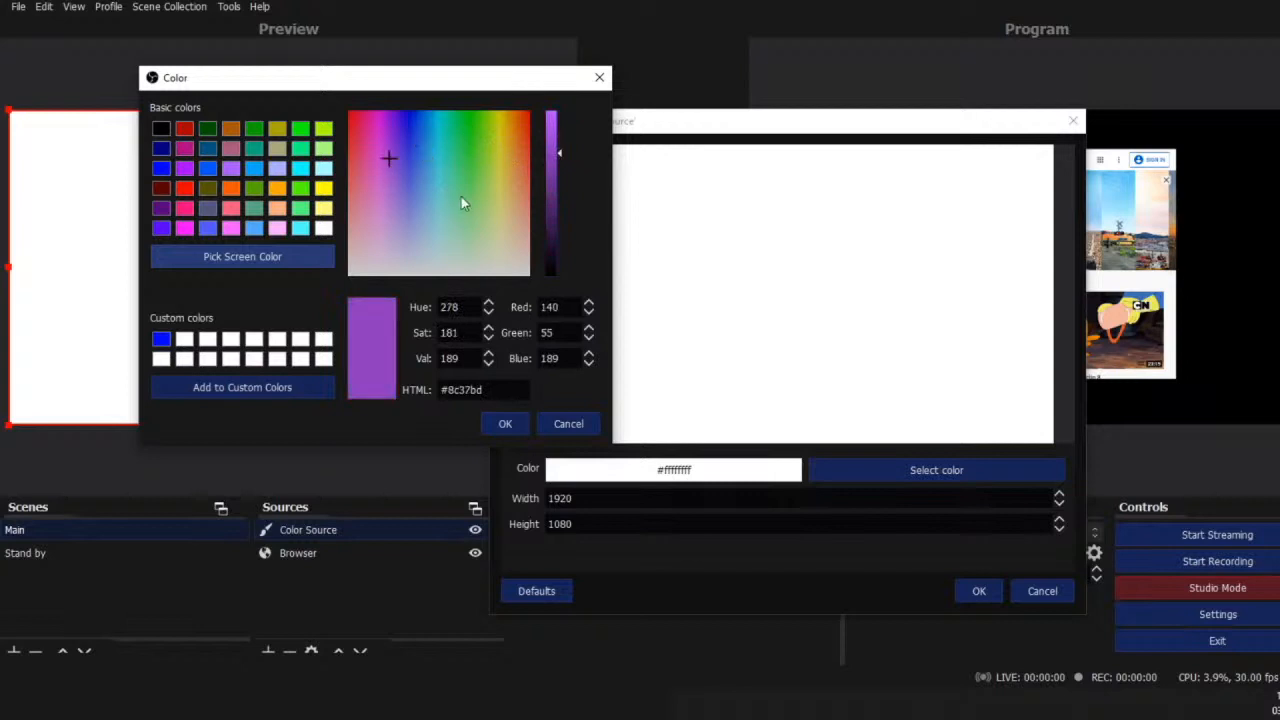
pyautogui.click(462, 195)
pyautogui.click(488, 168)
pyautogui.click(559, 154)
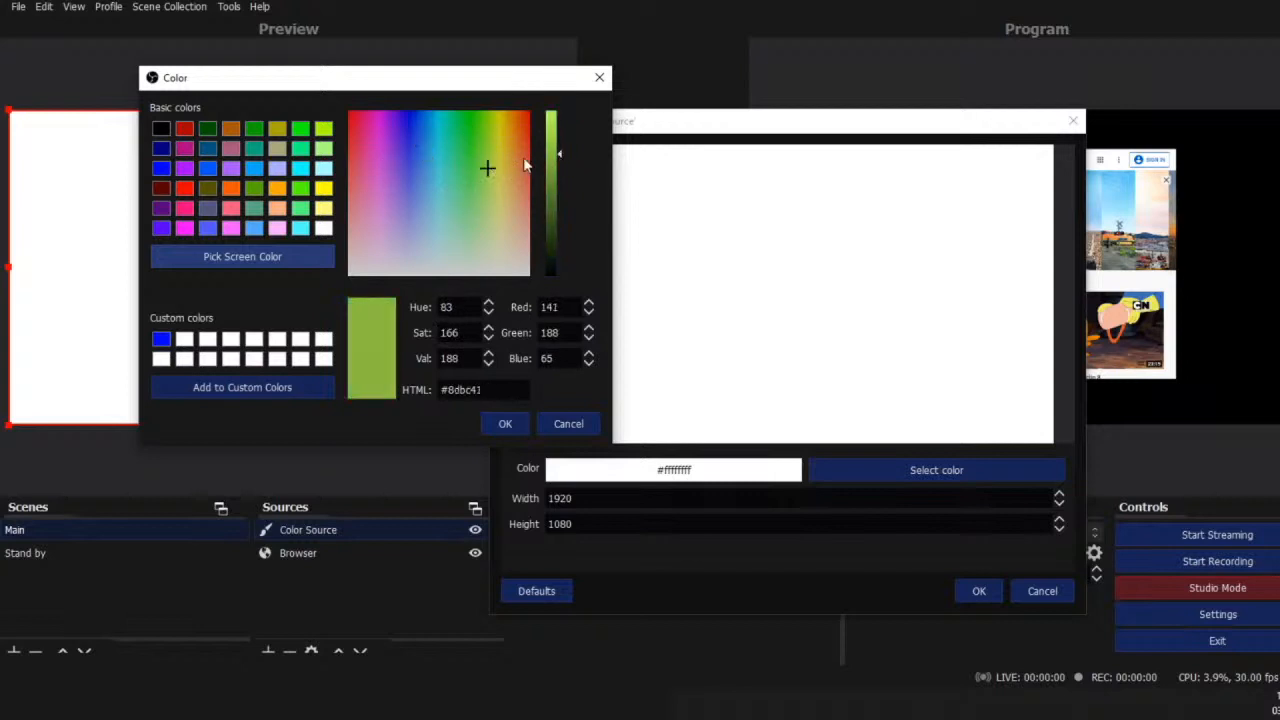
# Set the Color Source's color to green #39bc1c and accept its properties.
pyautogui.click(511, 137)
pyautogui.click(474, 135)
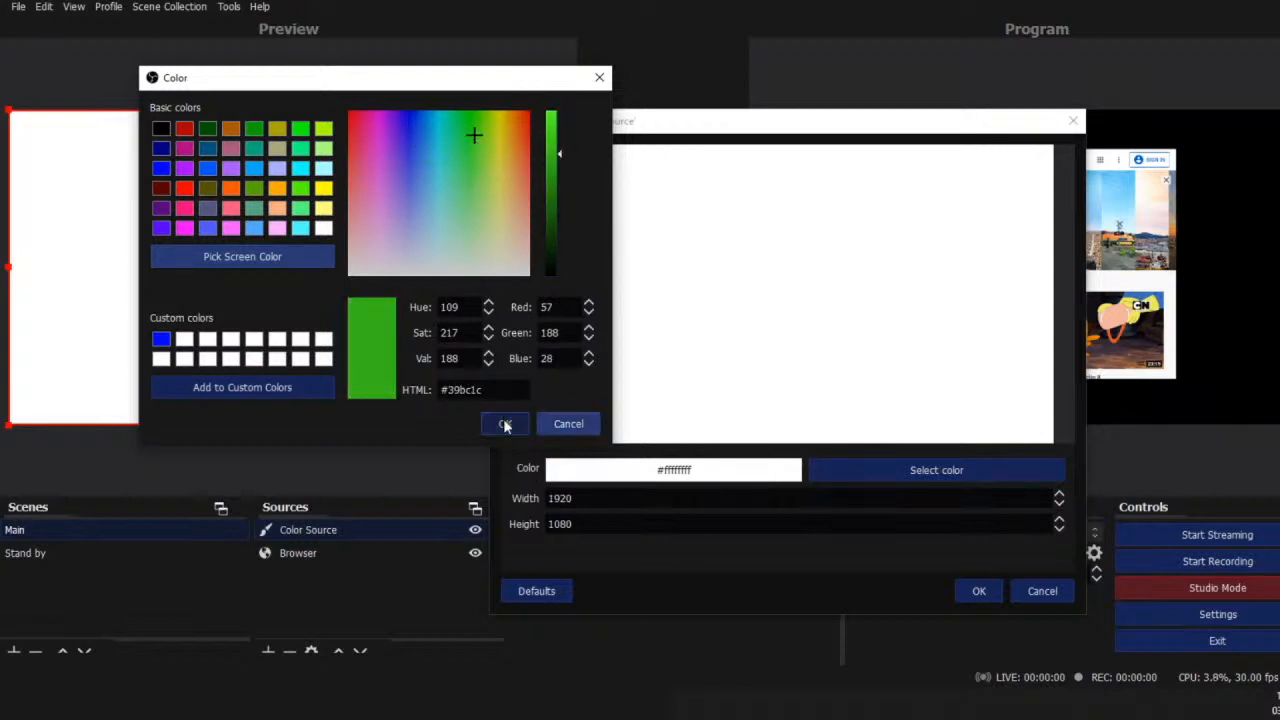
pyautogui.click(504, 423)
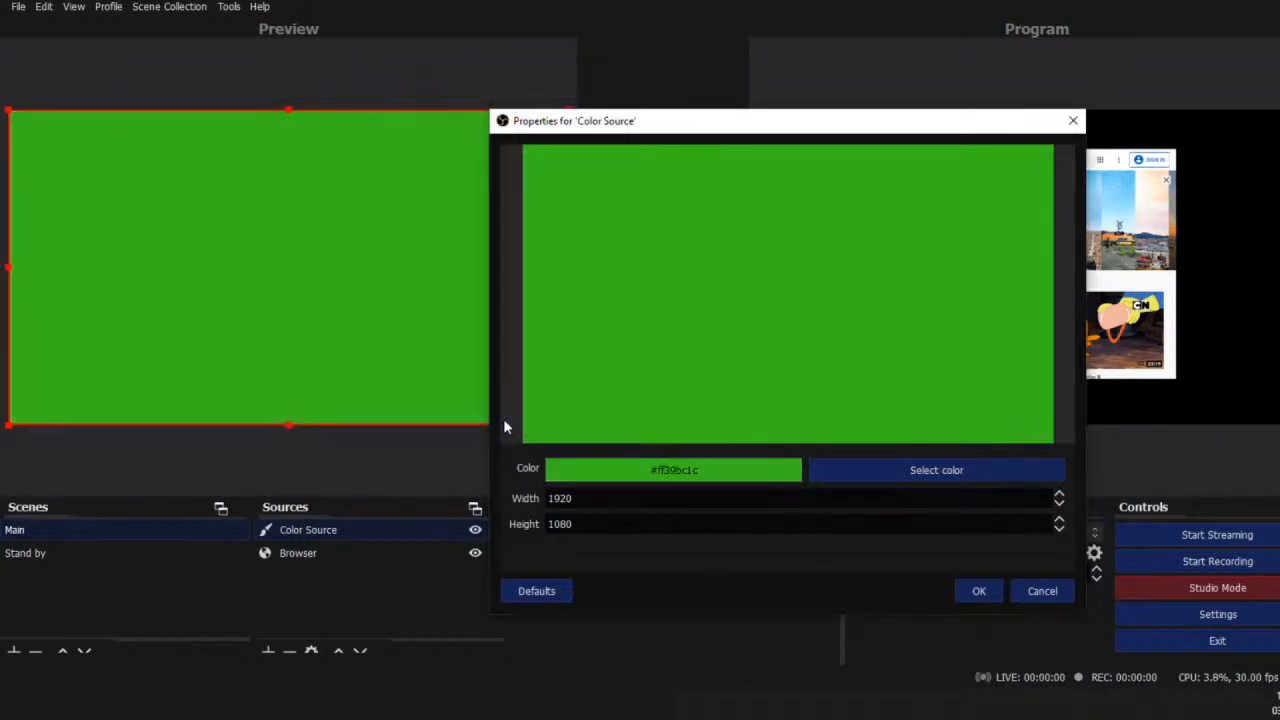
pyautogui.click(978, 591)
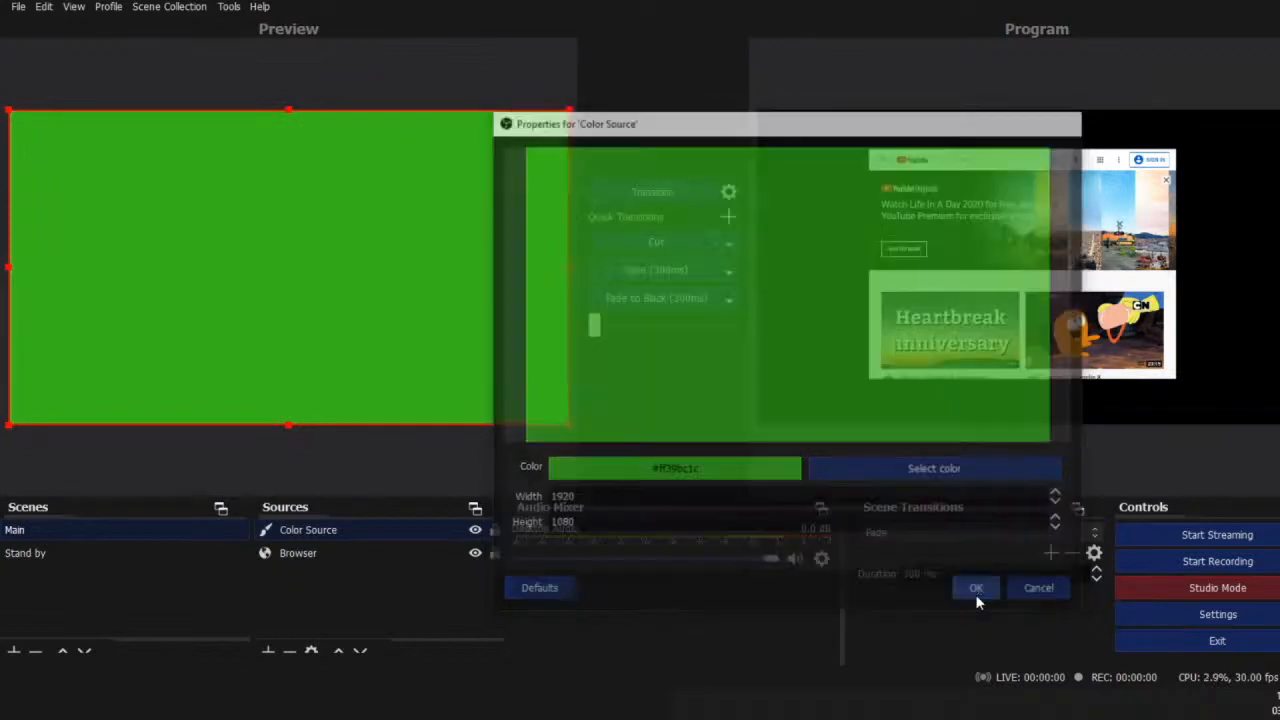
# Shrink the green Color Source to a bit under half the preview canvas width and place it over the lower-left part of the Browser source.
pyautogui.moveTo(566, 427); pyautogui.dragTo(455, 355)
pyautogui.click(365, 261)
pyautogui.click(562, 417)
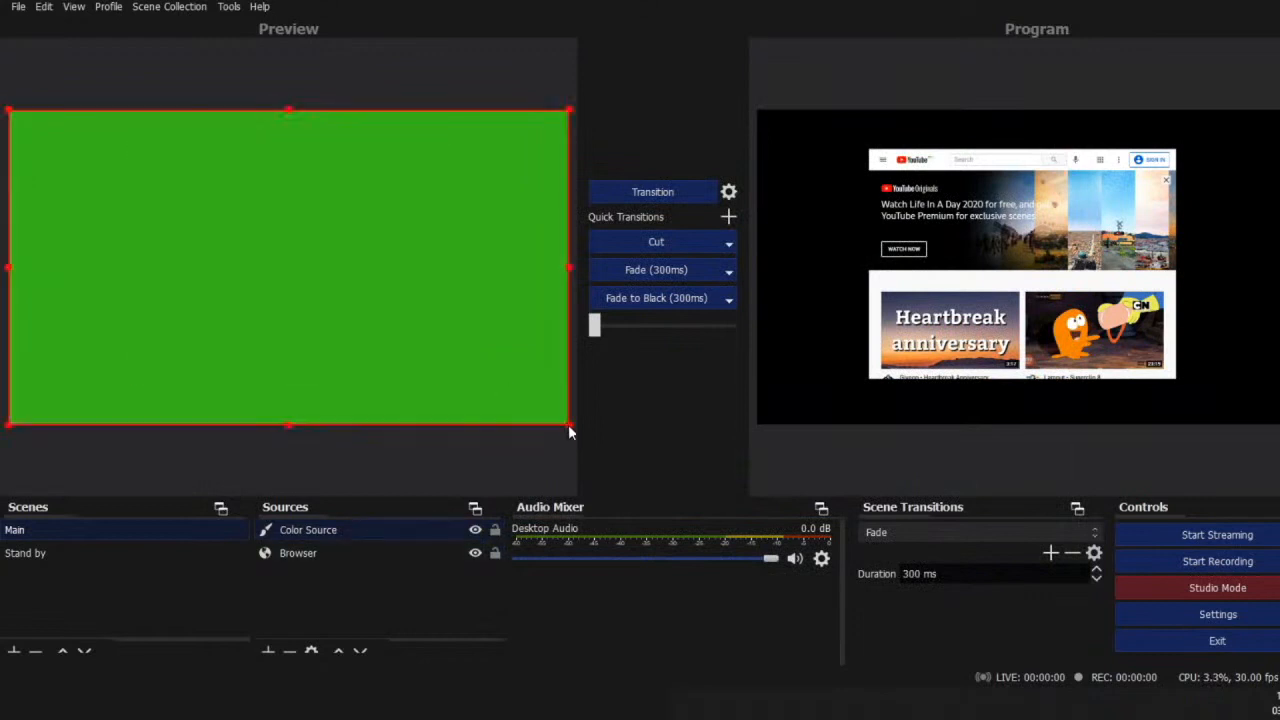
pyautogui.moveTo(568, 424); pyautogui.dragTo(364, 308)
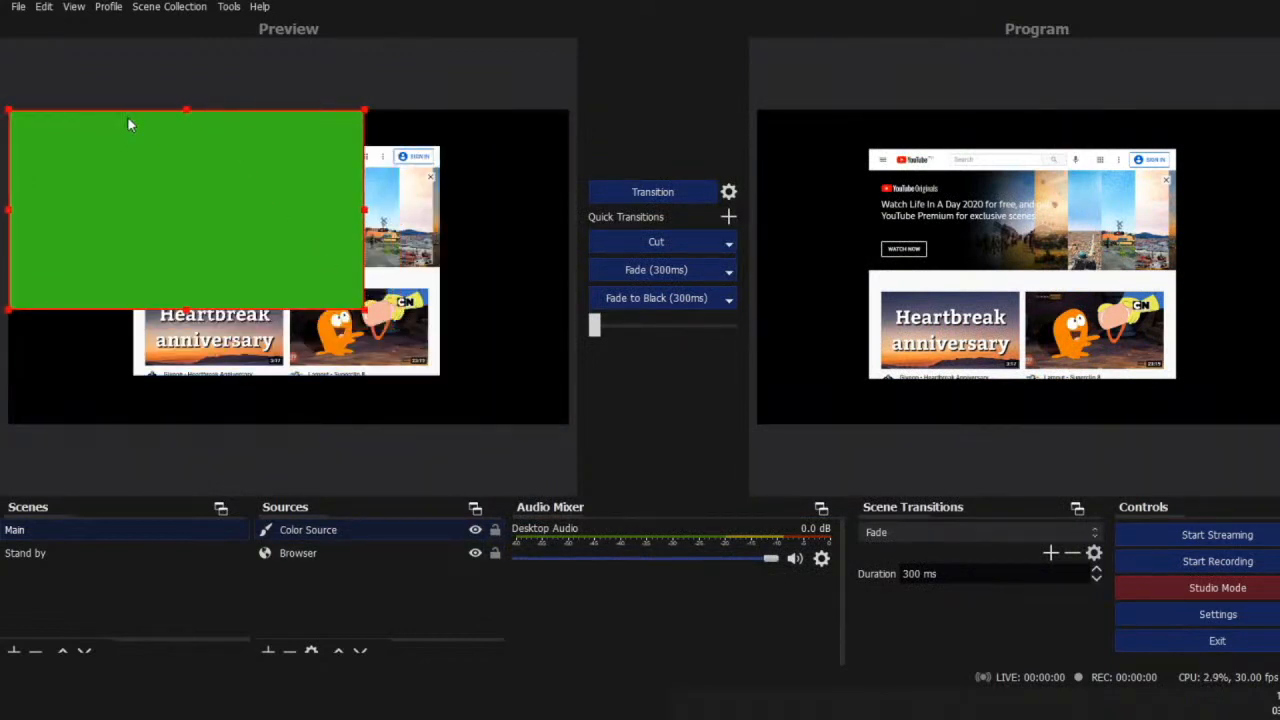
pyautogui.moveTo(127, 124); pyautogui.dragTo(330, 182)
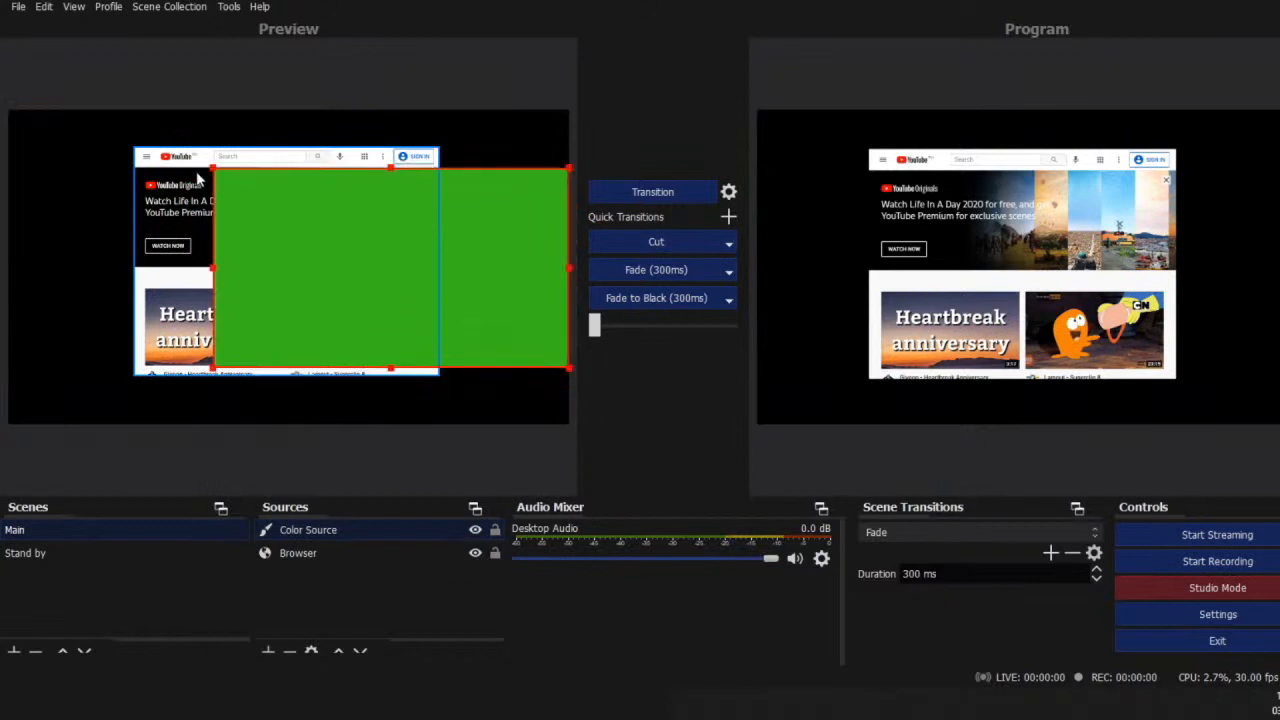
pyautogui.moveTo(213, 170); pyautogui.dragTo(321, 257)
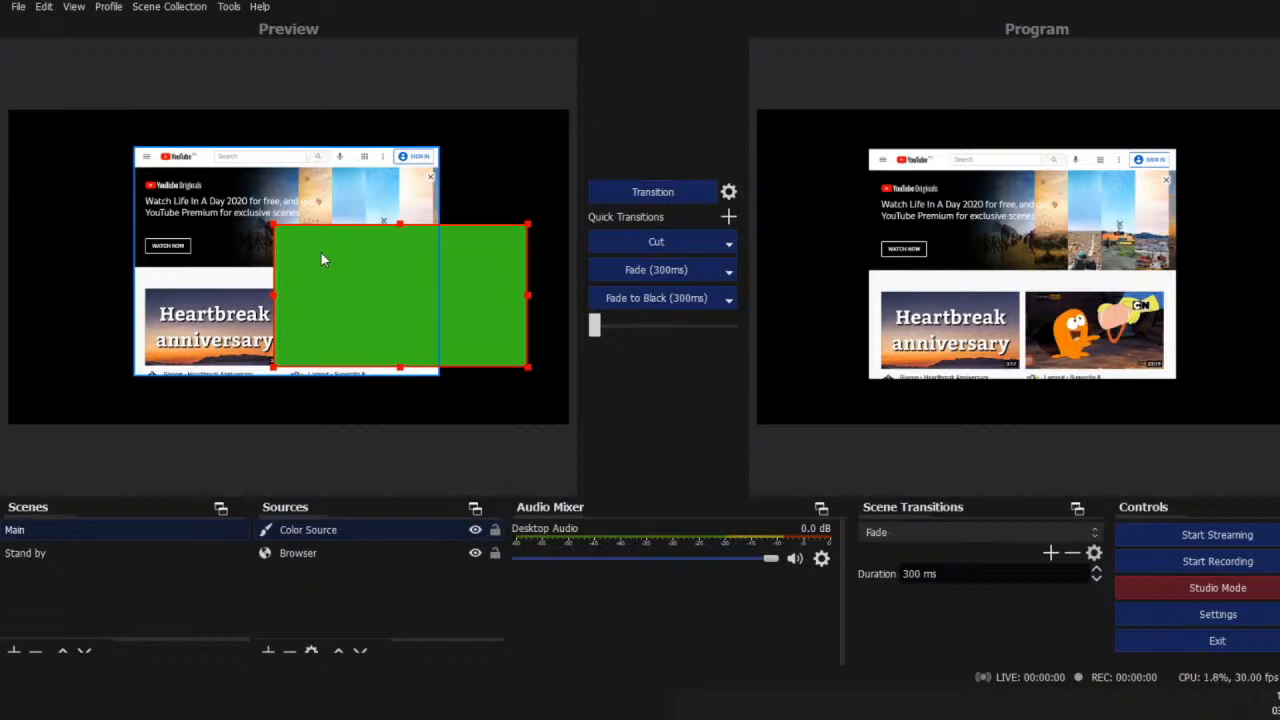
pyautogui.moveTo(371, 277); pyautogui.dragTo(212, 257)
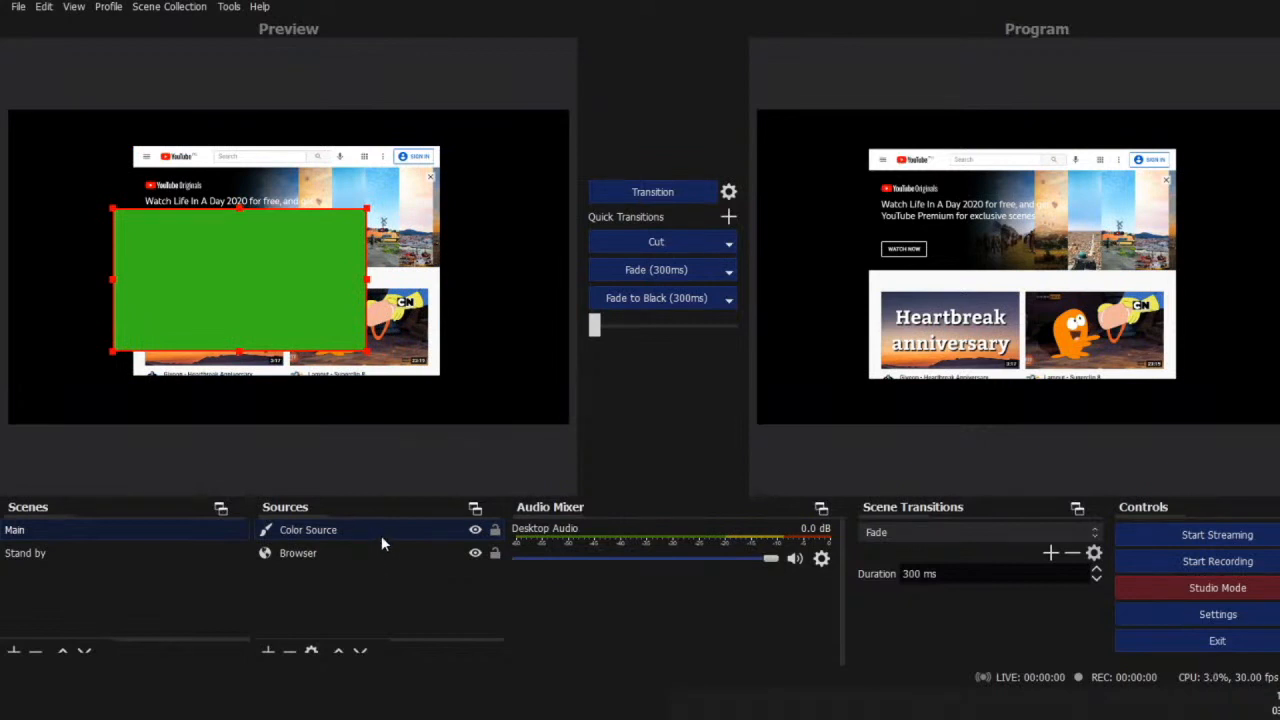
pyautogui.moveTo(304, 296); pyautogui.dragTo(237, 291)
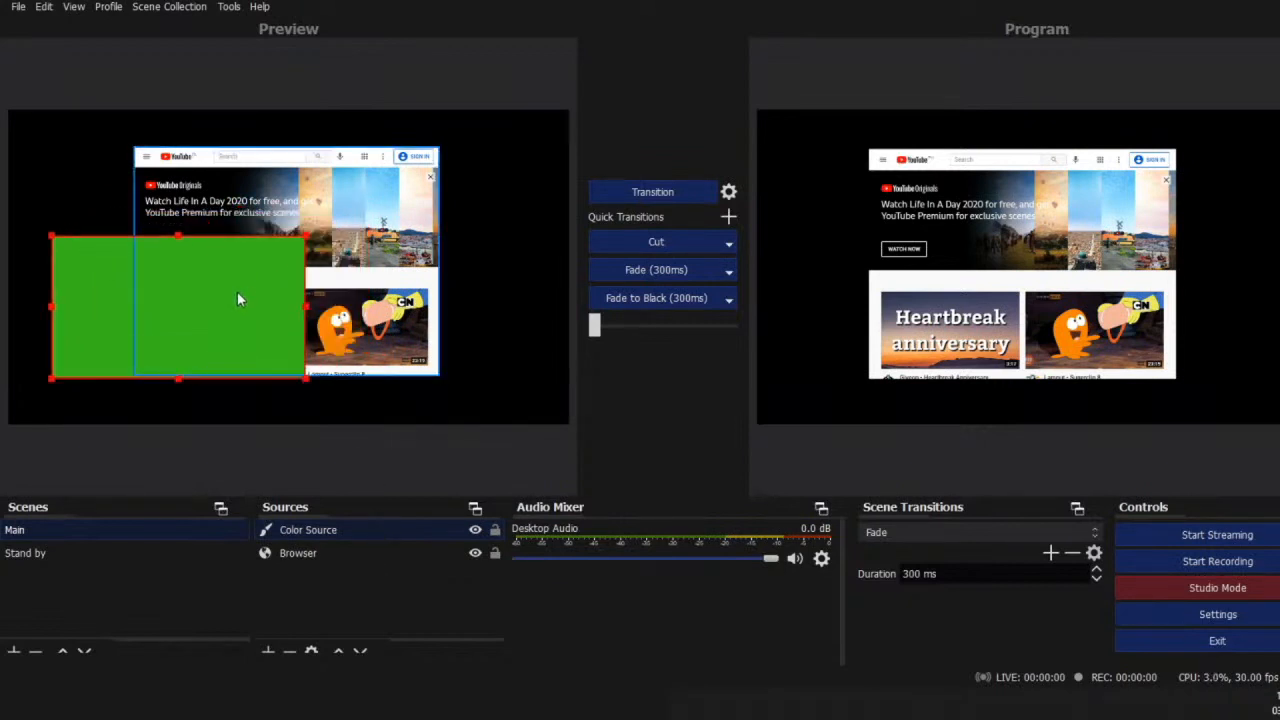
# Place the Color Source below Browser in the source order and rearrange both in the preview with the web page overlapping the green block's right side.
pyautogui.click(336, 557)
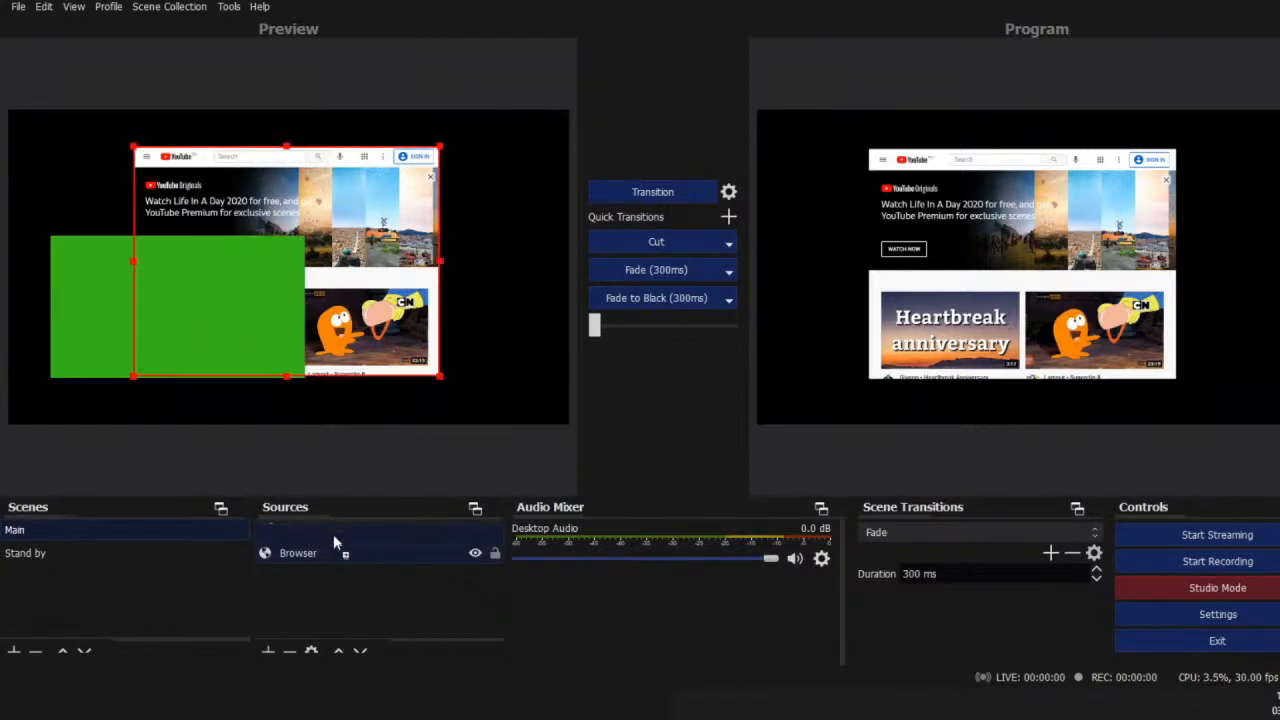
pyautogui.moveTo(338, 531); pyautogui.dragTo(336, 563)
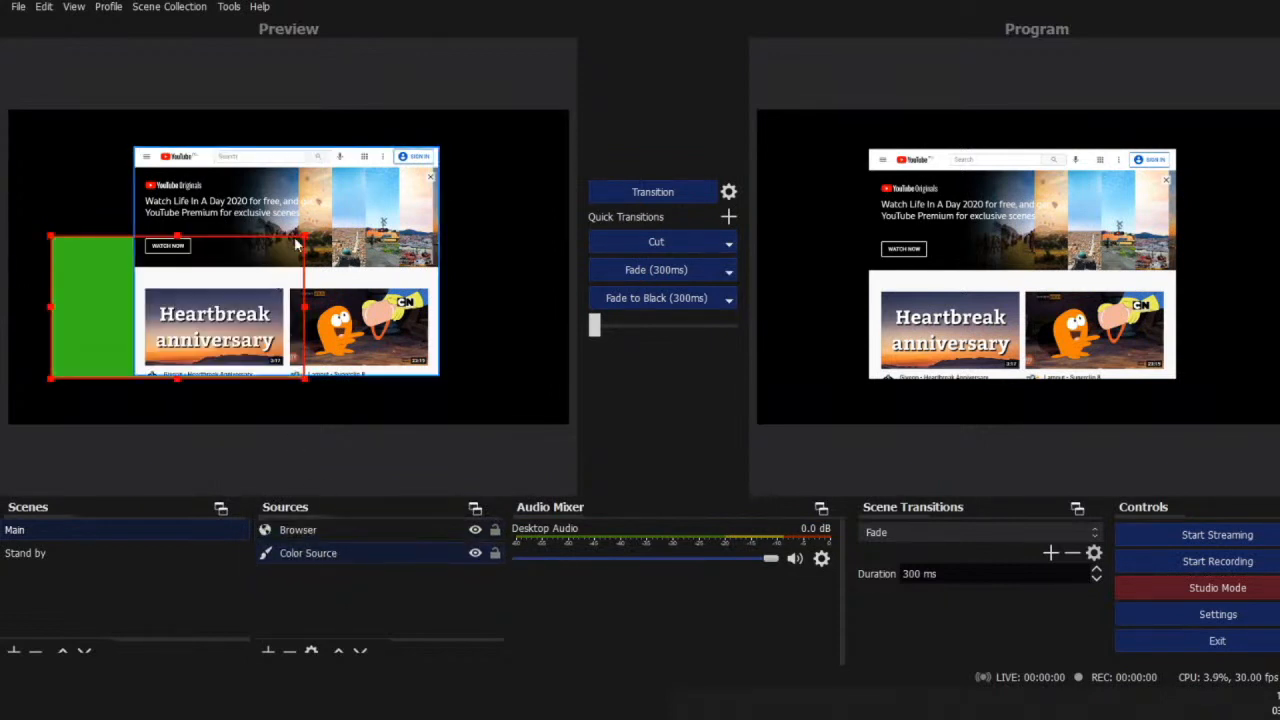
pyautogui.moveTo(288, 187); pyautogui.dragTo(352, 210)
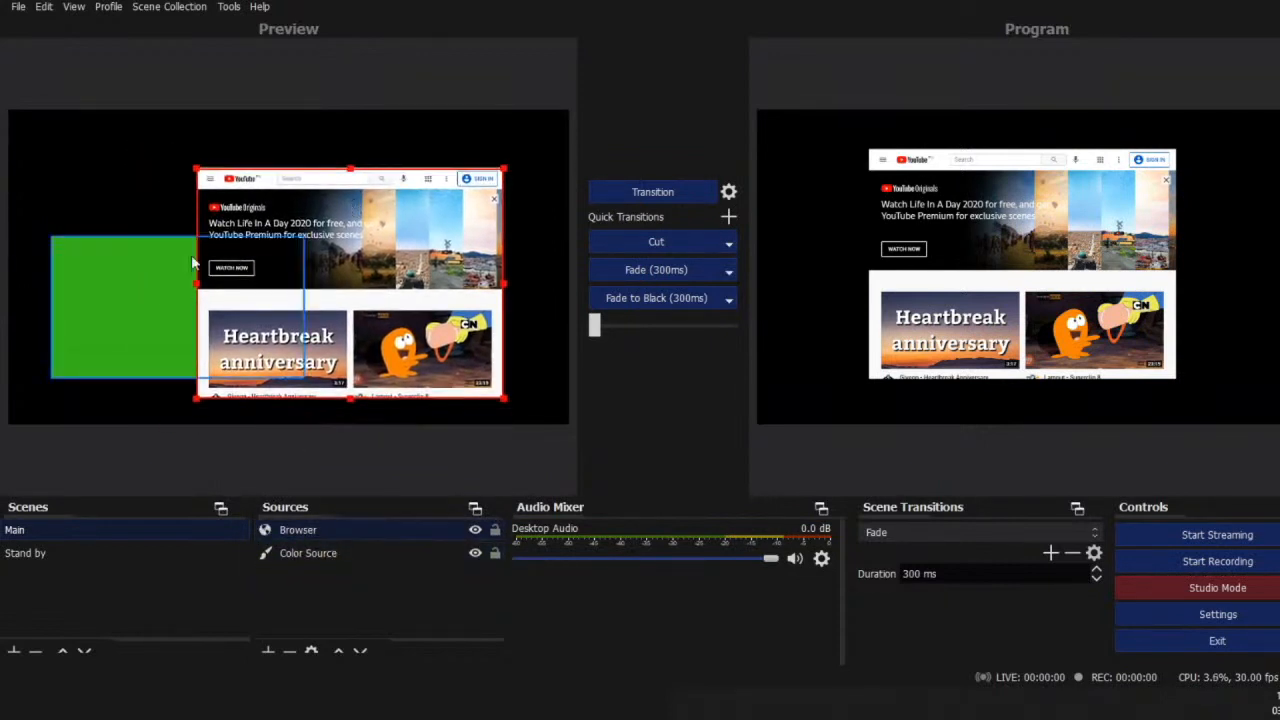
pyautogui.moveTo(170, 262); pyautogui.dragTo(161, 233)
pyautogui.click(357, 260)
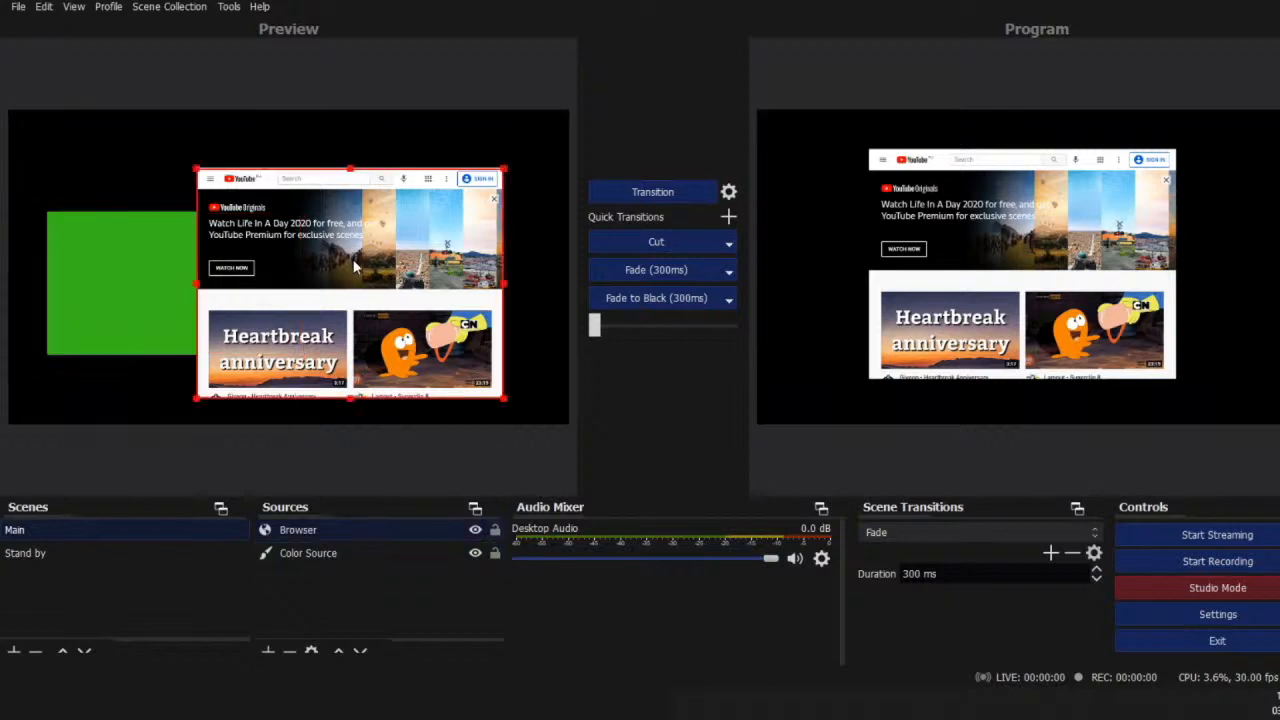
pyautogui.moveTo(350, 257); pyautogui.dragTo(342, 246)
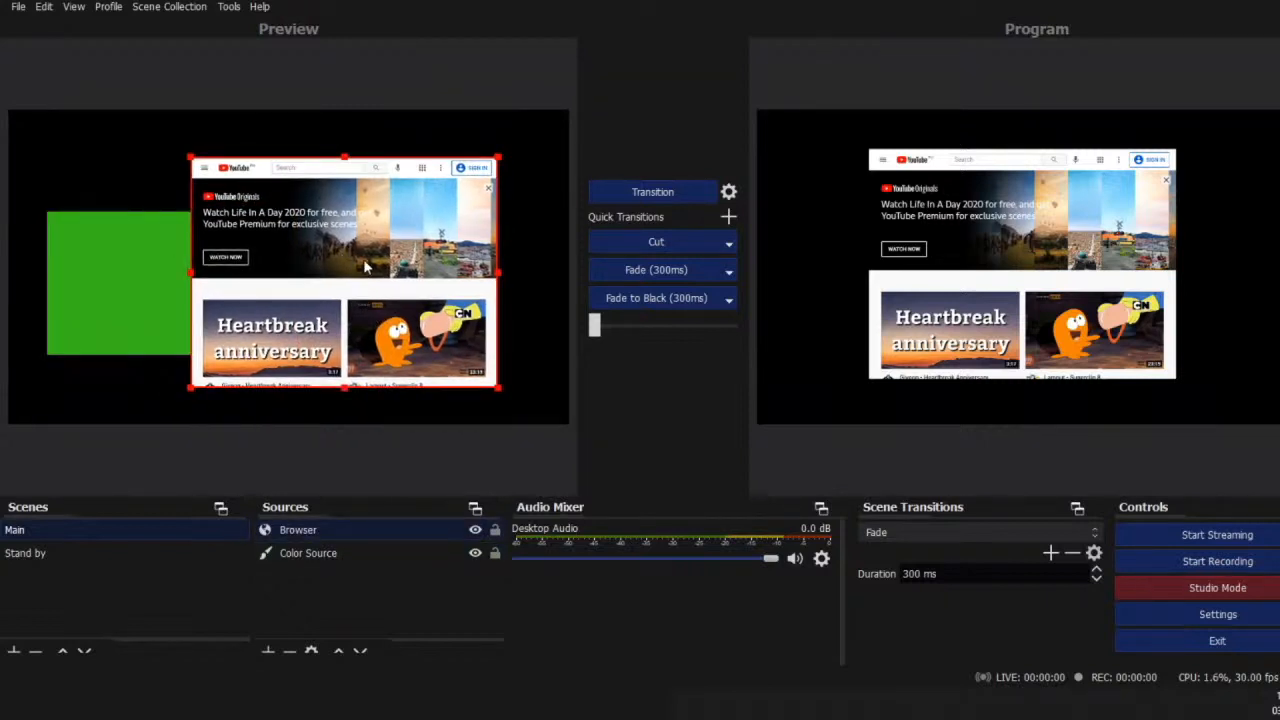
# Place the Color Source above Browser and enlarge it to about two-thirds of the canvas width over the preview's upper-left area.
pyautogui.moveTo(365, 268)
pyautogui.mouseDown()
pyautogui.moveTo(325, 279)
pyautogui.moveTo(372, 270)
pyautogui.mouseUp()
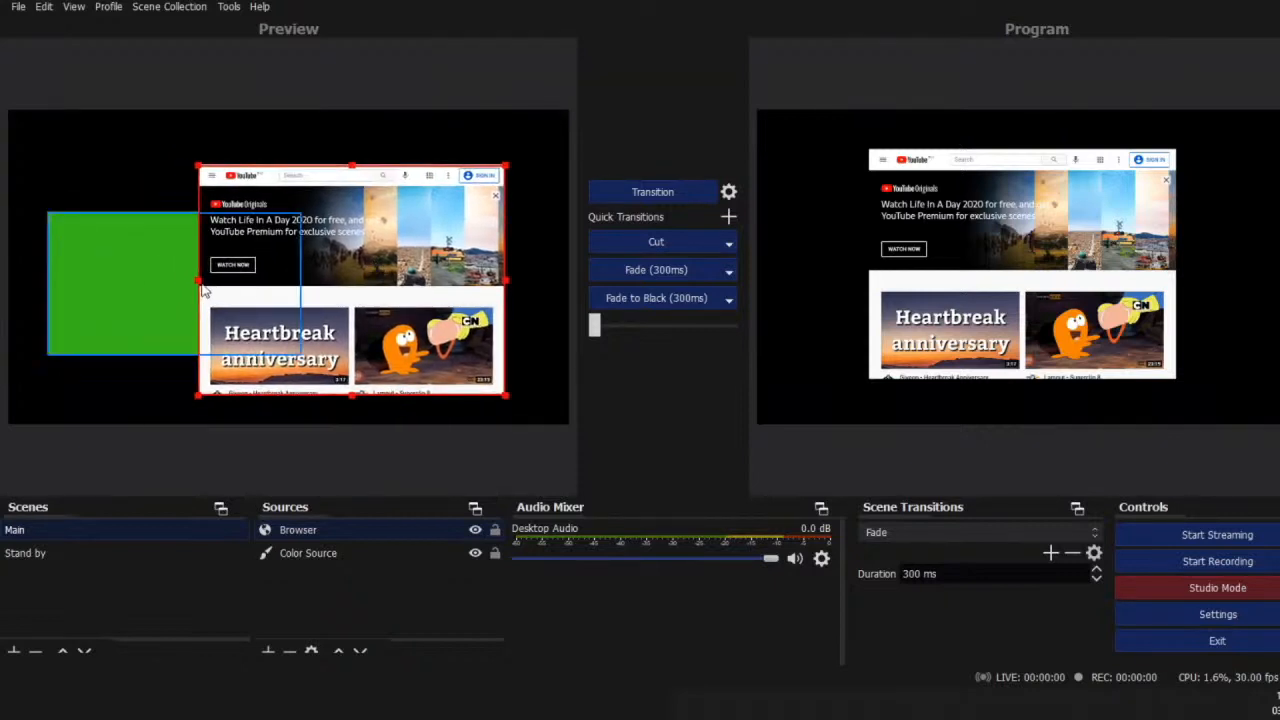
pyautogui.click(175, 275)
pyautogui.click(327, 530)
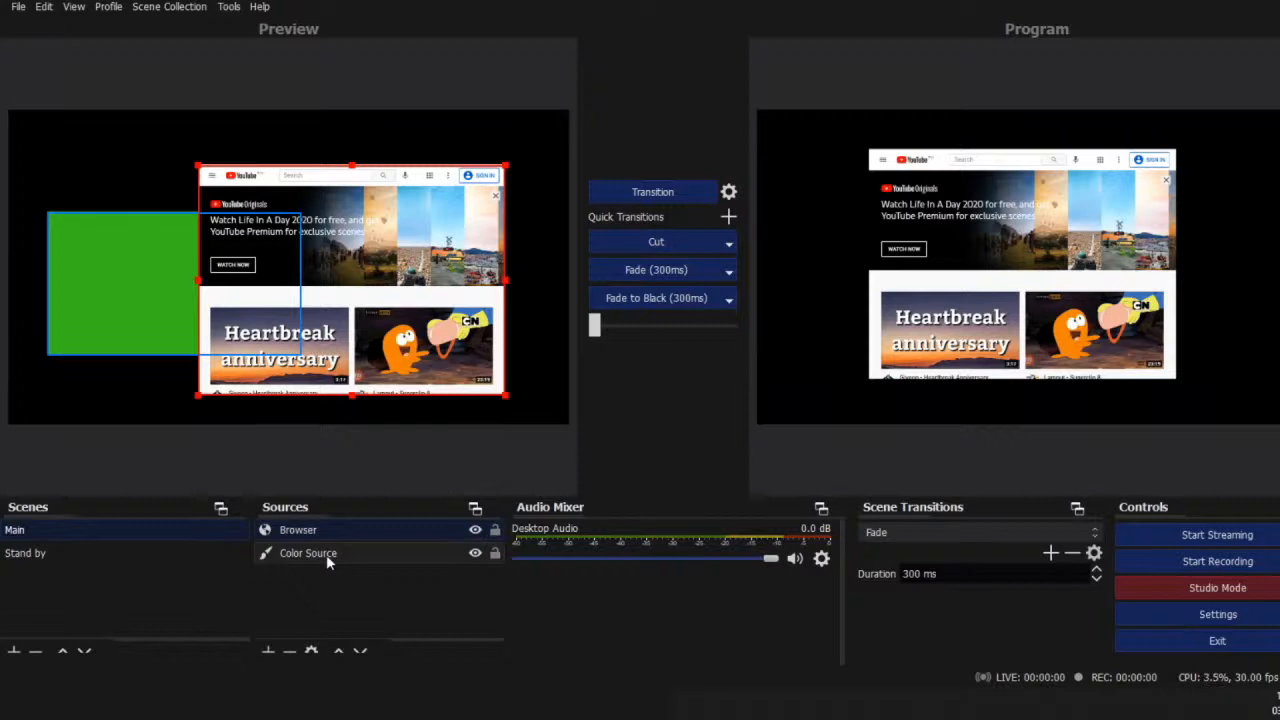
pyautogui.moveTo(326, 554); pyautogui.dragTo(327, 526)
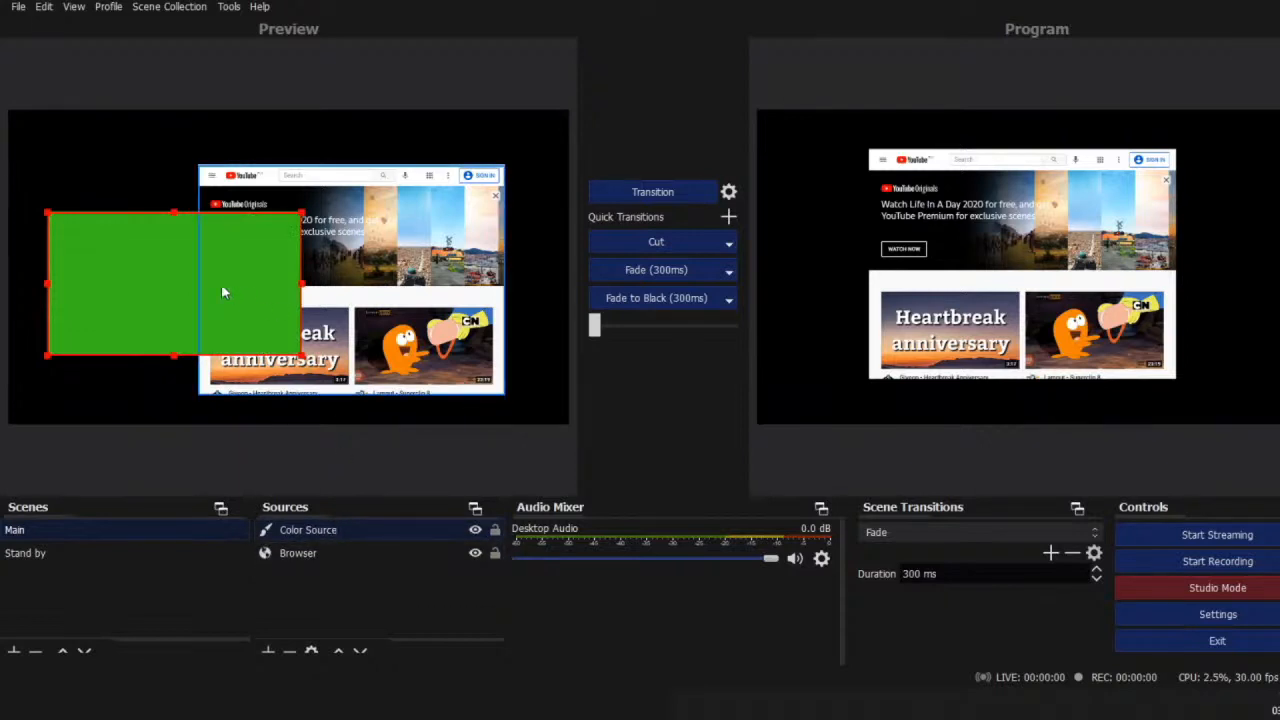
pyautogui.moveTo(154, 263); pyautogui.dragTo(266, 277)
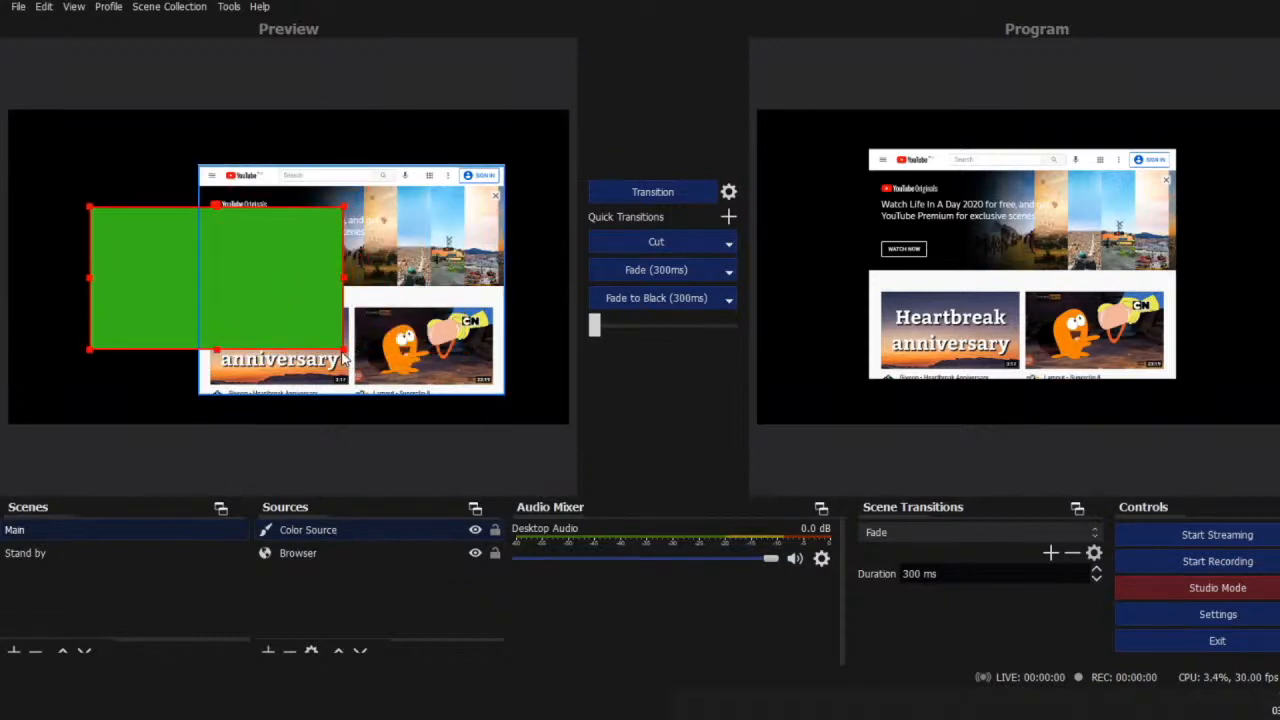
pyautogui.moveTo(343, 355); pyautogui.dragTo(460, 413)
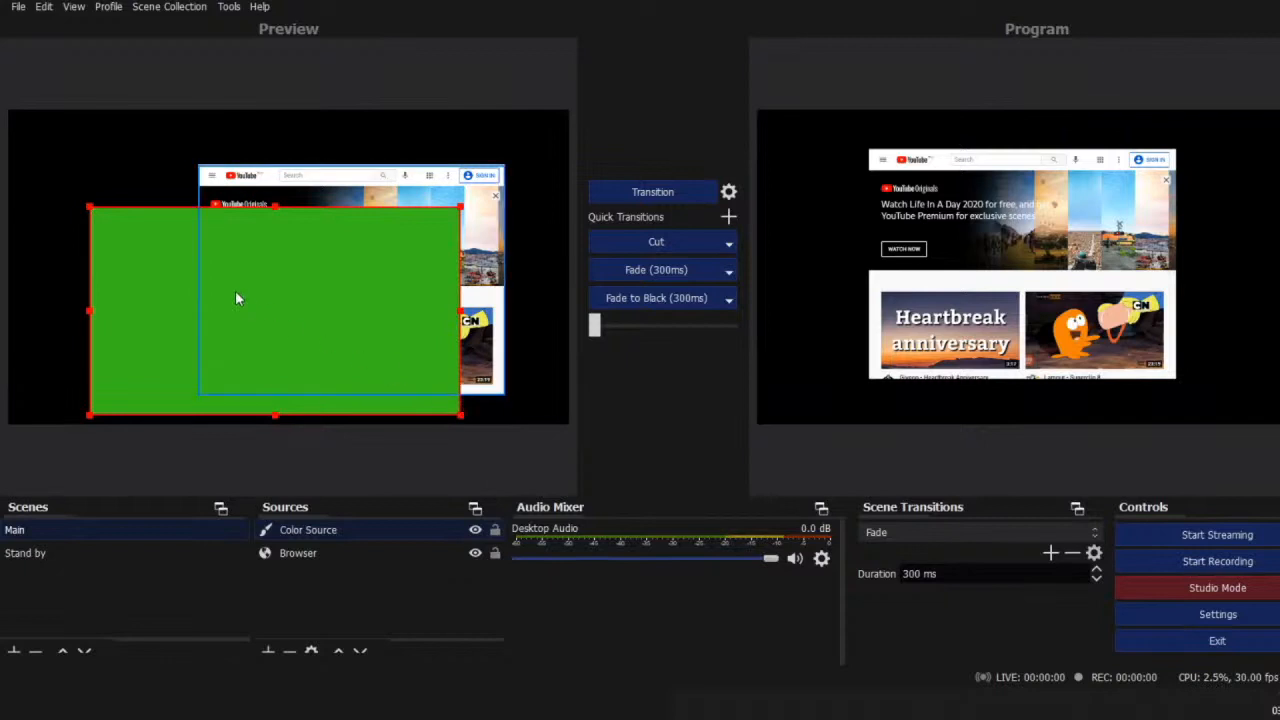
pyautogui.moveTo(144, 250); pyautogui.dragTo(128, 218)
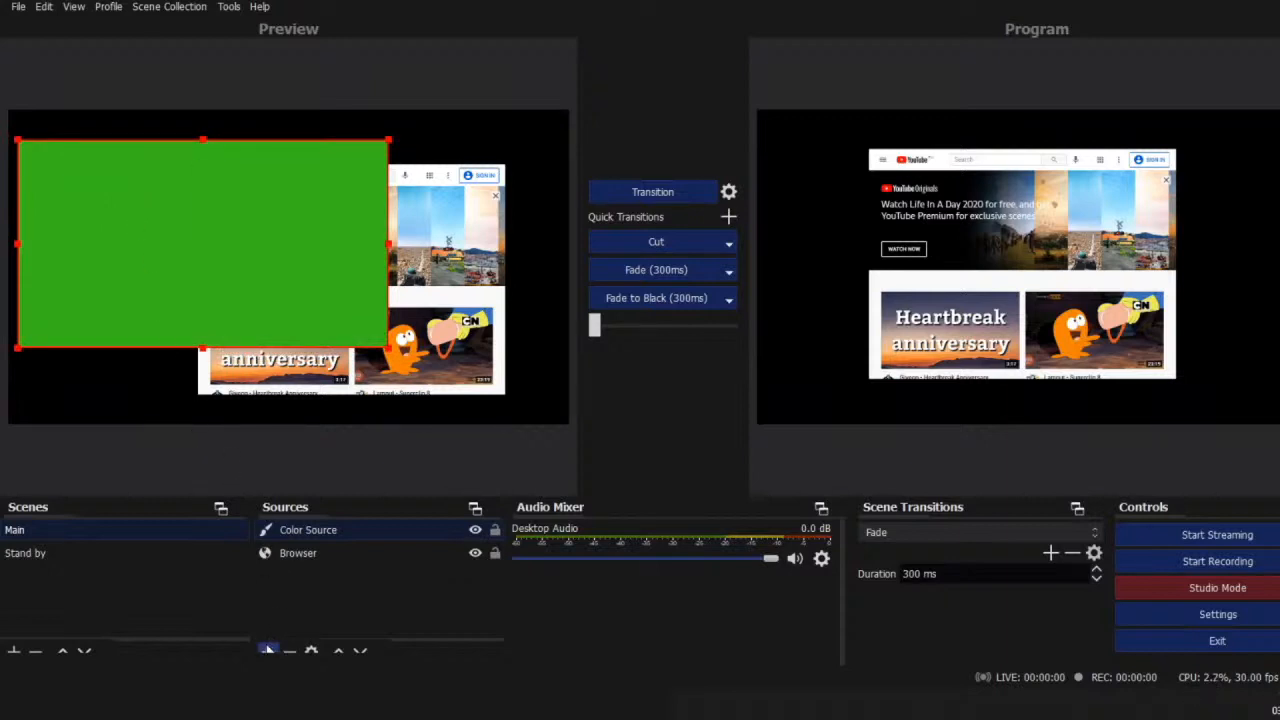
# Add a new Display Capture source named Display Capture that captures Display 1: 1920x1080 @ 0,0.
pyautogui.click(268, 651)
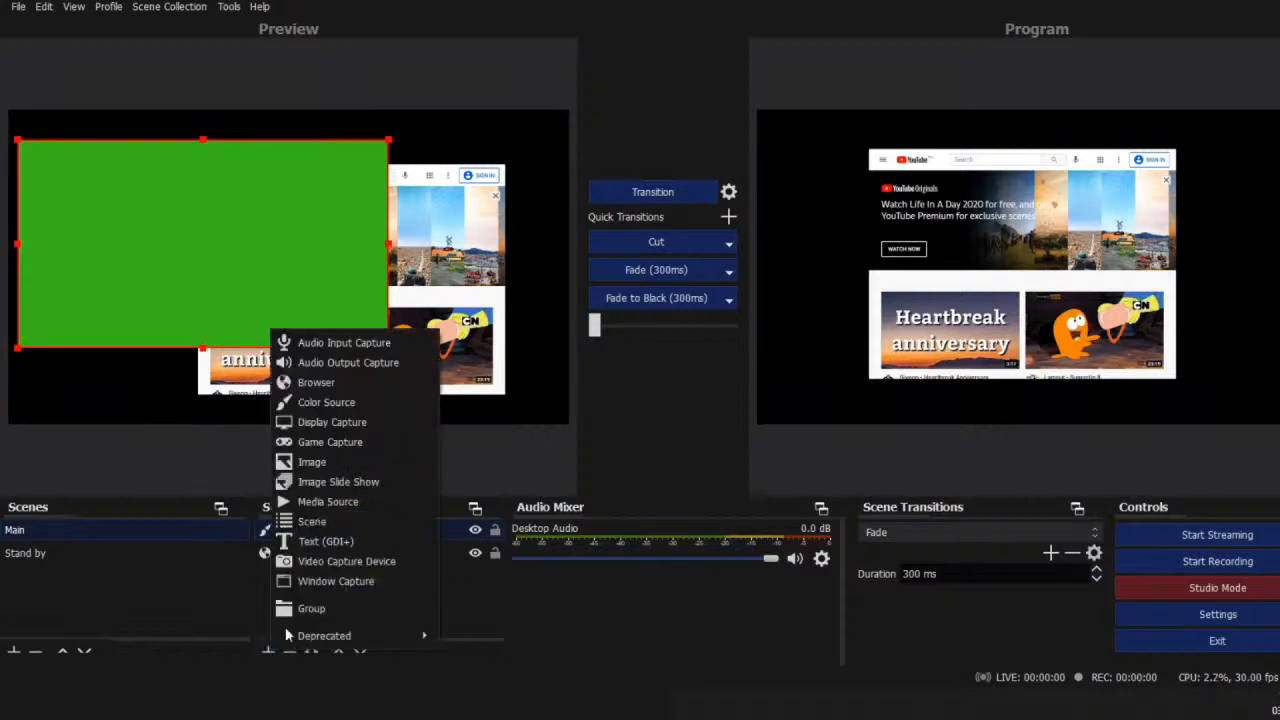
pyautogui.click(346, 424)
pyautogui.moveTo(674, 200); pyautogui.dragTo(502, 84)
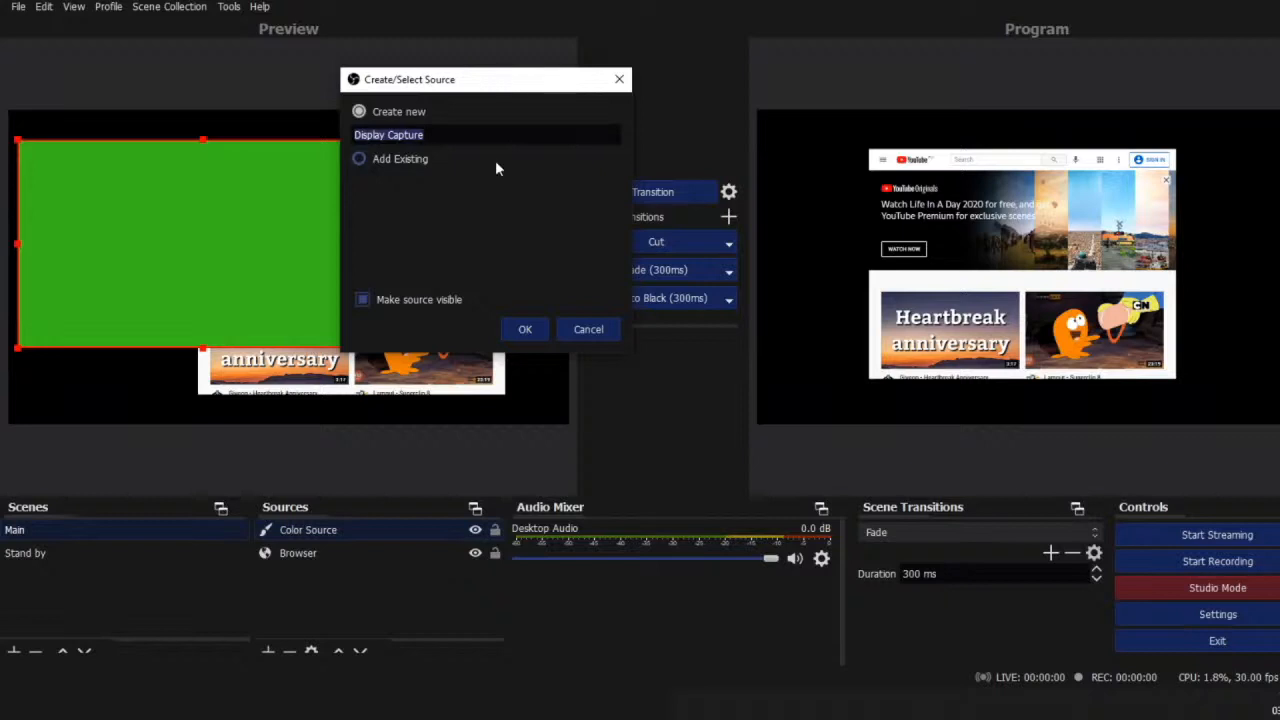
pyautogui.click(537, 334)
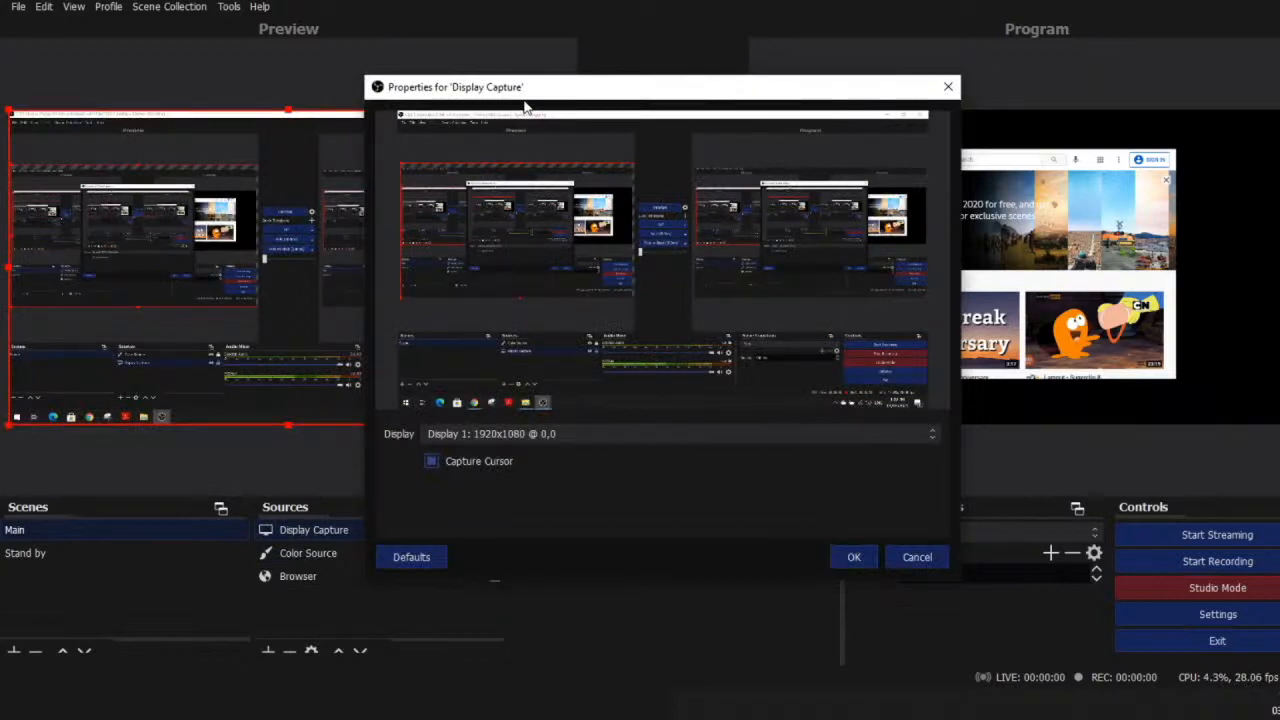
pyautogui.moveTo(525, 107); pyautogui.dragTo(575, 57)
pyautogui.click(540, 383)
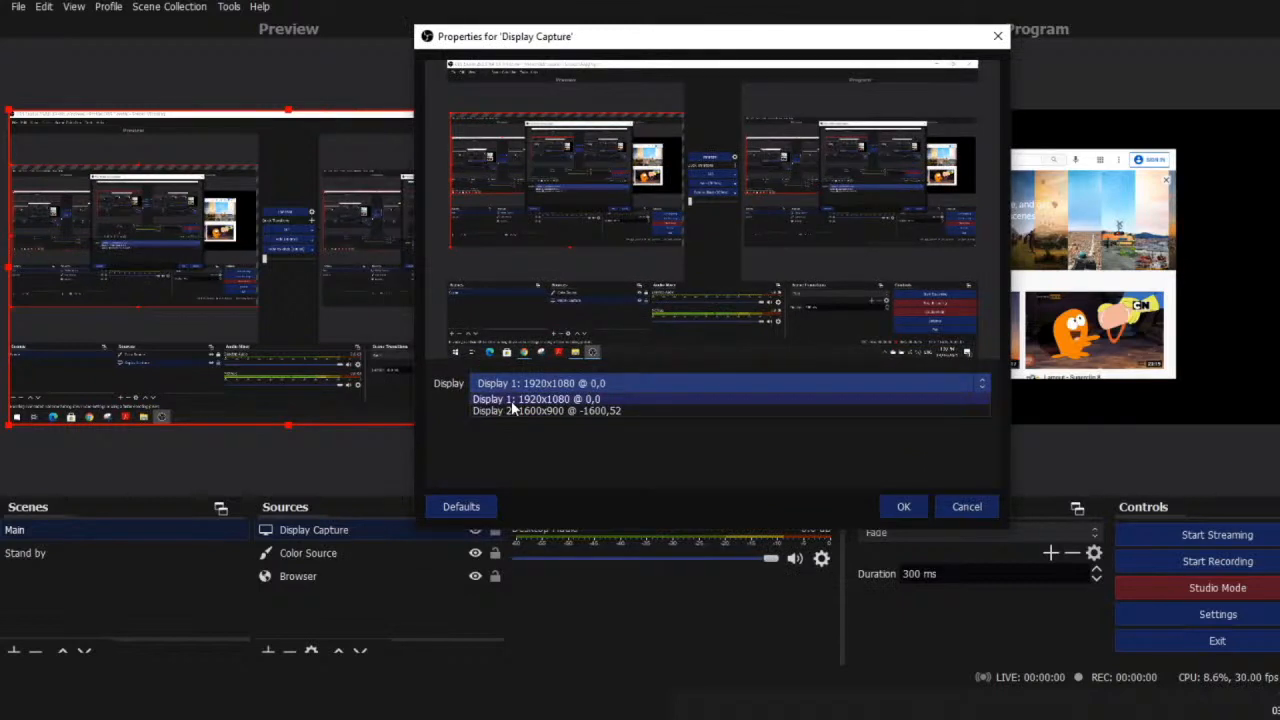
pyautogui.click(592, 404)
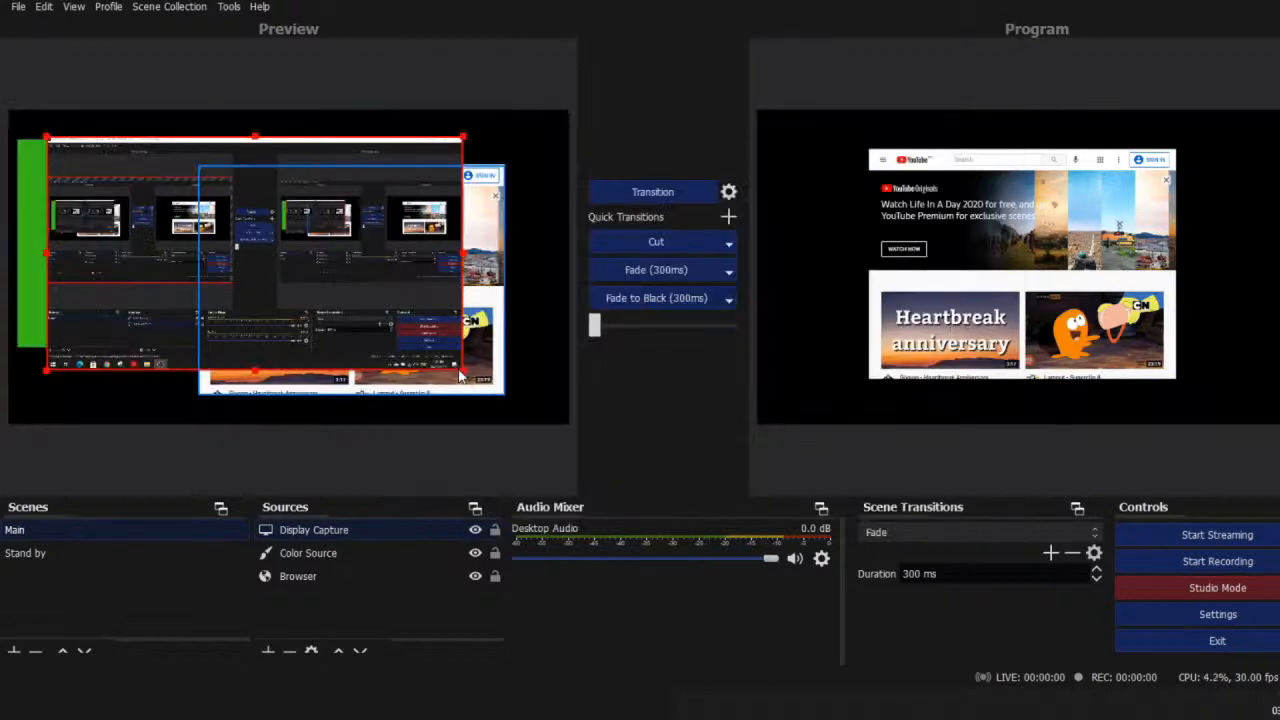
# Reposition and scale the Display Capture in the preview to nearly fill the canvas, leaving a strip of the green block uncovered.
pyautogui.moveTo(460, 370); pyautogui.dragTo(480, 397)
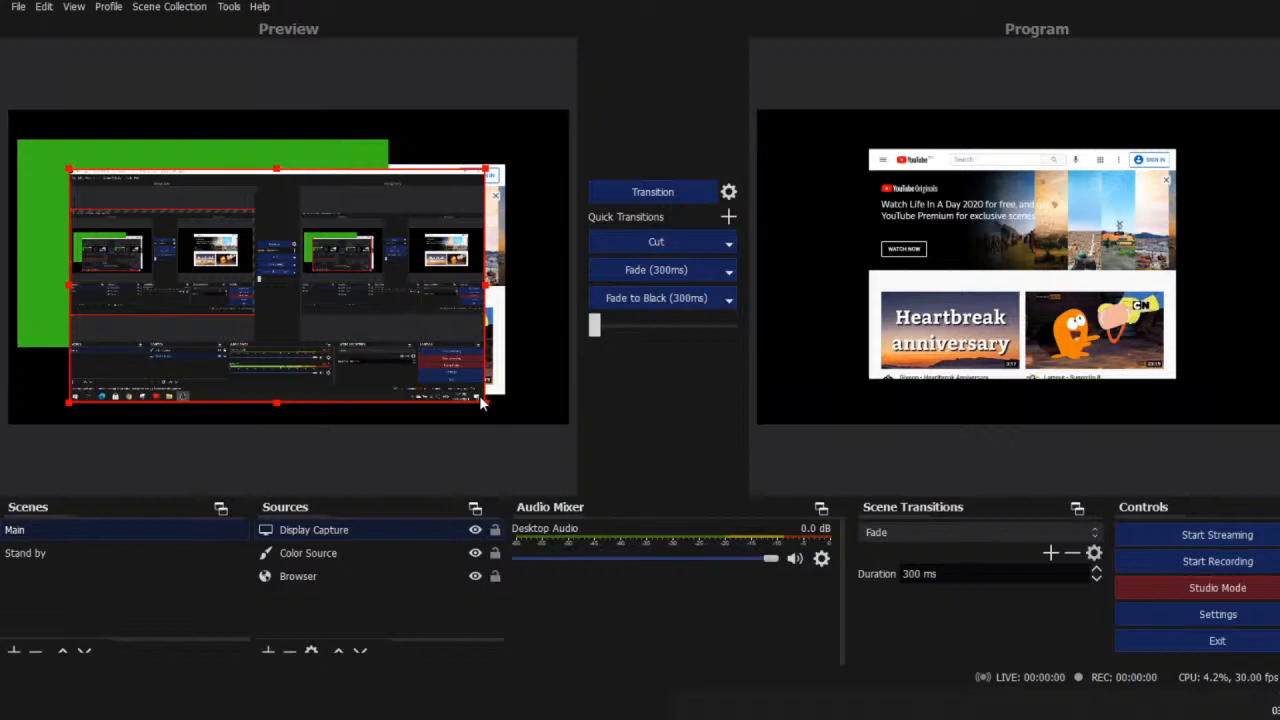
pyautogui.hotkey('ctrl', 'f')
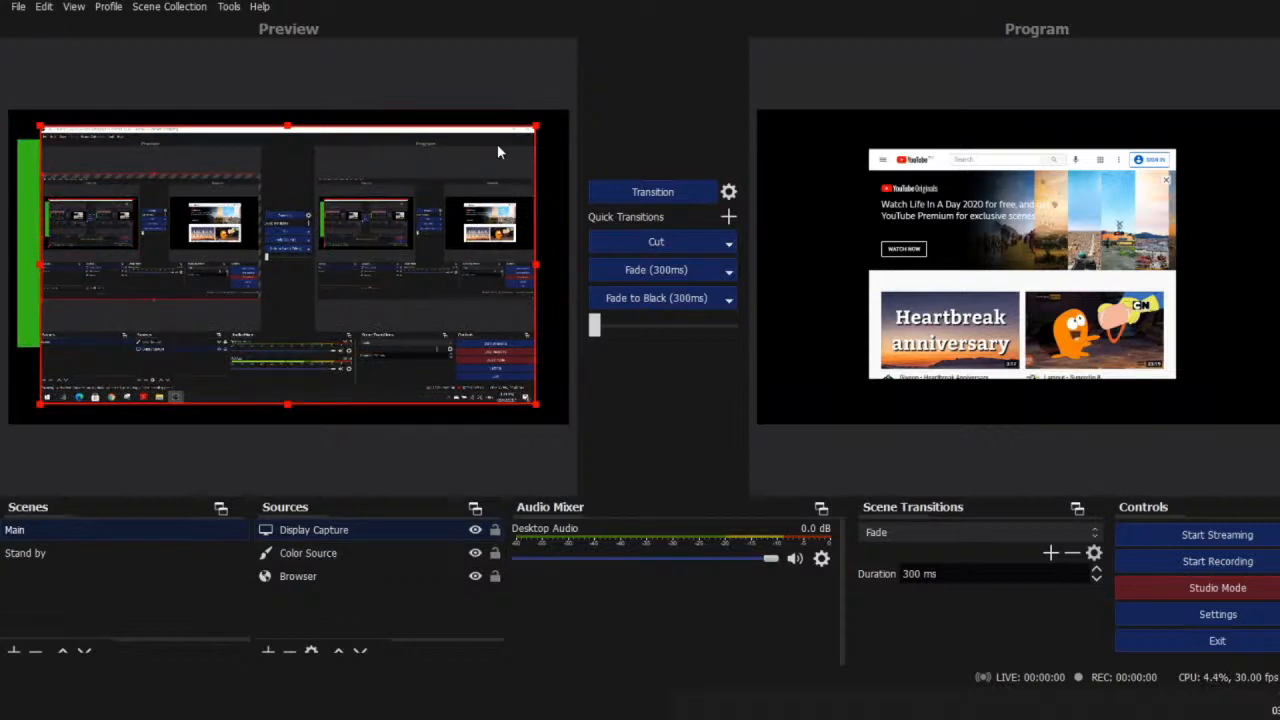
pyautogui.moveTo(497, 145); pyautogui.dragTo(493, 158)
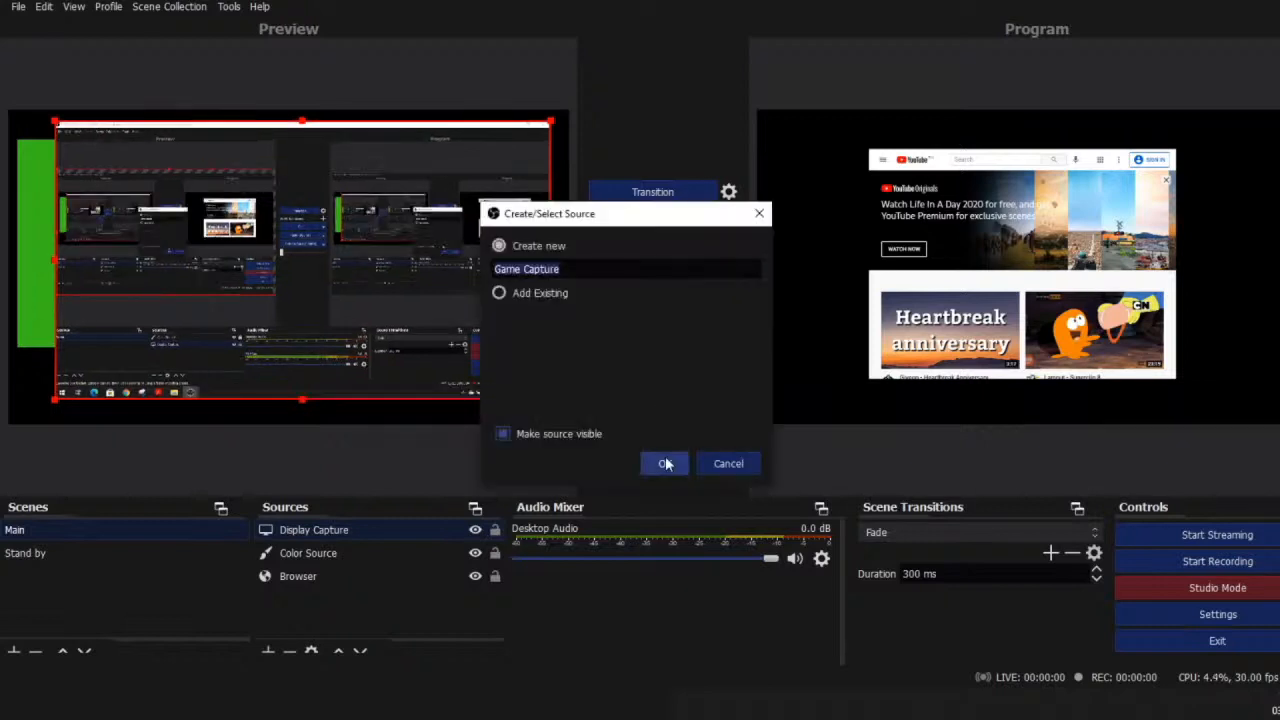
# Try out a new Game Capture source and open its capture mode choices.
pyautogui.click(664, 464)
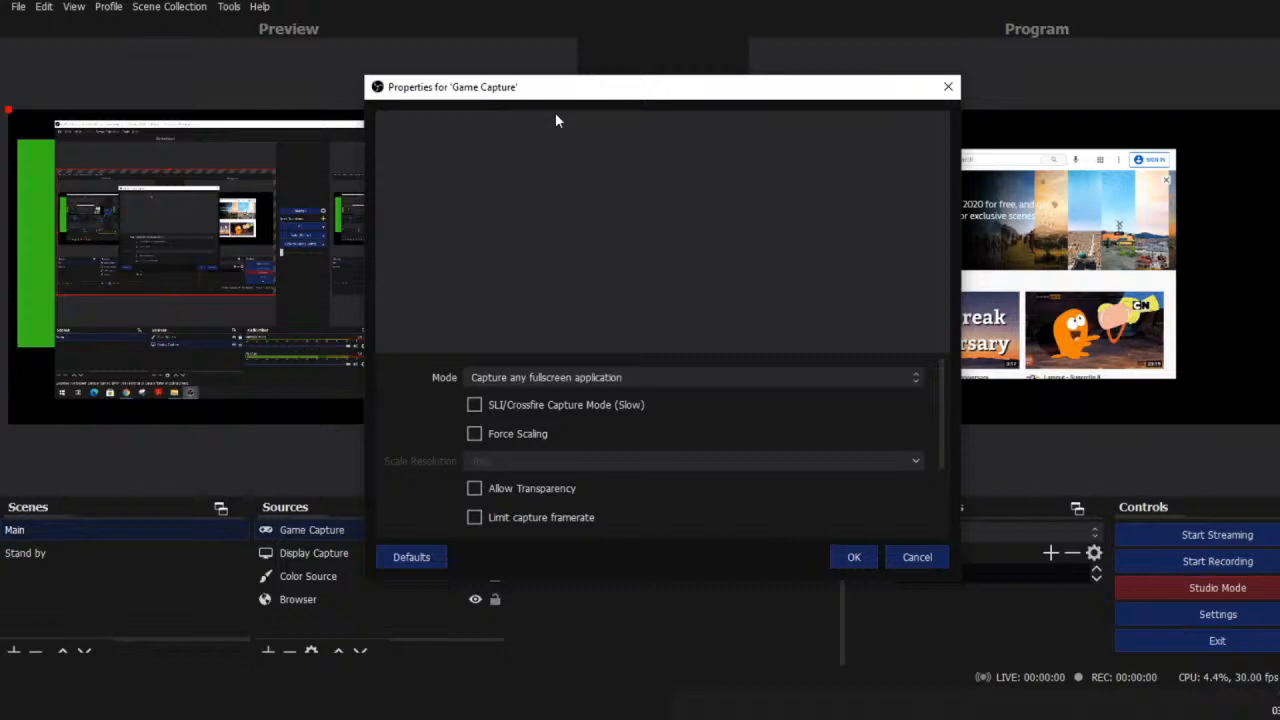
pyautogui.moveTo(560, 87); pyautogui.dragTo(638, 72)
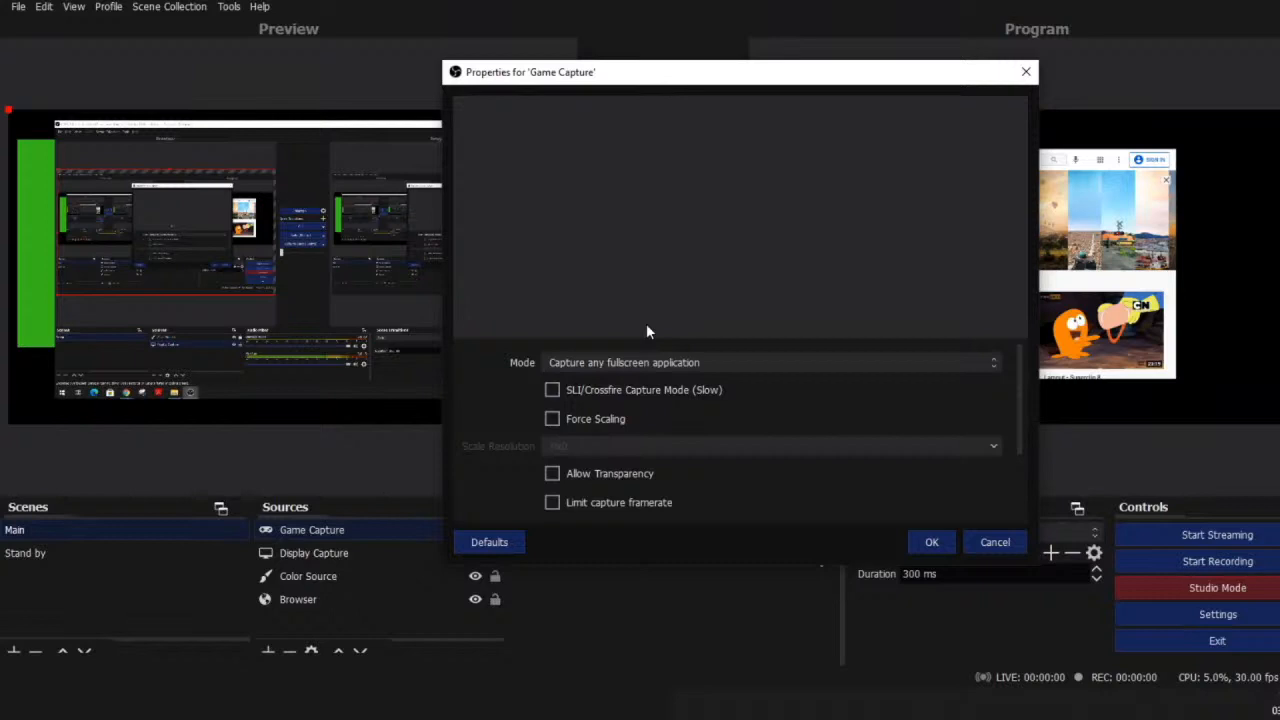
pyautogui.click(768, 368)
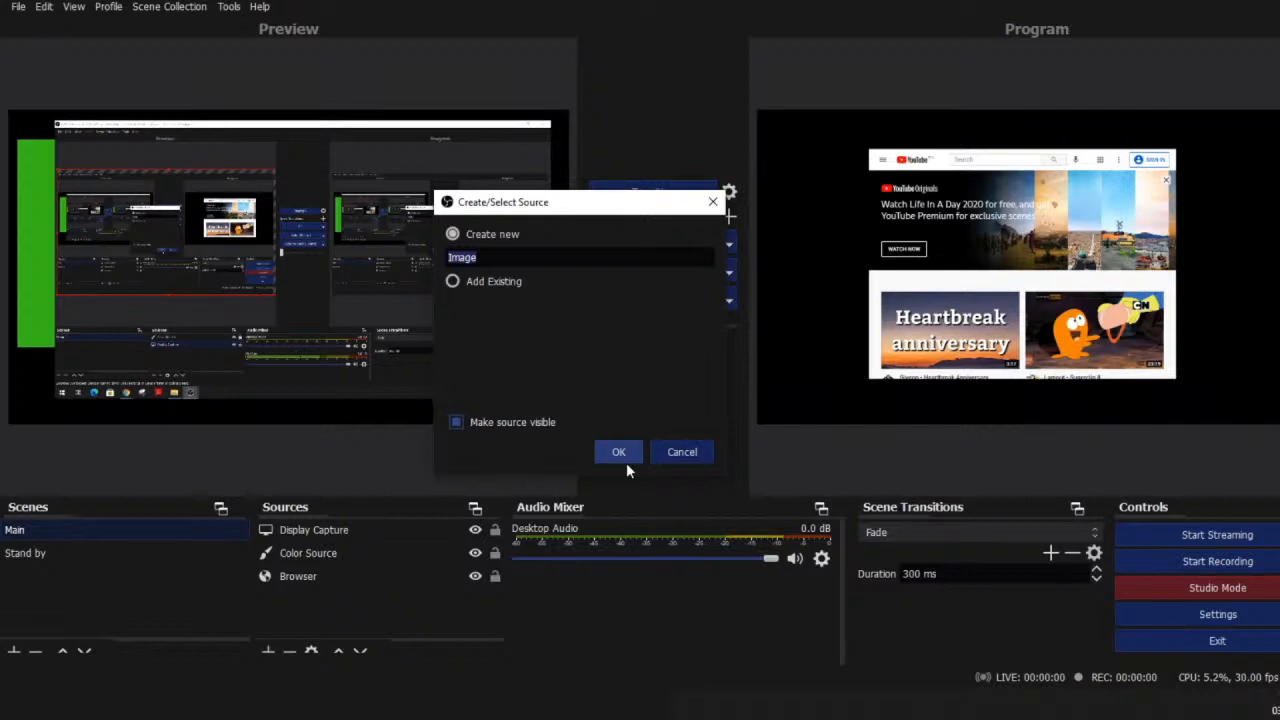
# Add a new Image source with the black and yellow frame overlay and scale it to fill the whole preview canvas.
pyautogui.click(626, 460)
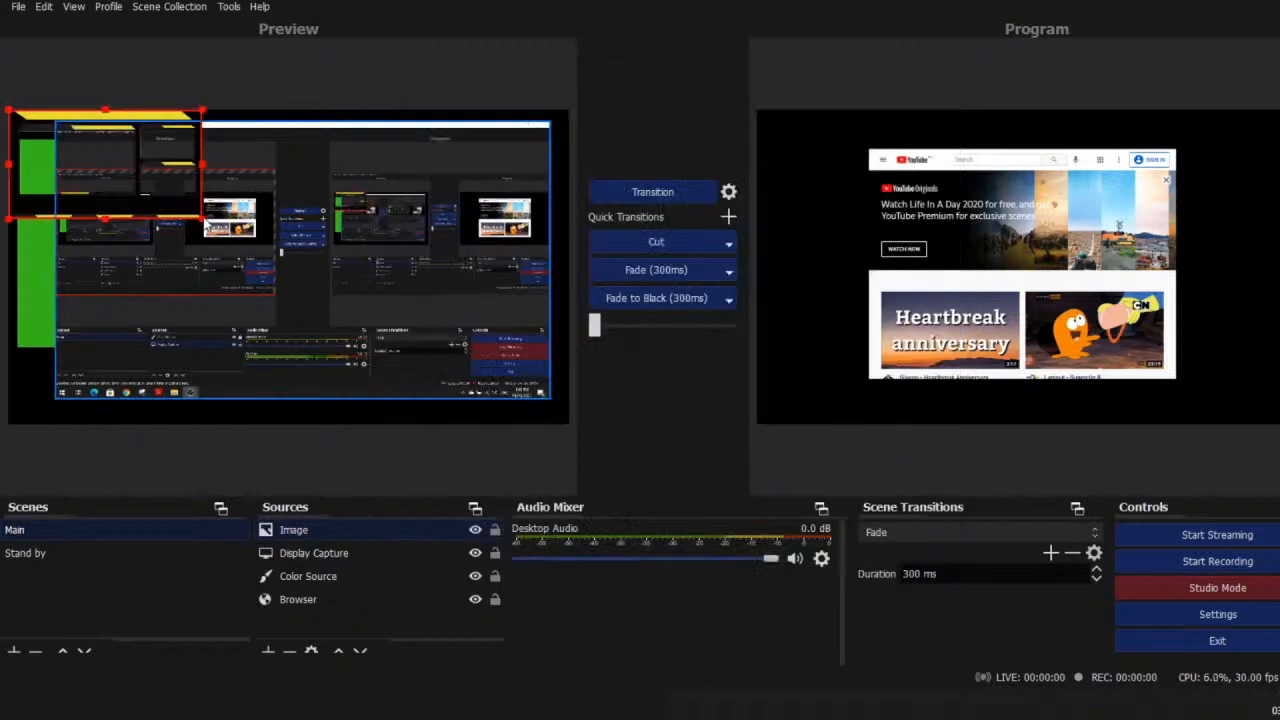
pyautogui.moveTo(203, 218); pyautogui.dragTo(503, 404)
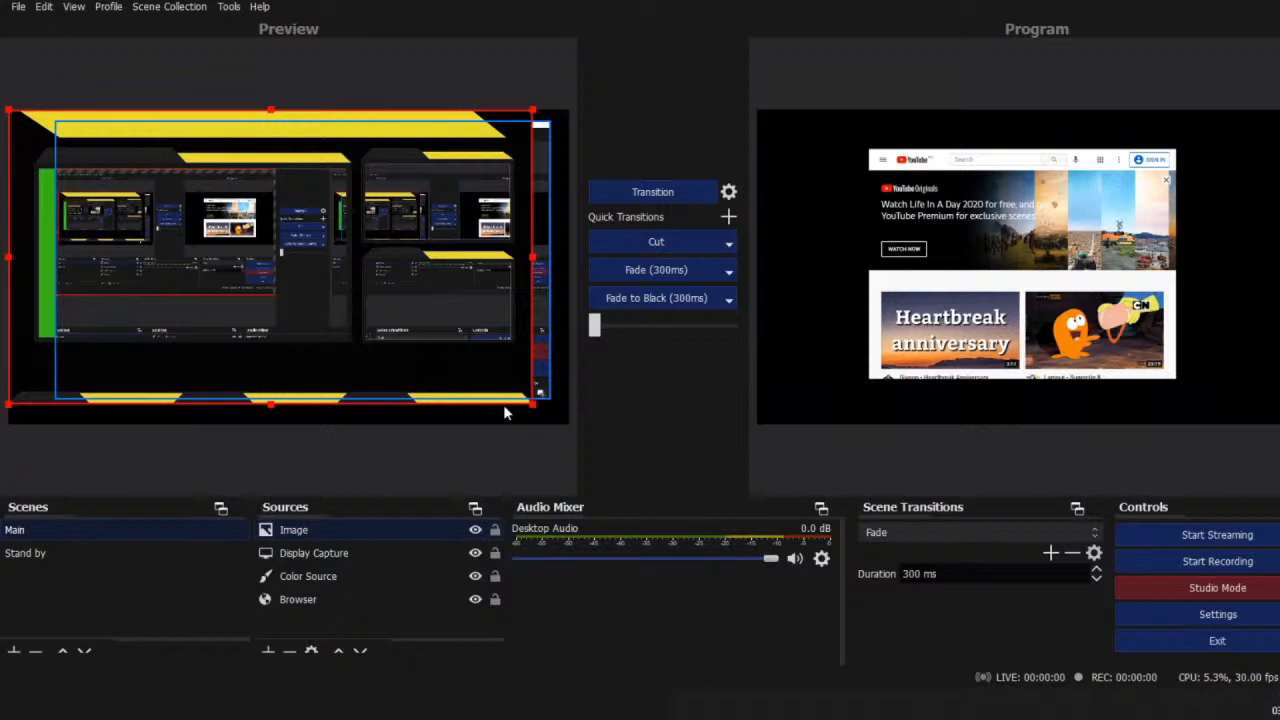
pyautogui.moveTo(504, 408); pyautogui.dragTo(568, 425)
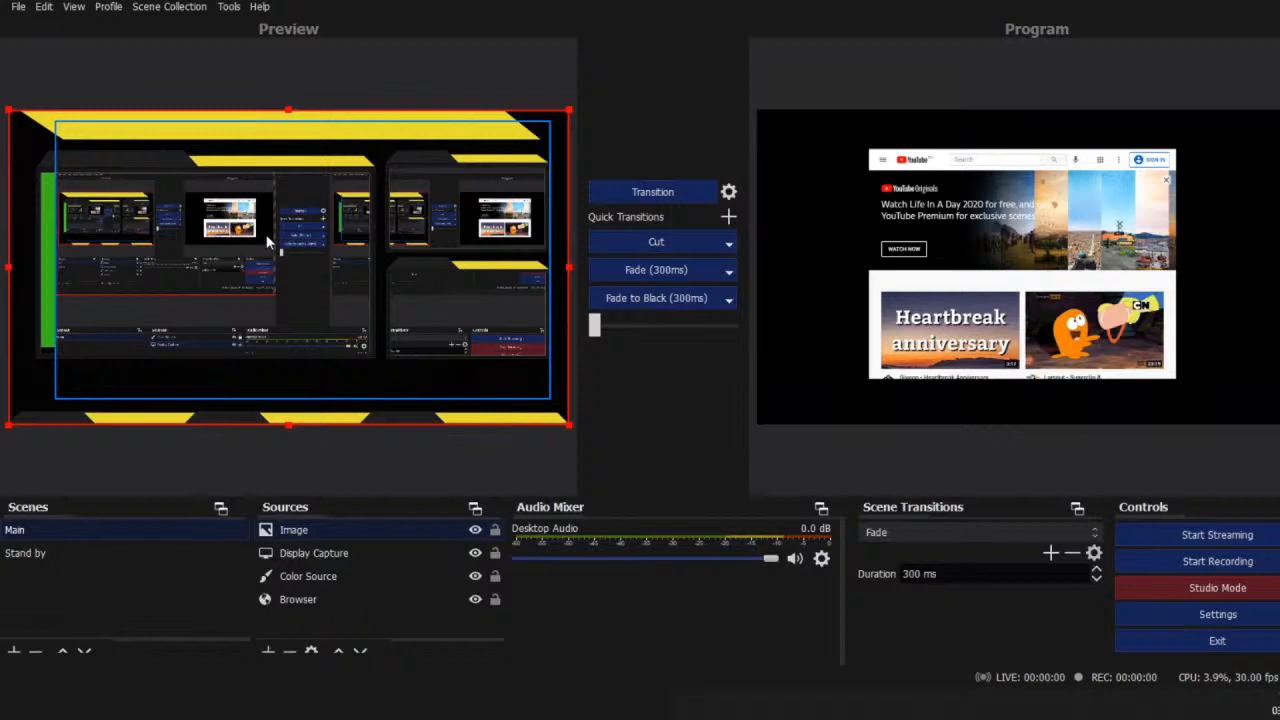
# Hide the Display Capture and Browser sources and shrink the Image overlay to about half the canvas width inside the green block.
pyautogui.click(475, 555)
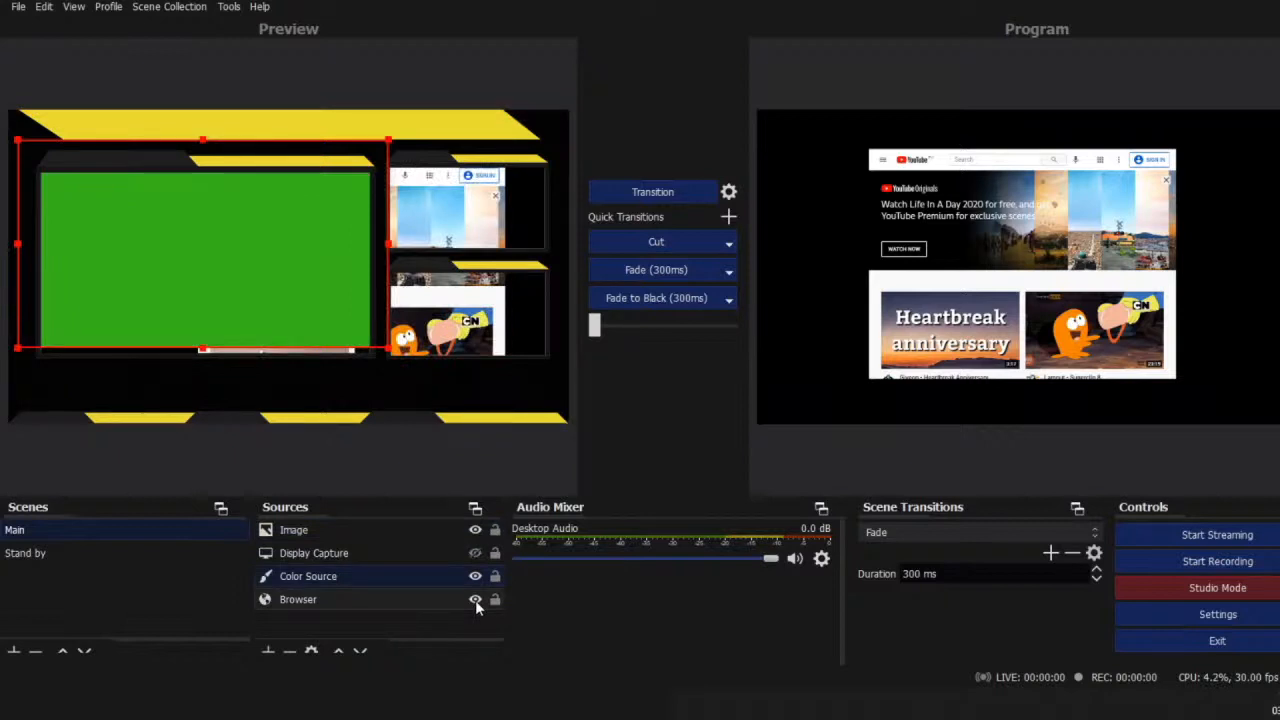
pyautogui.click(475, 600)
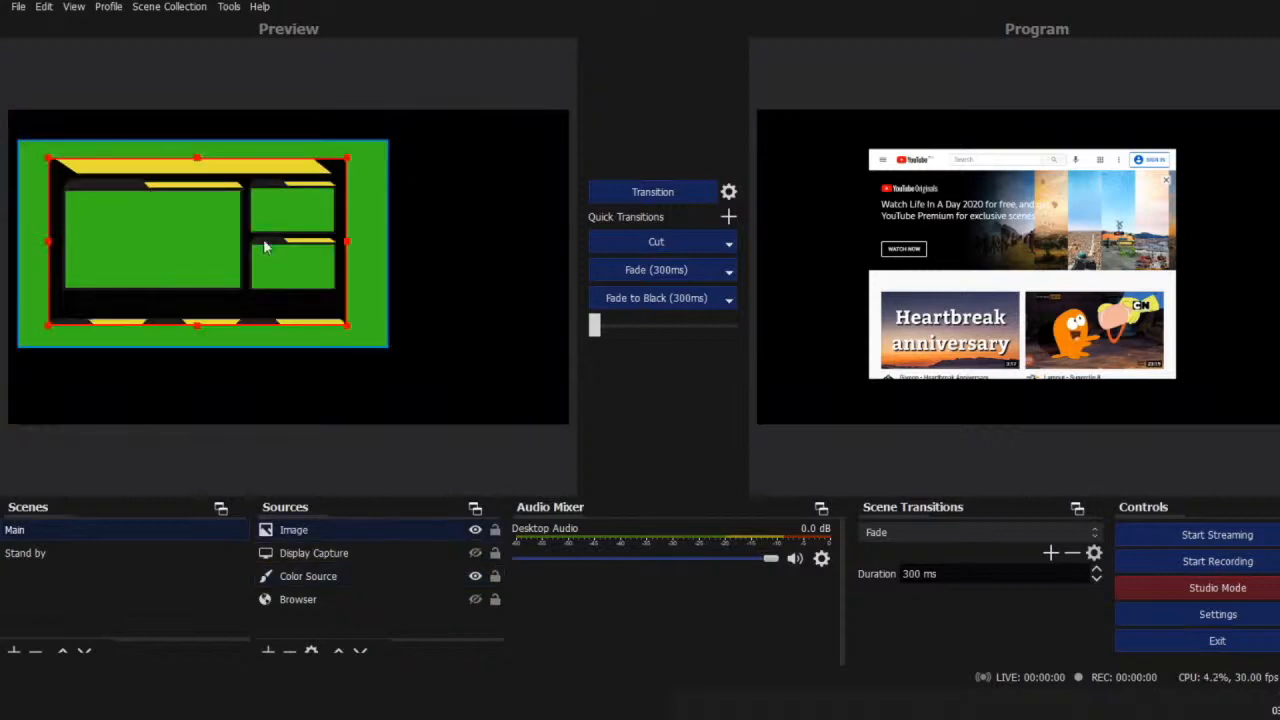
pyautogui.moveTo(264, 247); pyautogui.dragTo(264, 249)
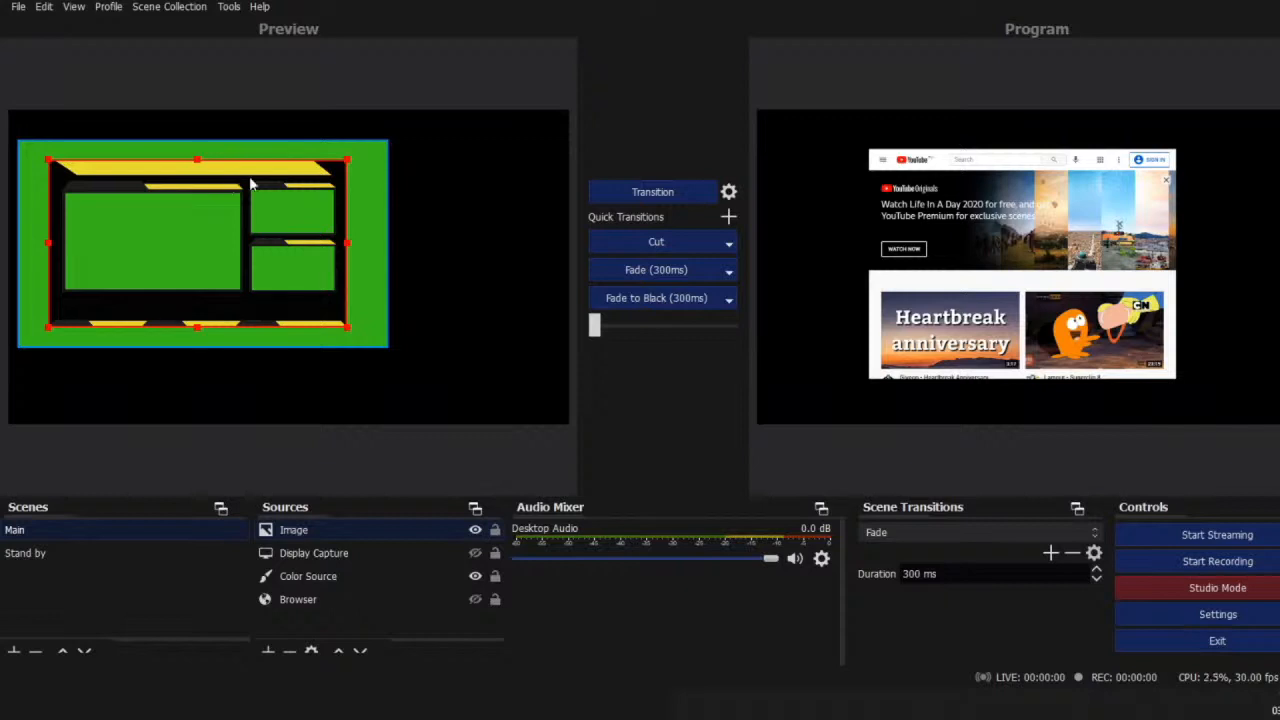
# Lock the Image overlay and shift the green Color Source behind it so their left edges roughly line up.
pyautogui.click(495, 531)
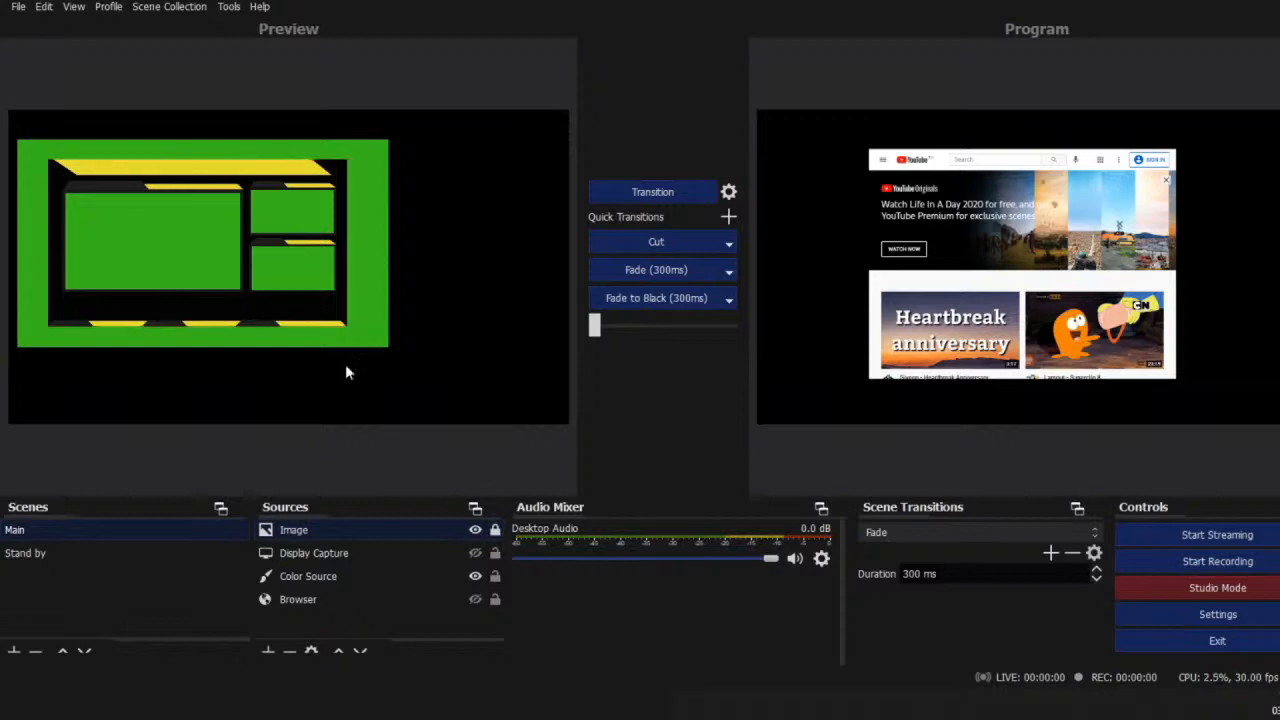
pyautogui.click(229, 189)
pyautogui.moveTo(130, 178); pyautogui.dragTo(169, 195)
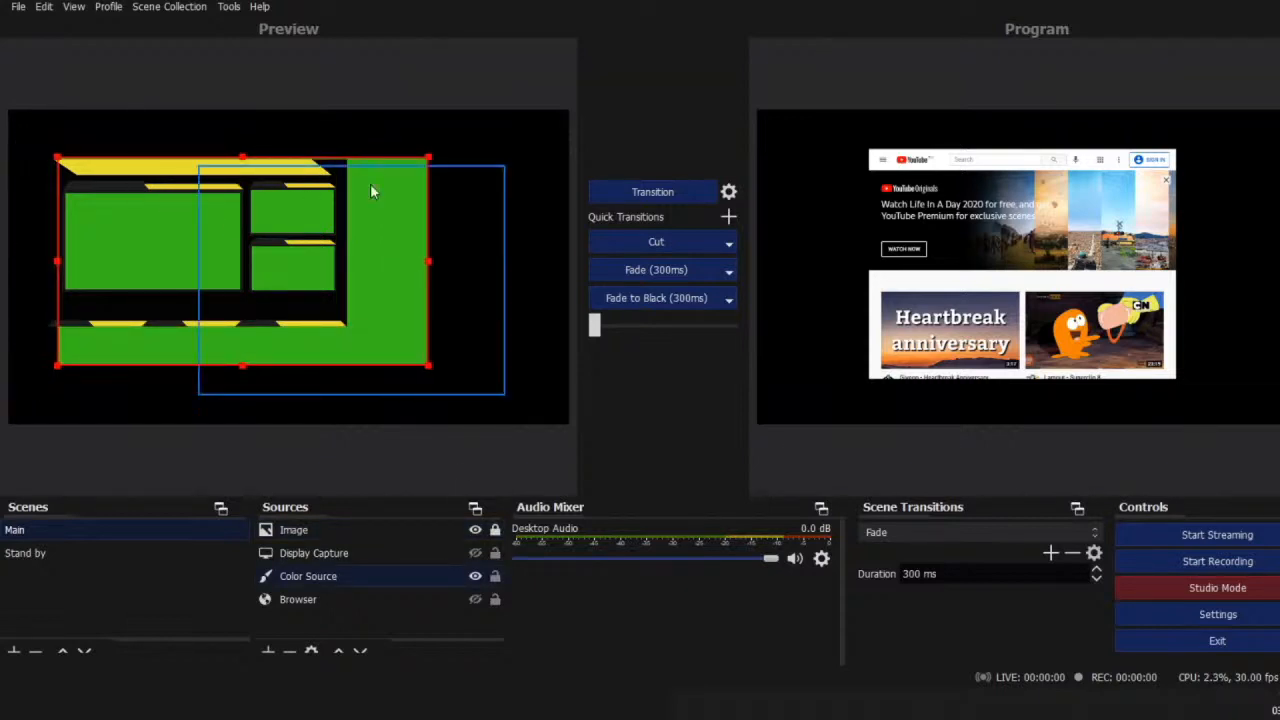
pyautogui.moveTo(370, 184); pyautogui.dragTo(342, 180)
pyautogui.moveTo(149, 183)
pyautogui.mouseDown()
pyautogui.moveTo(163, 194)
pyautogui.moveTo(148, 185)
pyautogui.mouseUp()
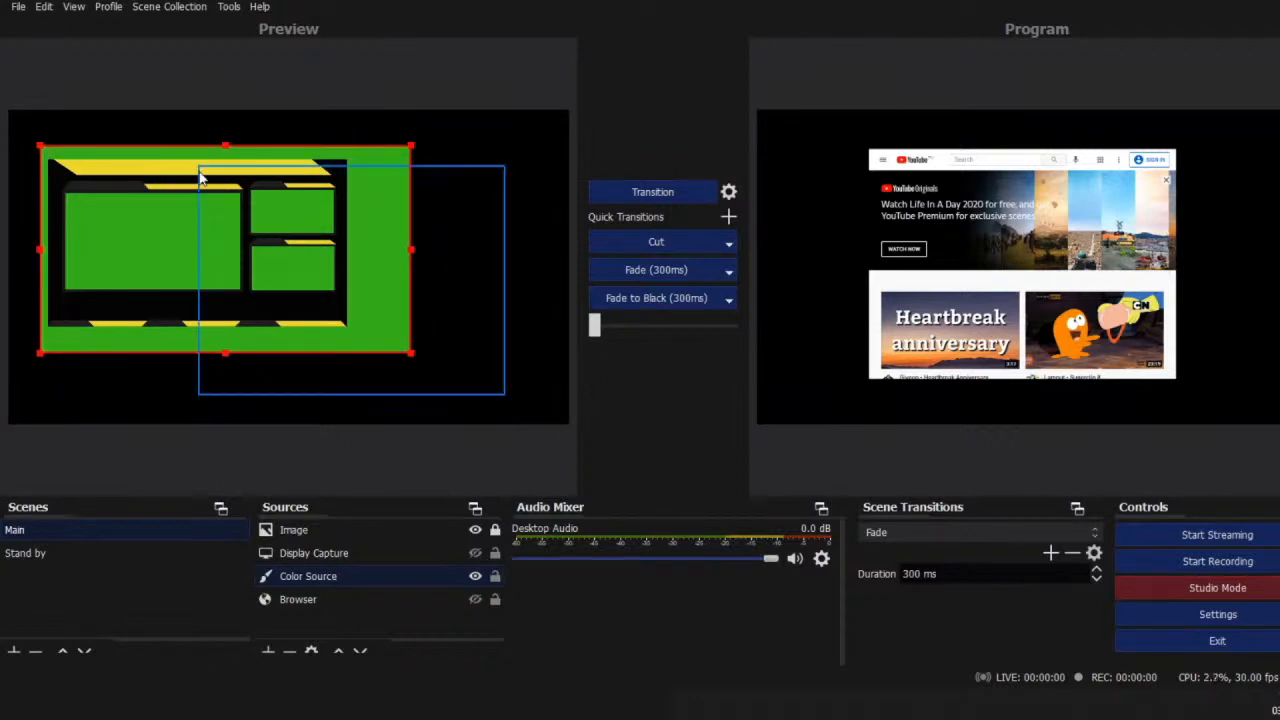
pyautogui.moveTo(146, 183)
pyautogui.mouseDown()
pyautogui.moveTo(143, 195)
pyautogui.moveTo(152, 185)
pyautogui.mouseUp()
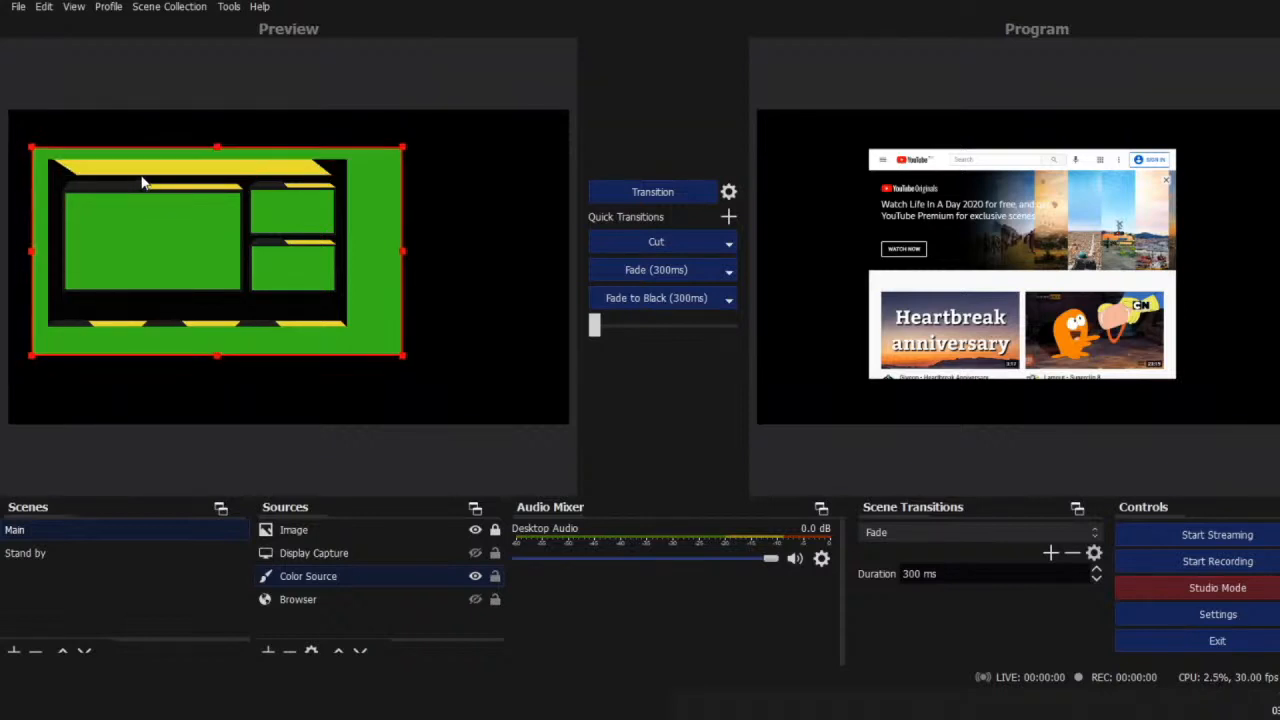
pyautogui.click(310, 535)
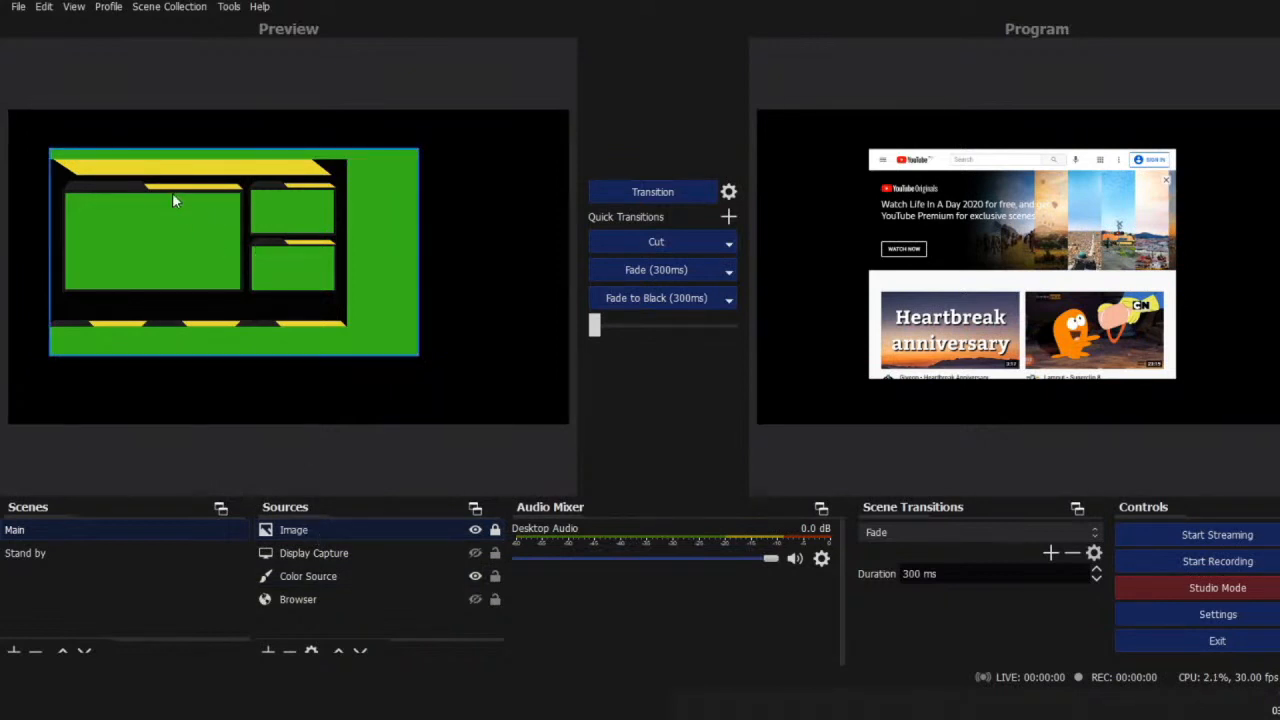
pyautogui.click(334, 246)
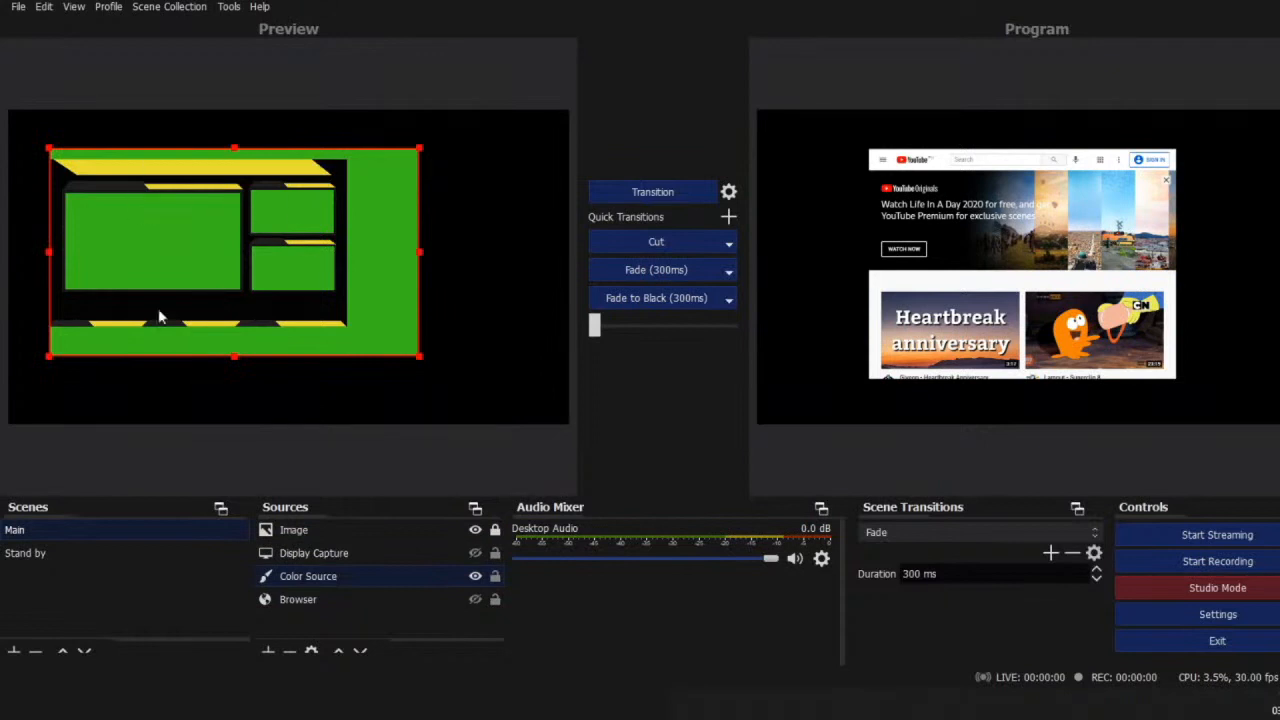
# Unlock the Image overlay and enlarge the green Color Source to about 85% of the canvas width.
pyautogui.click(372, 529)
pyautogui.click(318, 172)
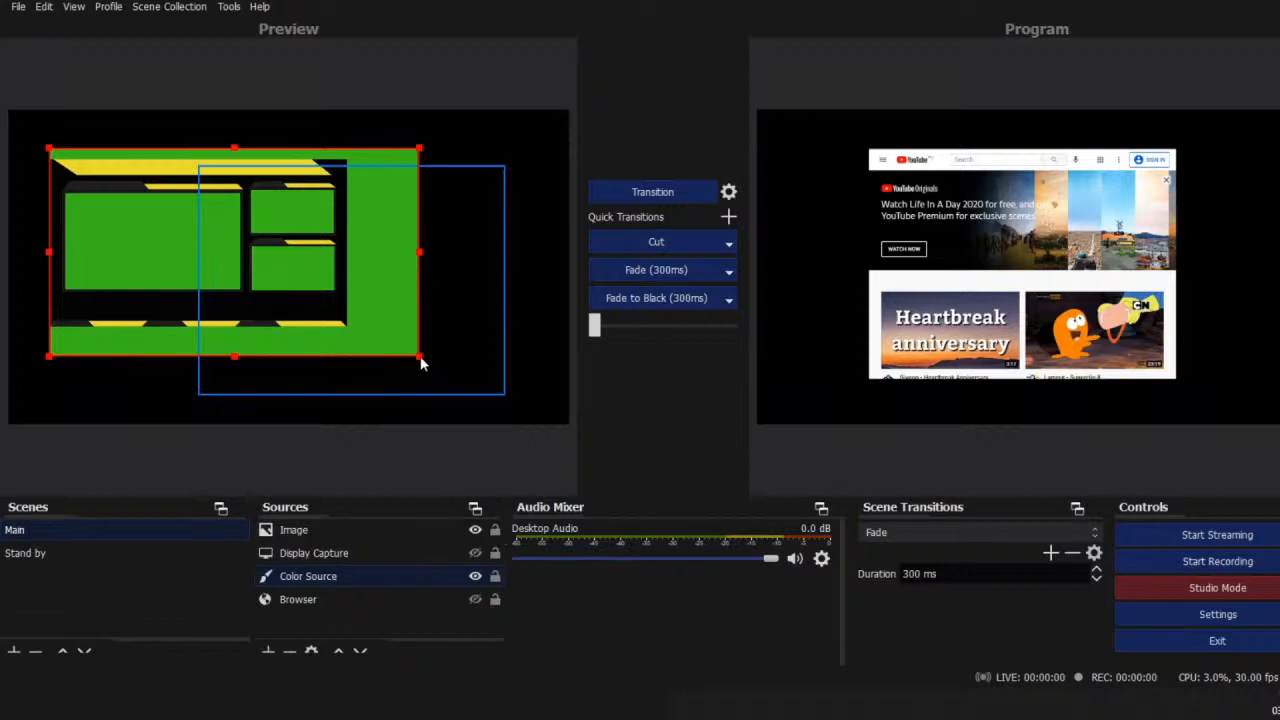
pyautogui.moveTo(421, 364); pyautogui.dragTo(503, 413)
pyautogui.click(243, 247)
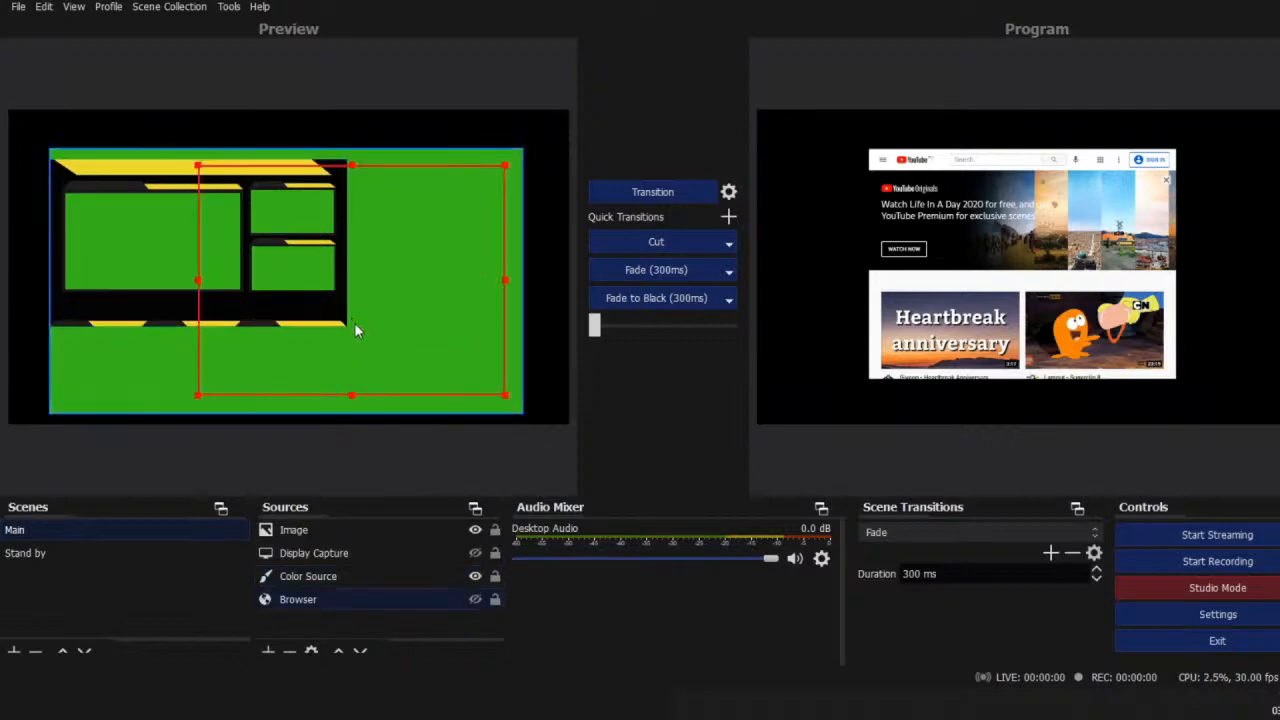
pyautogui.moveTo(346, 320); pyautogui.dragTo(283, 297)
# Move the Image overlay to the canvas's upper-left corner, scale it to fill the canvas, and lock it above the Color Source.
pyautogui.click(80, 178)
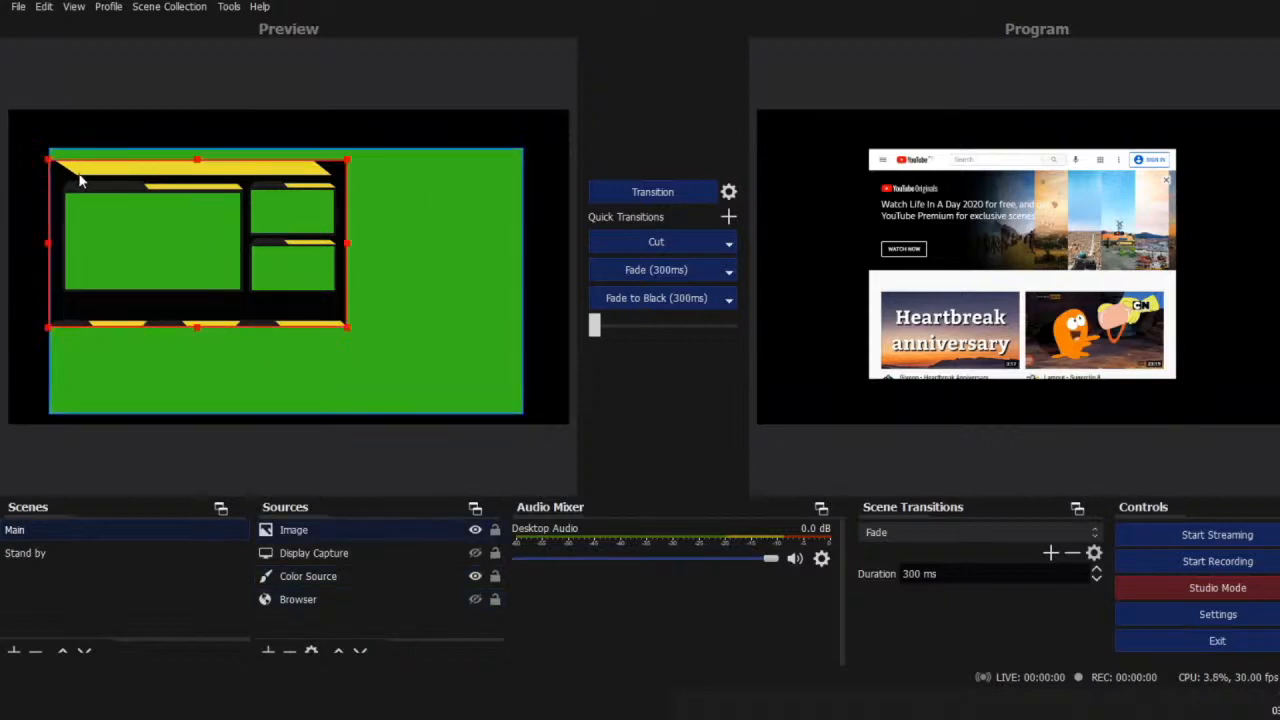
pyautogui.moveTo(80, 178); pyautogui.dragTo(40, 130)
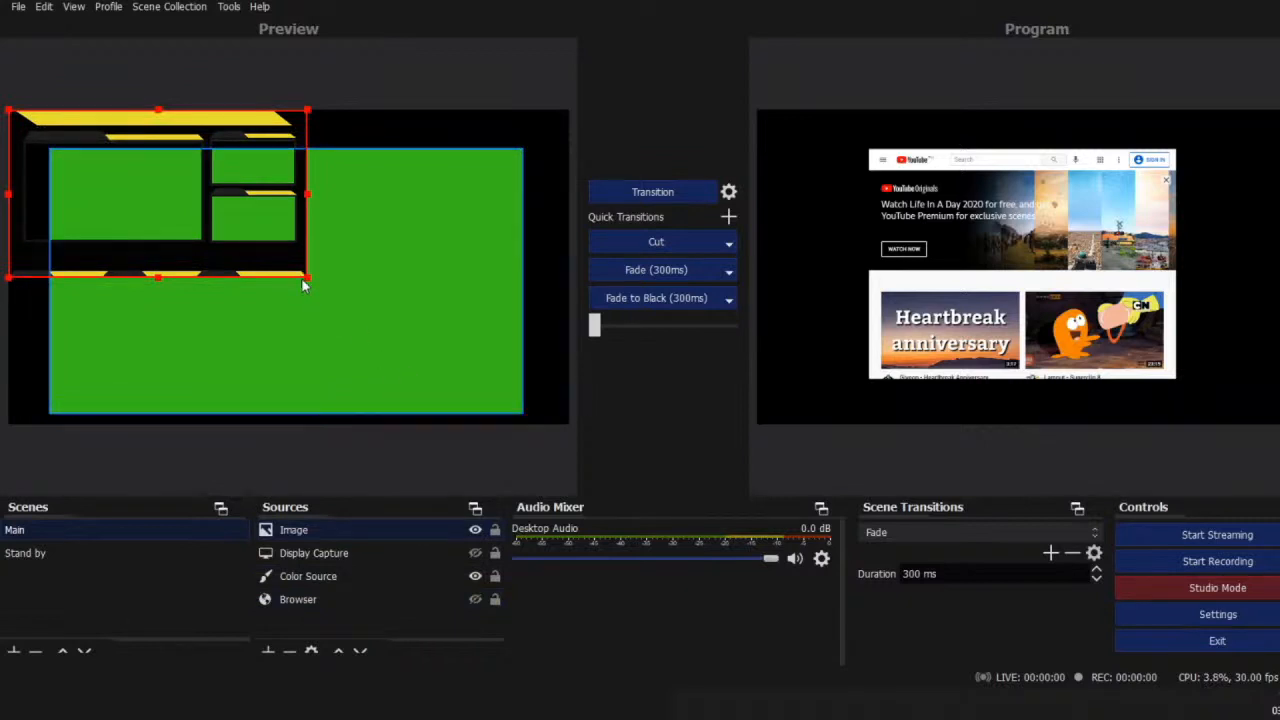
pyautogui.moveTo(305, 279); pyautogui.dragTo(571, 416)
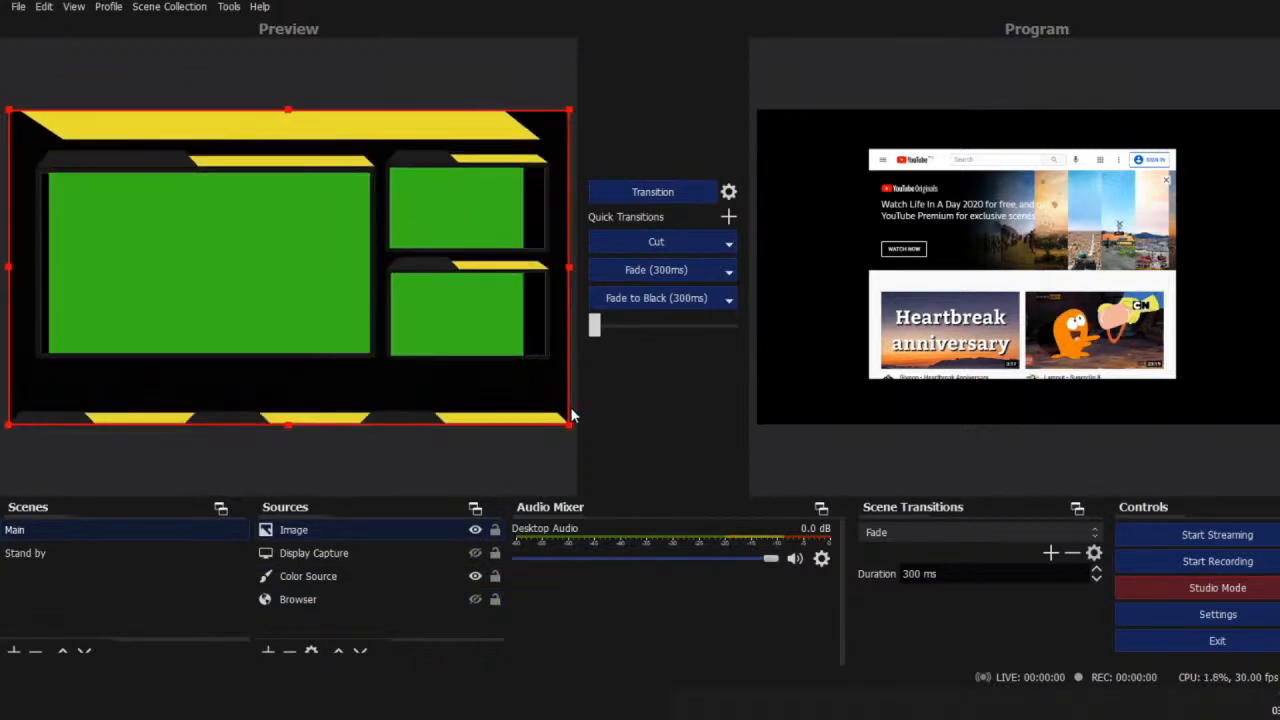
pyautogui.click(494, 532)
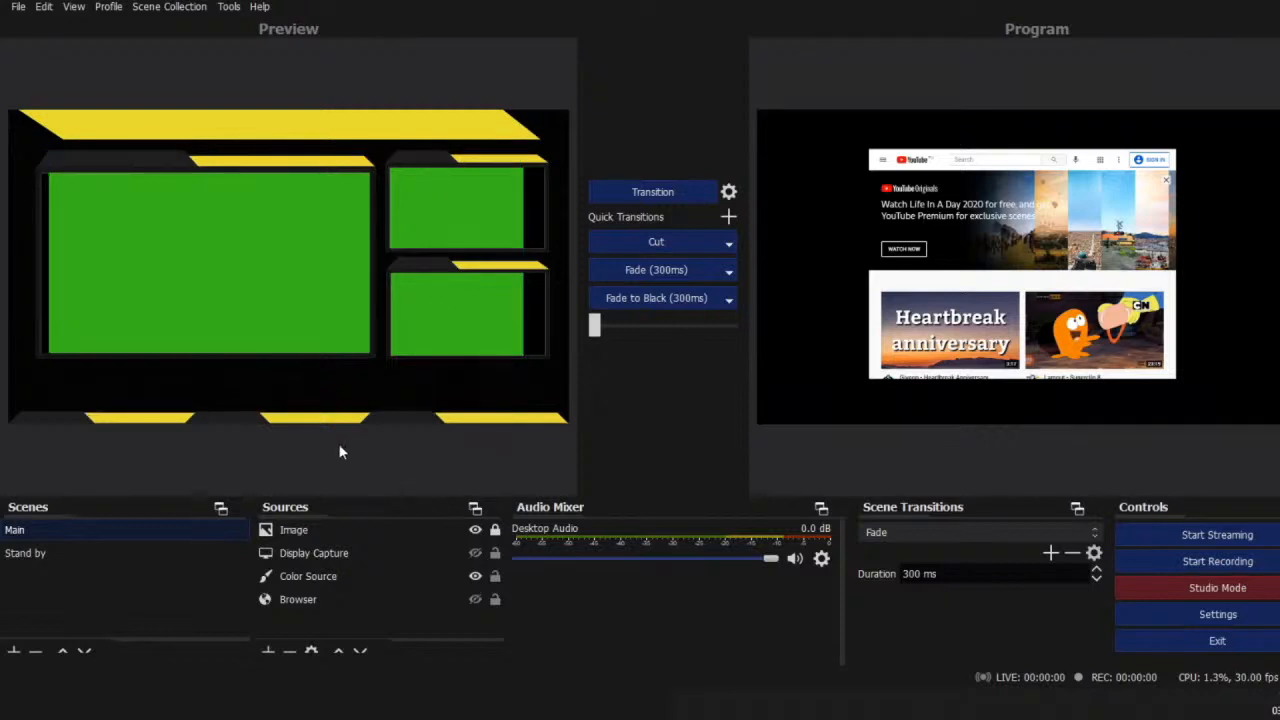
pyautogui.click(320, 285)
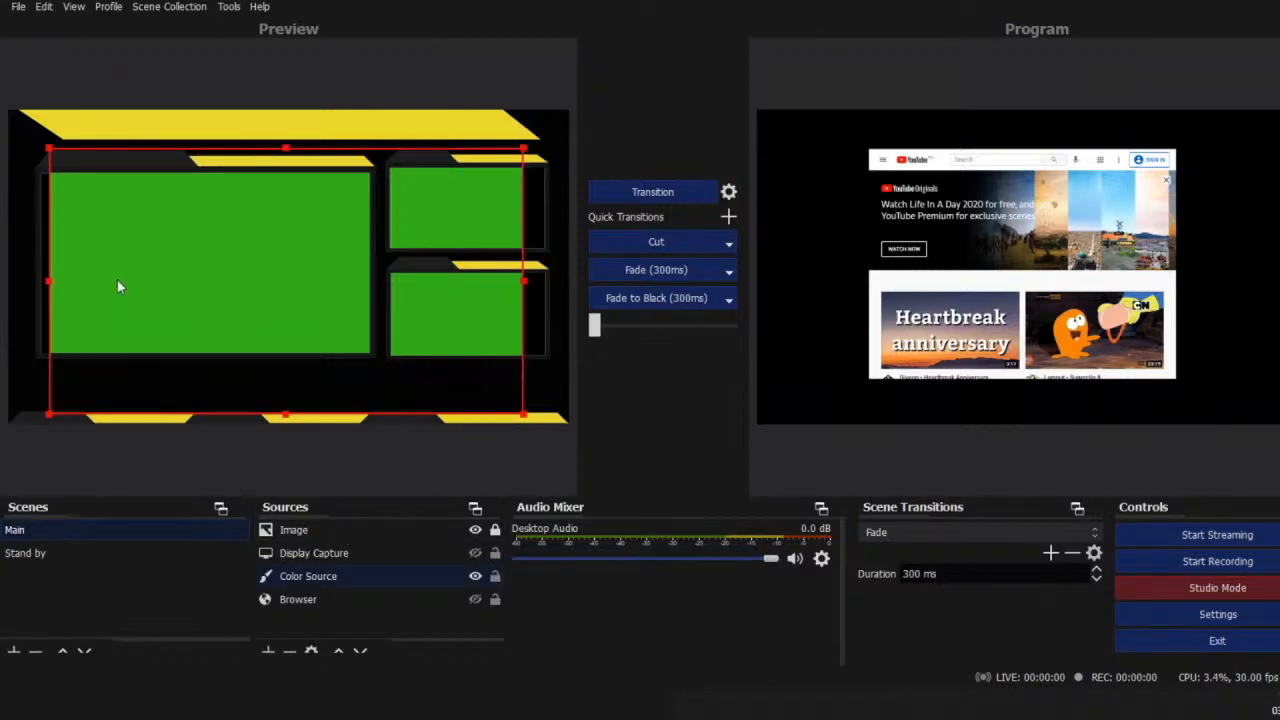
# Enlarge the green Color Source to about 93% of the canvas width so it fills all three overlay frames, and lock it.
pyautogui.moveTo(111, 230)
pyautogui.mouseDown()
pyautogui.moveTo(181, 239)
pyautogui.moveTo(96, 213)
pyautogui.mouseUp()
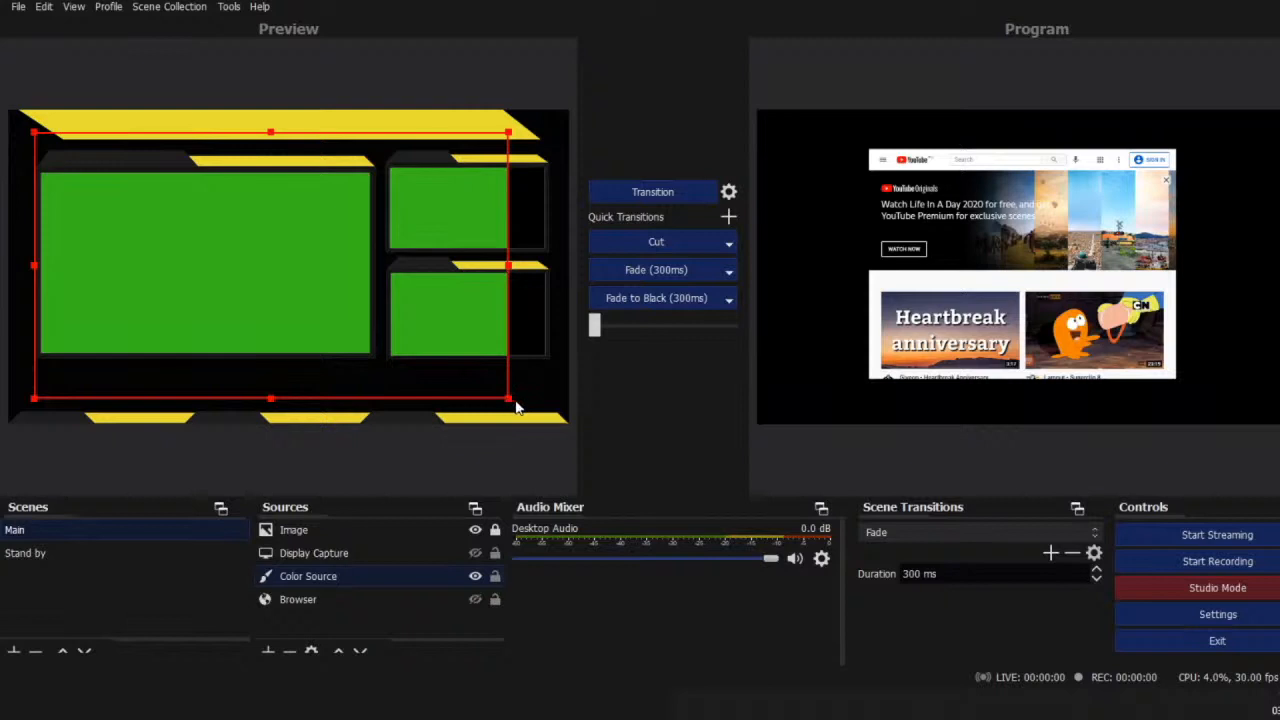
pyautogui.moveTo(510, 402); pyautogui.dragTo(556, 424)
pyautogui.moveTo(299, 269); pyautogui.dragTo(276, 237)
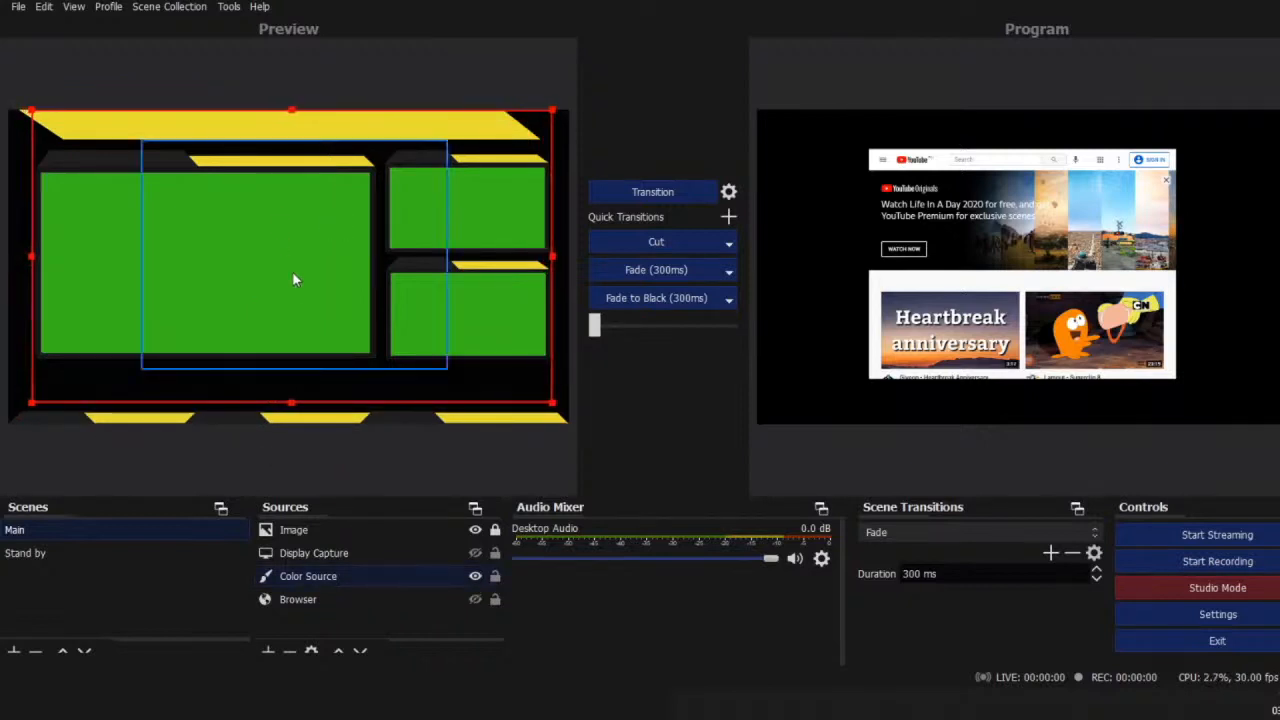
pyautogui.click(495, 578)
# Clear the canvas selection and transition the Main scene from preview to the program output.
pyautogui.click(152, 246)
pyautogui.click(120, 260)
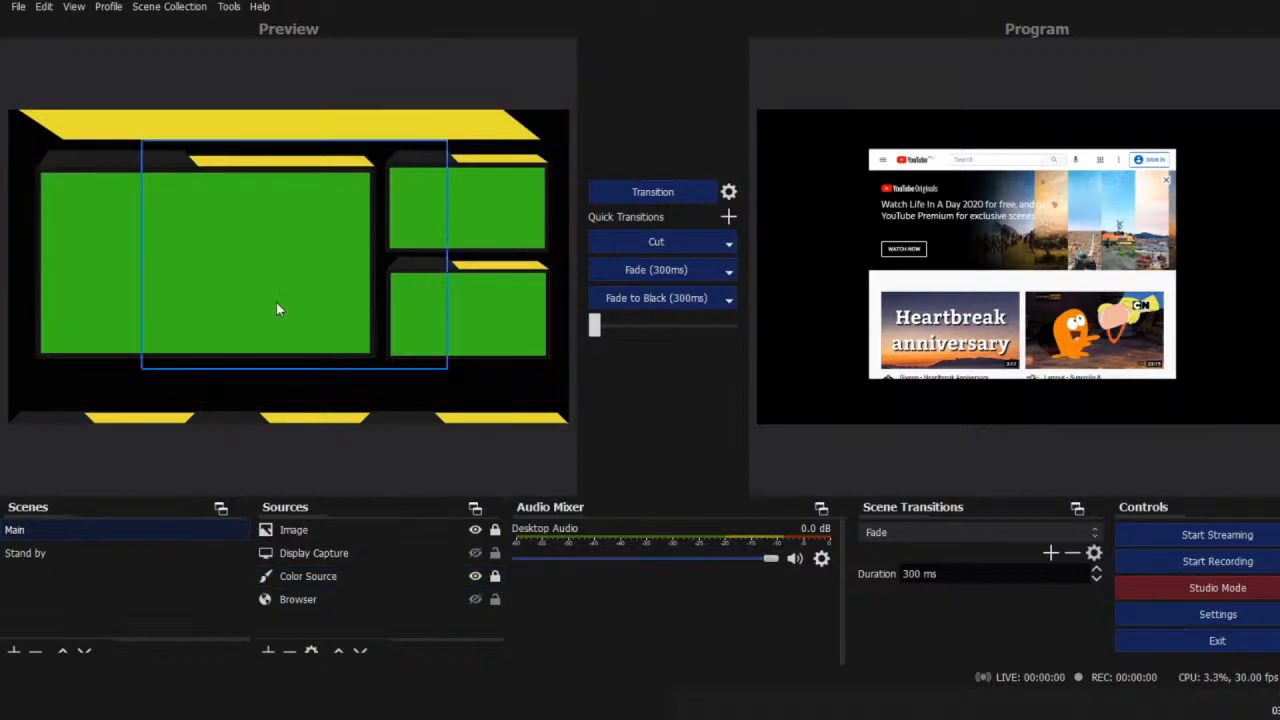
pyautogui.click(158, 305)
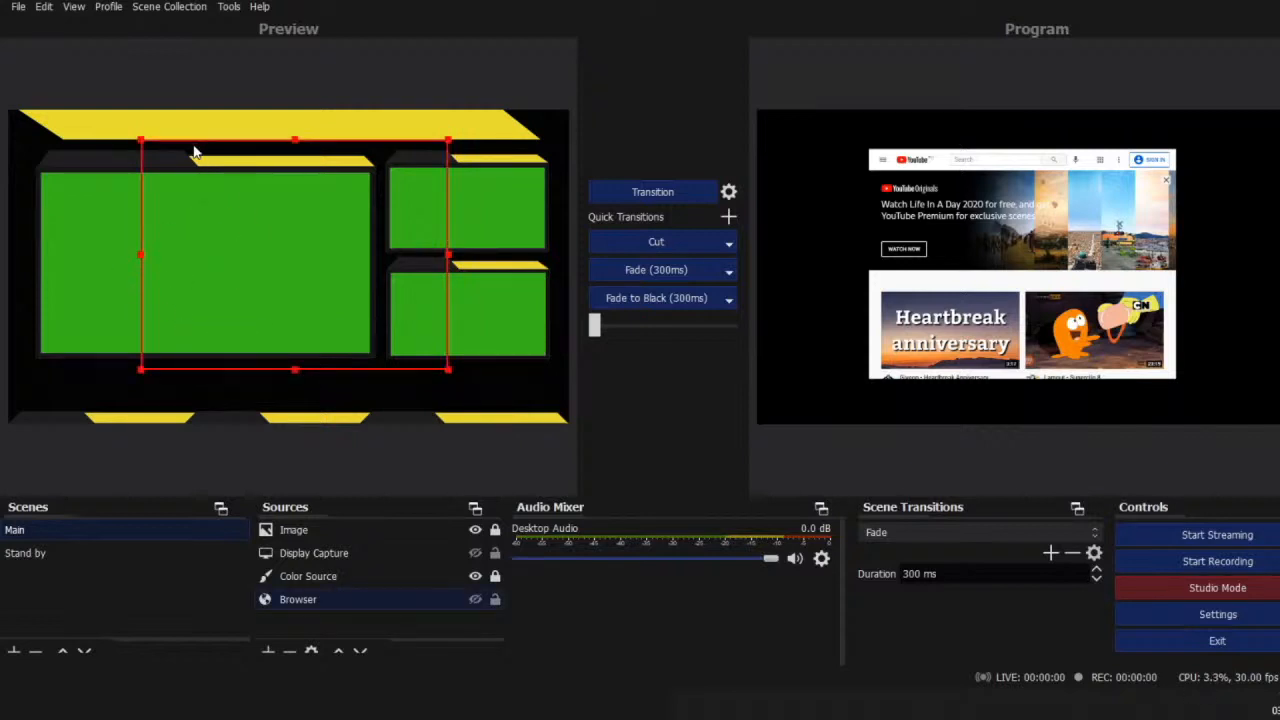
pyautogui.click(119, 433)
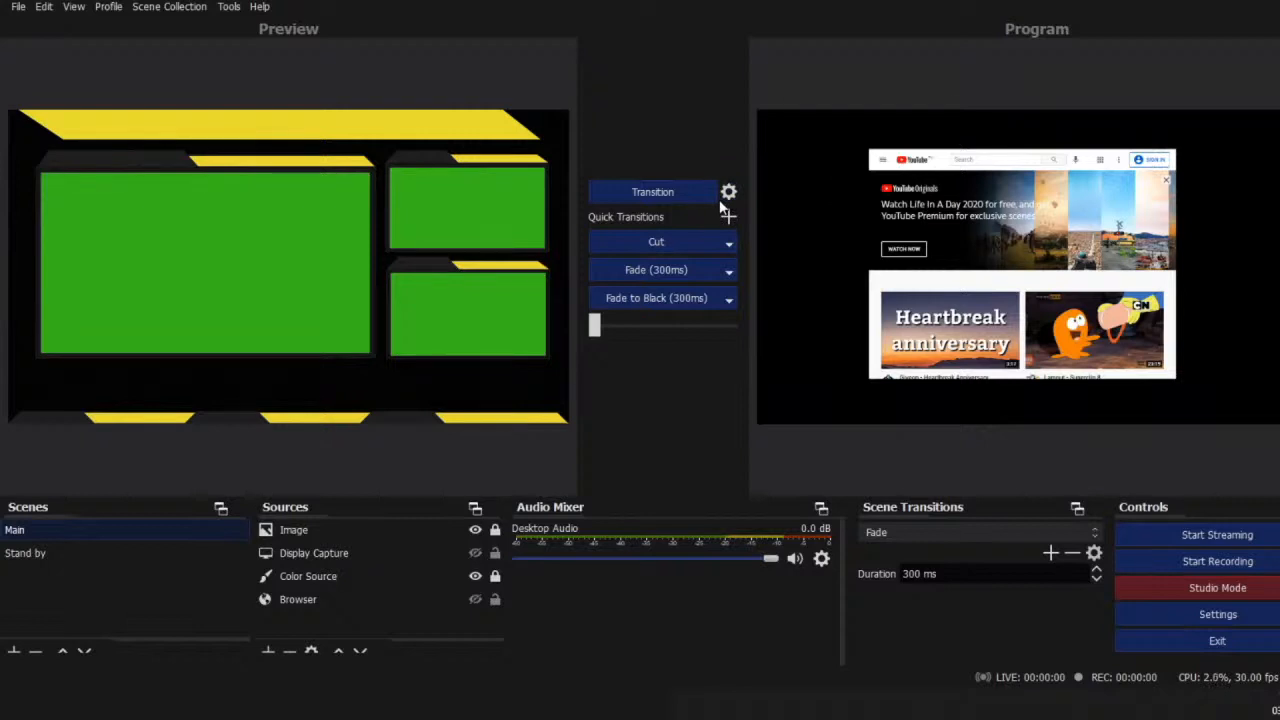
pyautogui.click(655, 195)
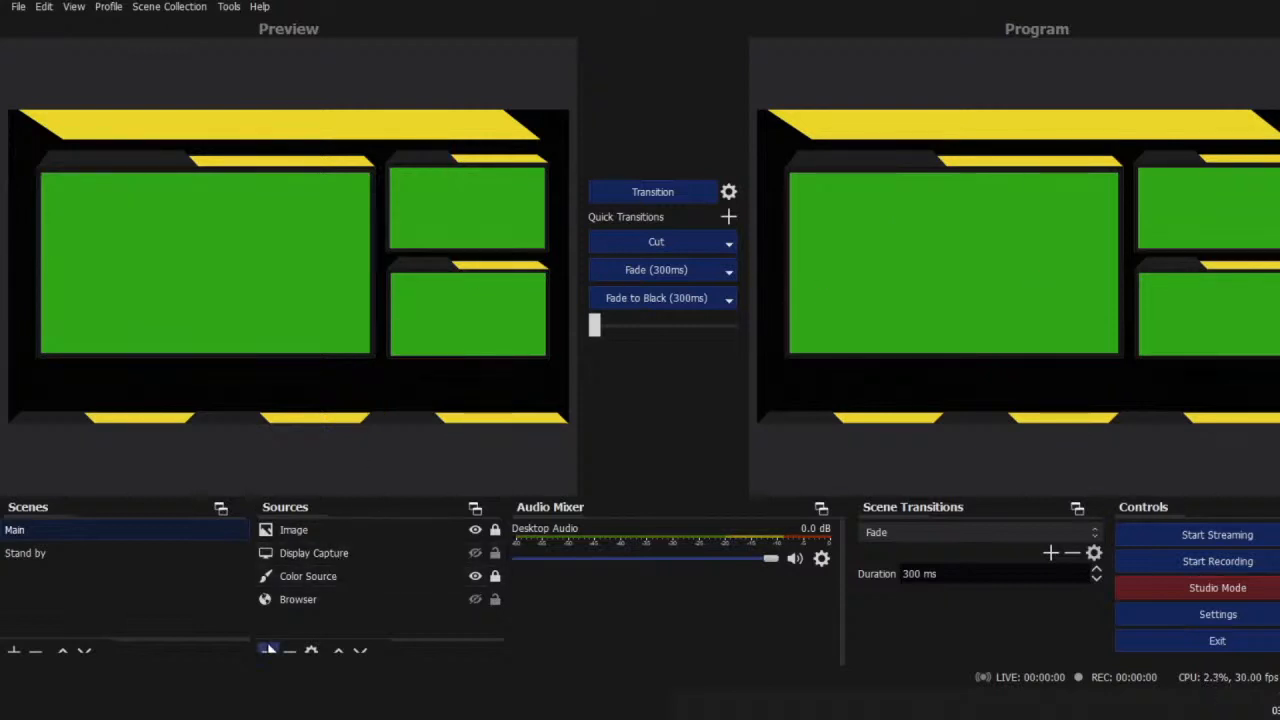
# Add a new Image Slide Show source to the Main scene under its default name.
pyautogui.click(268, 651)
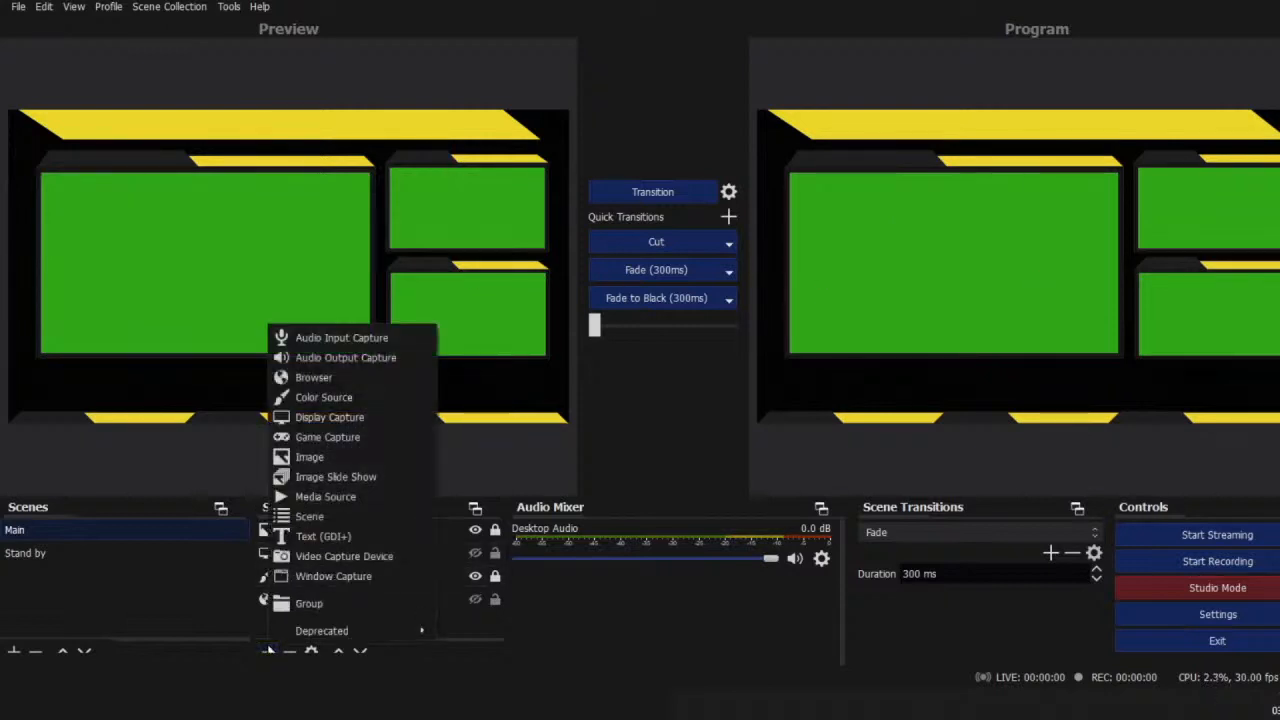
pyautogui.click(345, 476)
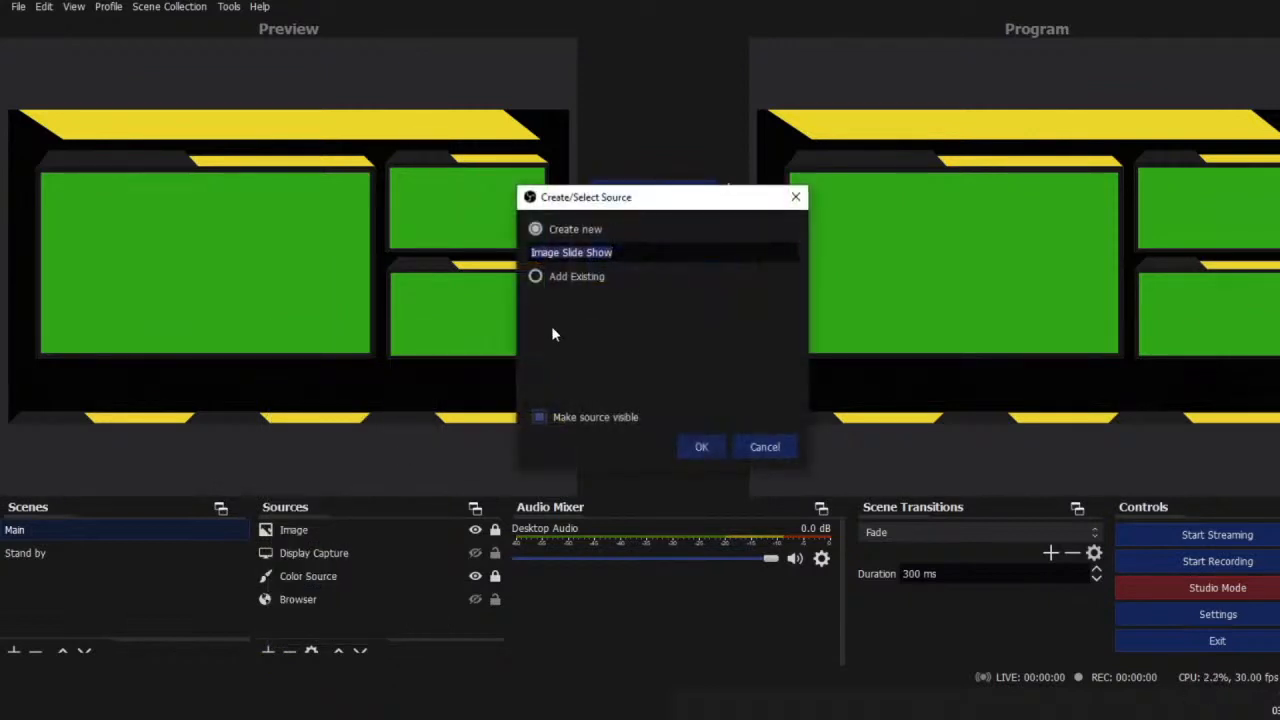
pyautogui.click(697, 447)
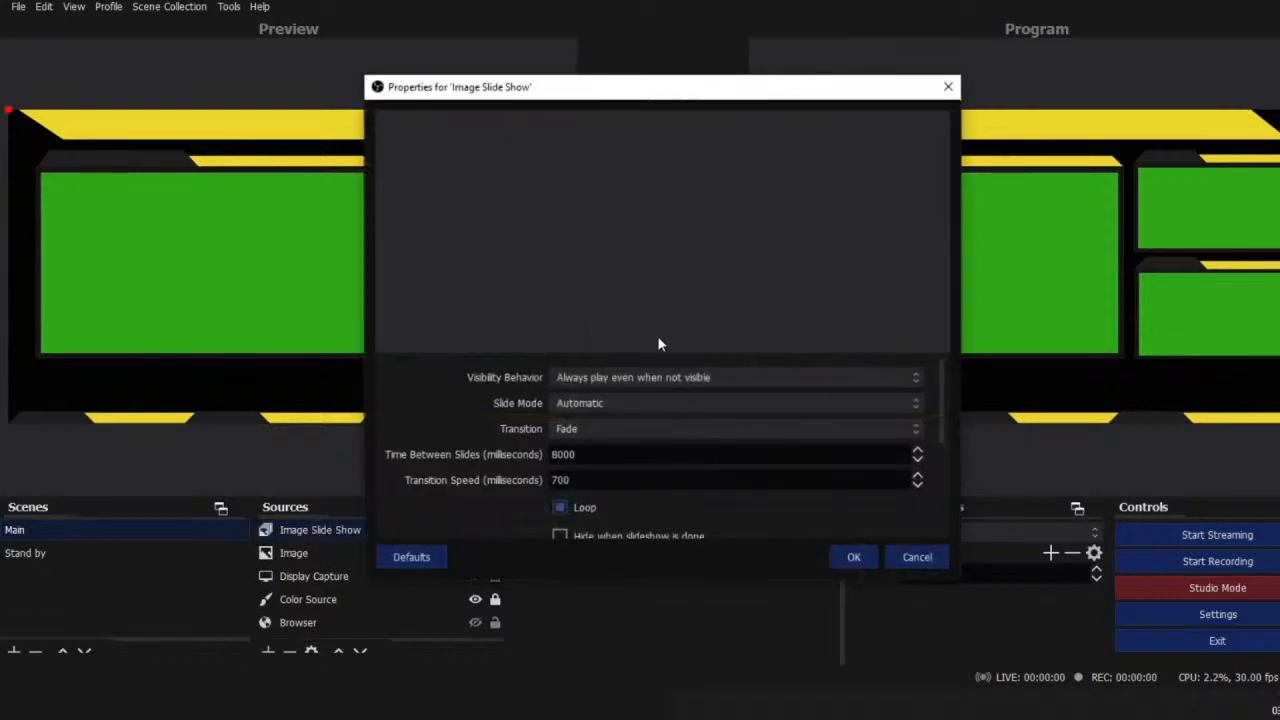
# Examine the Image Slide Show's playback, transition, loop, aspect ratio and image file options, and dismiss its properties without adding files.
pyautogui.moveTo(531, 87); pyautogui.dragTo(547, 43)
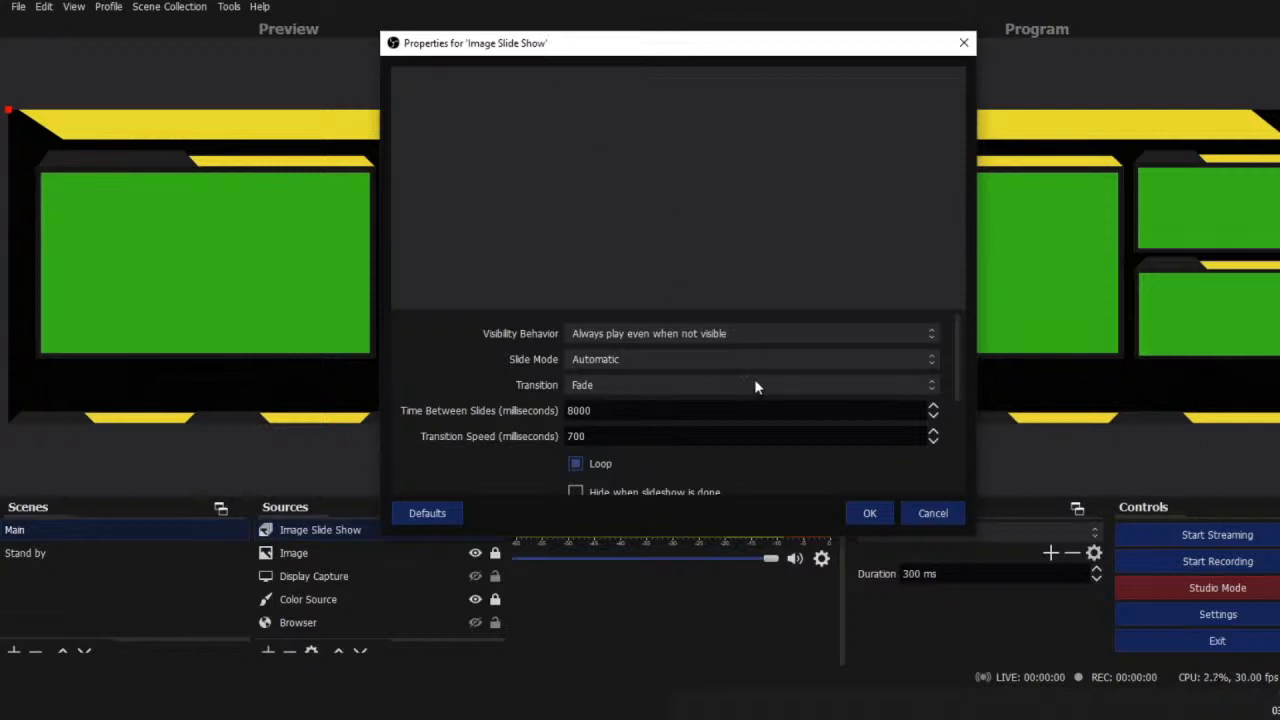
pyautogui.scroll(-2, 755, 385)
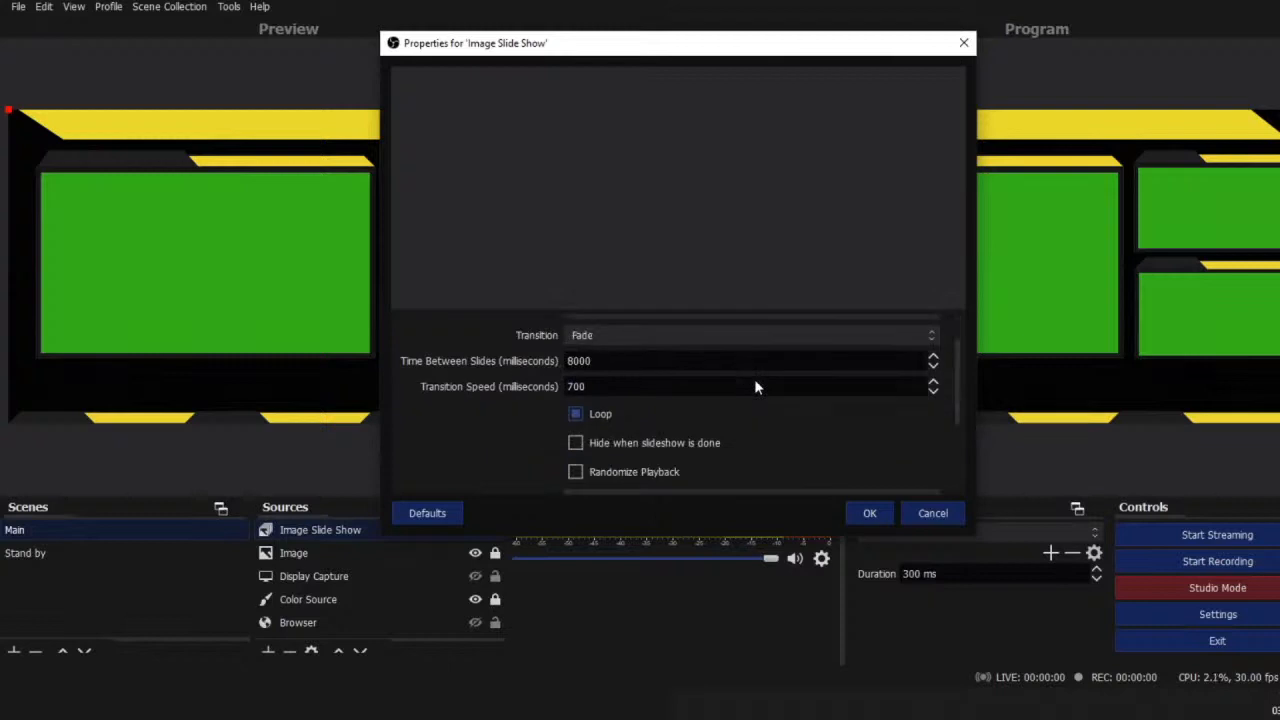
pyautogui.scroll(2, 755, 386)
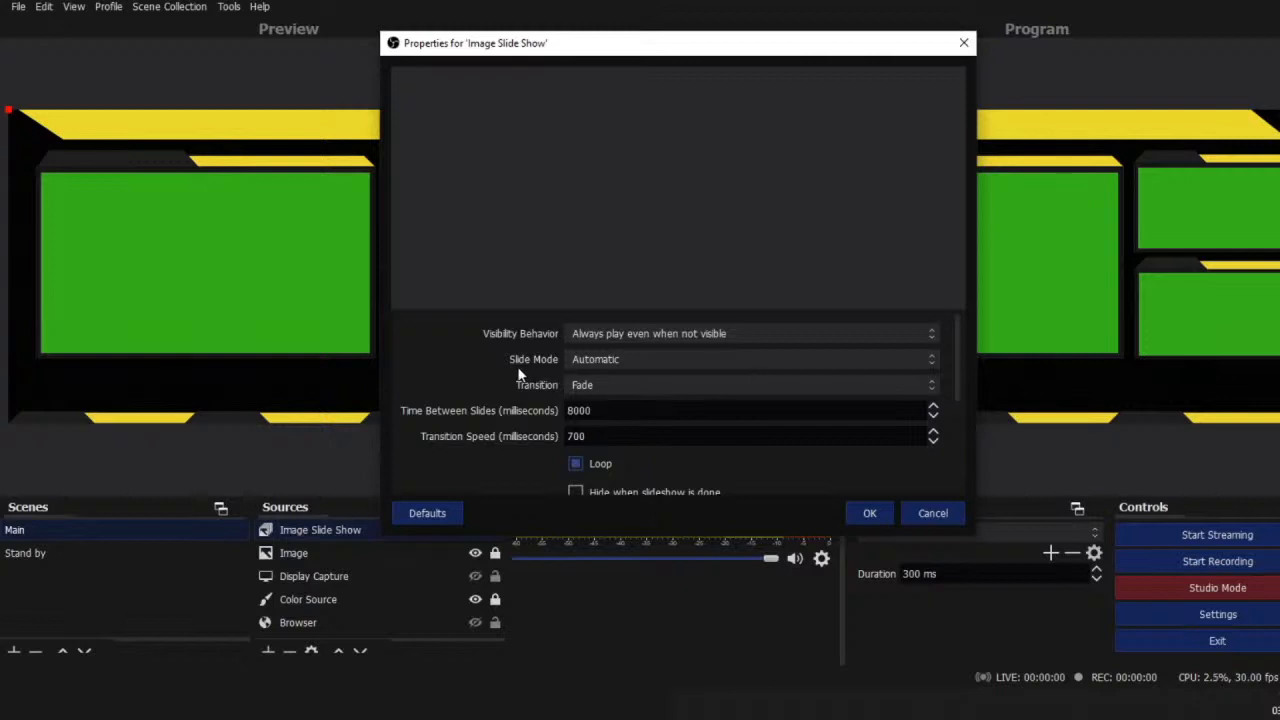
pyautogui.scroll(-2, 518, 373)
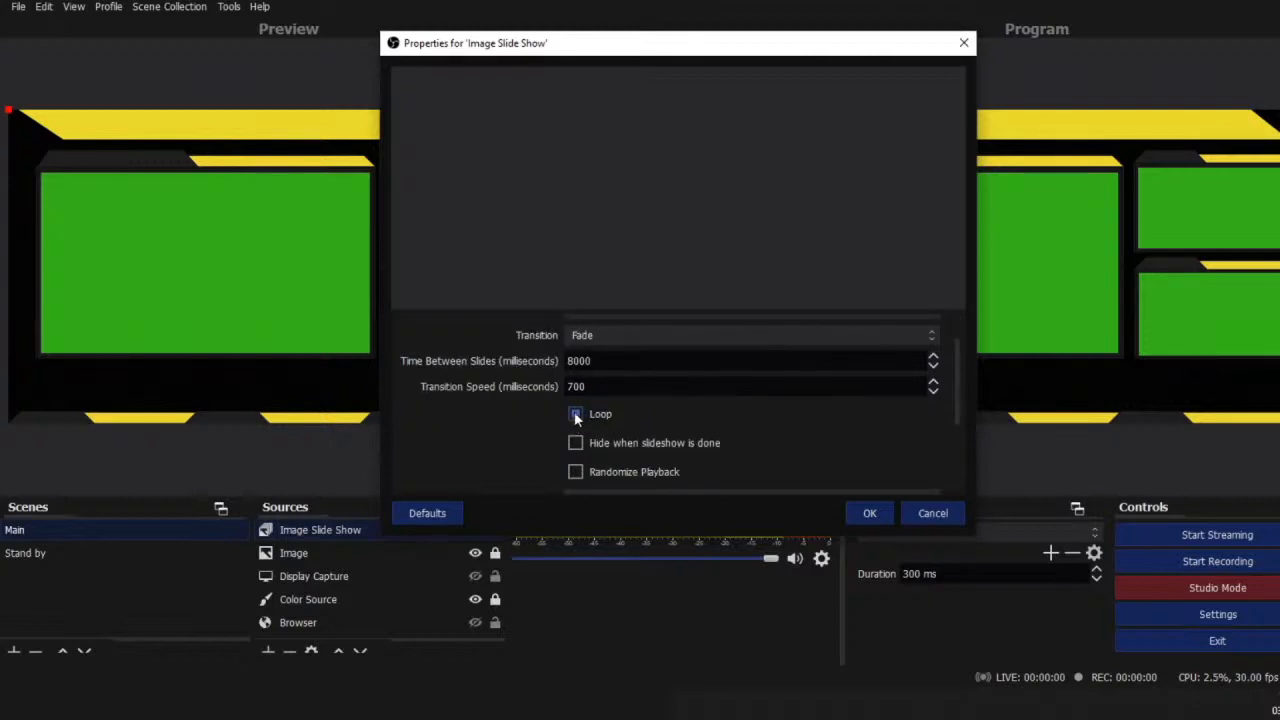
pyautogui.scroll(-2, 668, 424)
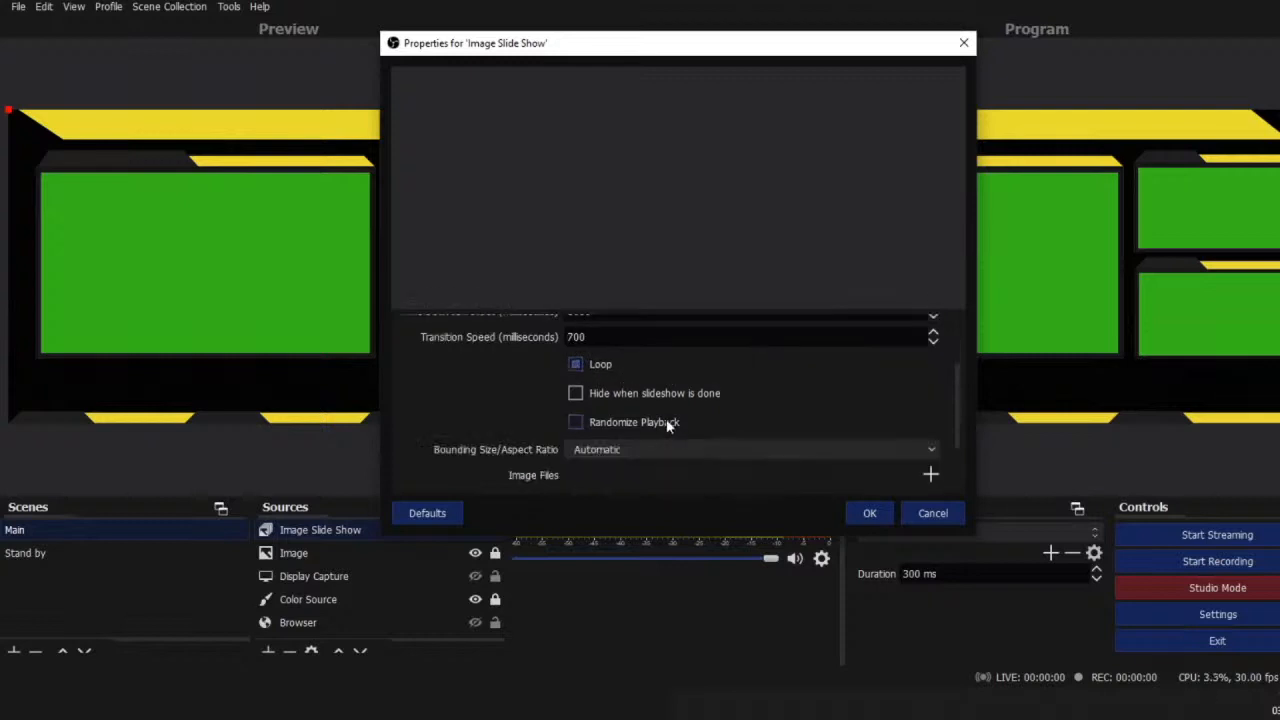
pyautogui.scroll(-2, 667, 422)
pyautogui.scroll(5, 667, 422)
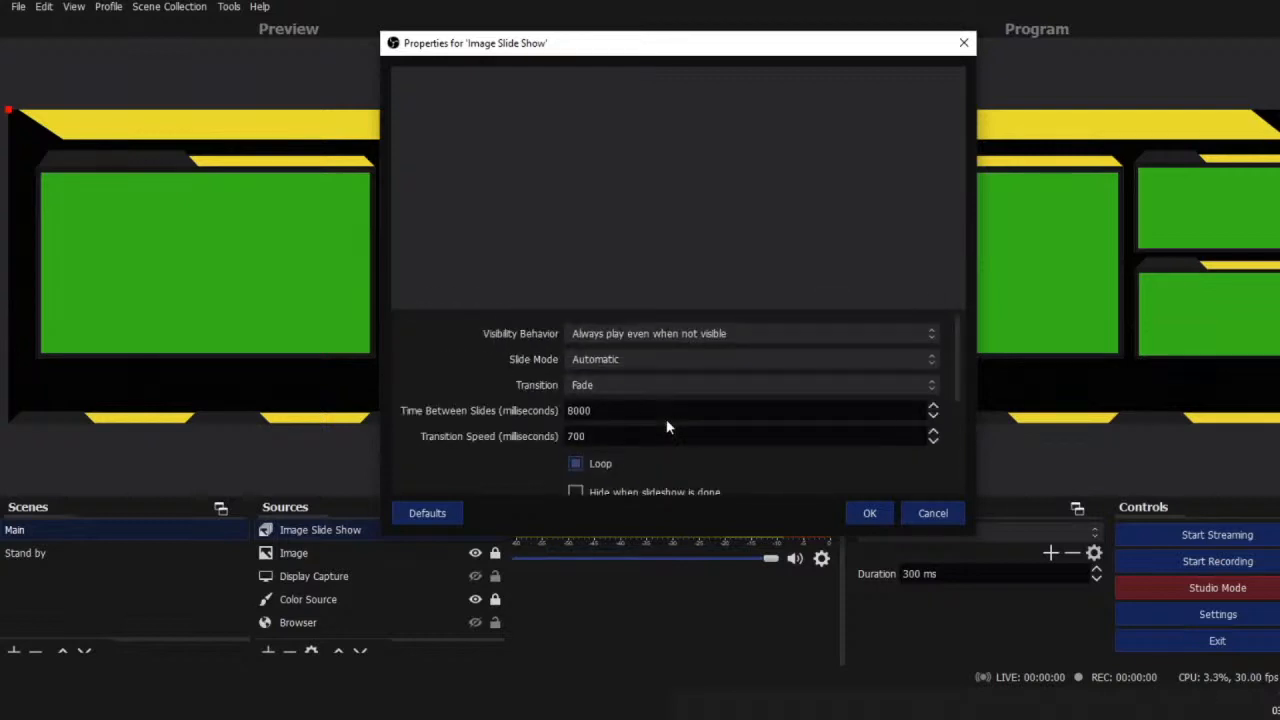
pyautogui.scroll(-4, 667, 422)
pyautogui.scroll(-1, 668, 426)
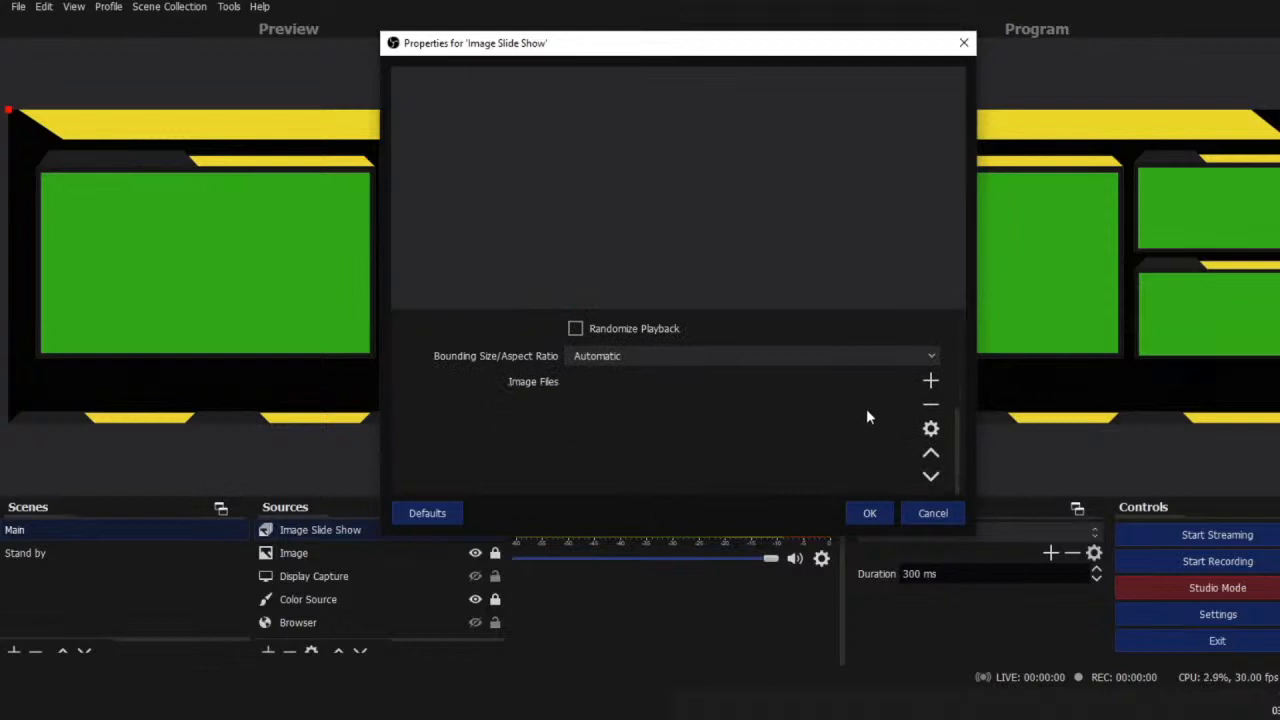
pyautogui.click(931, 382)
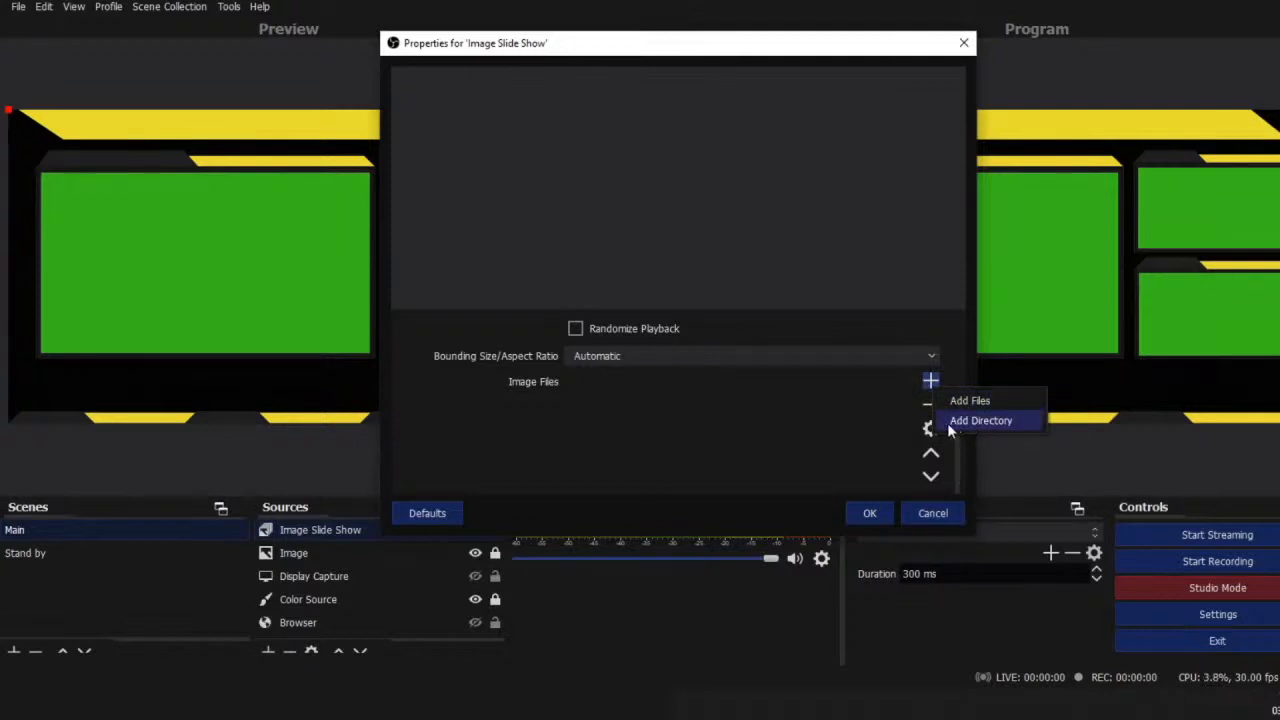
pyautogui.click(808, 463)
pyautogui.click(932, 514)
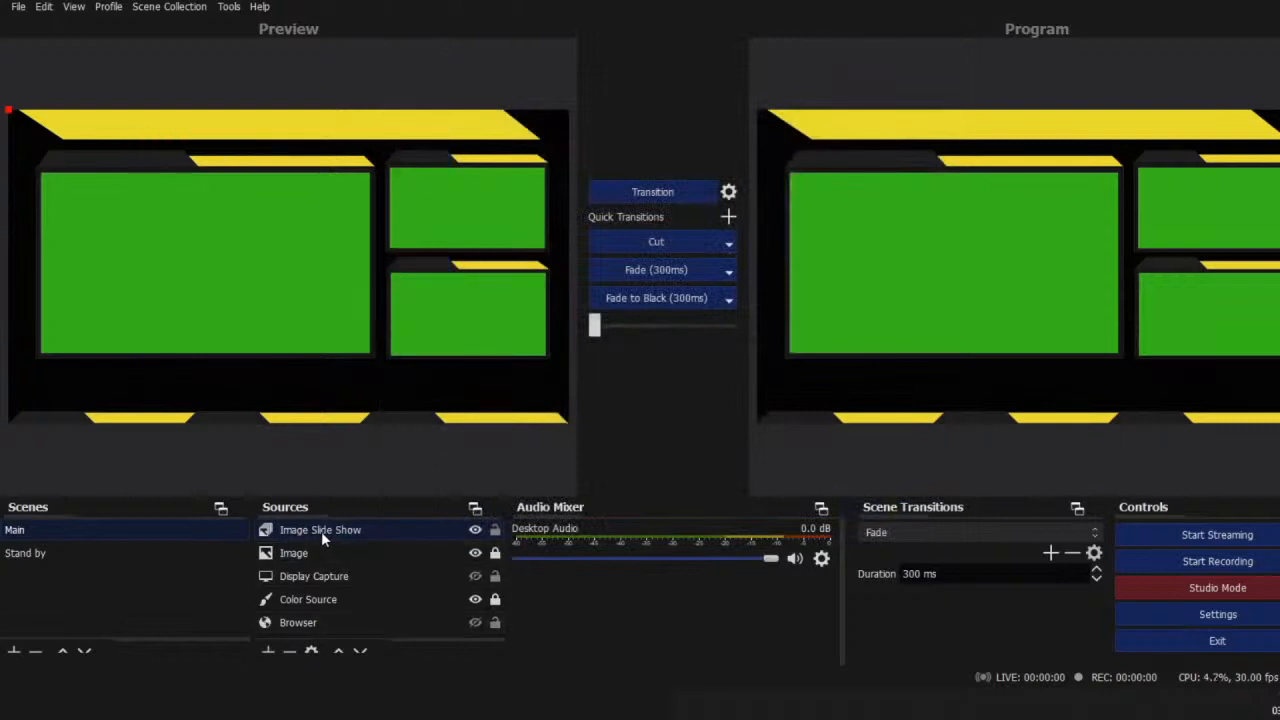
# Remove the Image Slide Show source from the Main scene.
pyautogui.click(289, 651)
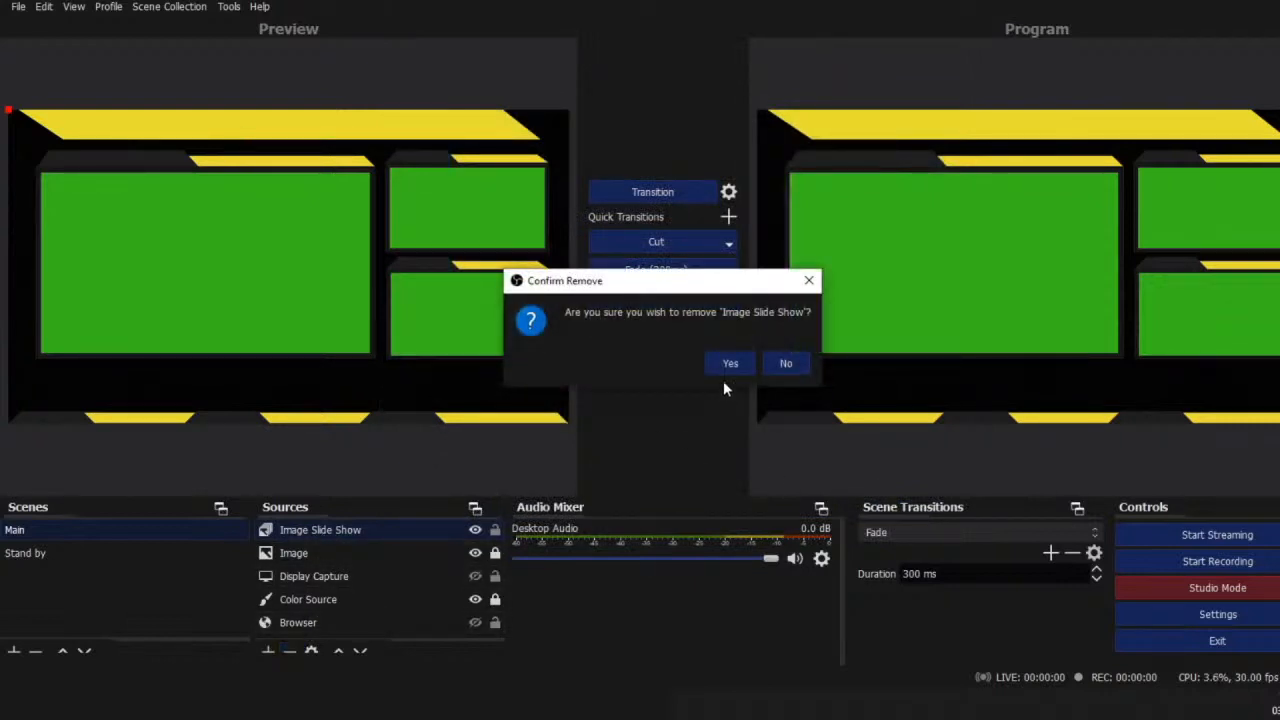
pyautogui.click(782, 362)
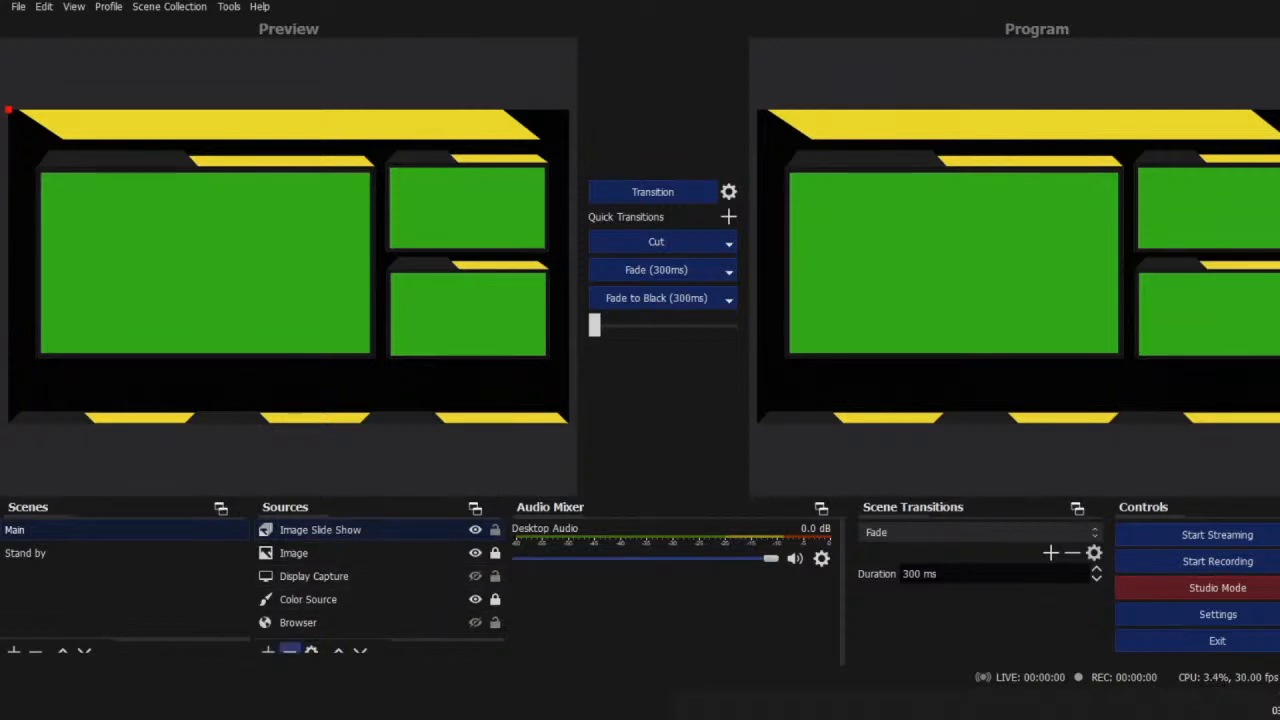
pyautogui.rightClick(338, 532)
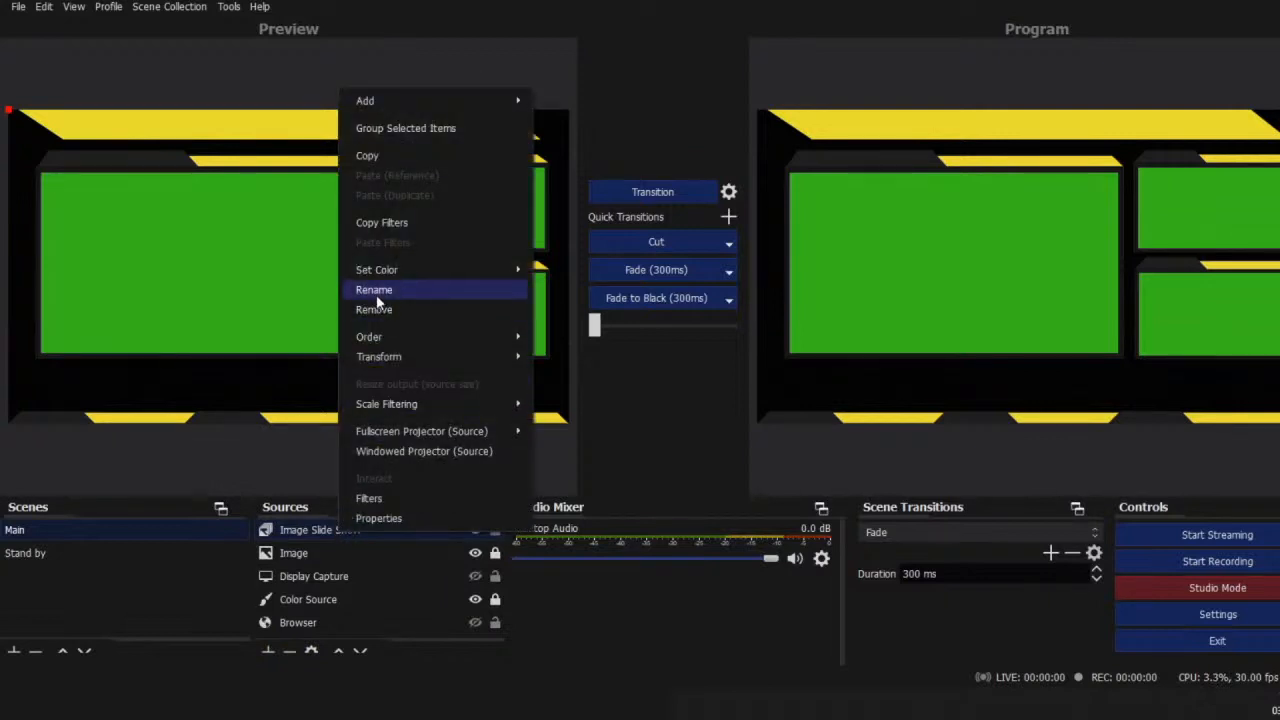
pyautogui.click(302, 530)
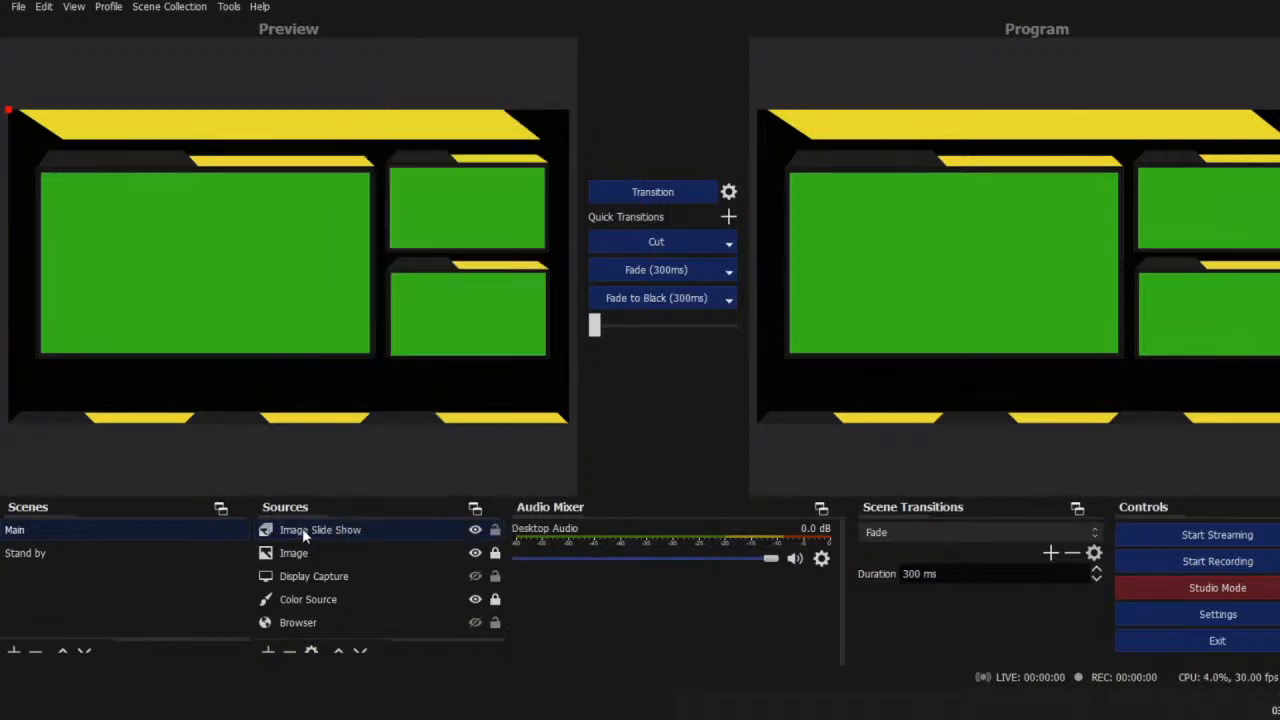
pyautogui.press('Delete')
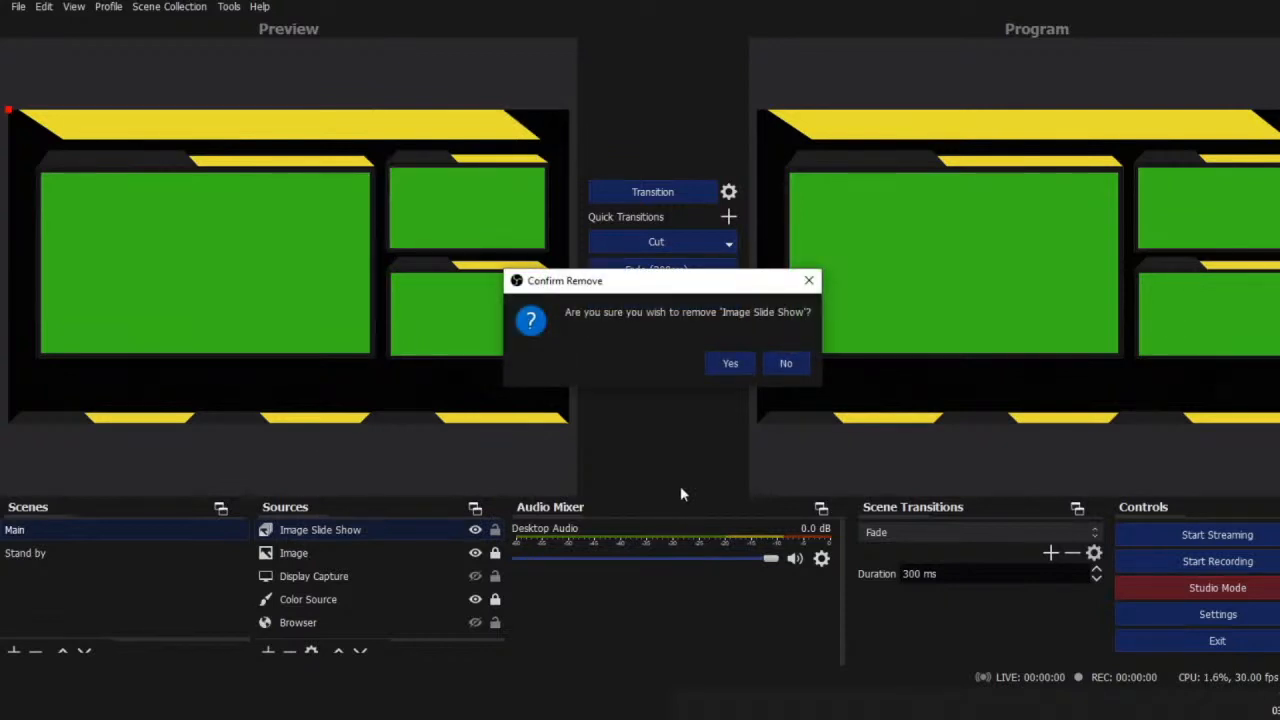
pyautogui.click(731, 364)
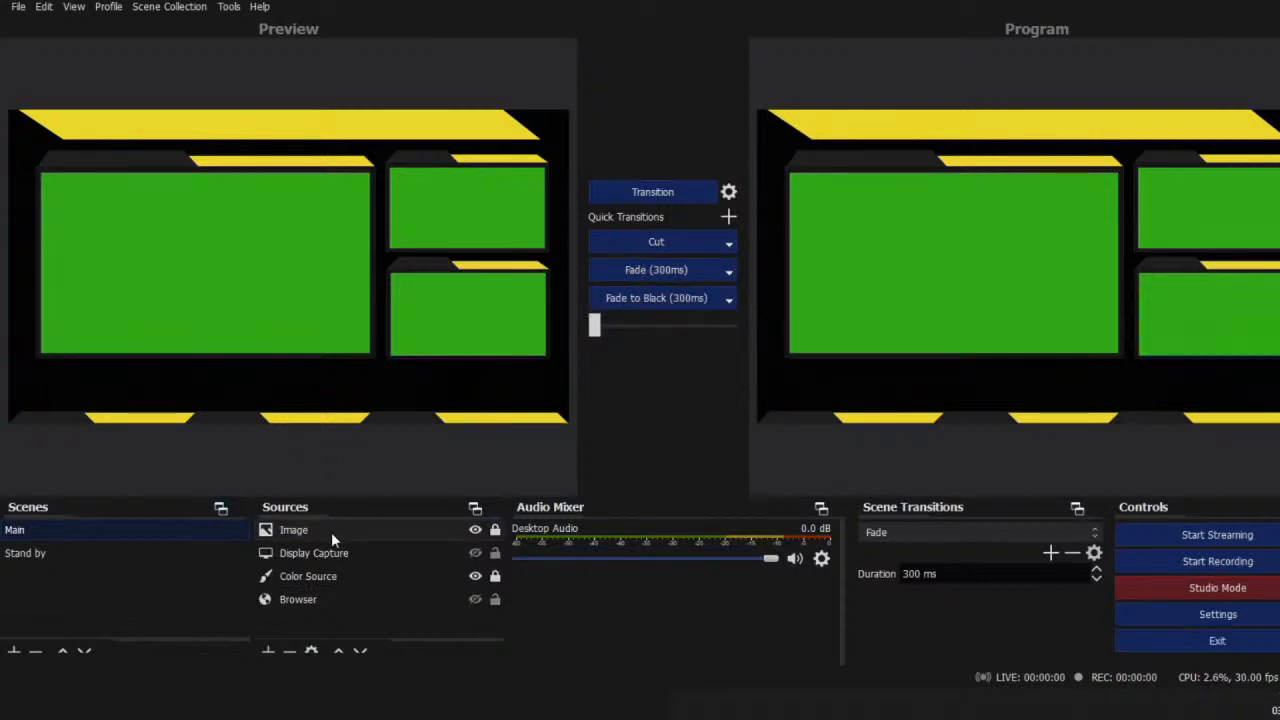
# Remove the hidden Display Capture and Browser sources together from the Main scene.
pyautogui.click(336, 601)
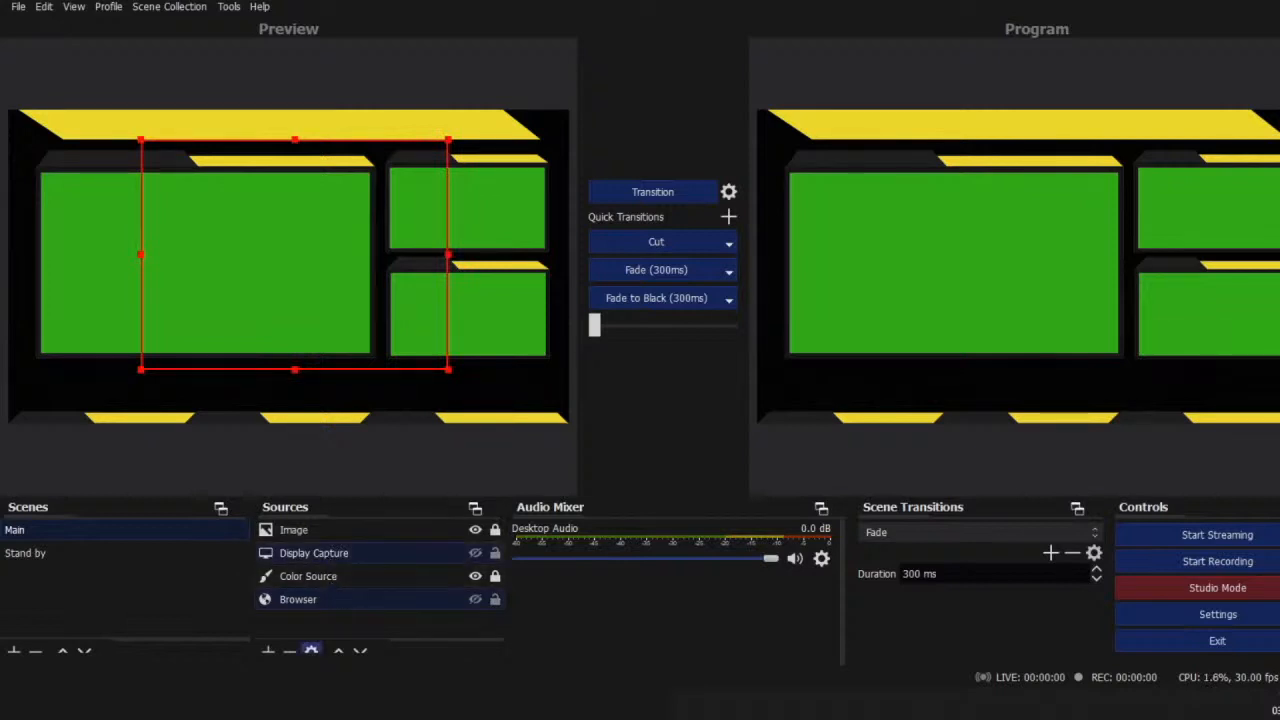
pyautogui.click(289, 651)
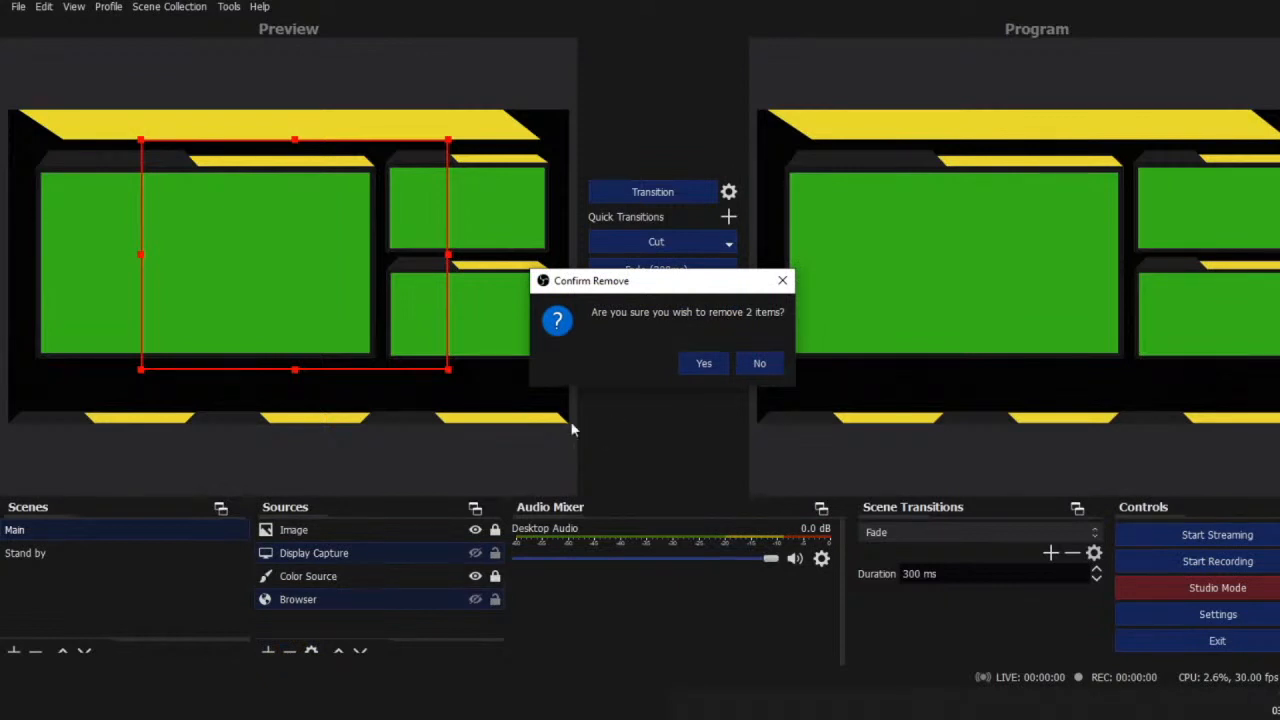
pyautogui.click(702, 366)
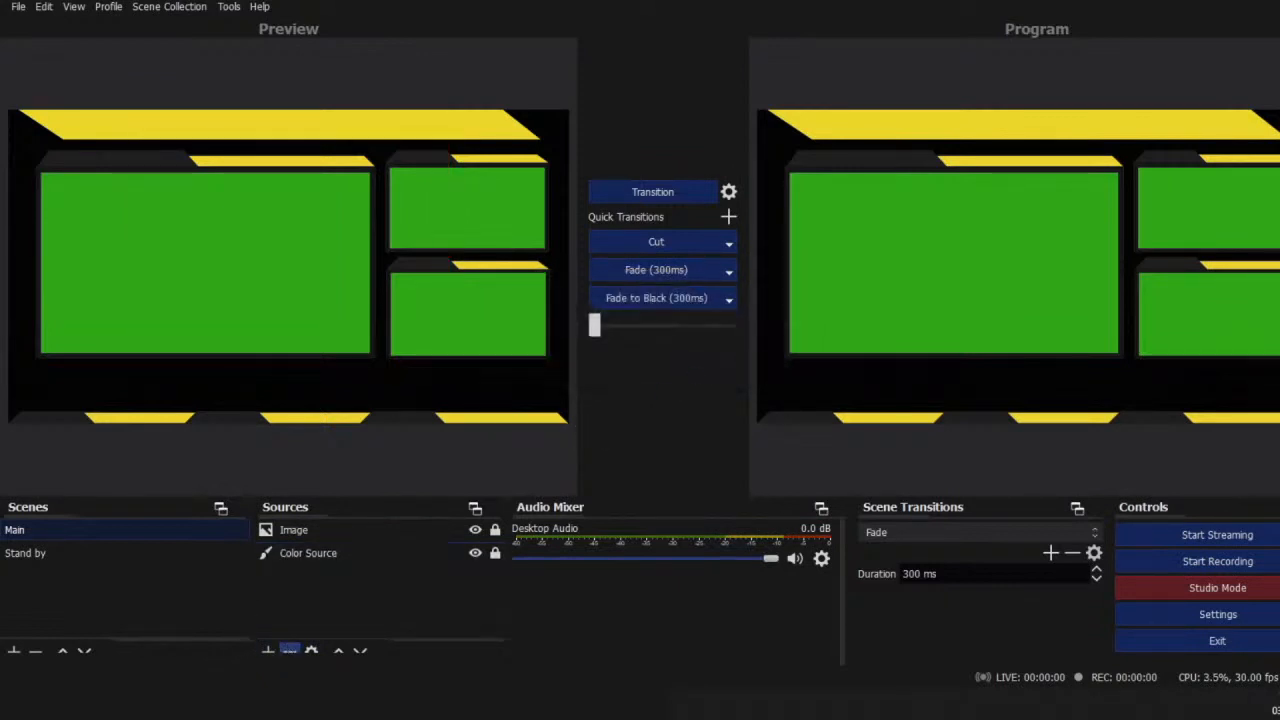
pyautogui.click(312, 555)
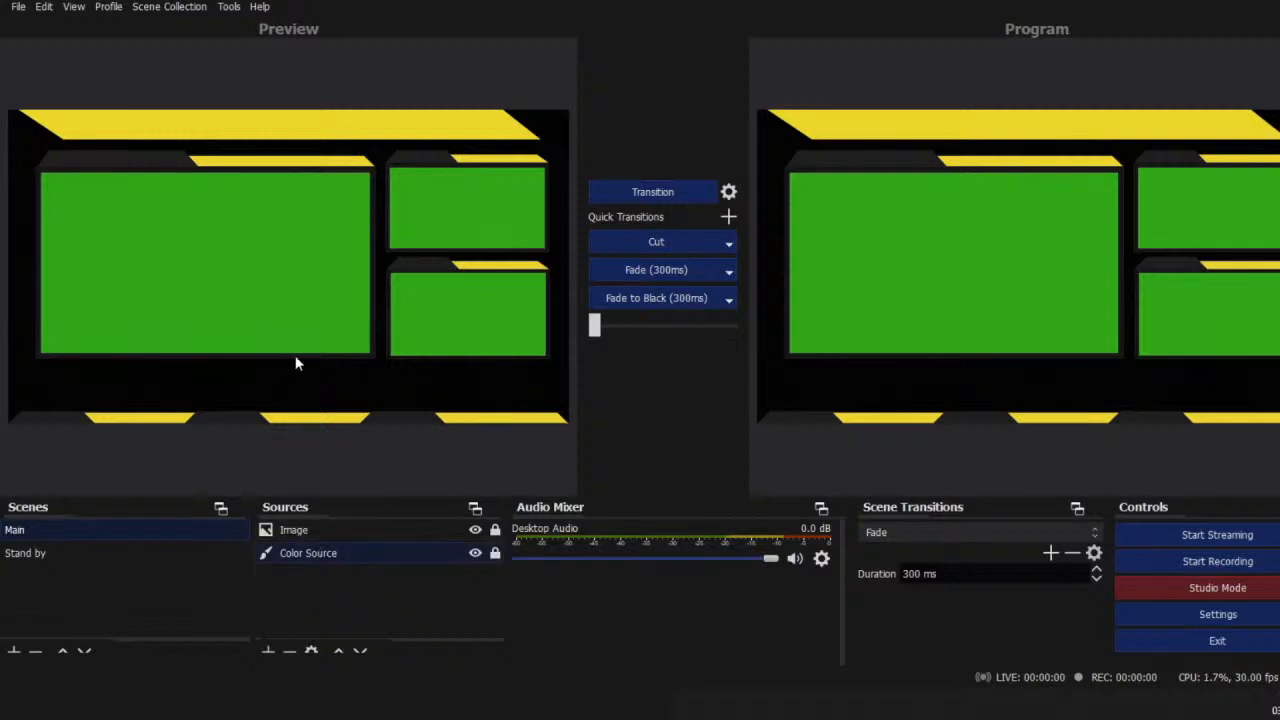
pyautogui.click(305, 285)
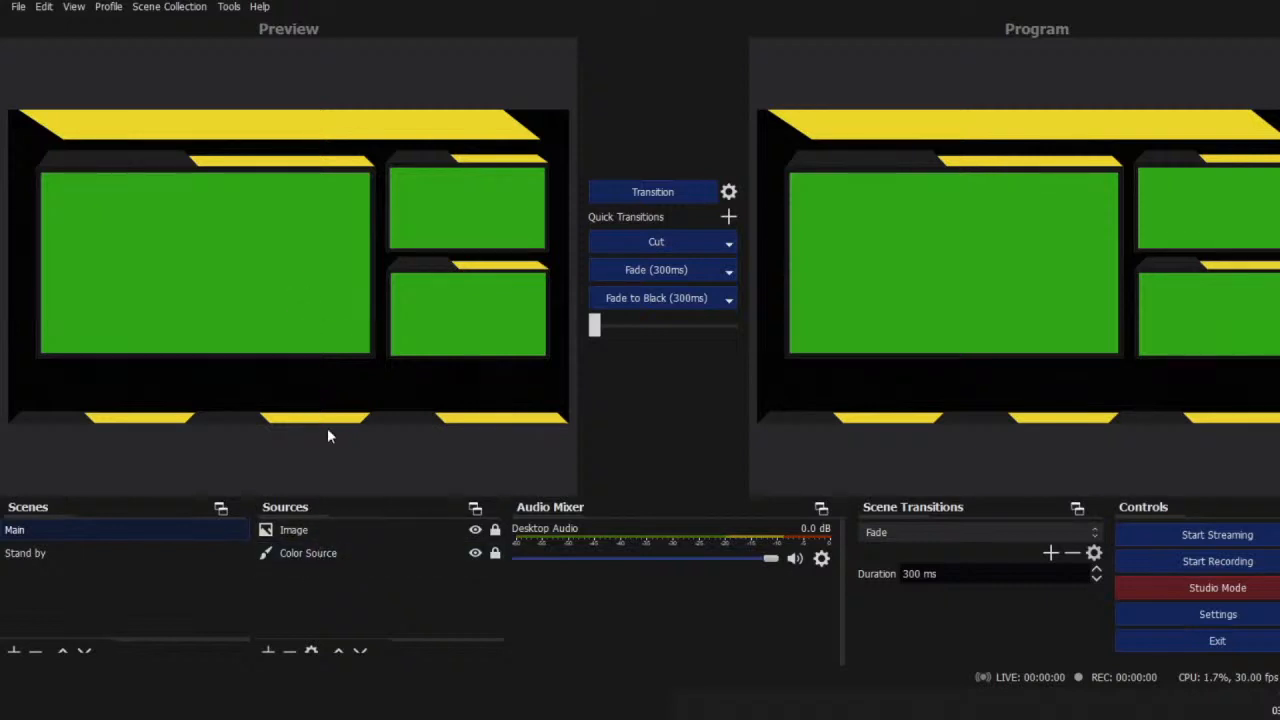
pyautogui.click(316, 529)
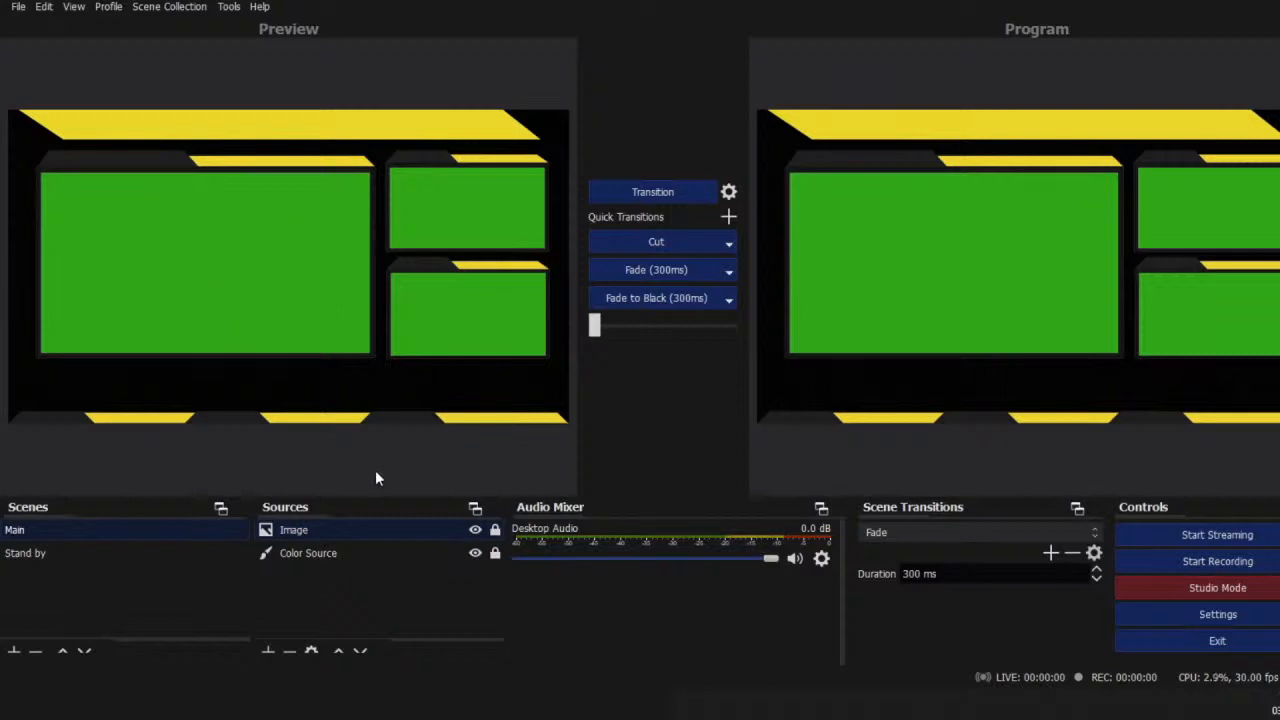
pyautogui.click(268, 651)
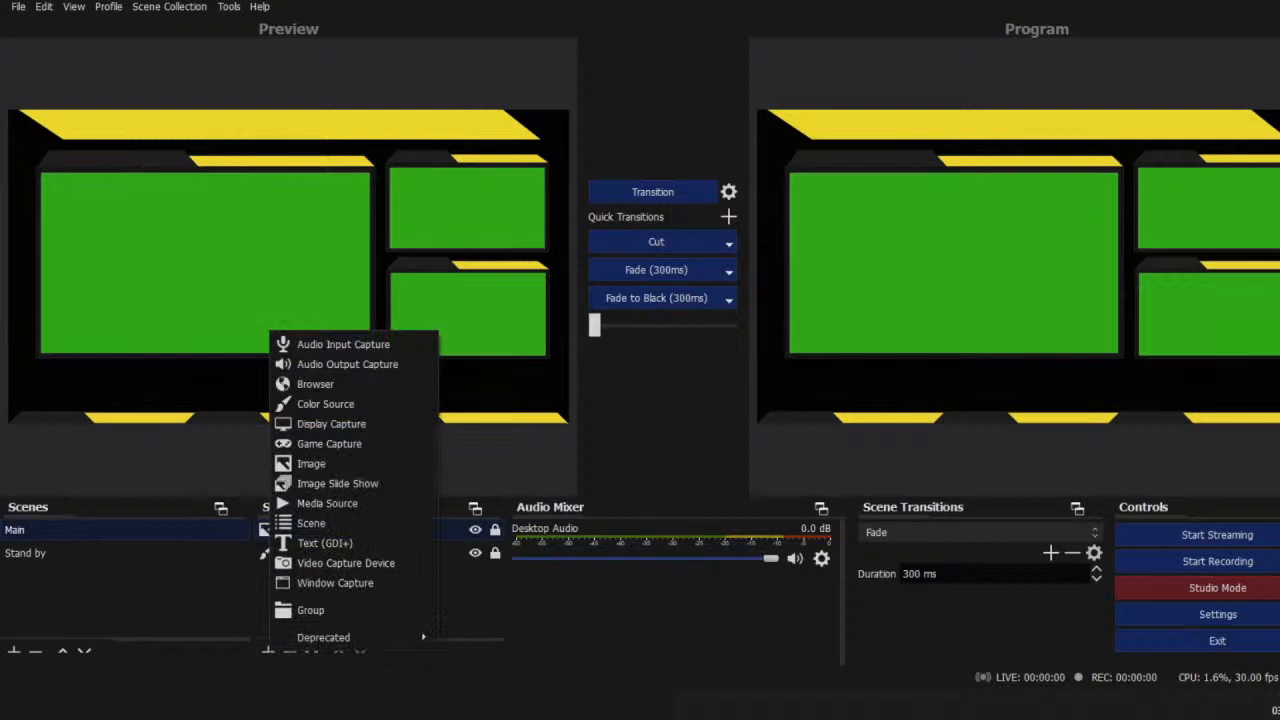
pyautogui.click(324, 505)
pyautogui.click(764, 447)
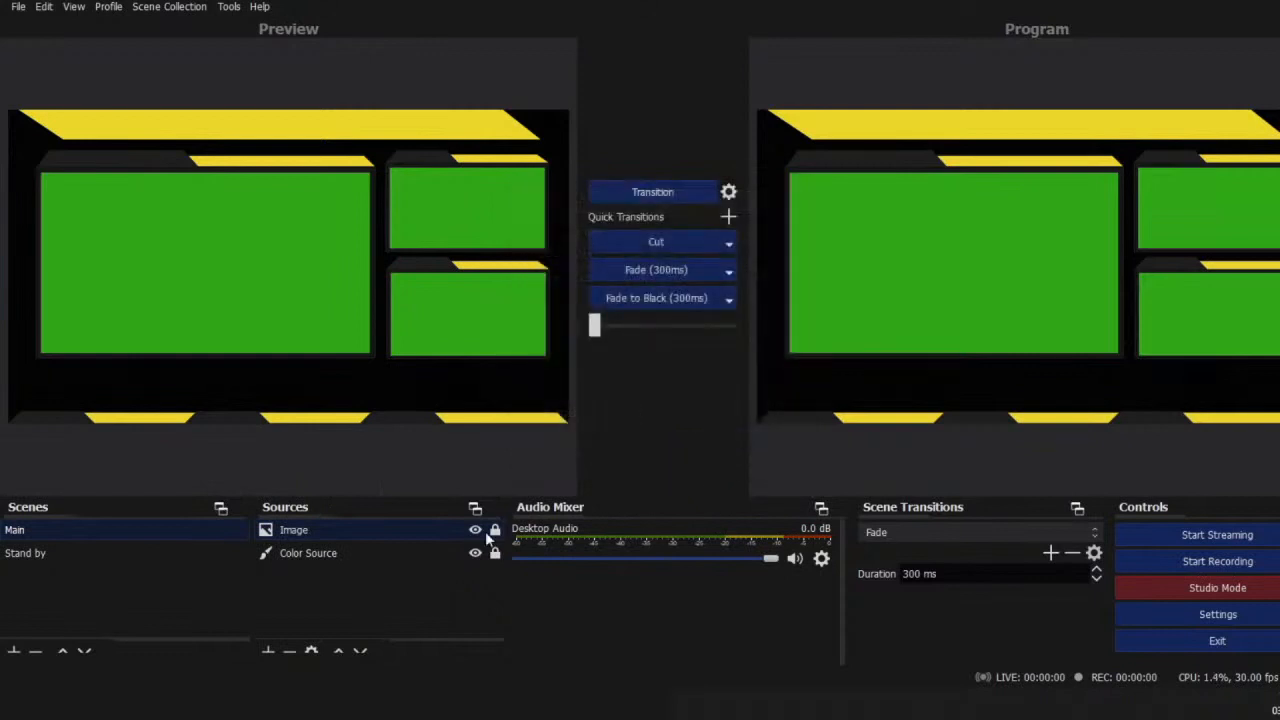
pyautogui.click(268, 651)
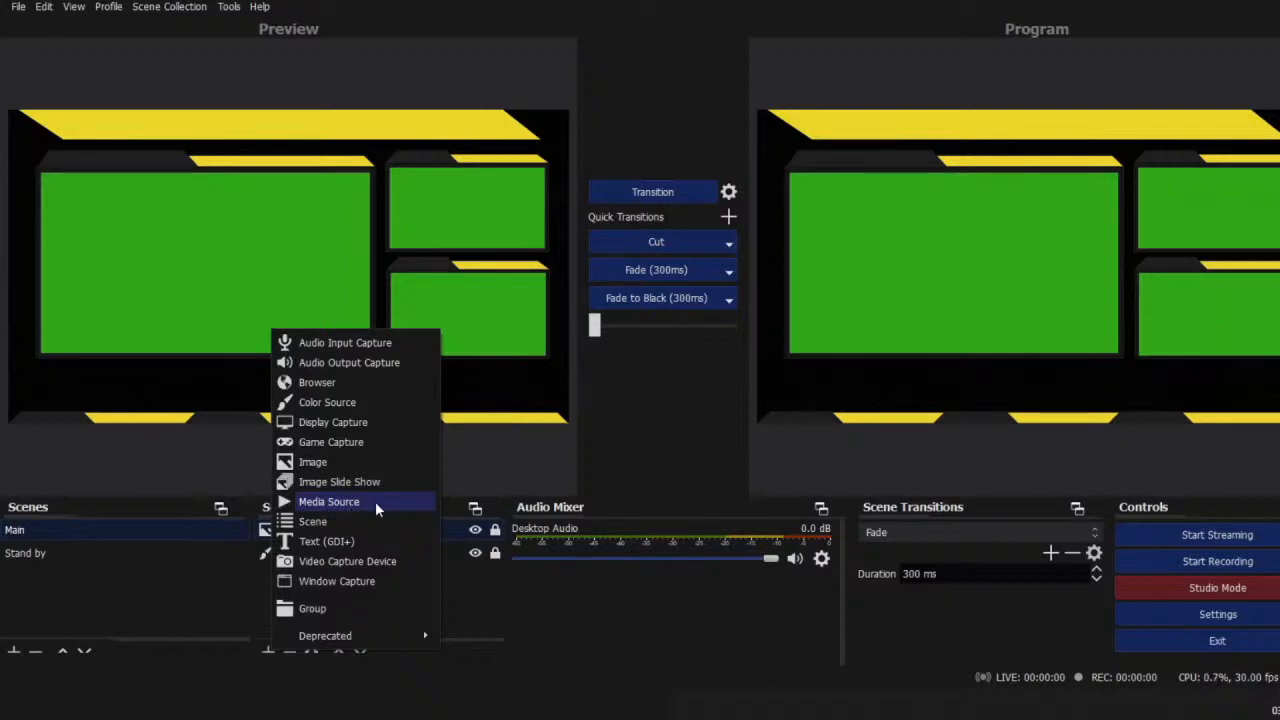
pyautogui.click(375, 501)
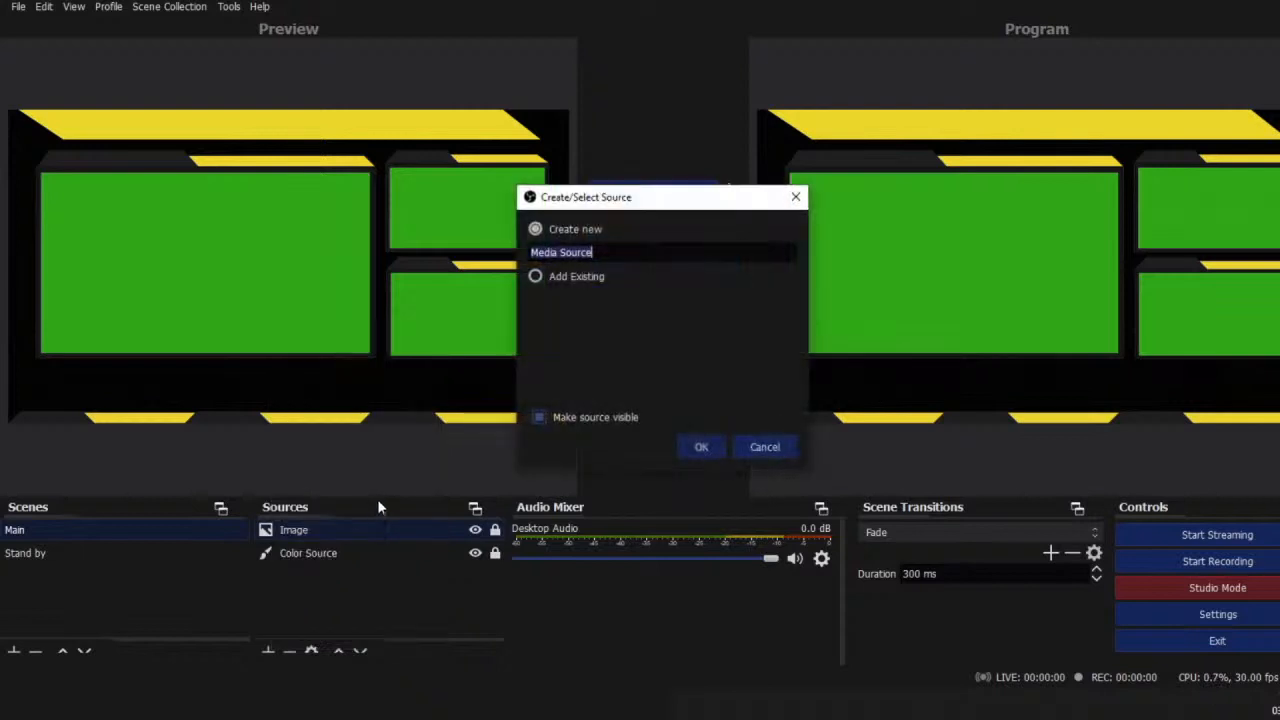
pyautogui.click(701, 452)
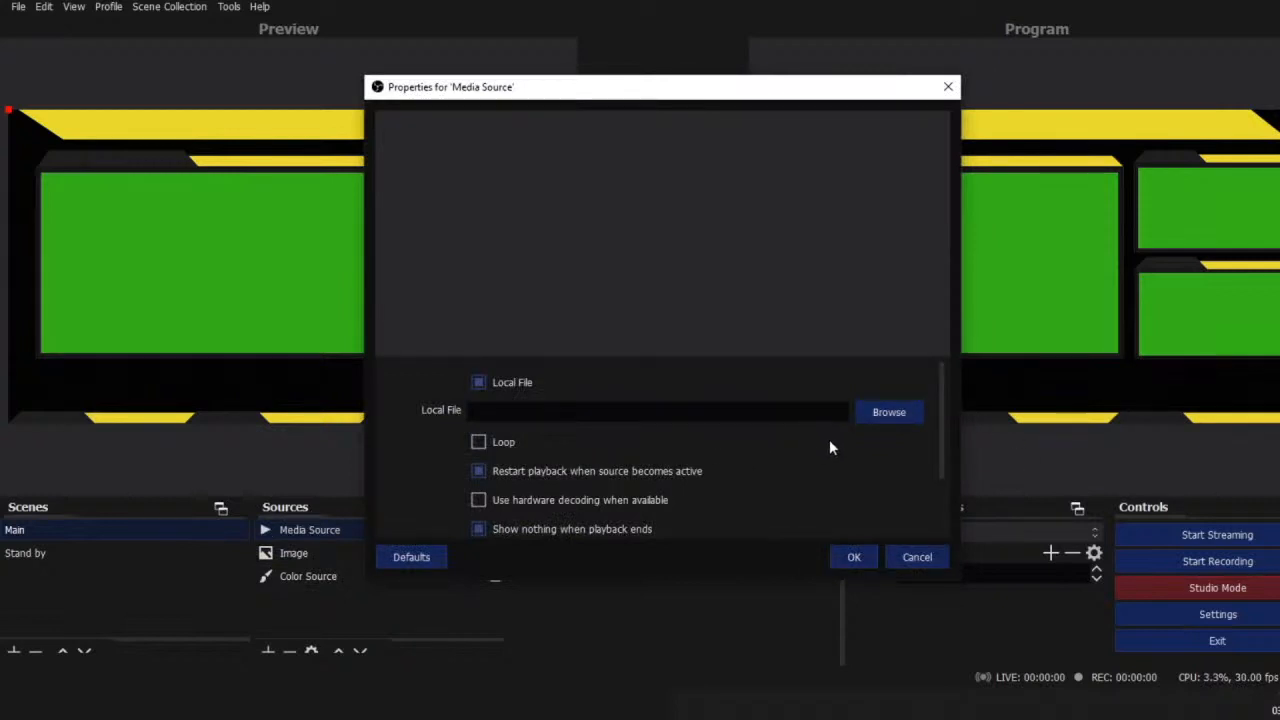
pyautogui.click(889, 413)
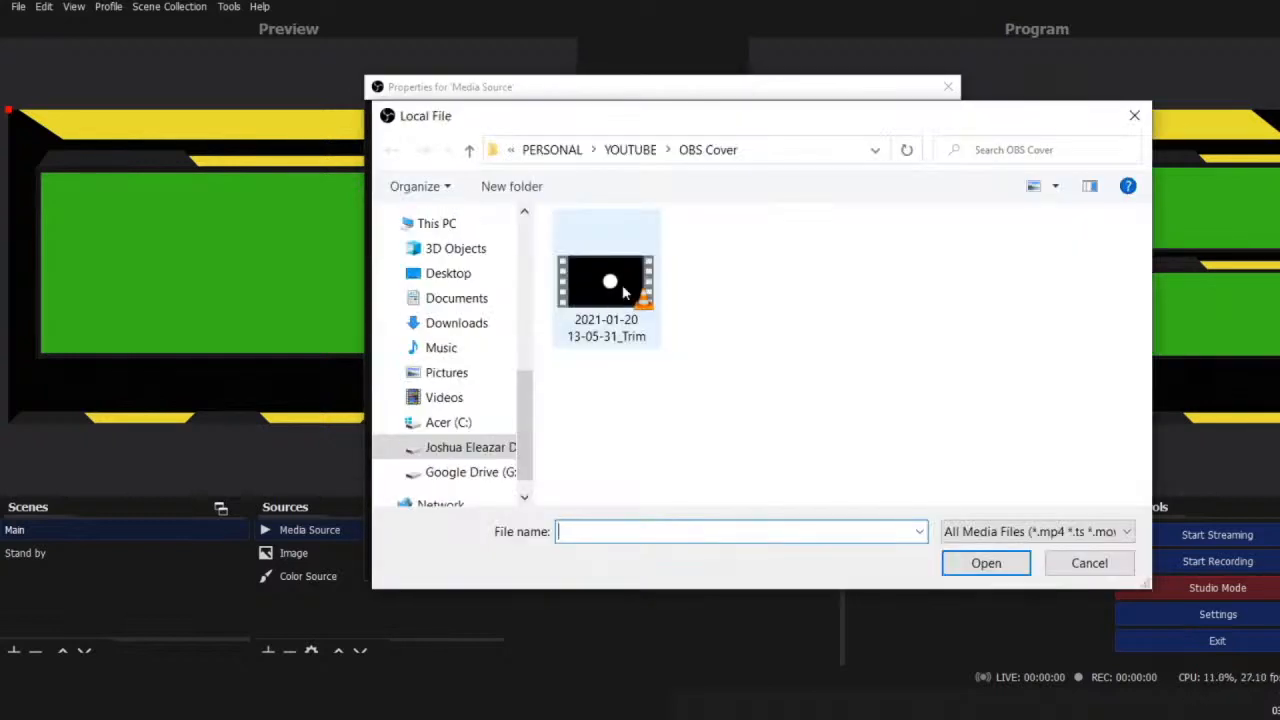
pyautogui.click(623, 290)
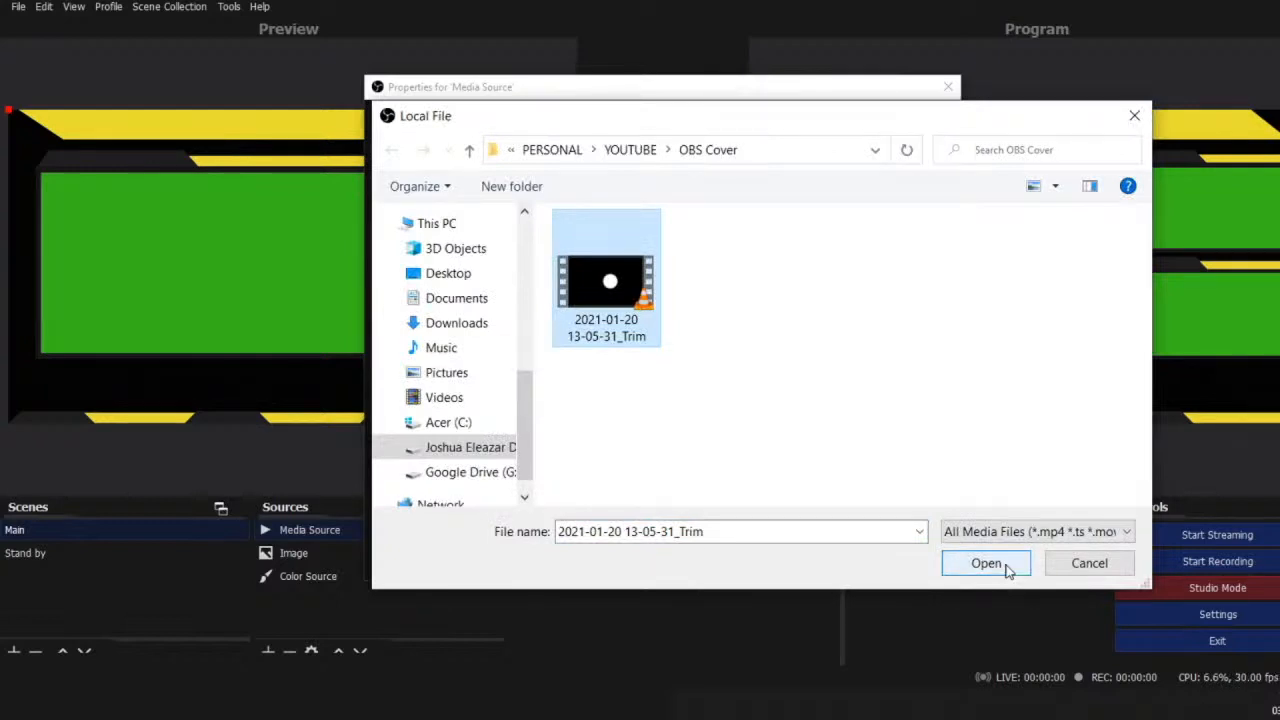
pyautogui.click(986, 564)
# Enable looping for the Media Source, disable restarting playback on activation and showing nothing when playback ends, and accept its properties.
pyautogui.scroll(-1, 503, 437)
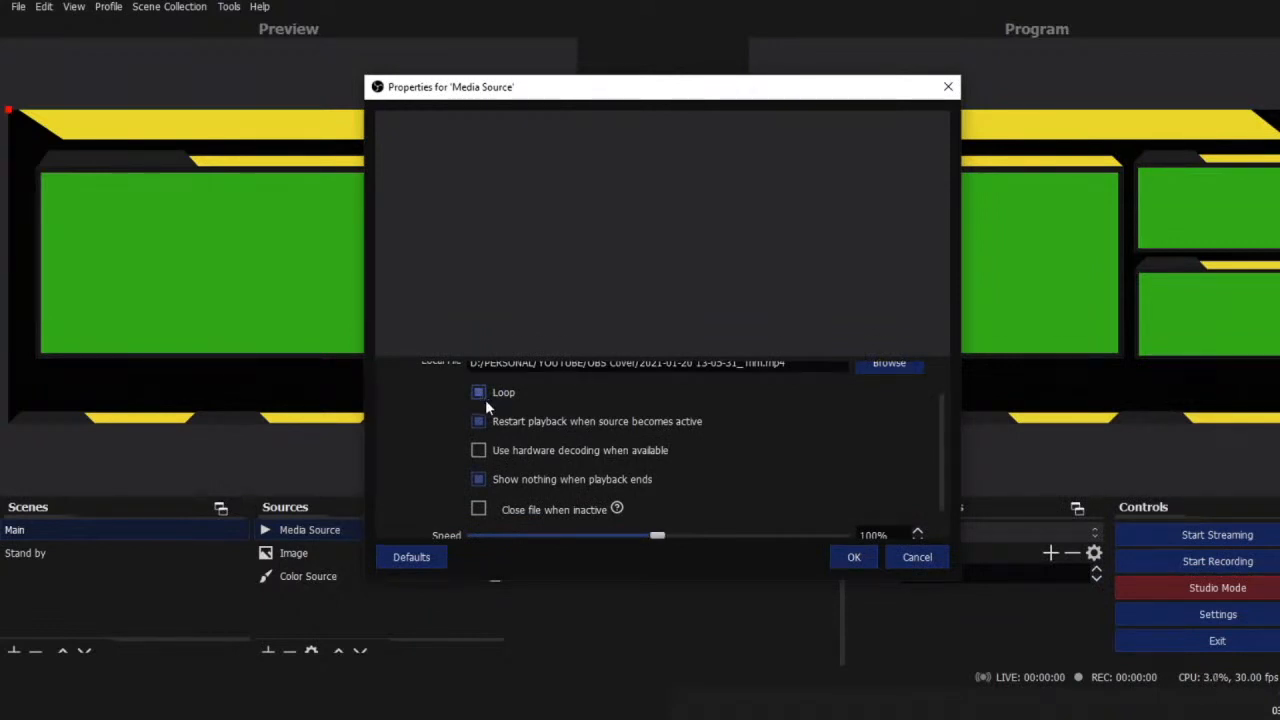
pyautogui.click(479, 480)
pyautogui.click(479, 421)
pyautogui.scroll(-1, 706, 440)
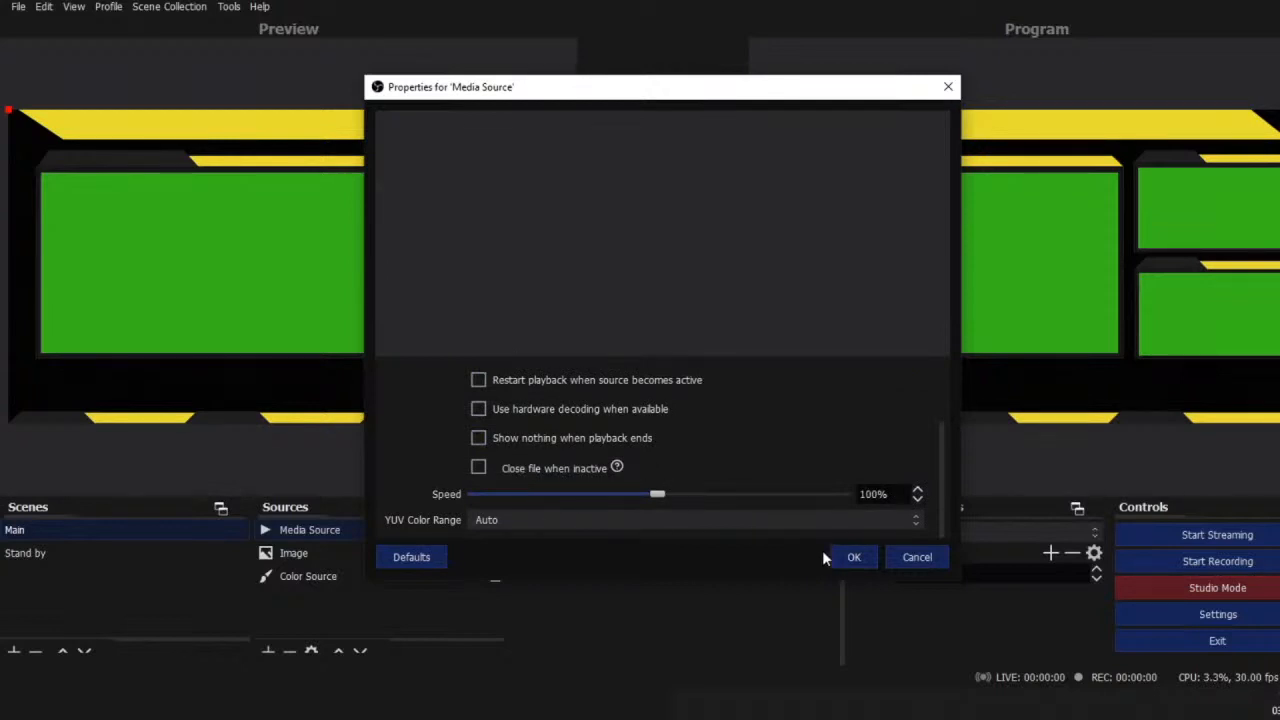
pyautogui.click(850, 556)
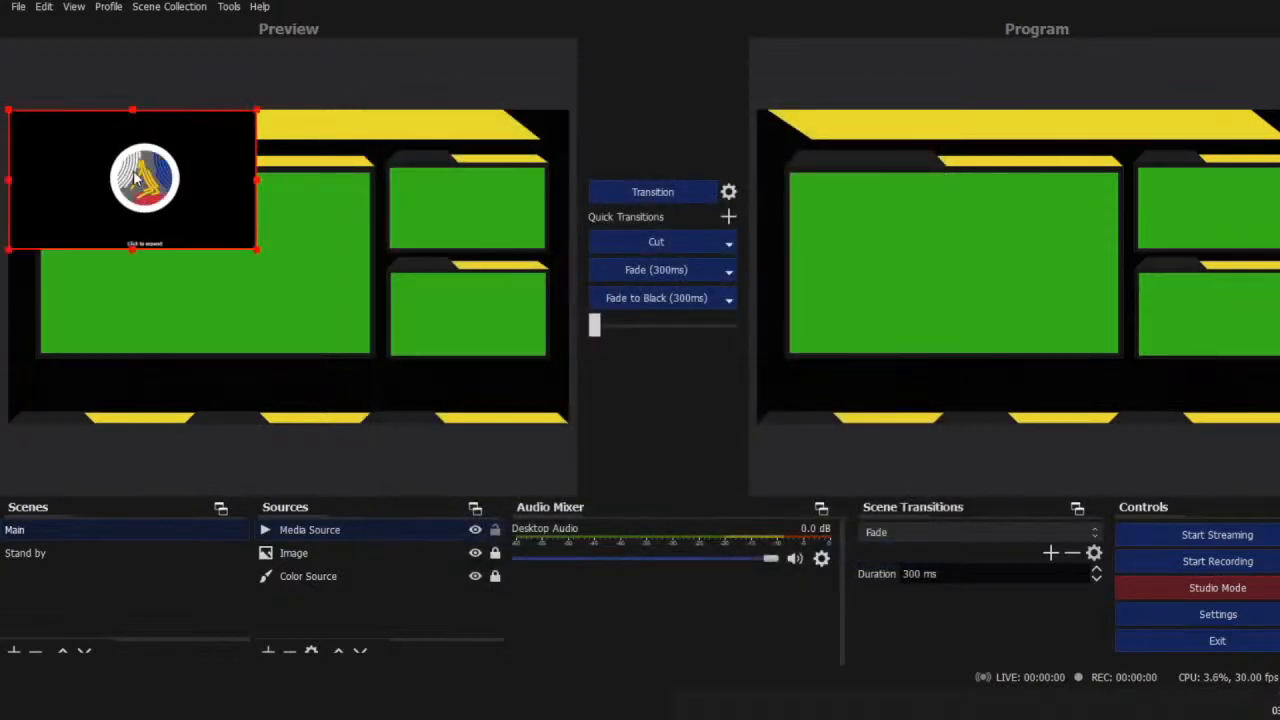
# Resize the media clip to about 785 by 442 pixels and position it over the lower part of the large green frame.
pyautogui.moveTo(190, 232); pyautogui.dragTo(190, 407)
pyautogui.moveTo(143, 308); pyautogui.dragTo(200, 281)
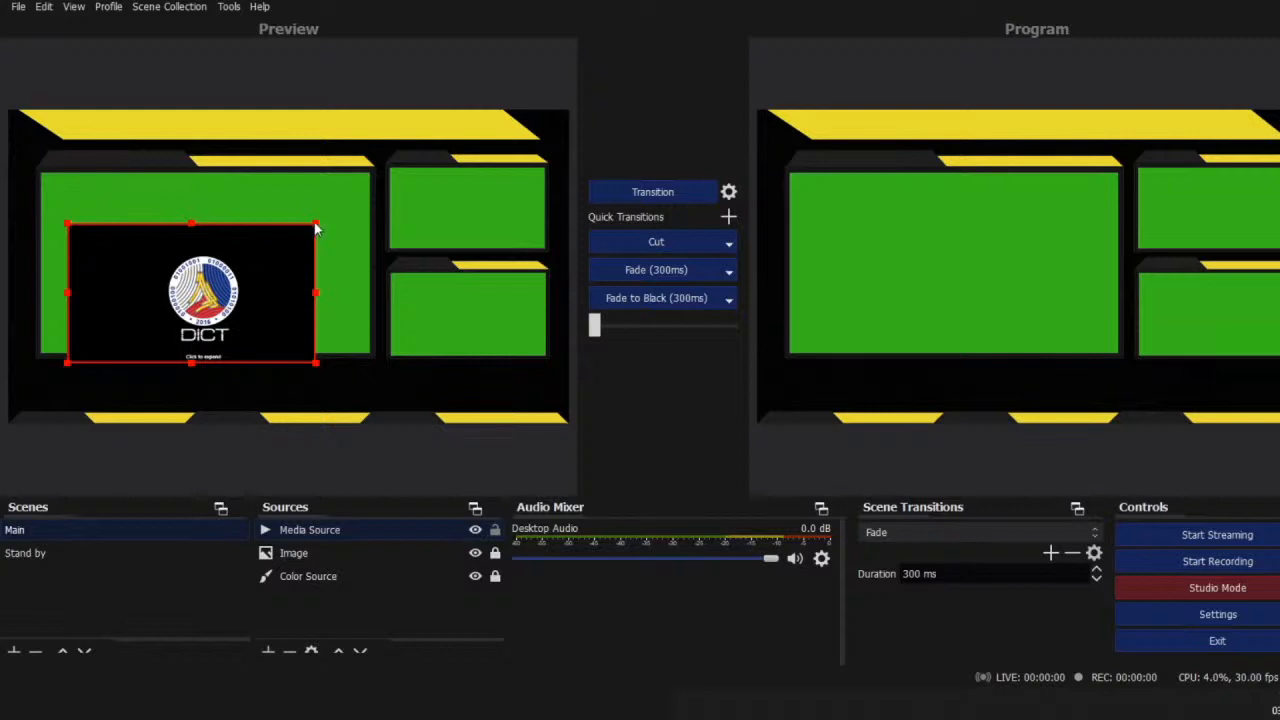
pyautogui.moveTo(315, 229); pyautogui.dragTo(363, 209)
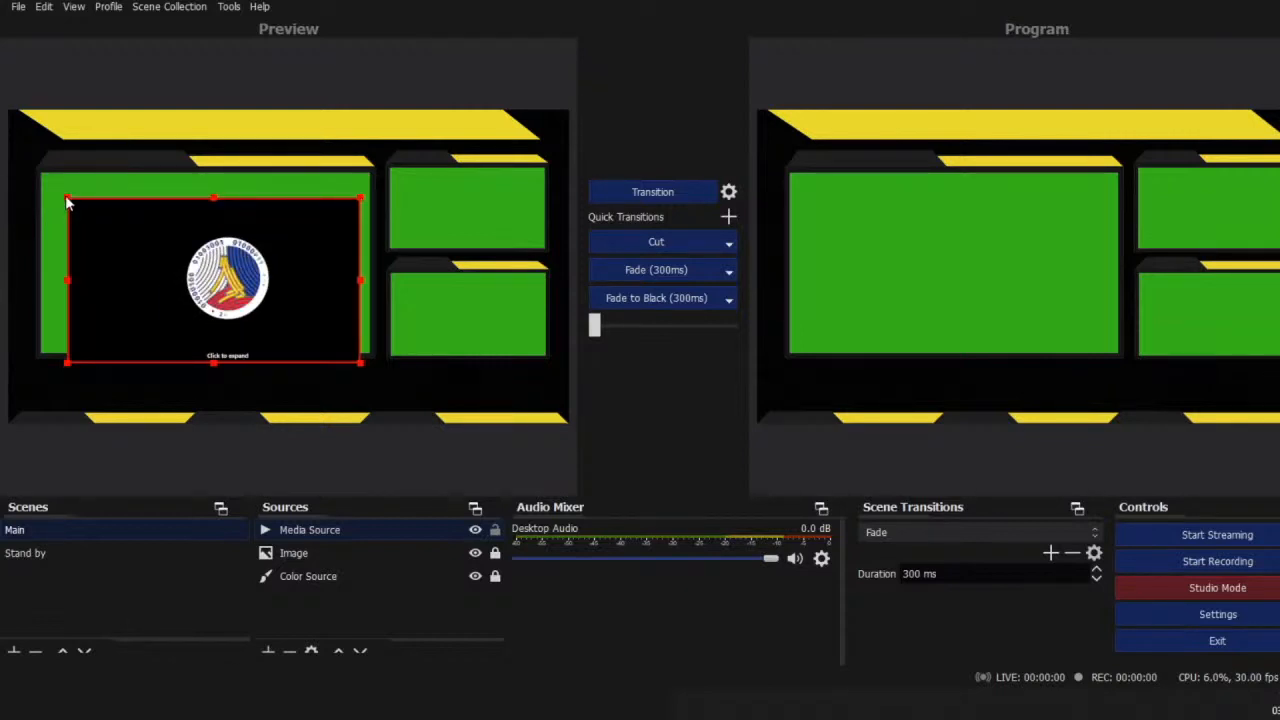
pyautogui.moveTo(66, 201)
pyautogui.mouseDown()
pyautogui.moveTo(138, 242)
pyautogui.moveTo(81, 215)
pyautogui.mouseUp()
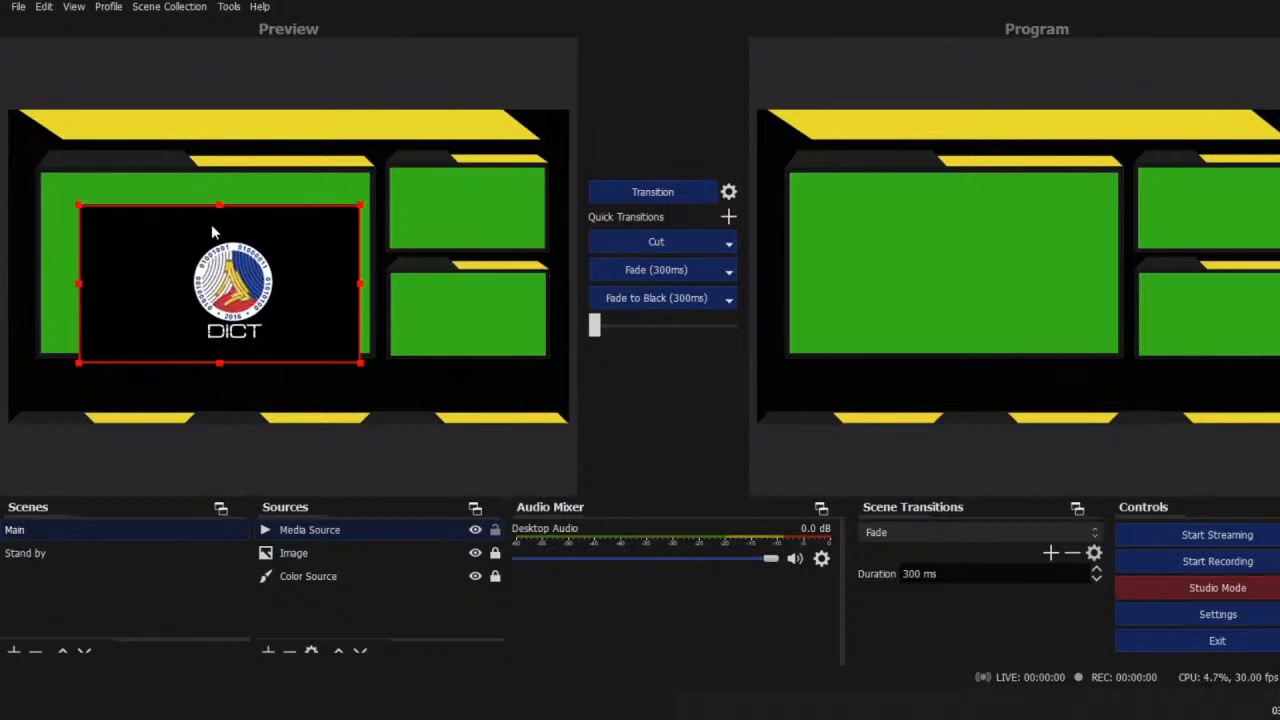
pyautogui.moveTo(212, 232); pyautogui.dragTo(201, 241)
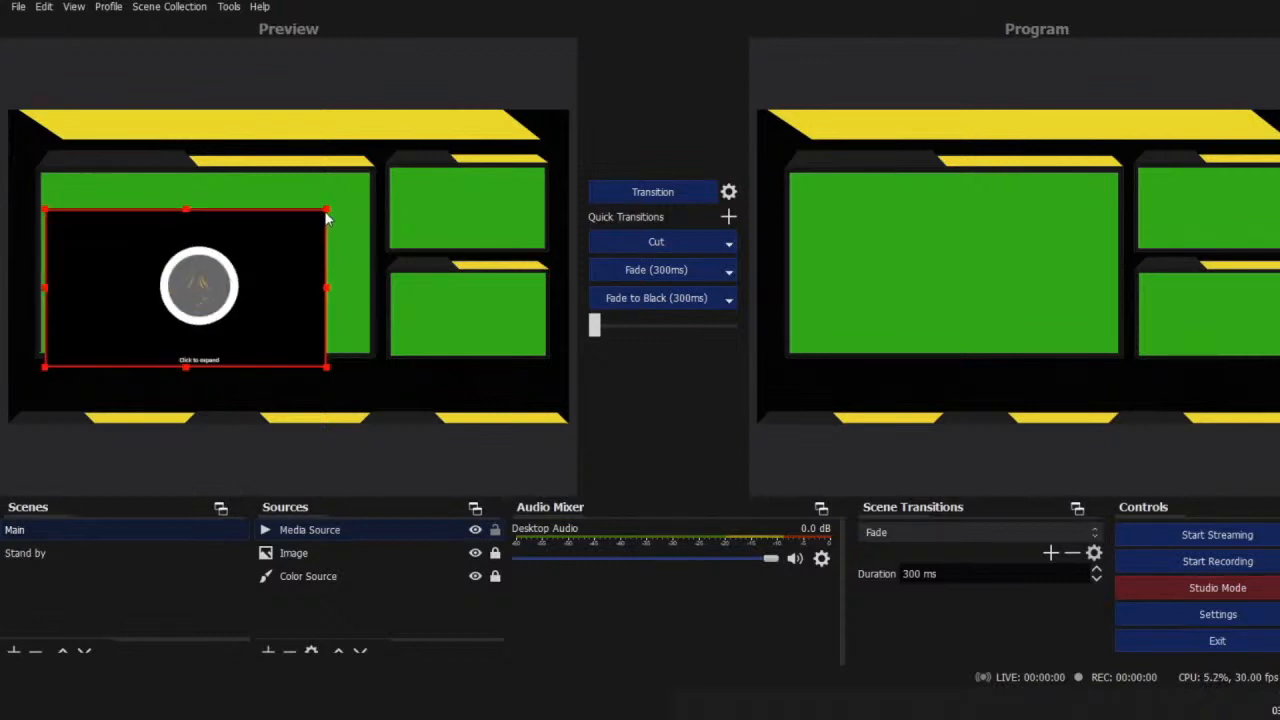
pyautogui.moveTo(328, 212); pyautogui.dragTo(233, 288)
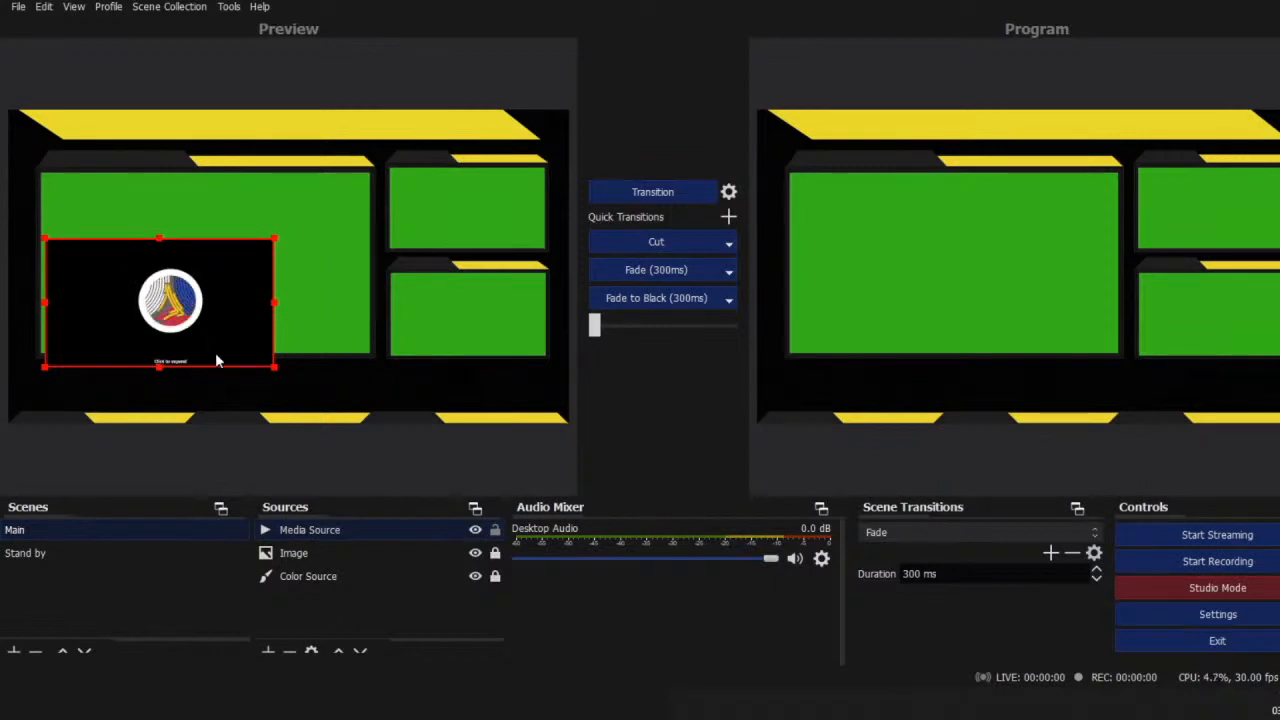
pyautogui.moveTo(137, 291)
pyautogui.mouseDown()
pyautogui.moveTo(188, 342)
pyautogui.moveTo(150, 291)
pyautogui.mouseUp()
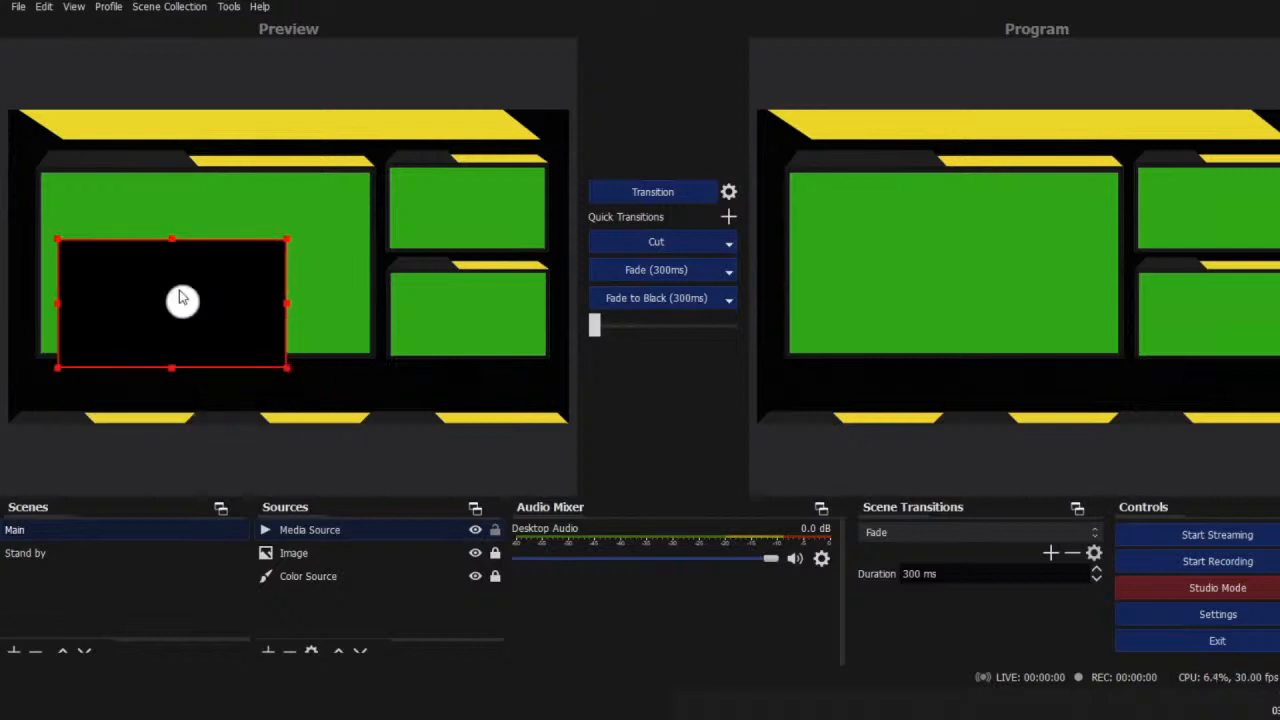
# Edit the media clip's transform and set its left crop to 300.
pyautogui.rightClick(180, 292)
pyautogui.rightClick(143, 287)
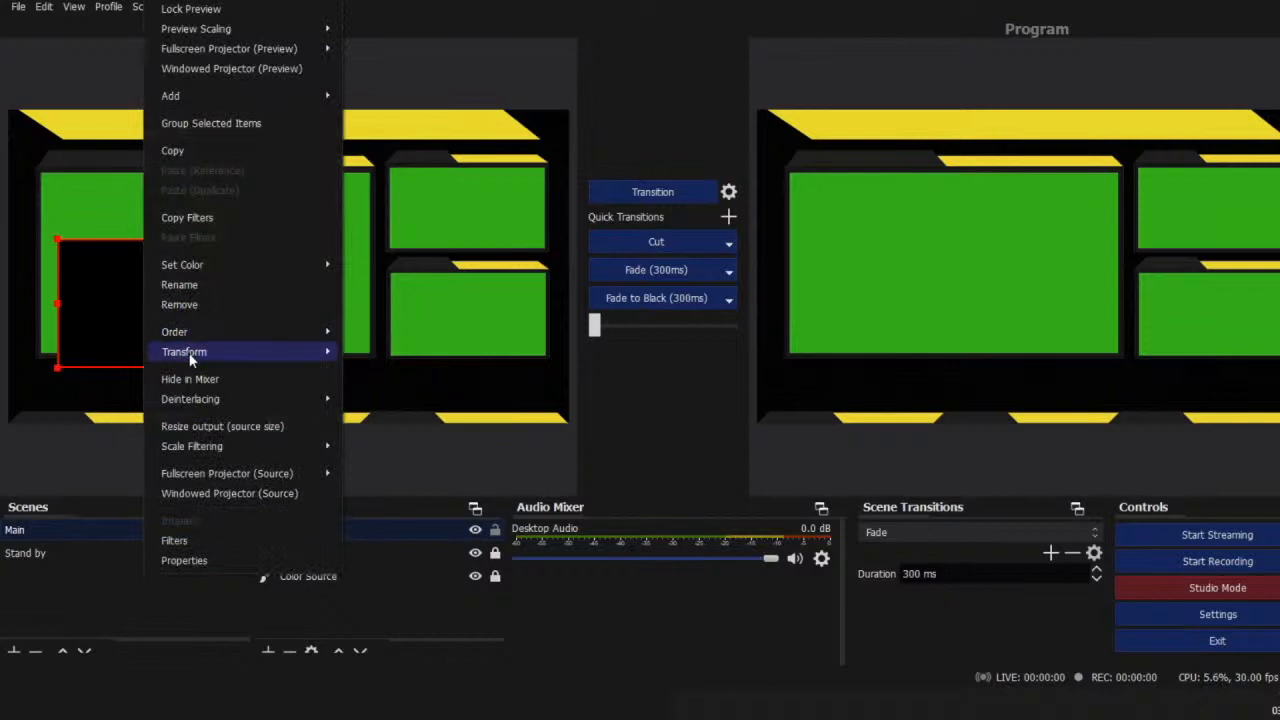
pyautogui.moveTo(189, 357)
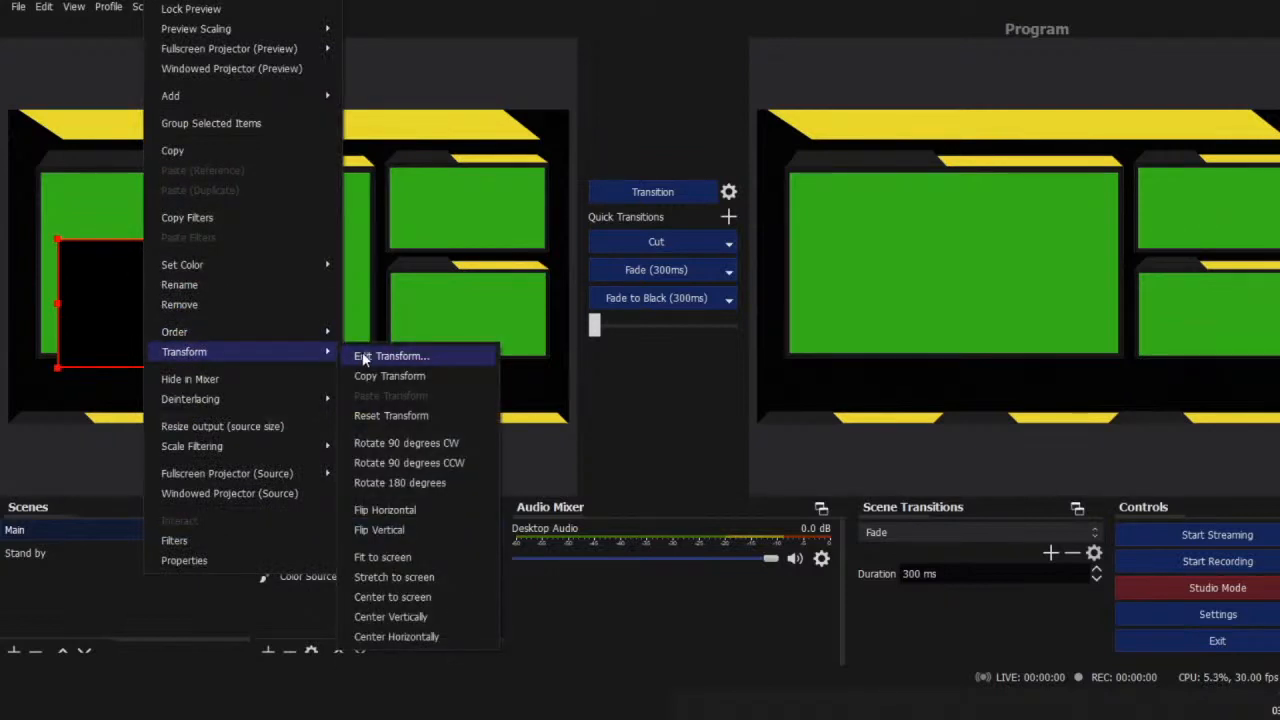
pyautogui.click(441, 358)
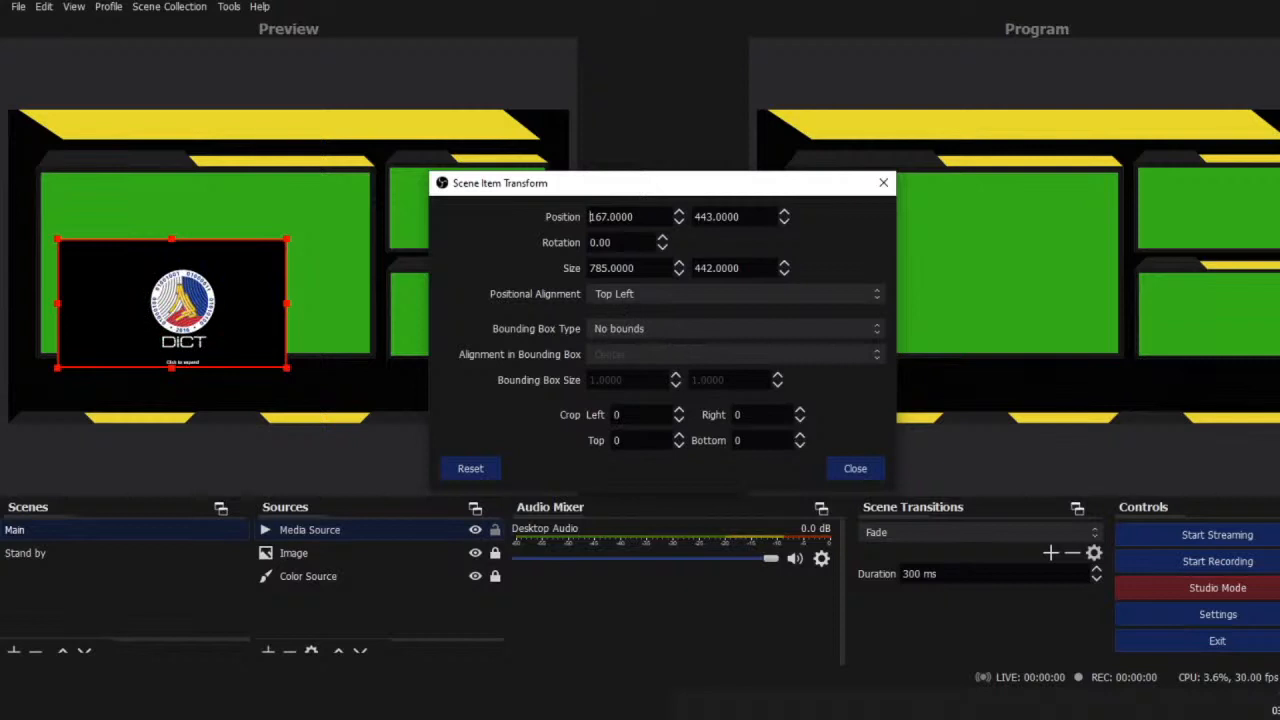
pyautogui.write('200')
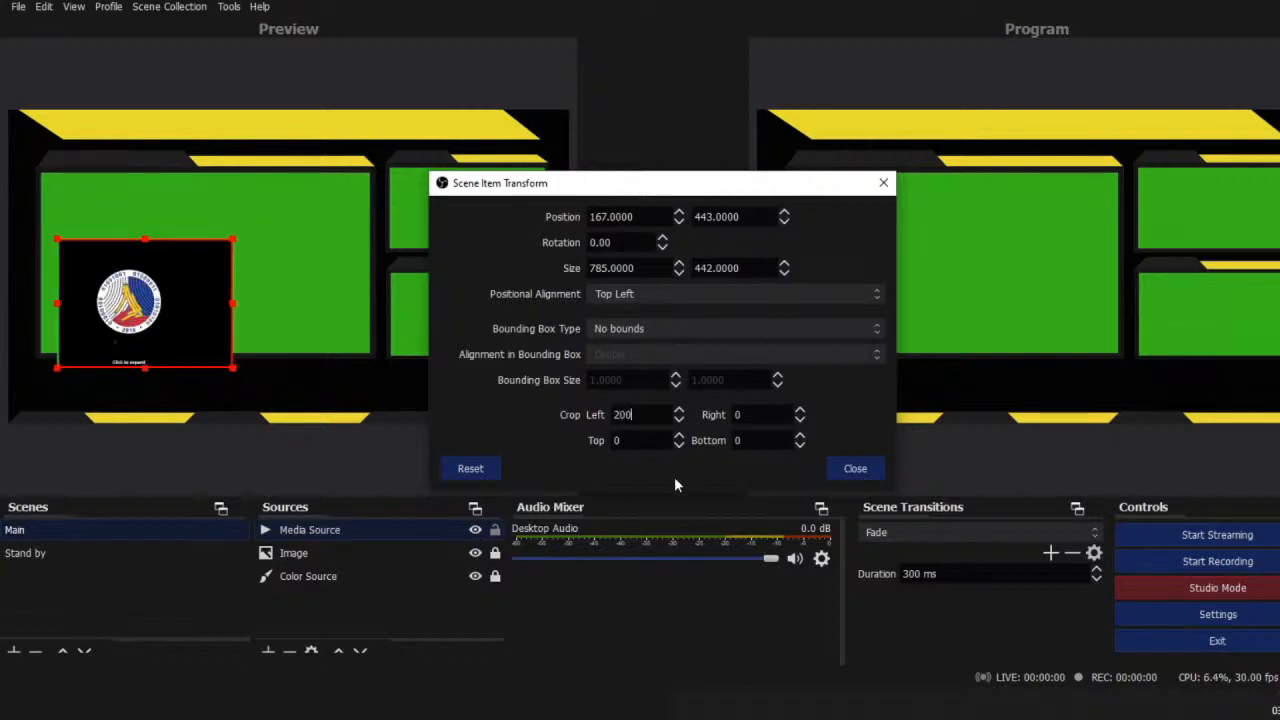
pyautogui.press('BackSpace')
pyautogui.press('BackSpace')
pyautogui.press('BackSpace')
pyautogui.write('300')
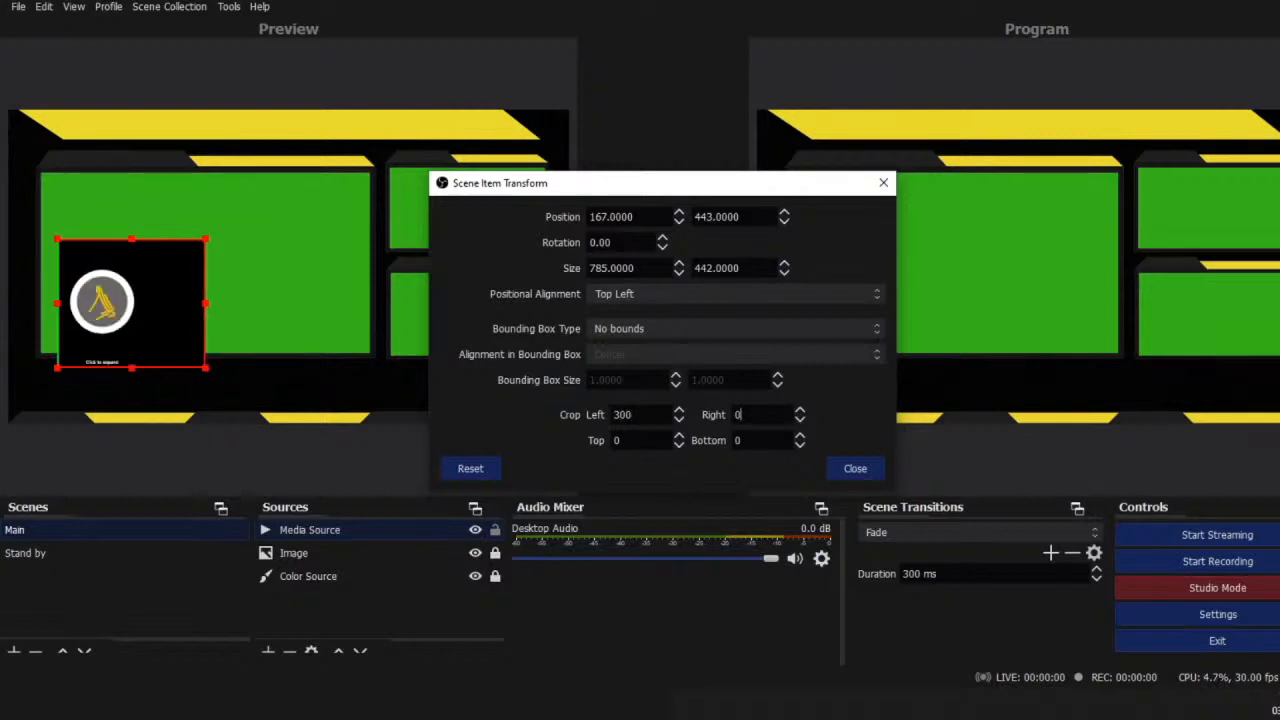
# Set the media clip's right crop to 250.
pyautogui.moveTo(743, 415); pyautogui.dragTo(733, 415)
pyautogui.write('300')
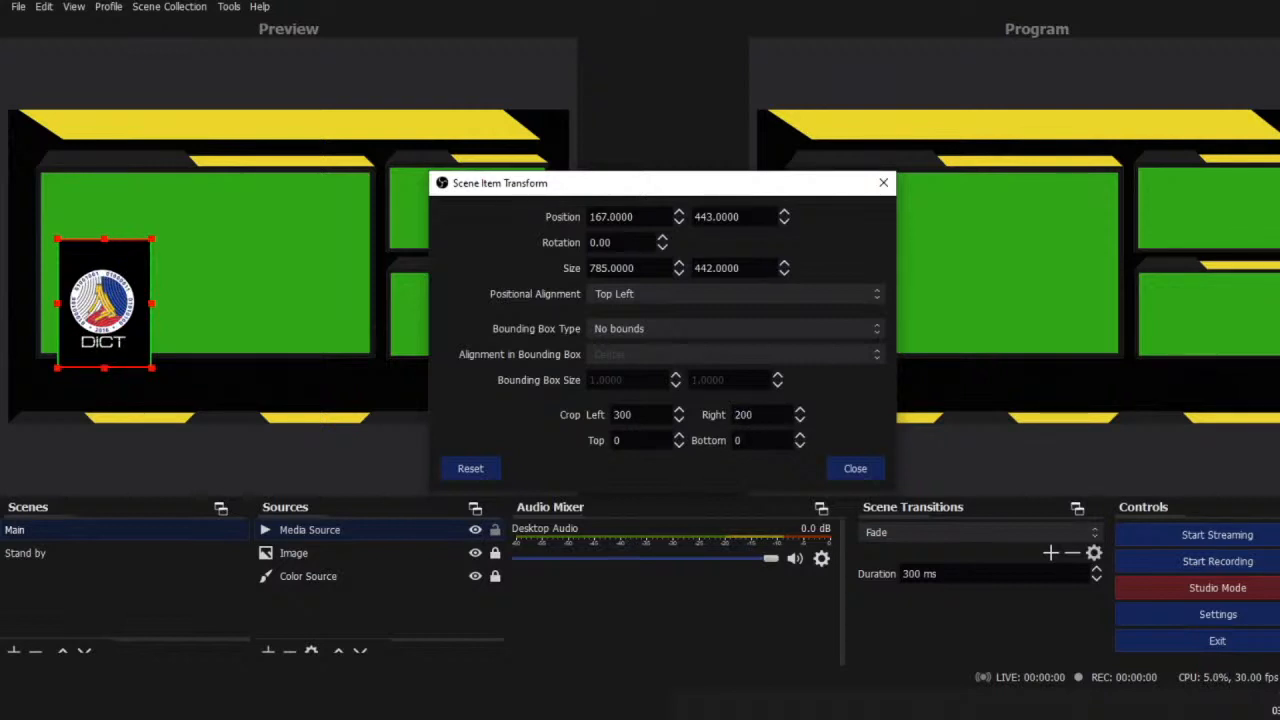
pyautogui.moveTo(756, 416); pyautogui.dragTo(702, 417)
pyautogui.write('250')
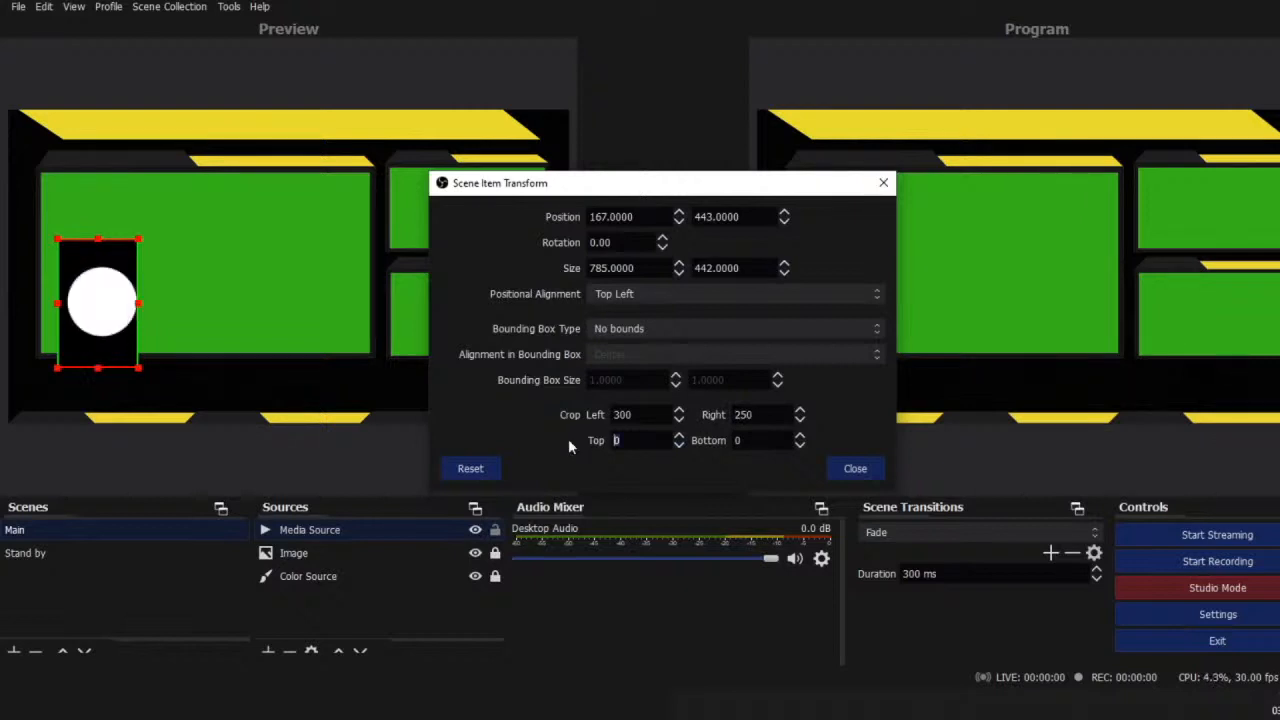
# Set the media clip's top crop to 100 and bottom crop to 50, and close the transform settings.
pyautogui.write('1')
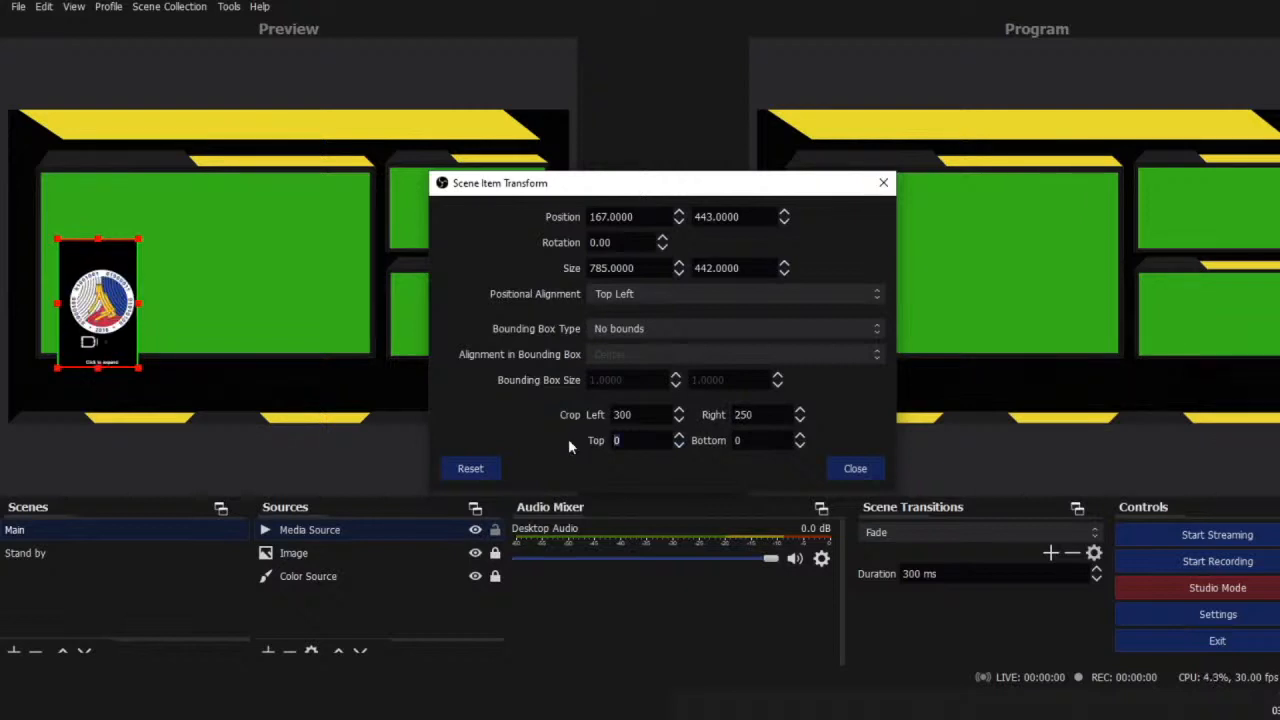
pyautogui.write('00')
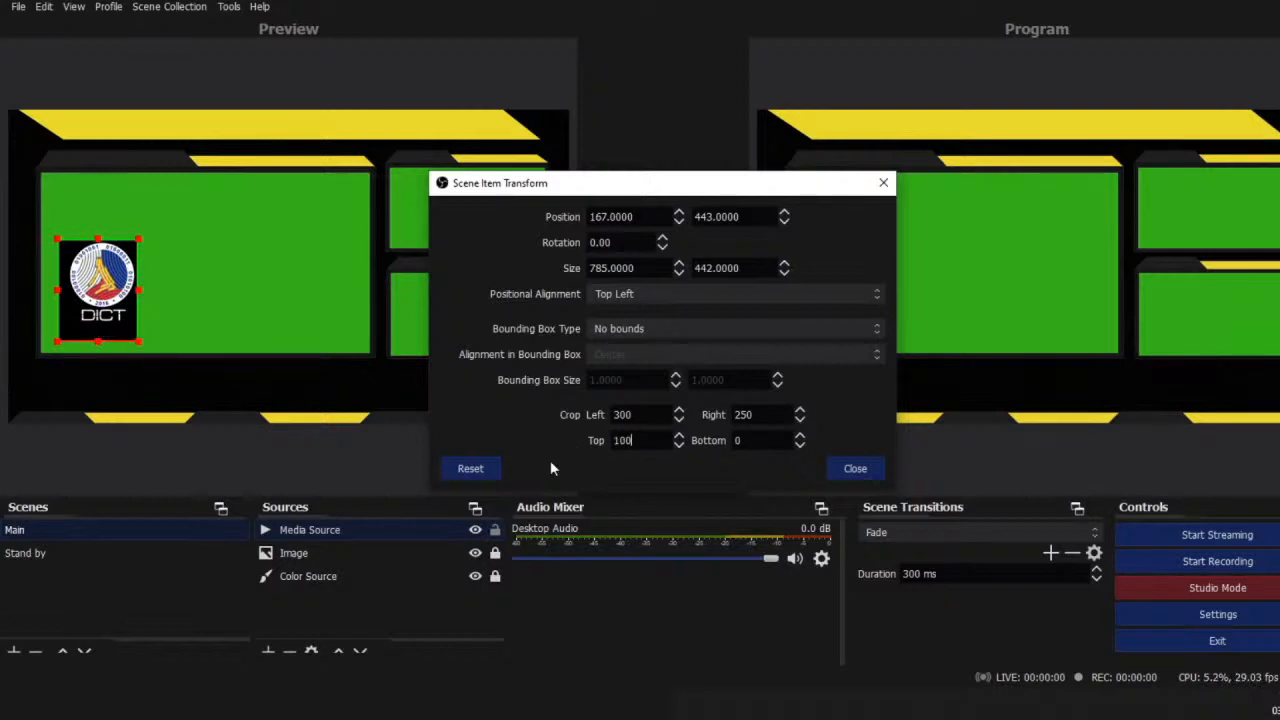
pyautogui.click(738, 441)
pyautogui.write('100')
pyautogui.press('BackSpace')
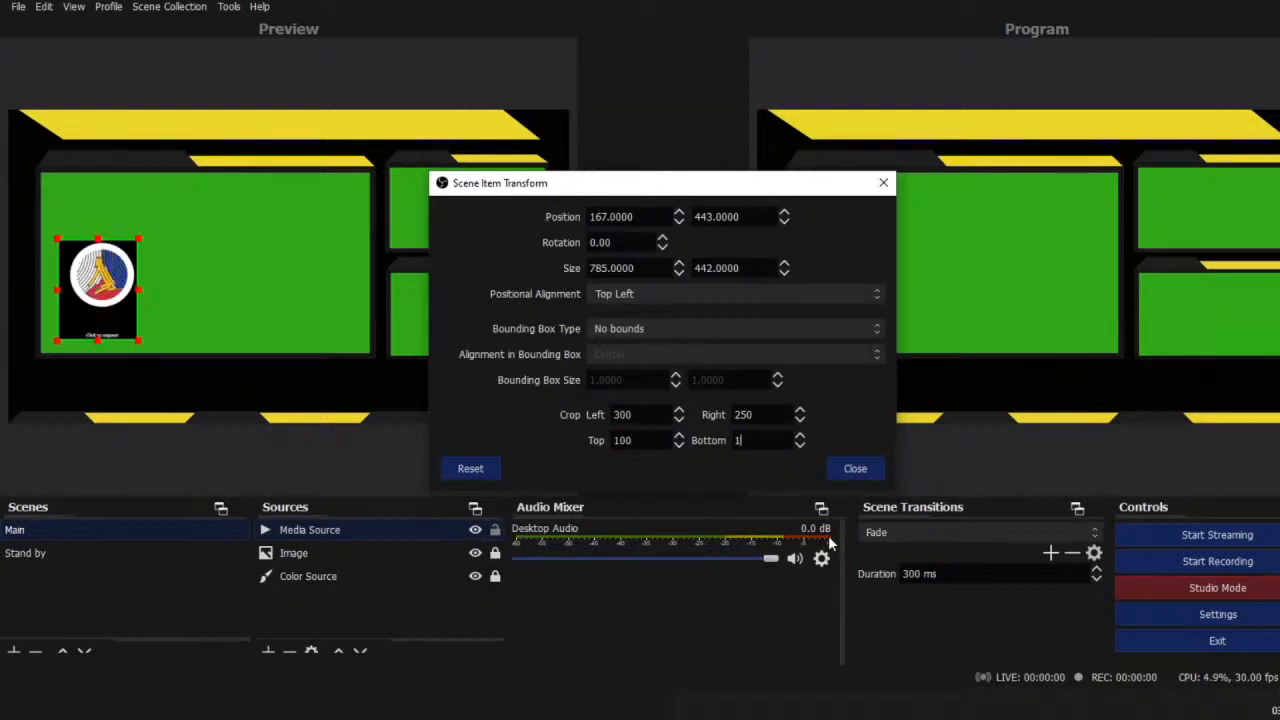
pyautogui.press('BackSpace')
pyautogui.press('BackSpace')
pyautogui.write('50')
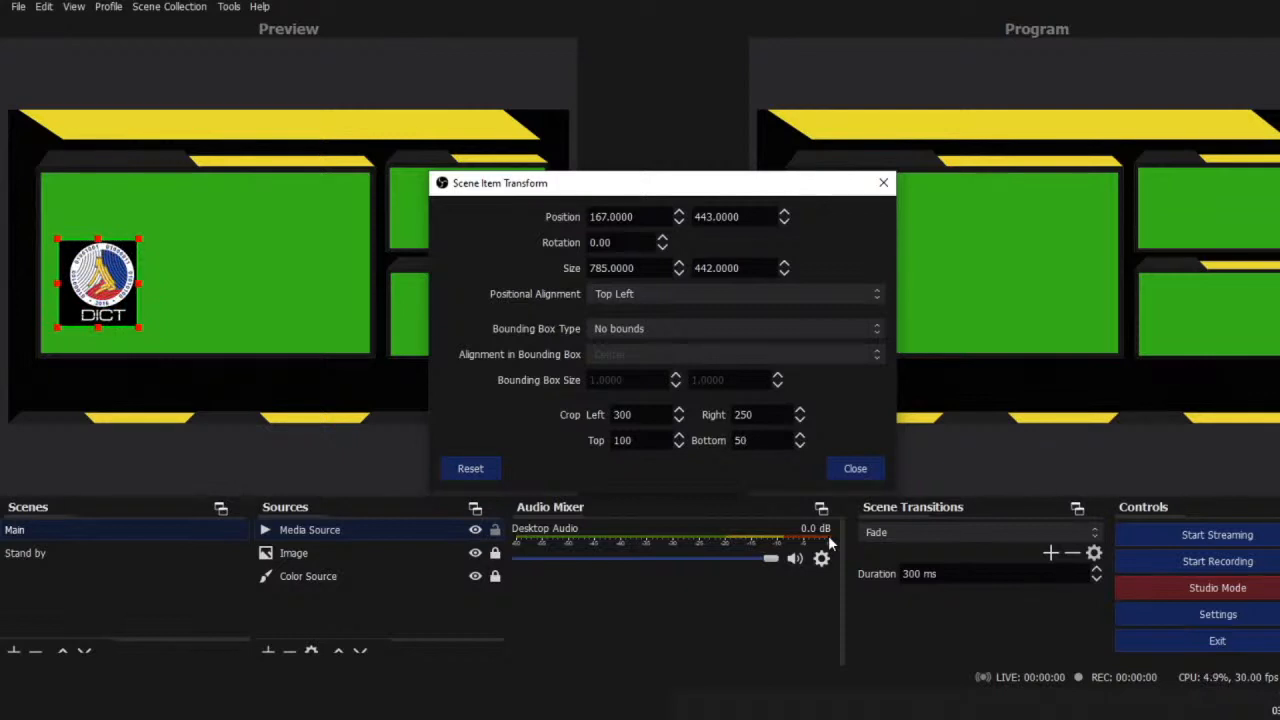
pyautogui.click(854, 469)
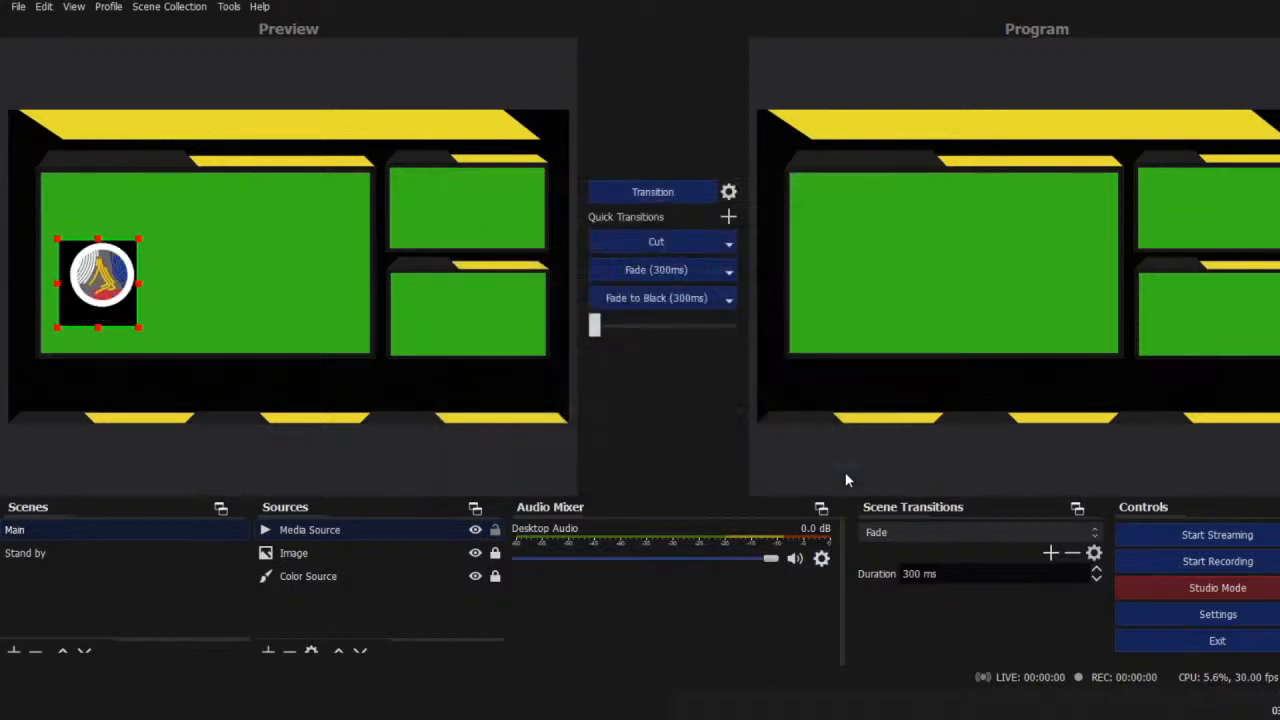
# Shrink the cropped logo clip and place it in the black strip just below the large green frame's lower-left corner, and deselect it.
pyautogui.rightClick(92, 268)
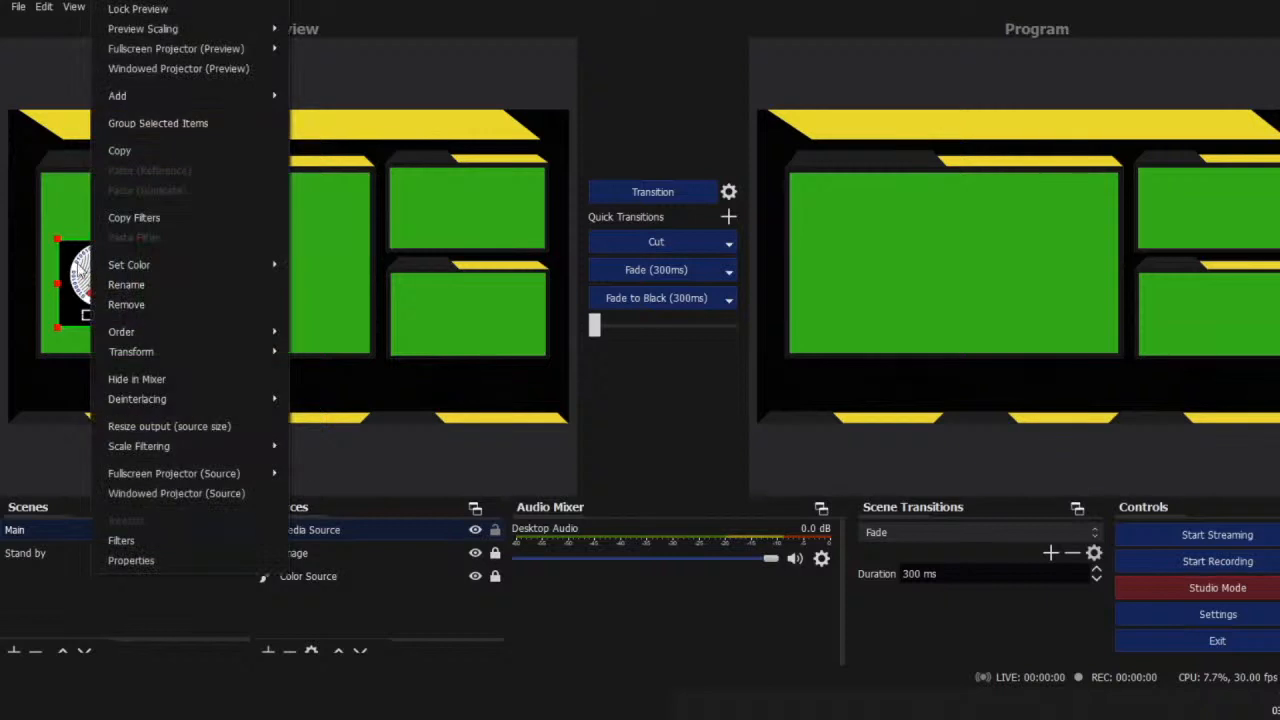
pyautogui.rightClick(79, 274)
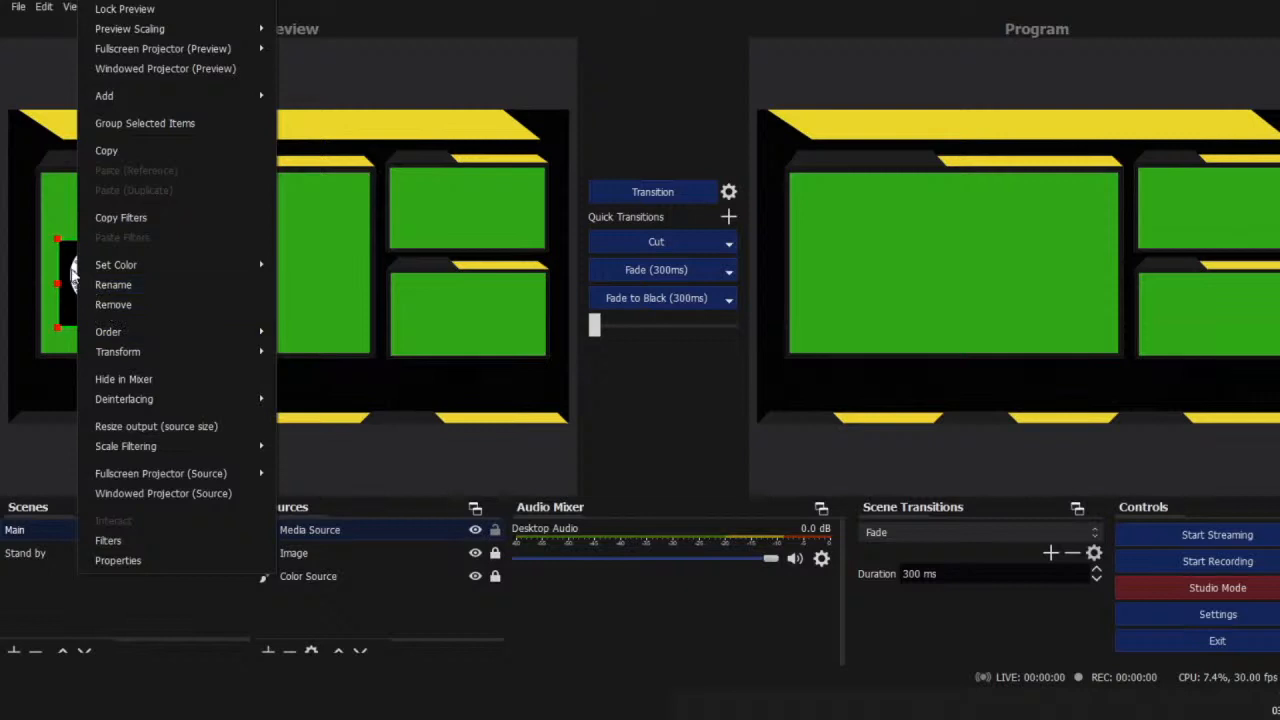
pyautogui.click(80, 276)
pyautogui.moveTo(140, 245); pyautogui.dragTo(72, 372)
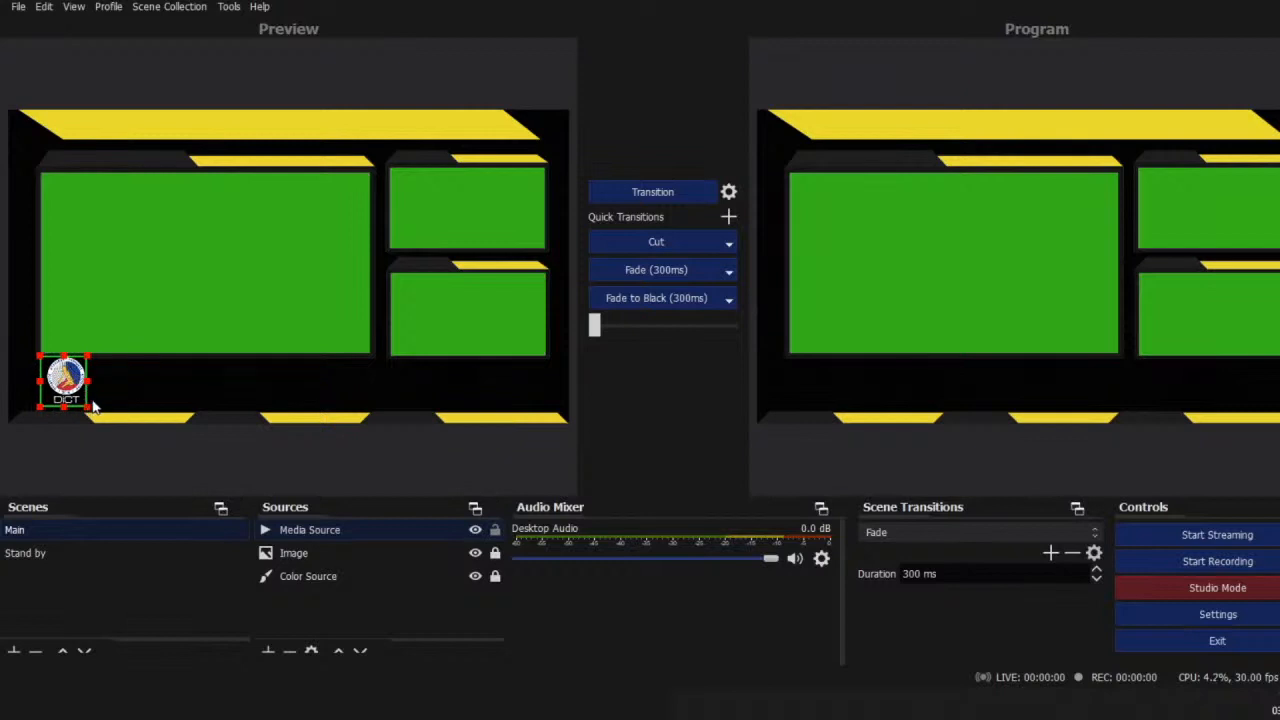
pyautogui.click(138, 400)
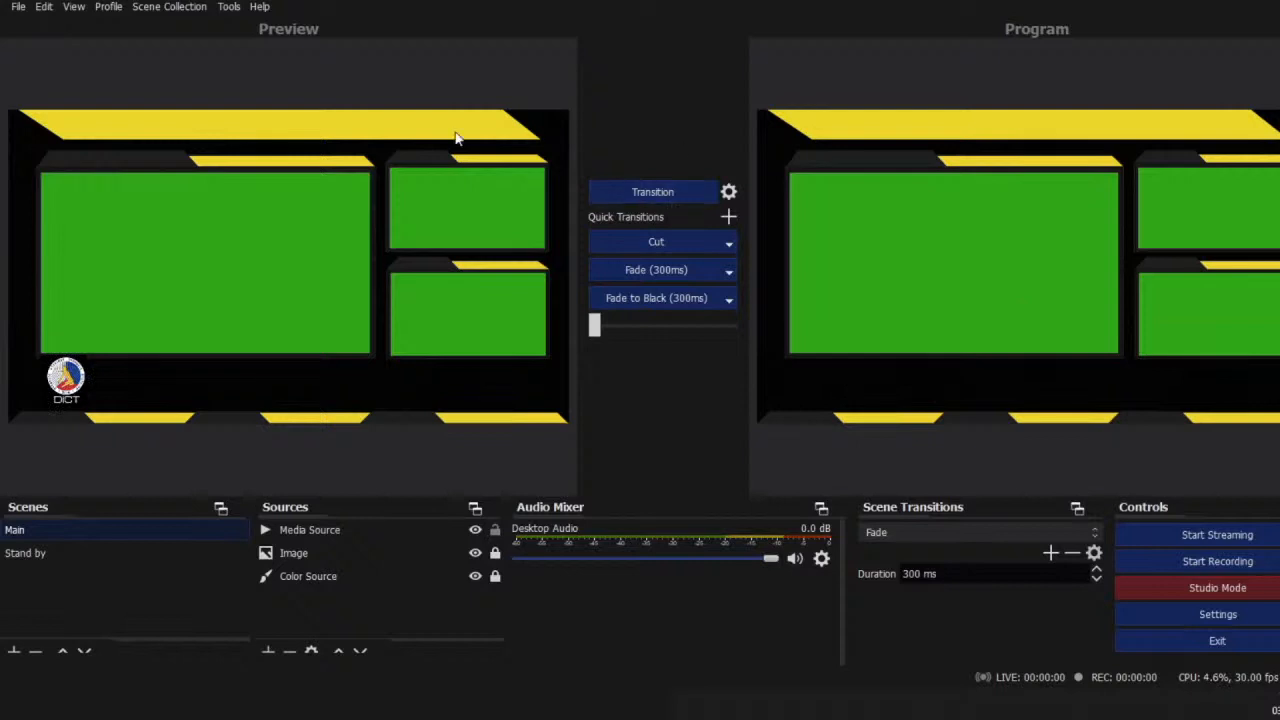
# Transition the preview to the program output, nudge the logo clip slightly left and down, and transition the adjusted layout again.
pyautogui.click(662, 192)
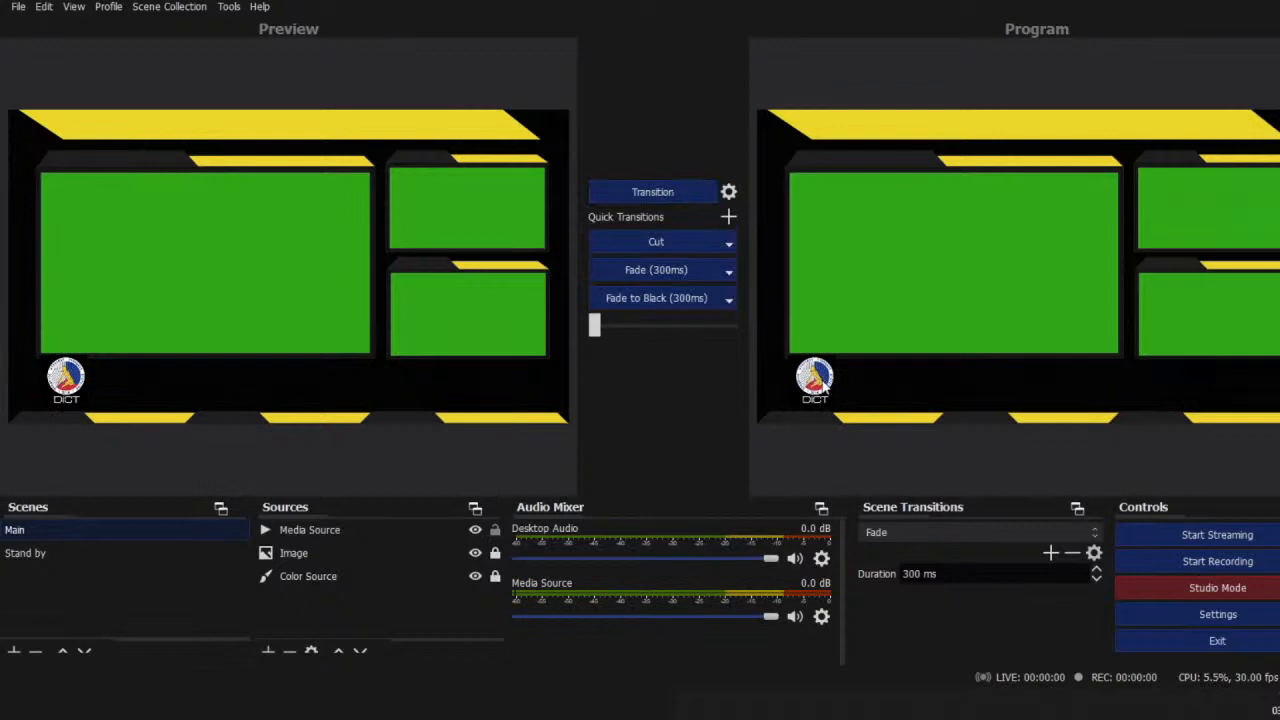
pyautogui.click(66, 375)
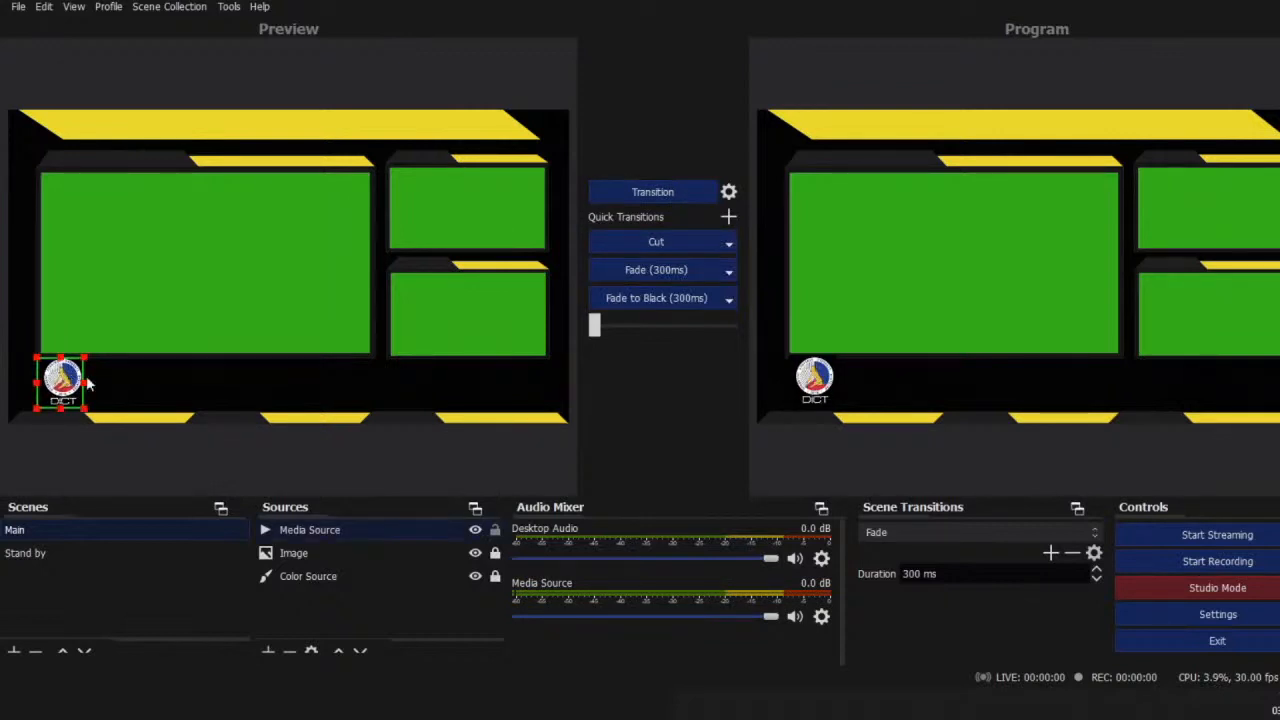
pyautogui.click(637, 196)
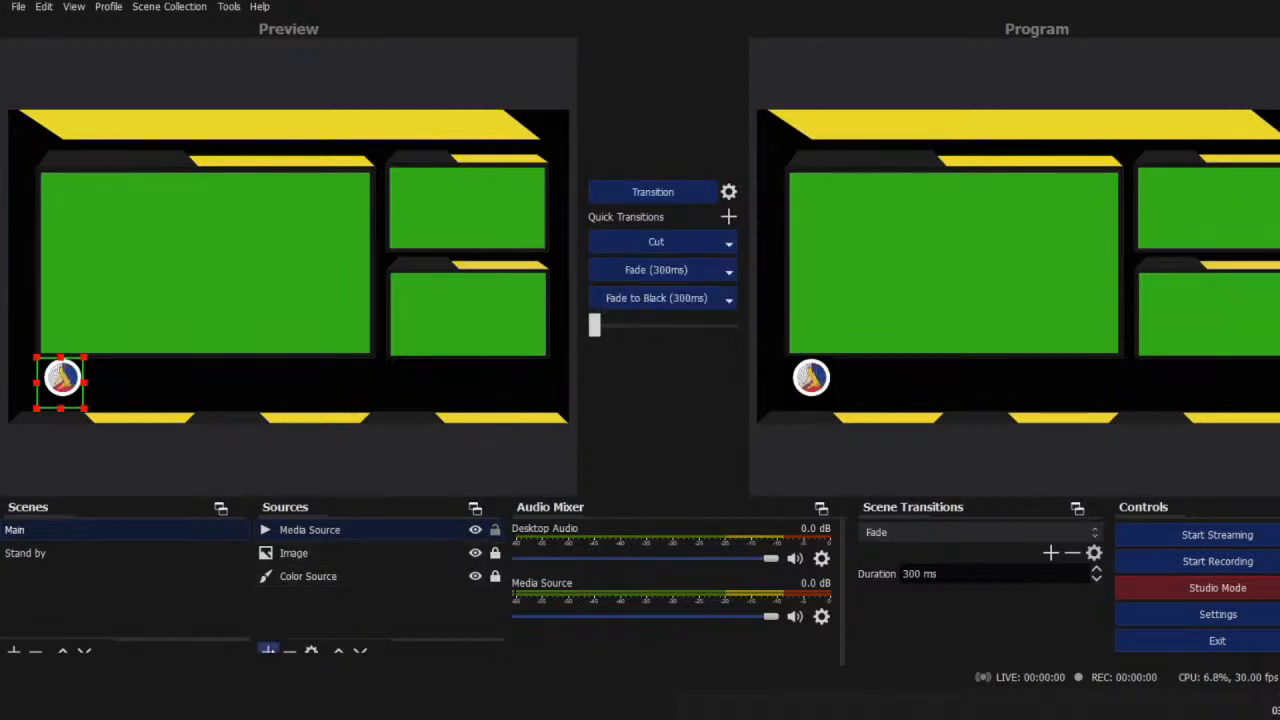
pyautogui.click(268, 651)
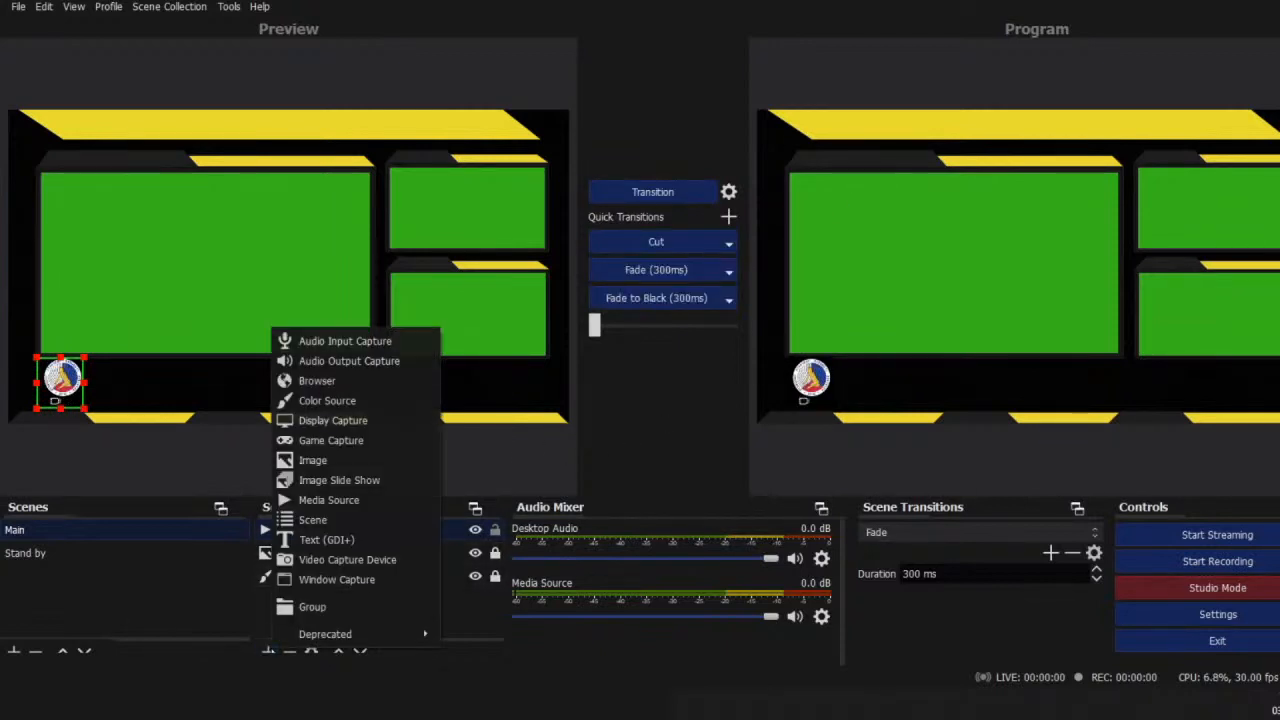
pyautogui.click(336, 524)
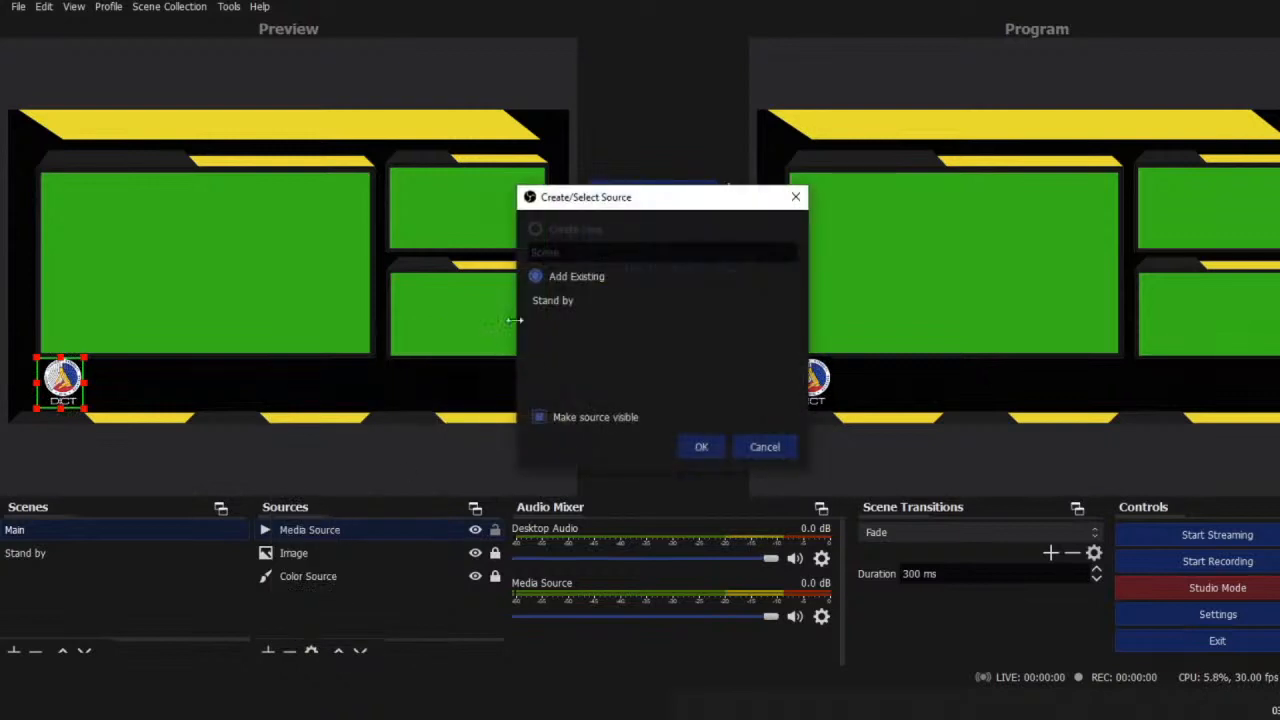
pyautogui.click(752, 446)
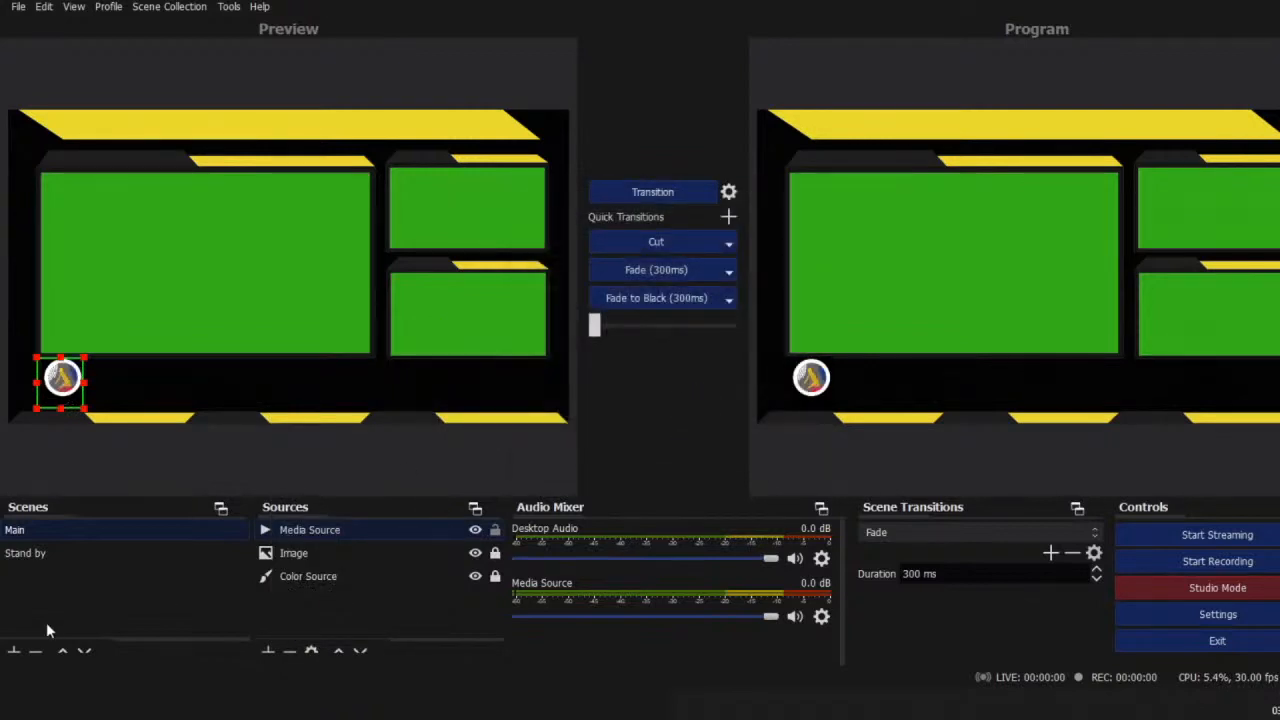
# Switch the preview back and forth between the Stand by and Main scenes to compare their contents, ending on Main.
pyautogui.click(45, 553)
pyautogui.click(47, 533)
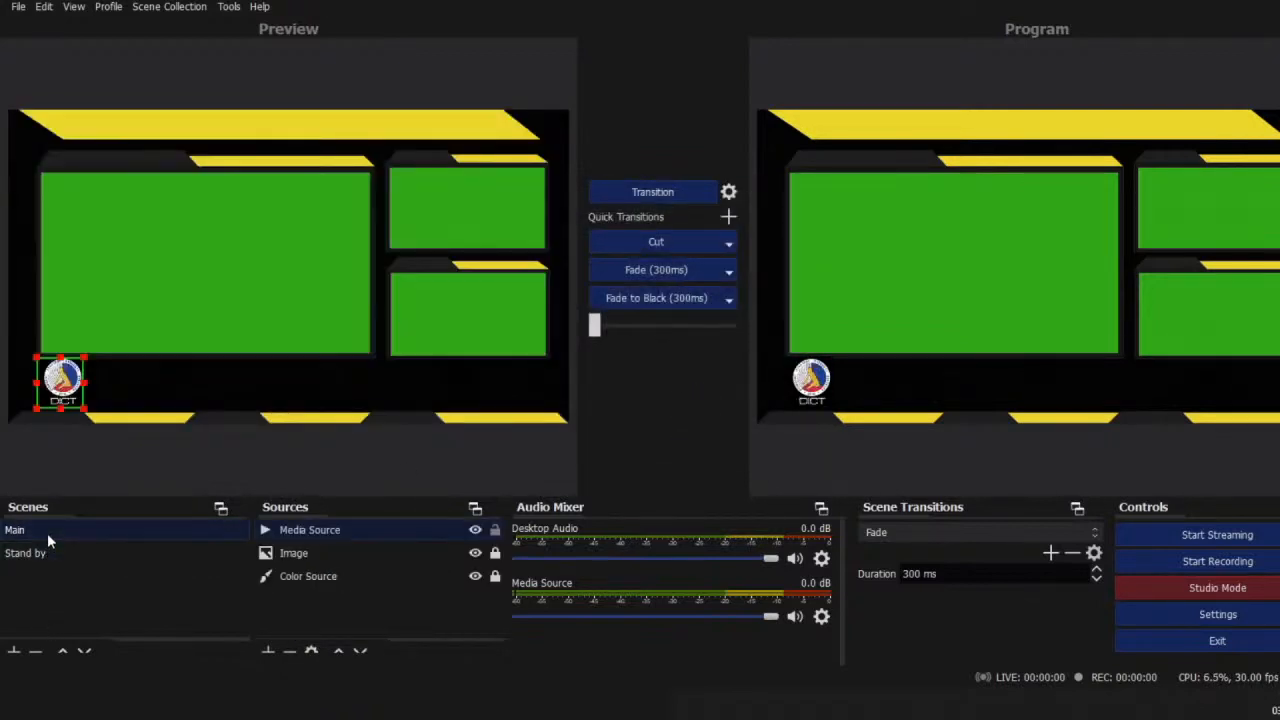
pyautogui.click(42, 553)
pyautogui.click(43, 531)
pyautogui.click(42, 553)
pyautogui.click(41, 534)
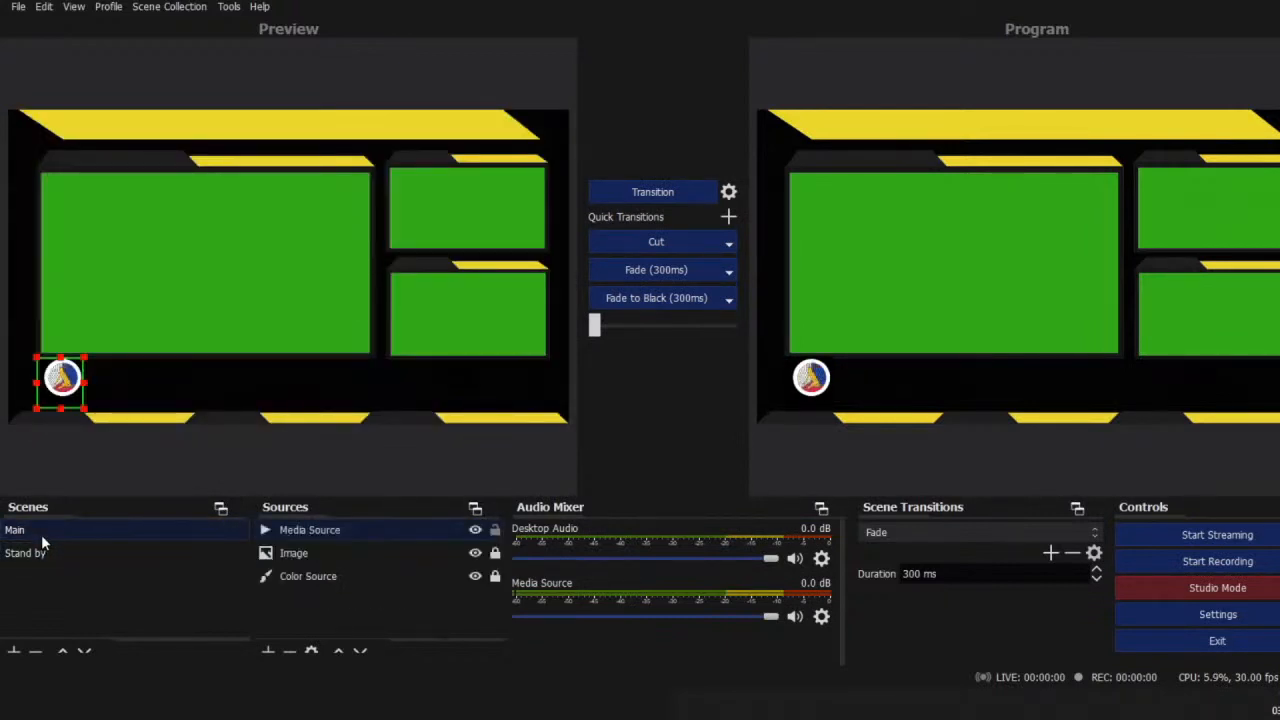
pyautogui.click(41, 553)
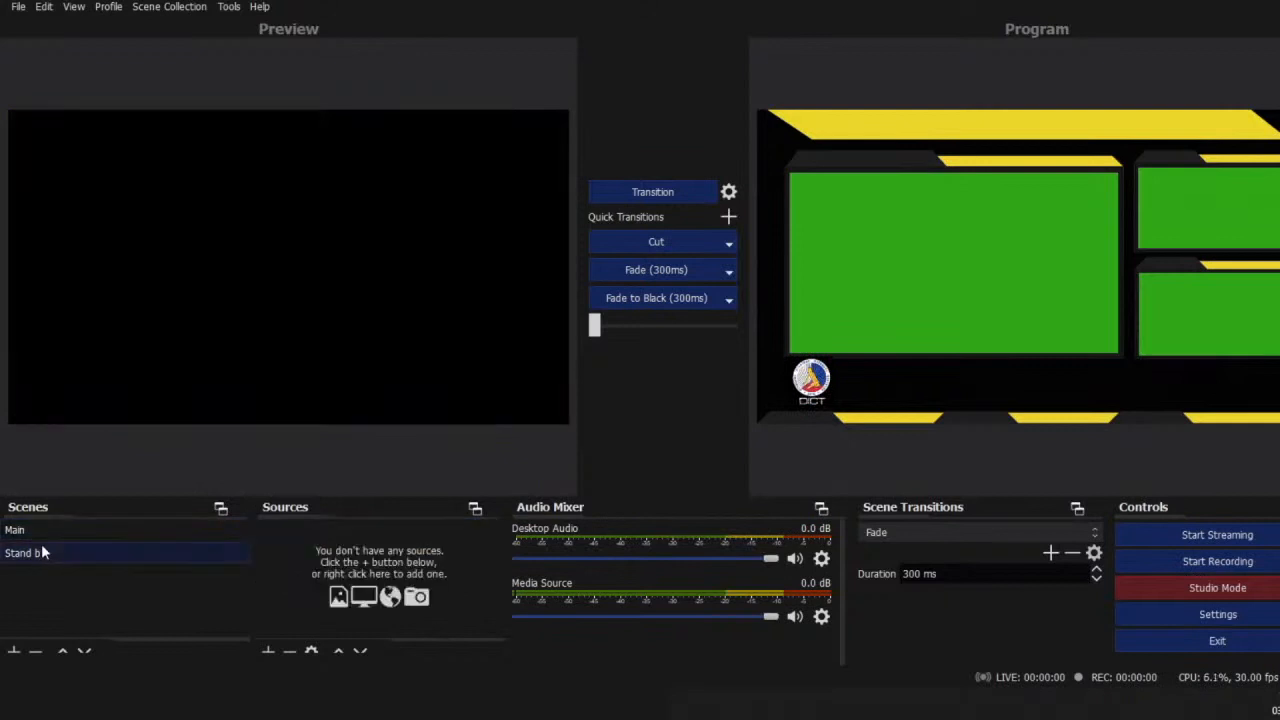
pyautogui.click(42, 533)
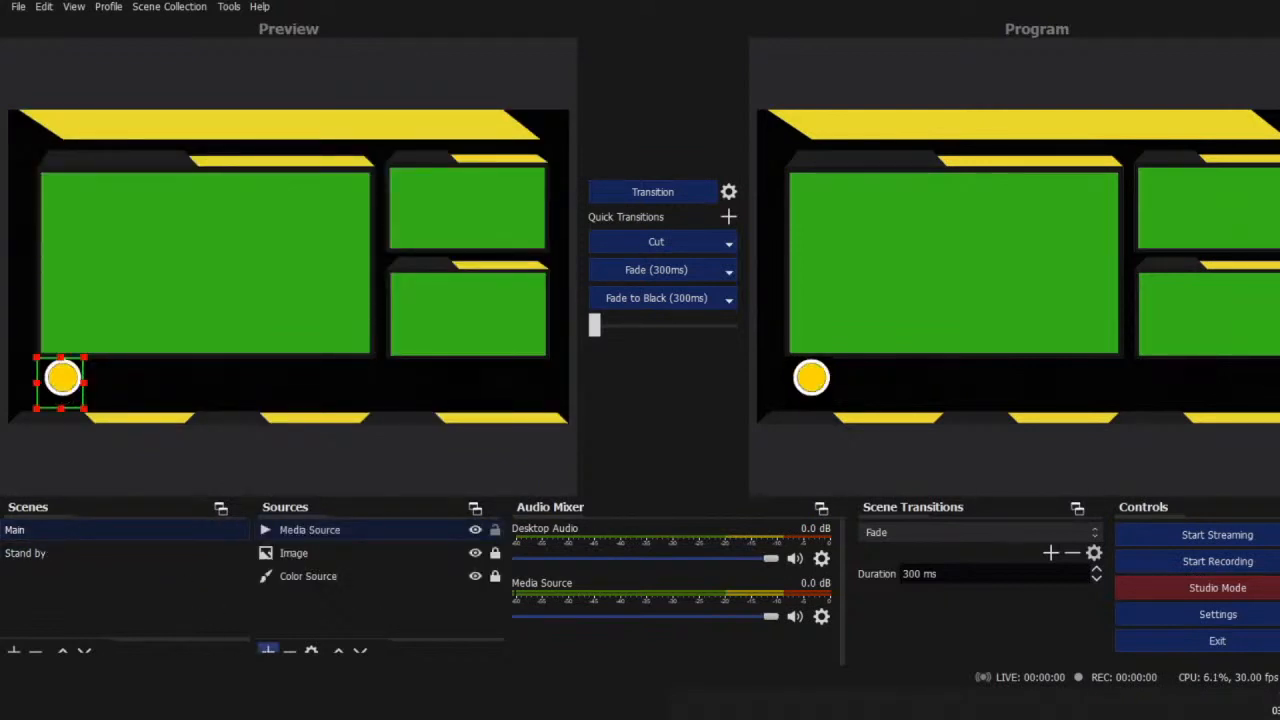
pyautogui.click(267, 651)
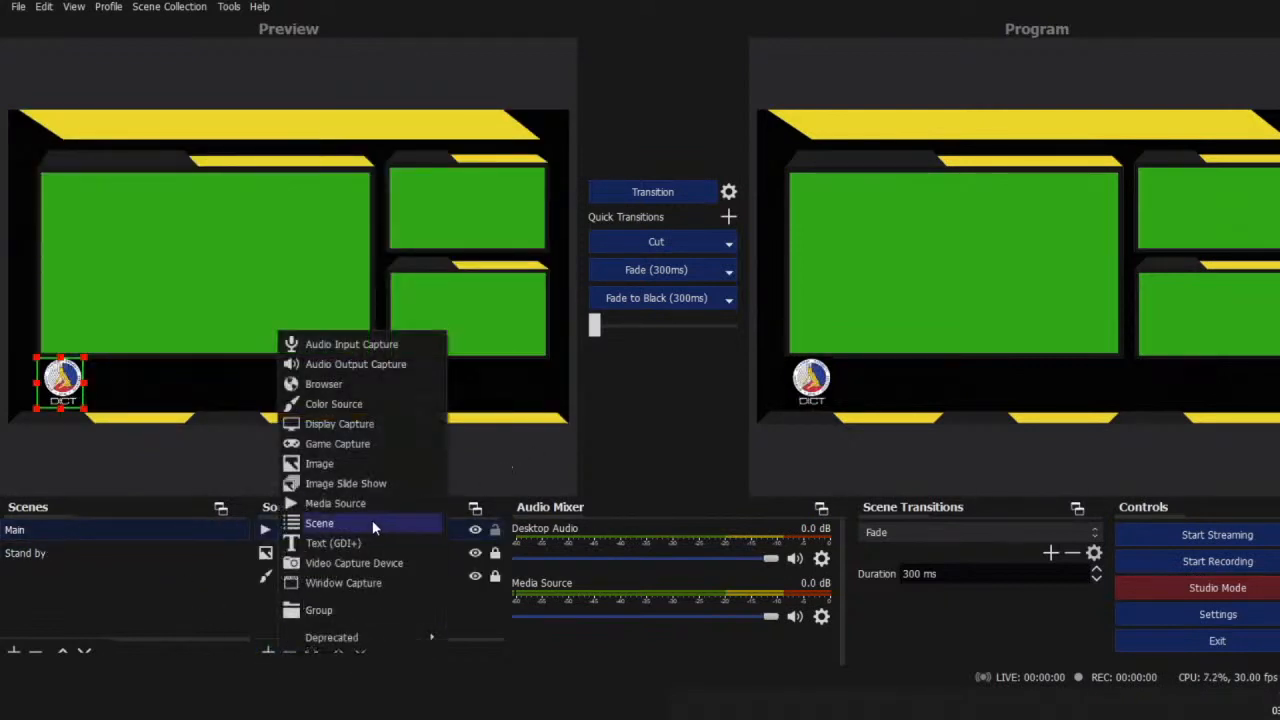
pyautogui.click(472, 490)
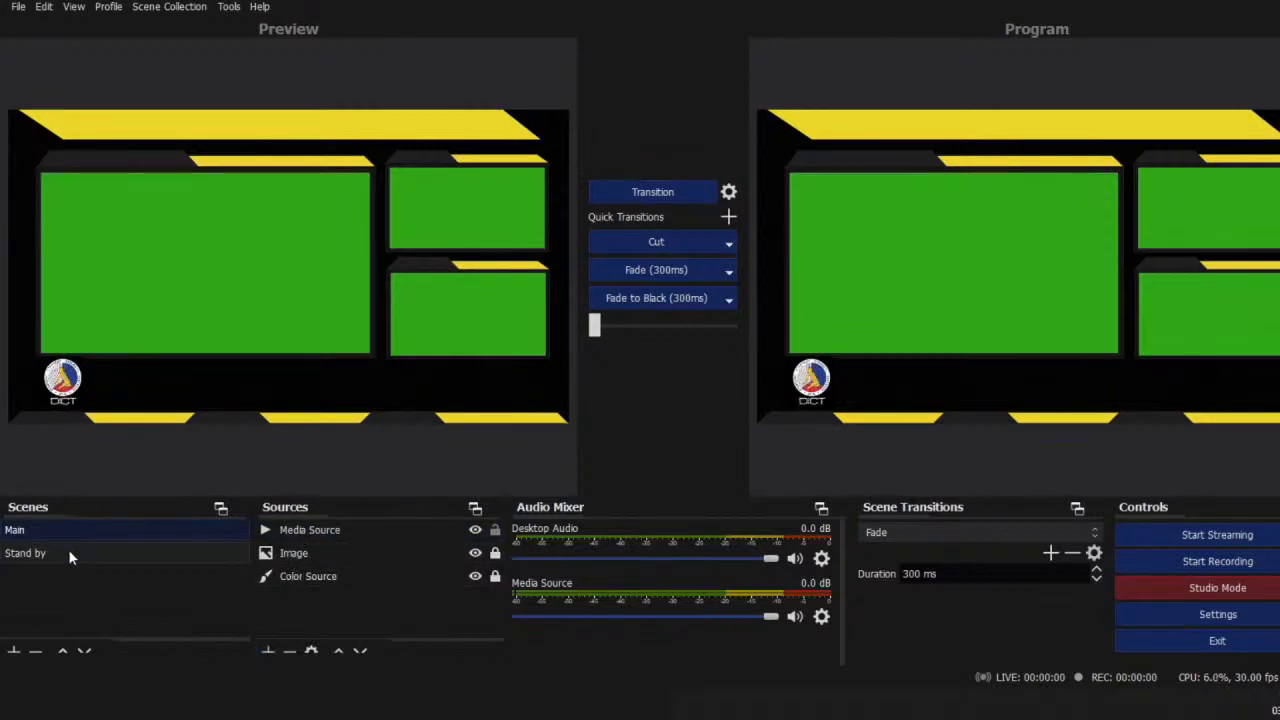
pyautogui.click(268, 651)
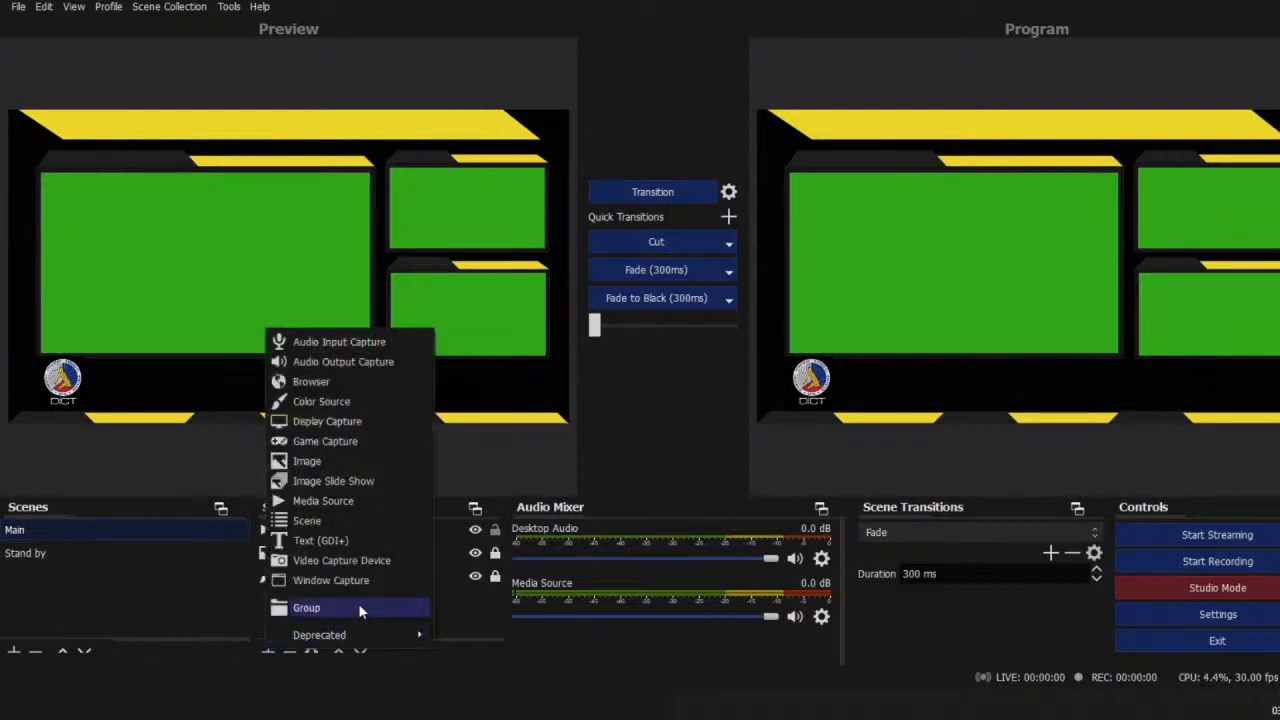
pyautogui.click(334, 523)
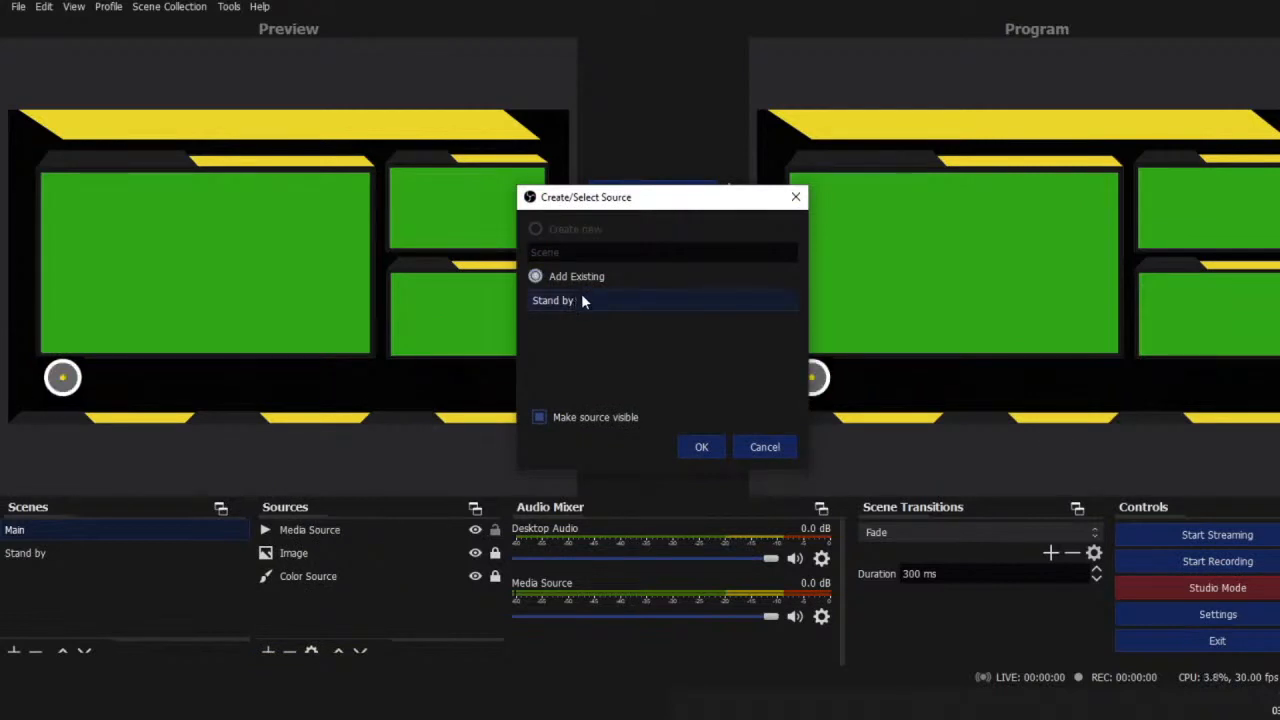
pyautogui.click(755, 450)
pyautogui.click(14, 650)
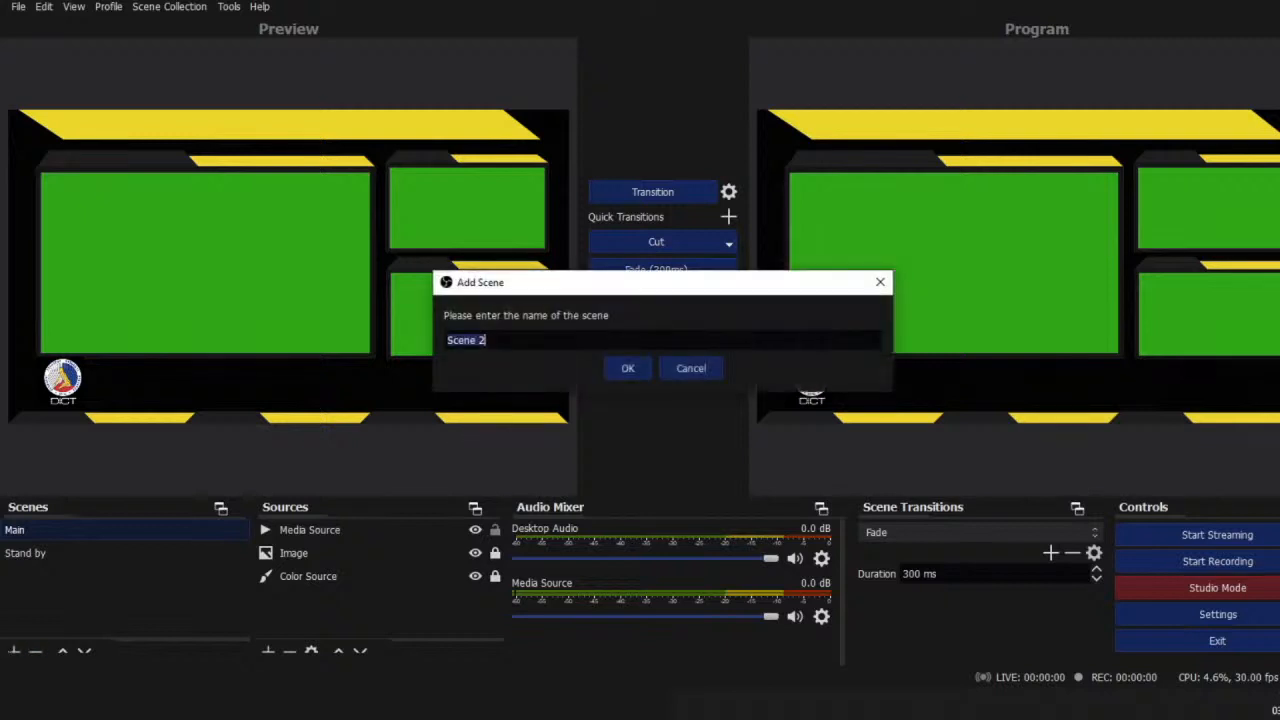
pyautogui.click(693, 376)
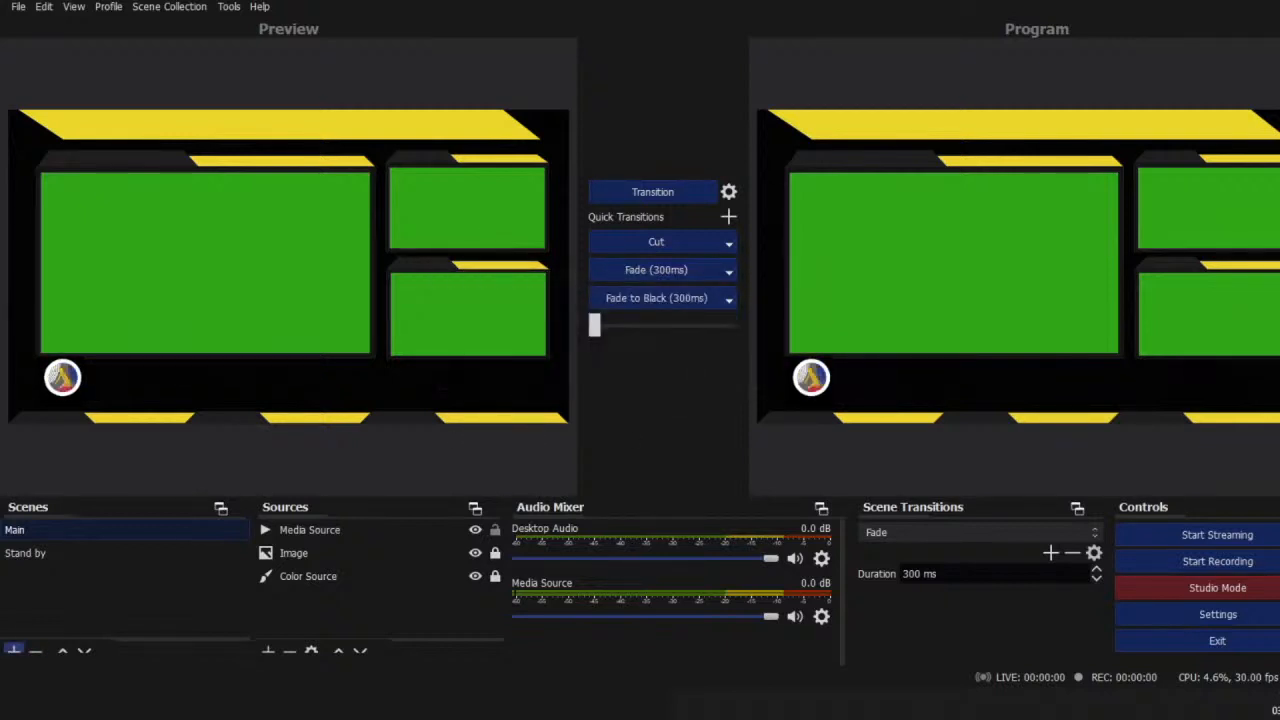
# Create a scene named "End credits" and preview Main, Stand by and End credits in turn.
pyautogui.click(14, 650)
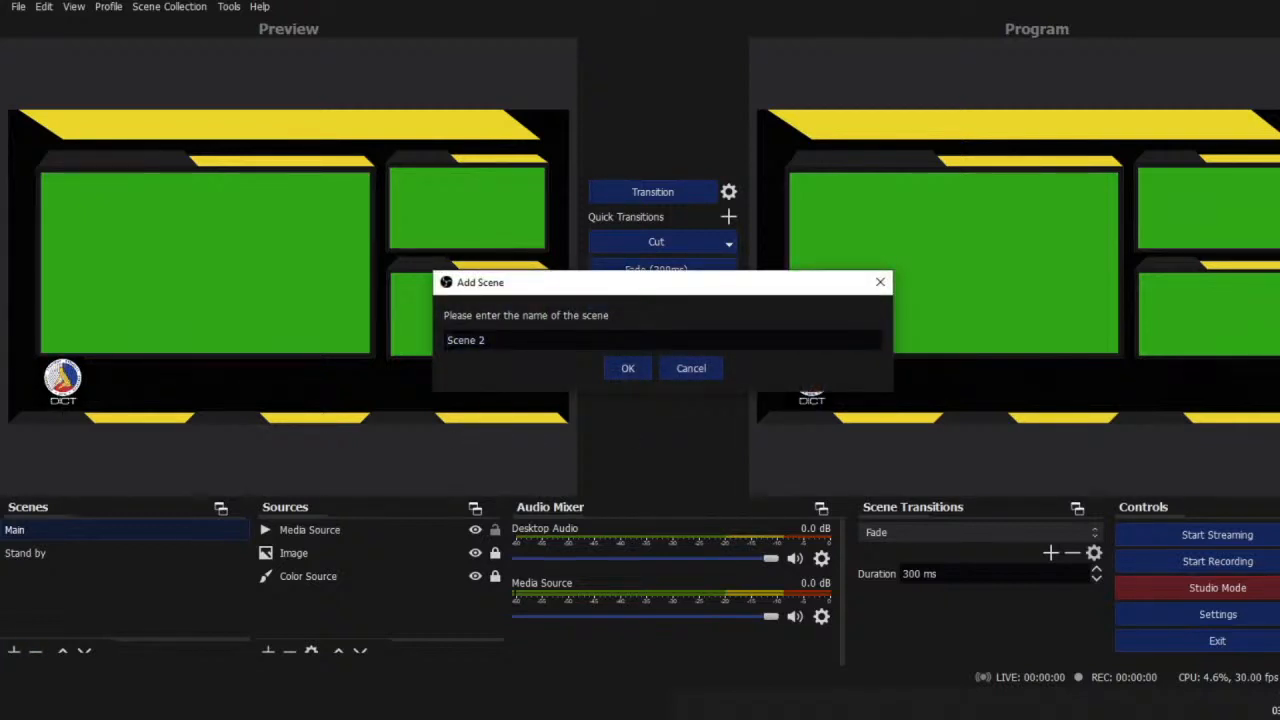
pyautogui.write('End')
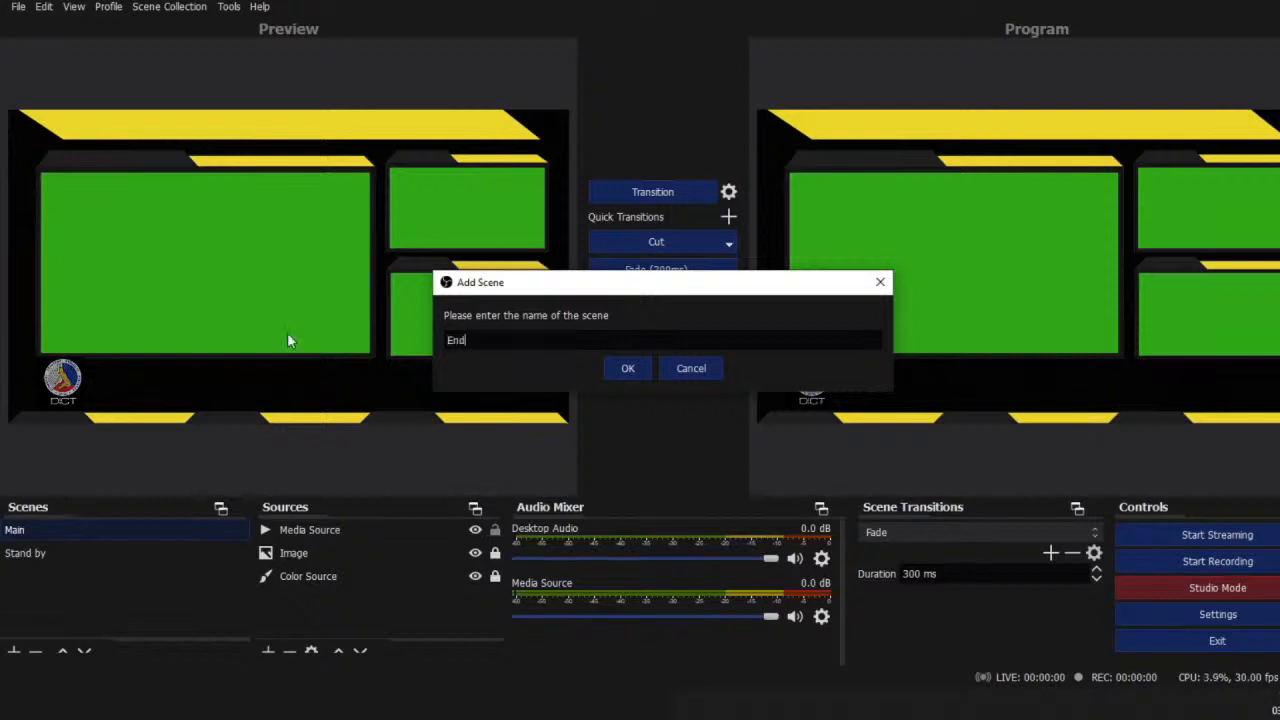
pyautogui.write(' credits')
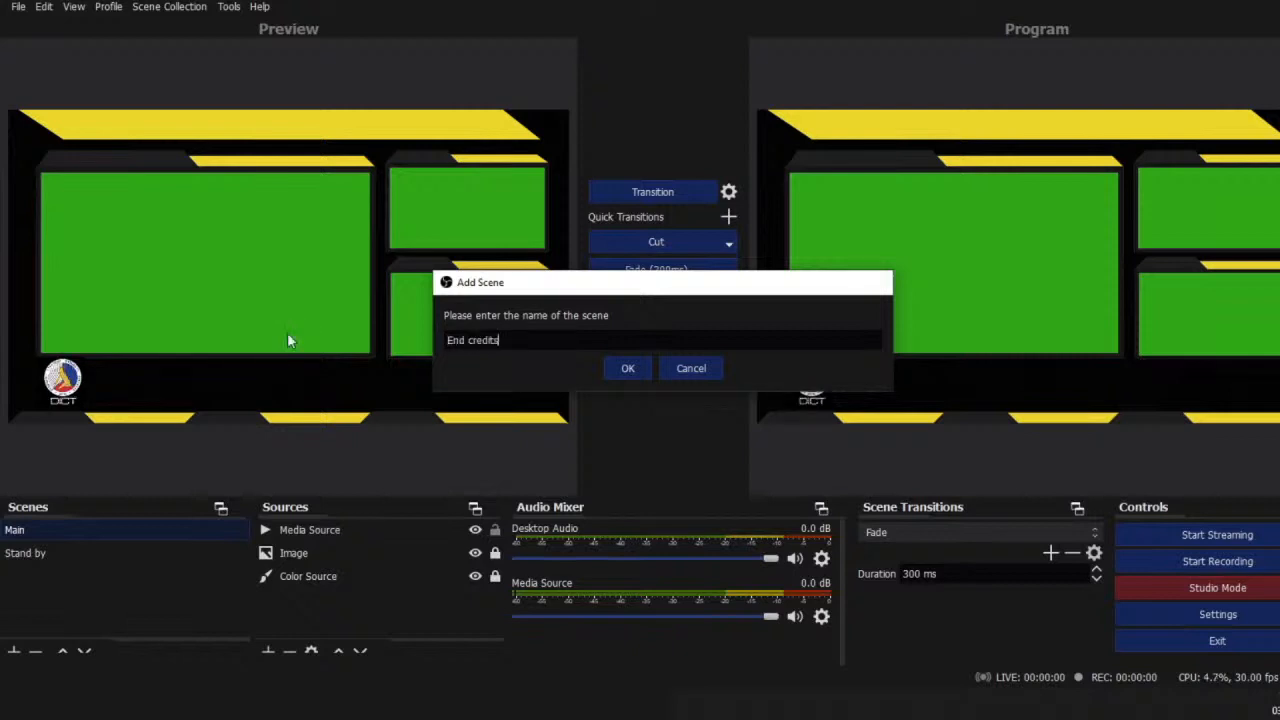
pyautogui.press('Return')
pyautogui.click(35, 535)
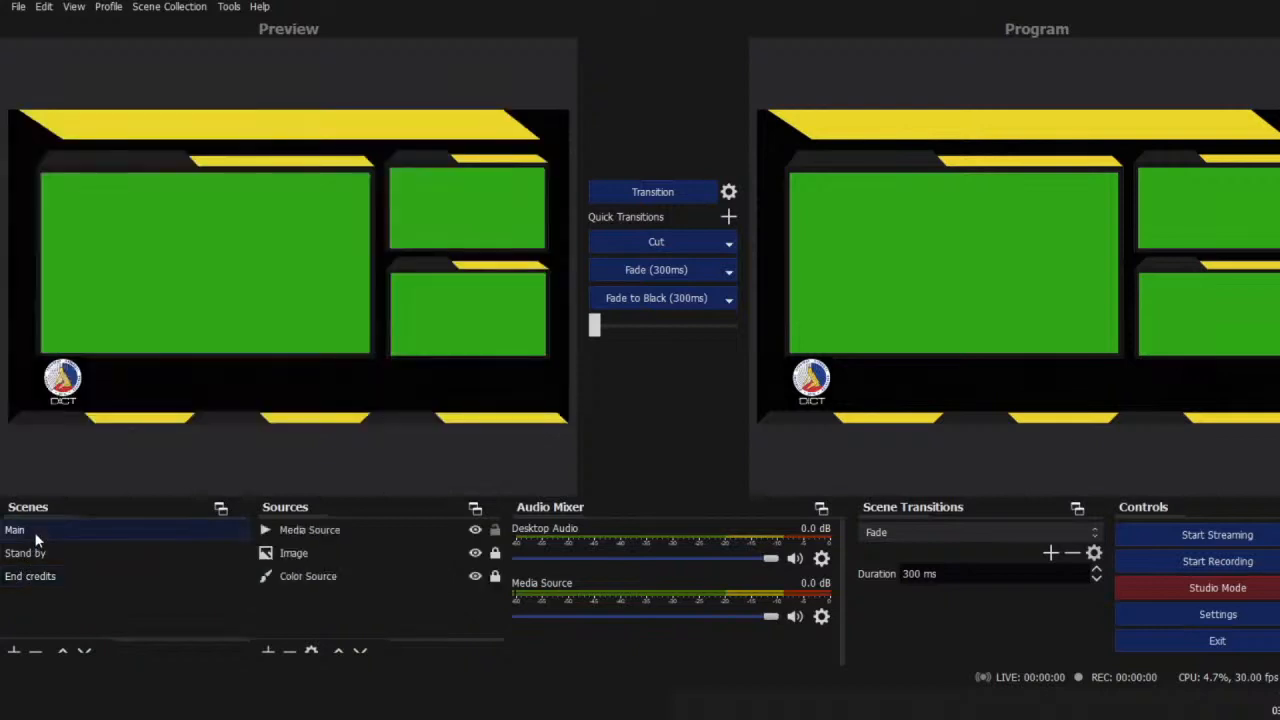
pyautogui.click(40, 556)
pyautogui.click(43, 582)
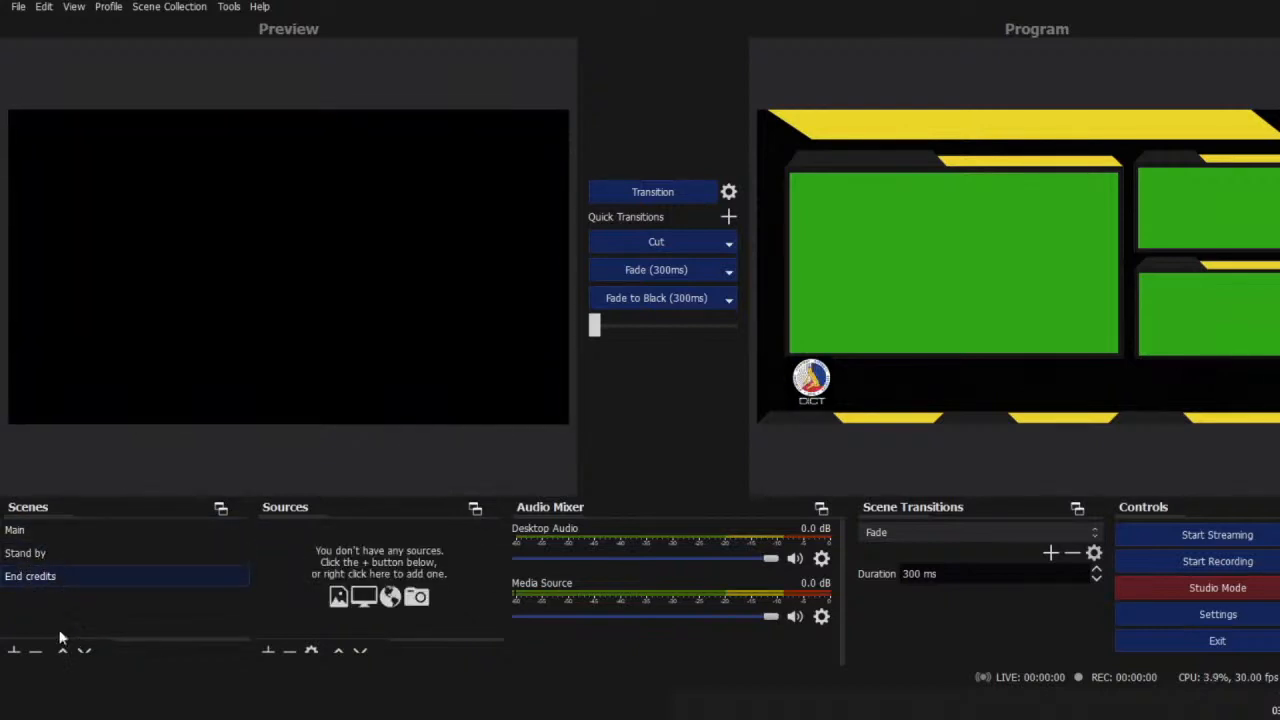
# Add a new image source to the End credits scene using the Vlogging 101 picture from the OBS Cover folder.
pyautogui.click(268, 651)
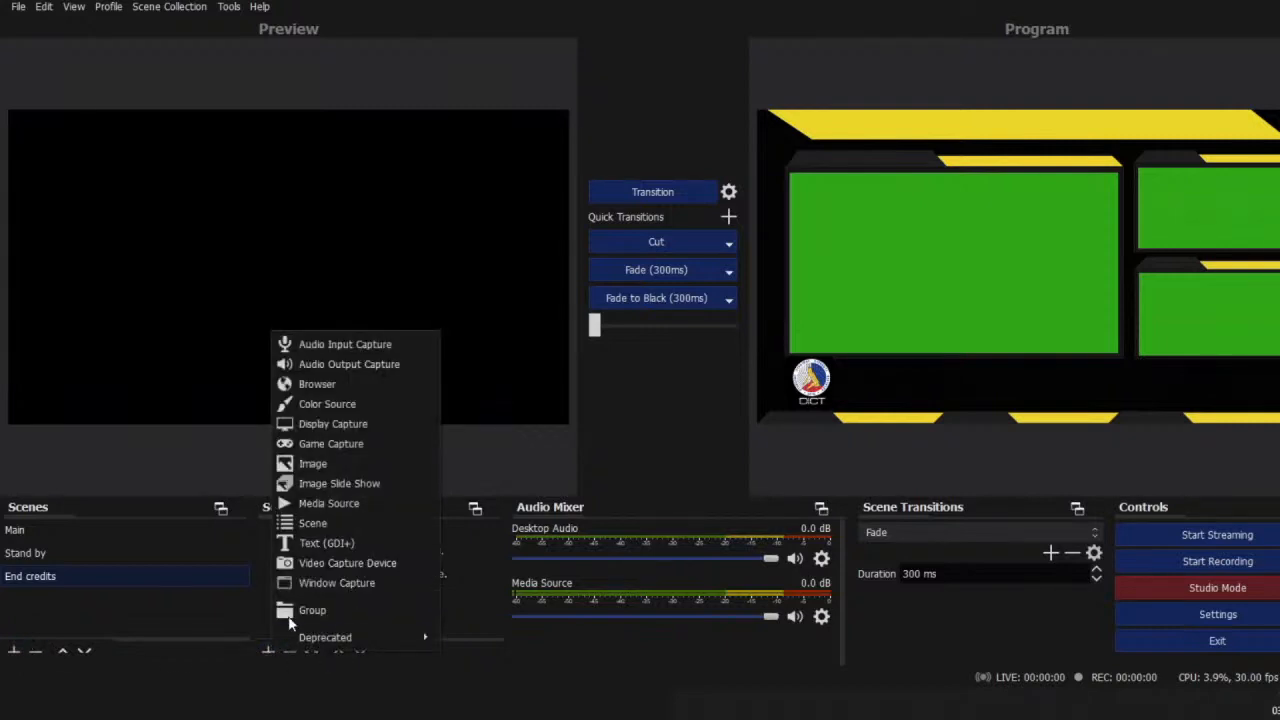
pyautogui.click(349, 462)
pyautogui.click(701, 447)
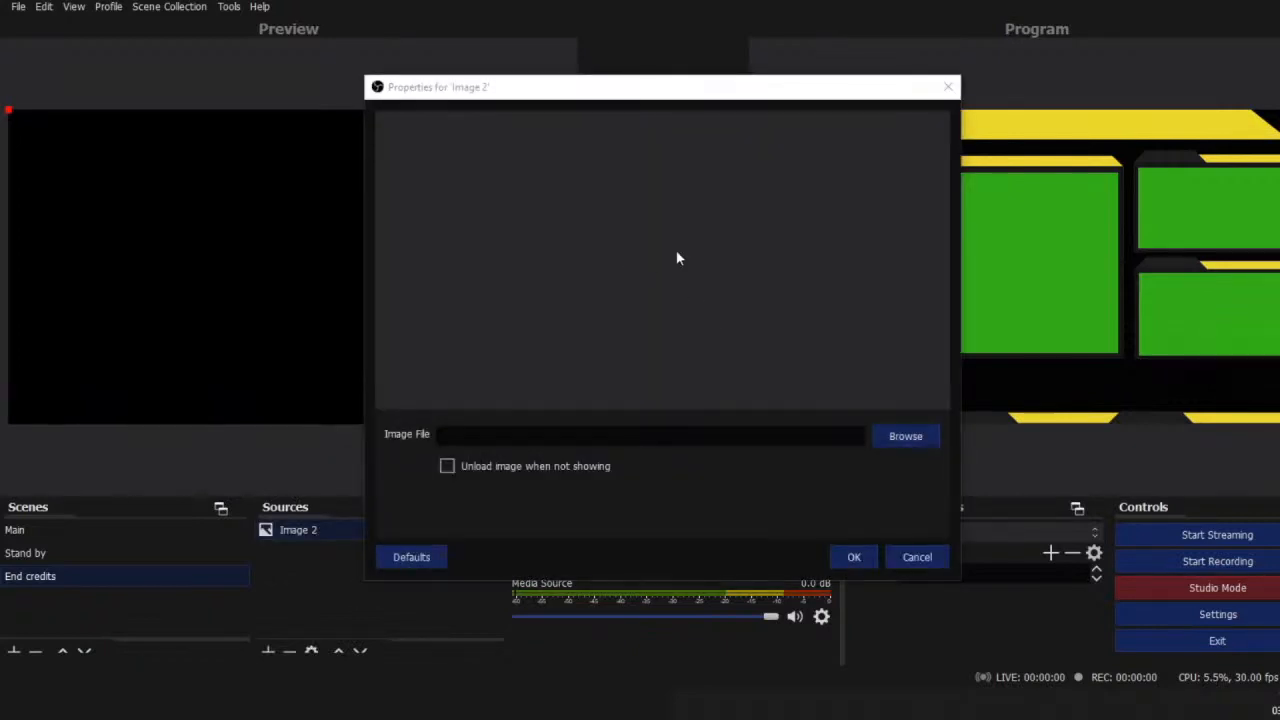
pyautogui.click(905, 436)
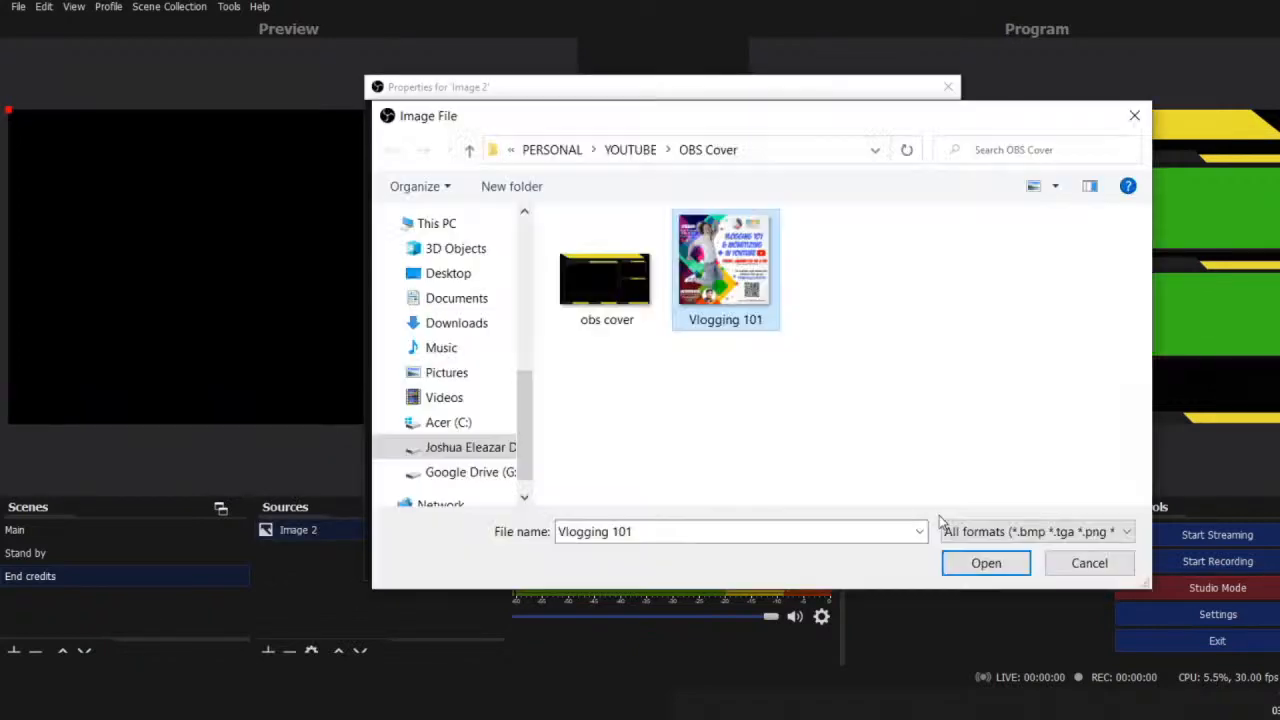
pyautogui.click(985, 563)
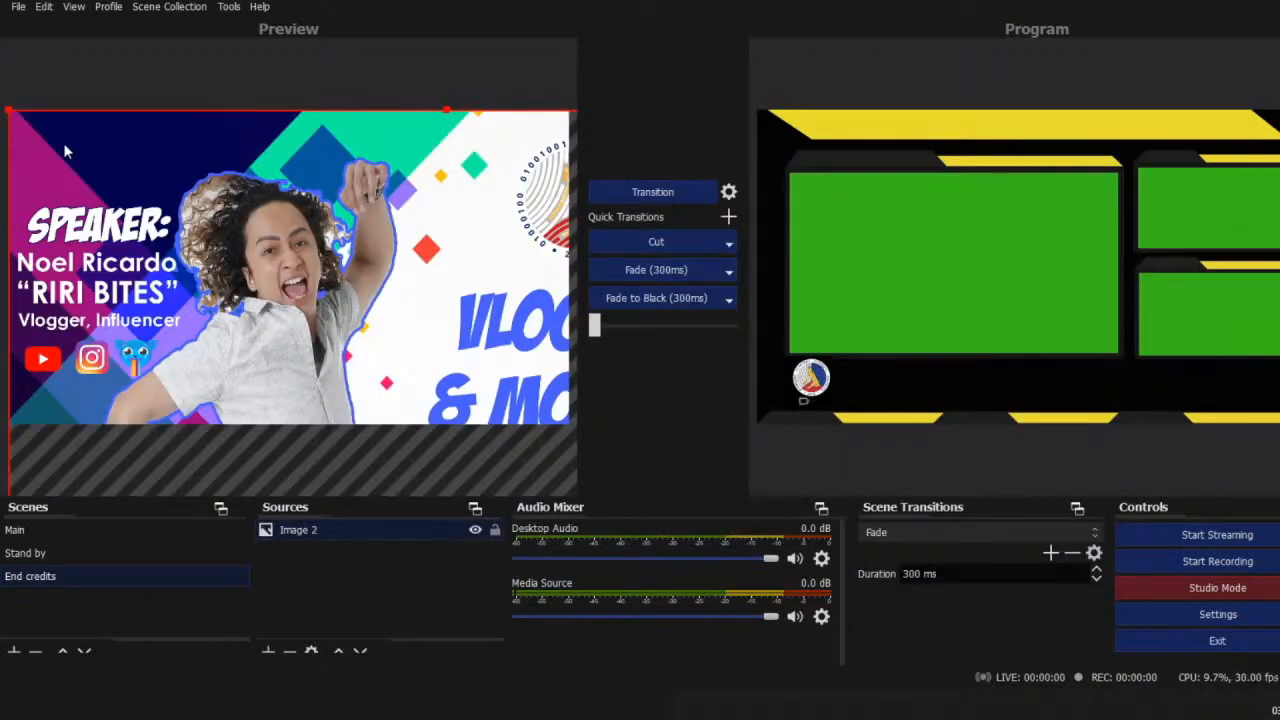
# Shrink the Vlogging 101 poster to nearly the canvas height and place it near the middle, against the canvas's upper edge.
pyautogui.moveTo(65, 150); pyautogui.dragTo(264, 317)
pyautogui.moveTo(427, 346); pyautogui.dragTo(326, 144)
pyautogui.moveTo(330, 237); pyautogui.dragTo(330, 227)
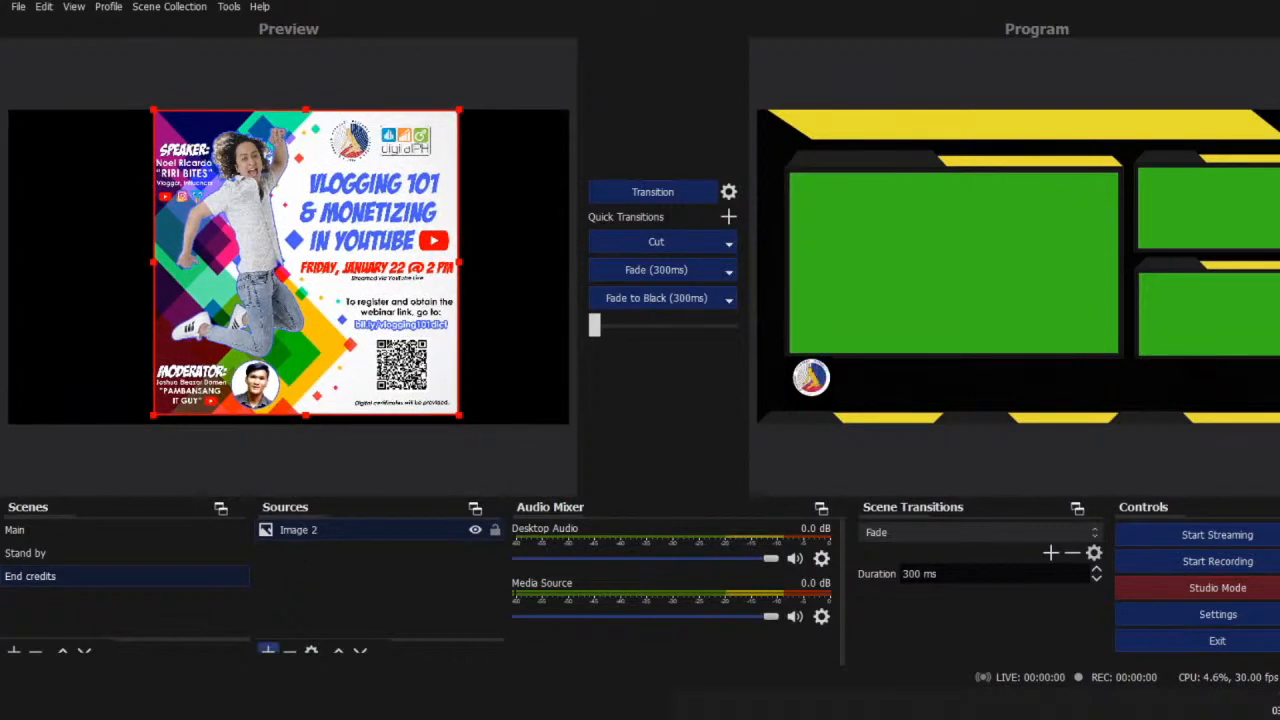
# Add a new white 1920 × 1080 color source to the End credits scene and order it beneath the poster image.
pyautogui.click(267, 651)
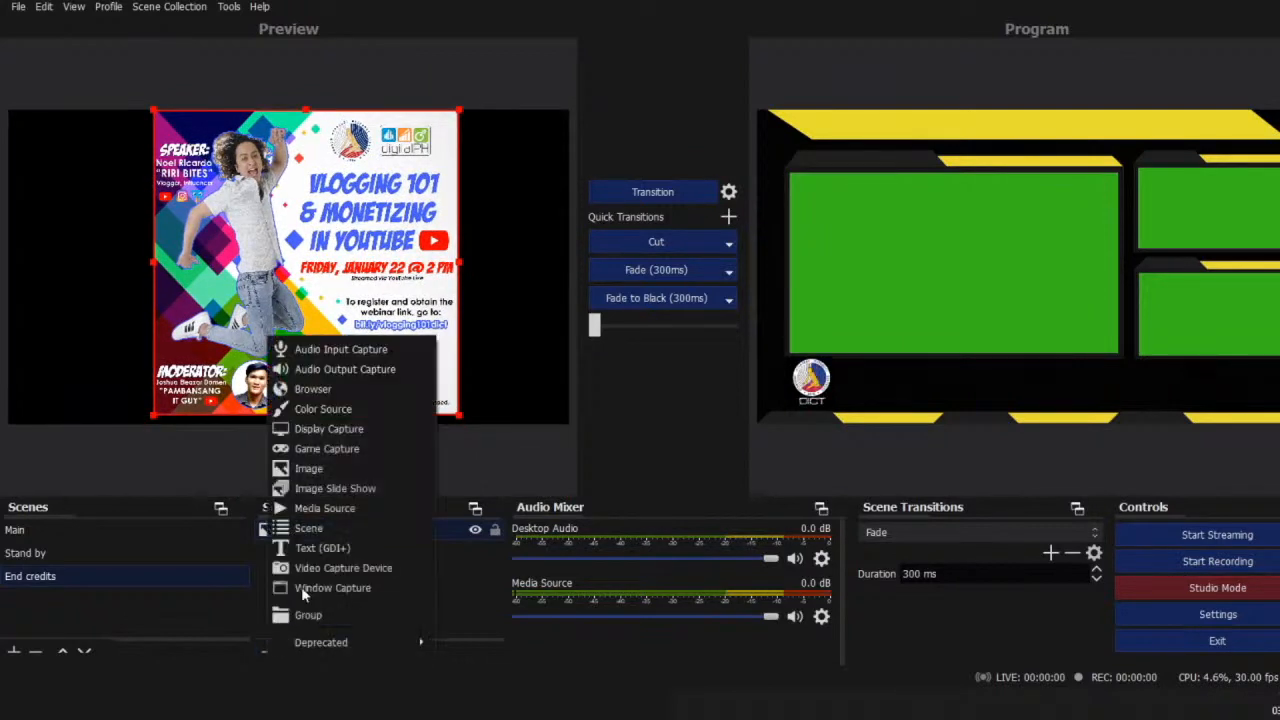
pyautogui.click(318, 409)
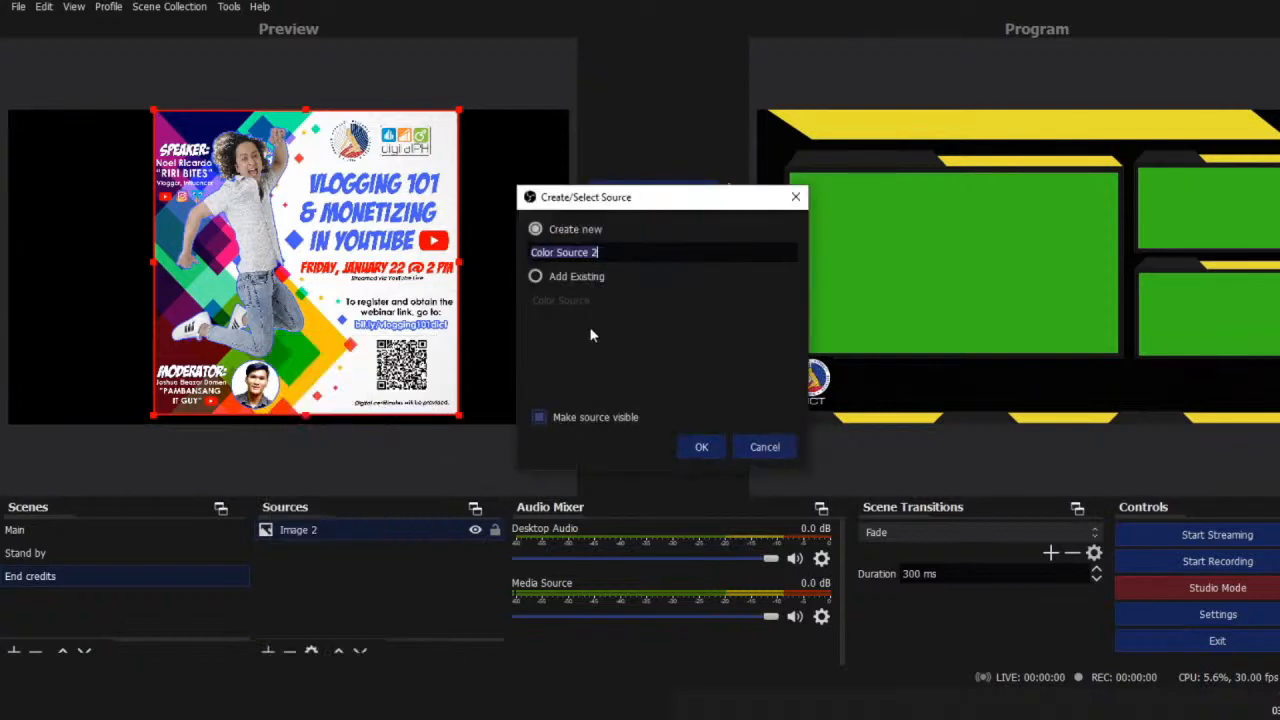
pyautogui.click(699, 448)
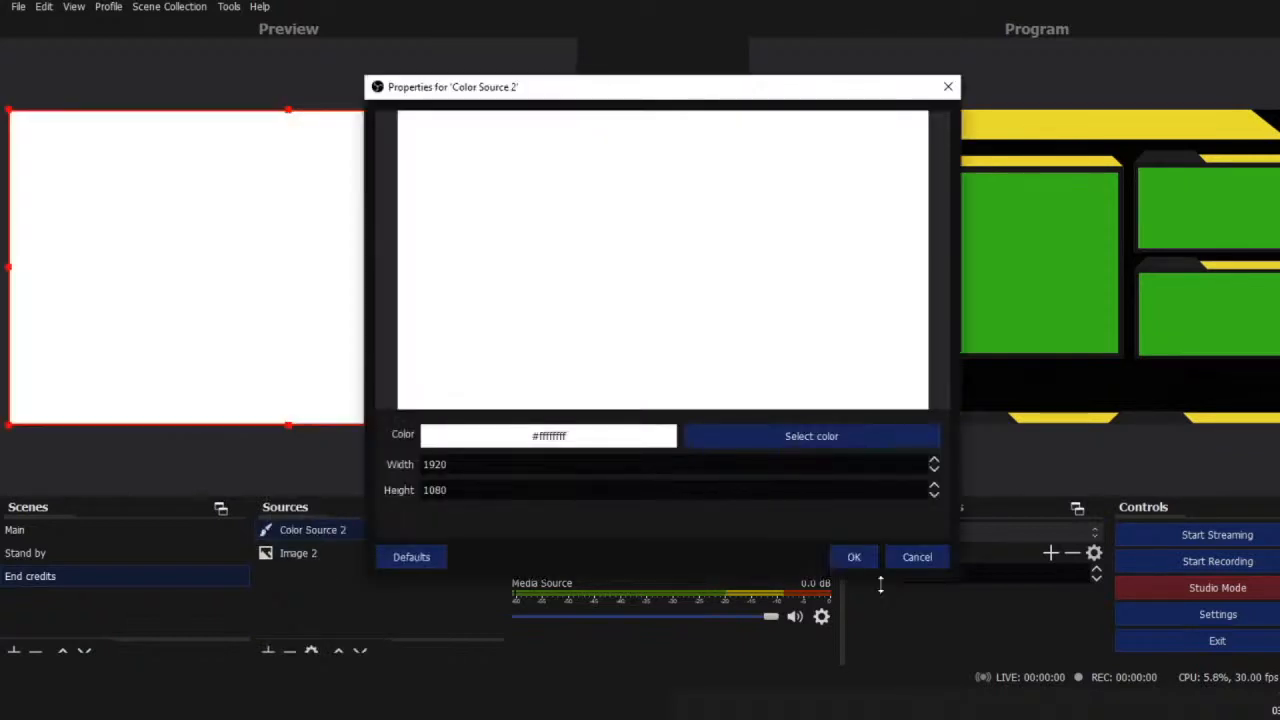
pyautogui.click(854, 557)
pyautogui.moveTo(334, 551); pyautogui.dragTo(342, 579)
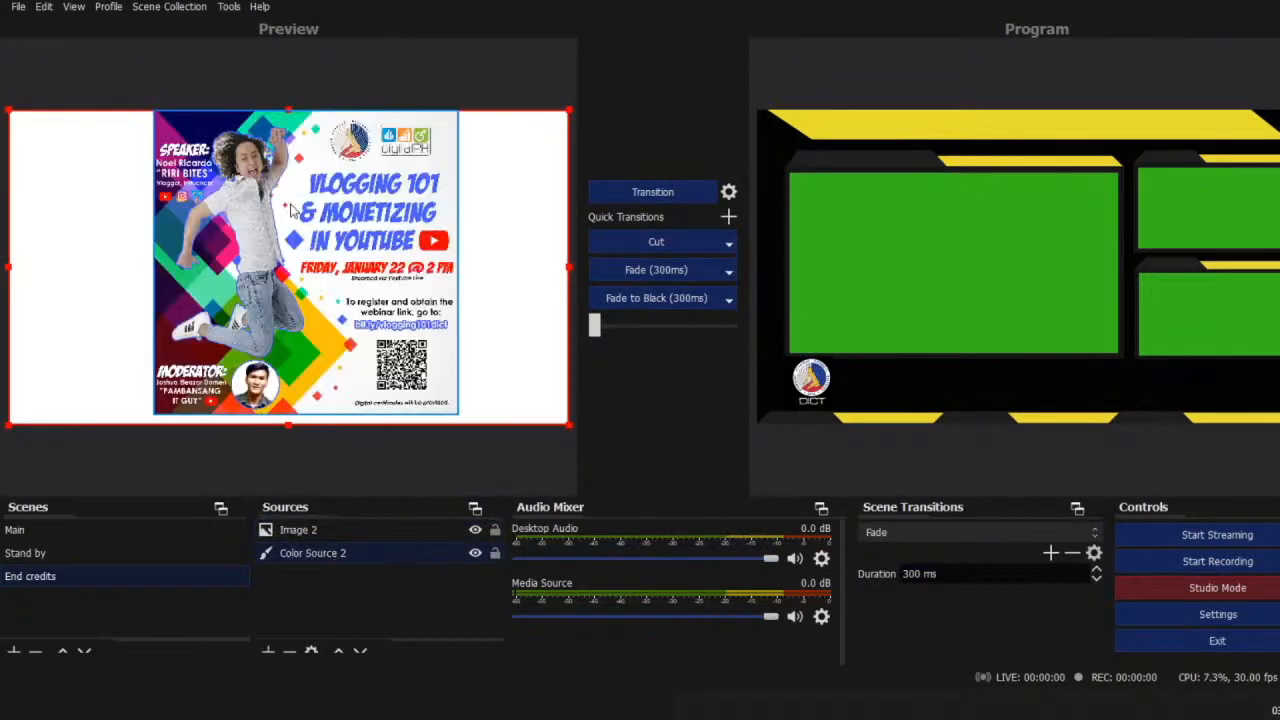
# Shrink the poster further, place it in the left half of the white background, centred vertically, and deselect it.
pyautogui.moveTo(292, 208)
pyautogui.mouseDown()
pyautogui.moveTo(292, 248)
pyautogui.moveTo(290, 208)
pyautogui.mouseUp()
pyautogui.click(228, 193)
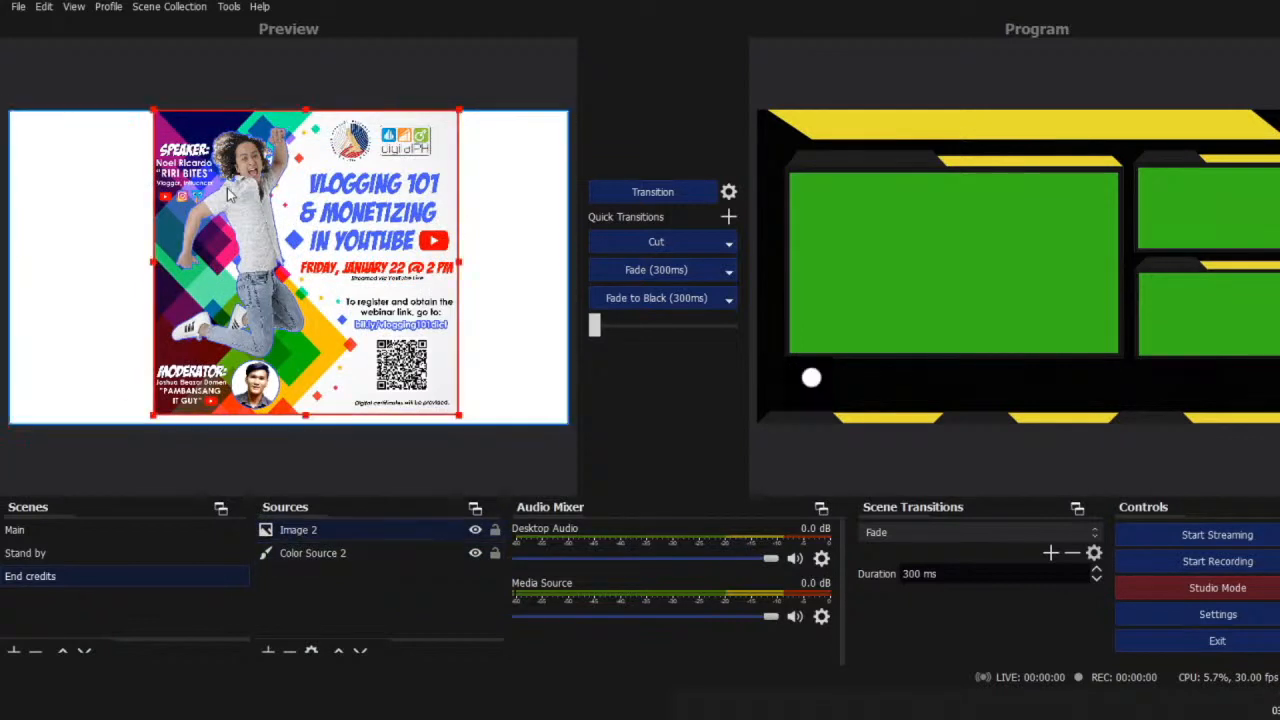
pyautogui.moveTo(161, 118); pyautogui.dragTo(214, 166)
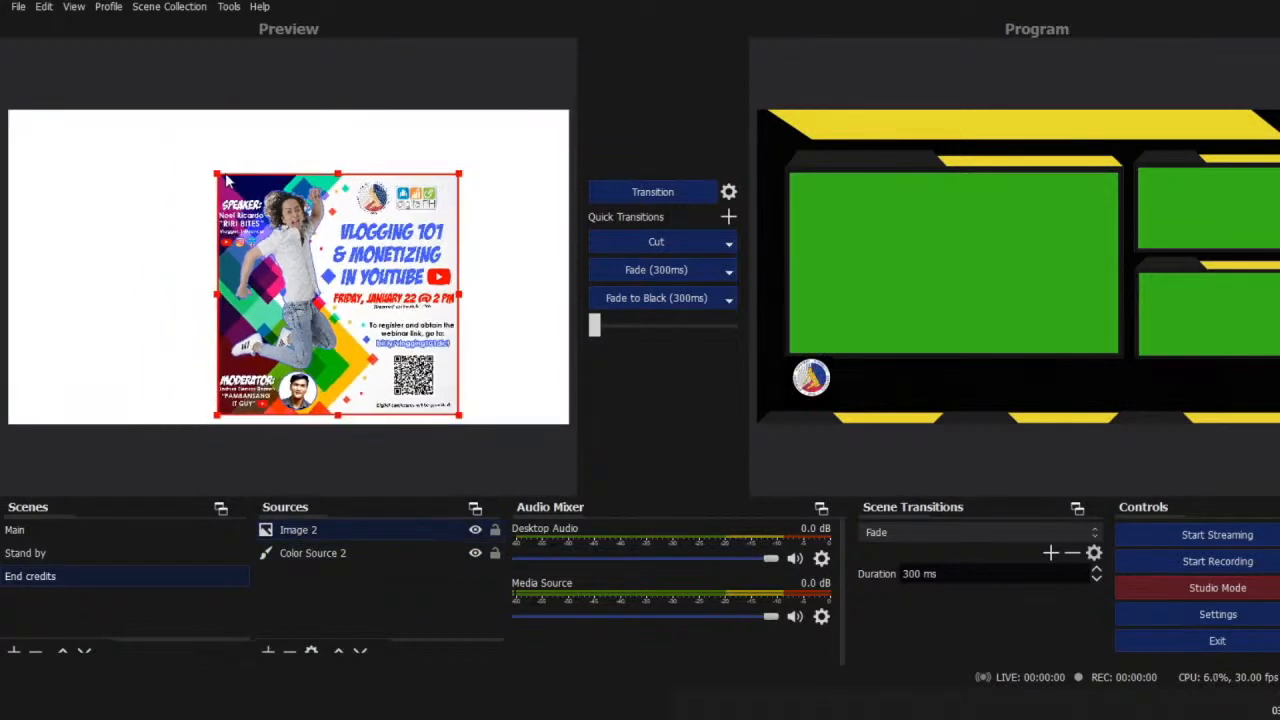
pyautogui.moveTo(286, 221); pyautogui.dragTo(113, 214)
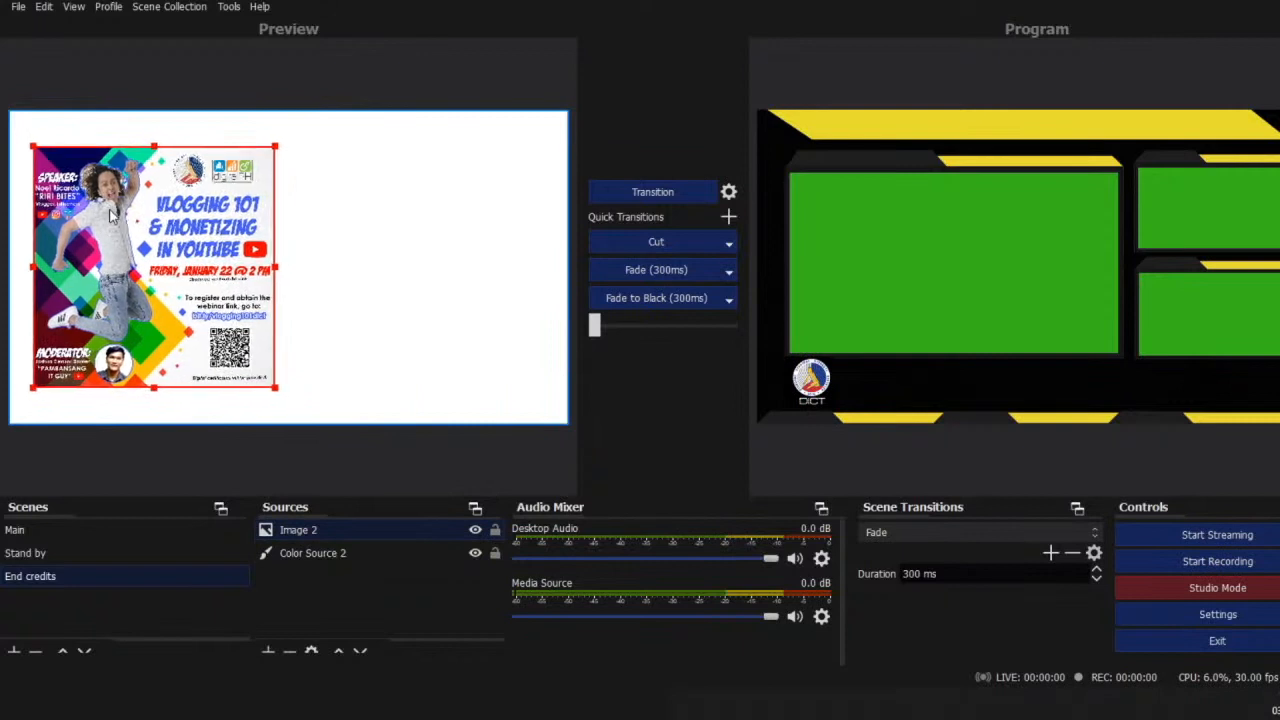
pyautogui.click(420, 69)
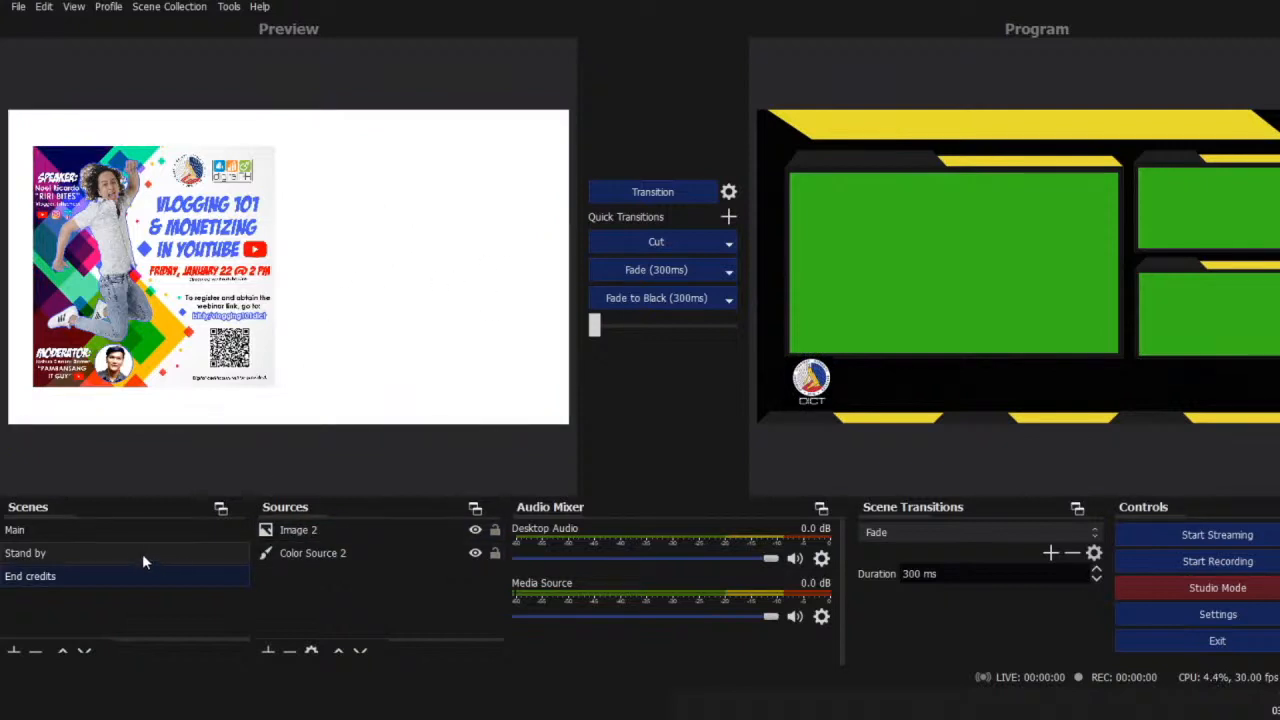
# Add the existing End credits scene as a visible scene source in the Main scene.
pyautogui.click(96, 532)
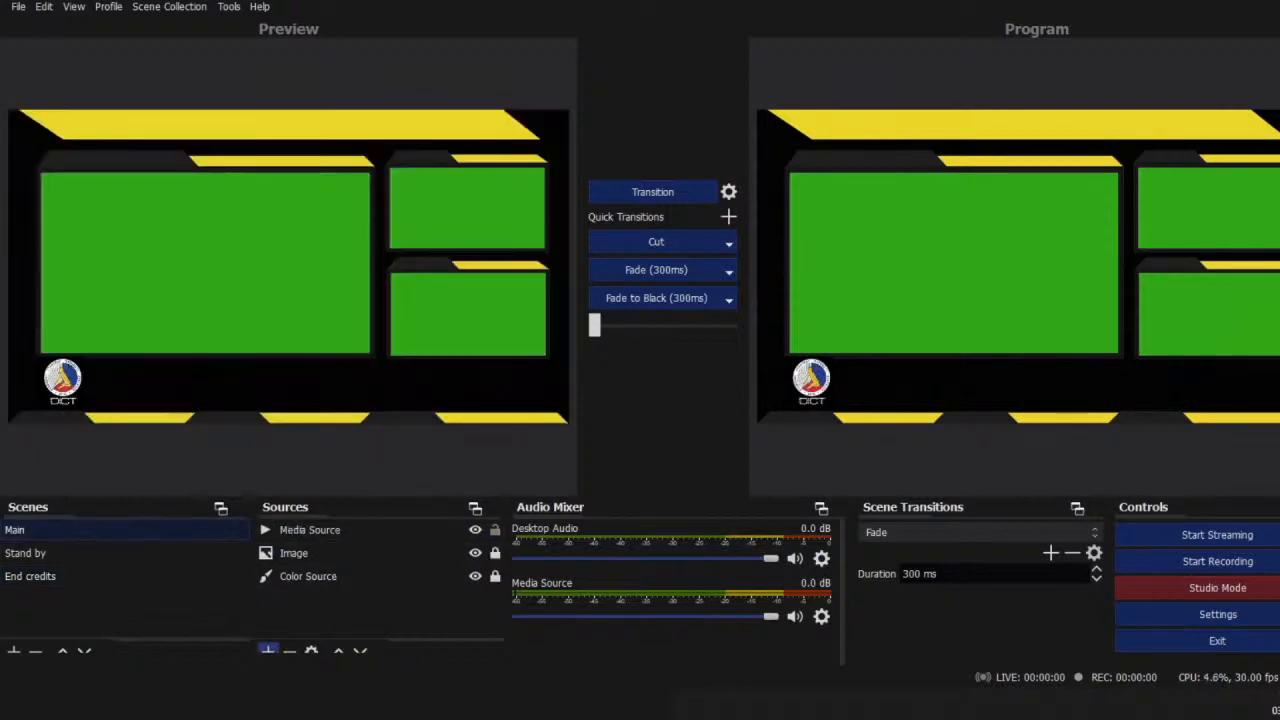
pyautogui.click(267, 651)
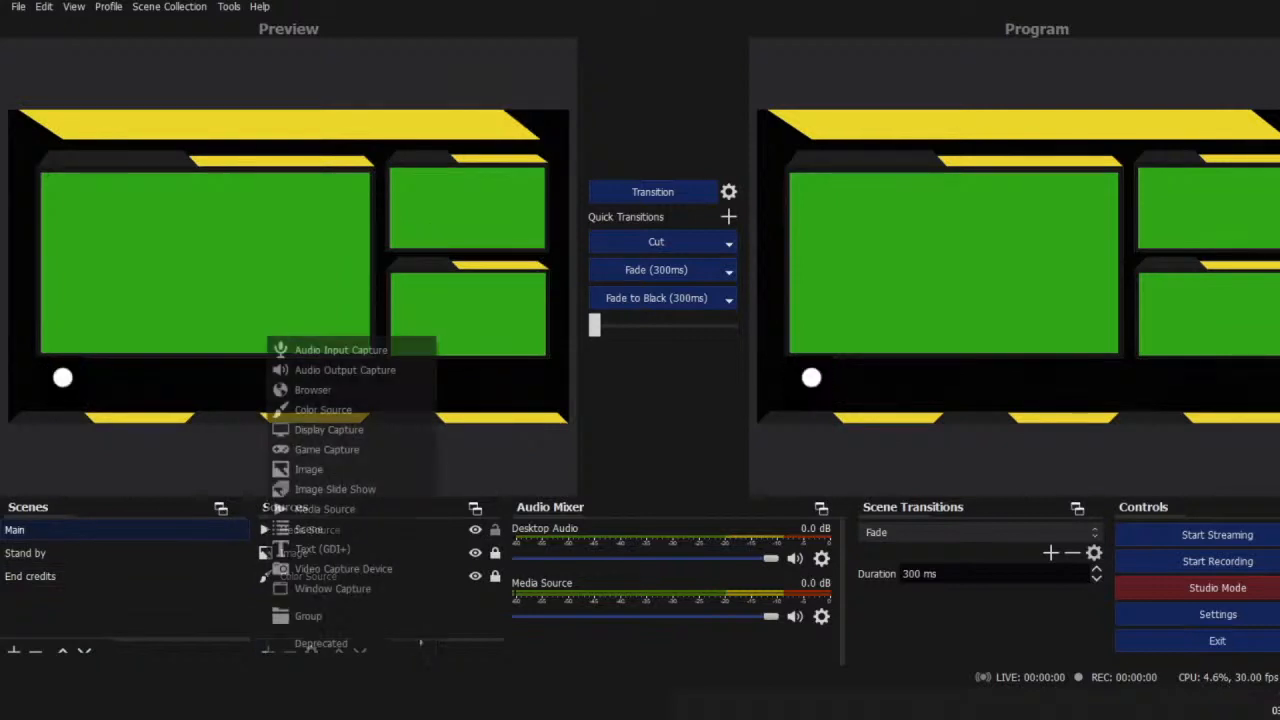
pyautogui.click(321, 537)
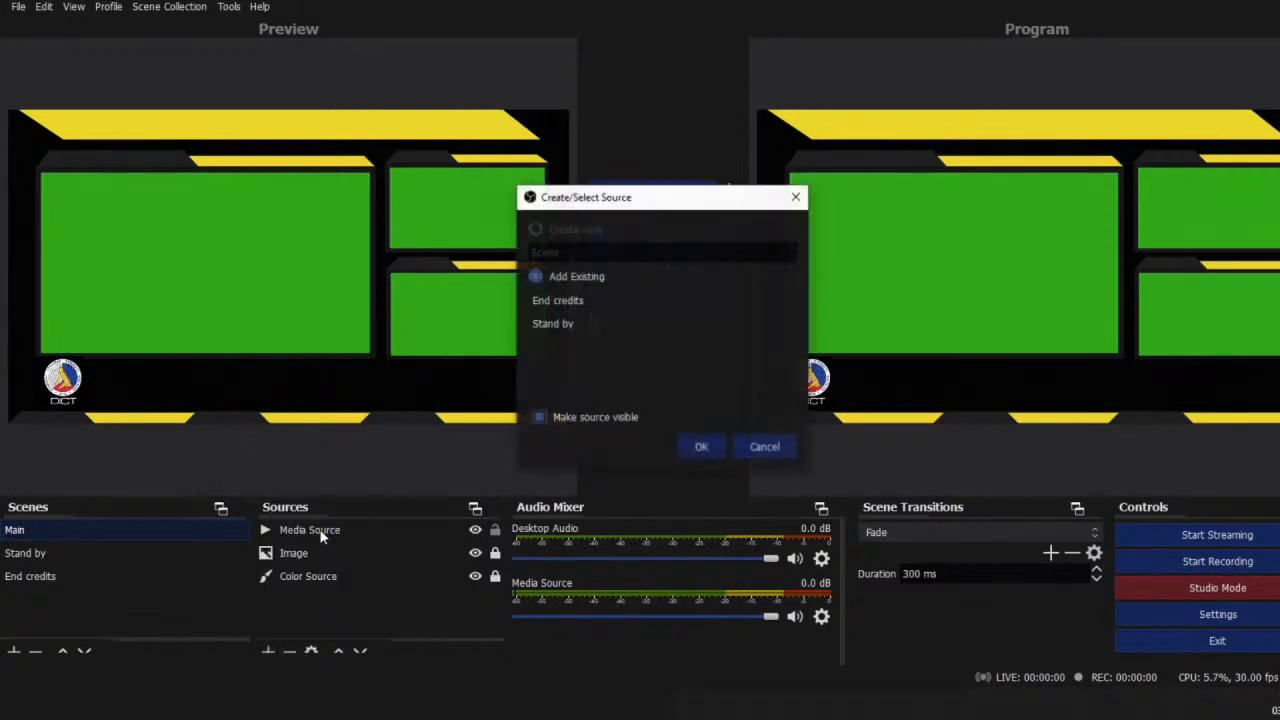
pyautogui.click(565, 302)
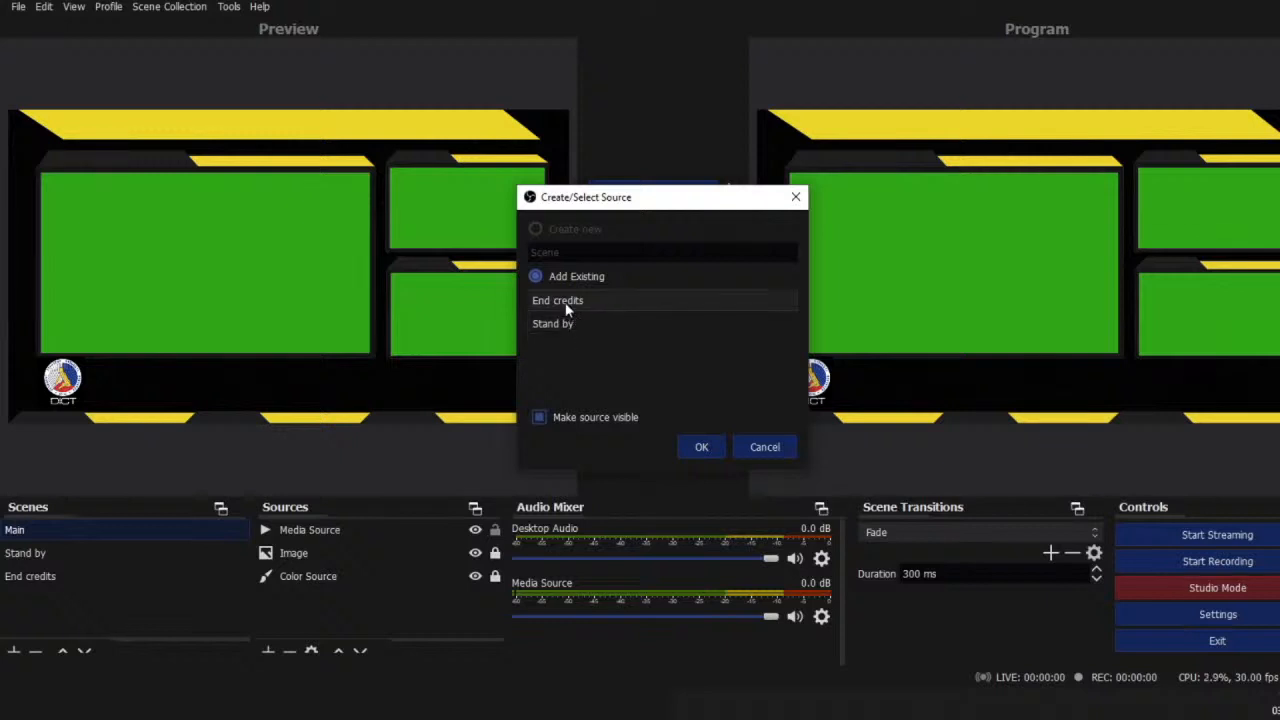
pyautogui.click(700, 447)
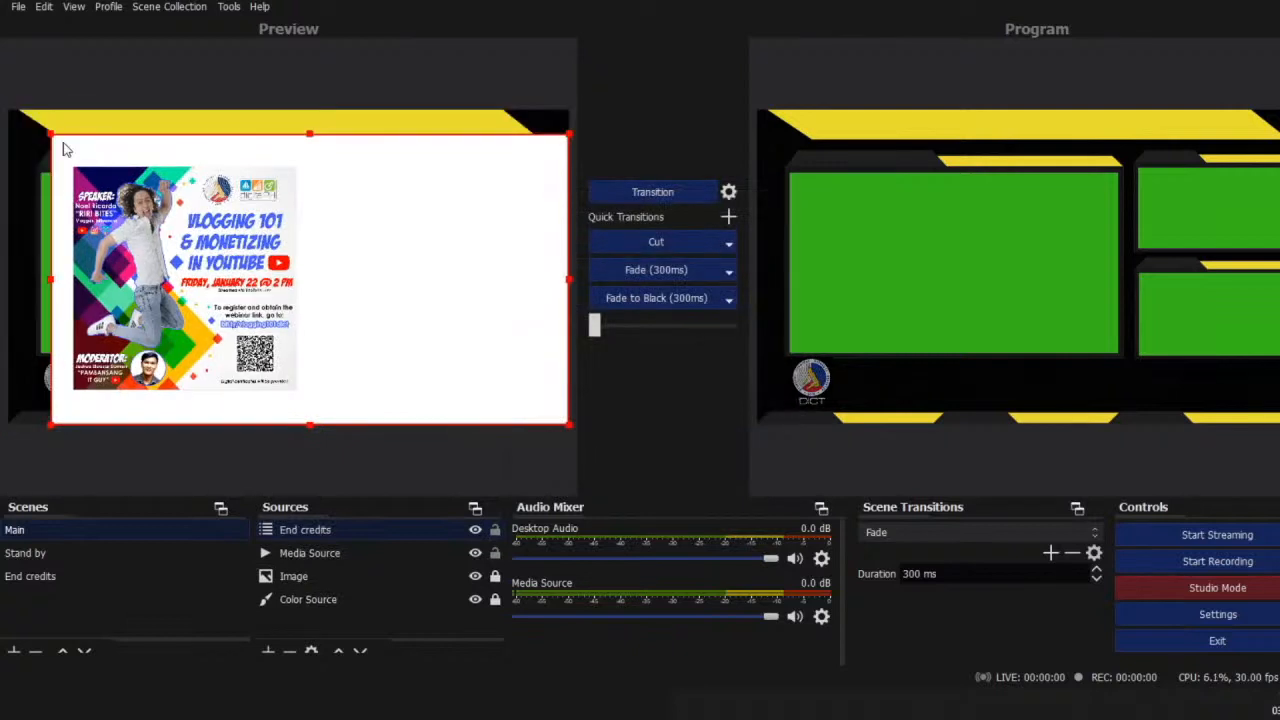
# Shrink the nested End credits source and position it so that it fills the large green frame of the Main layout.
pyautogui.moveTo(63, 142); pyautogui.dragTo(83, 193)
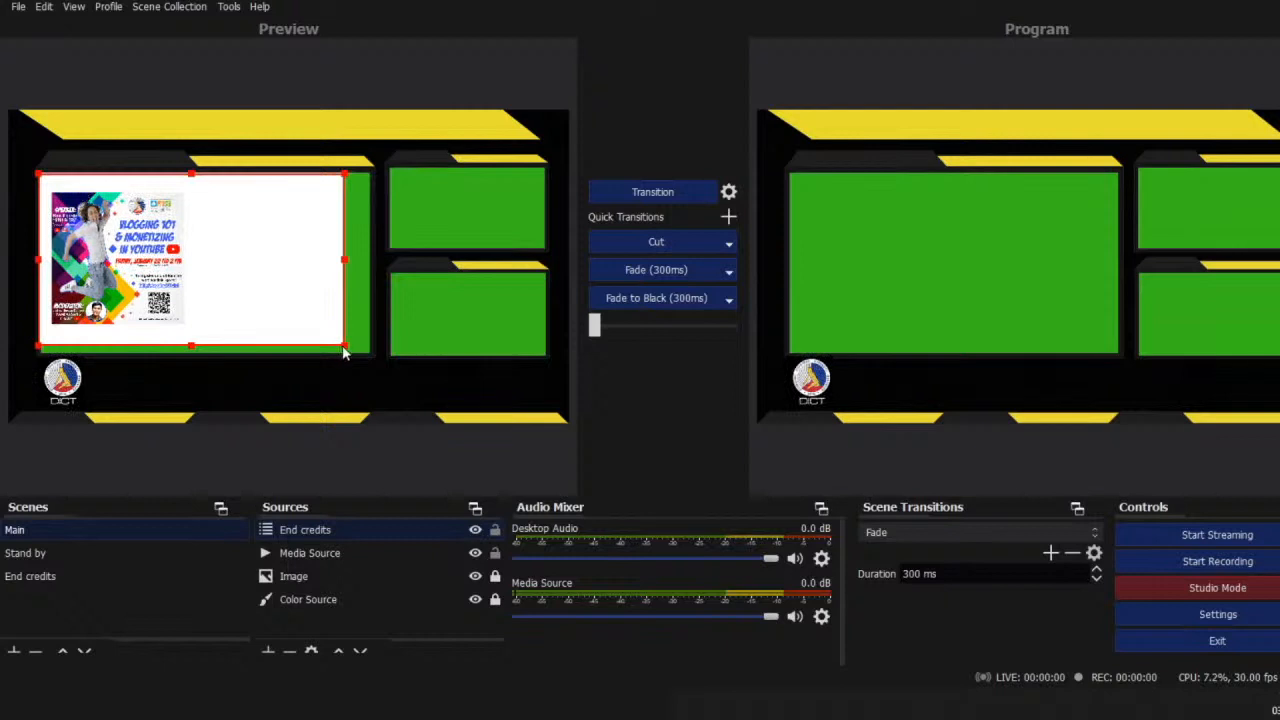
pyautogui.moveTo(343, 350); pyautogui.dragTo(350, 343)
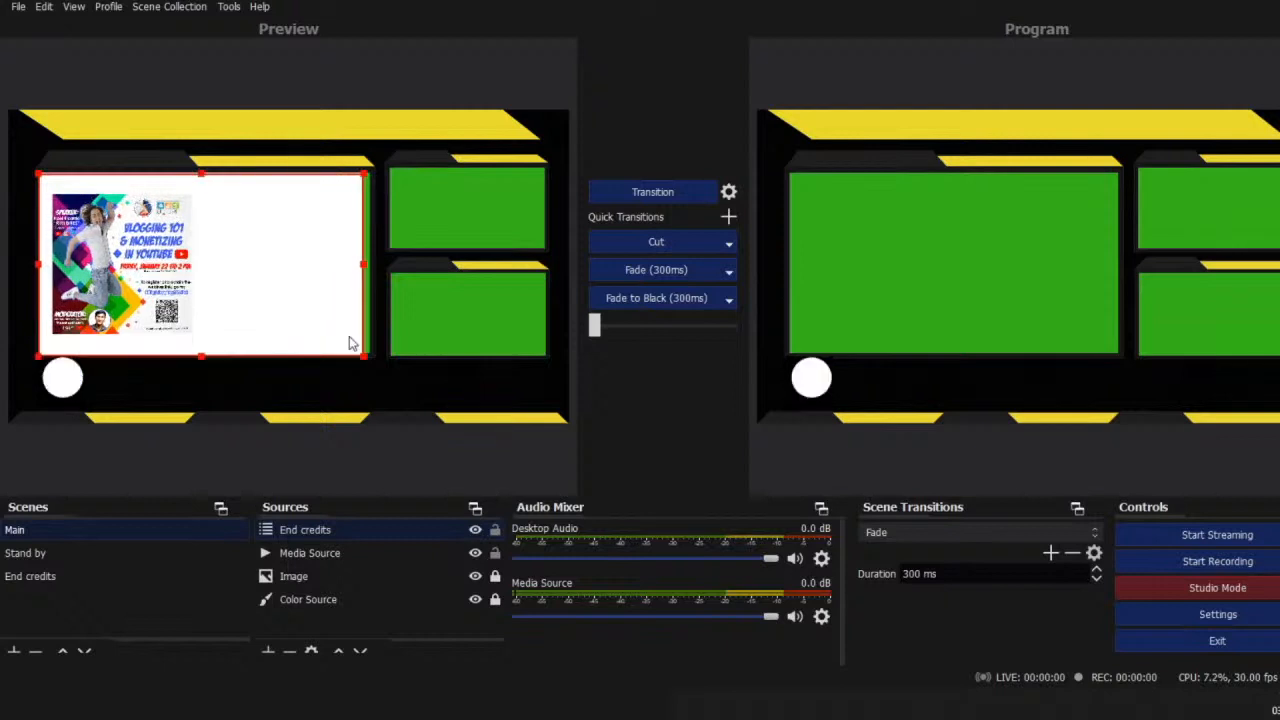
pyautogui.moveTo(280, 268); pyautogui.dragTo(281, 269)
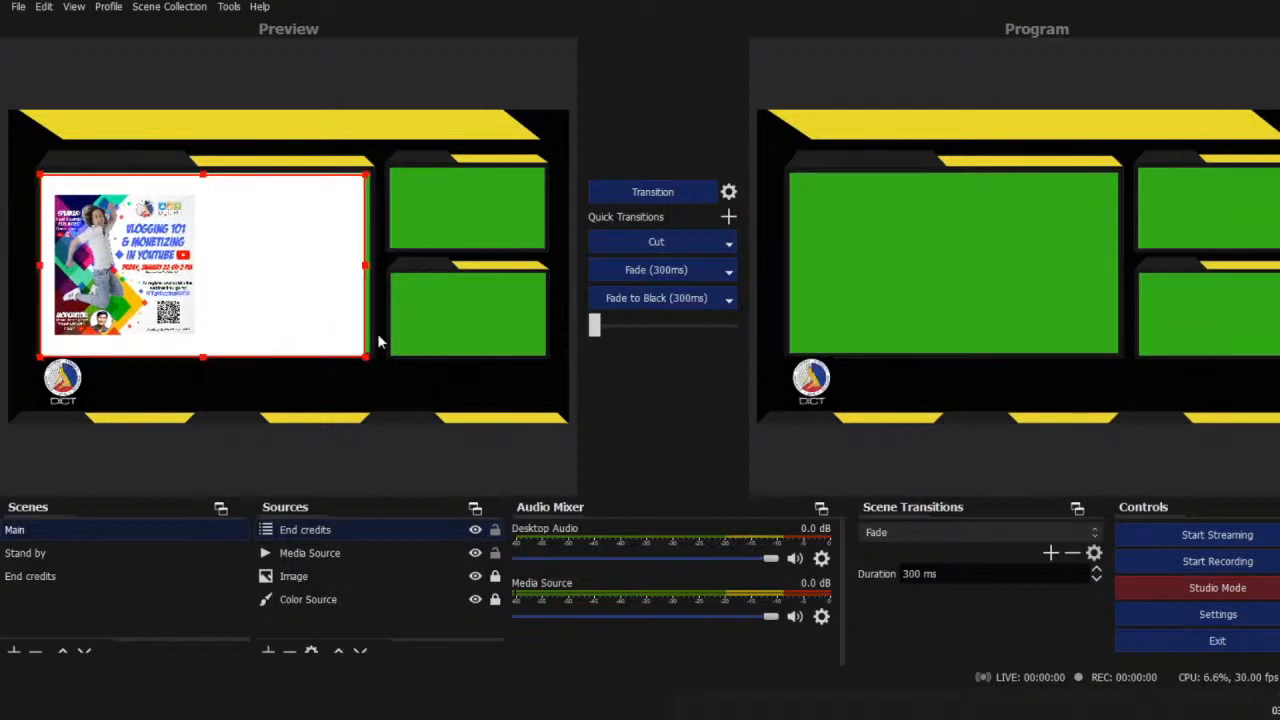
pyautogui.moveTo(367, 356); pyautogui.dragTo(370, 358)
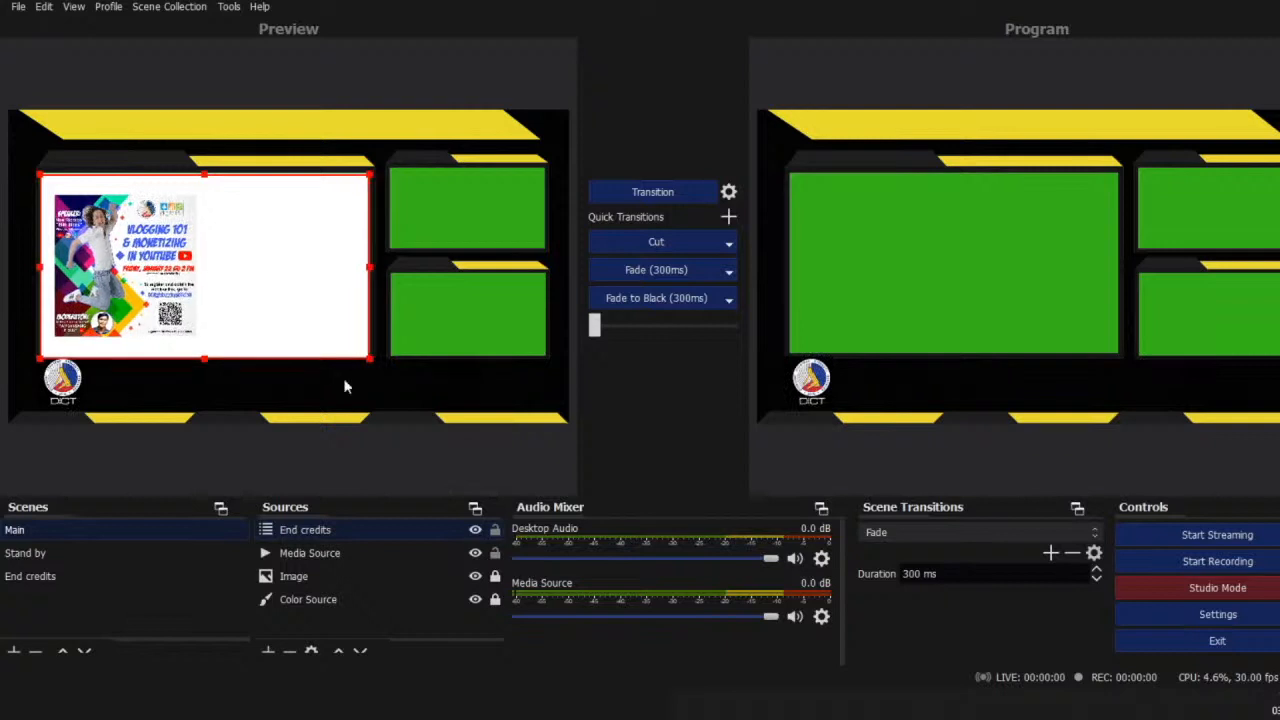
pyautogui.click(343, 384)
pyautogui.click(228, 262)
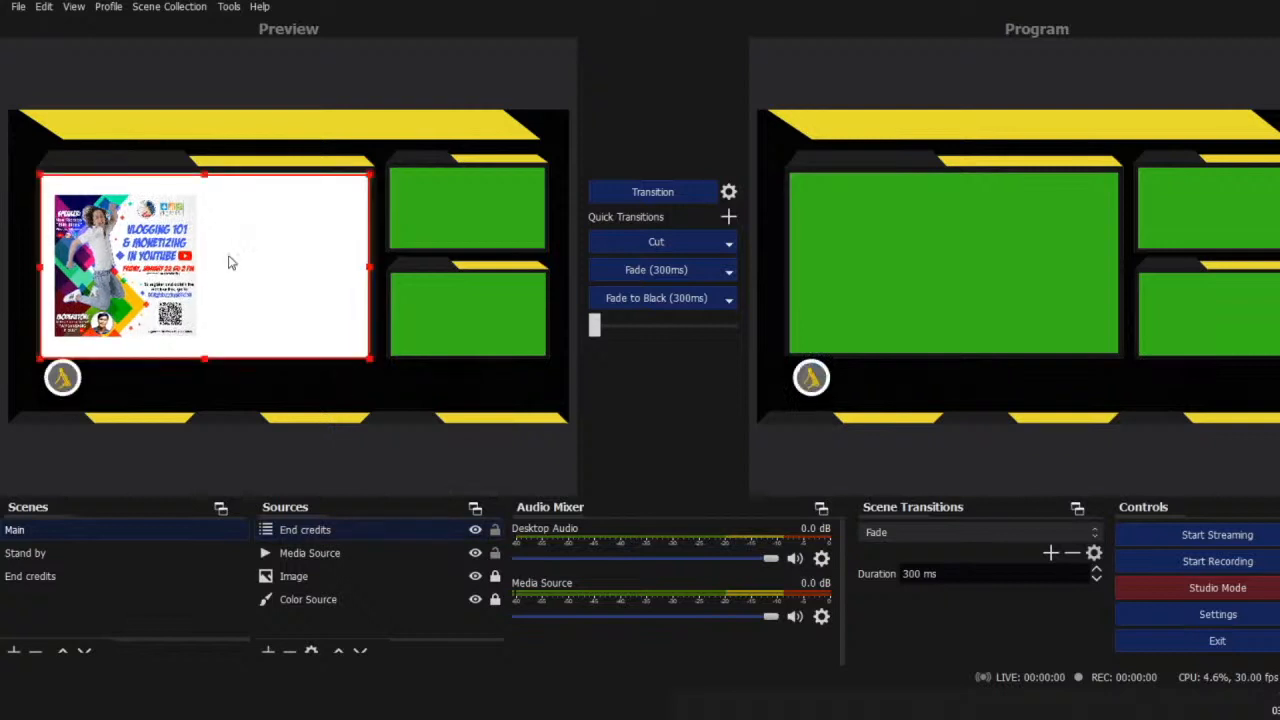
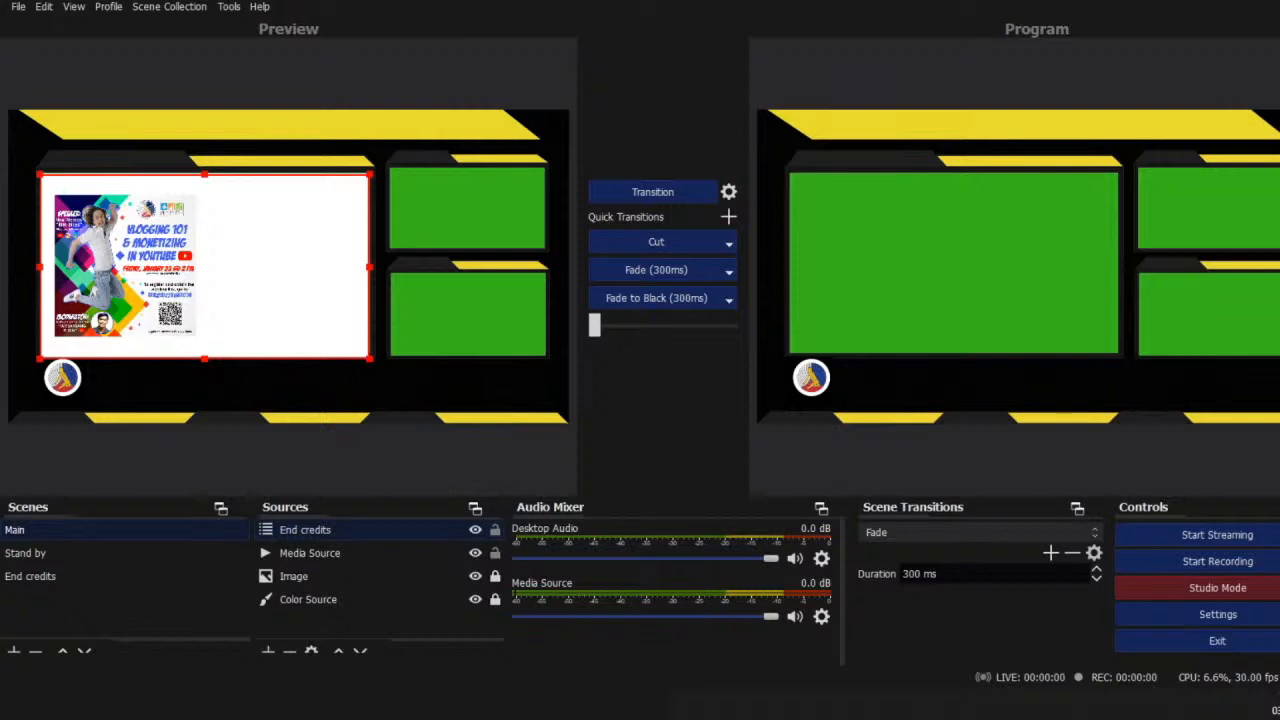
# Remove the nested End credits source from the Main scene and create a new visible Text (GDI+) source.
pyautogui.press('Delete')
pyautogui.click(267, 651)
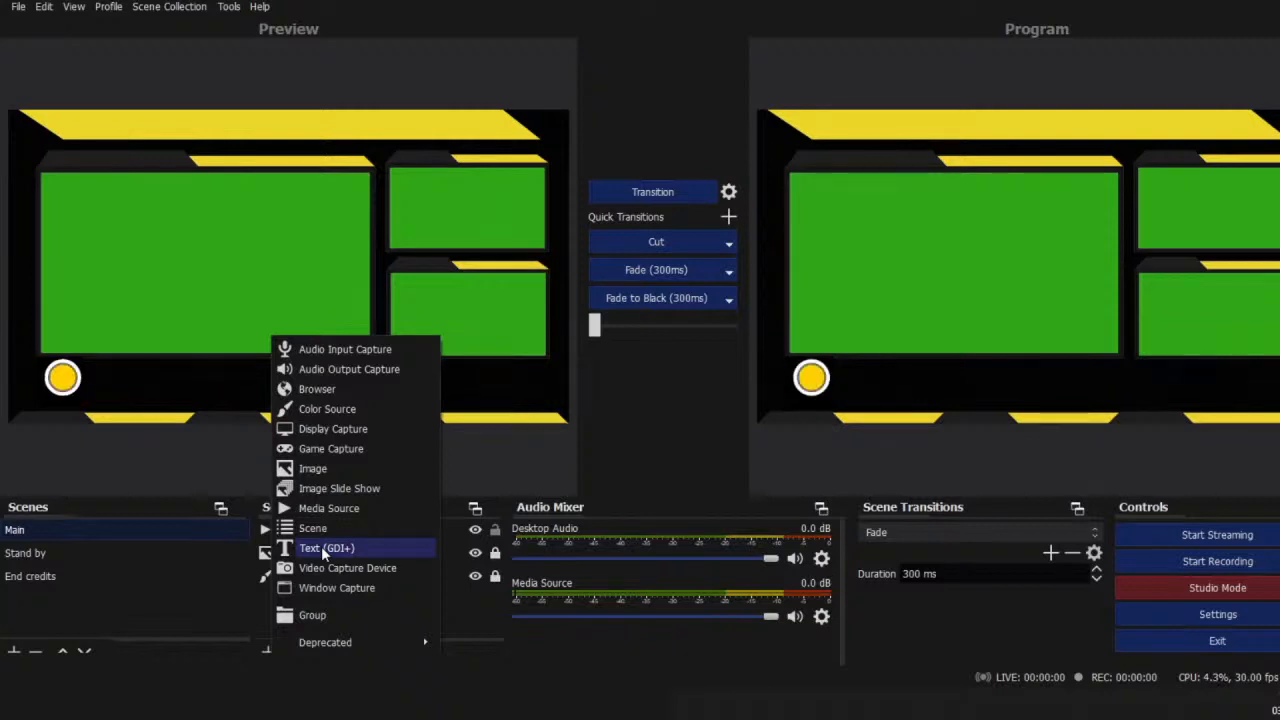
pyautogui.click(321, 548)
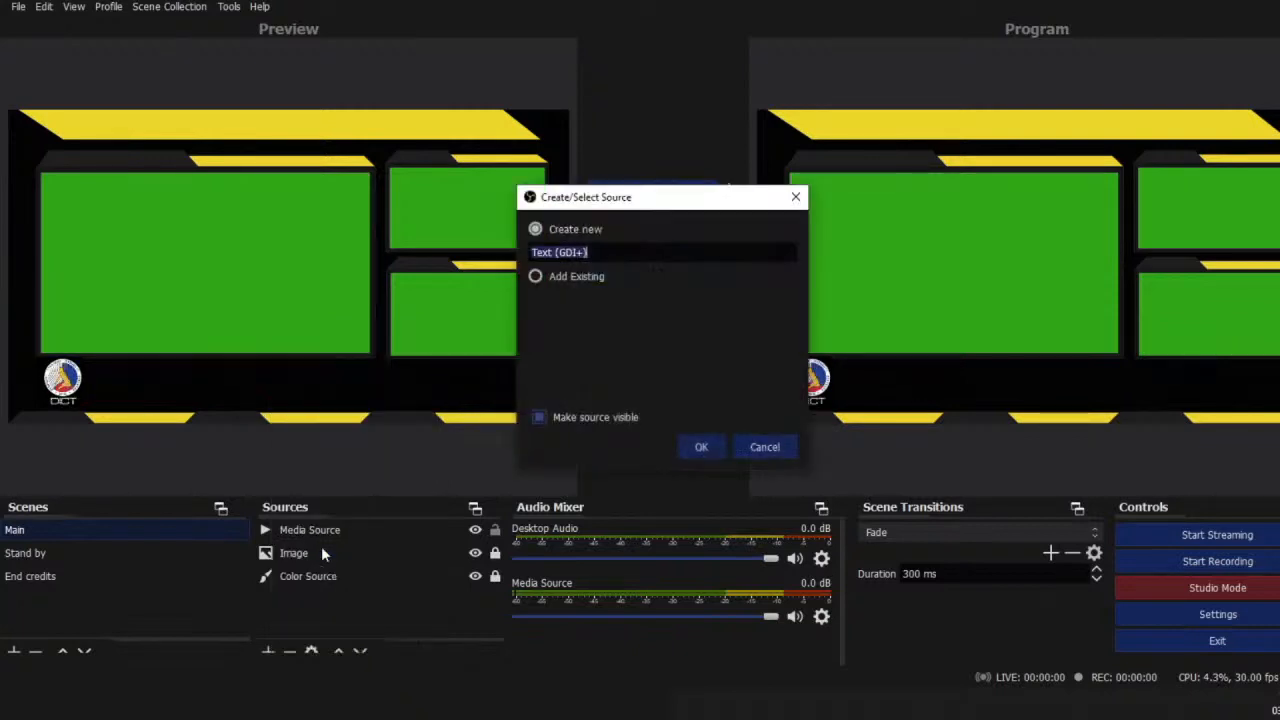
pyautogui.click(703, 447)
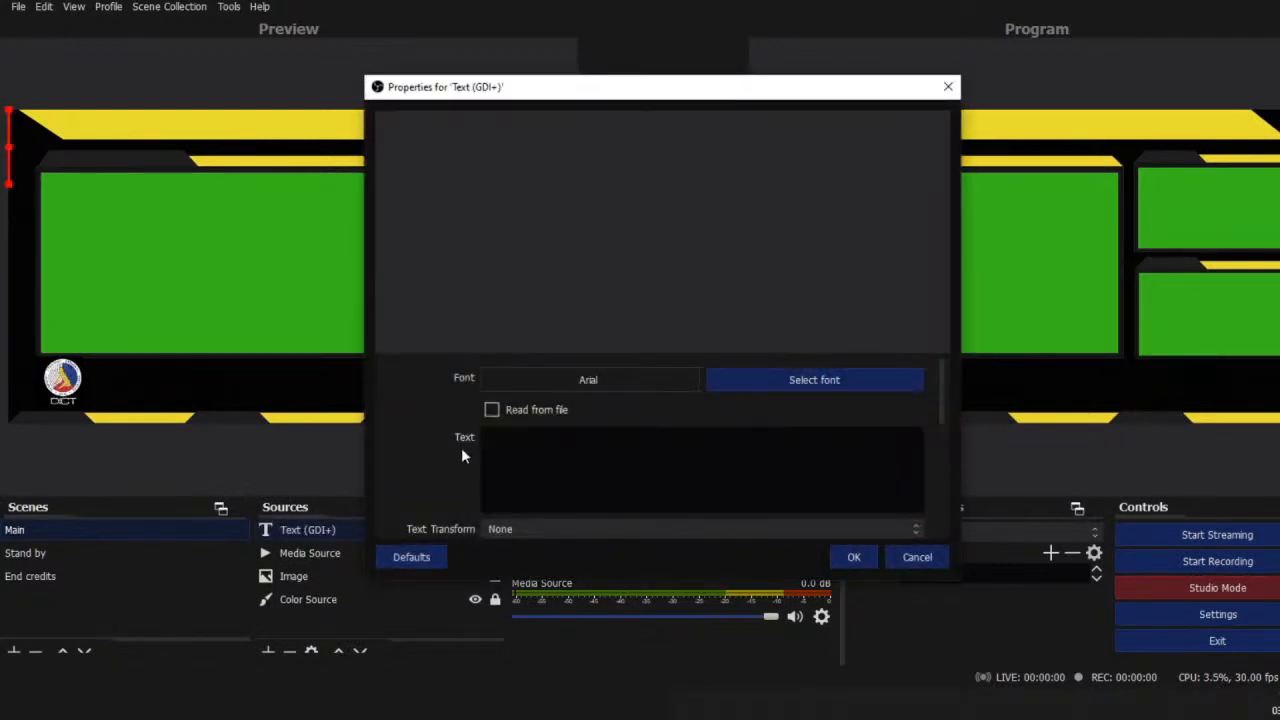
# Enter "Certificates will be provided after 3 weeks. Please check your email." as the content of the text source.
pyautogui.click(655, 440)
pyautogui.scroll(-1, 655, 440)
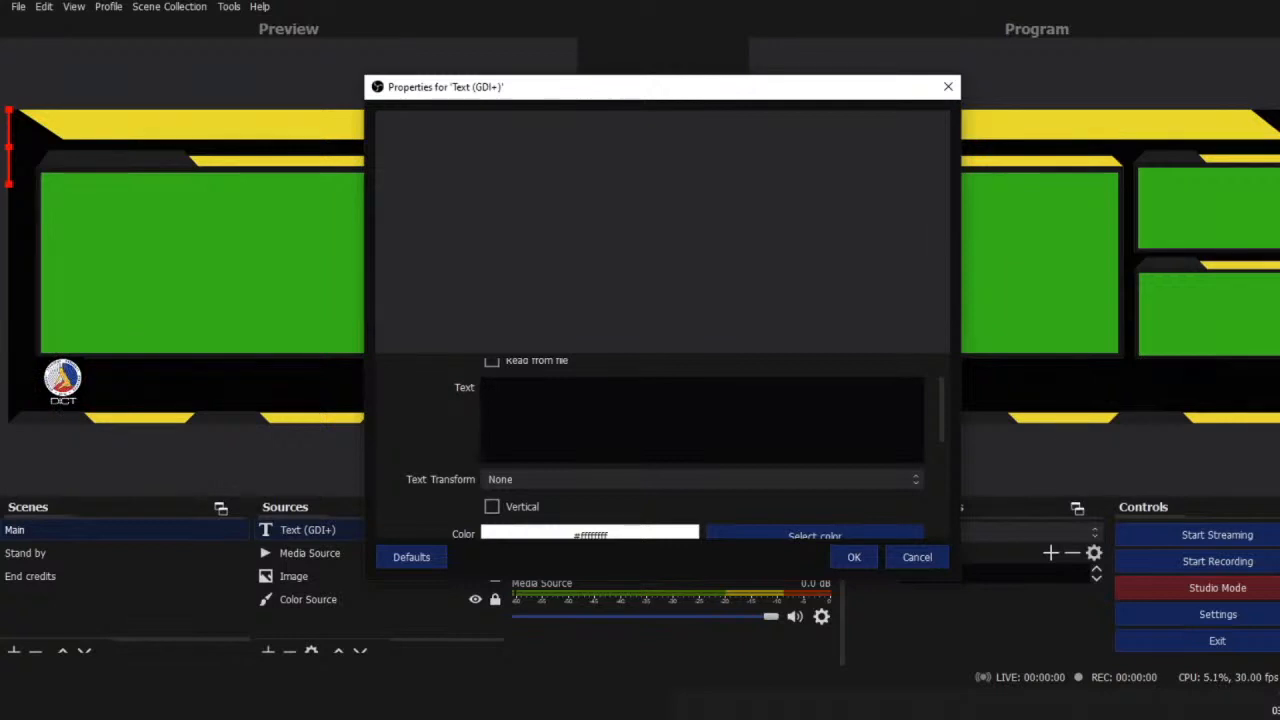
pyautogui.write('W')
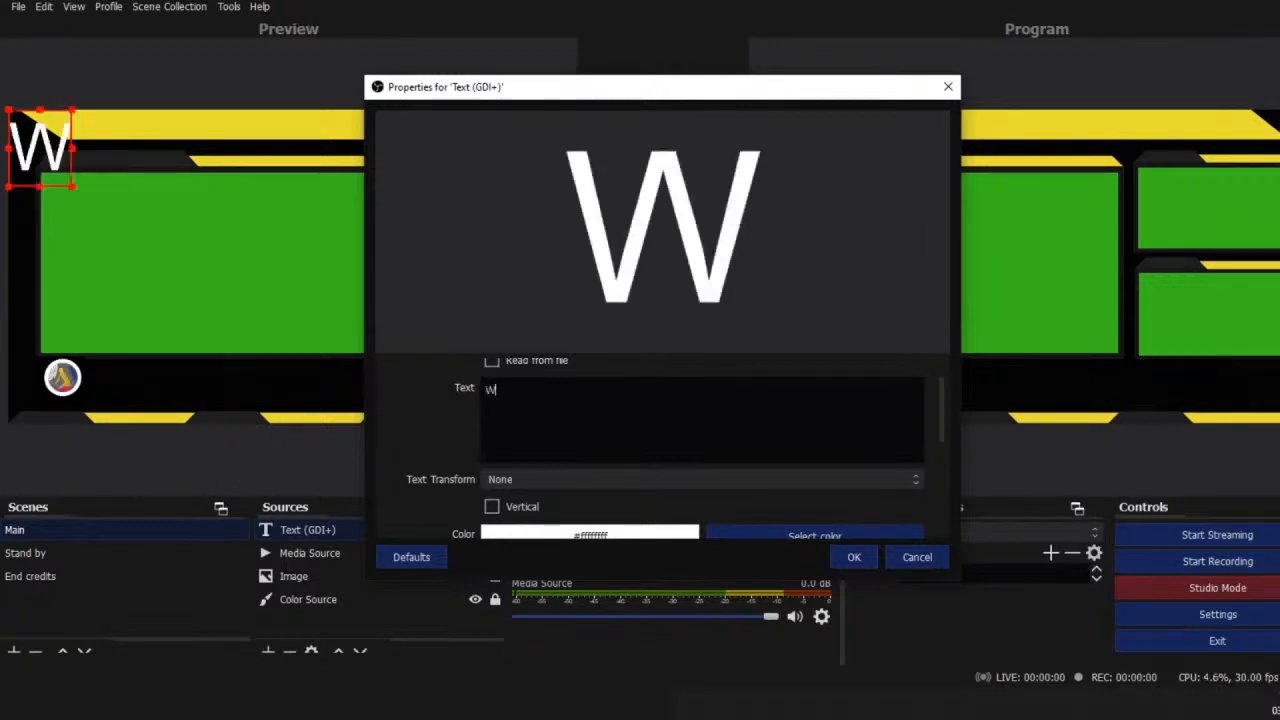
pyautogui.press('BackSpace')
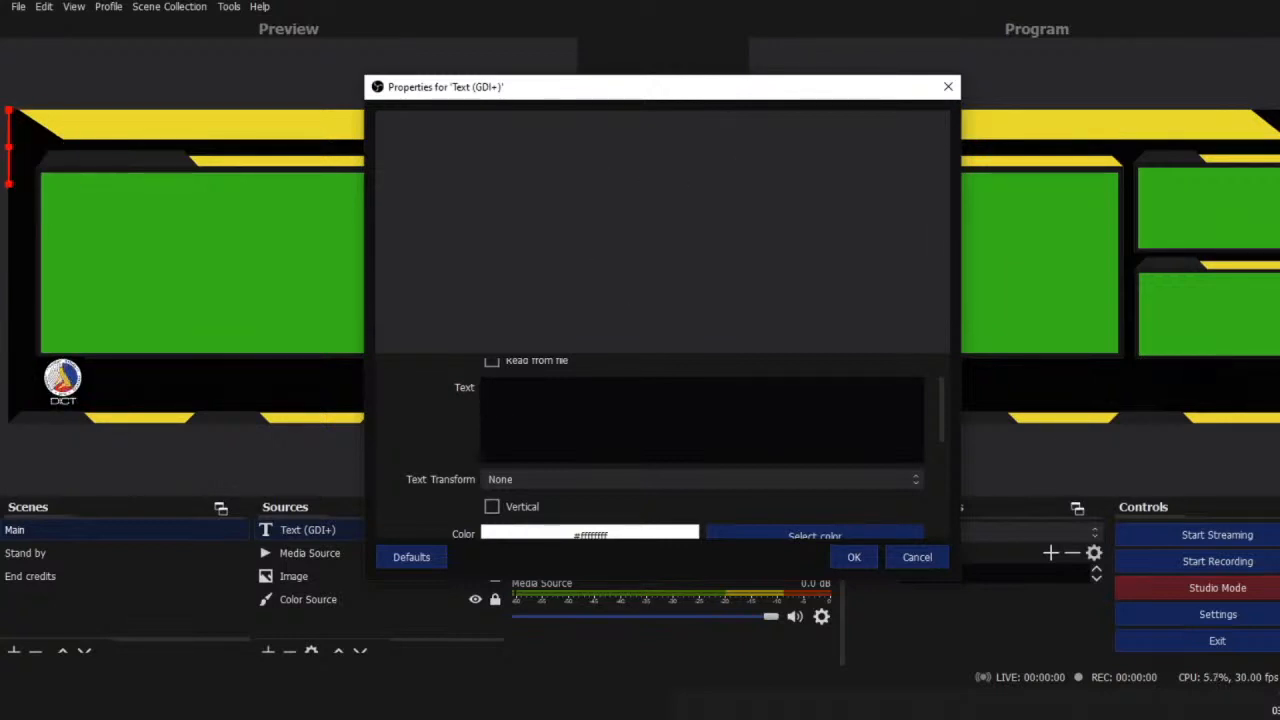
pyautogui.write('Certifici')
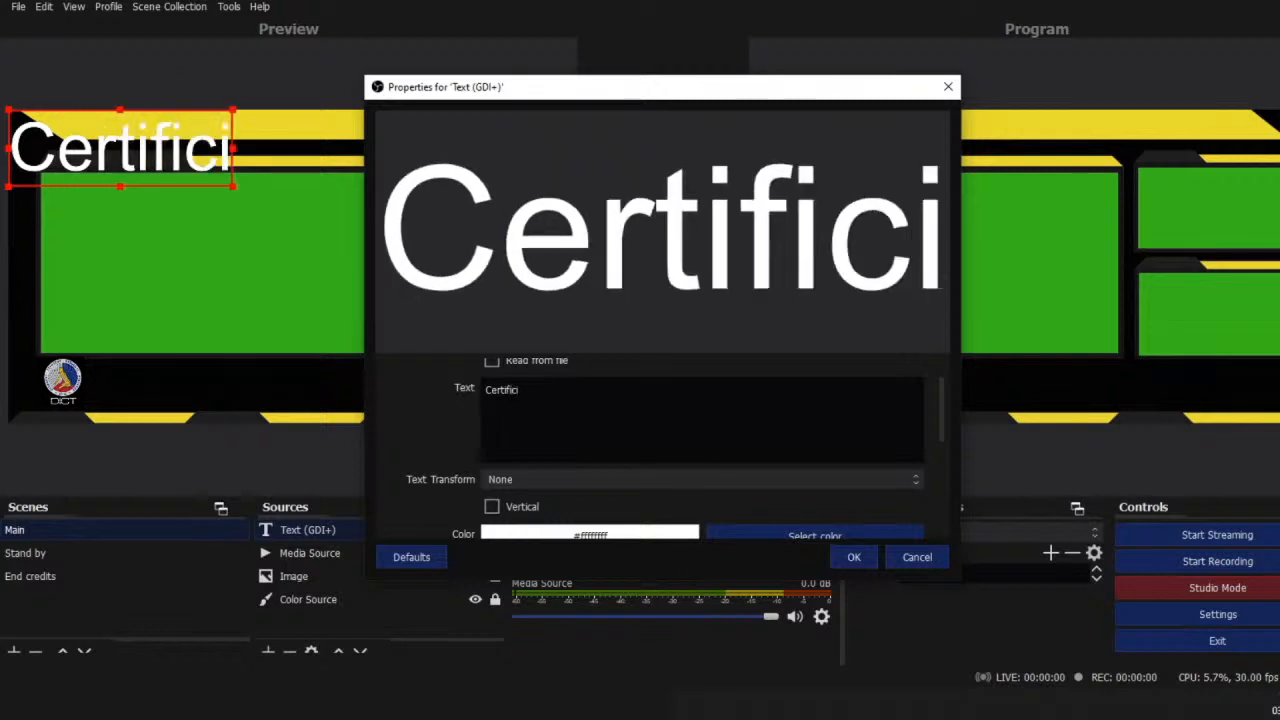
pyautogui.write('t')
pyautogui.press('BackSpace')
pyautogui.press('BackSpace')
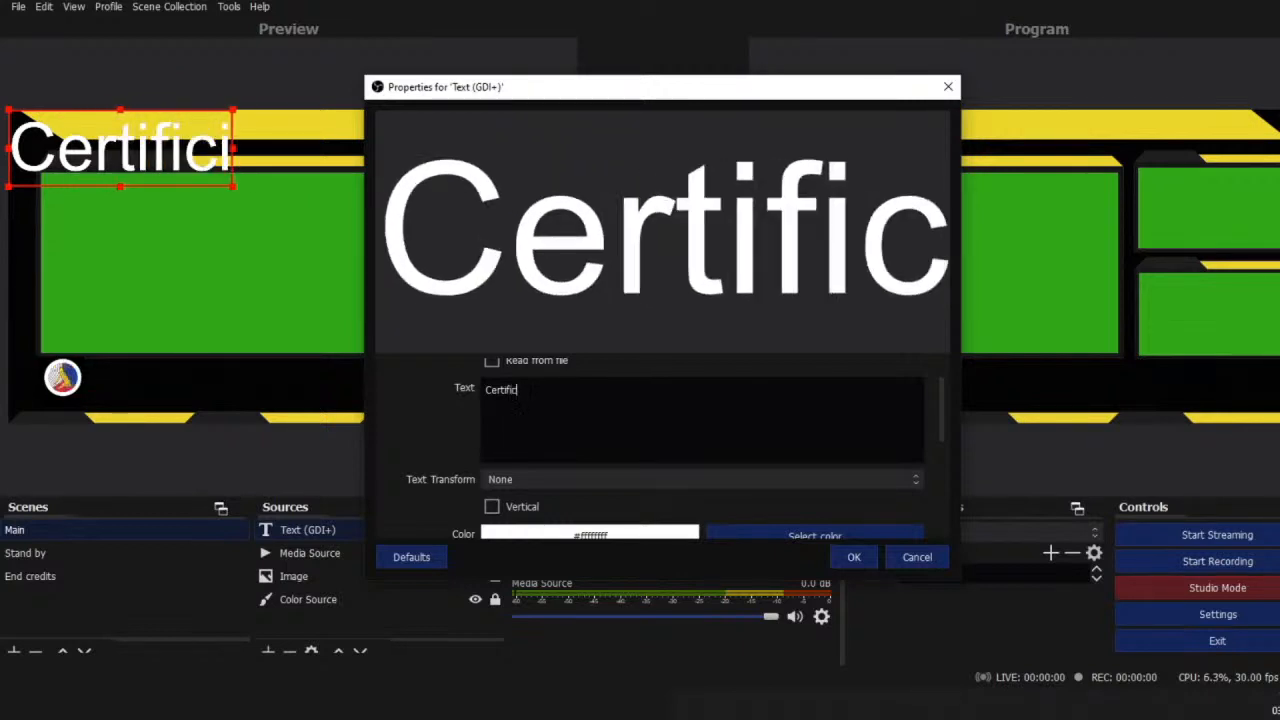
pyautogui.write('ates ')
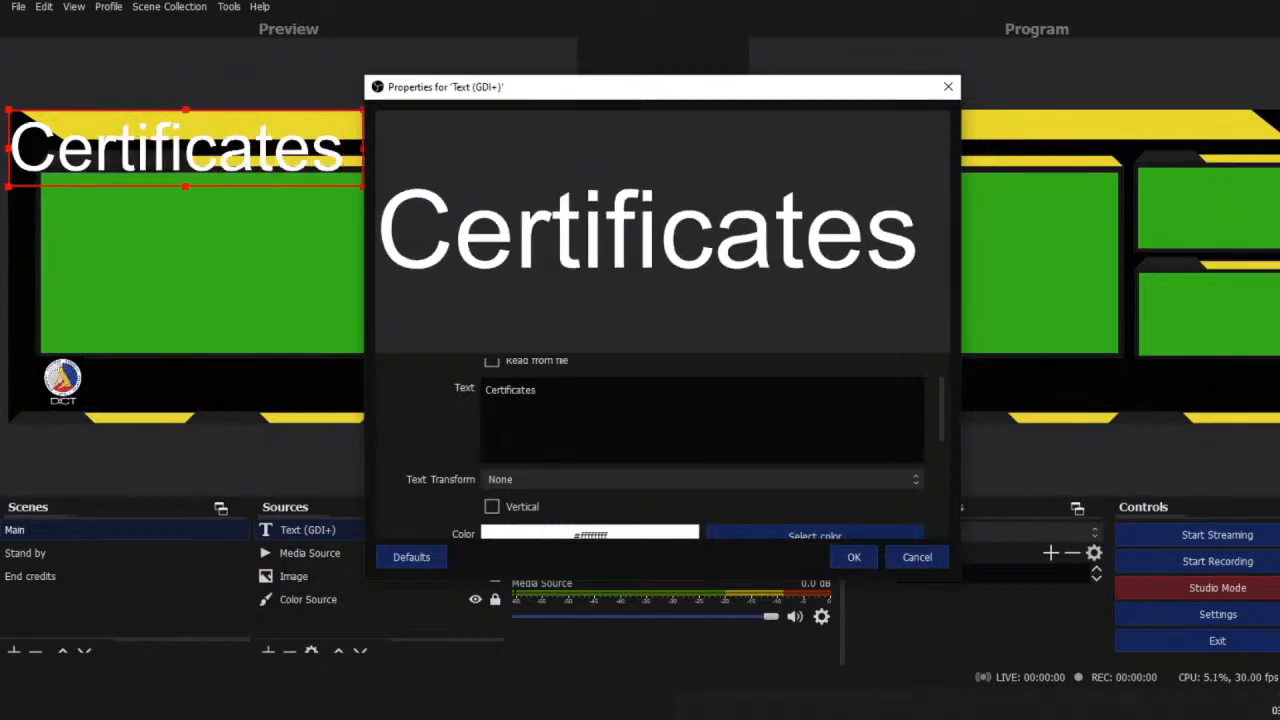
pyautogui.write('will be ')
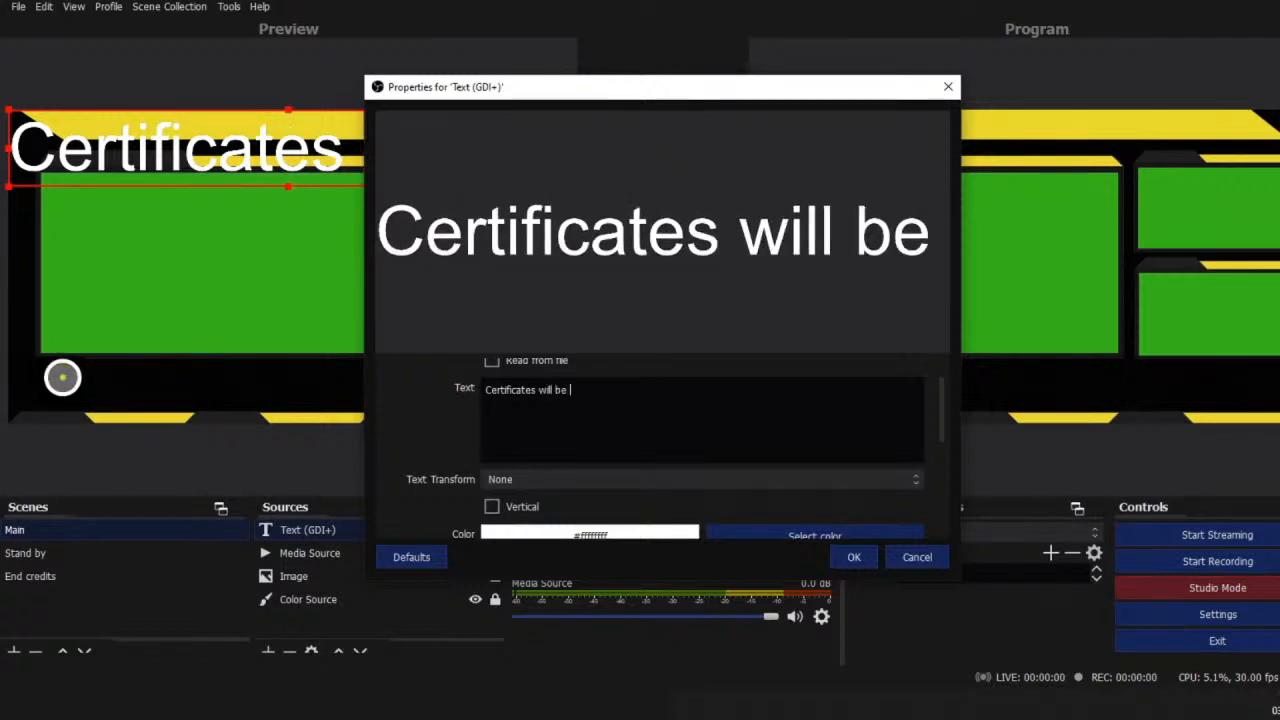
pyautogui.write('provided aft')
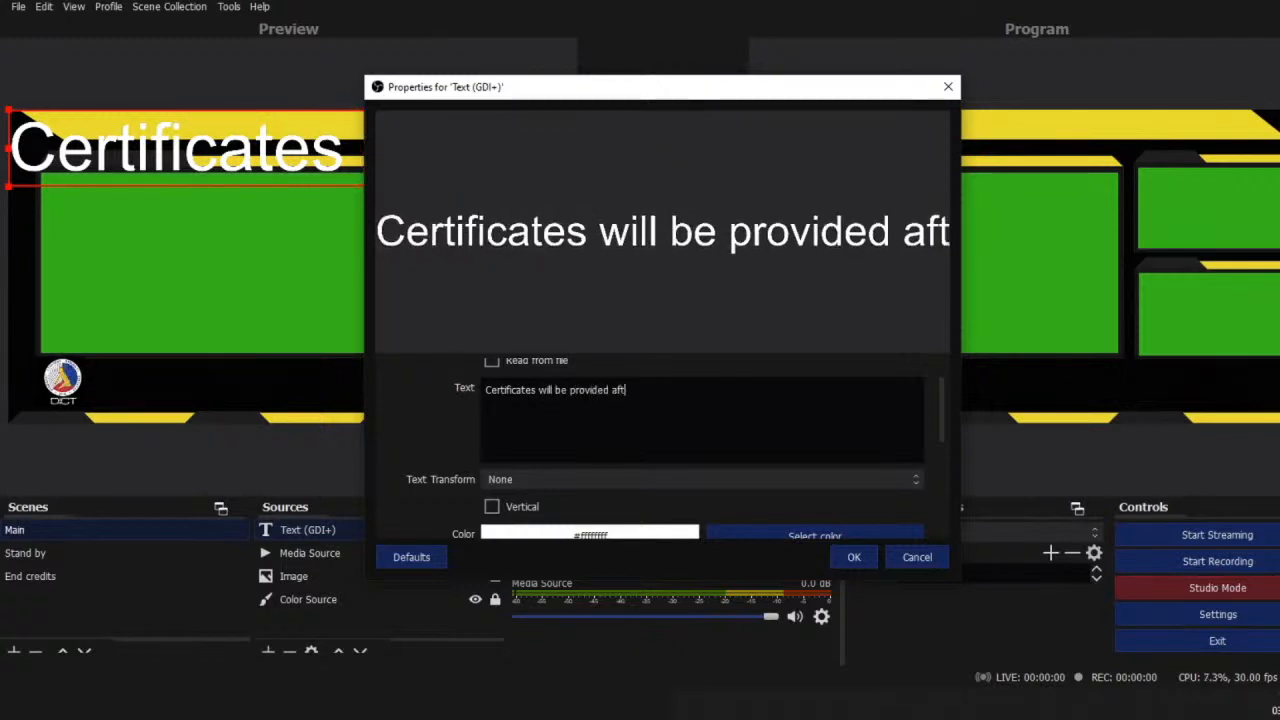
pyautogui.write('er 3 weeks. ')
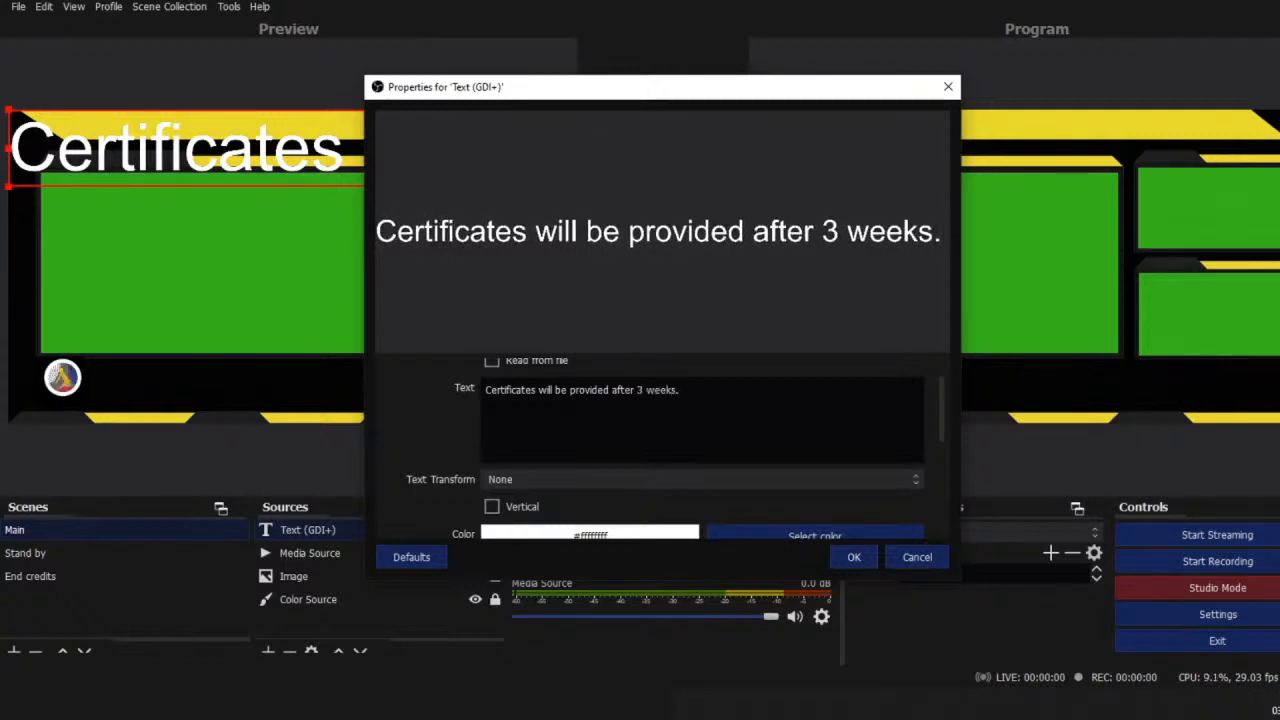
pyautogui.write('Please check yo')
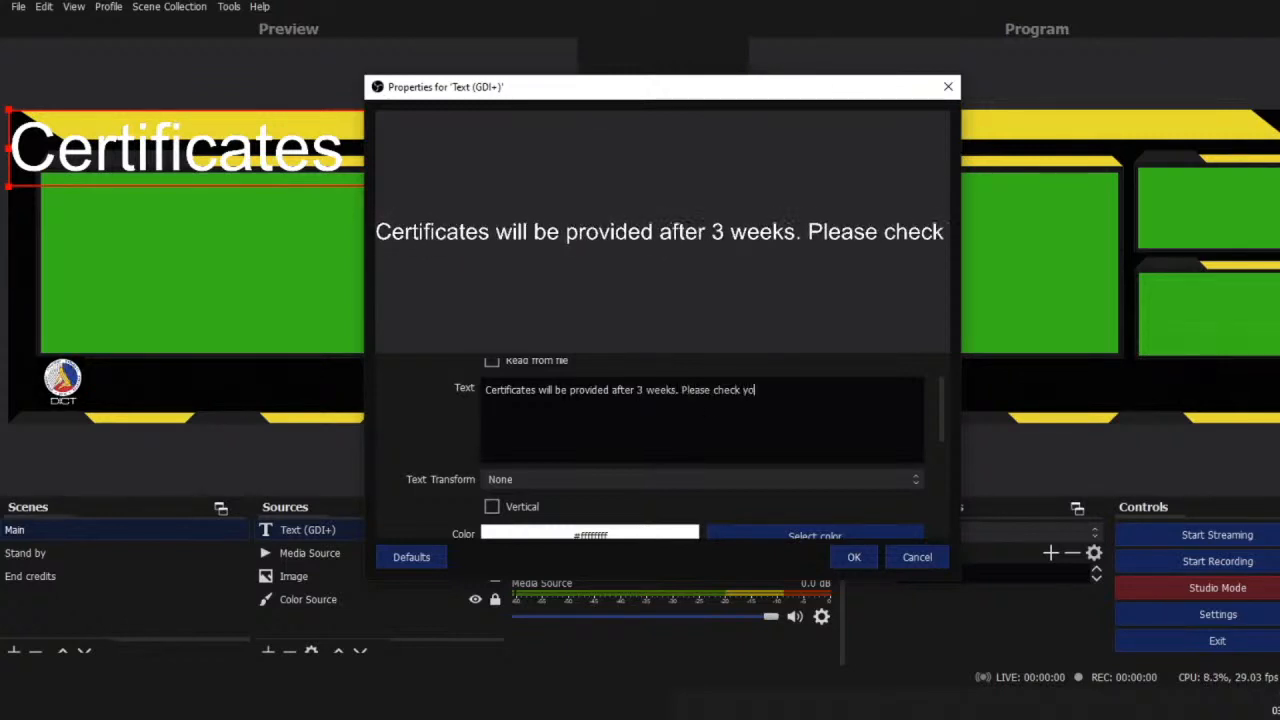
pyautogui.write('ur email')
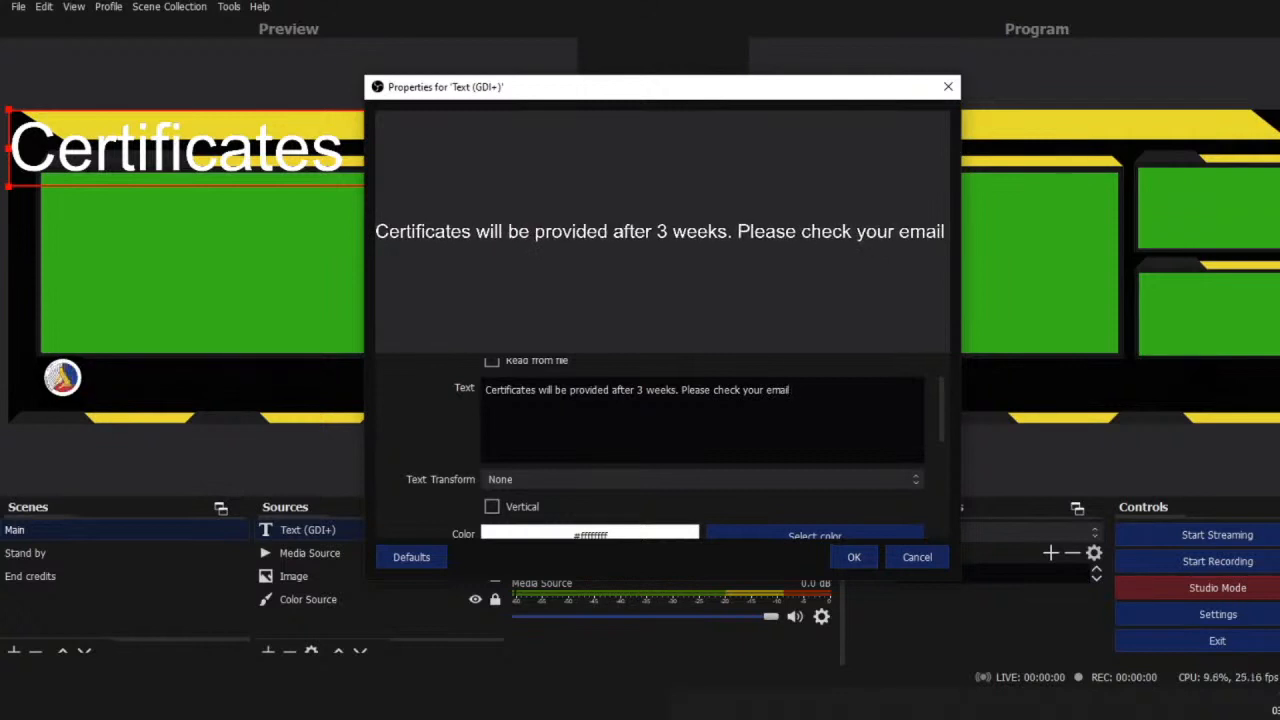
pyautogui.press('BackSpace')
pyautogui.write('.')
# Examine the text source's formatting options, including font, color, opacity, background, alignment, outline and custom text extents.
pyautogui.scroll(1, 660, 440)
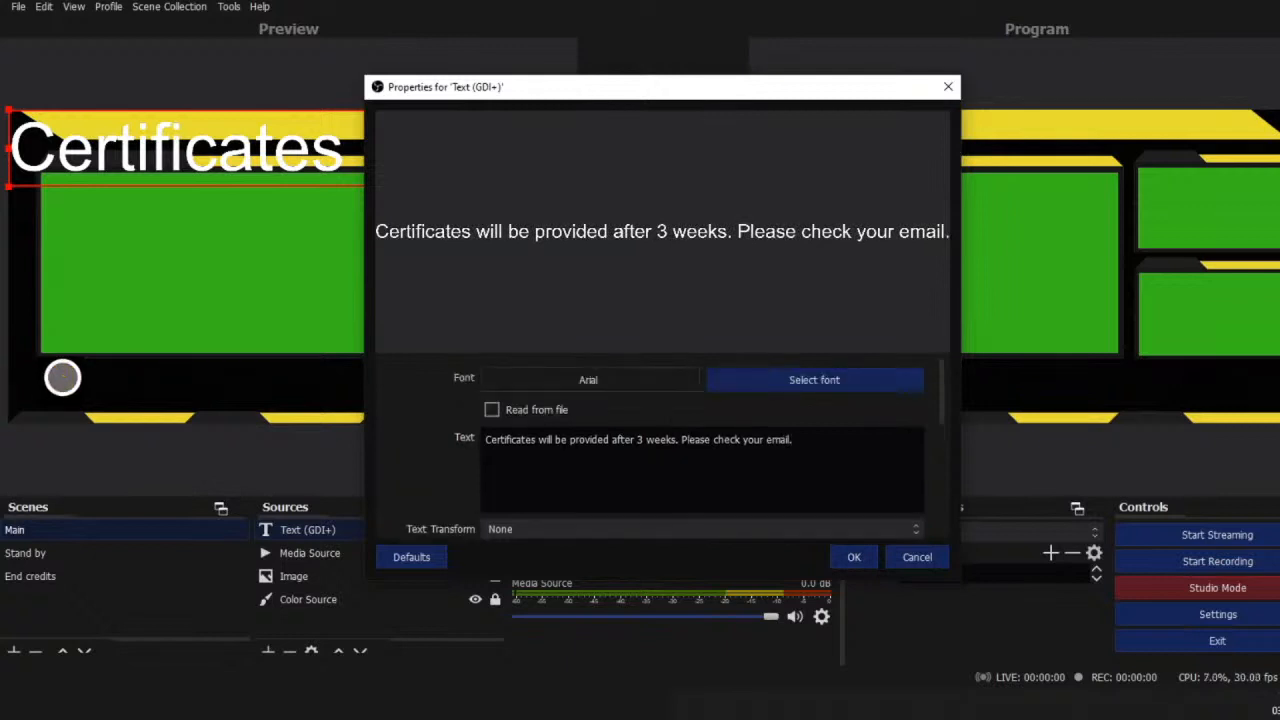
pyautogui.scroll(-2, 660, 440)
pyautogui.scroll(-1, 672, 430)
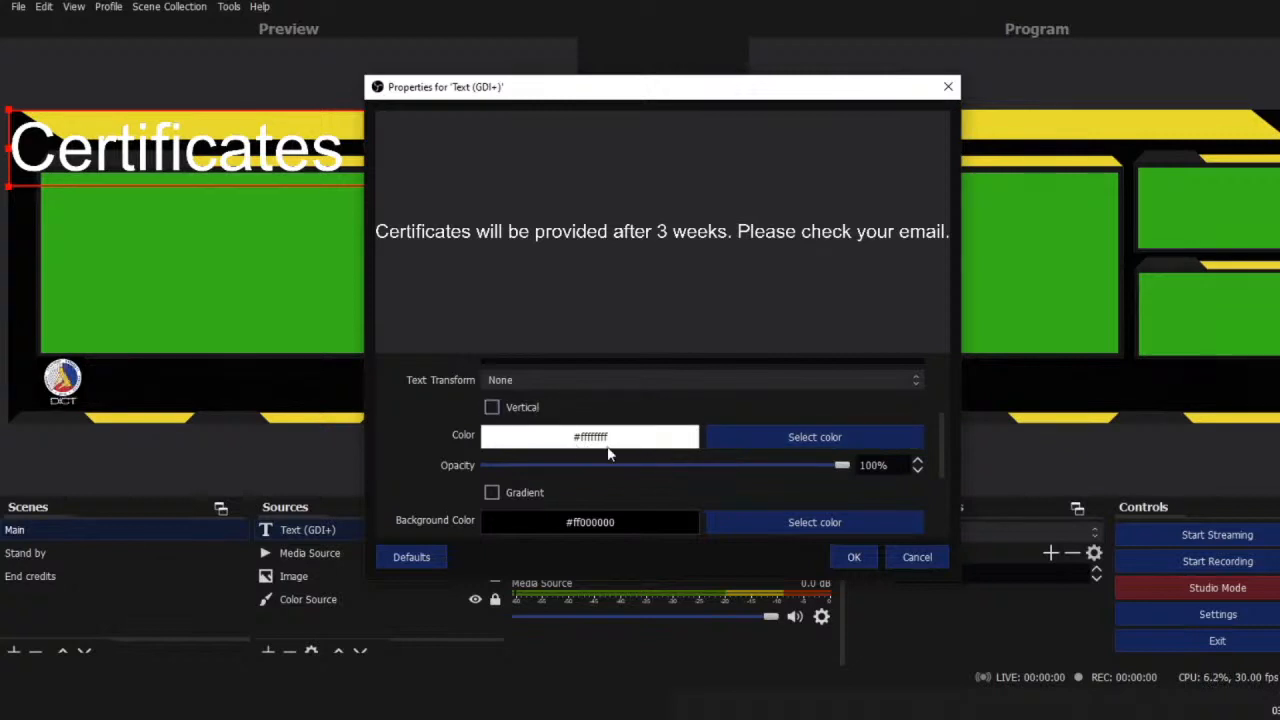
pyautogui.scroll(-1, 608, 453)
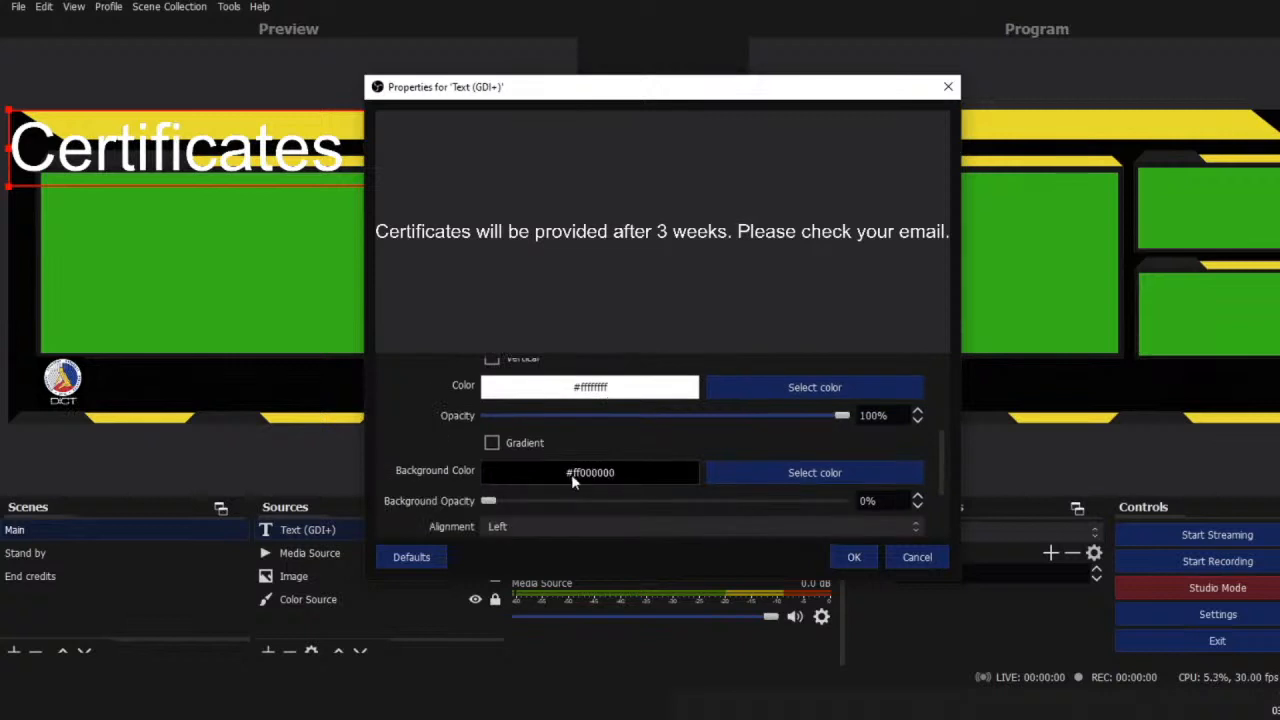
pyautogui.scroll(-1, 558, 467)
pyautogui.scroll(-1, 560, 470)
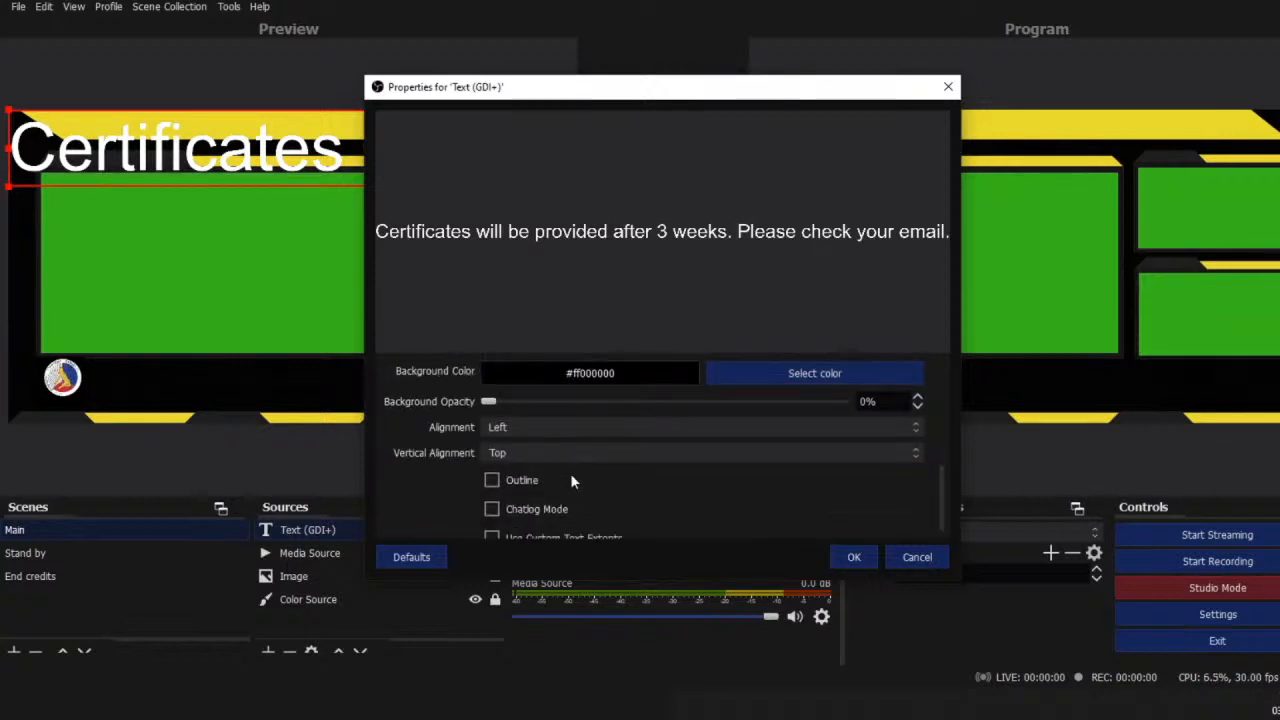
pyautogui.scroll(-1, 571, 480)
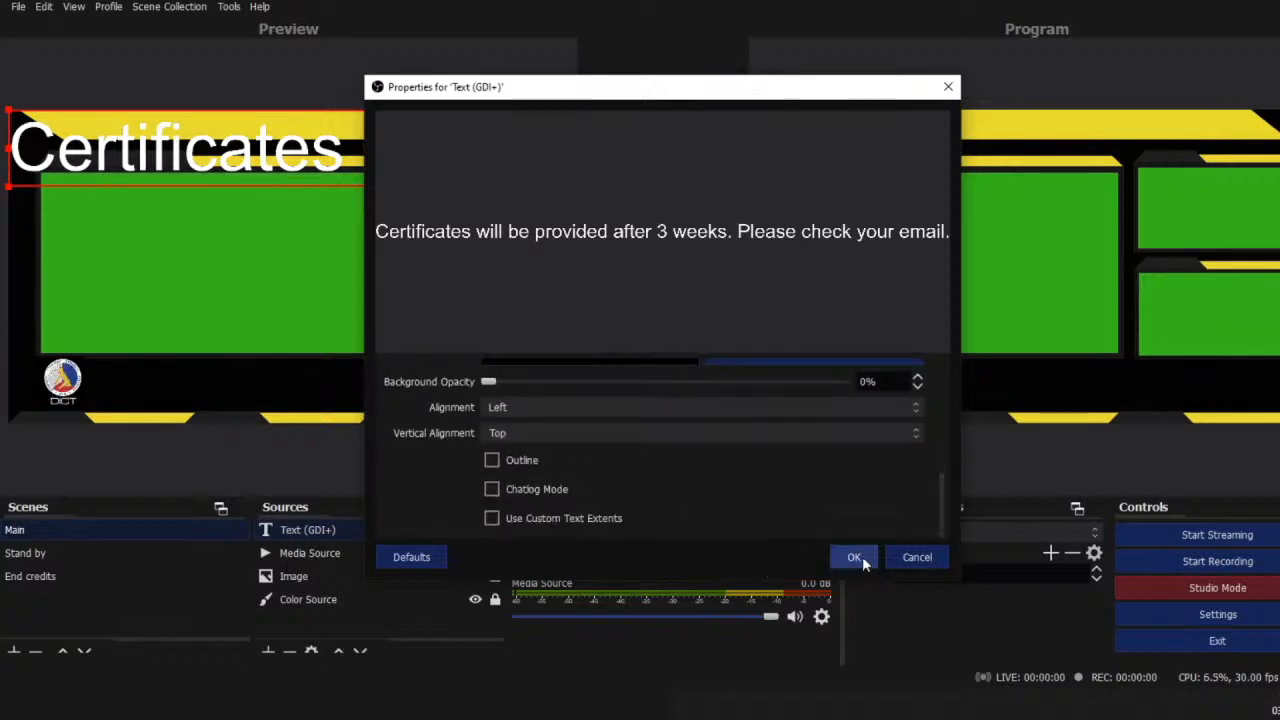
pyautogui.scroll(4, 809, 525)
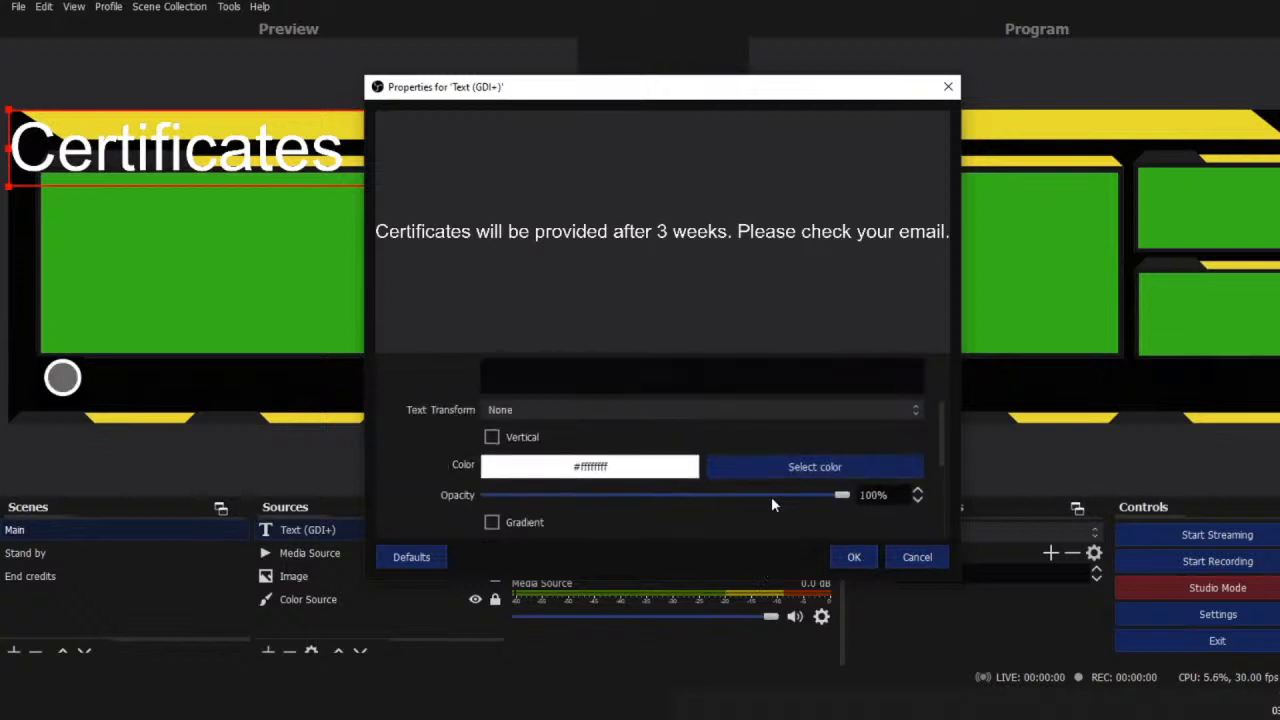
pyautogui.scroll(2, 771, 496)
pyautogui.scroll(1, 771, 496)
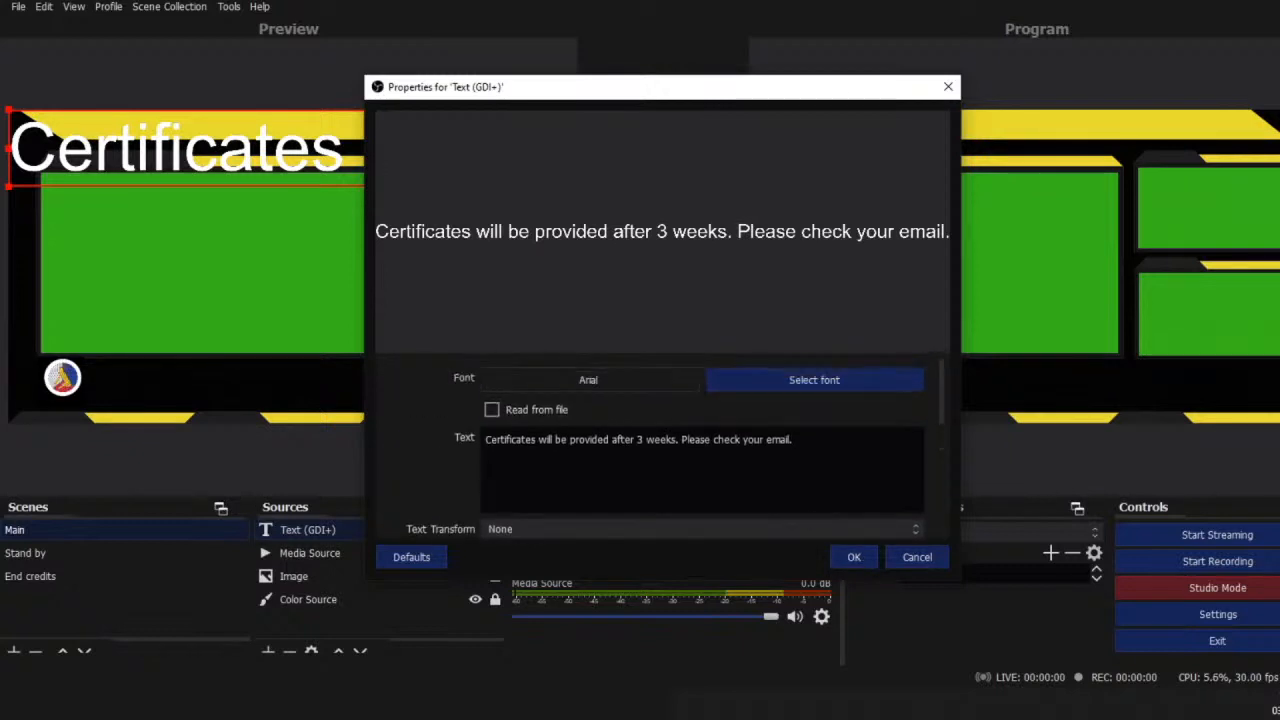
# Accept the text properties and shrink the text so it starts beside the round logo in the black strip below the large green frame.
pyautogui.click(853, 557)
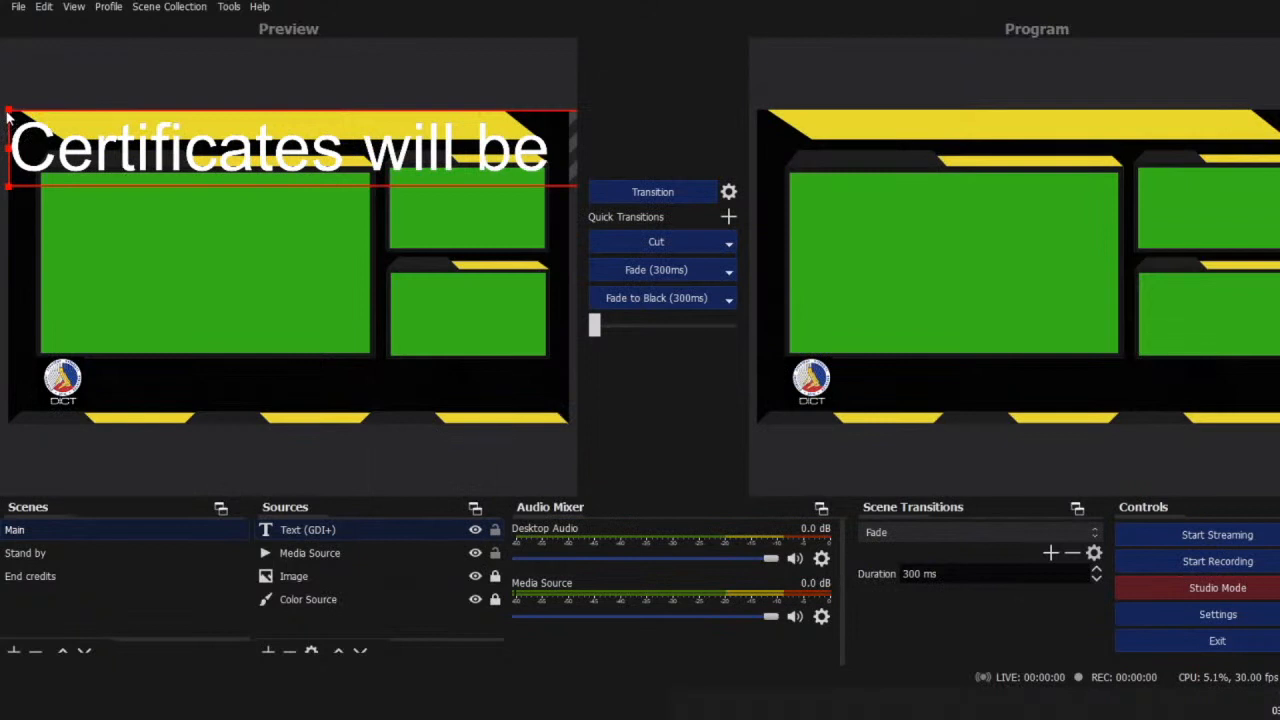
pyautogui.moveTo(8, 117); pyautogui.dragTo(100, 380)
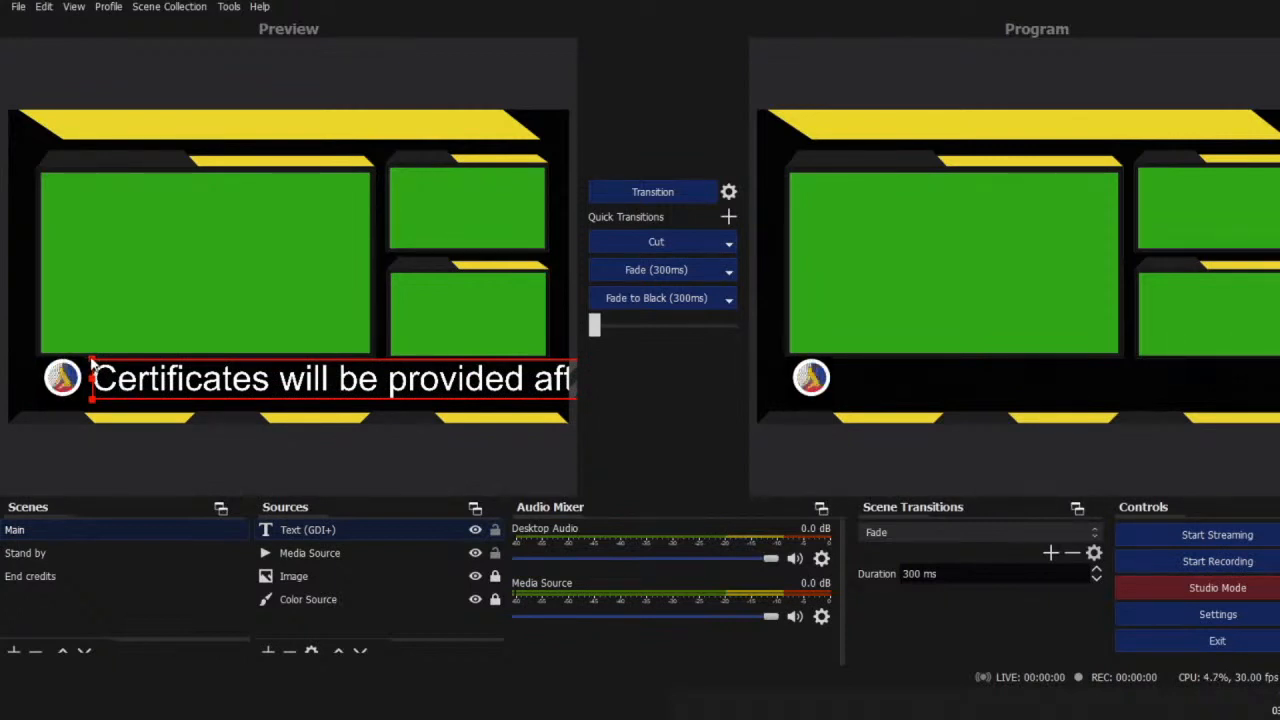
pyautogui.moveTo(91, 362); pyautogui.dragTo(127, 390)
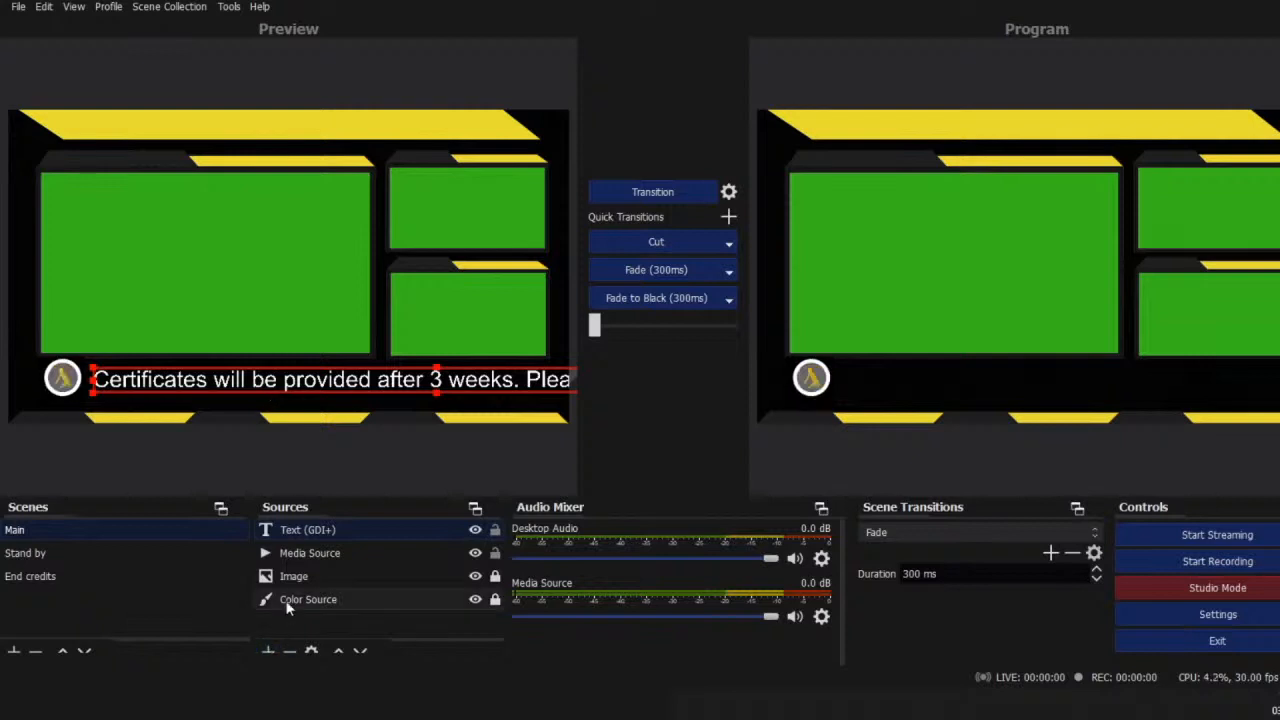
# Add a Scroll effect filter with the default name to the certificates text source.
pyautogui.rightClick(282, 388)
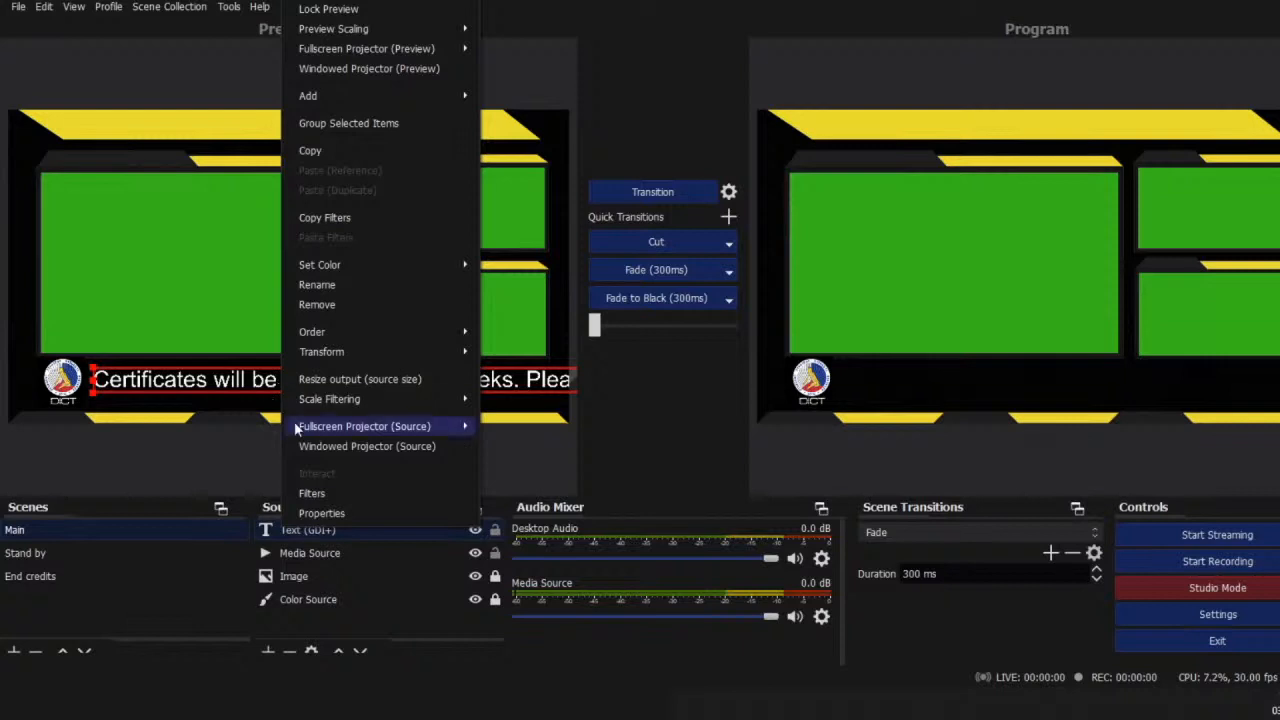
pyautogui.click(310, 497)
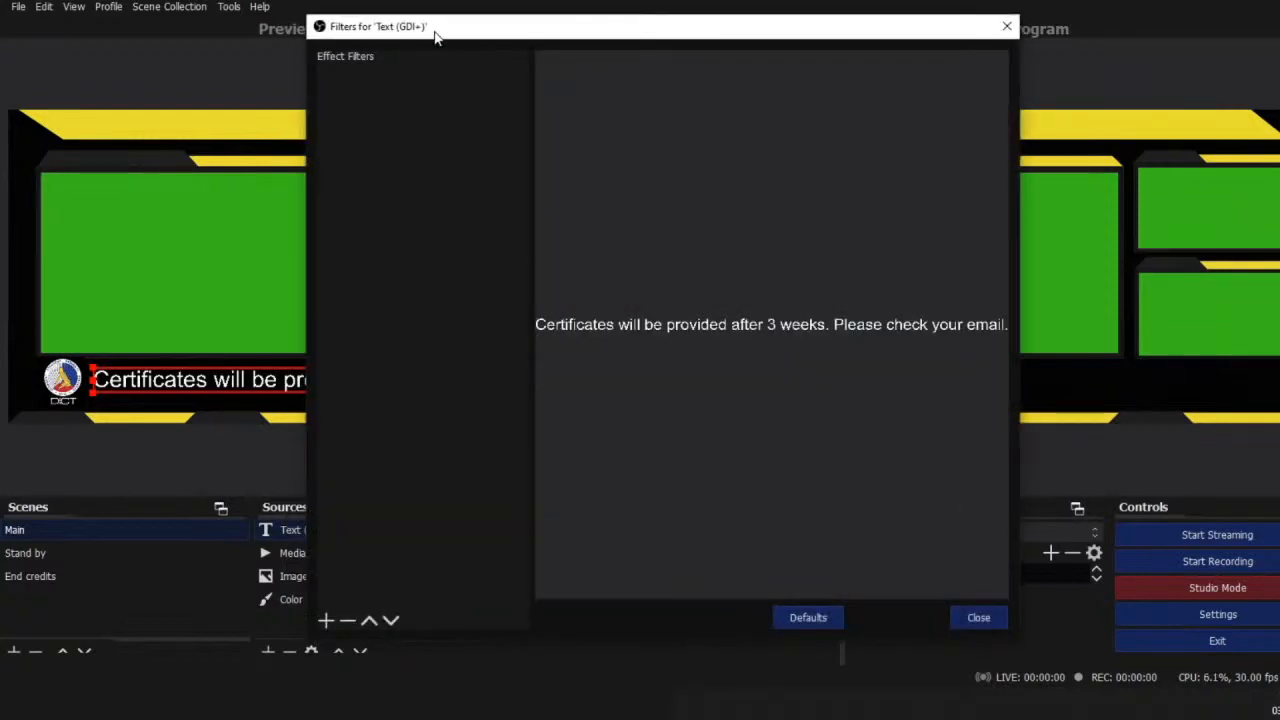
pyautogui.moveTo(433, 27); pyautogui.dragTo(530, 19)
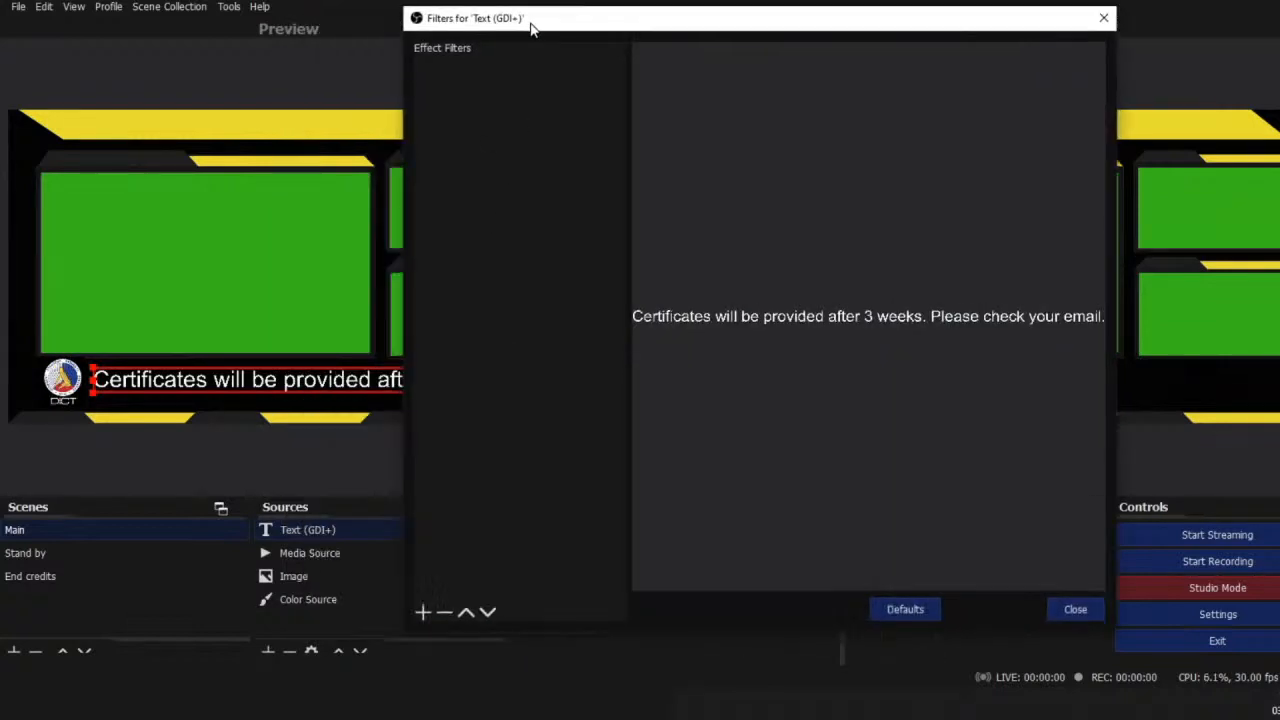
pyautogui.click(422, 612)
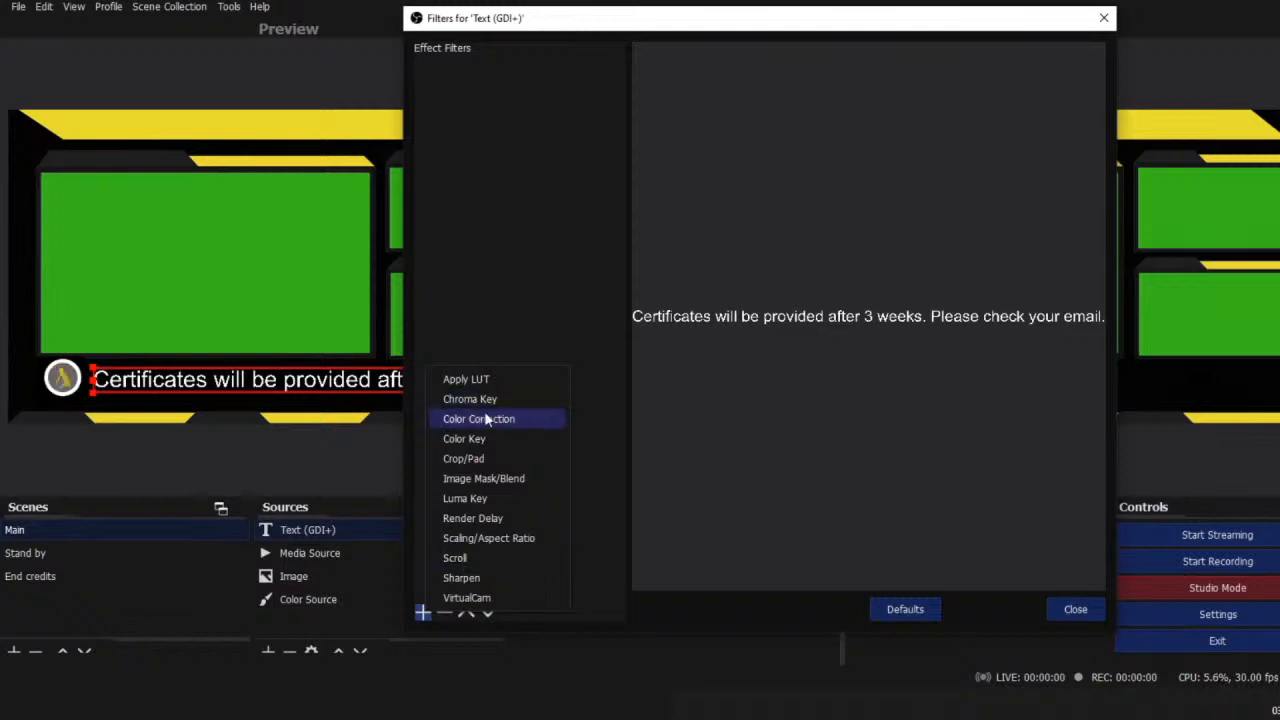
pyautogui.click(470, 557)
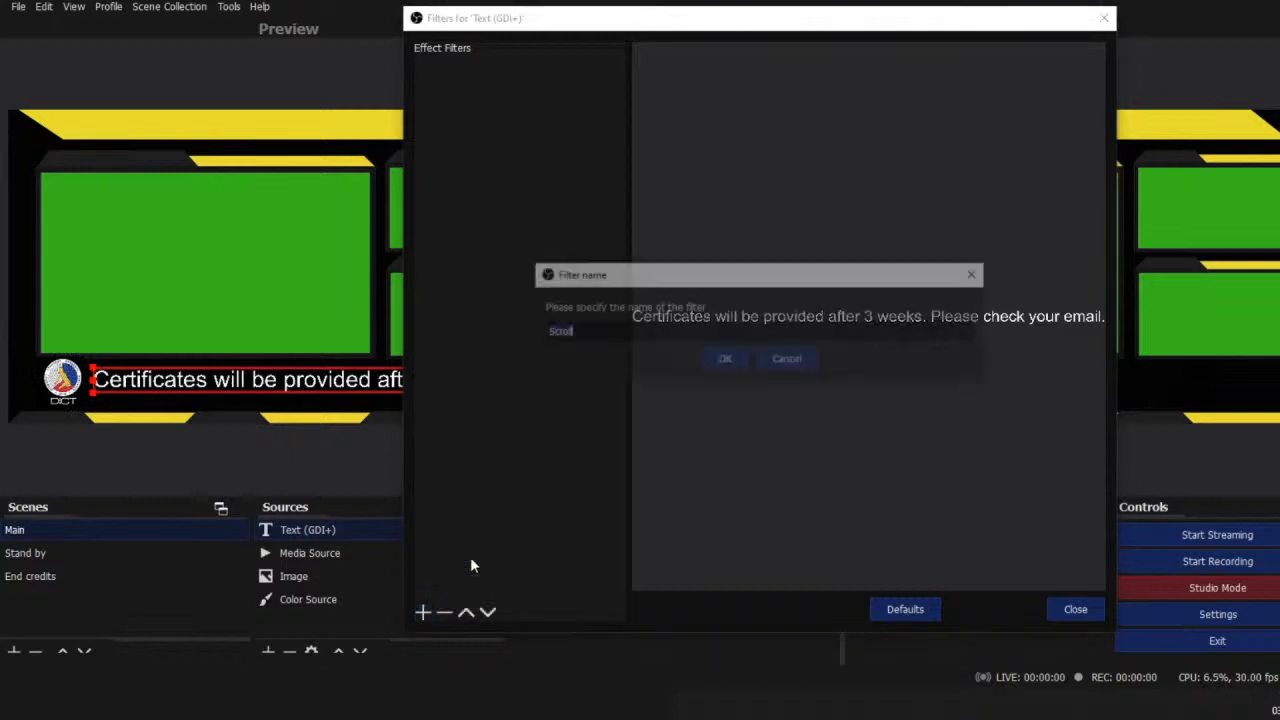
pyautogui.click(726, 360)
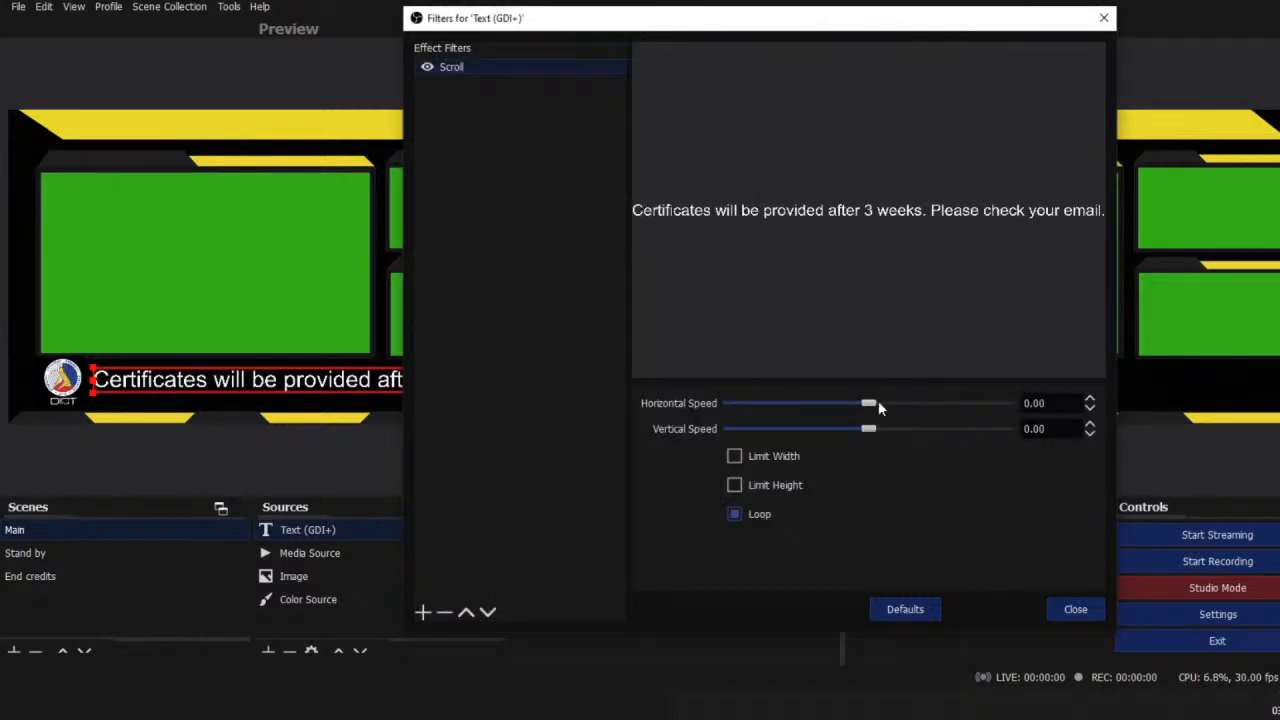
# Set the Scroll filter's horizontal speed to 395, keeping the vertical speed at 0, and move the filter window clear of the preview.
pyautogui.moveTo(872, 403); pyautogui.dragTo(903, 403)
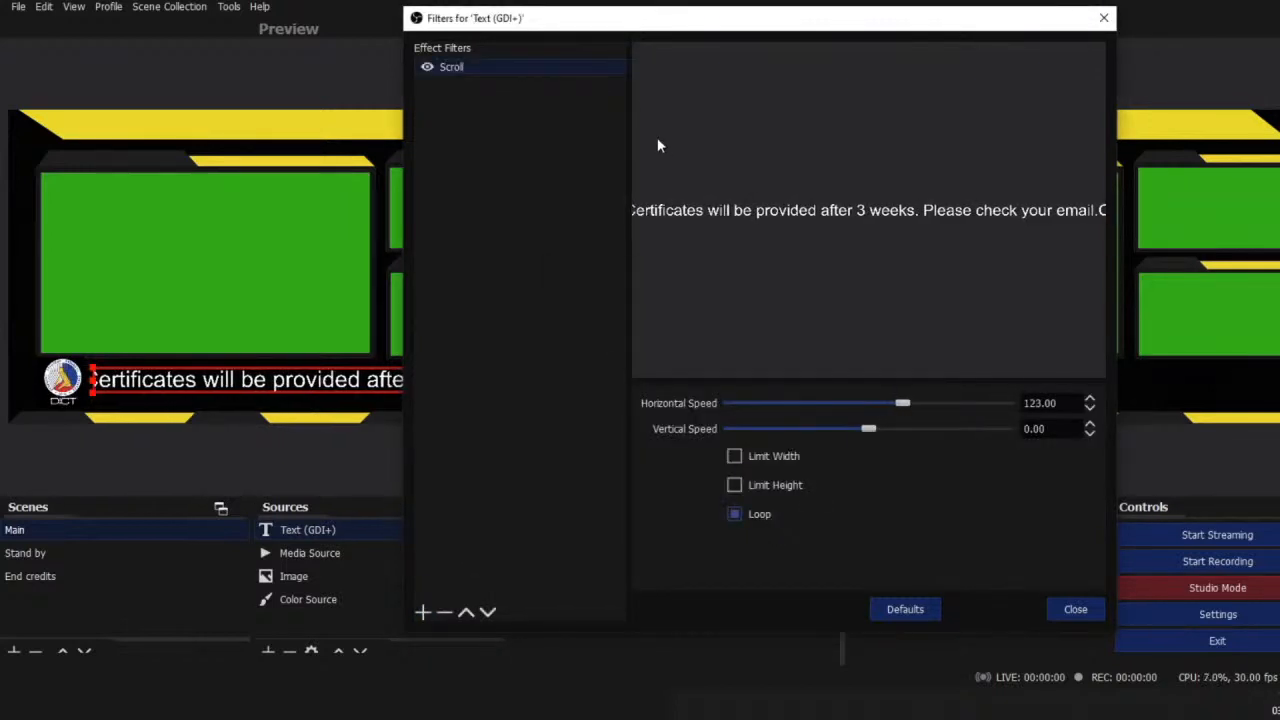
pyautogui.moveTo(612, 20); pyautogui.dragTo(716, 22)
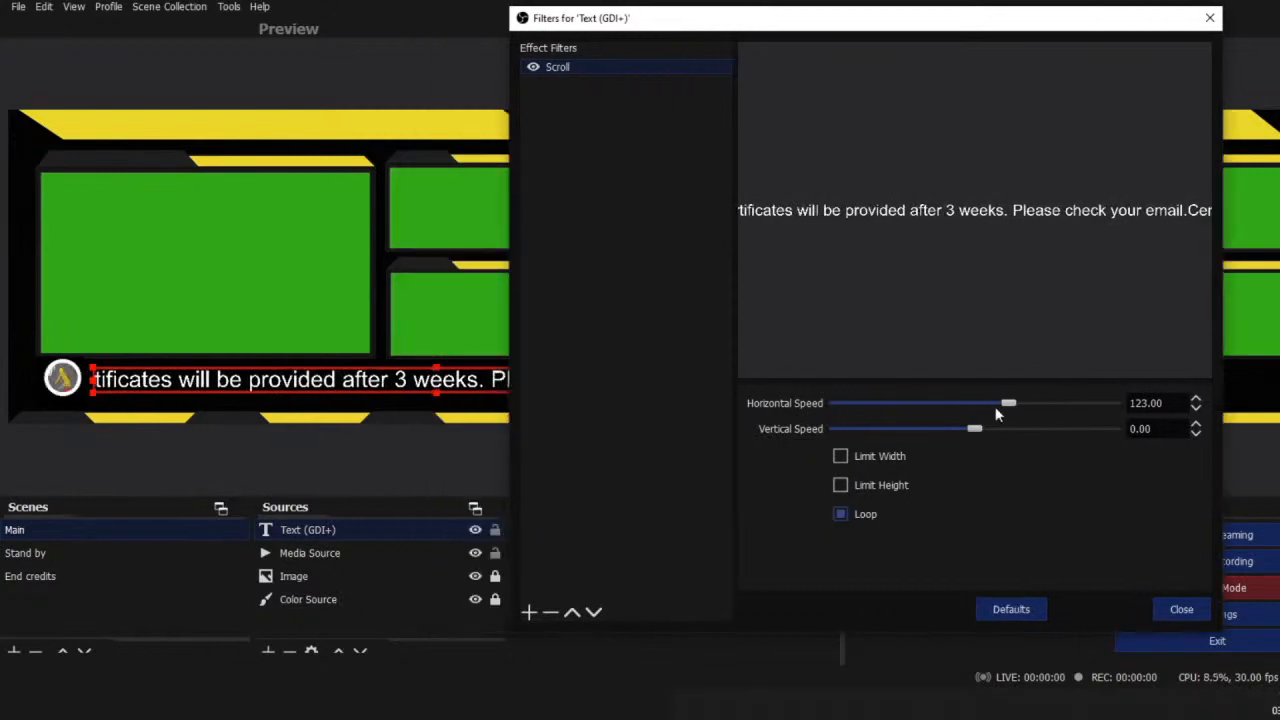
pyautogui.moveTo(1008, 408); pyautogui.dragTo(1086, 406)
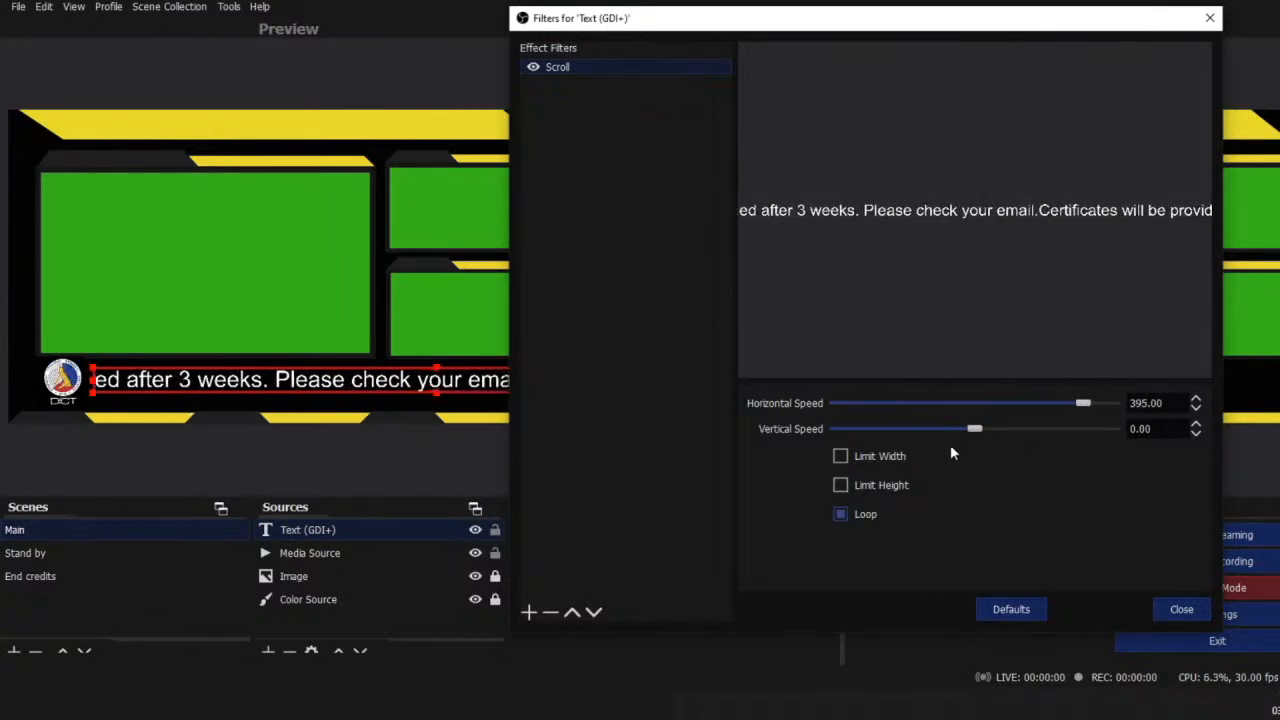
pyautogui.moveTo(979, 431)
pyautogui.mouseDown()
pyautogui.moveTo(1019, 433)
pyautogui.moveTo(951, 430)
pyautogui.moveTo(976, 429)
pyautogui.mouseUp()
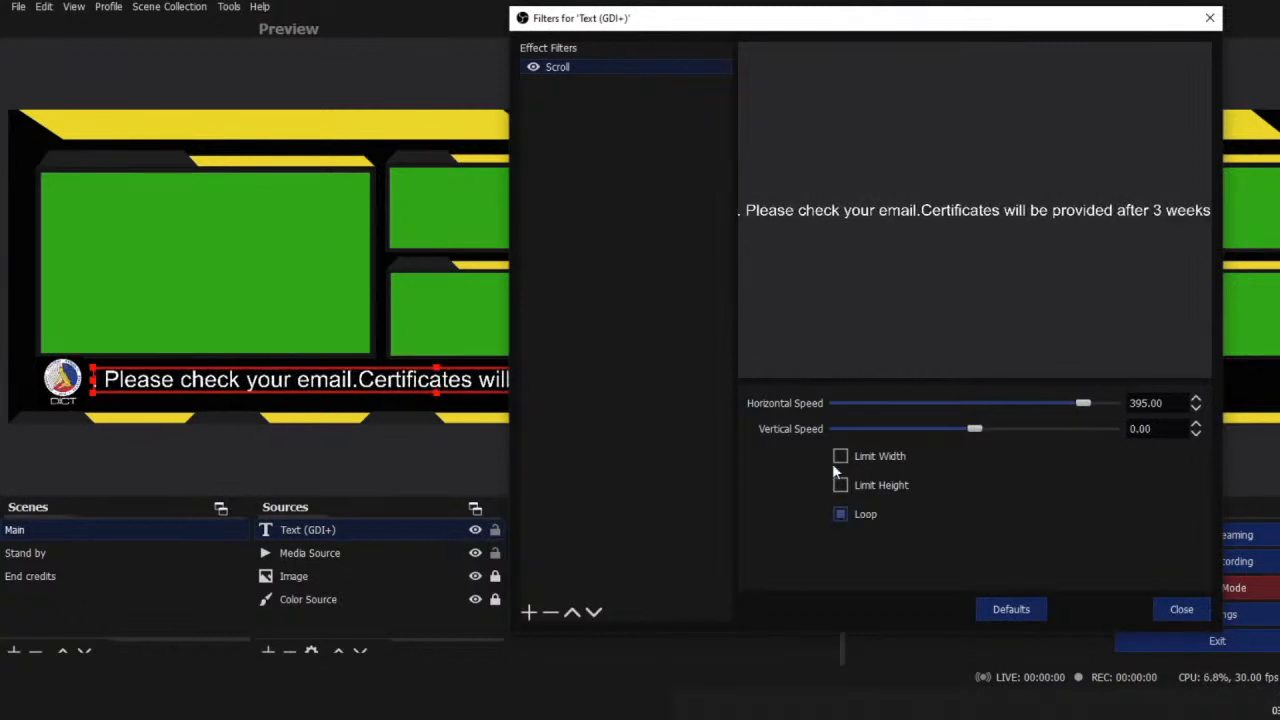
pyautogui.moveTo(806, 18); pyautogui.dragTo(839, 40)
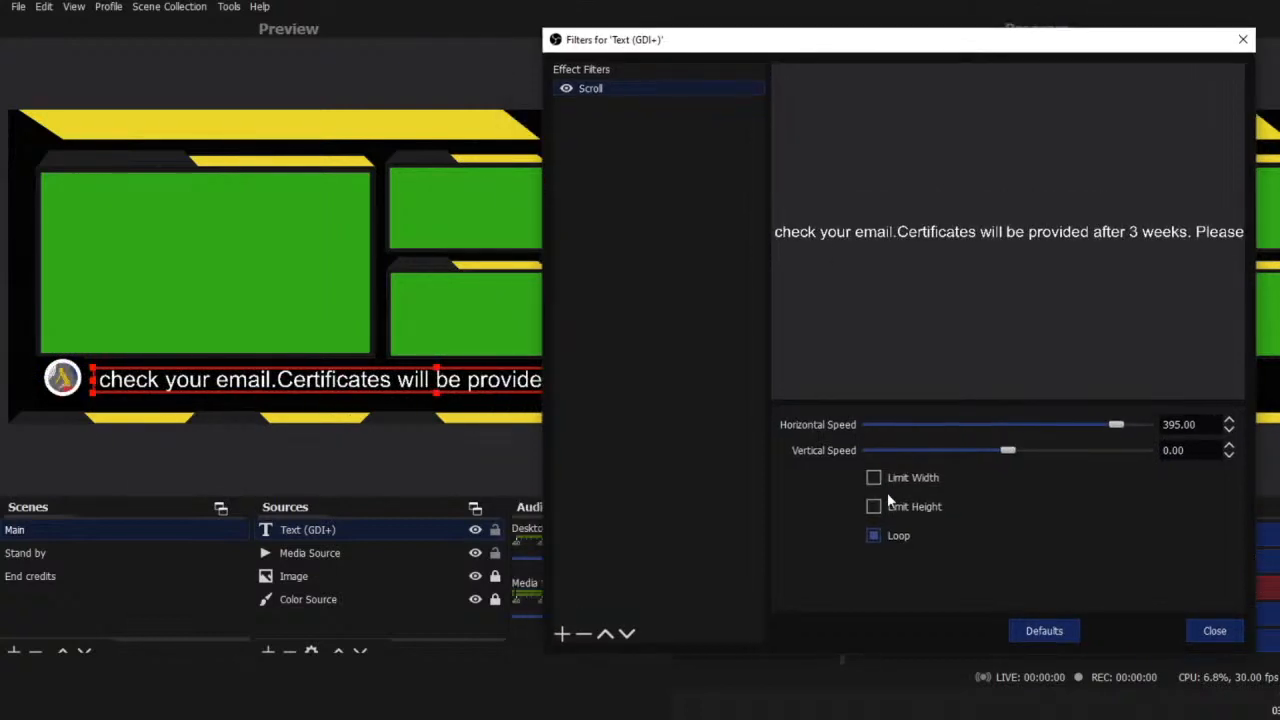
# Leave the Scroll filter settings and check how the certificates text scrolls in the preview.
pyautogui.click(1212, 632)
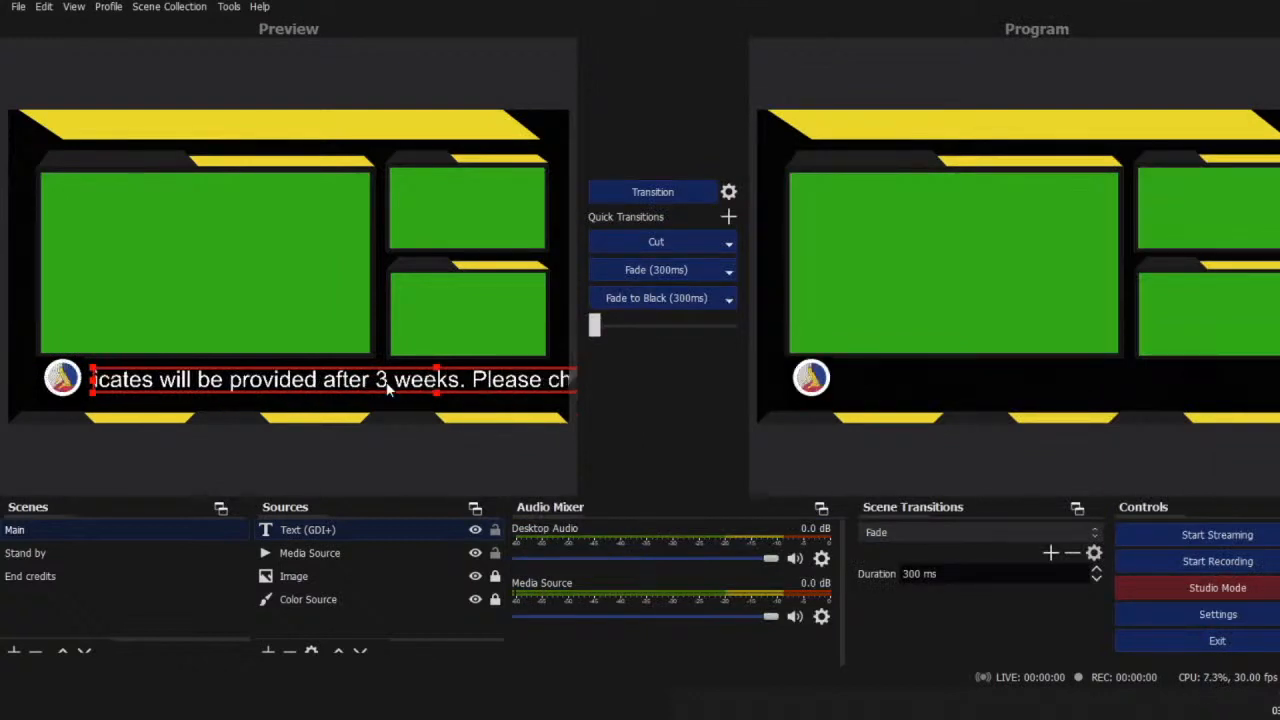
pyautogui.rightClick(516, 389)
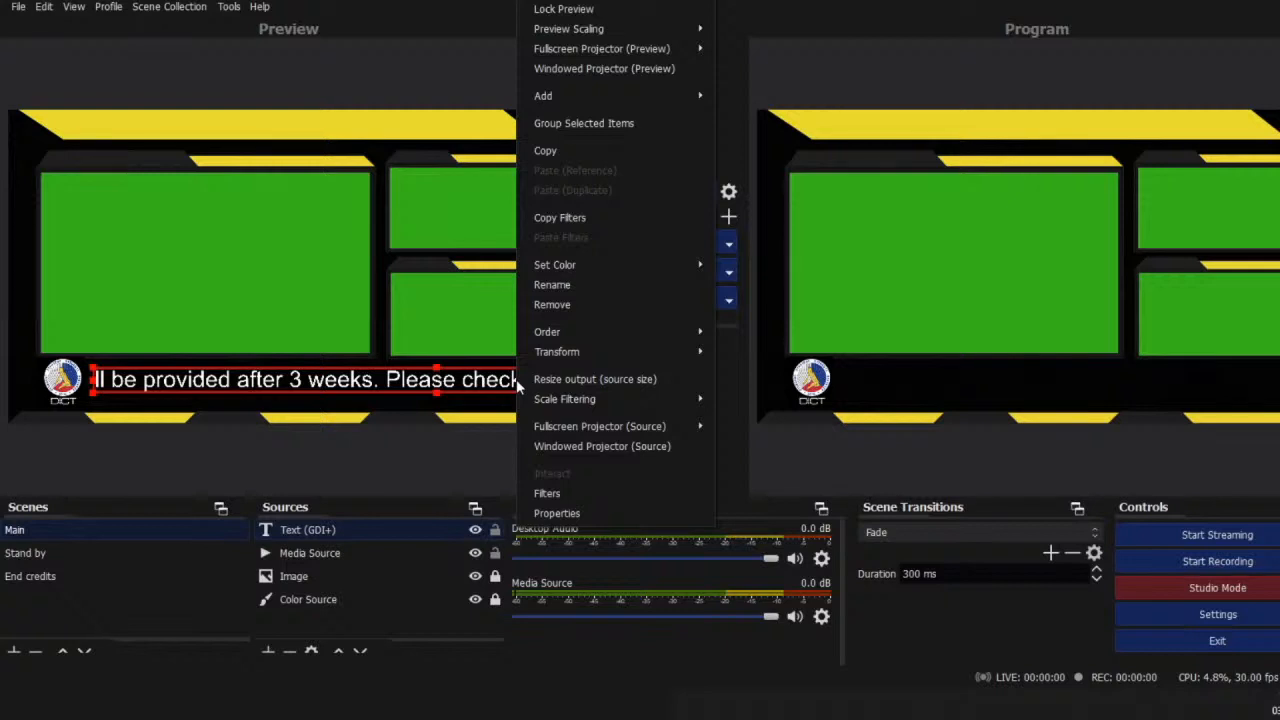
pyautogui.click(547, 493)
pyautogui.click(978, 617)
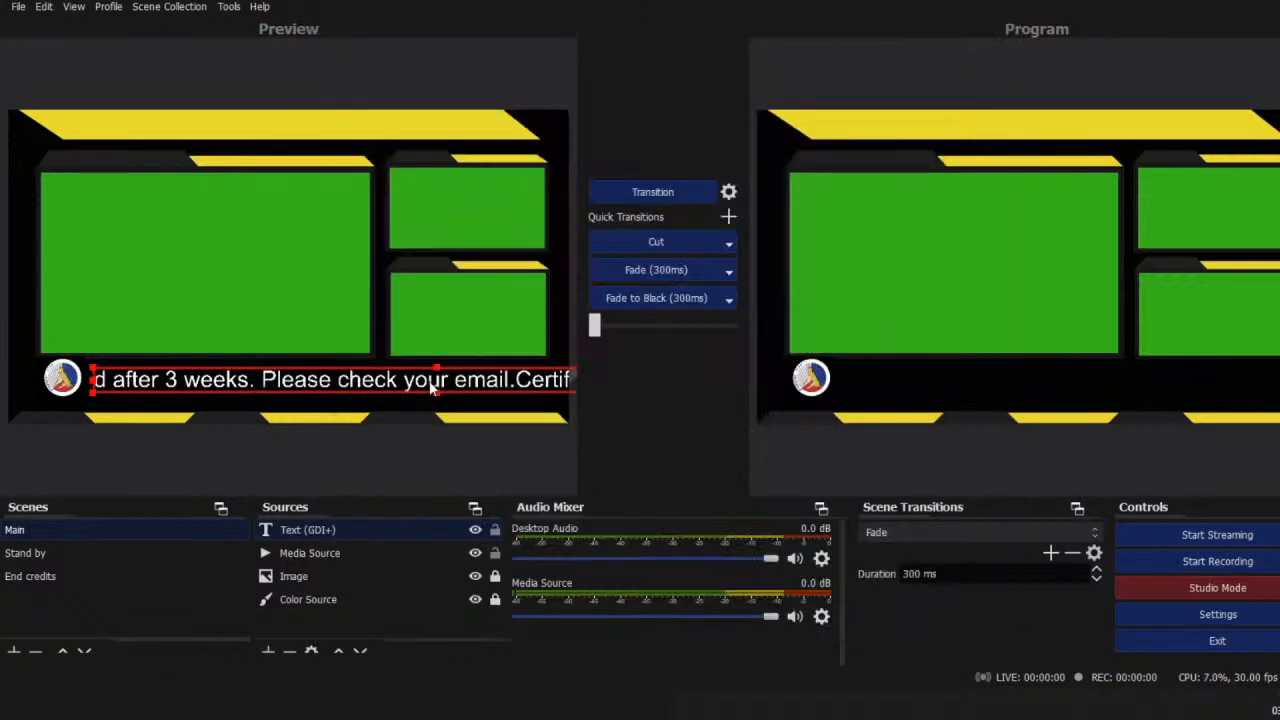
# Turn on Limit Width in the certificates text's Scroll filter and raise the width to 107.
pyautogui.rightClick(431, 388)
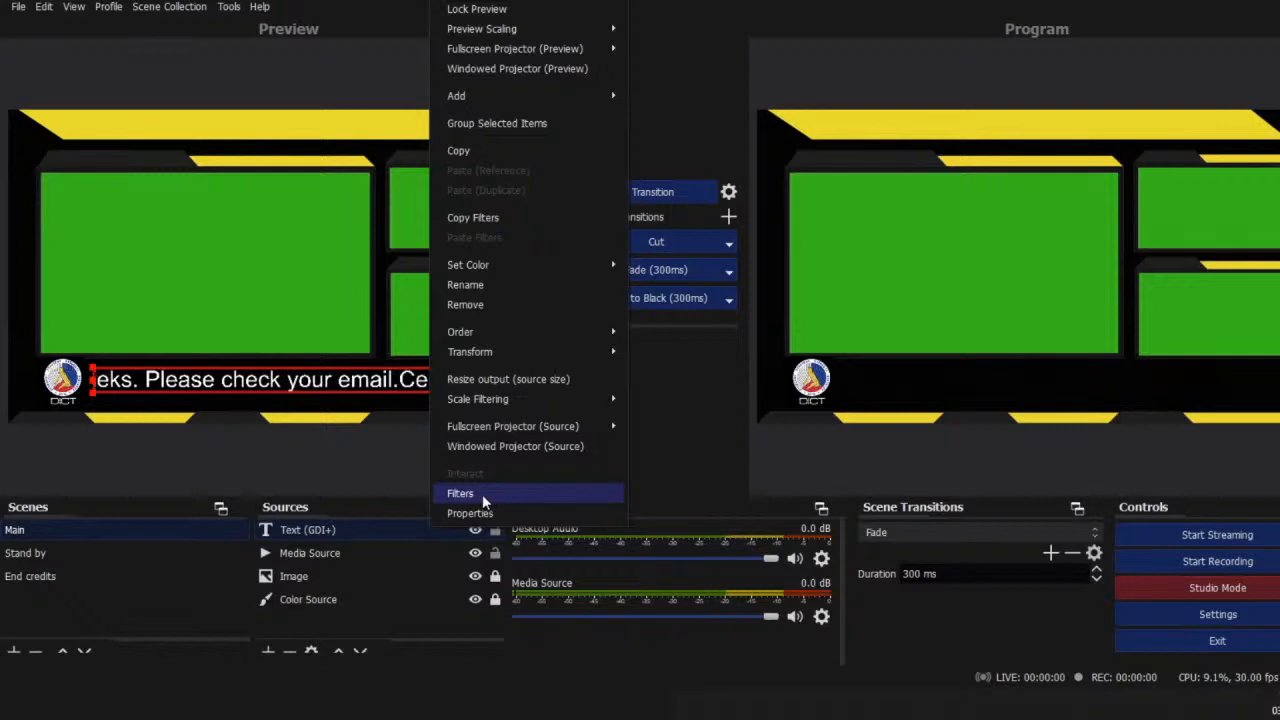
pyautogui.click(482, 494)
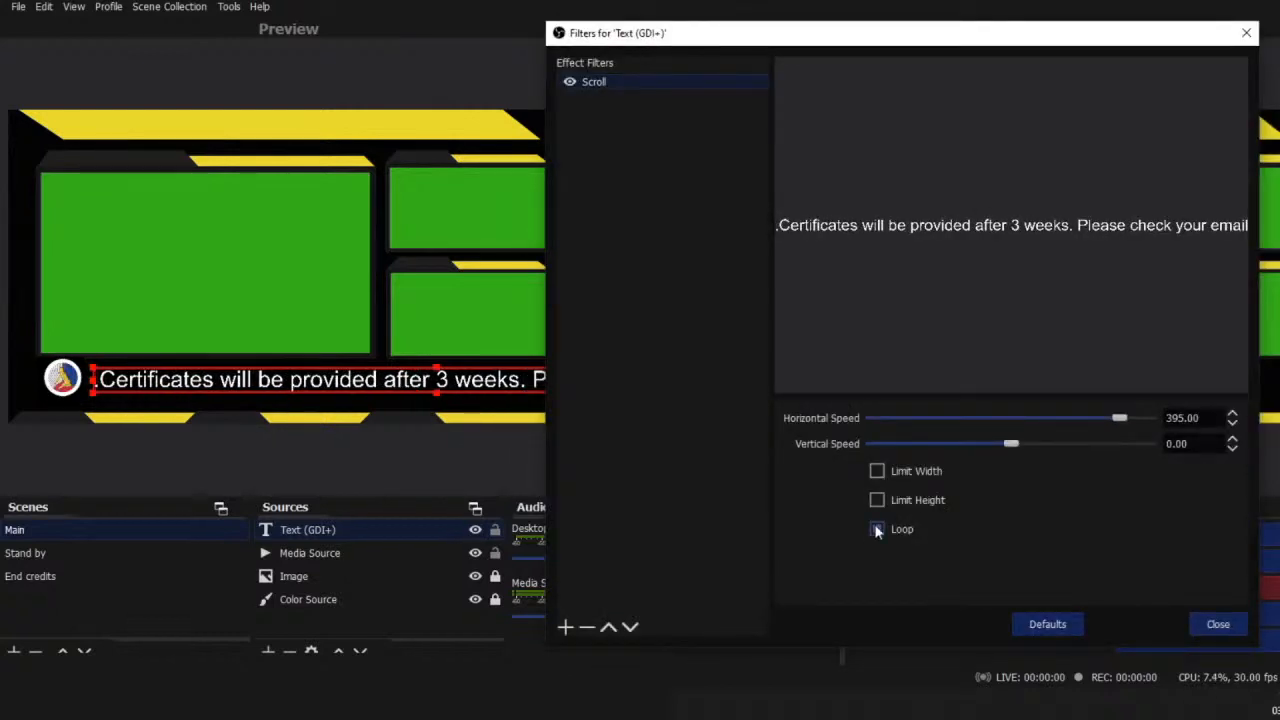
pyautogui.click(877, 471)
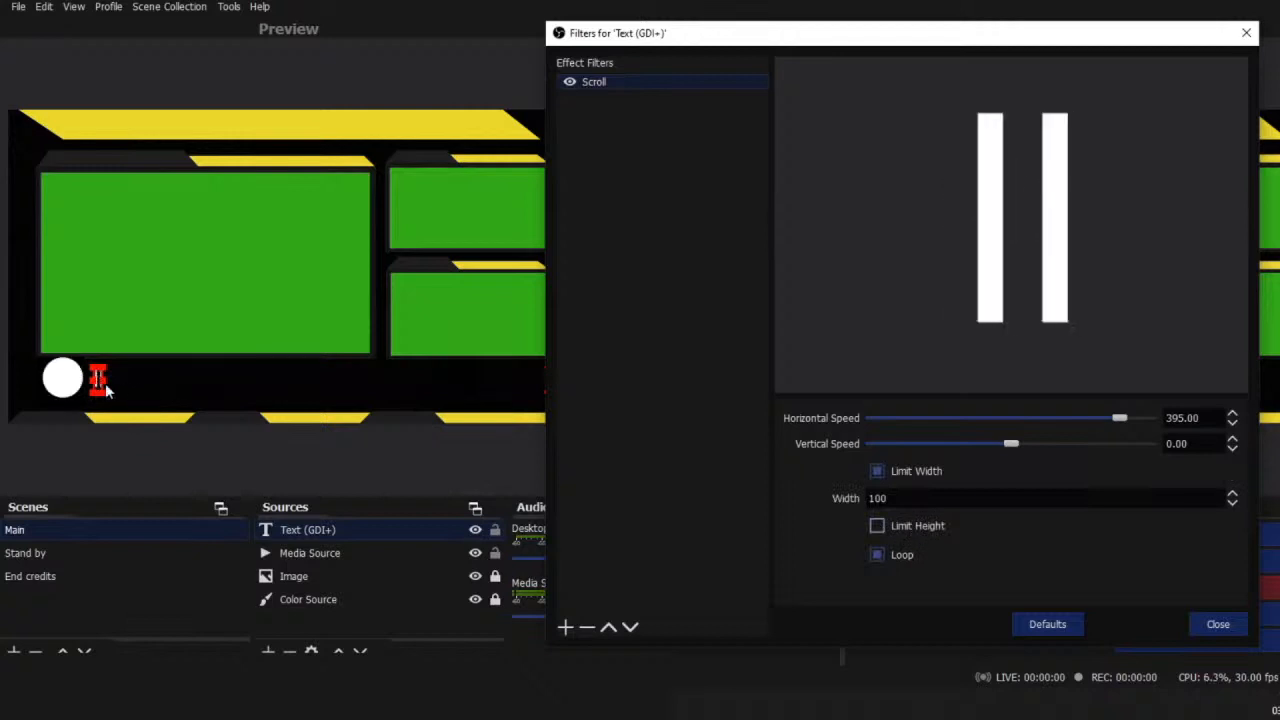
pyautogui.click(1232, 494)
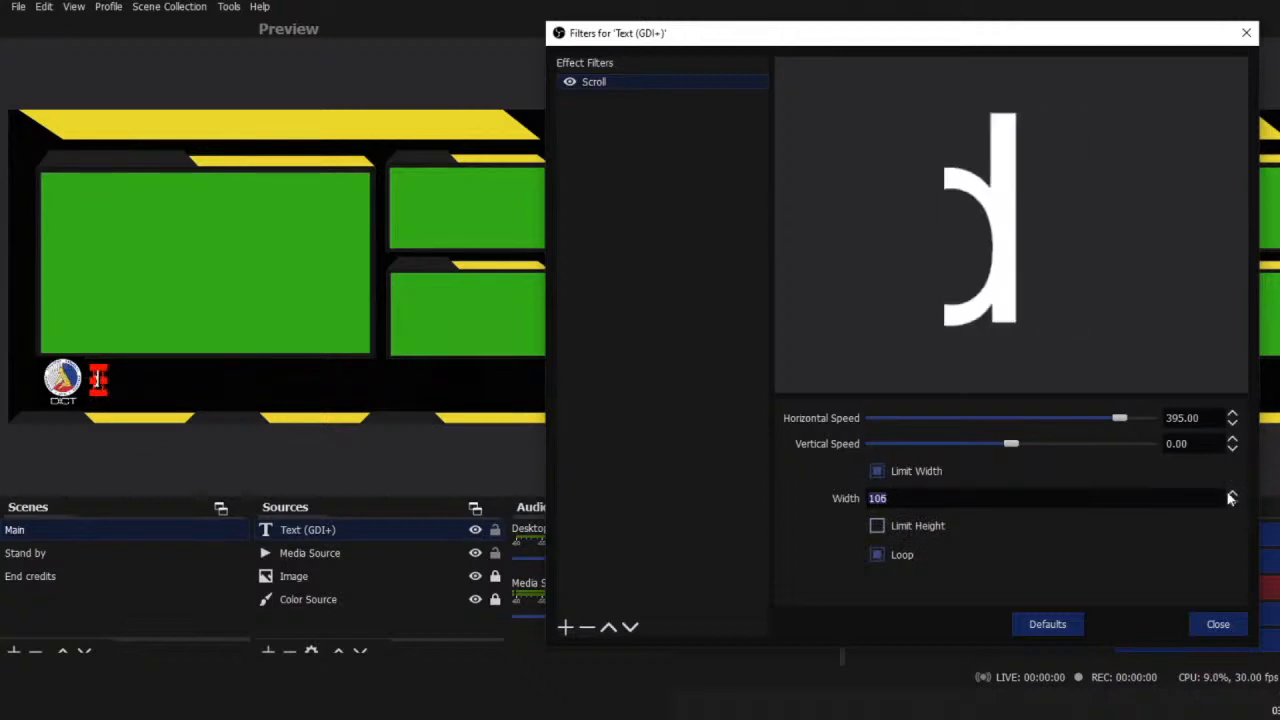
pyautogui.press('Escape')
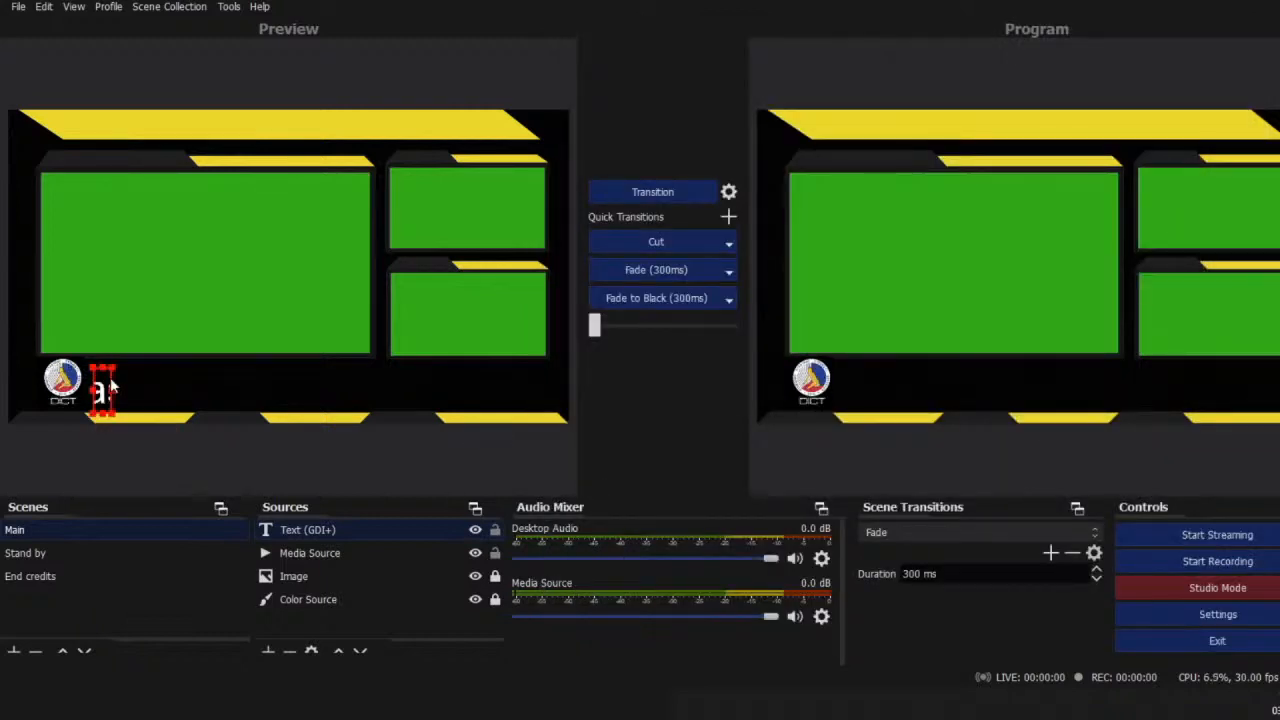
# Try limit widths of 800, 1200, 2000 and 3000 in the text's Scroll filter, keeping Loop on.
pyautogui.rightClick(108, 386)
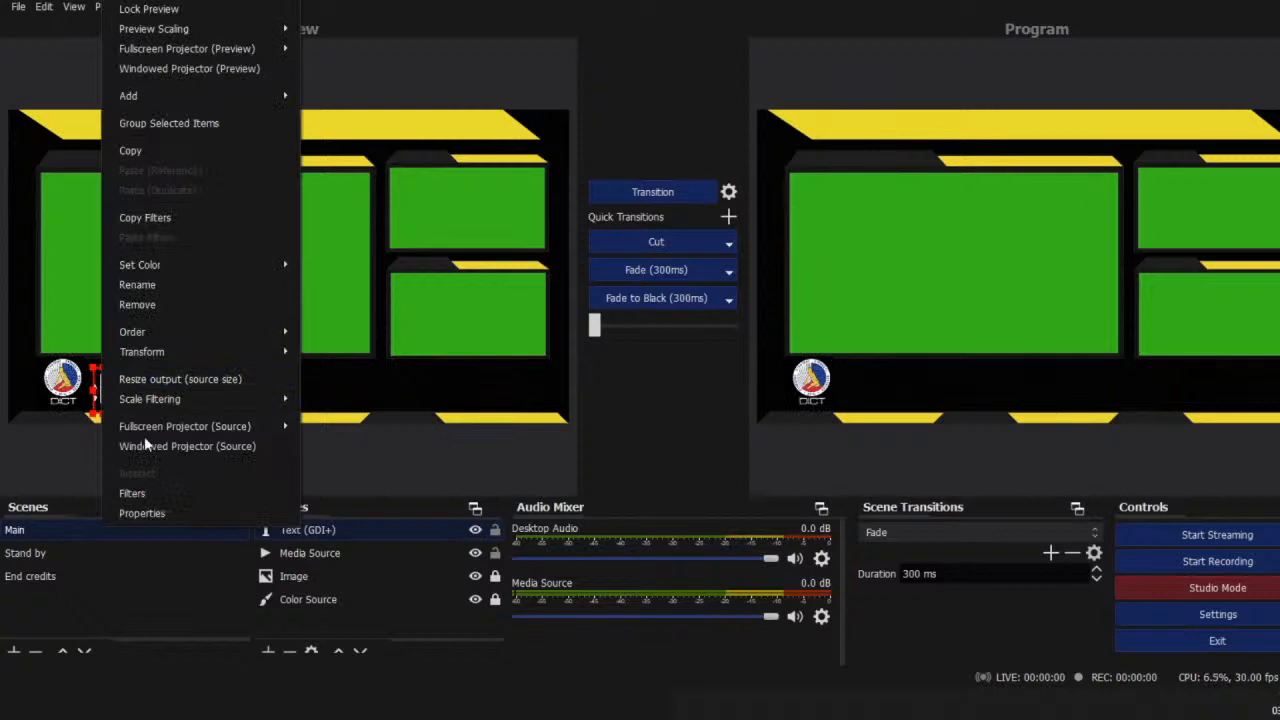
pyautogui.click(132, 493)
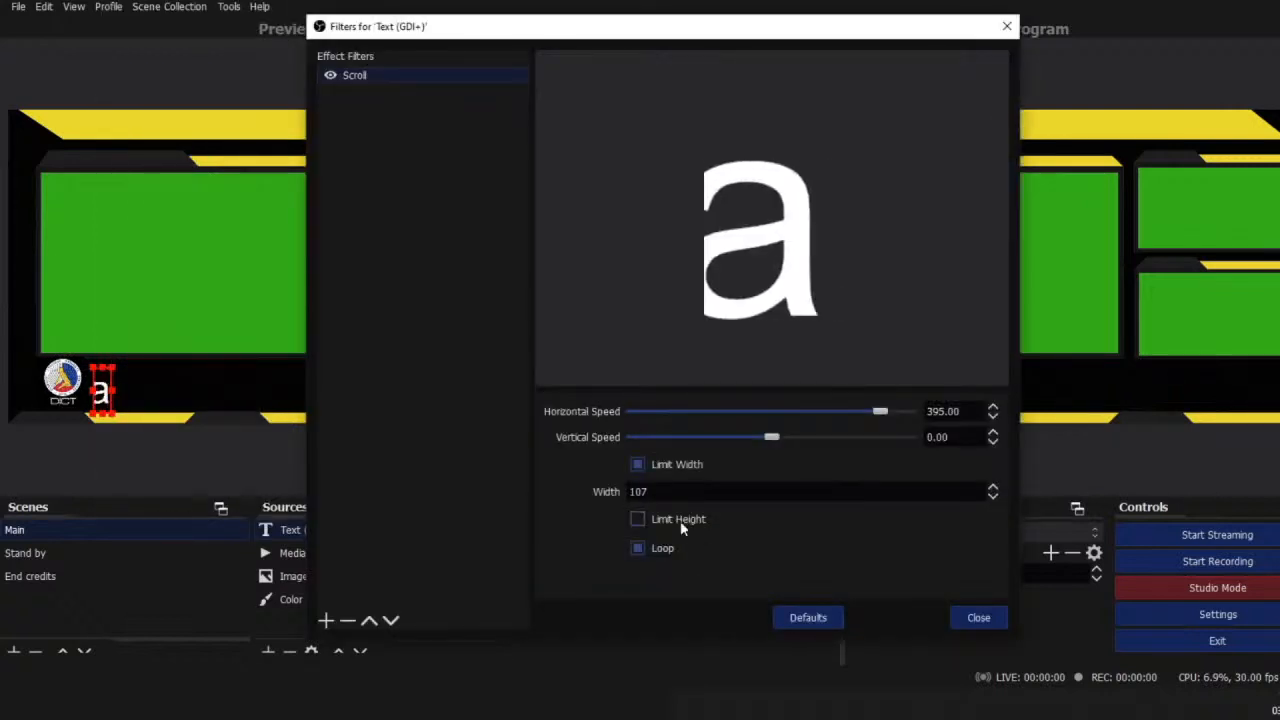
pyautogui.scroll(4, 680, 492)
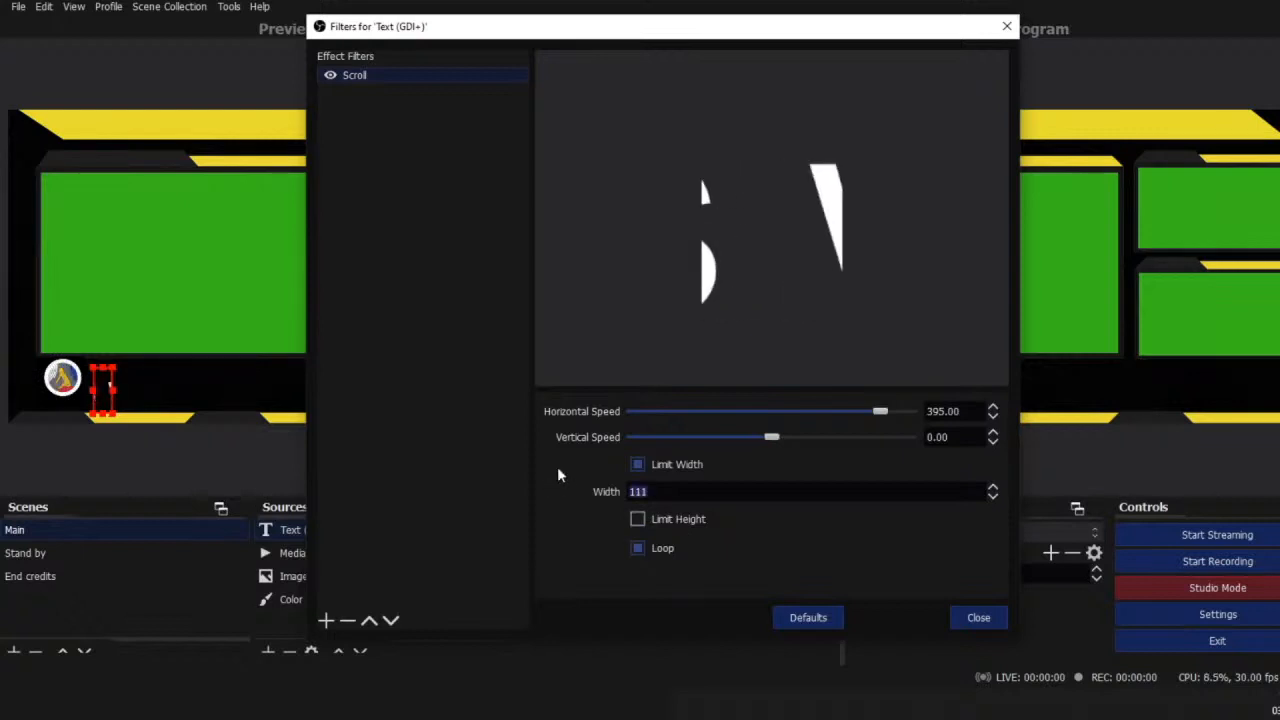
pyautogui.write('800')
pyautogui.moveTo(679, 486); pyautogui.dragTo(610, 485)
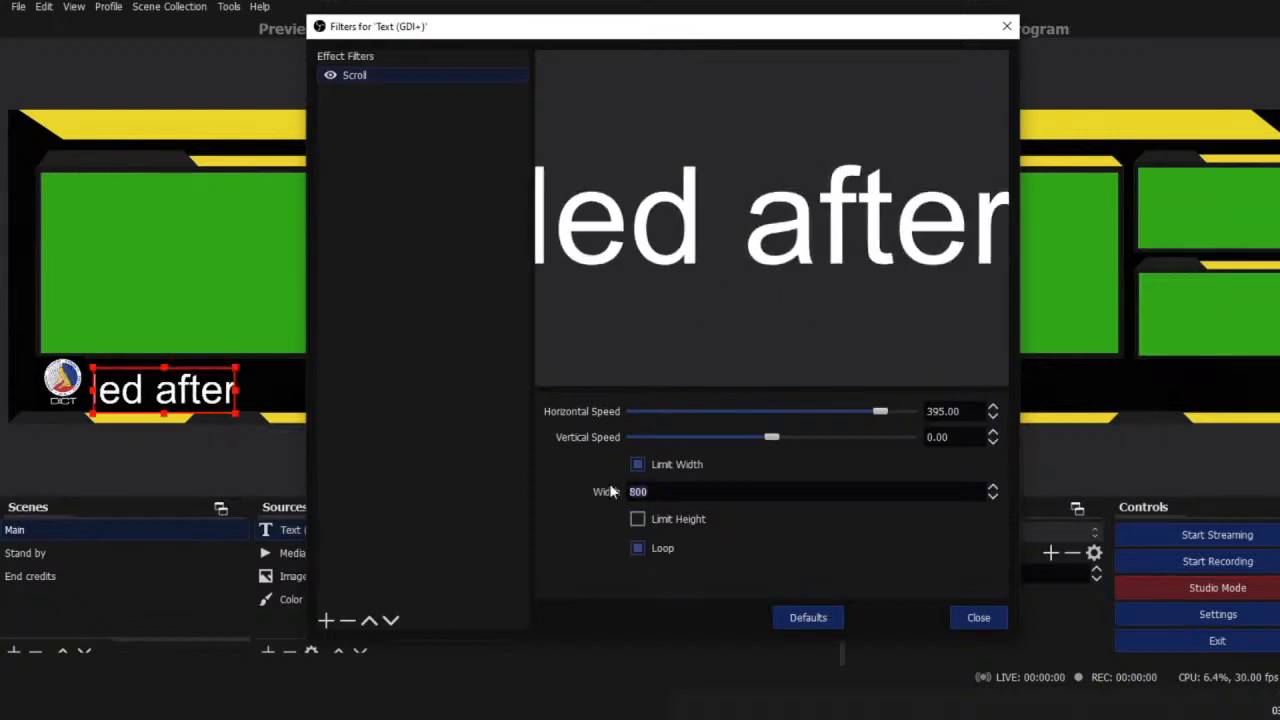
pyautogui.write('1200')
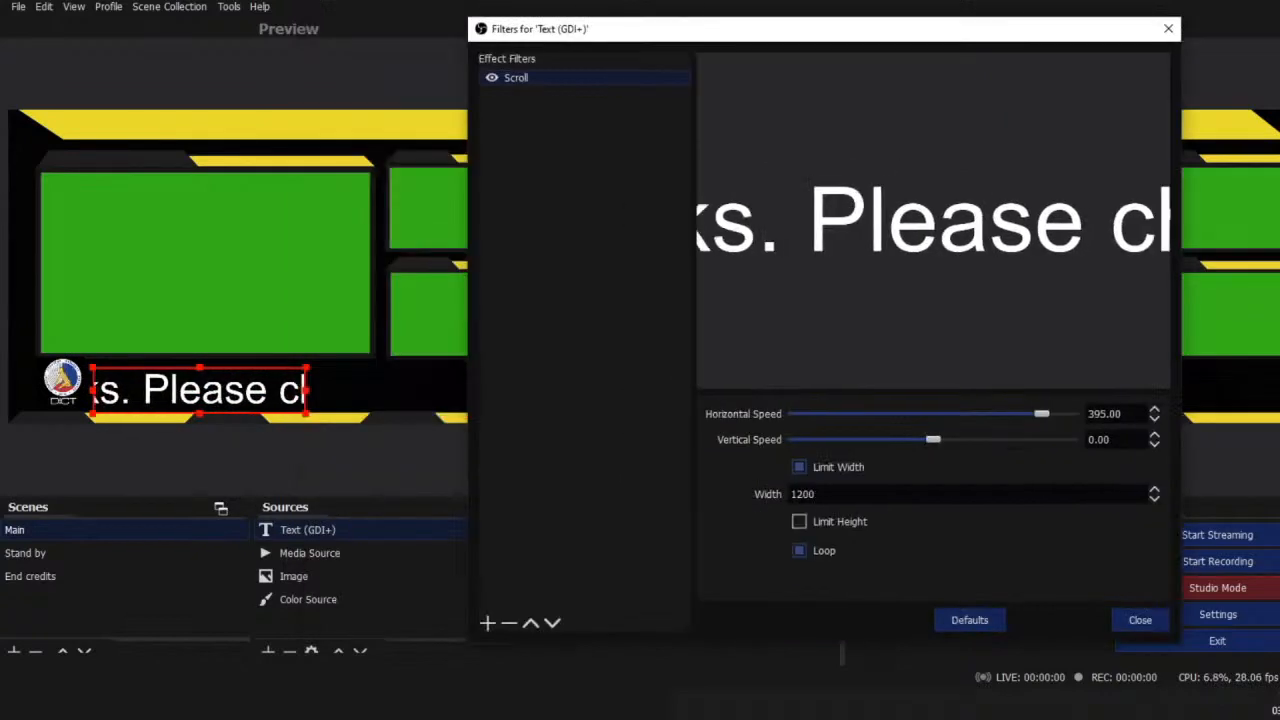
pyautogui.moveTo(820, 494); pyautogui.dragTo(748, 491)
pyautogui.write('2')
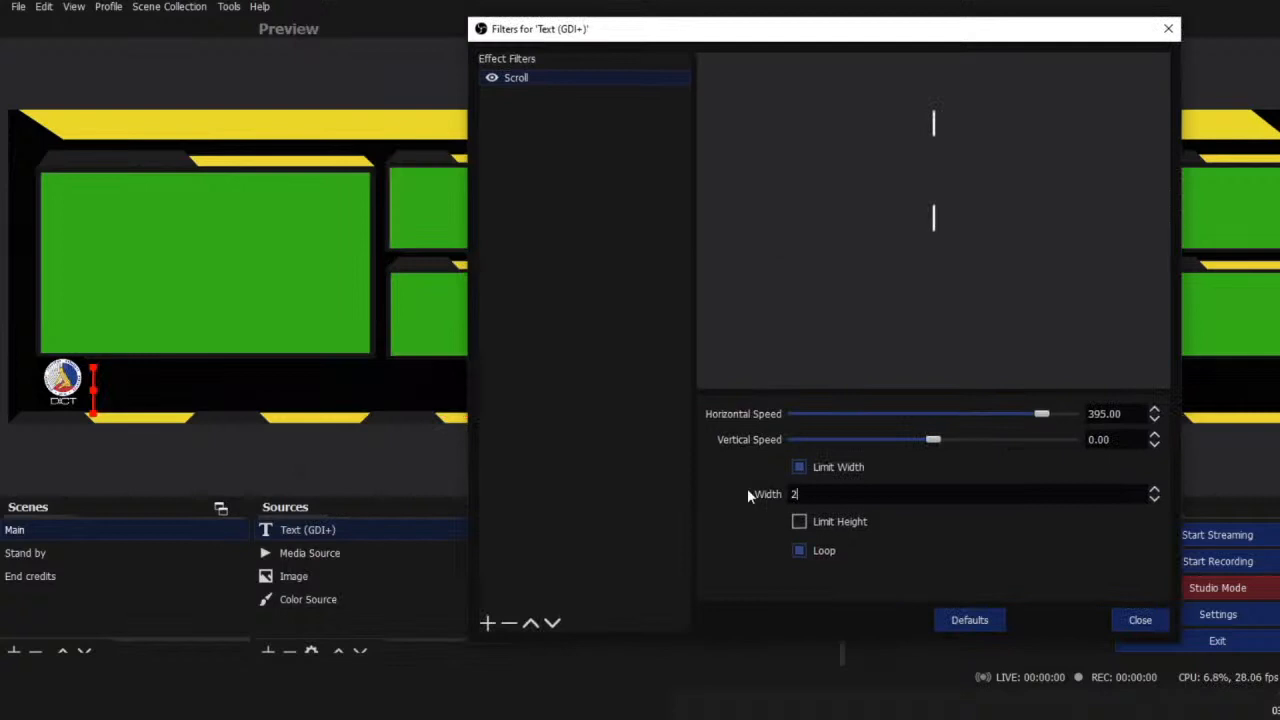
pyautogui.write('000')
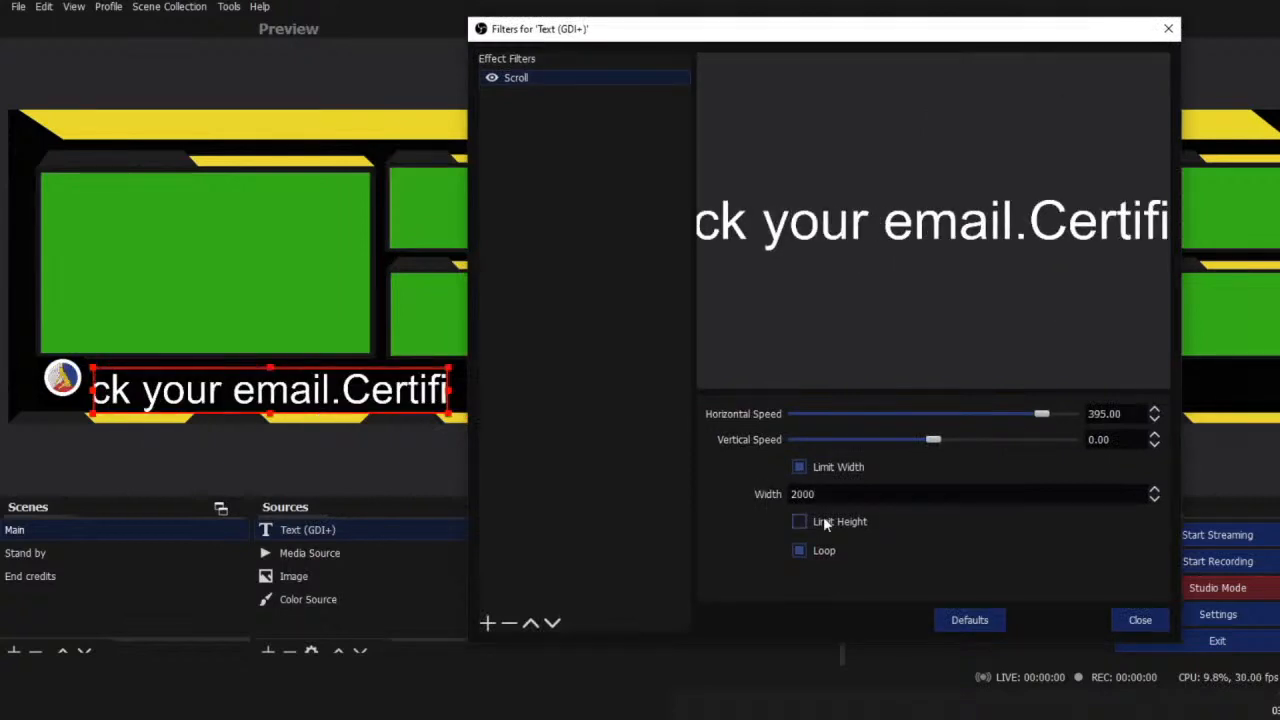
pyautogui.moveTo(824, 494); pyautogui.dragTo(770, 490)
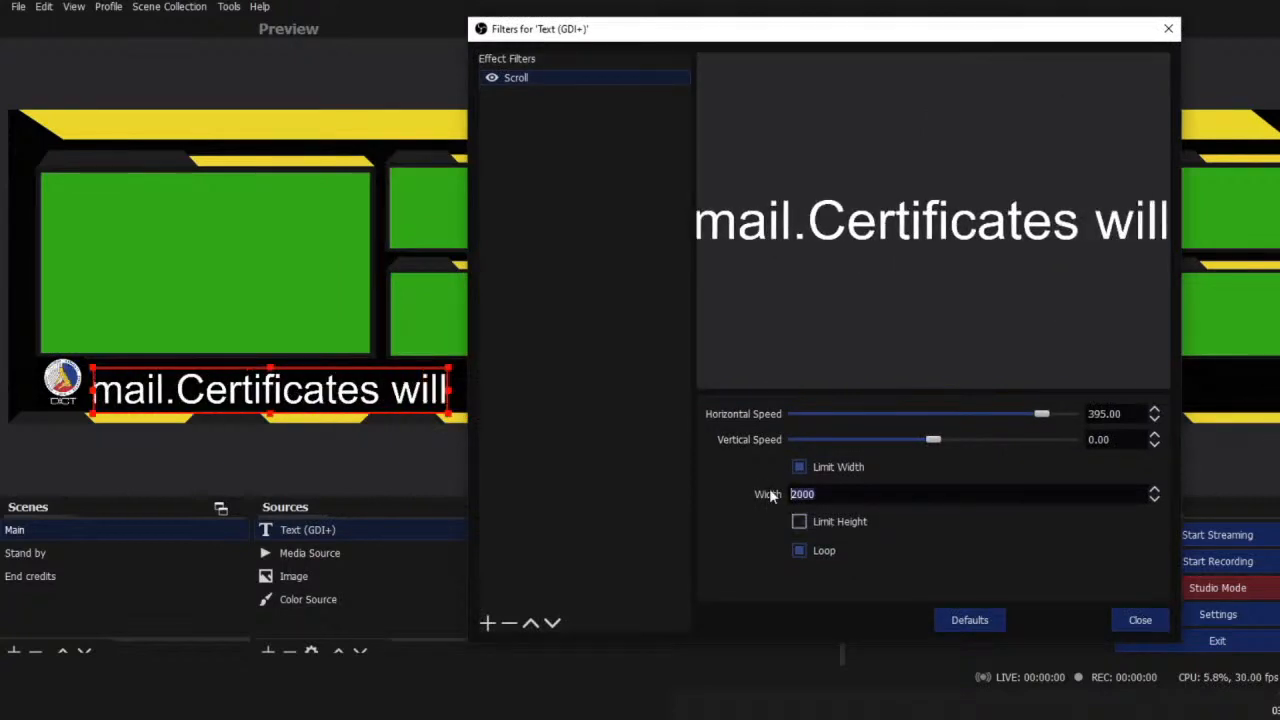
pyautogui.write('3000')
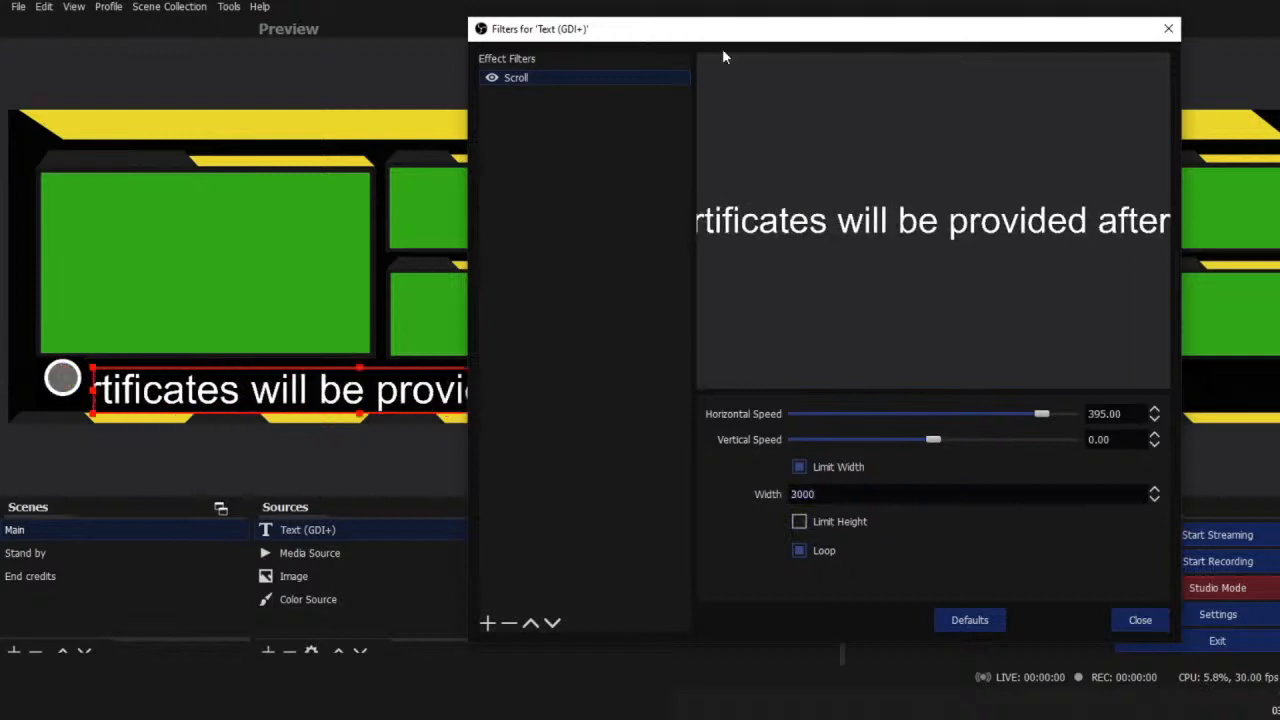
# Set the Scroll filter's limit width to 2500 and close the filter settings.
pyautogui.moveTo(722, 31); pyautogui.dragTo(729, 62)
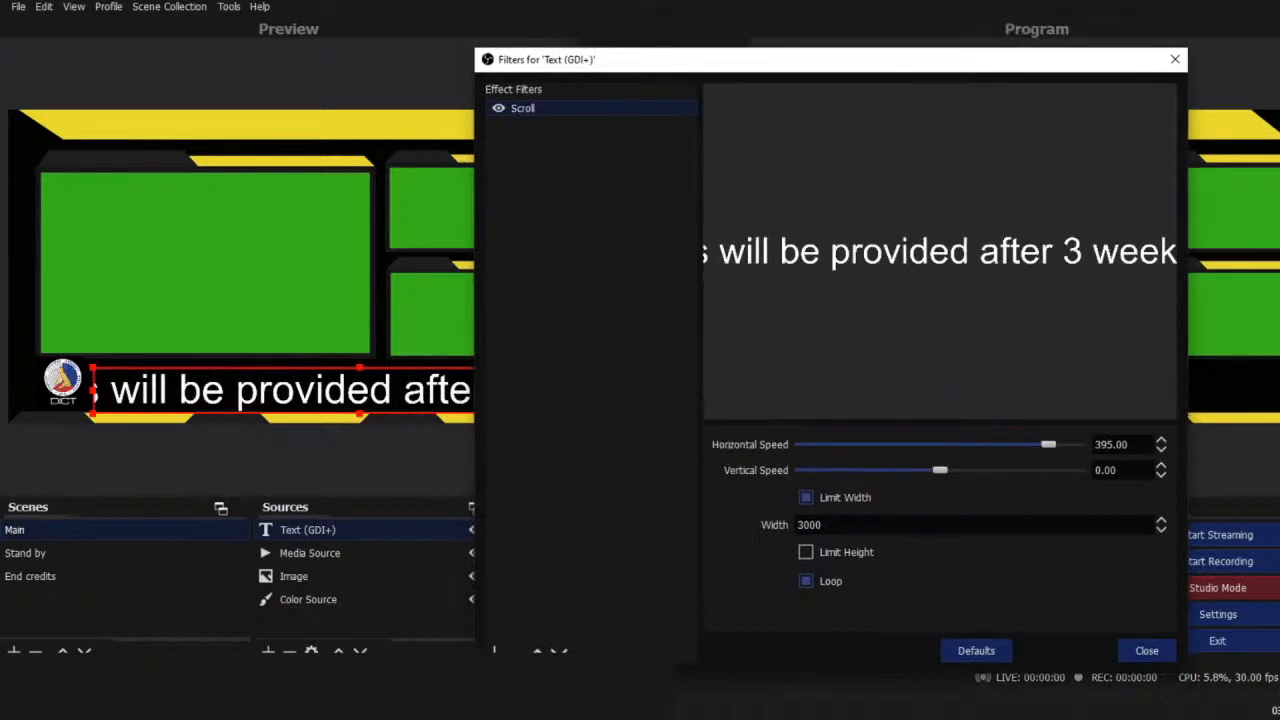
pyautogui.moveTo(829, 525); pyautogui.dragTo(748, 515)
pyautogui.write('2')
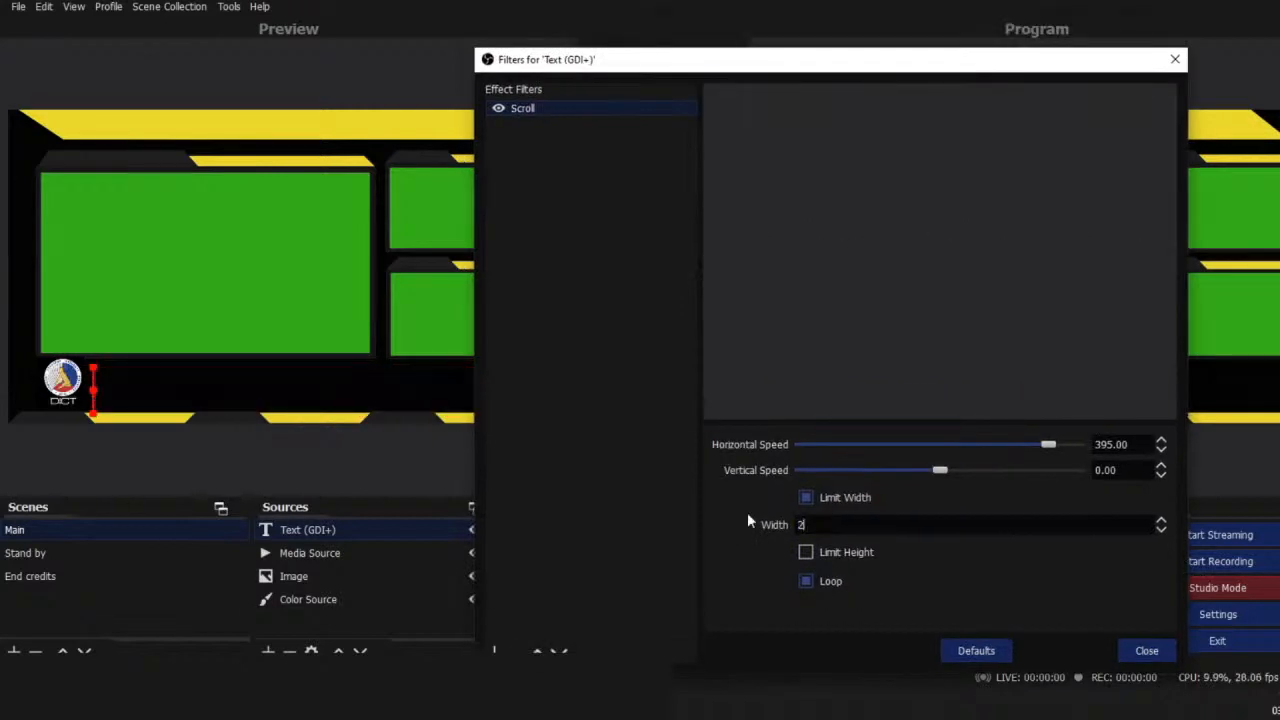
pyautogui.write('500')
pyautogui.moveTo(760, 72); pyautogui.dragTo(759, 35)
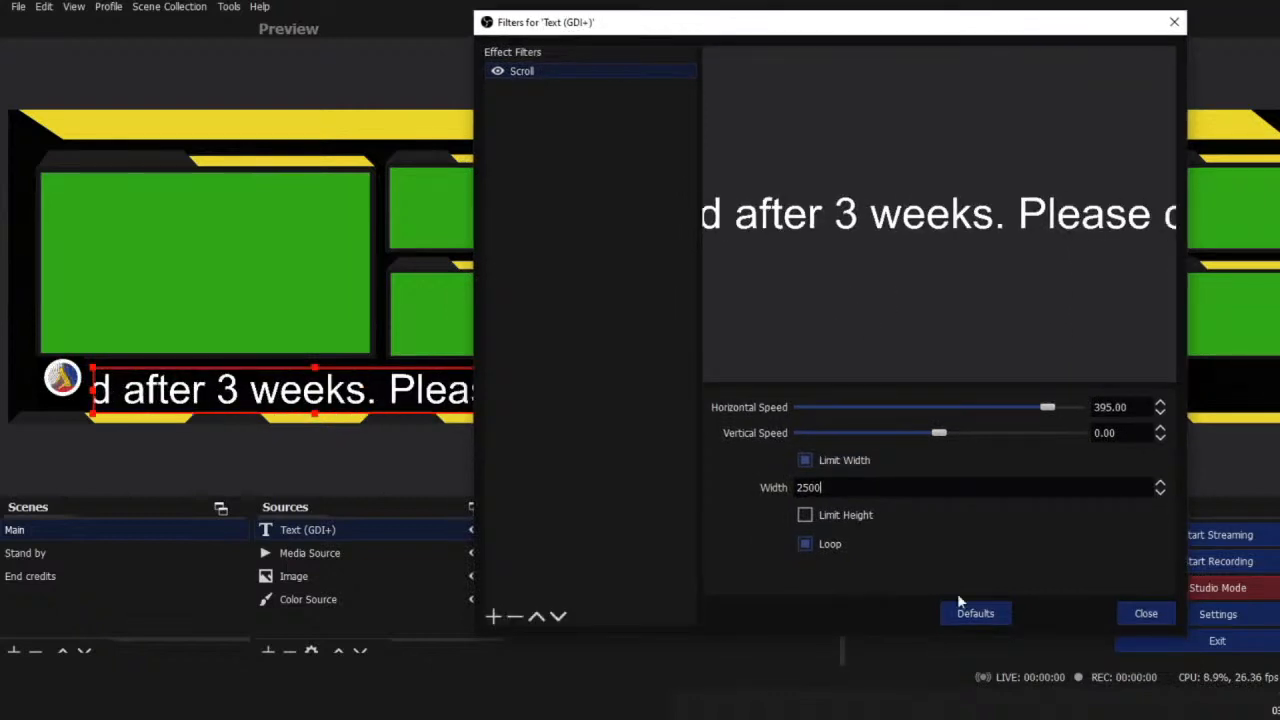
pyautogui.press('Escape')
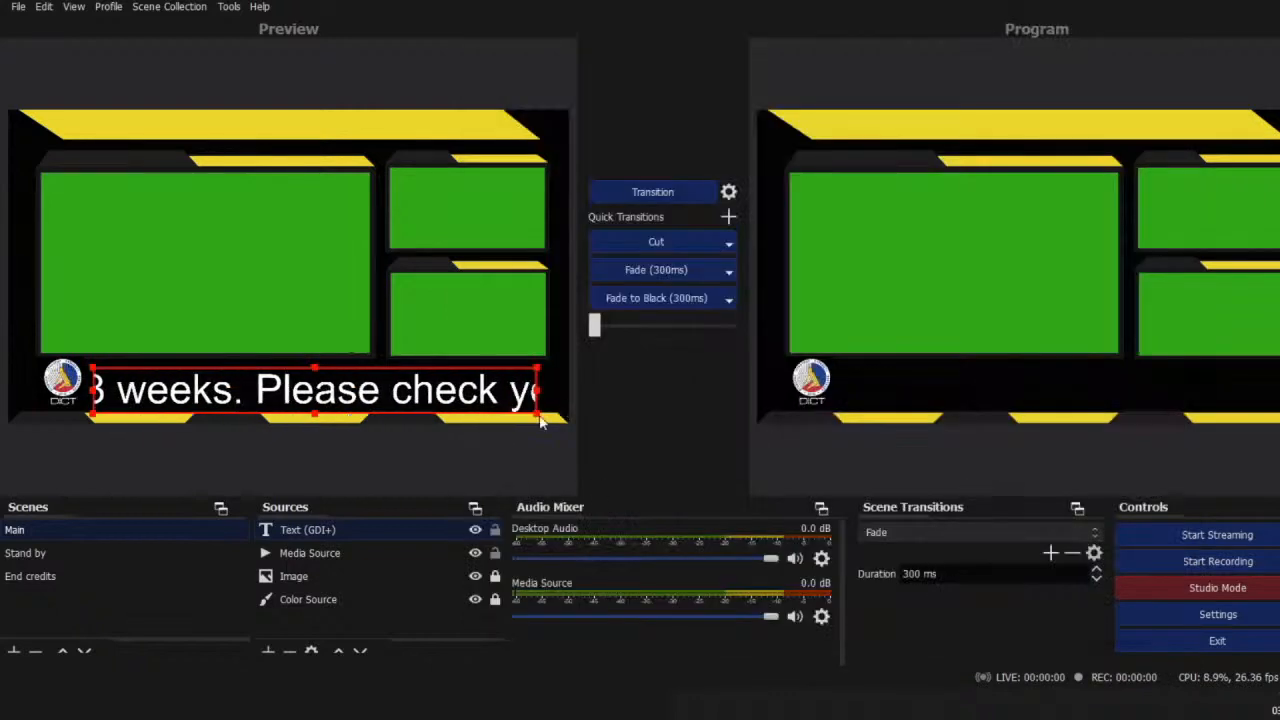
# Shrink the scrolling text to fit the black strip's height, set its Scroll filter width to 3000, and select the round logo.
pyautogui.moveTo(540, 422); pyautogui.dragTo(443, 384)
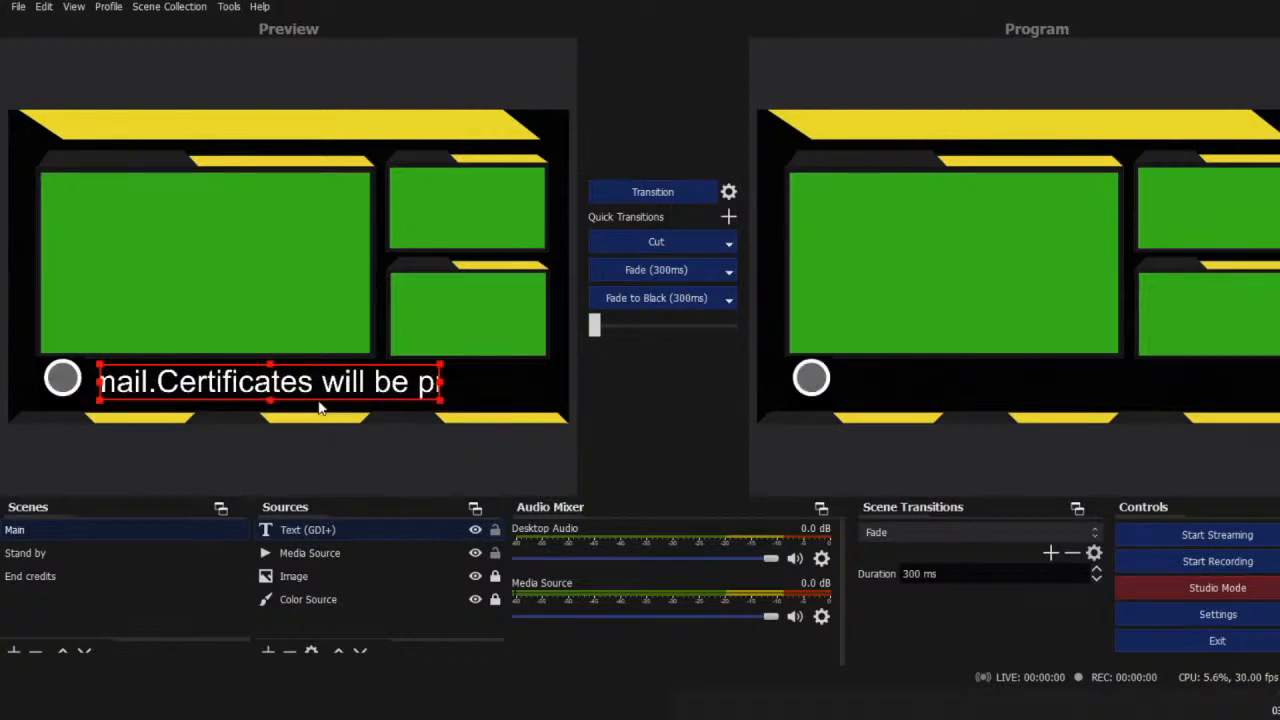
pyautogui.rightClick(370, 398)
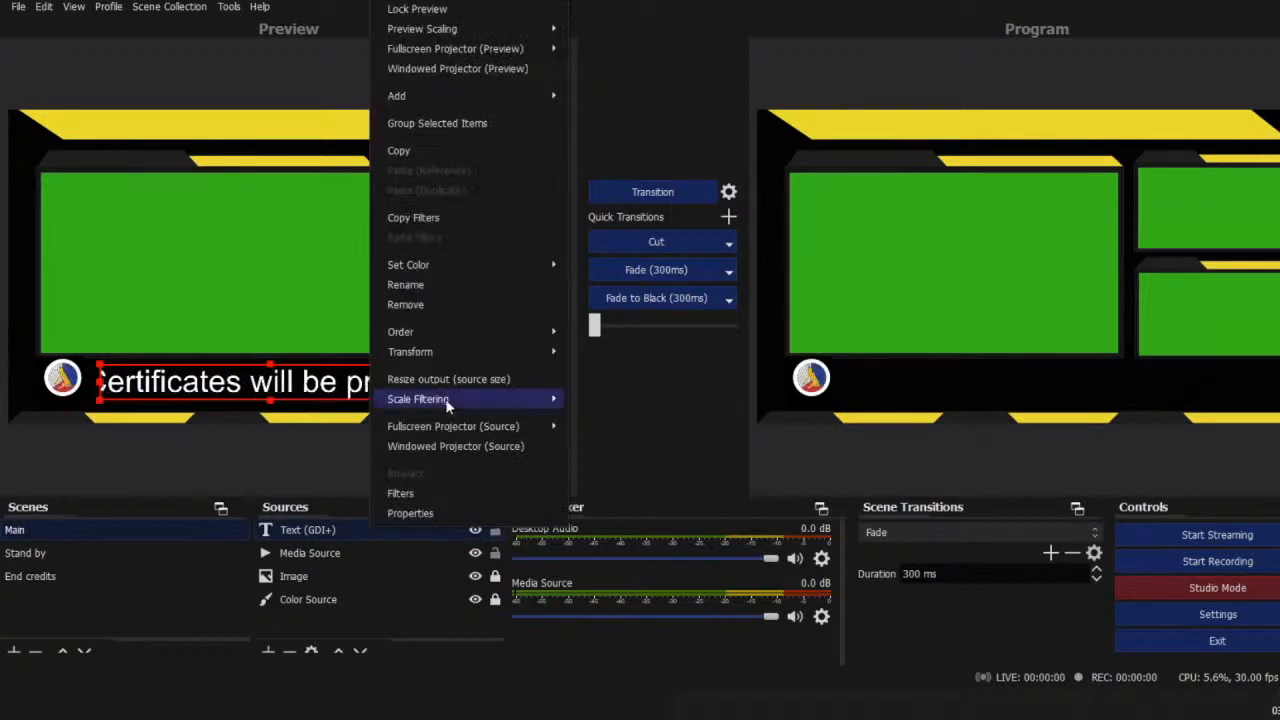
pyautogui.click(400, 493)
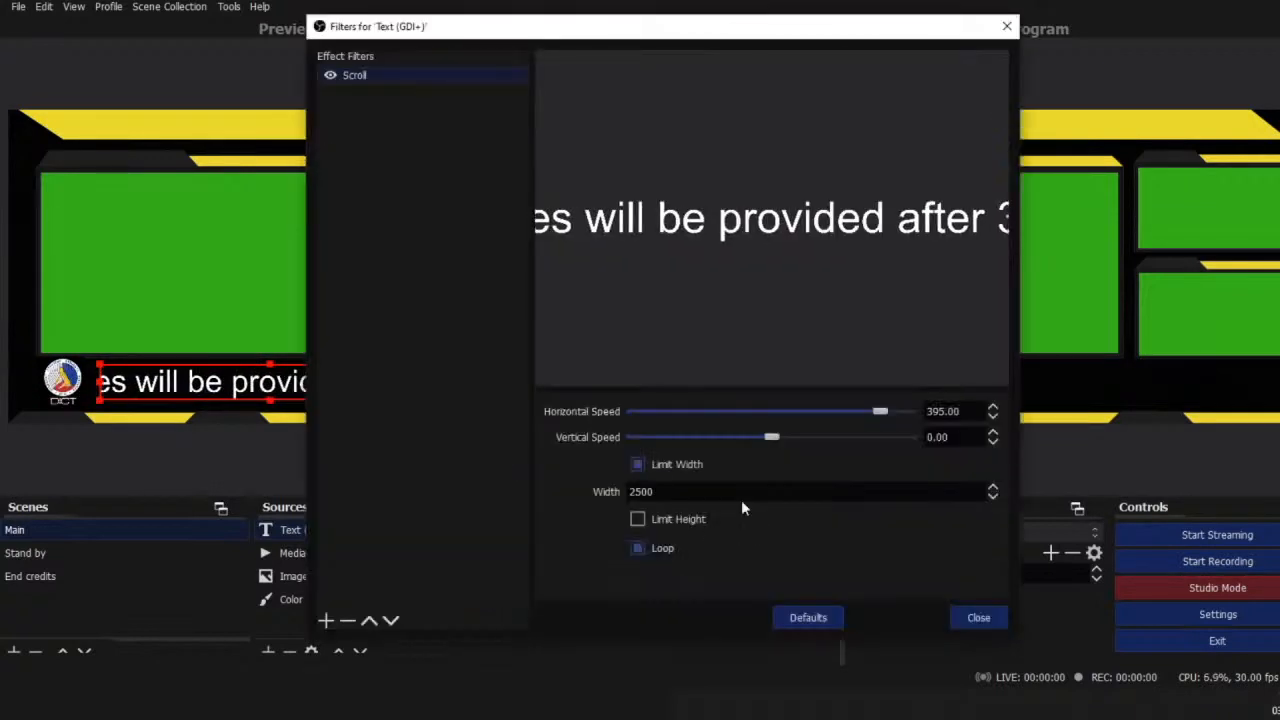
pyautogui.moveTo(744, 27); pyautogui.dragTo(919, 30)
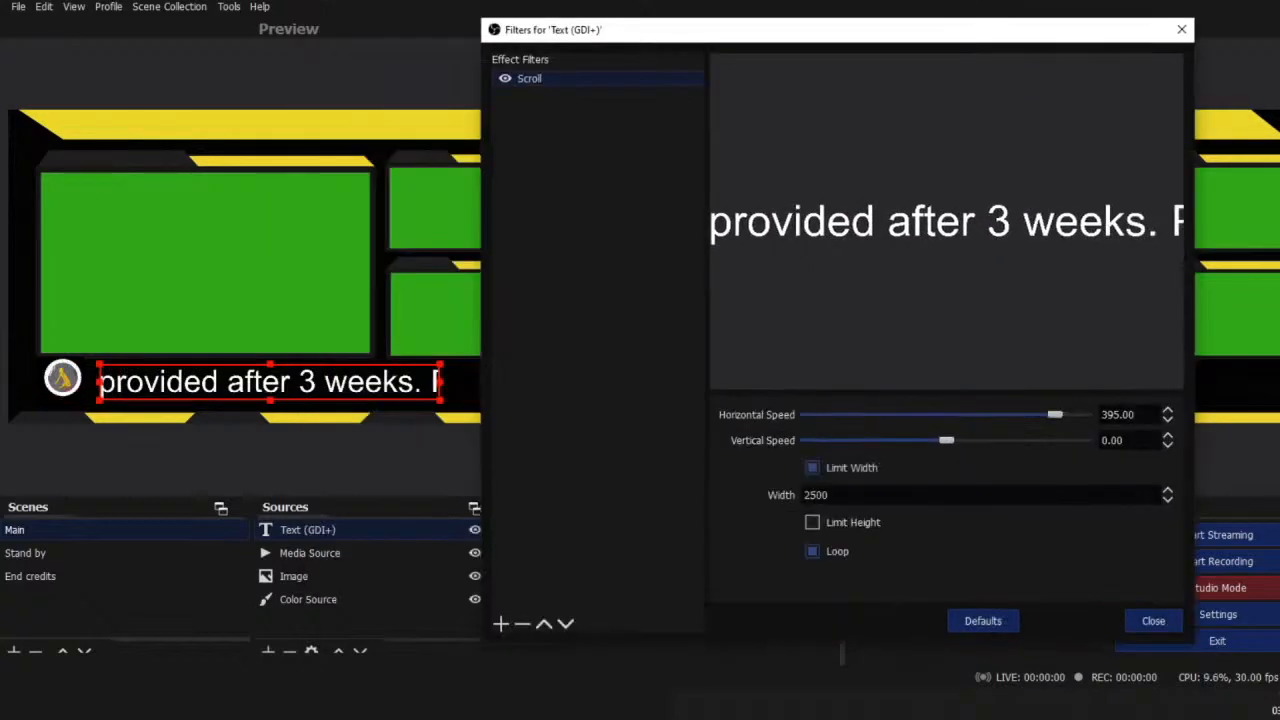
pyautogui.moveTo(838, 496); pyautogui.dragTo(769, 496)
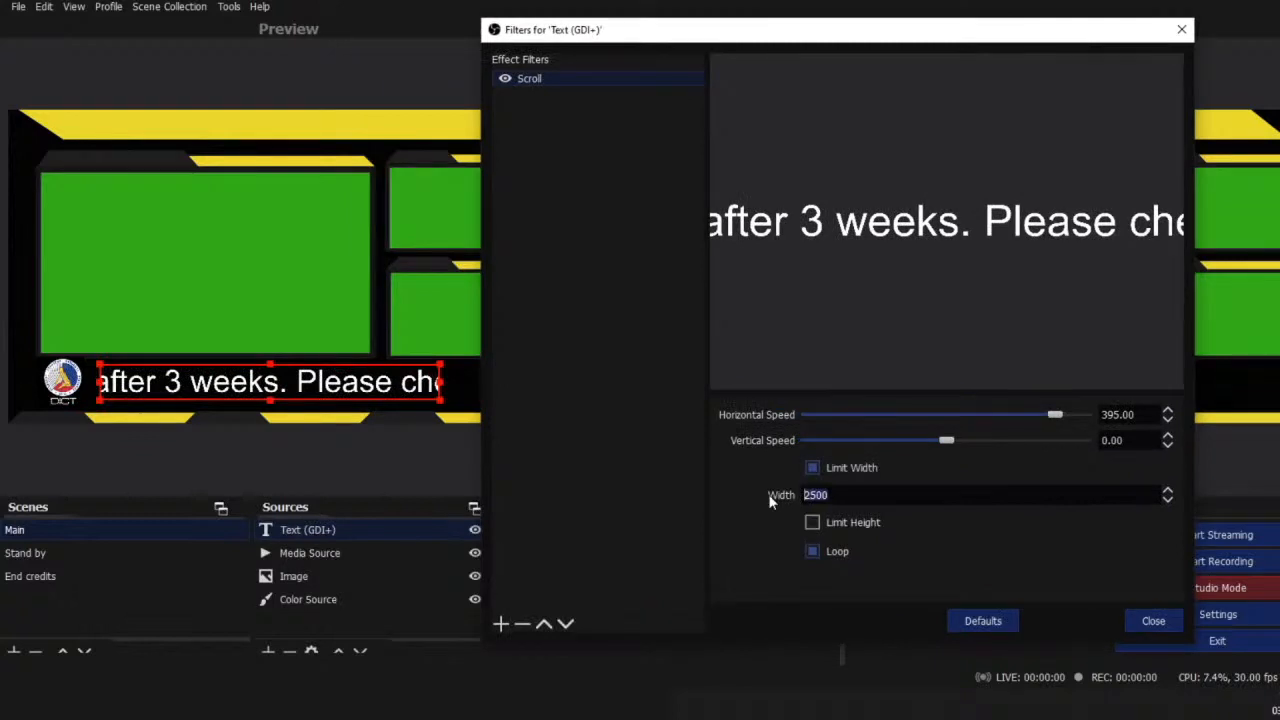
pyautogui.write('3000')
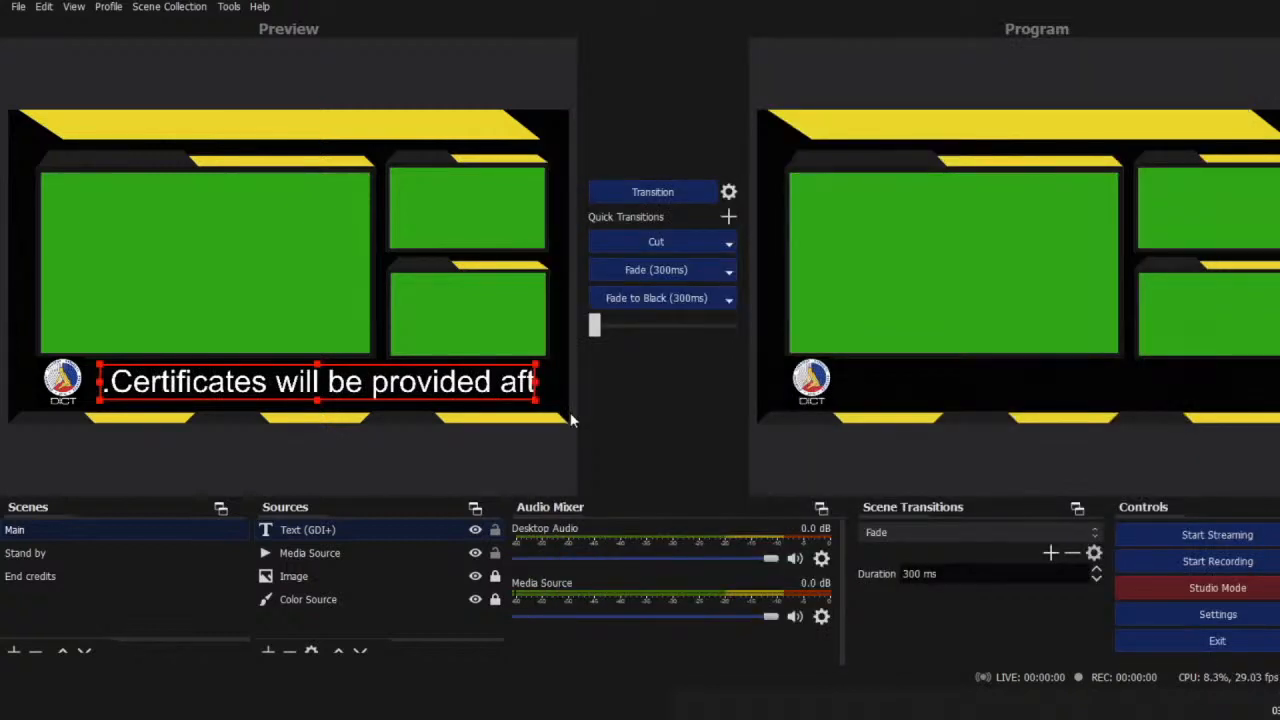
pyautogui.click(66, 377)
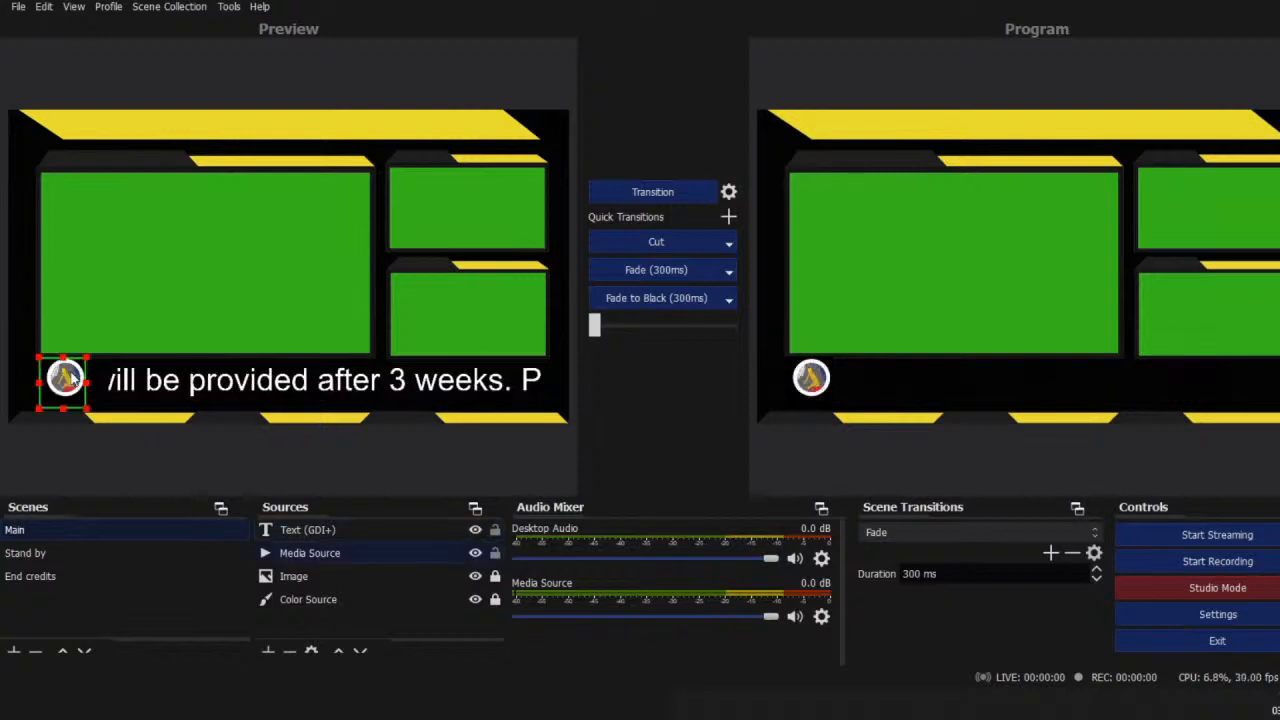
# Add a Video Capture Device source with the default name to Main and size the webcam image to fill the upper small green frame.
pyautogui.click(269, 651)
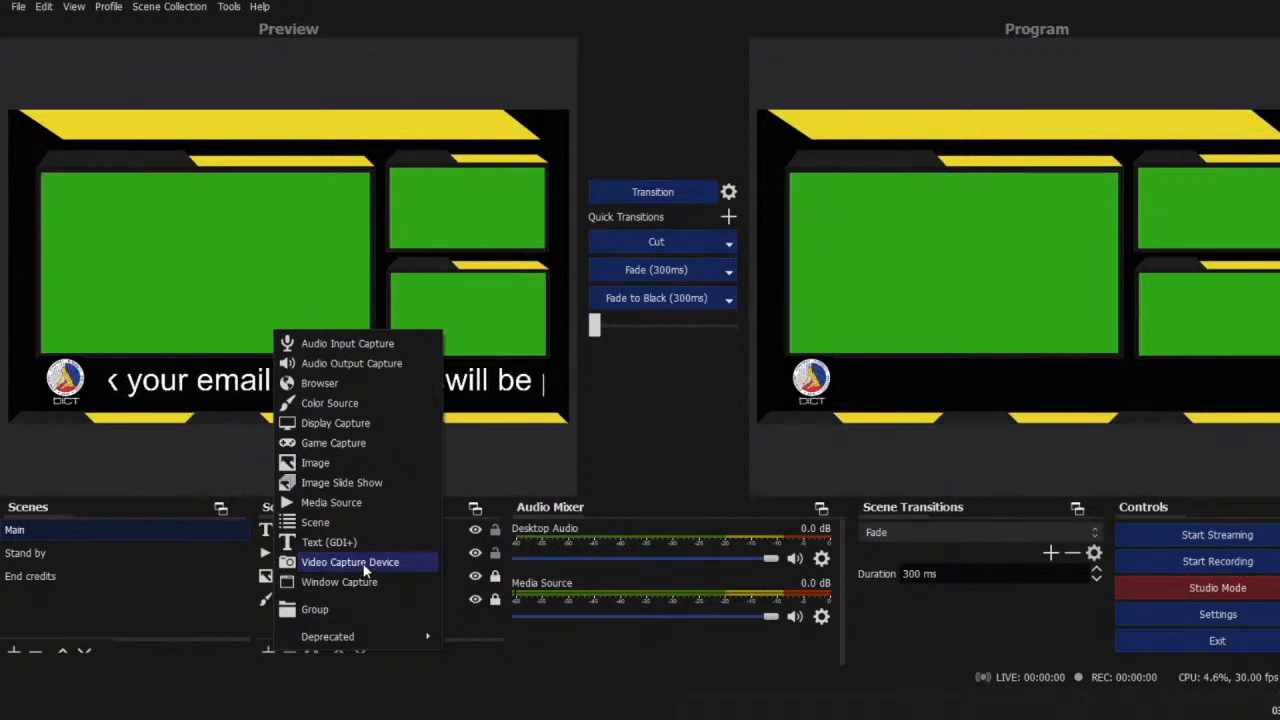
pyautogui.click(364, 562)
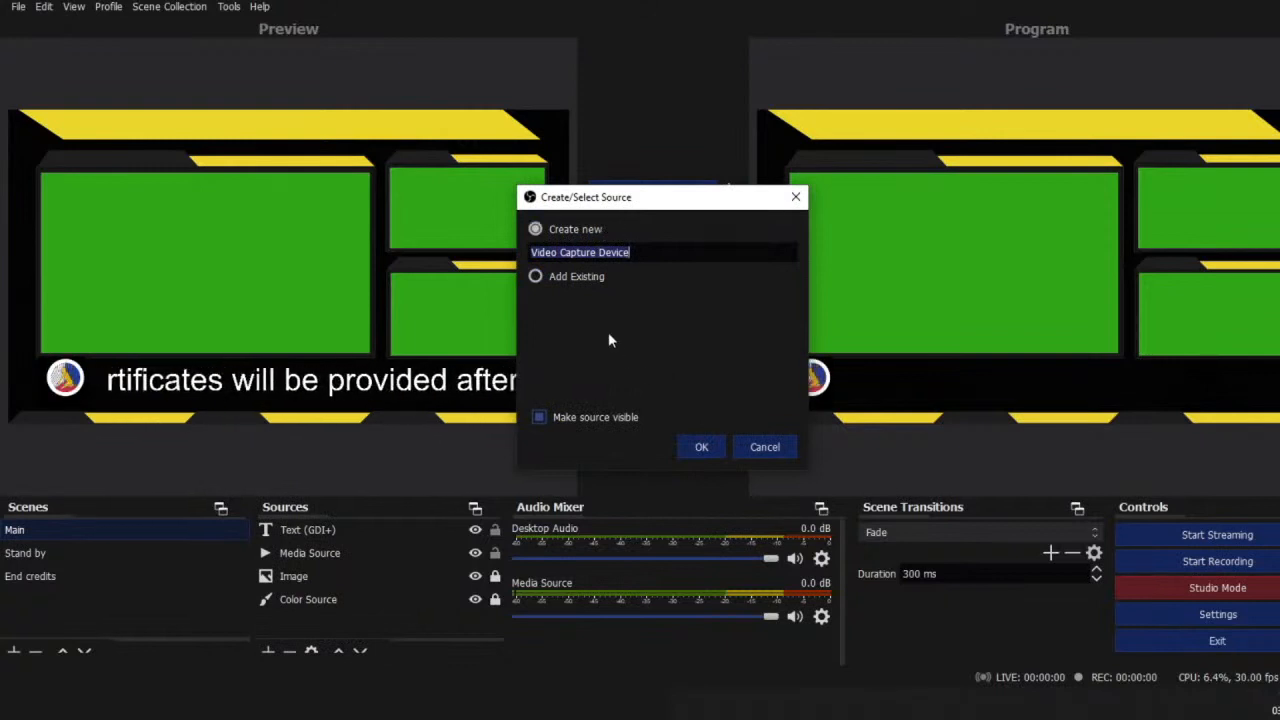
pyautogui.click(700, 448)
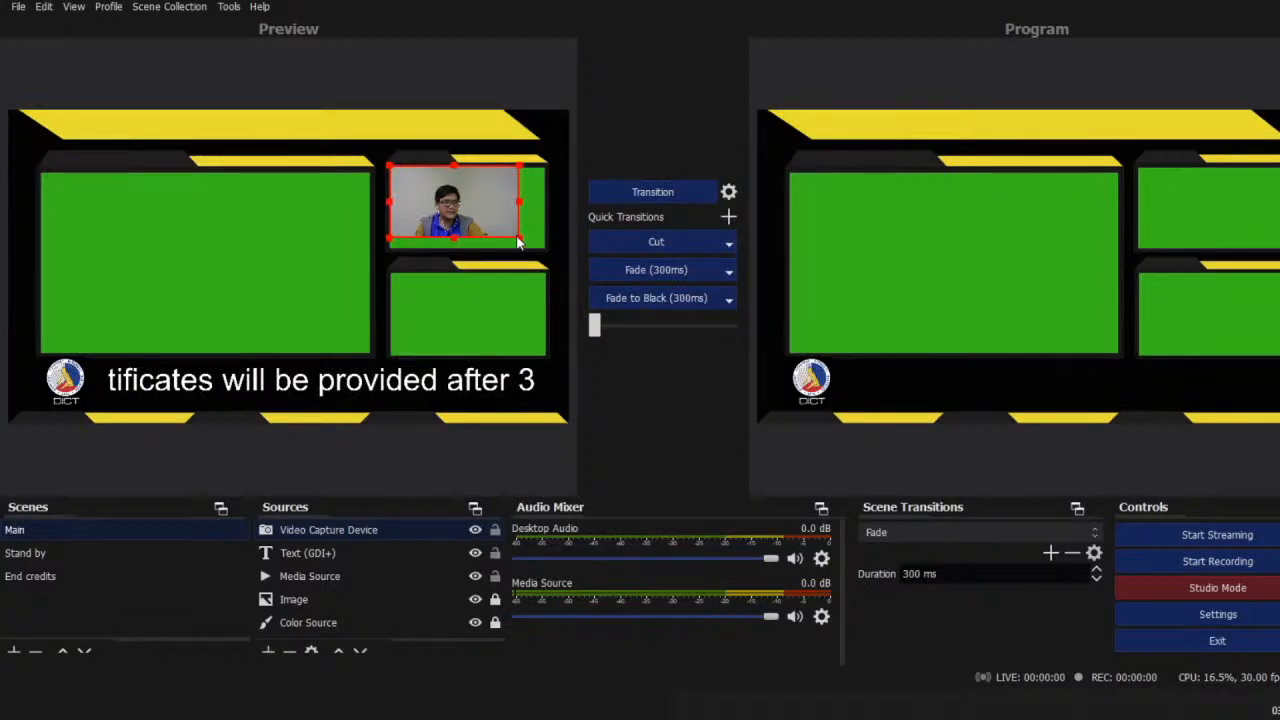
pyautogui.moveTo(518, 242); pyautogui.dragTo(543, 252)
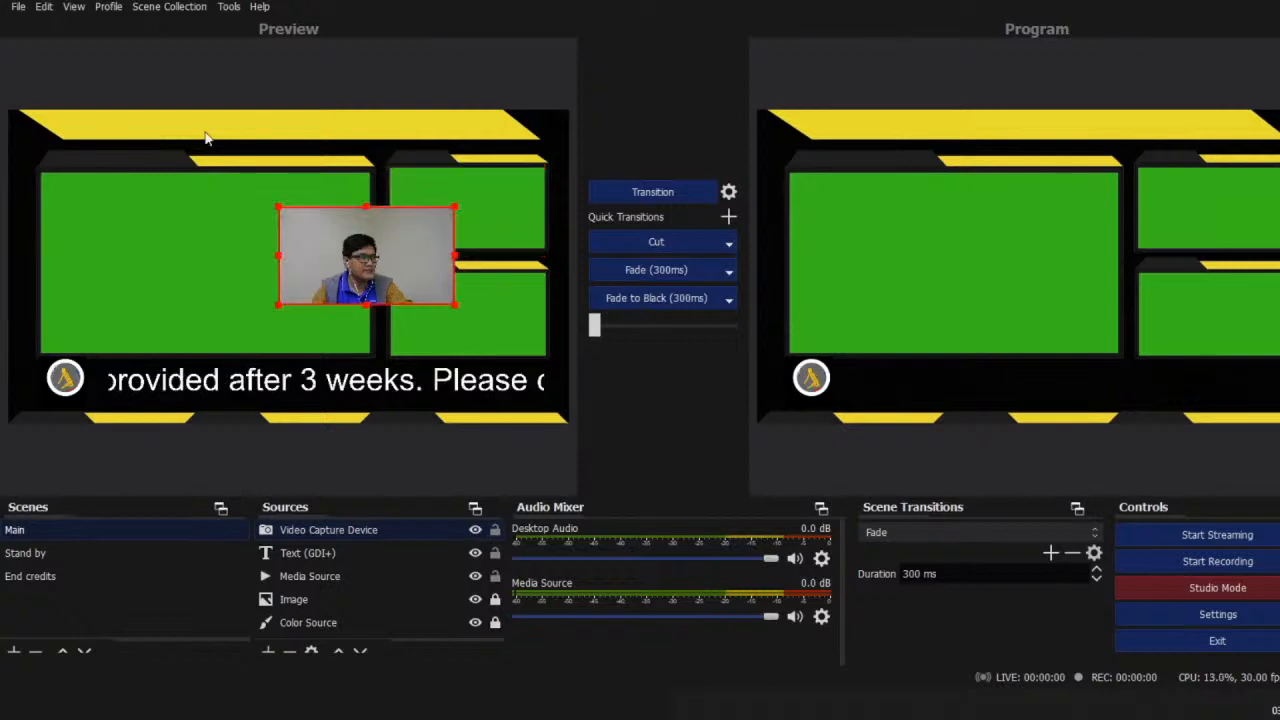
pyautogui.moveTo(340, 599); pyautogui.dragTo(355, 619)
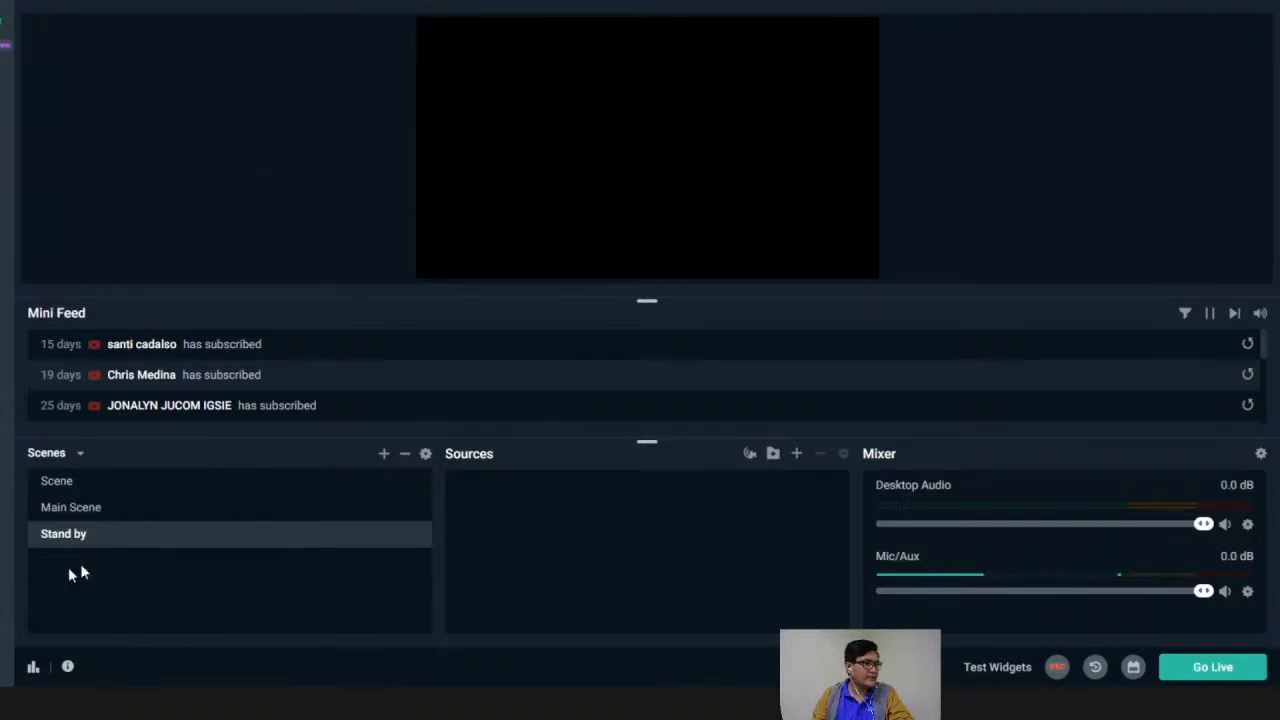
# Switch to Streamlabs OBS, turn on Studio Mode and open the scene themes library.
pyautogui.click(3, 617)
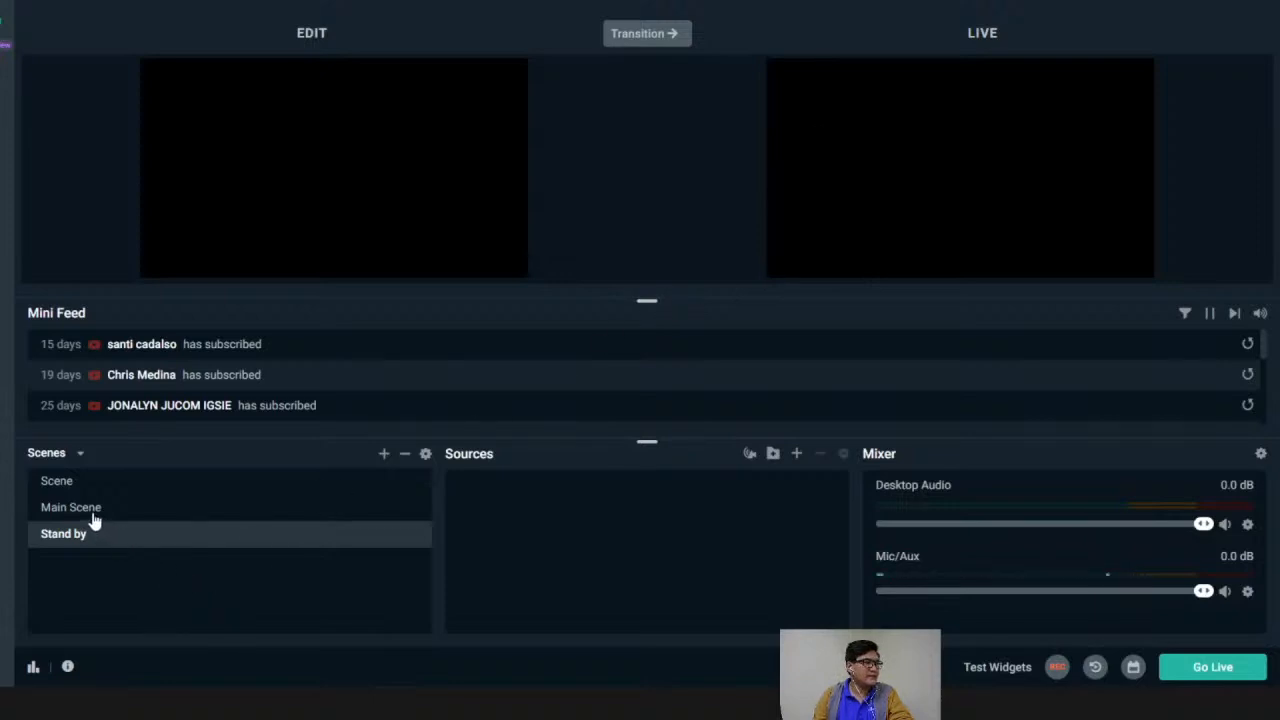
pyautogui.click(3, 110)
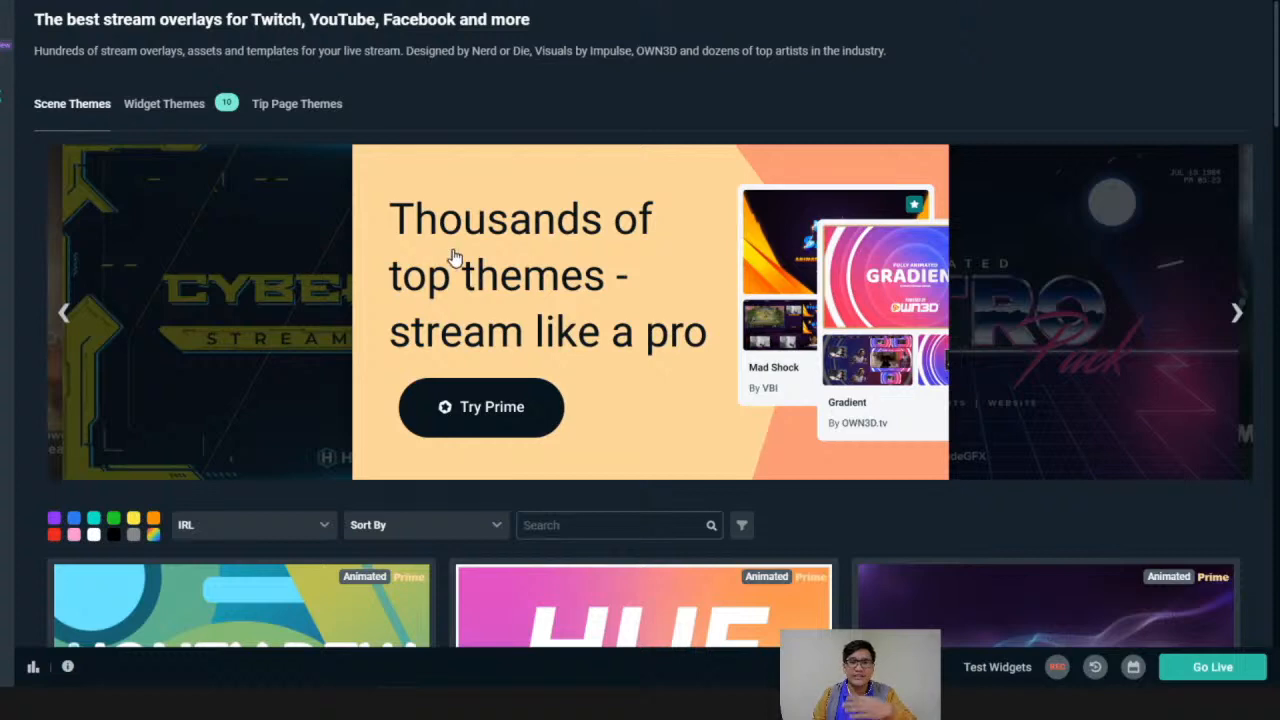
# Browse the IRL scene themes down to the end of the first page to examine the available overlay designs.
pyautogui.scroll(-1, 476, 275)
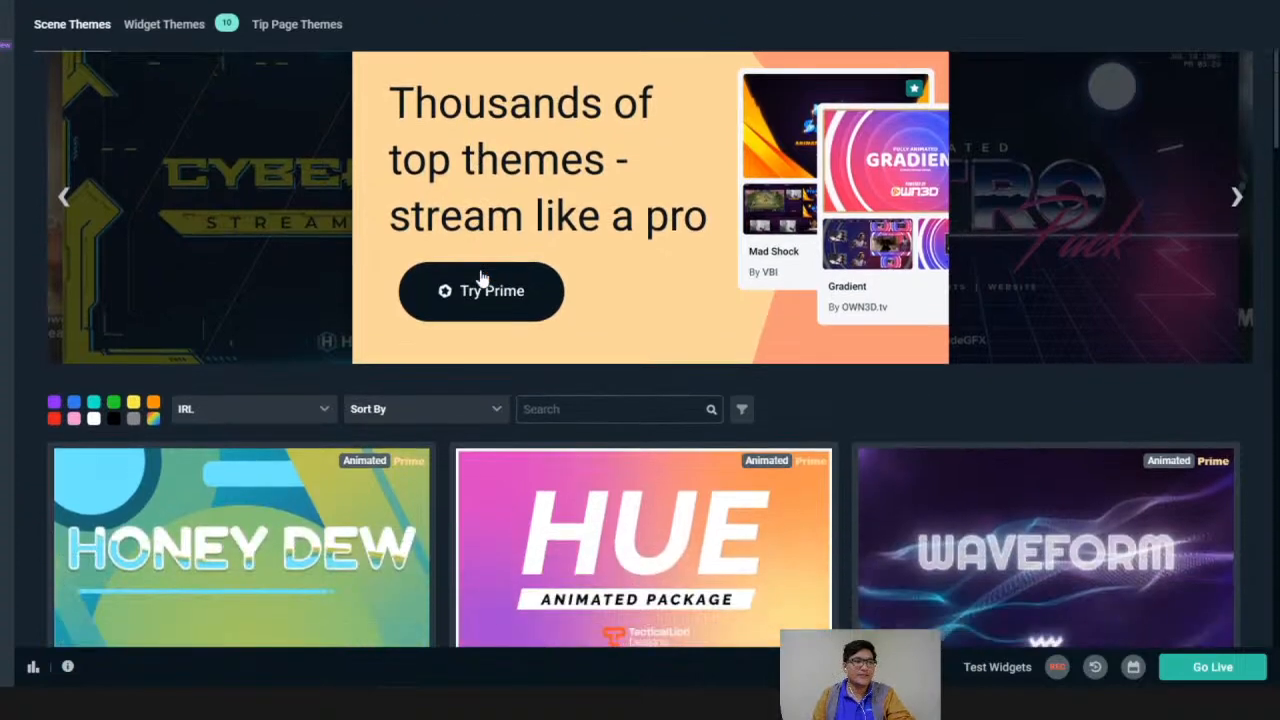
pyautogui.scroll(-2, 485, 278)
pyautogui.scroll(-2, 490, 295)
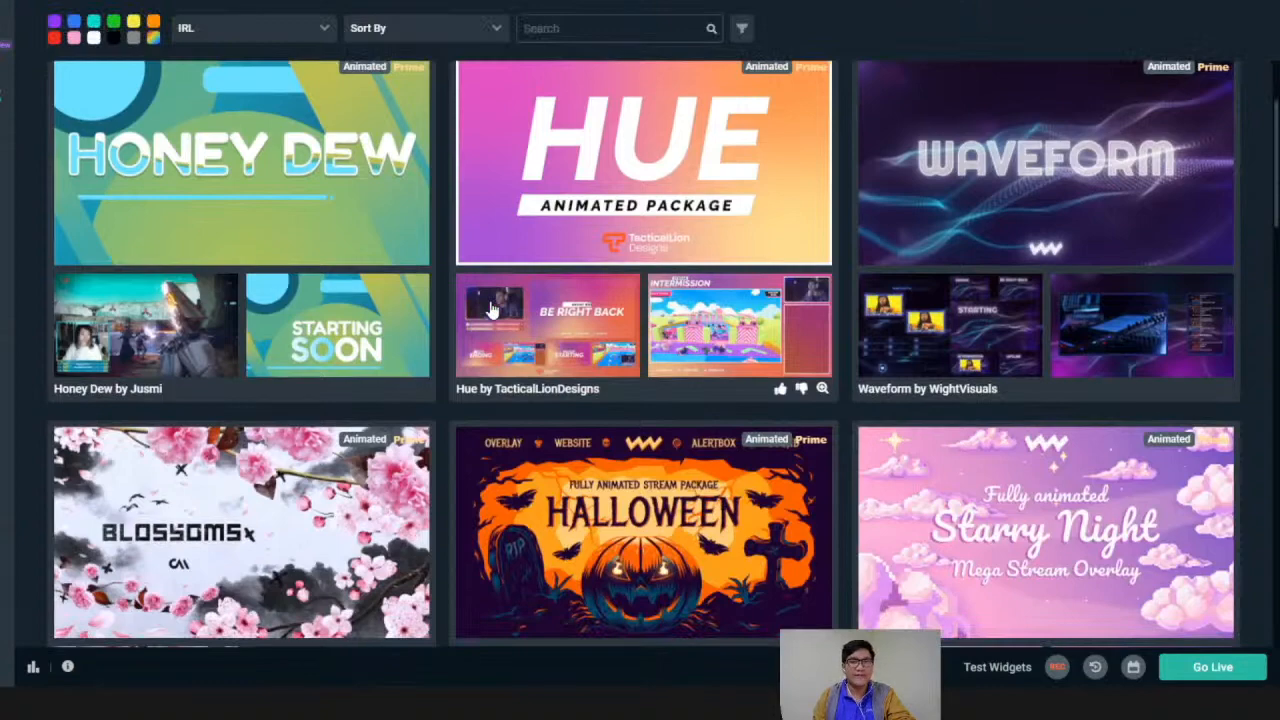
pyautogui.scroll(-6, 493, 307)
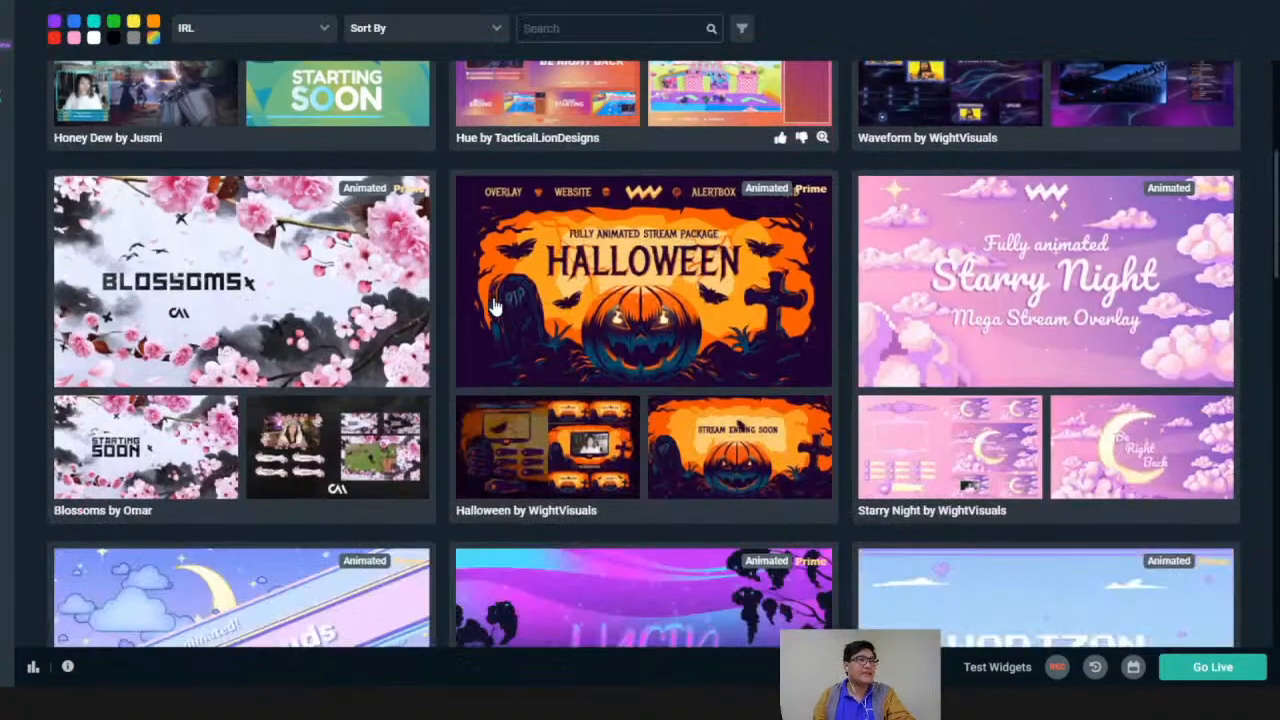
pyautogui.scroll(-2, 493, 307)
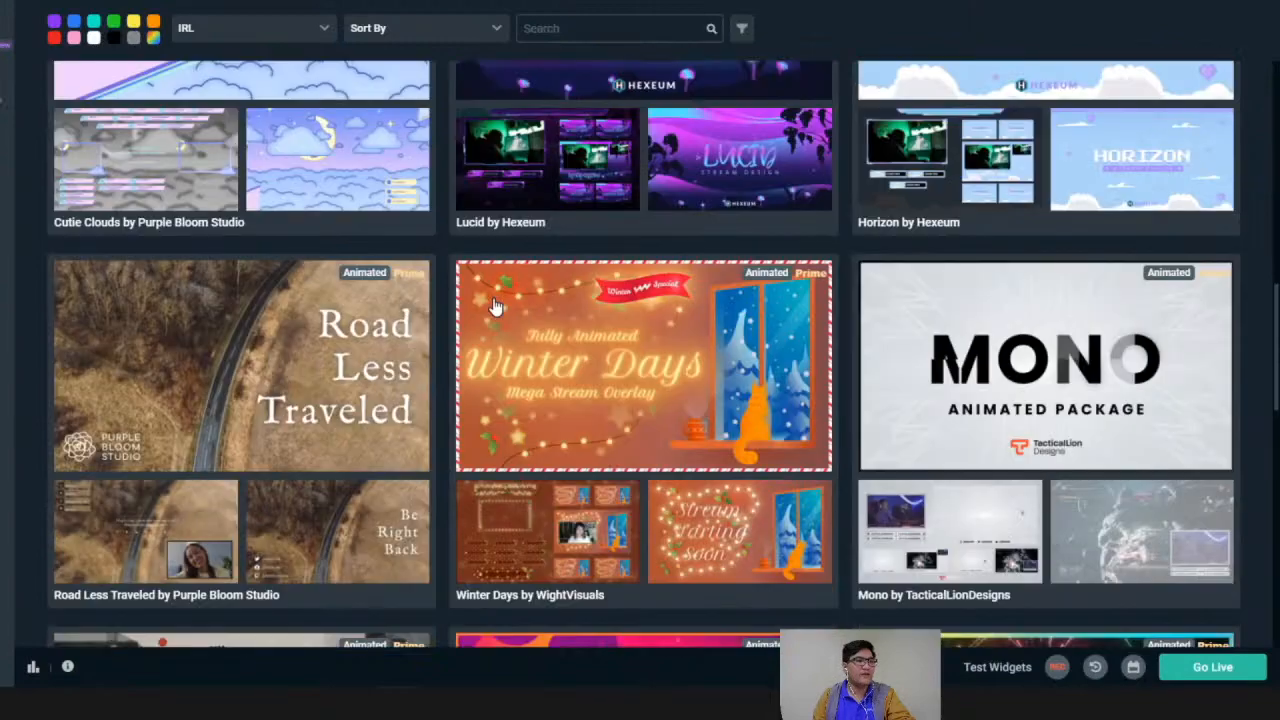
pyautogui.scroll(-4, 493, 307)
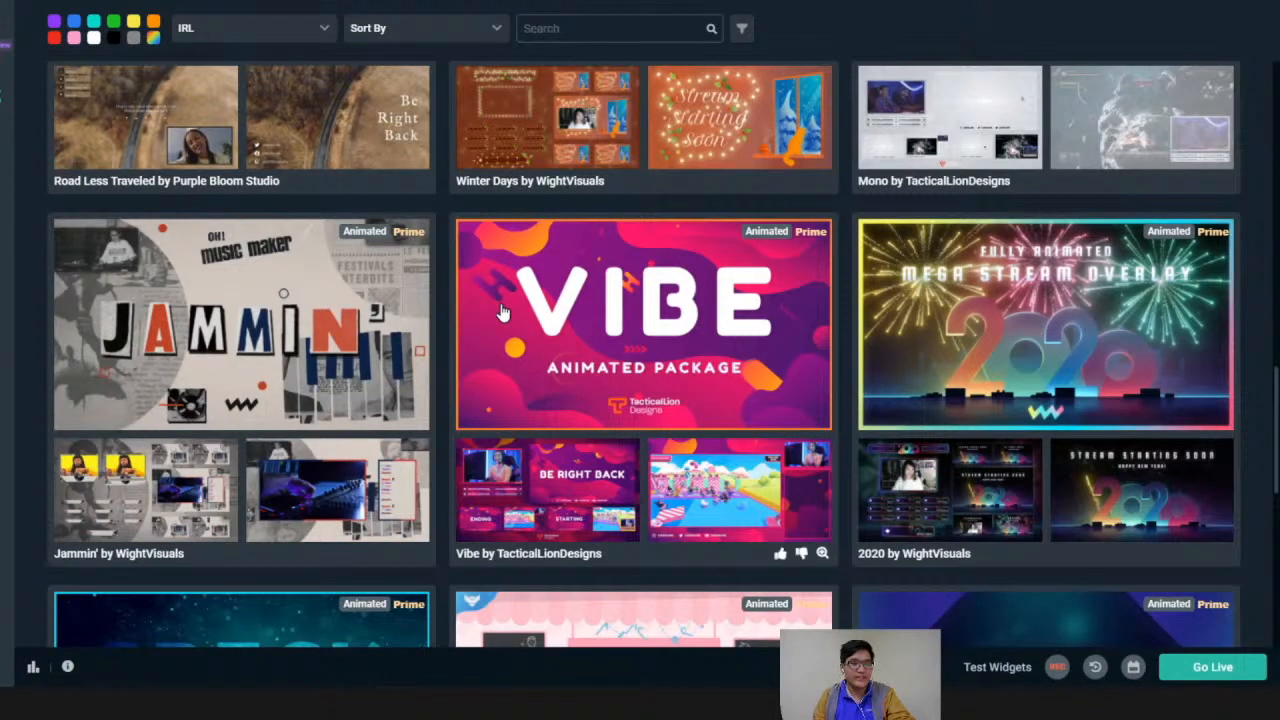
pyautogui.scroll(-2, 495, 308)
pyautogui.scroll(8, 503, 313)
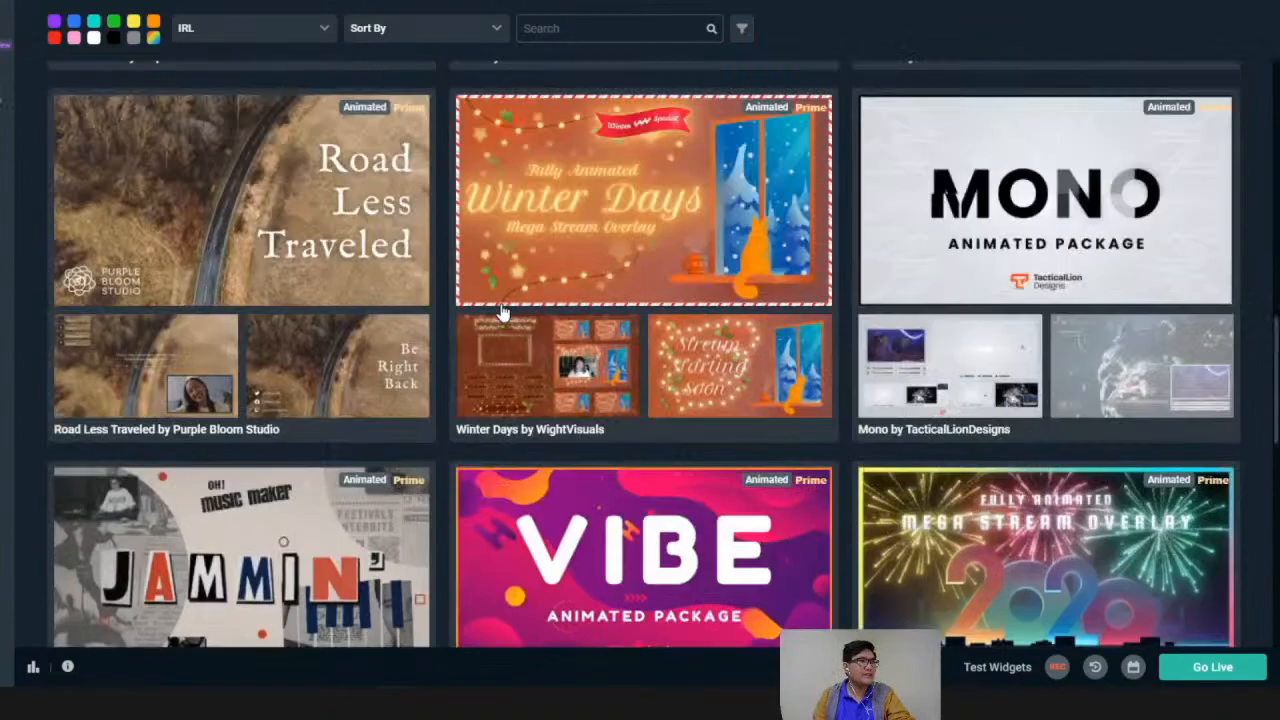
pyautogui.scroll(10, 503, 313)
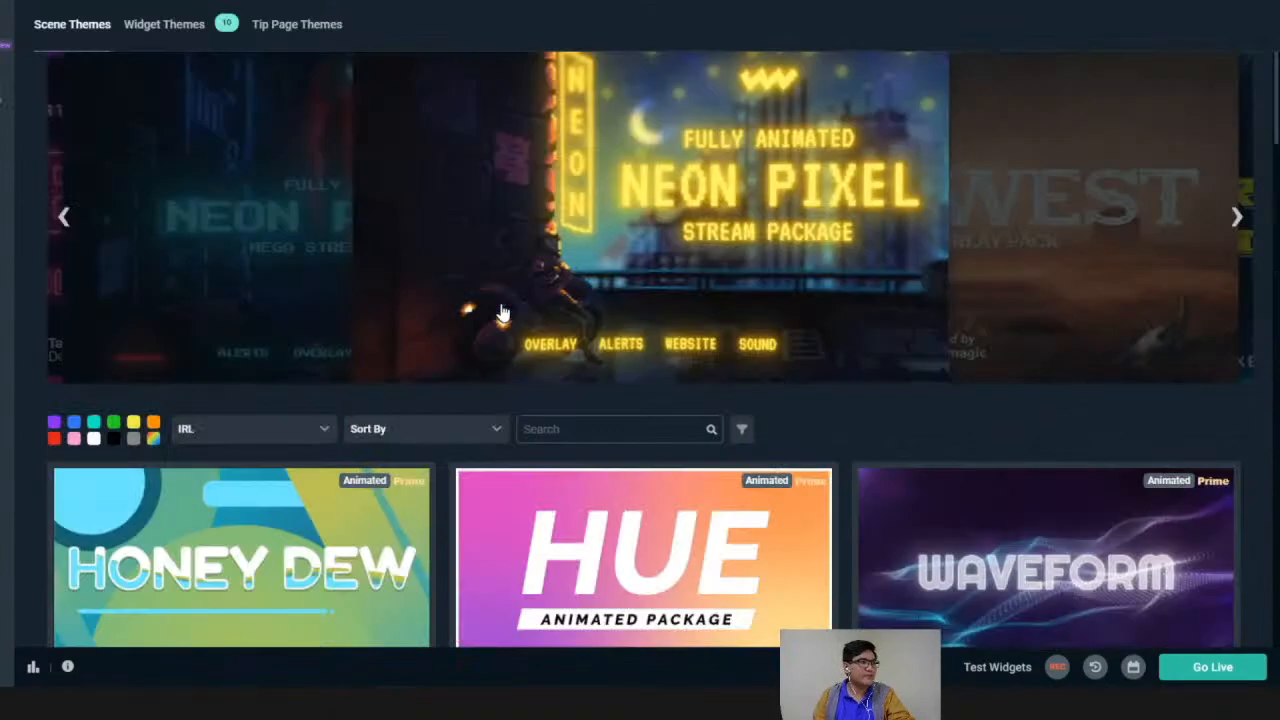
pyautogui.scroll(-10, 503, 313)
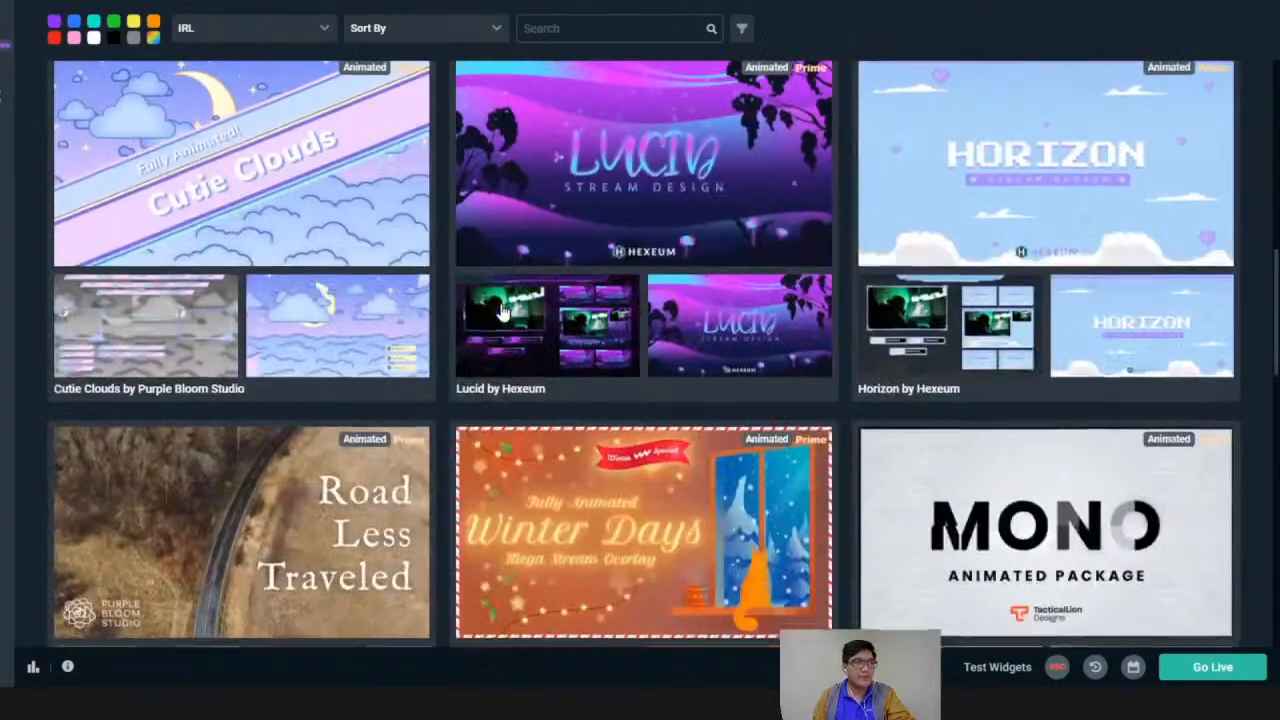
pyautogui.scroll(-10, 503, 313)
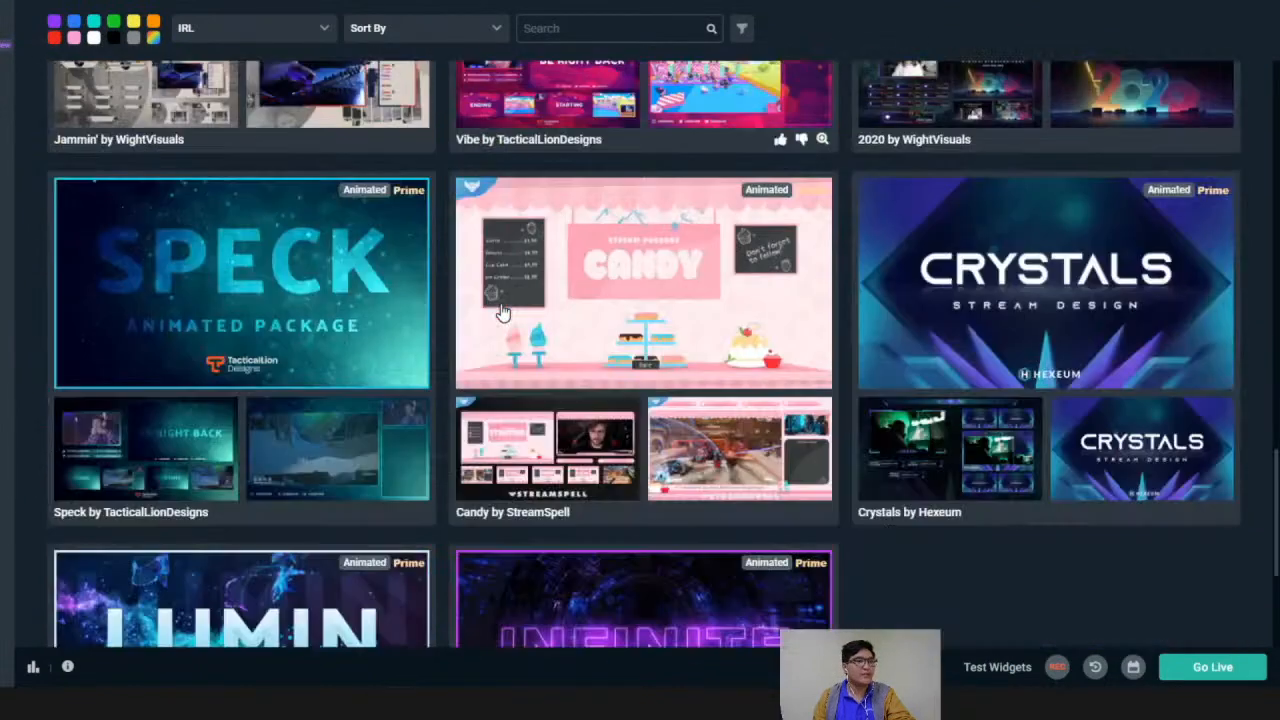
pyautogui.scroll(-4, 503, 313)
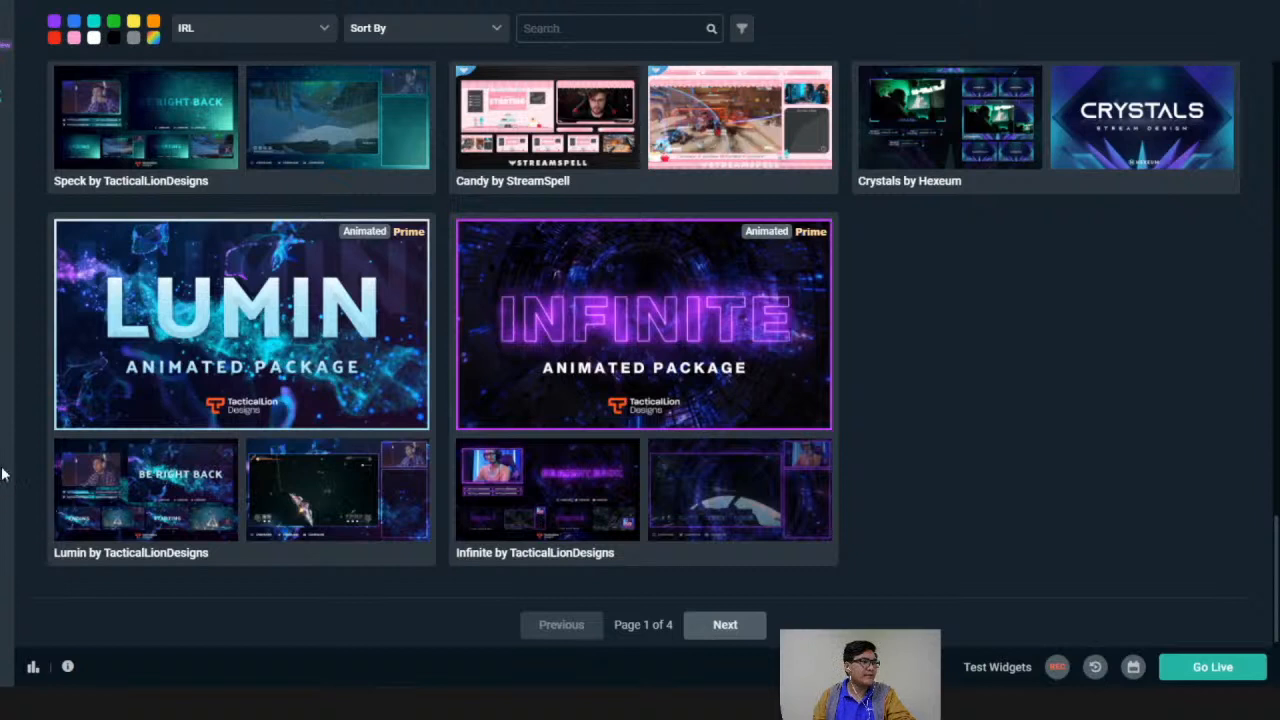
# Try the Day theme in the Appearance settings and set the theme back to Night.
pyautogui.click(517, 231)
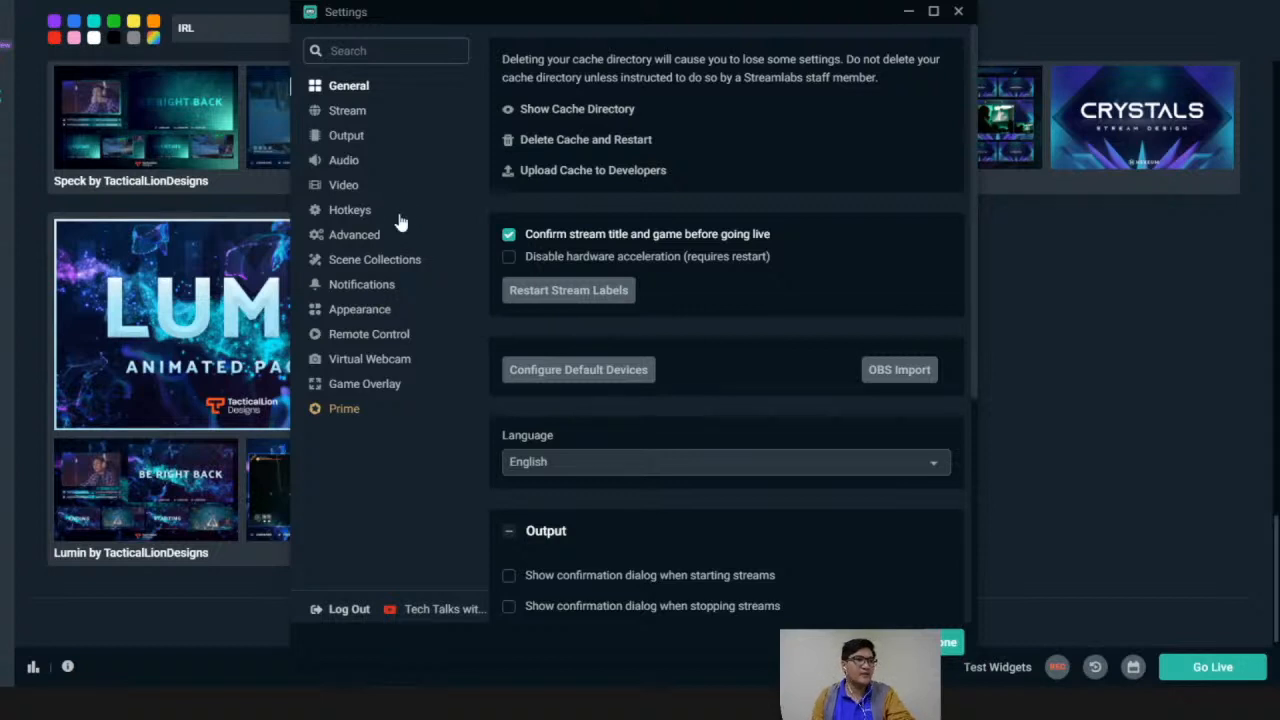
pyautogui.click(406, 271)
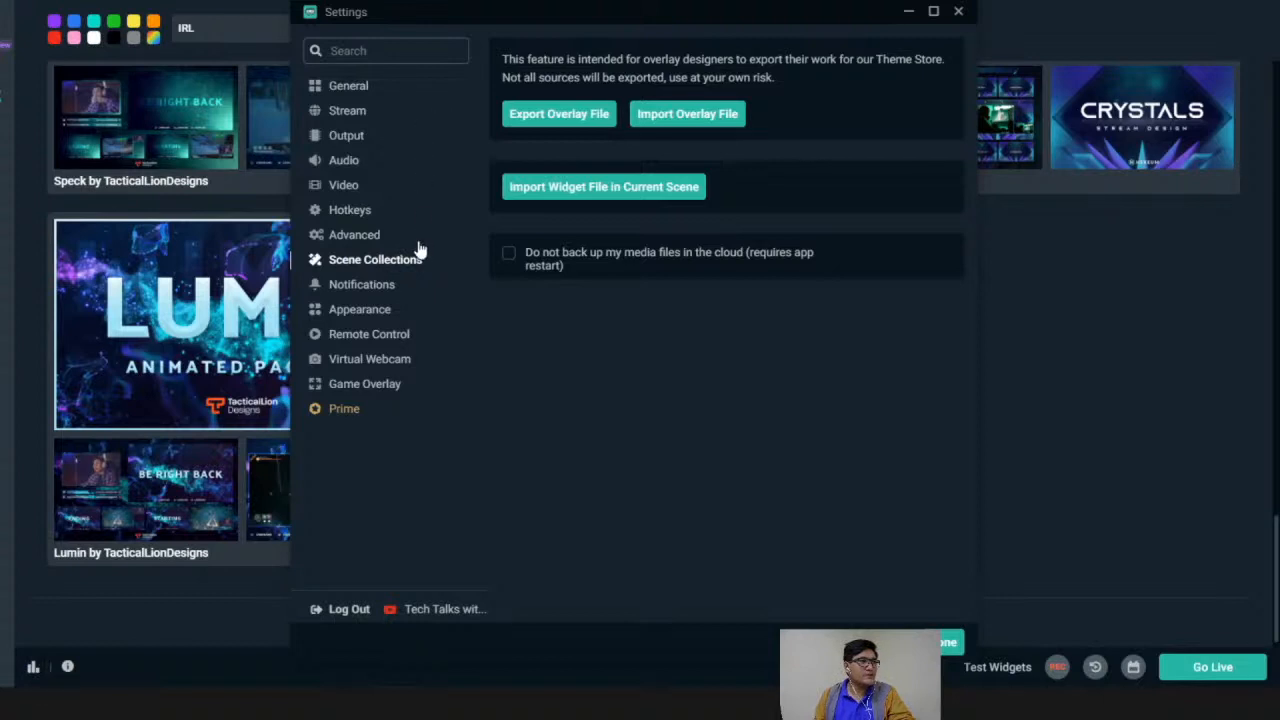
pyautogui.click(385, 312)
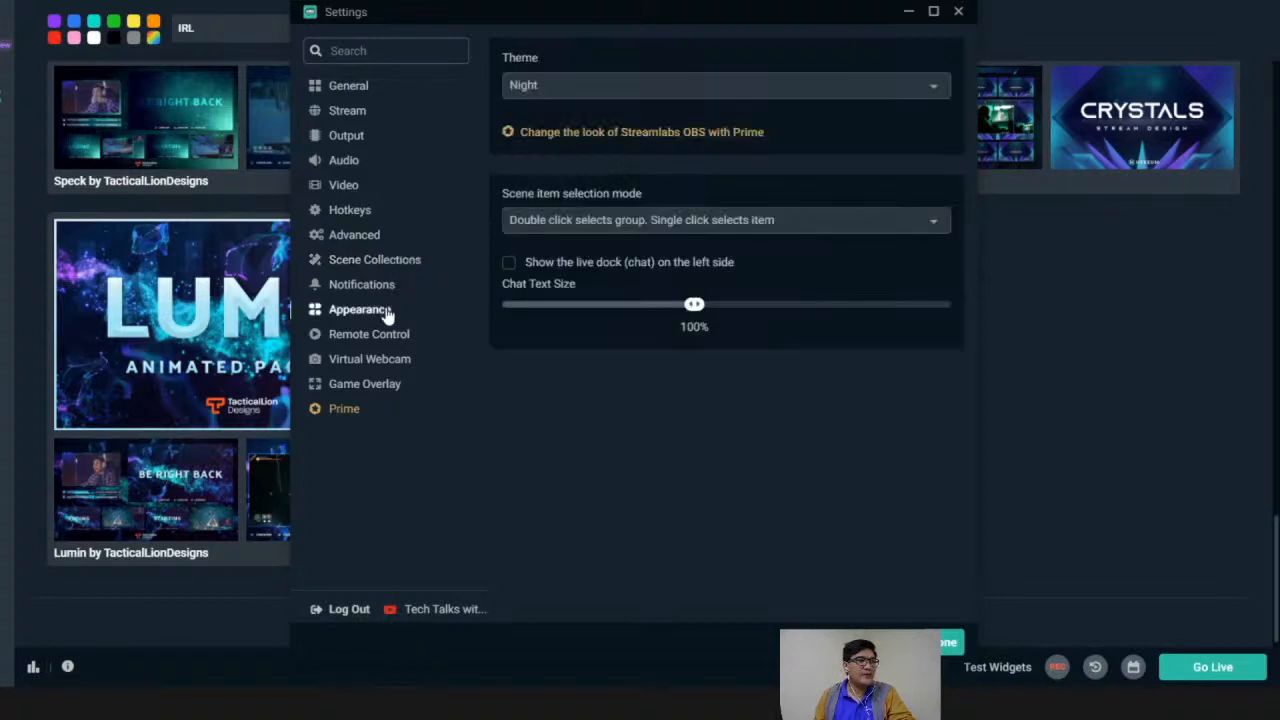
pyautogui.click(636, 85)
pyautogui.click(569, 146)
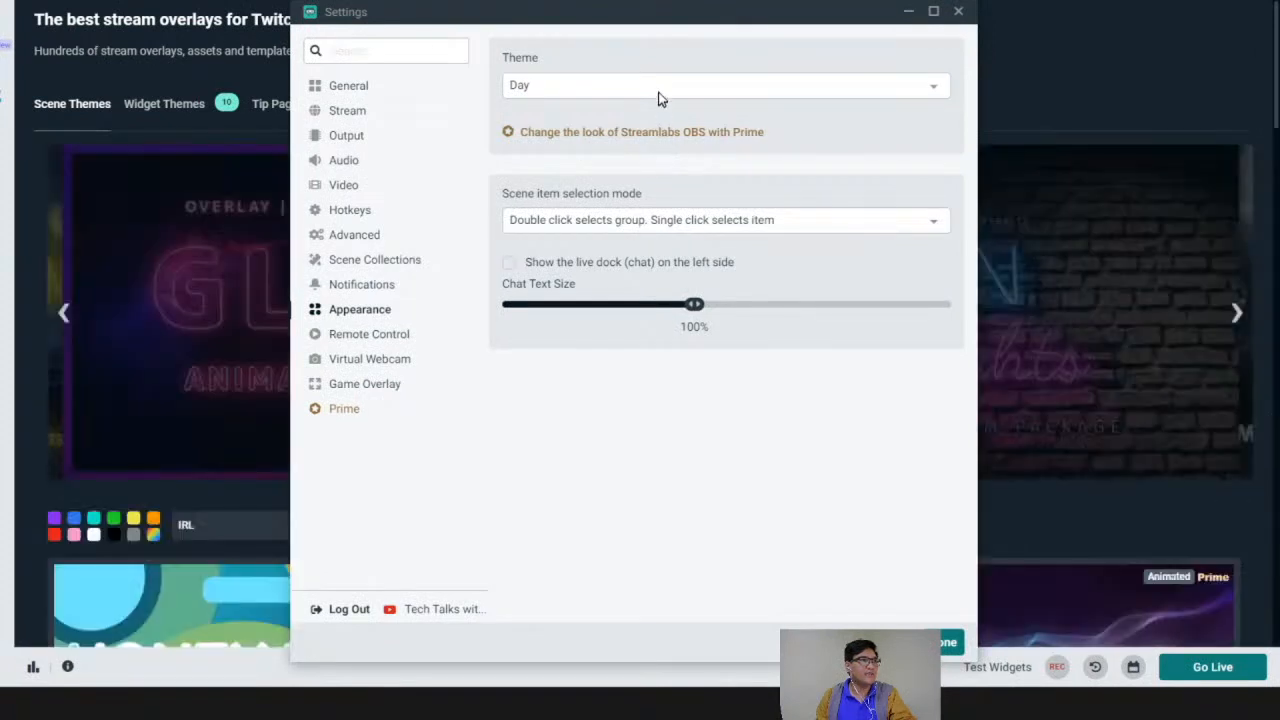
pyautogui.click(660, 86)
pyautogui.click(560, 112)
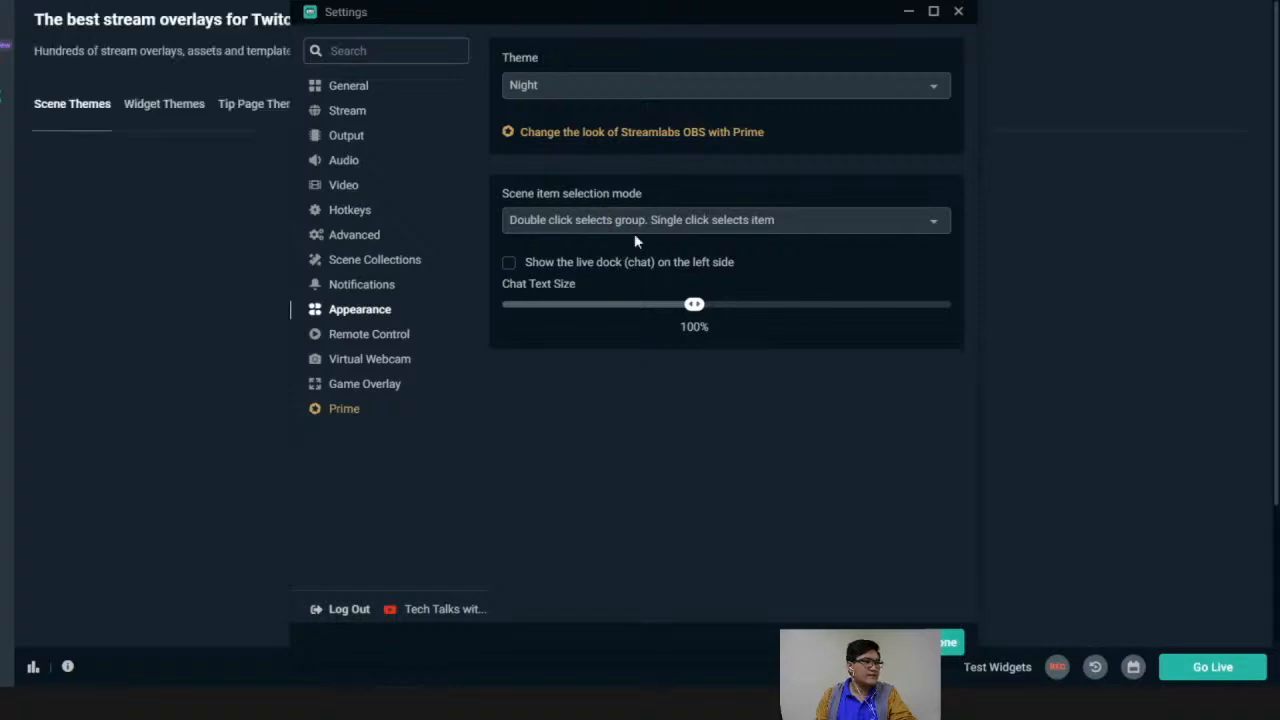
# Review the General settings, including the output options, and return to the scene editor.
pyautogui.click(368, 95)
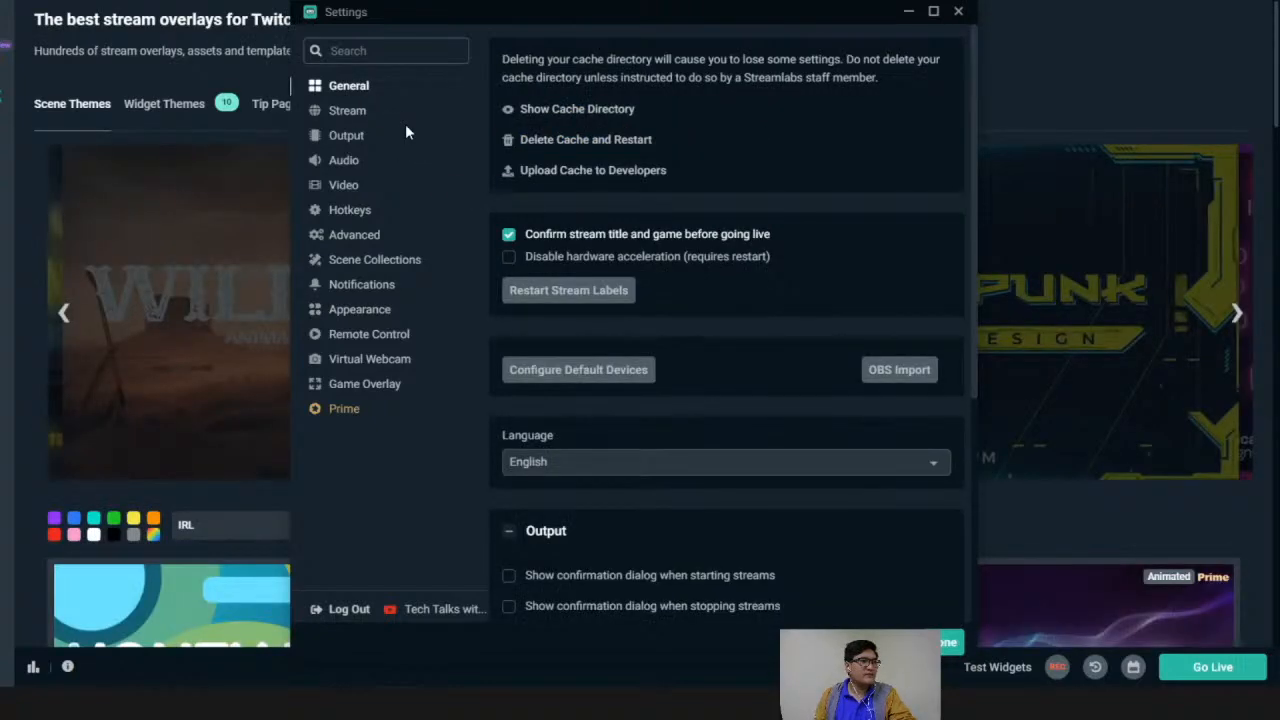
pyautogui.scroll(-4, 601, 257)
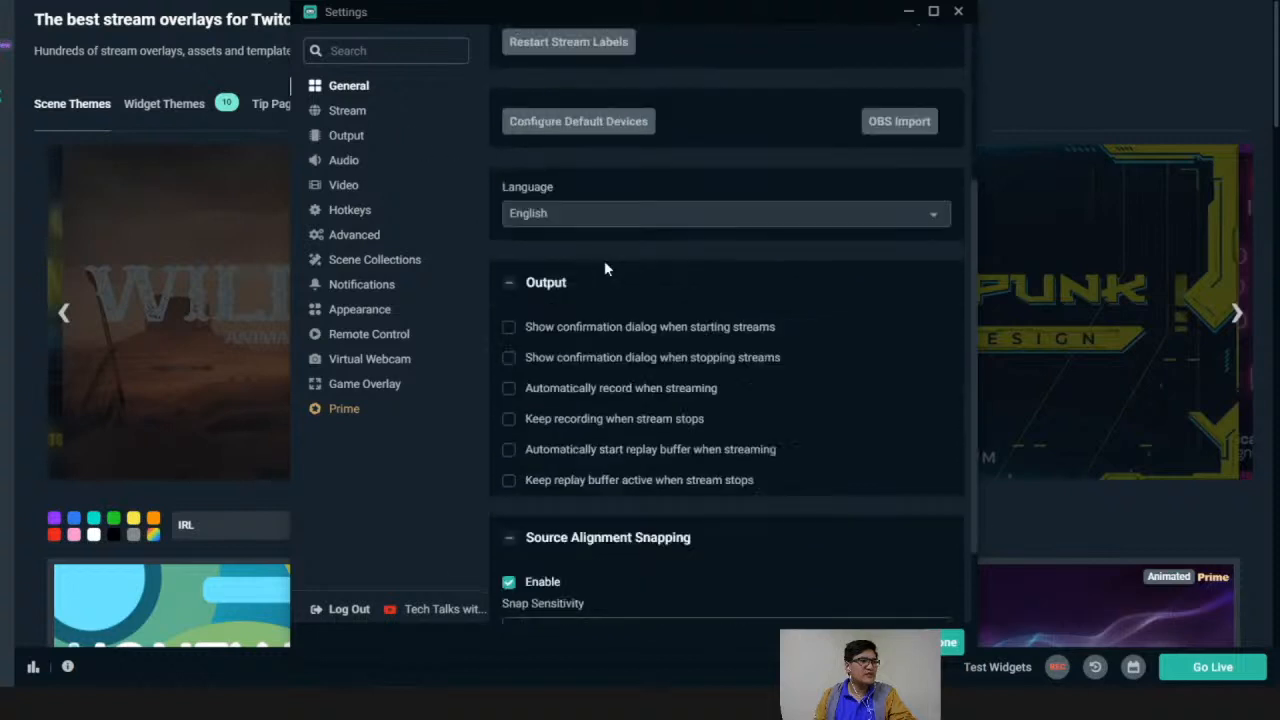
pyautogui.scroll(4, 604, 260)
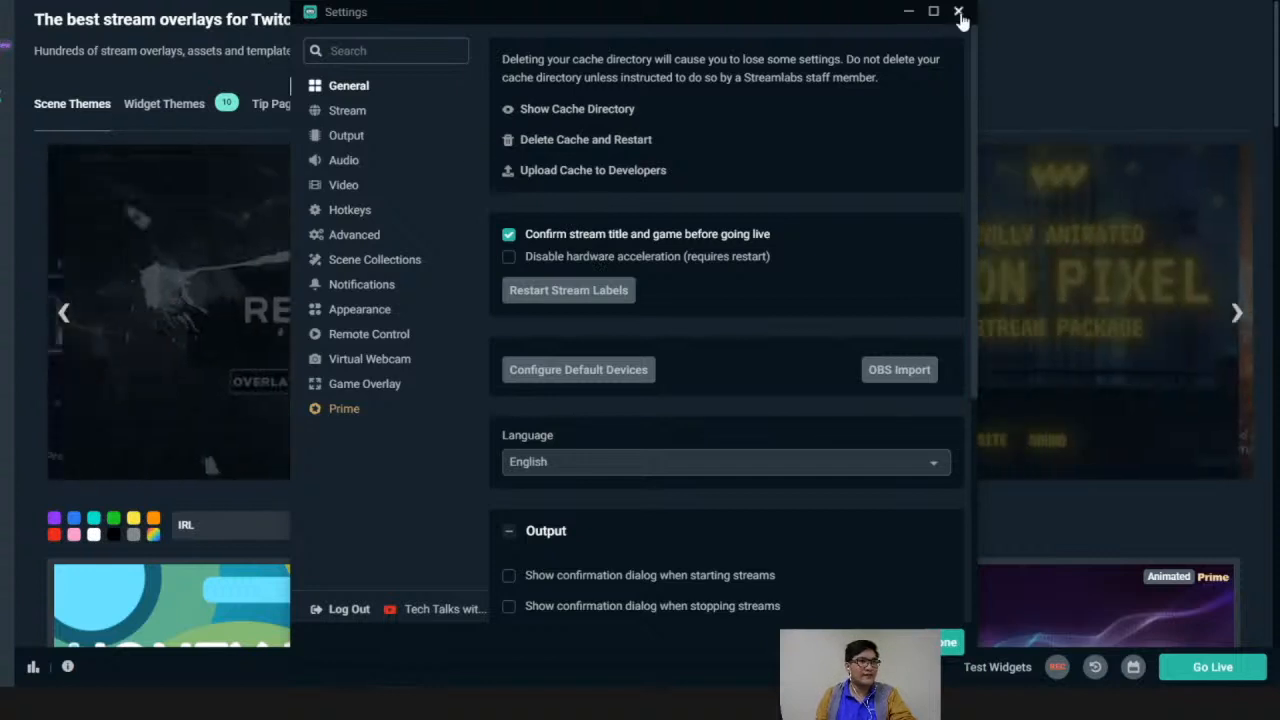
pyautogui.click(958, 12)
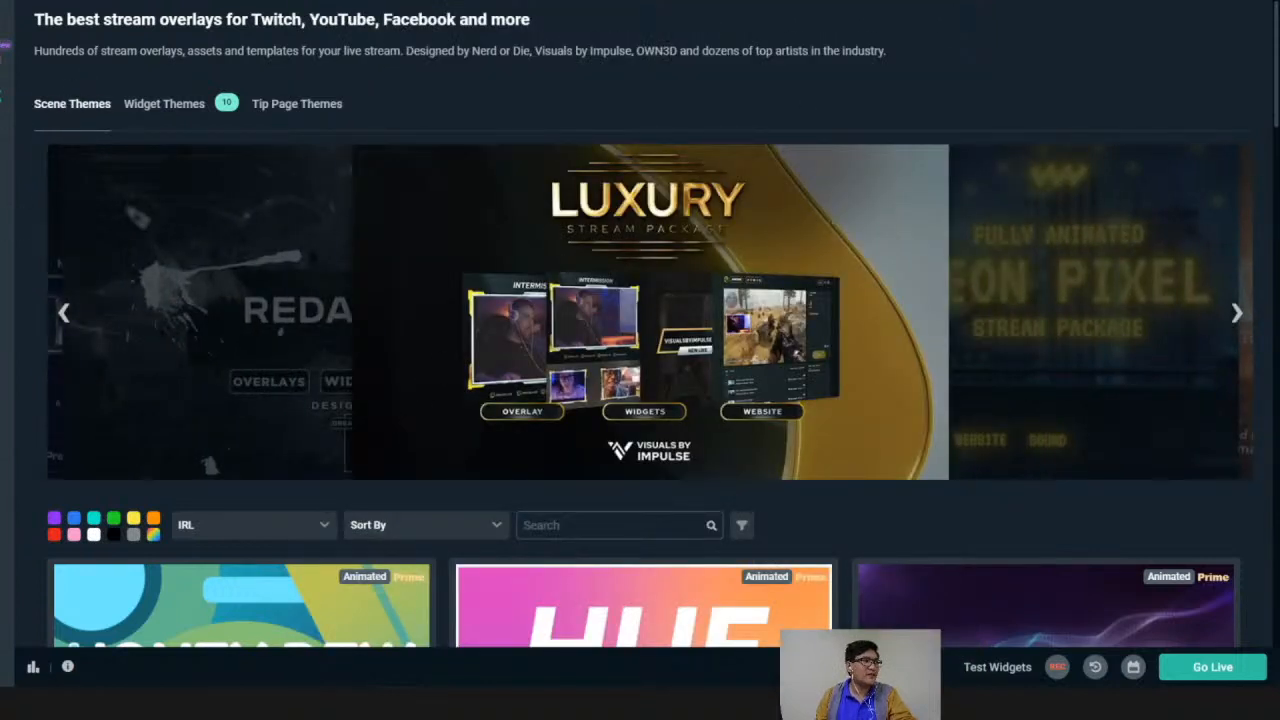
pyautogui.click(2, 30)
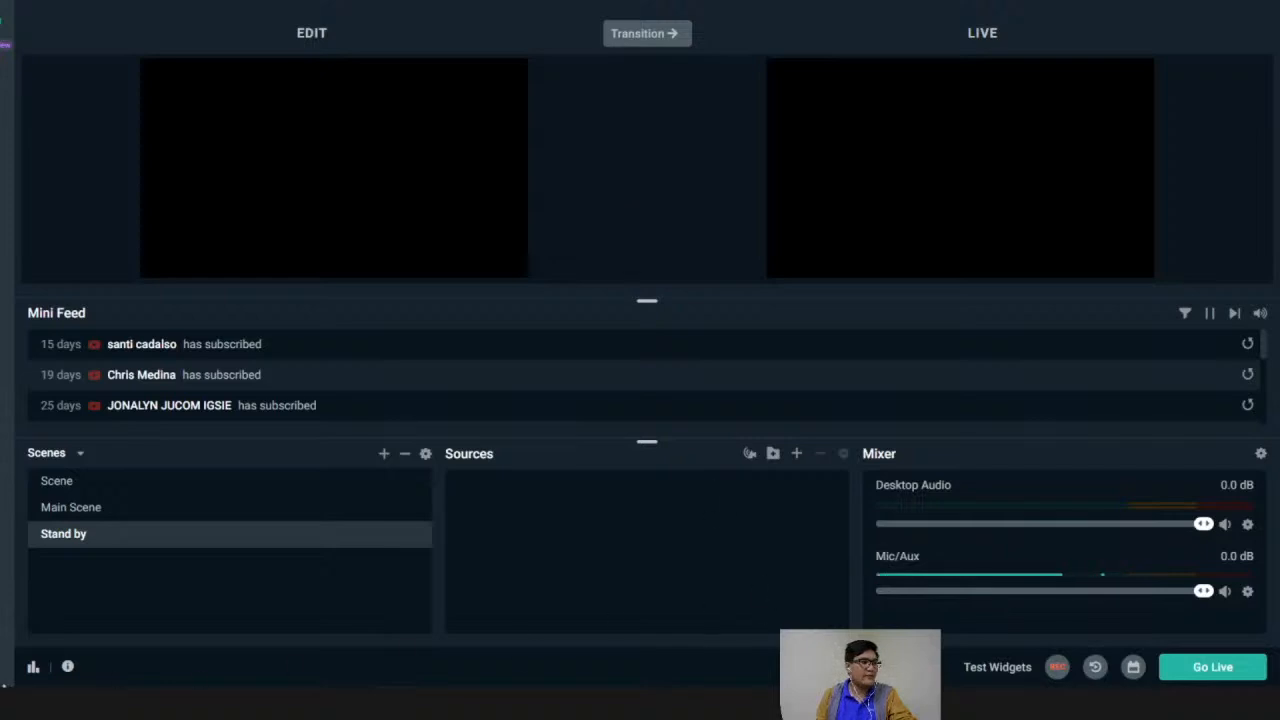
# Review the Stream, Output, Audio, Video, Advanced and Virtual Webcam settings.
pyautogui.click(2, 666)
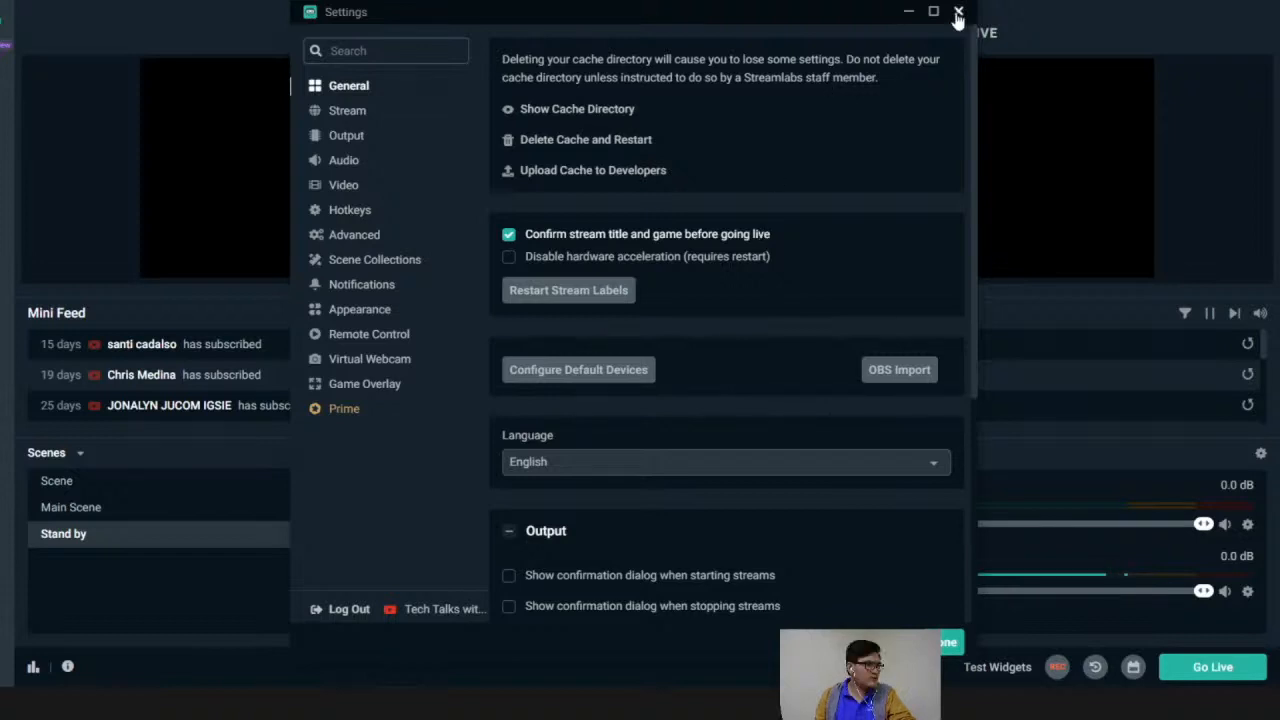
pyautogui.click(347, 111)
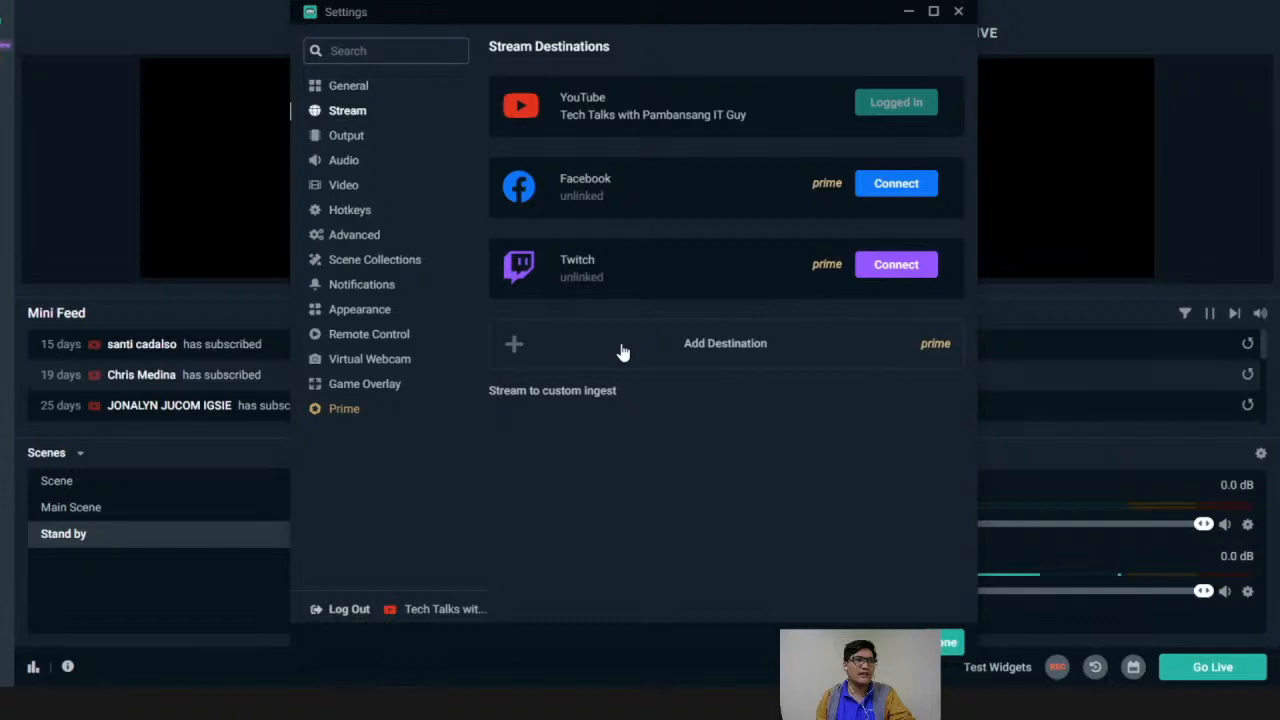
pyautogui.click(347, 135)
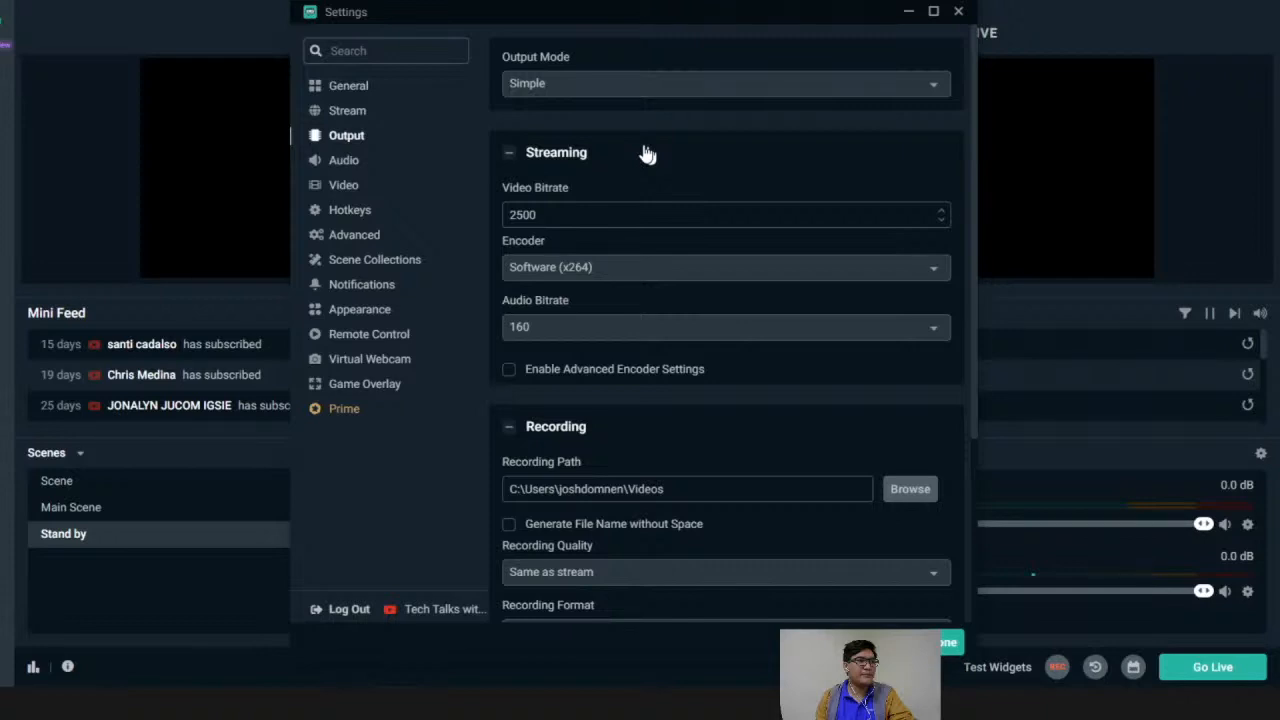
pyautogui.scroll(-3, 825, 367)
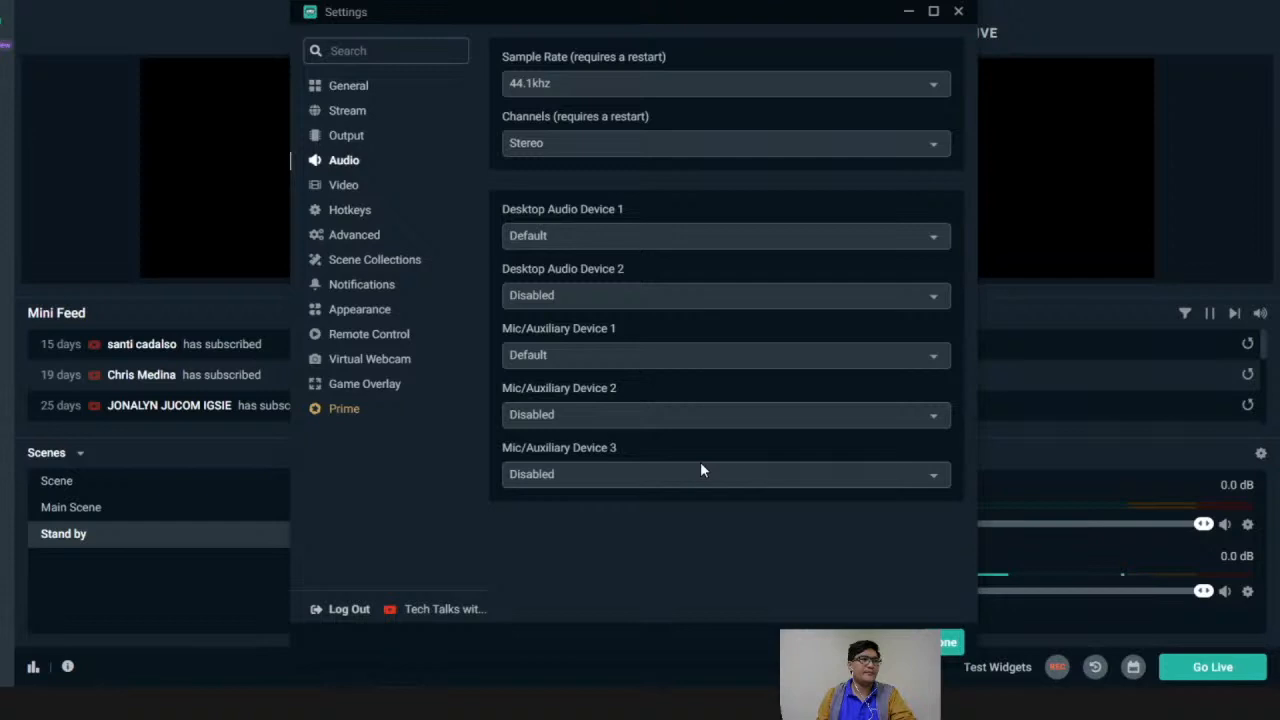
pyautogui.click(343, 185)
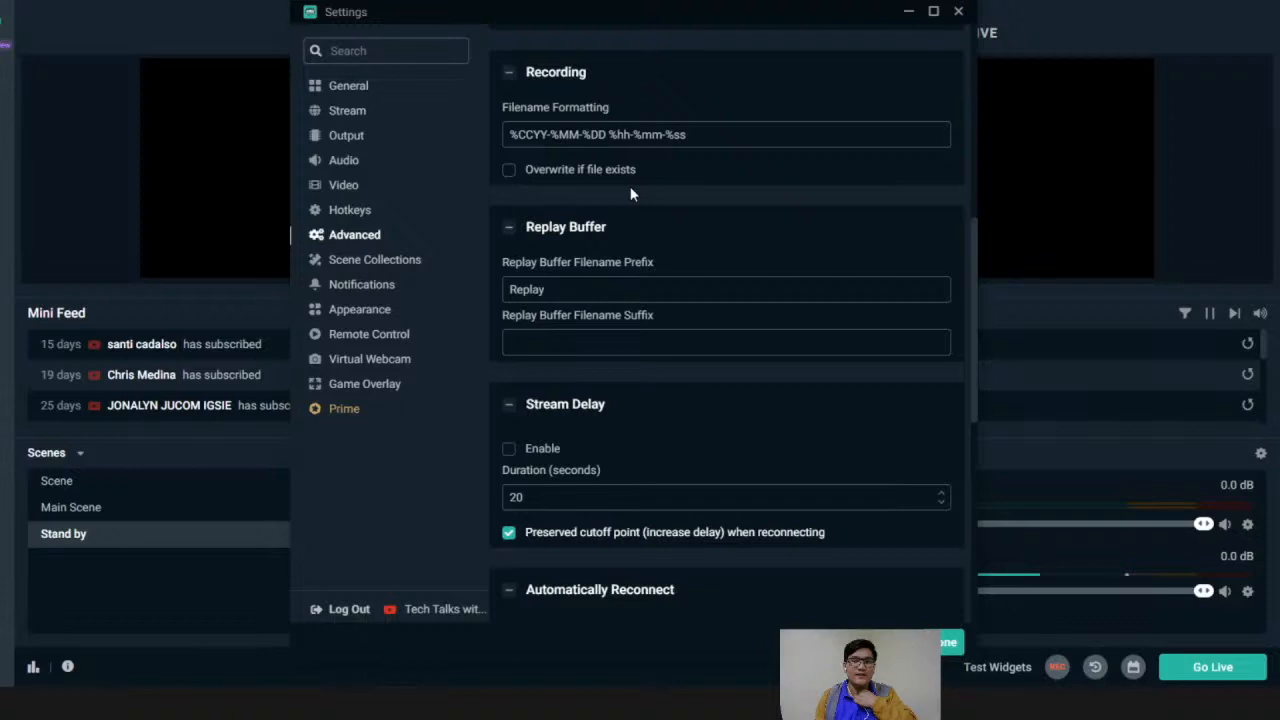
pyautogui.click(368, 360)
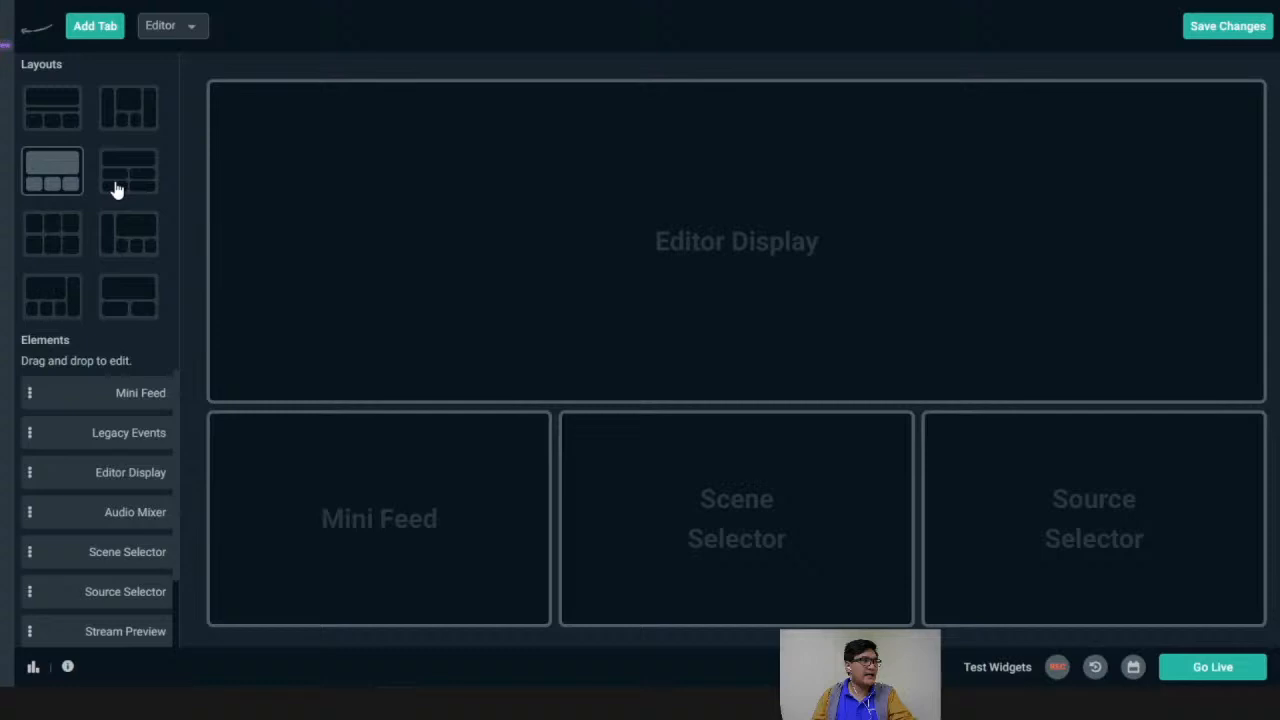
# Try the layout with a wide Editor Display above two lower panes and return to the scene editor without saving it.
pyautogui.click(128, 297)
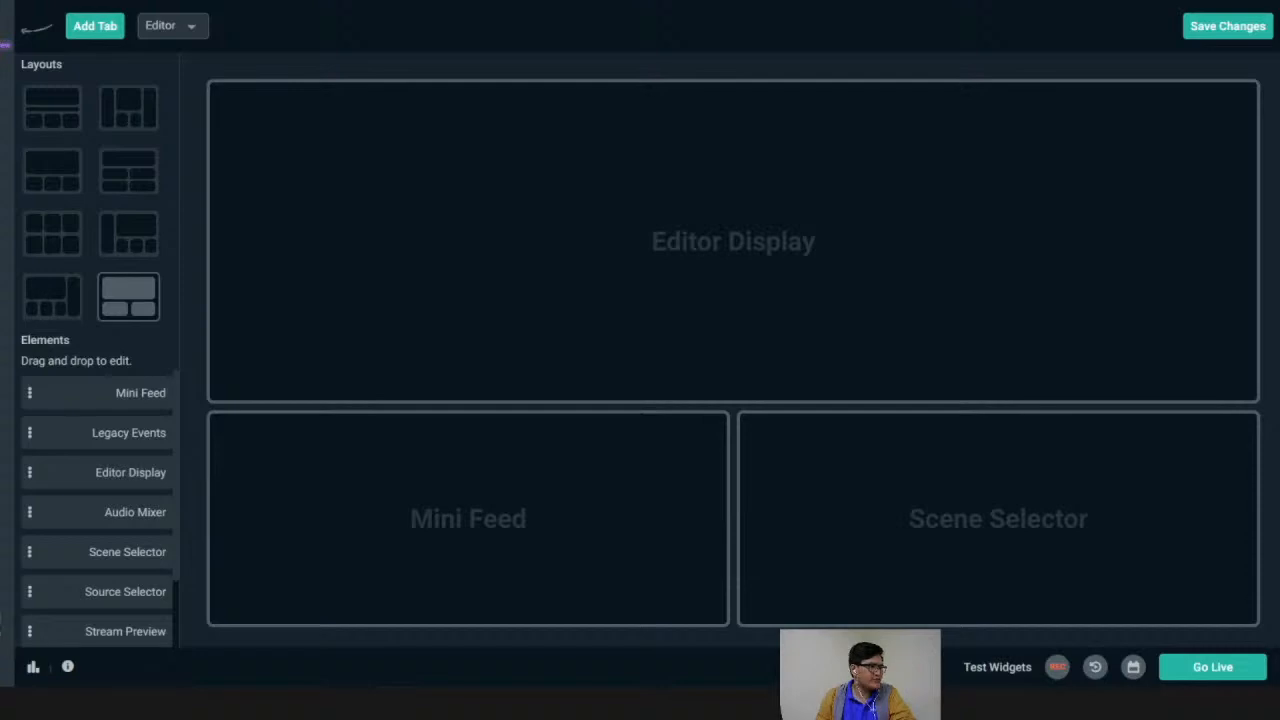
pyautogui.click(3, 130)
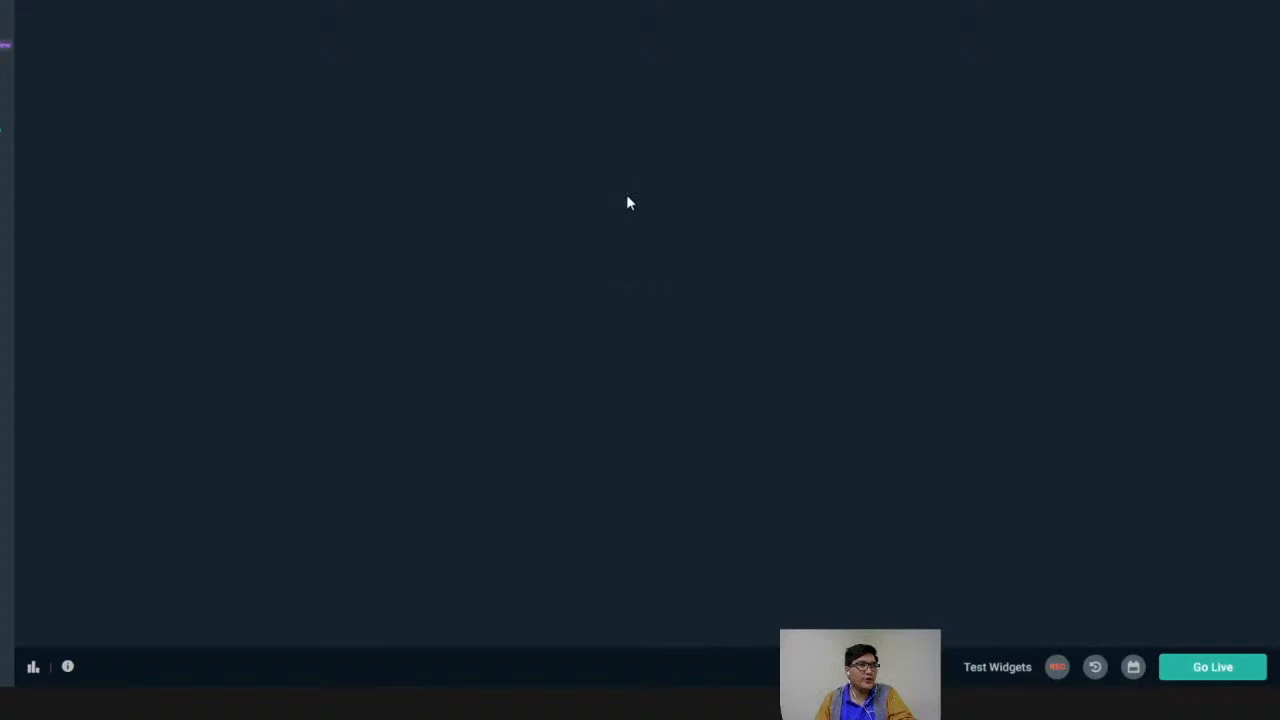
pyautogui.click(5, 102)
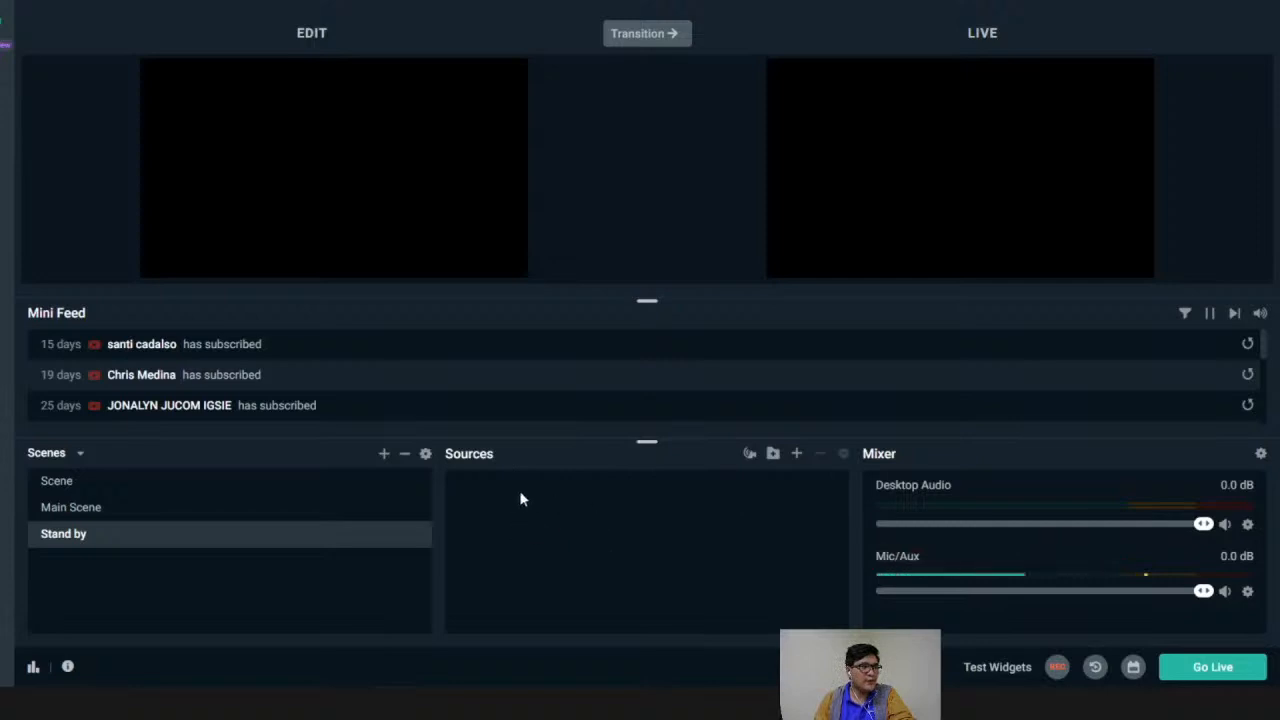
# Examine the Chatbox, The Jar, Tip Ticker, Event List and Stream Label widgets among the available sources without adding any.
pyautogui.click(798, 455)
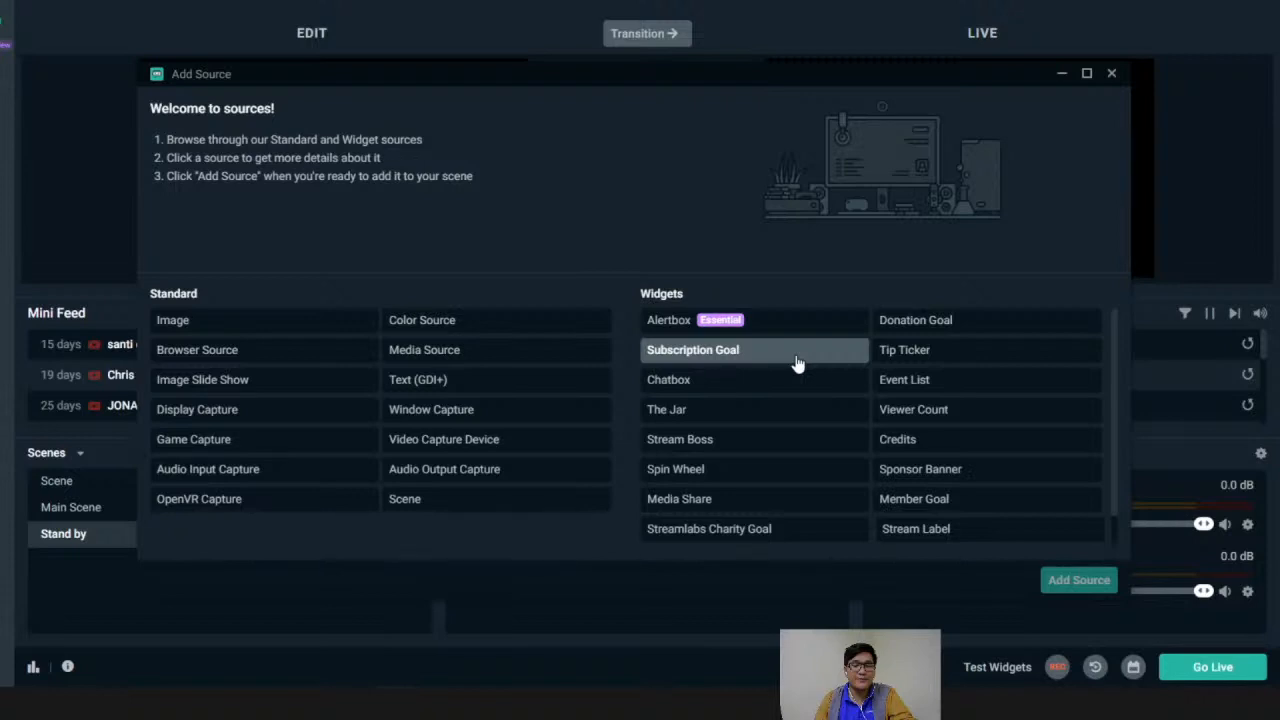
pyautogui.click(787, 385)
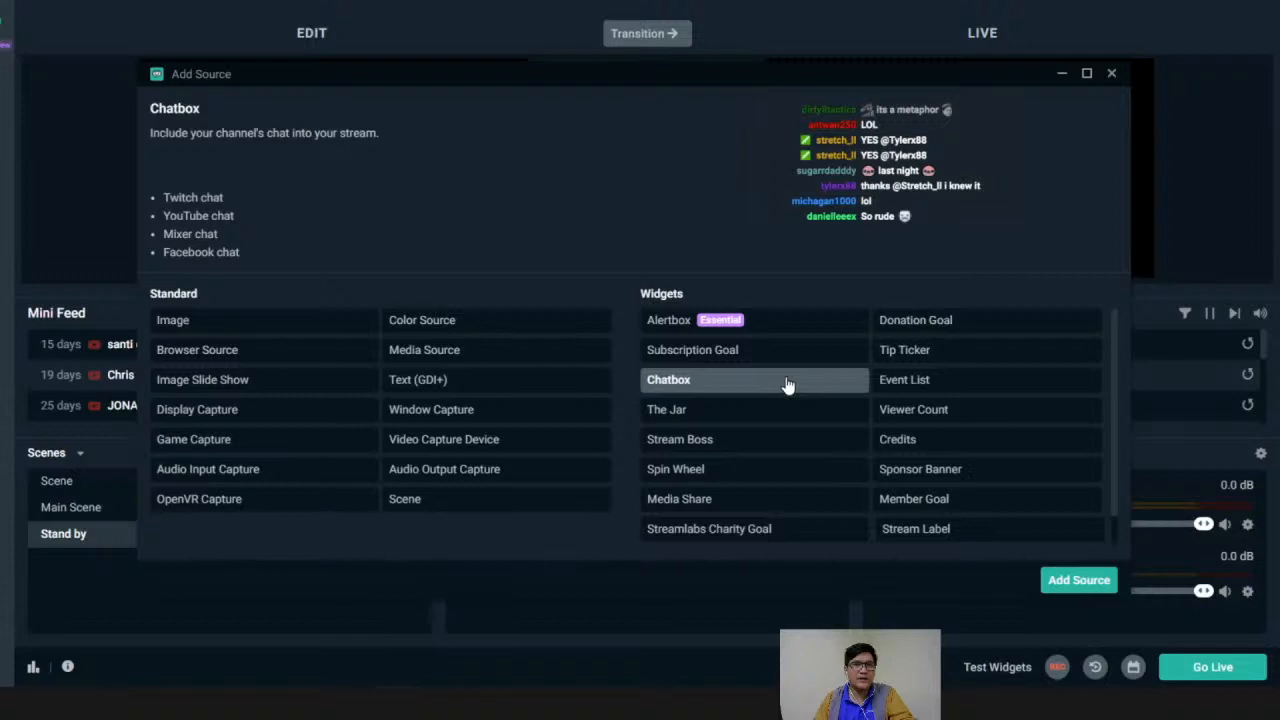
pyautogui.click(719, 411)
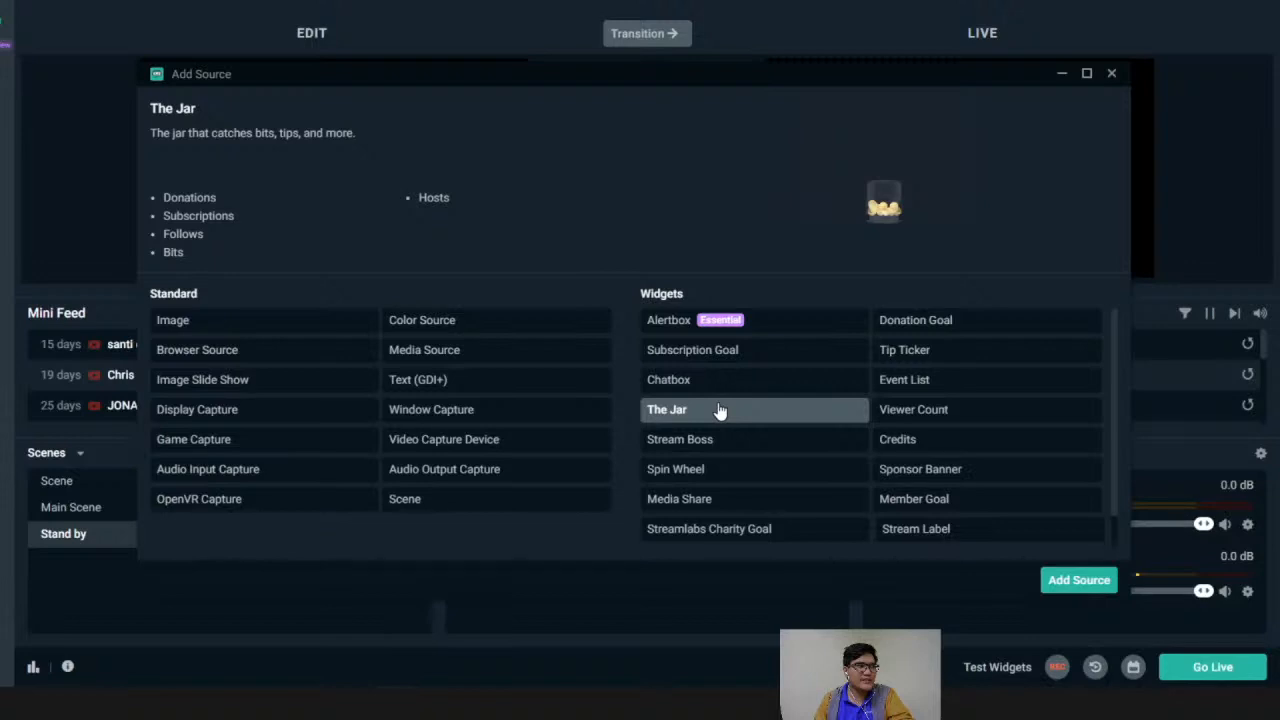
pyautogui.click(933, 353)
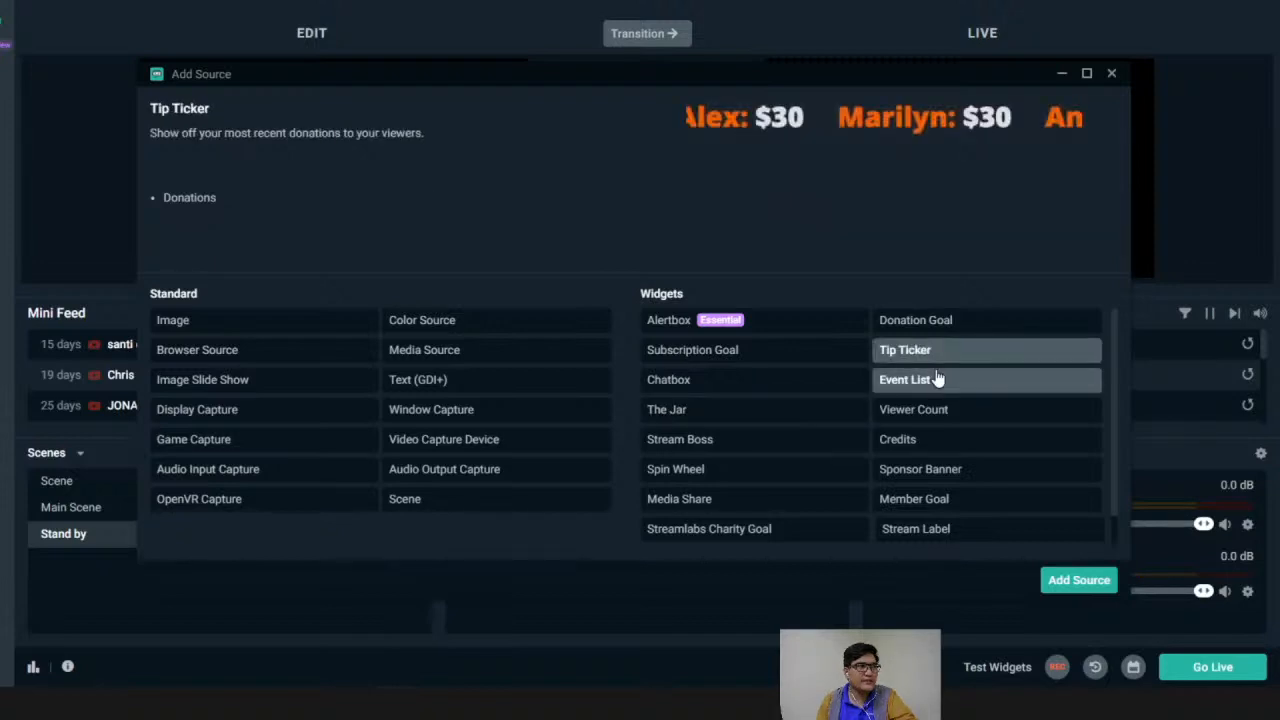
pyautogui.click(938, 380)
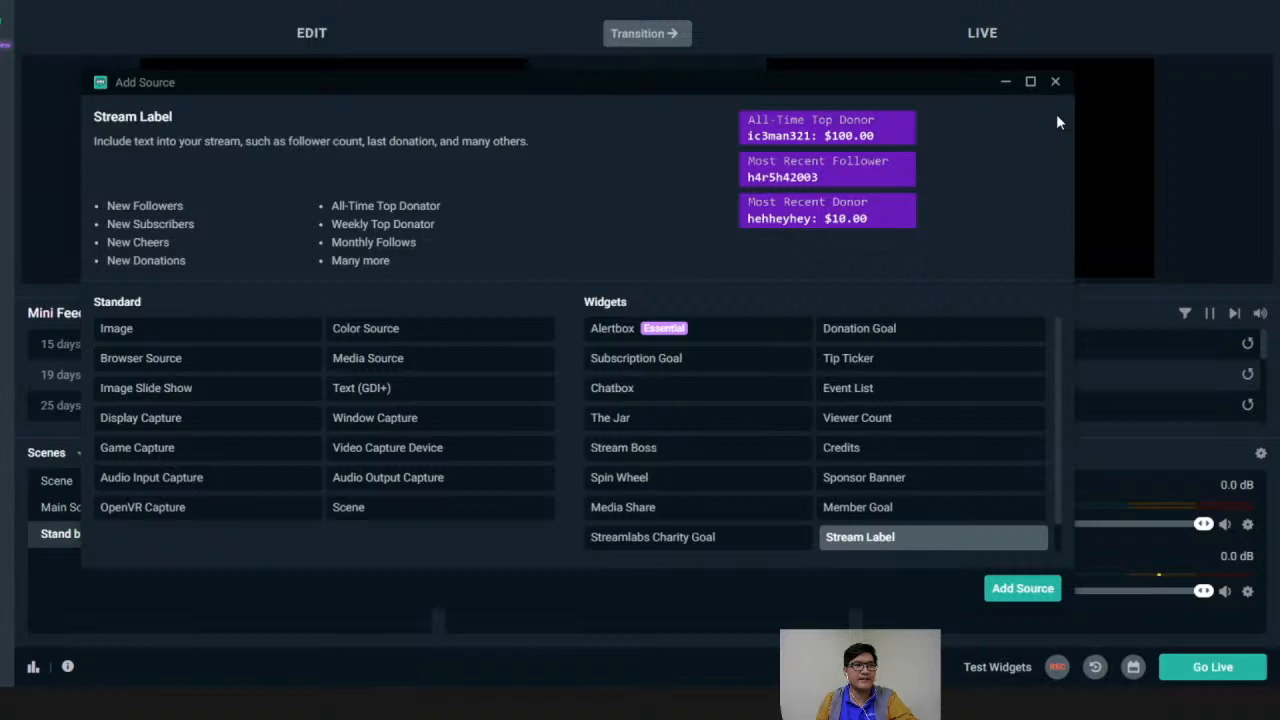
pyautogui.click(1055, 82)
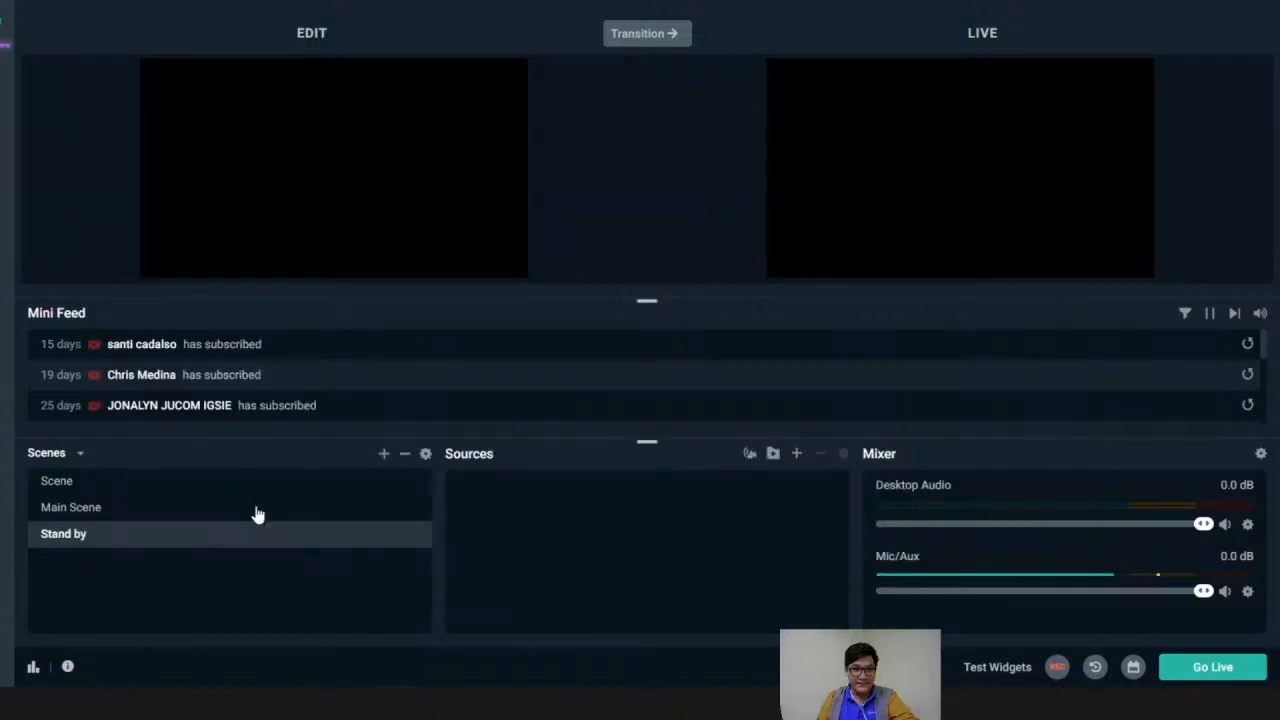